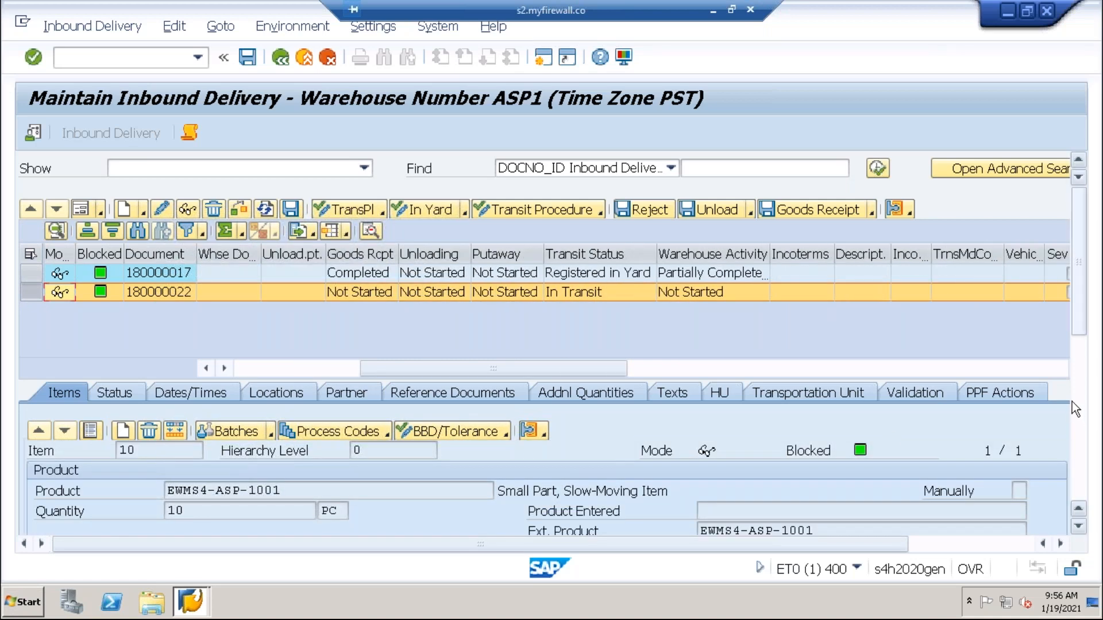
{"action": "scroll", "coordinate": [1072, 402], "scroll_direction": "down", "scroll_amount": 5}
{"action": "left_click_drag", "start_coordinate": [1087, 366], "coordinate": [1083, 310]}
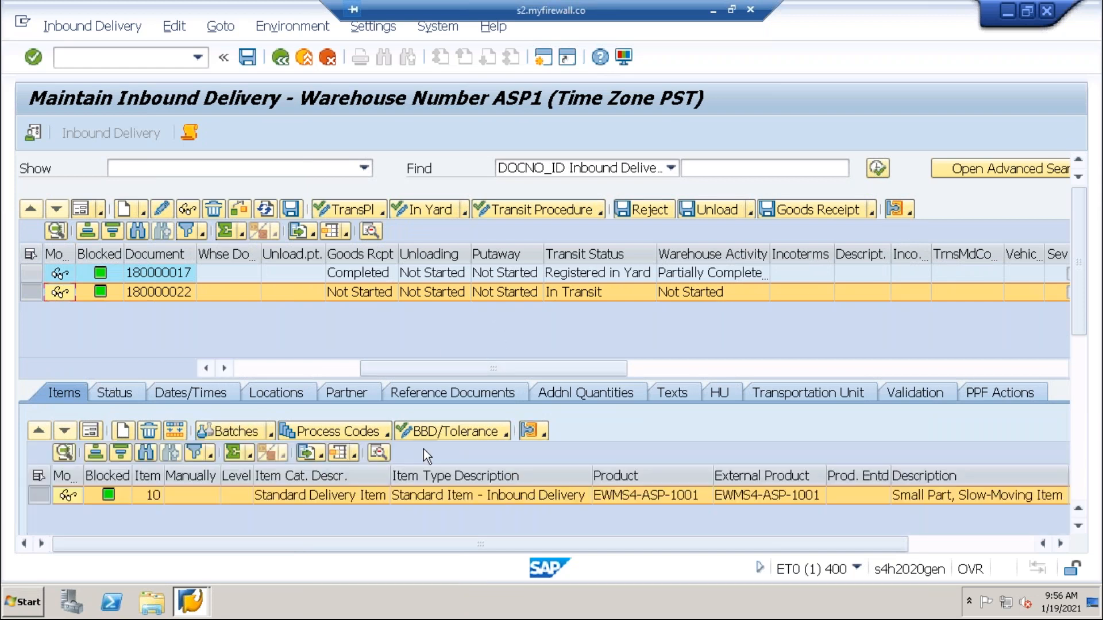
- Run transaction /nspro and display the SAP Reference IMG
{"action": "left_click", "coordinate": [111, 57]}
{"action": "type", "text": "/nspro"}
{"action": "key", "text": "Return"}
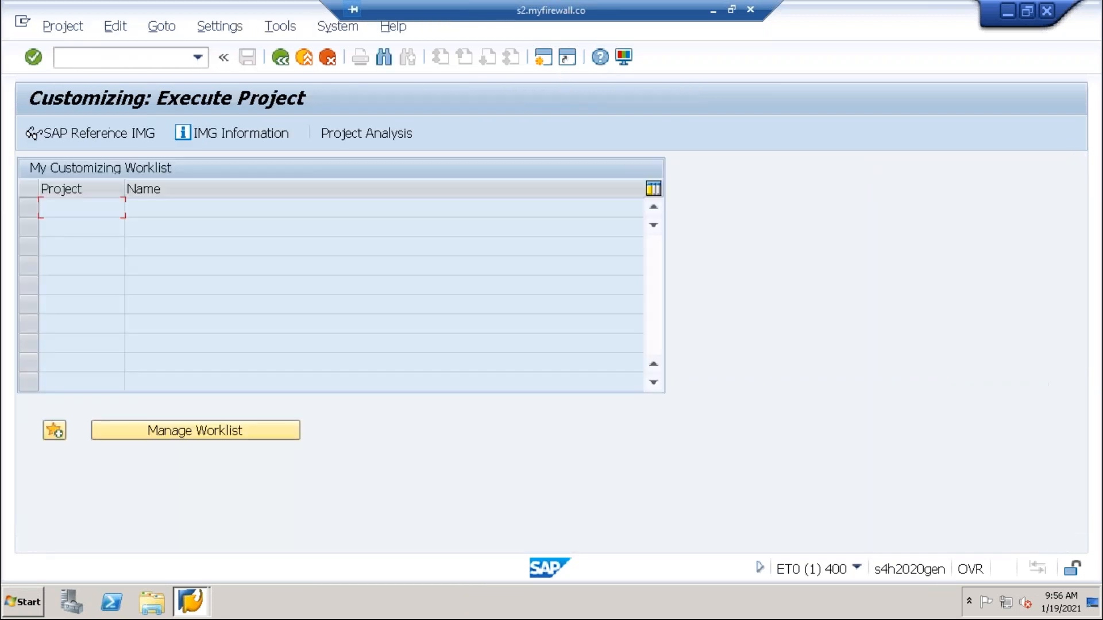
{"action": "left_click", "coordinate": [103, 136]}
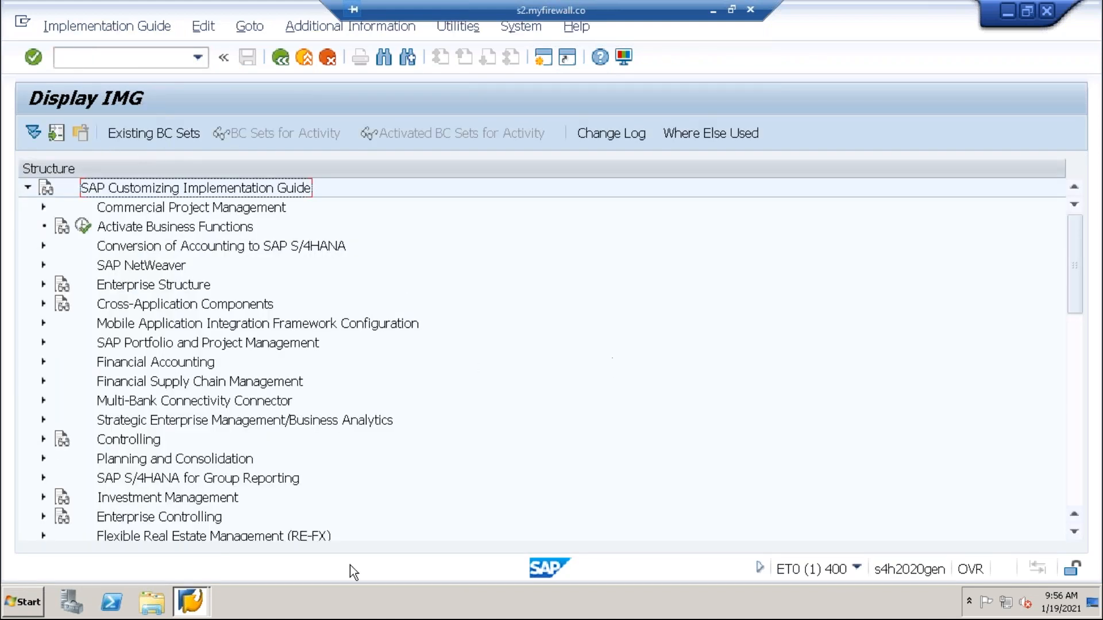
- Expand SCM Extended Warehouse Management, Extended Warehouse Management and its Master Data node in the IMG structure
{"action": "scroll", "coordinate": [419, 460], "scroll_direction": "down", "scroll_amount": 1}
{"action": "scroll", "coordinate": [419, 461], "scroll_direction": "down", "scroll_amount": 10}
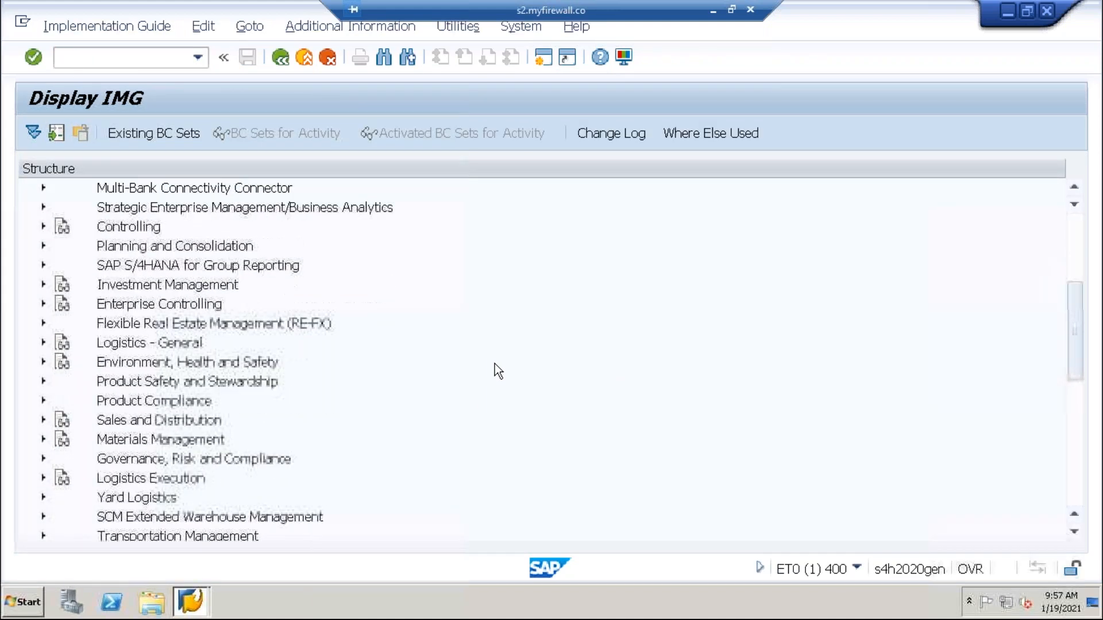
{"action": "scroll", "coordinate": [460, 374], "scroll_direction": "down", "scroll_amount": 4}
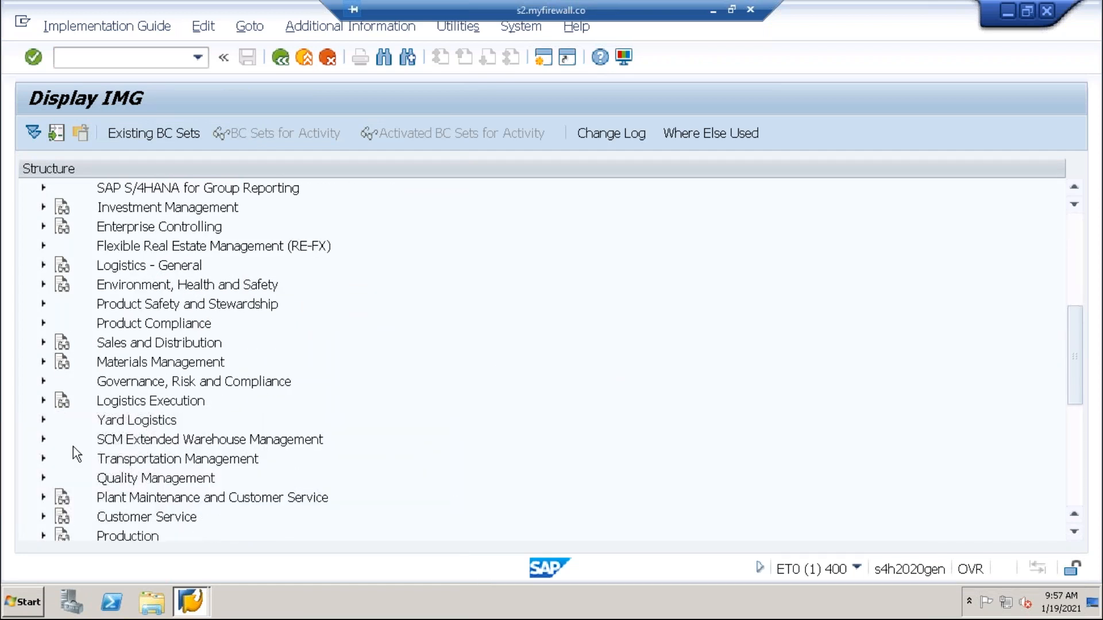
{"action": "left_click", "coordinate": [43, 439]}
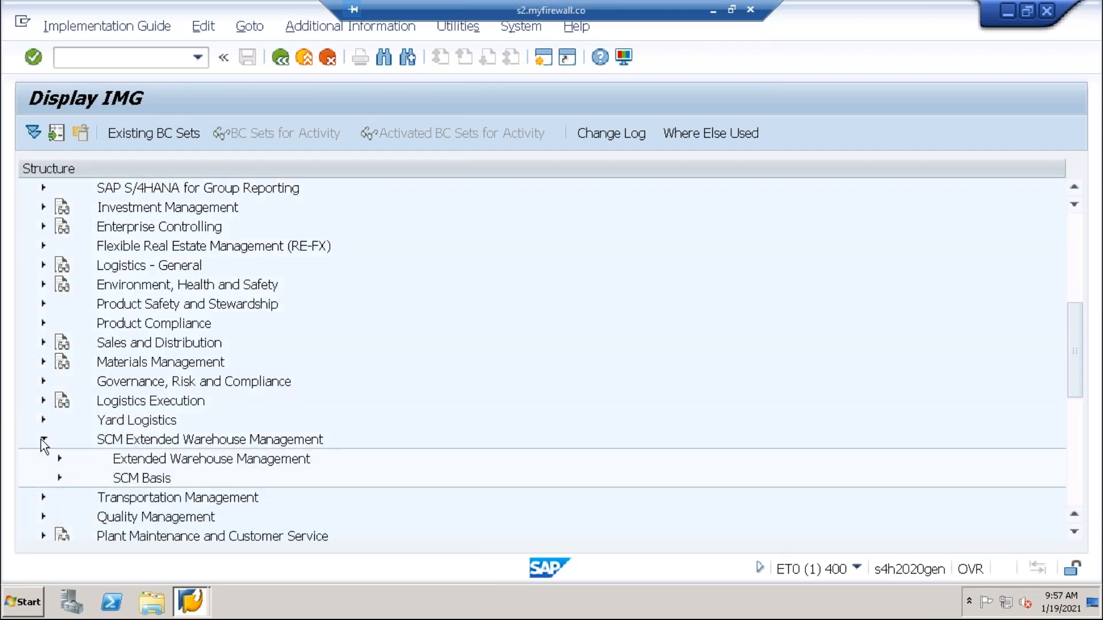
{"action": "left_click", "coordinate": [59, 459]}
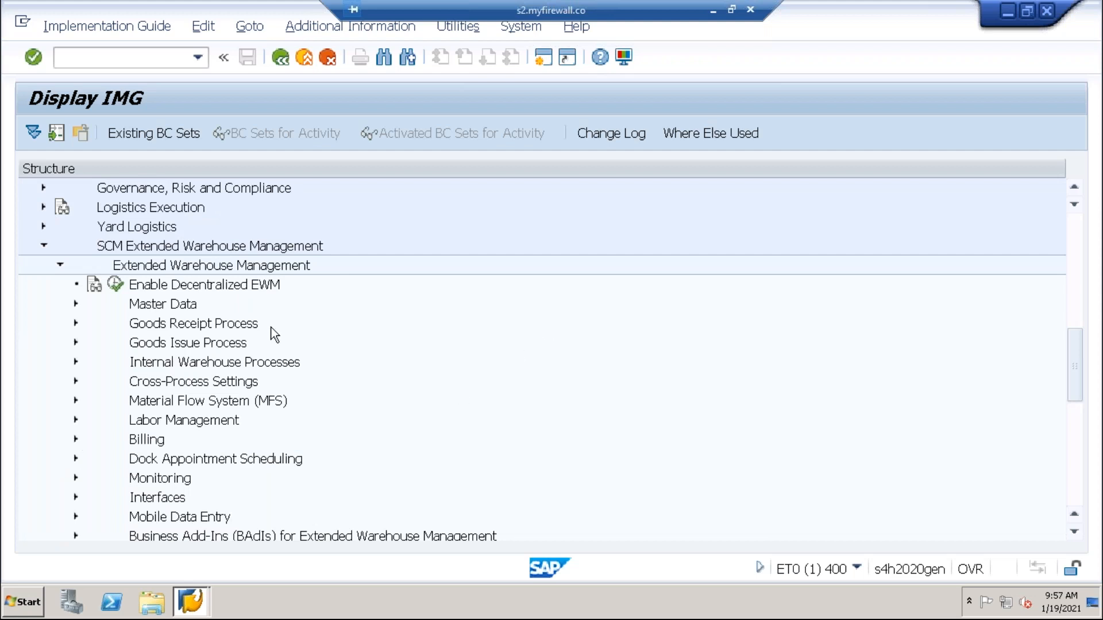
{"action": "left_click", "coordinate": [77, 305]}
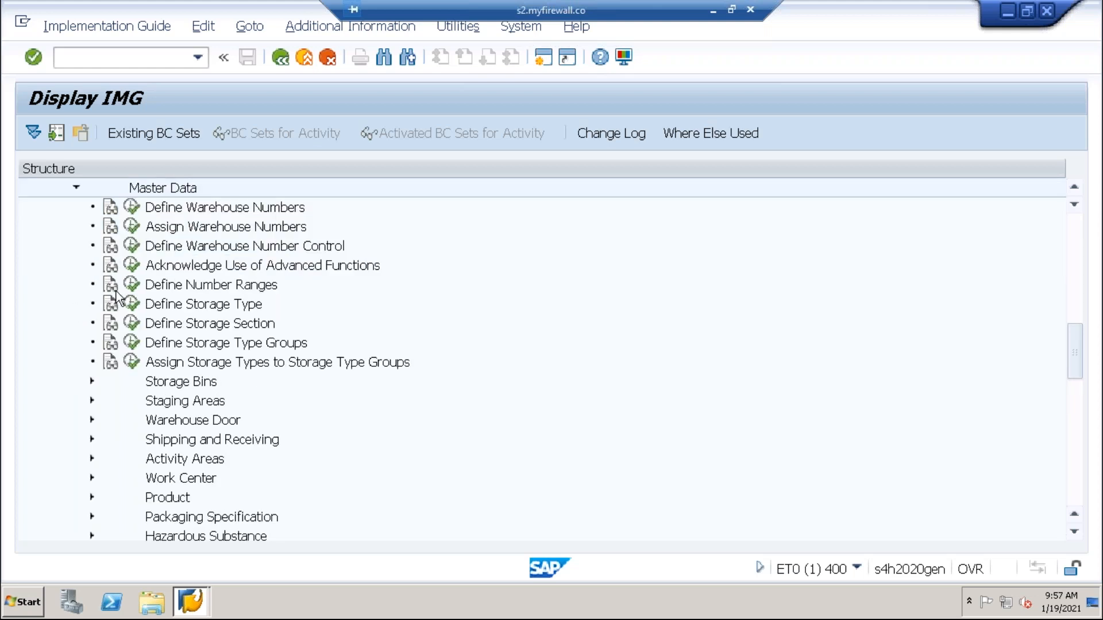
- Open the Define Storage Type activity and position the list at warehouse number ASP1
{"action": "left_click", "coordinate": [204, 304]}
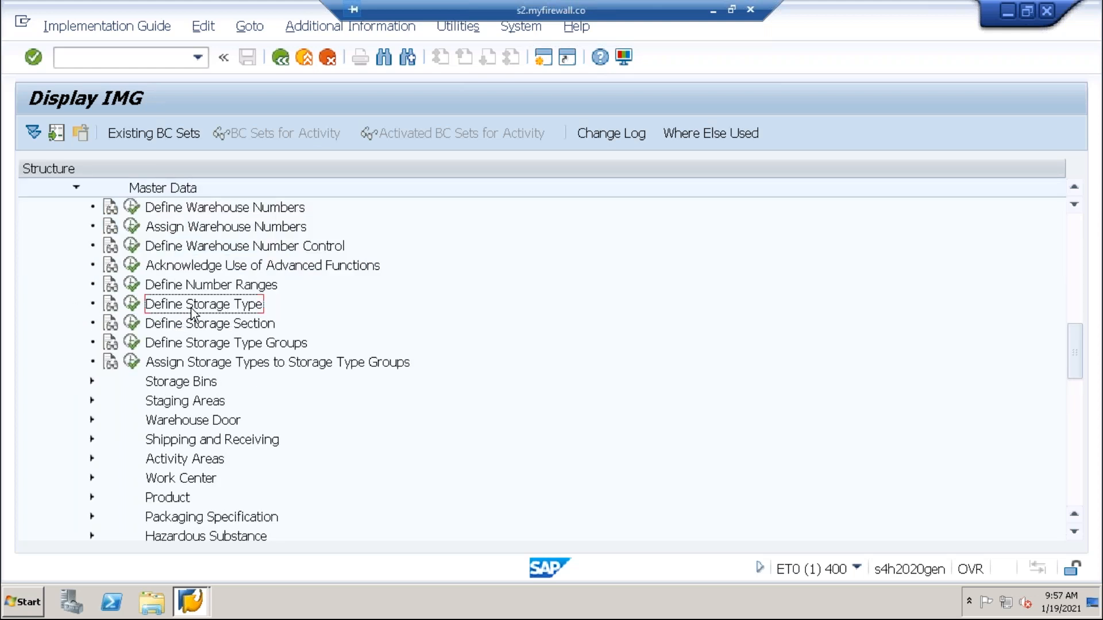
{"action": "left_click", "coordinate": [130, 307]}
{"action": "left_click", "coordinate": [234, 529]}
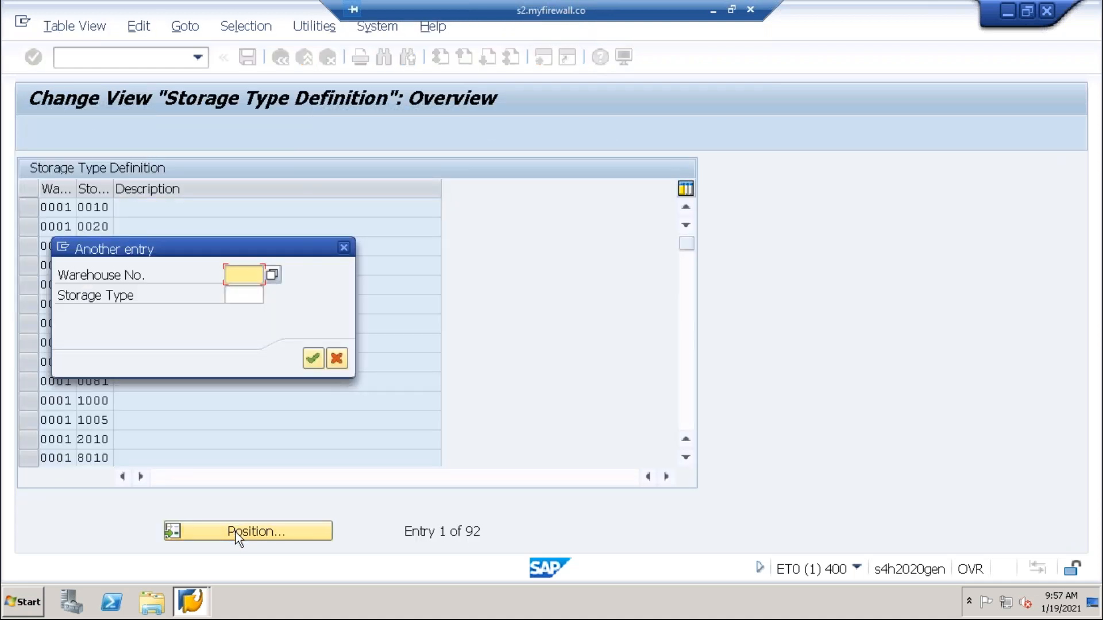
{"action": "type", "text": "asp1"}
{"action": "key", "text": "Return"}
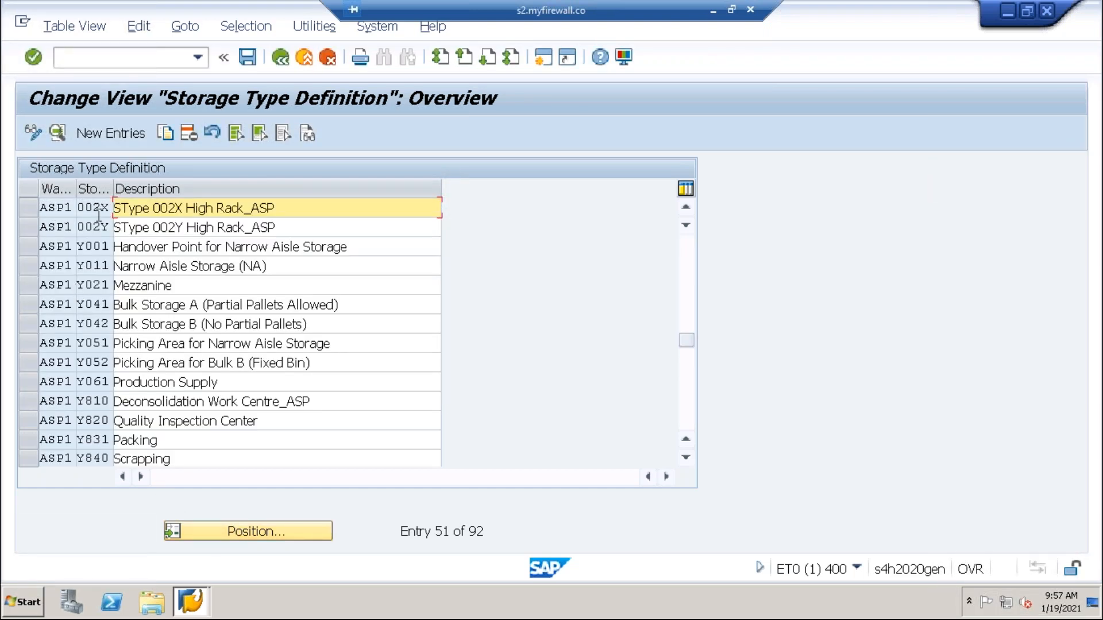
- Copy storage types 002X and 002Y together, making the first copy 002A with description "SType 002A High Rack_ASP"
{"action": "left_click", "coordinate": [28, 208]}
{"action": "left_click", "coordinate": [29, 227]}
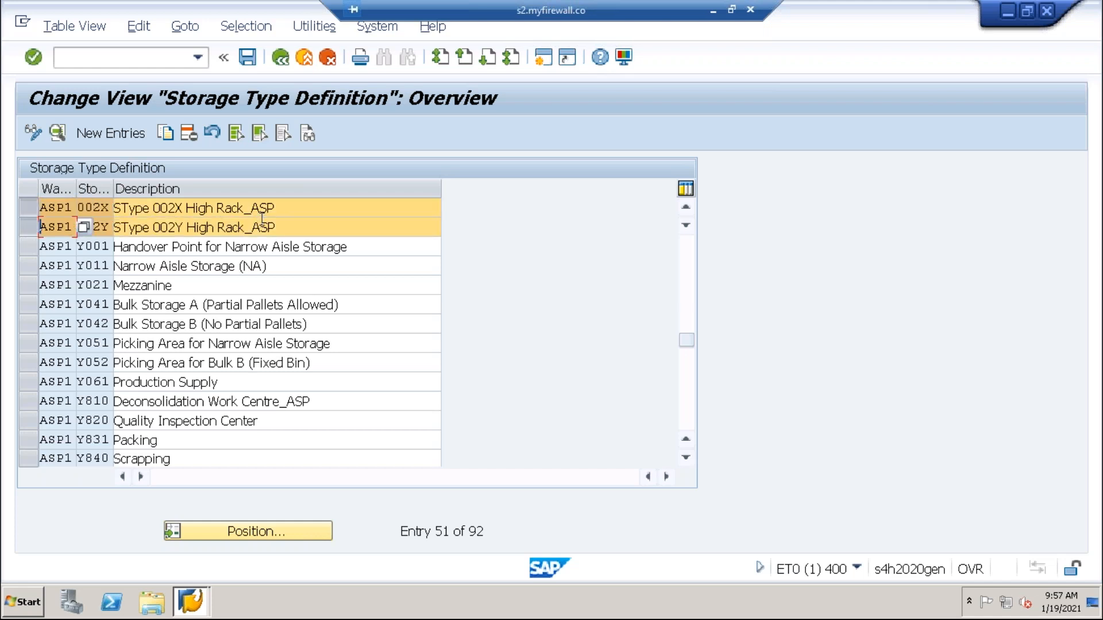
{"action": "left_click", "coordinate": [167, 134]}
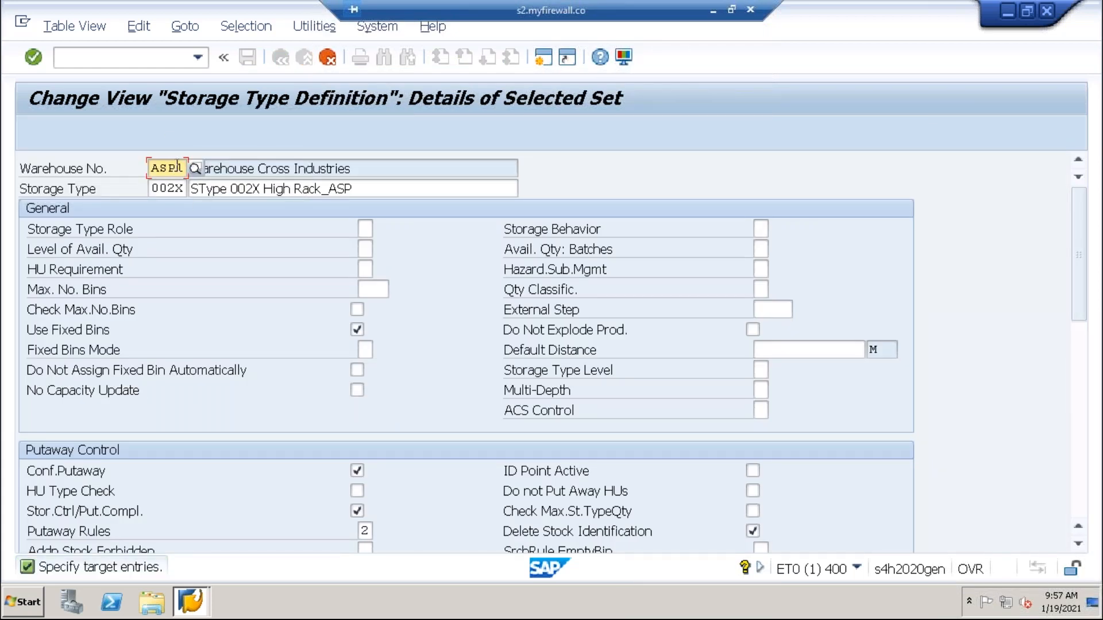
{"action": "left_click", "coordinate": [174, 188]}
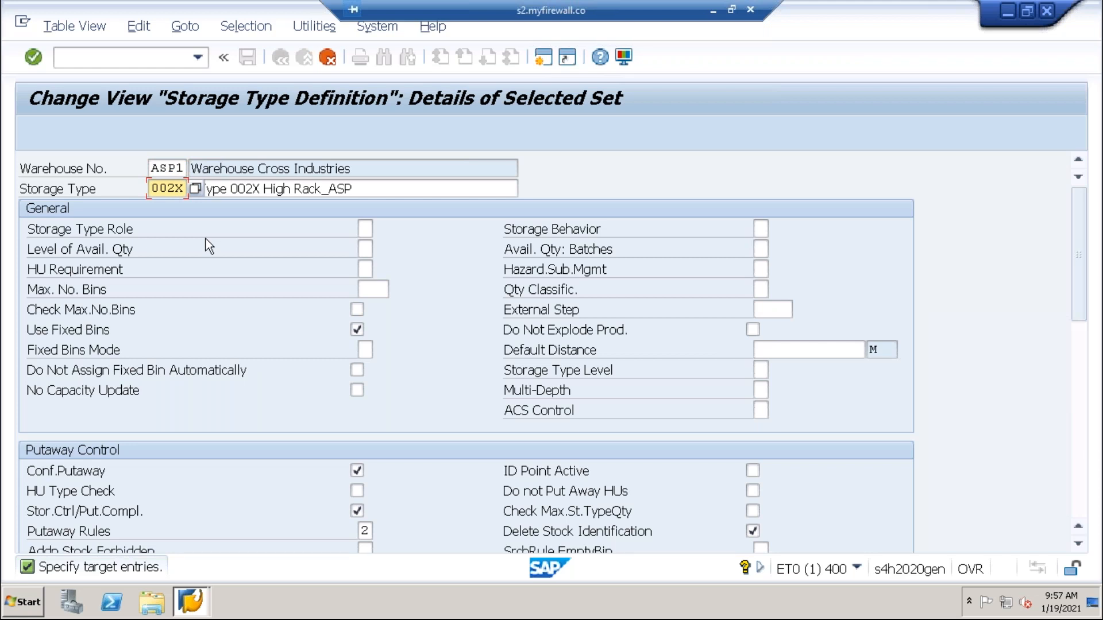
{"action": "type", "text": "a"}
{"action": "left_click", "coordinate": [255, 189]}
{"action": "type", "text": "A"}
{"action": "left_click", "coordinate": [374, 188]}
{"action": "key", "text": "Return"}
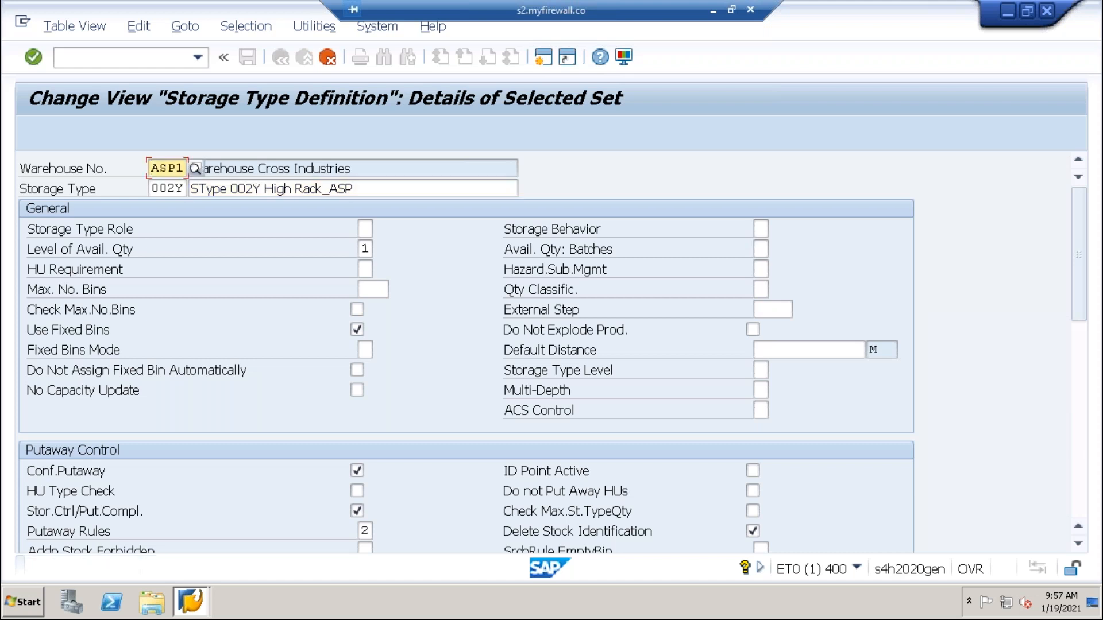
- Set the copy of 002Y to storage type 002B with description "SType 002BHigh Rack_ASP"
{"action": "left_click", "coordinate": [170, 193]}
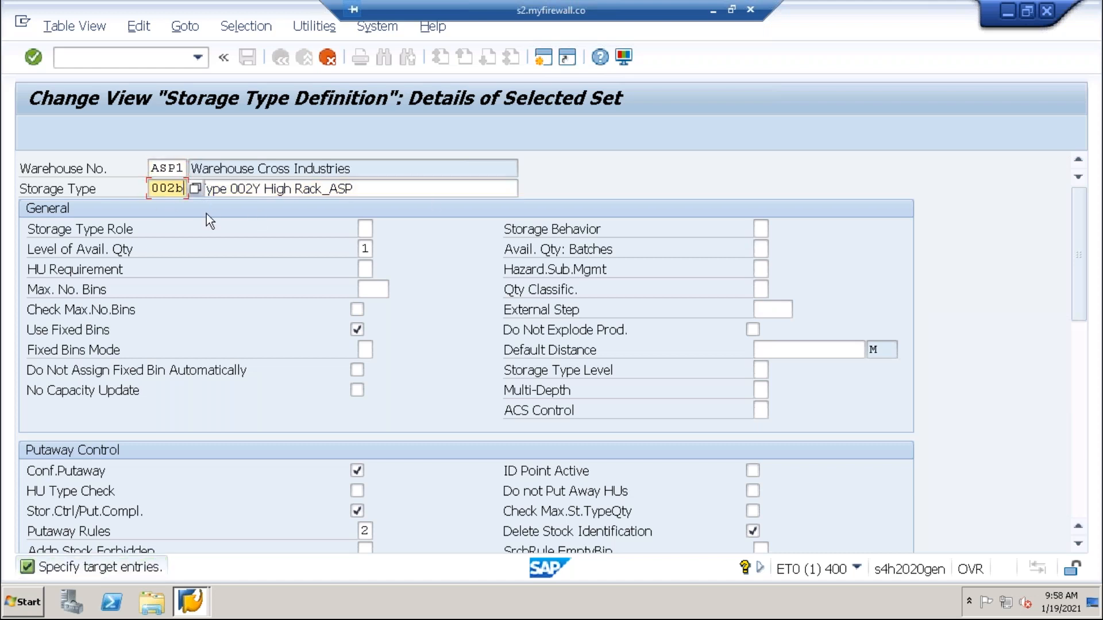
{"action": "left_click", "coordinate": [255, 188]}
{"action": "type", "text": "b"}
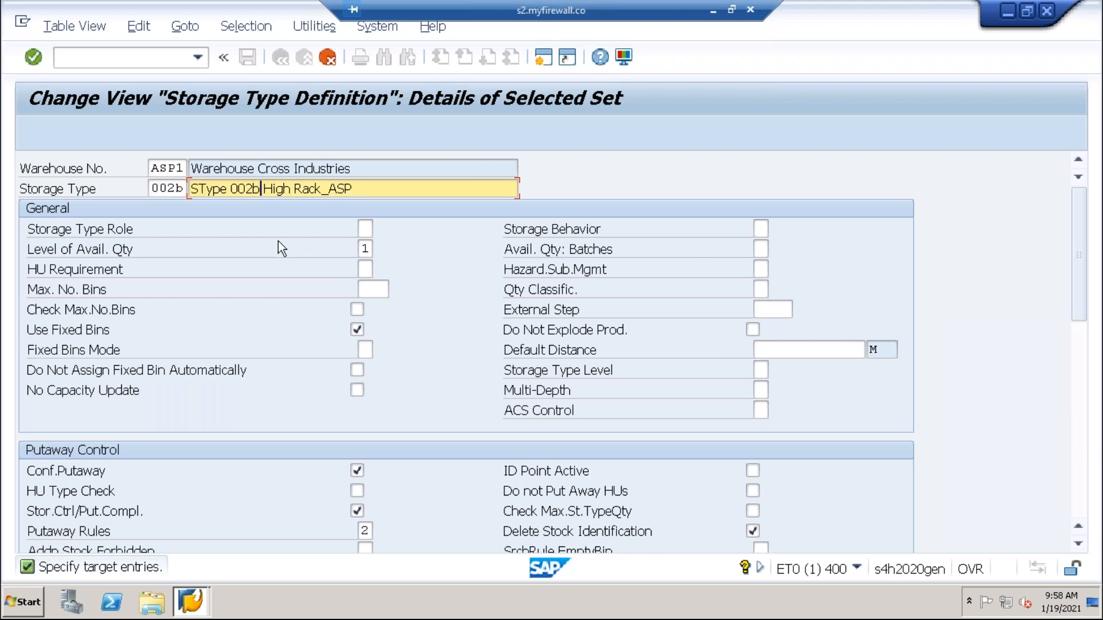
{"action": "key", "text": "BackSpace"}
{"action": "type", "text": "B"}
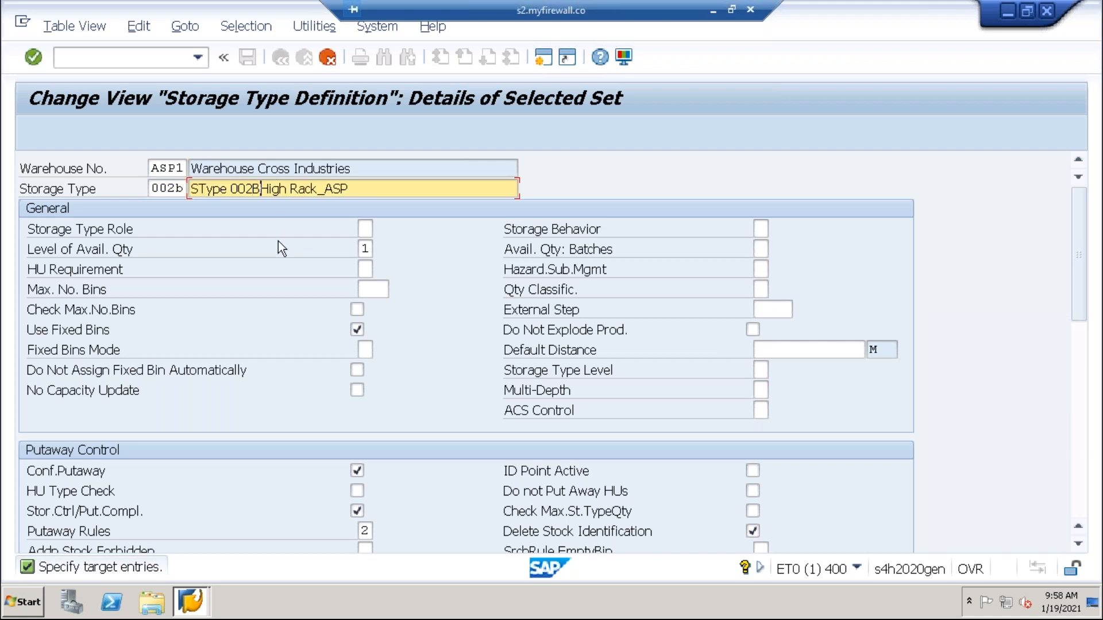
{"action": "key", "text": "Return"}
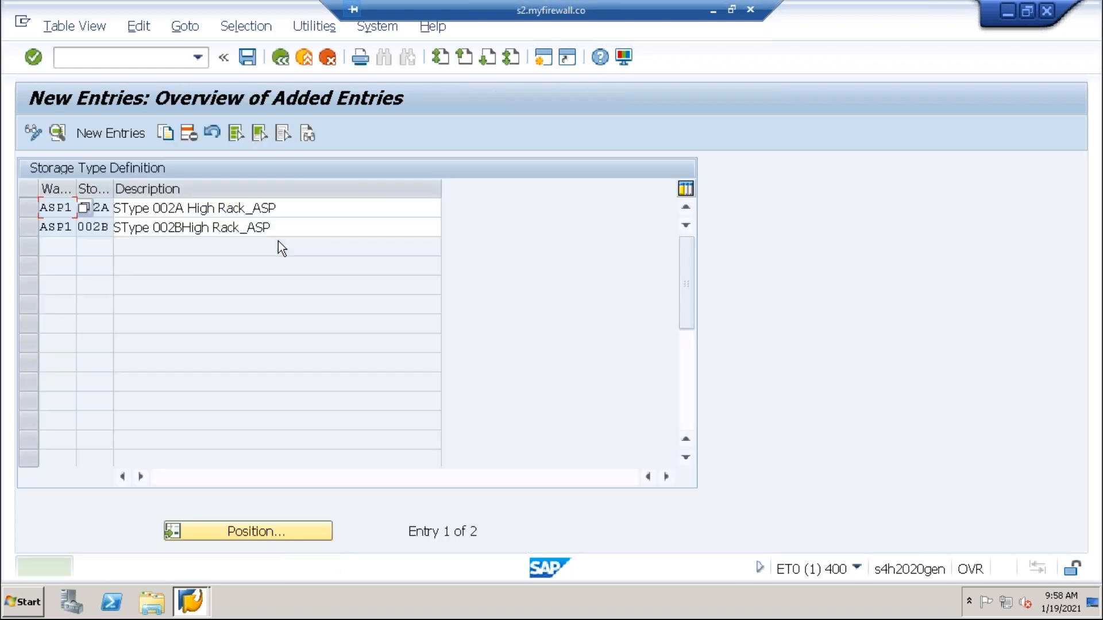
- Save the two copied storage types under the proposed customizing request and return to the IMG structure
{"action": "left_click", "coordinate": [102, 227]}
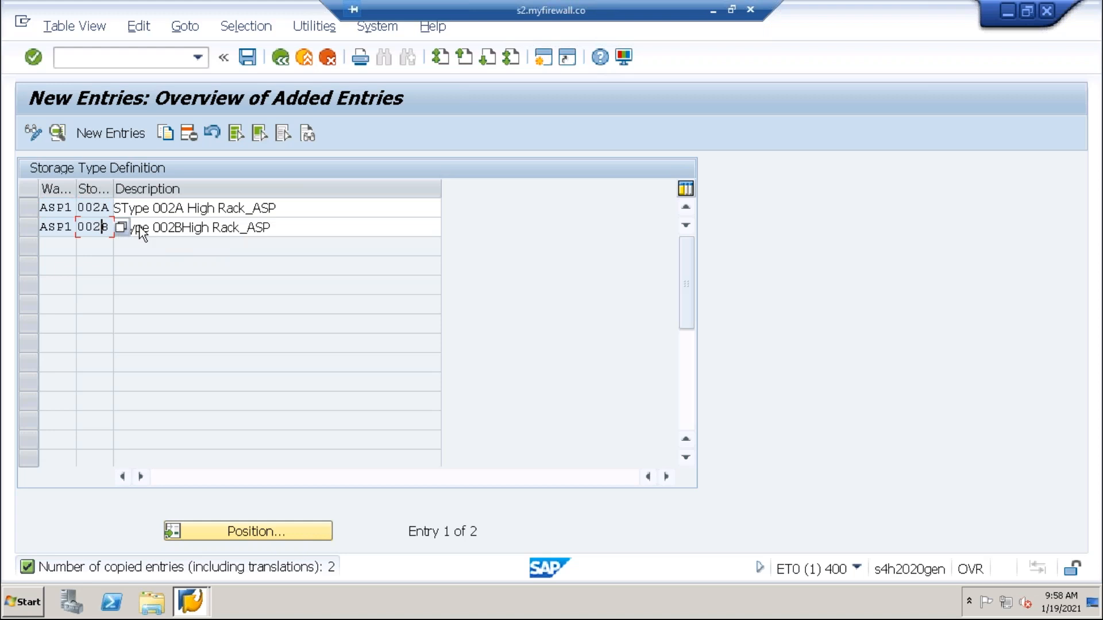
{"action": "left_click", "coordinate": [247, 57]}
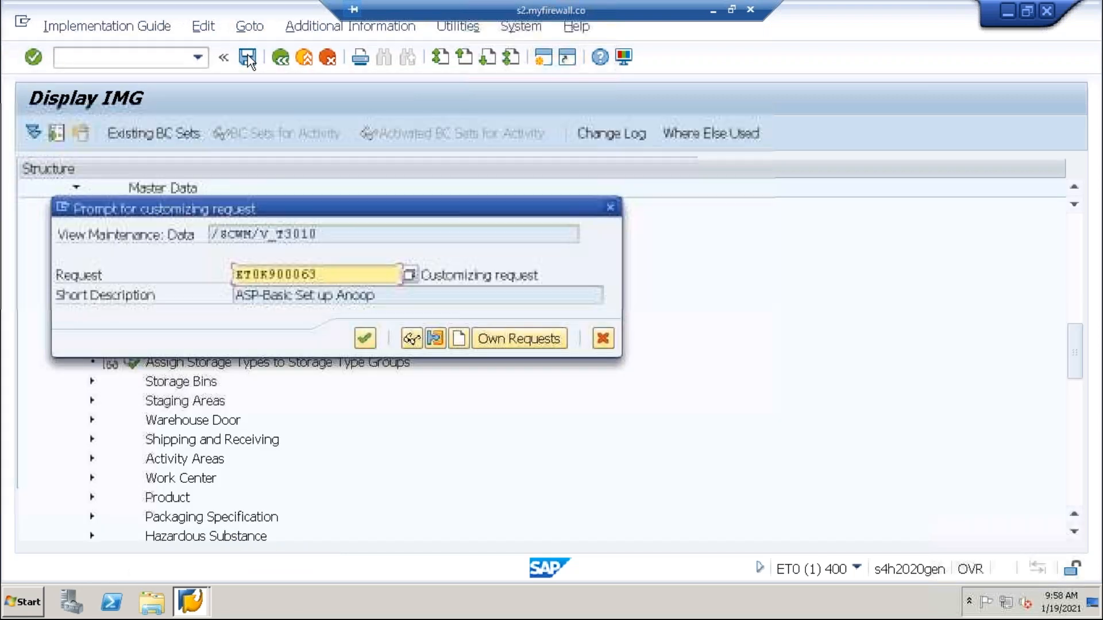
{"action": "left_click", "coordinate": [363, 338]}
{"action": "left_click", "coordinate": [281, 60]}
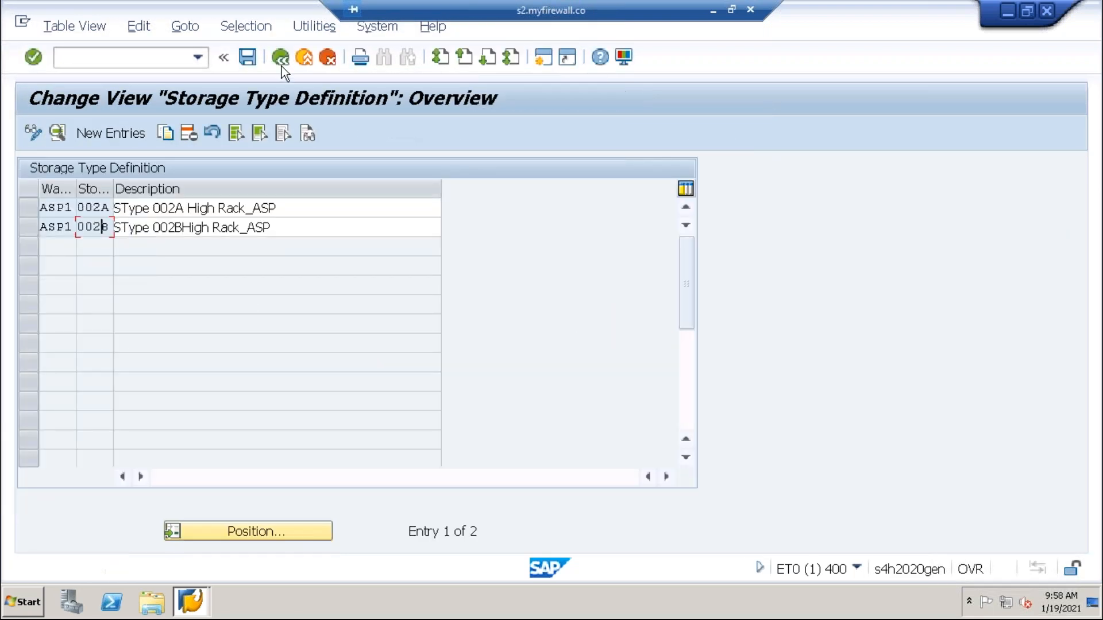
{"action": "left_click", "coordinate": [283, 58]}
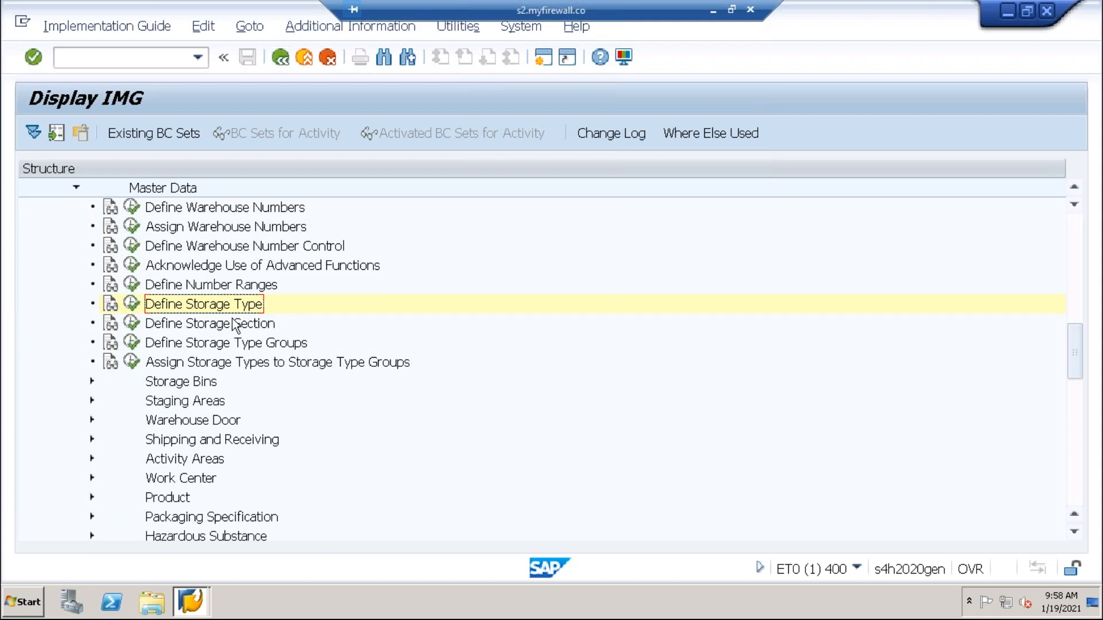
- Create new entries in the Define Storage Section activity, entering warehouse ASP1 in the first two rows
{"action": "left_click", "coordinate": [132, 323]}
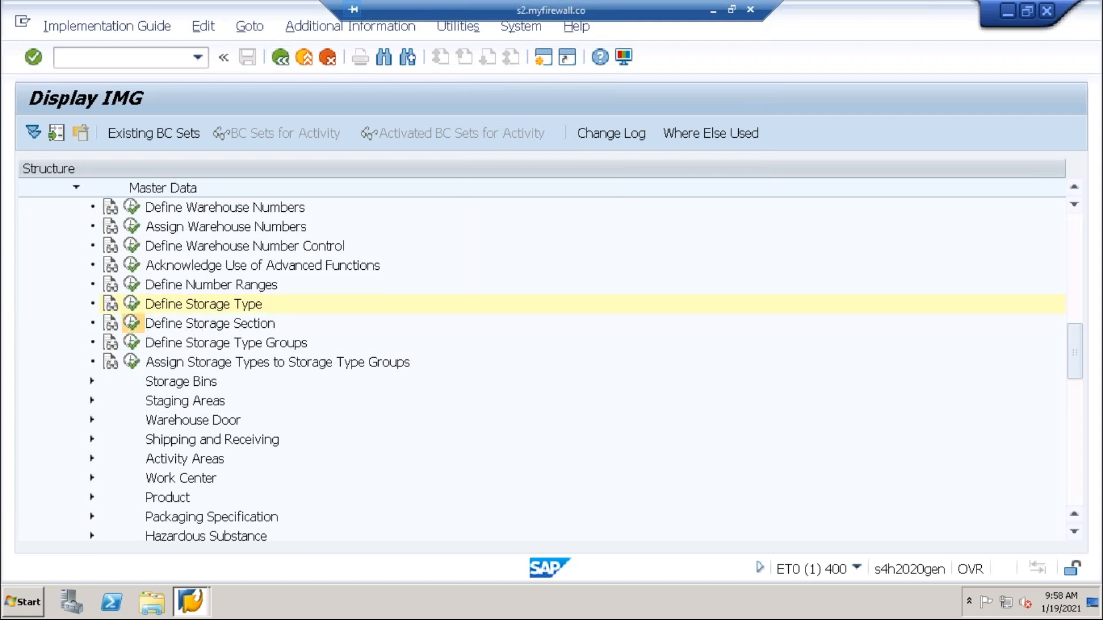
{"action": "left_click", "coordinate": [95, 133]}
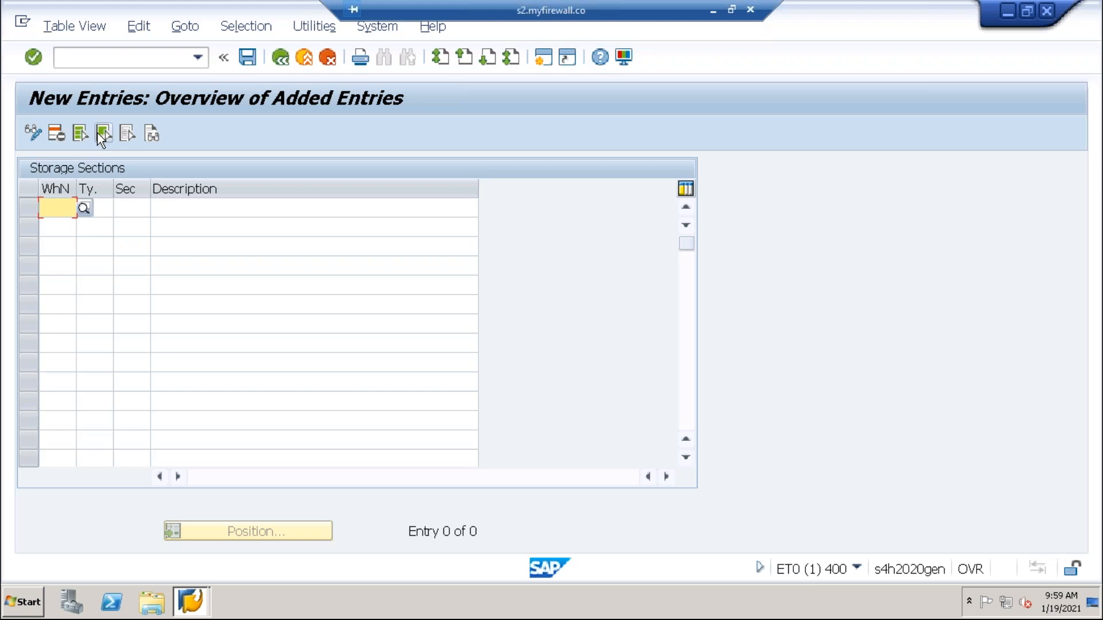
{"action": "type", "text": "asp1"}
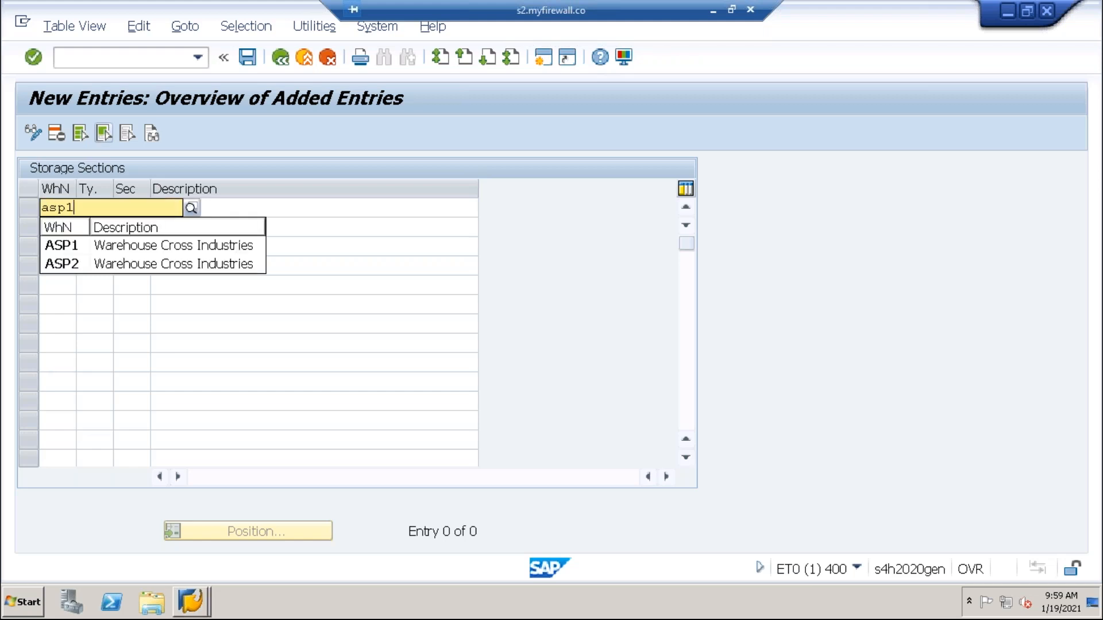
{"action": "left_click", "coordinate": [67, 246]}
{"action": "left_click", "coordinate": [49, 228]}
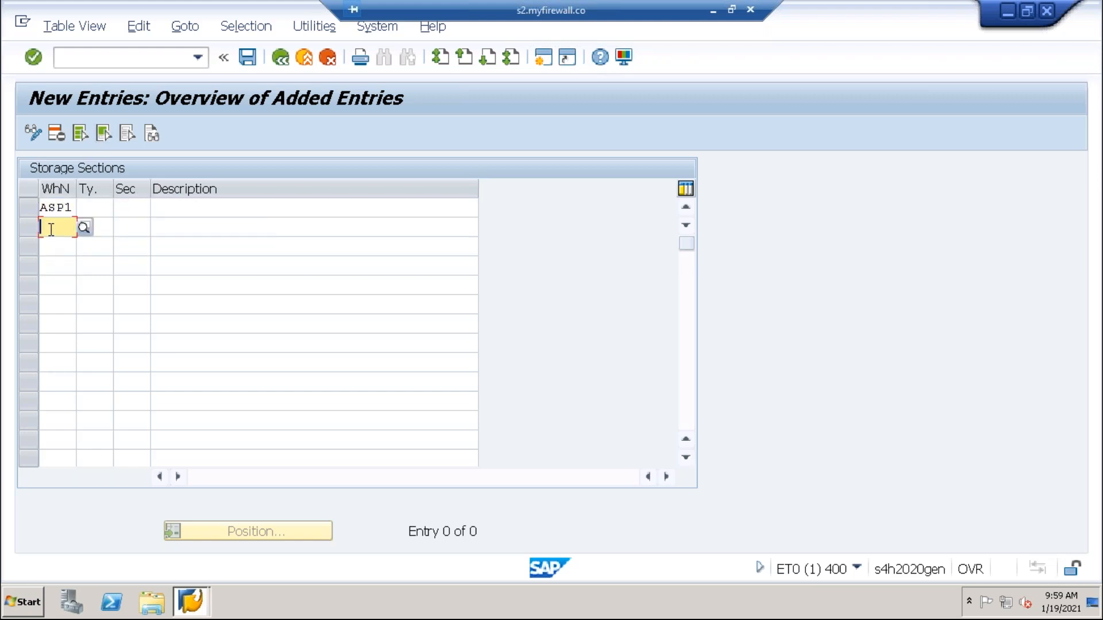
{"action": "type", "text": "asp1"}
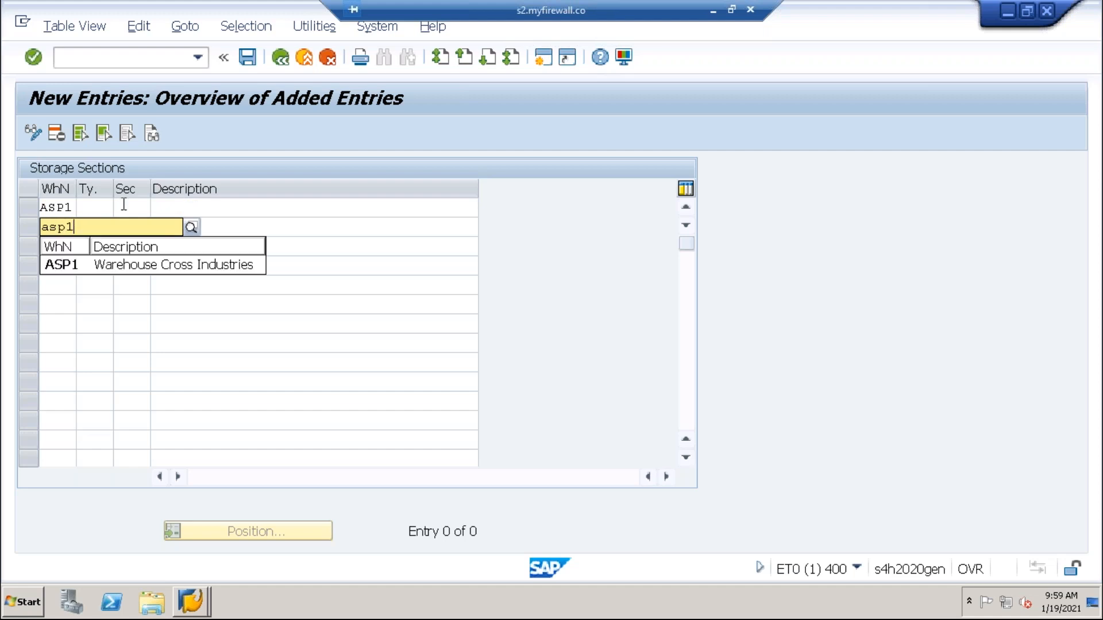
- Enter storage type 002A in the first storage section row and 002B in the second
{"action": "left_click", "coordinate": [91, 209]}
{"action": "type", "text": "002a"}
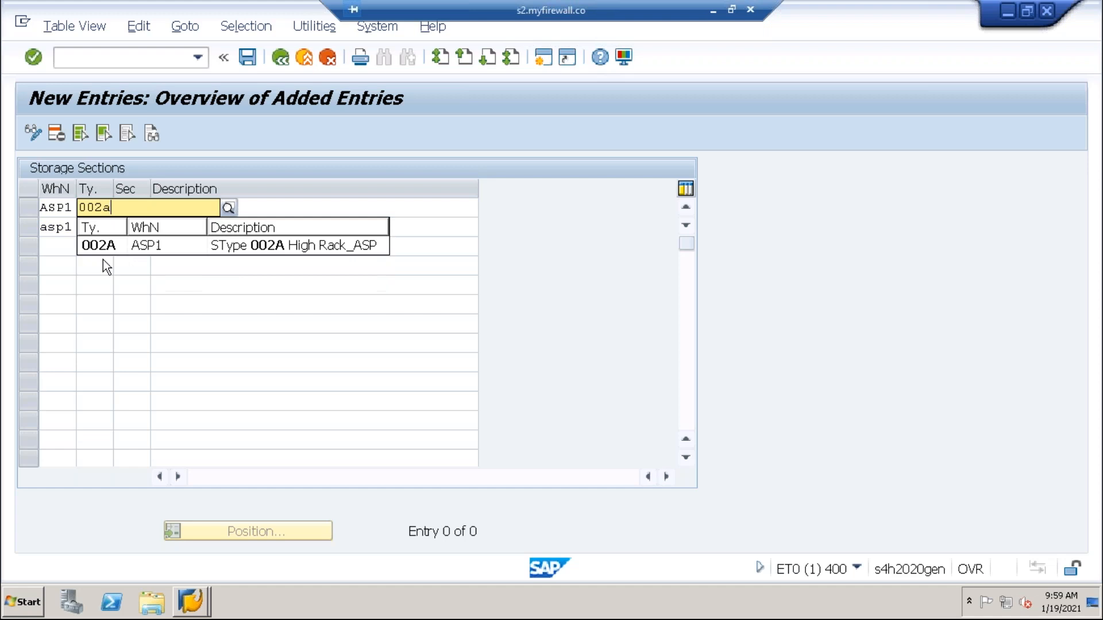
{"action": "left_click", "coordinate": [99, 246]}
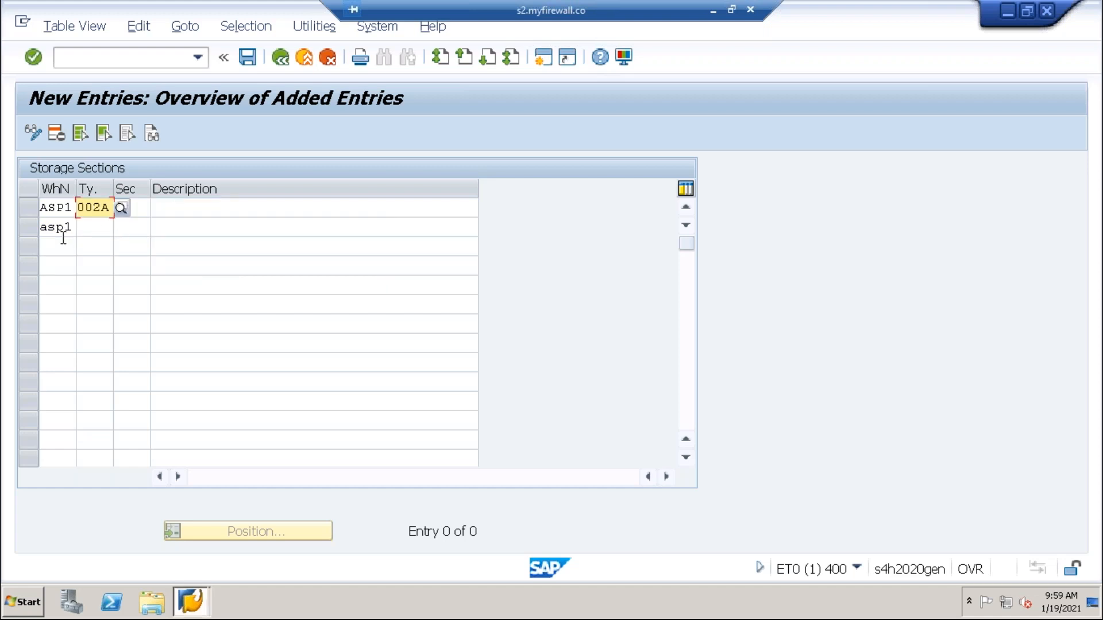
{"action": "left_click", "coordinate": [86, 228]}
{"action": "type", "text": "002b"}
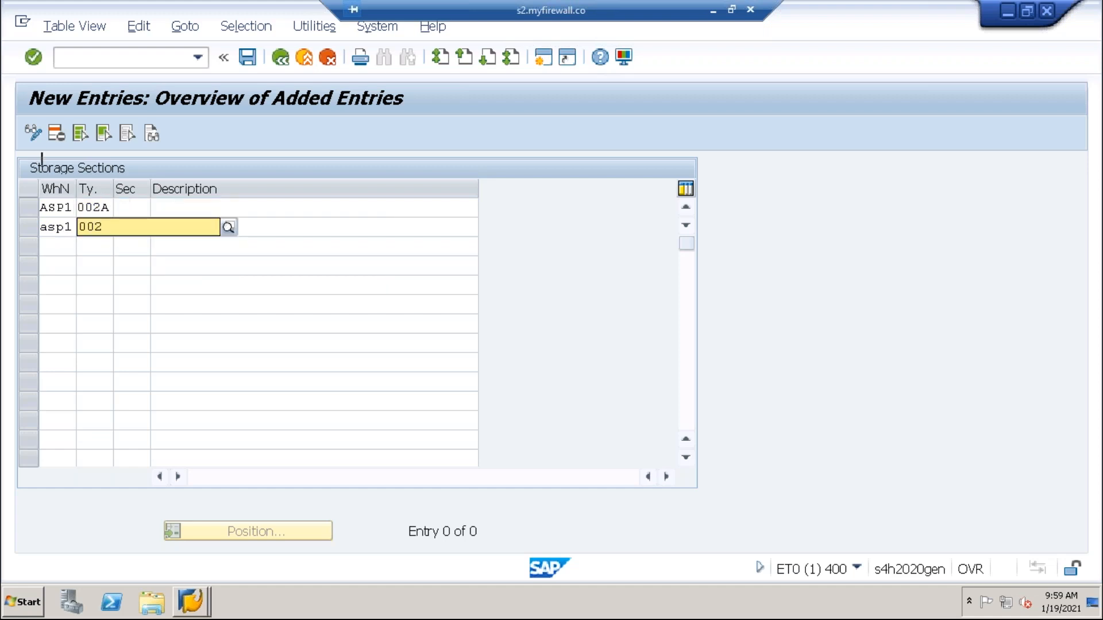
- Give both storage section rows the section 0001 and the description "Total Section 1"
{"action": "left_click", "coordinate": [129, 207]}
{"action": "type", "text": "0001"}
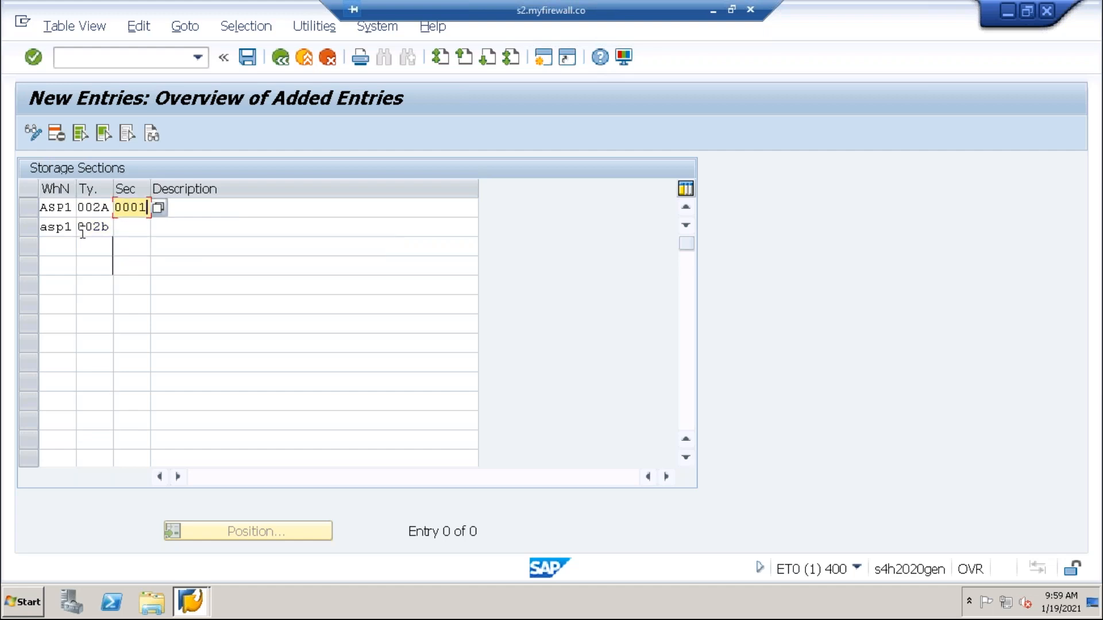
{"action": "left_click", "coordinate": [126, 228]}
{"action": "type", "text": "0001"}
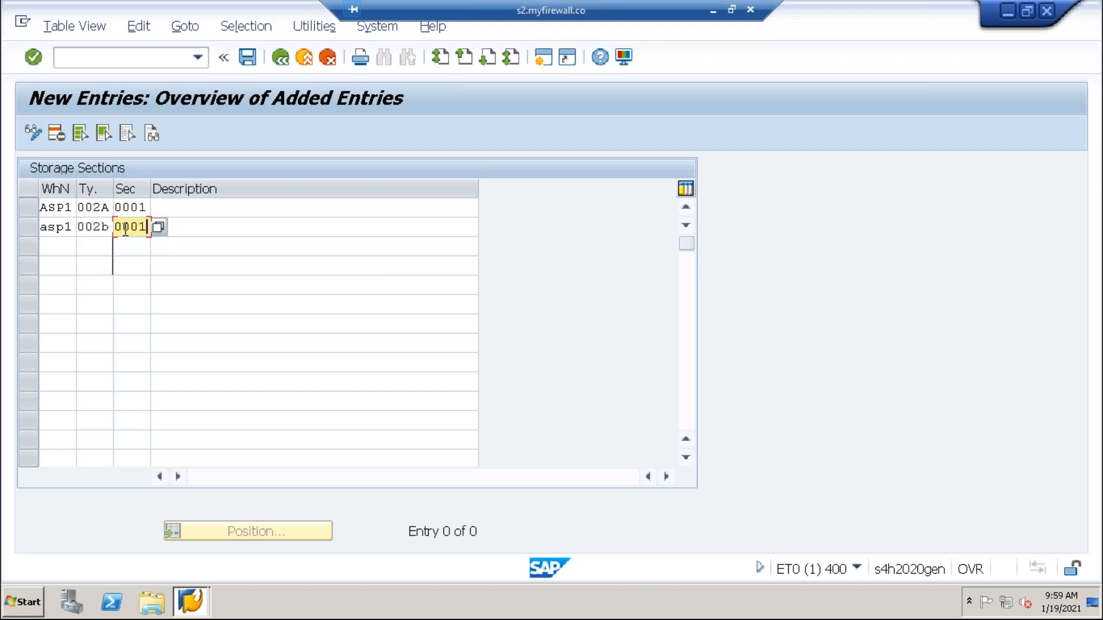
{"action": "left_click", "coordinate": [212, 208]}
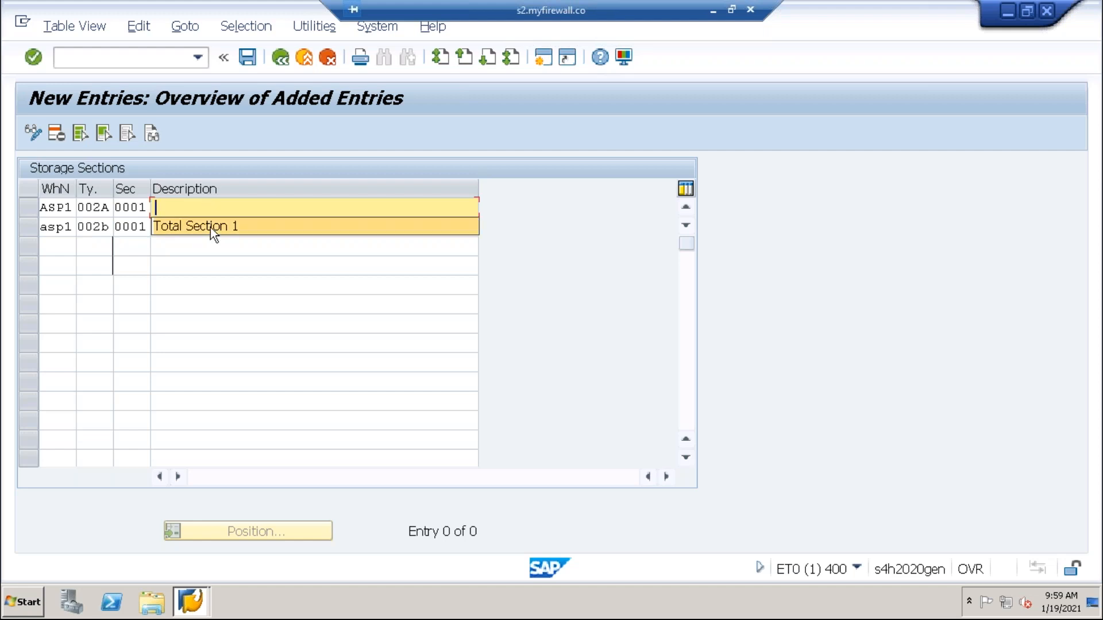
{"action": "left_click", "coordinate": [210, 227]}
{"action": "left_click", "coordinate": [251, 247]}
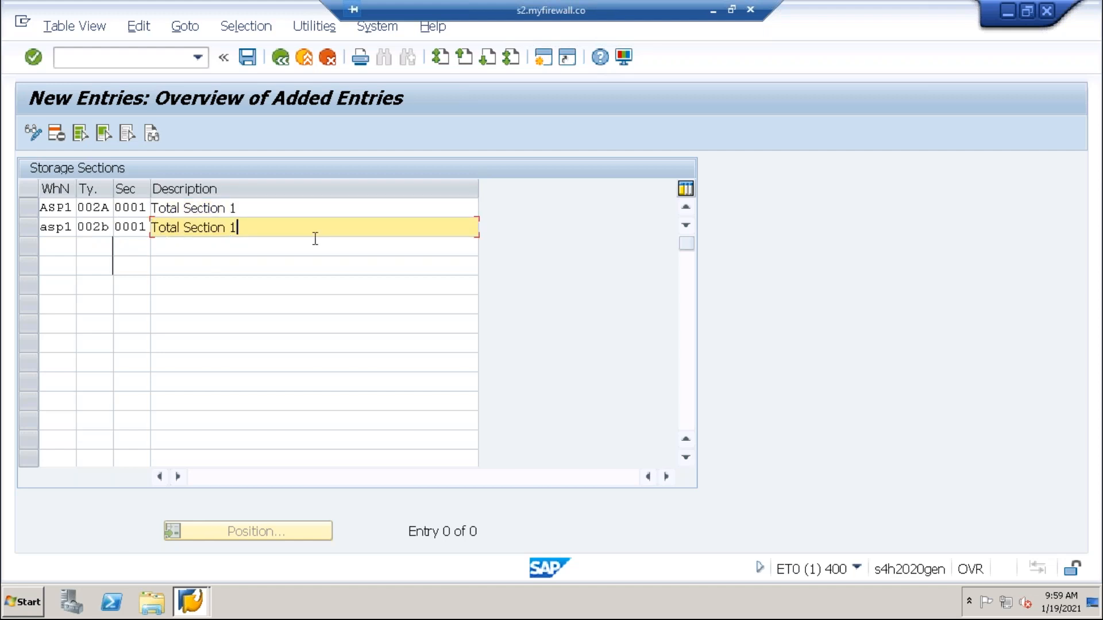
- Save the two new storage sections under the proposed customizing request and return to the IMG structure
{"action": "key", "text": "Return"}
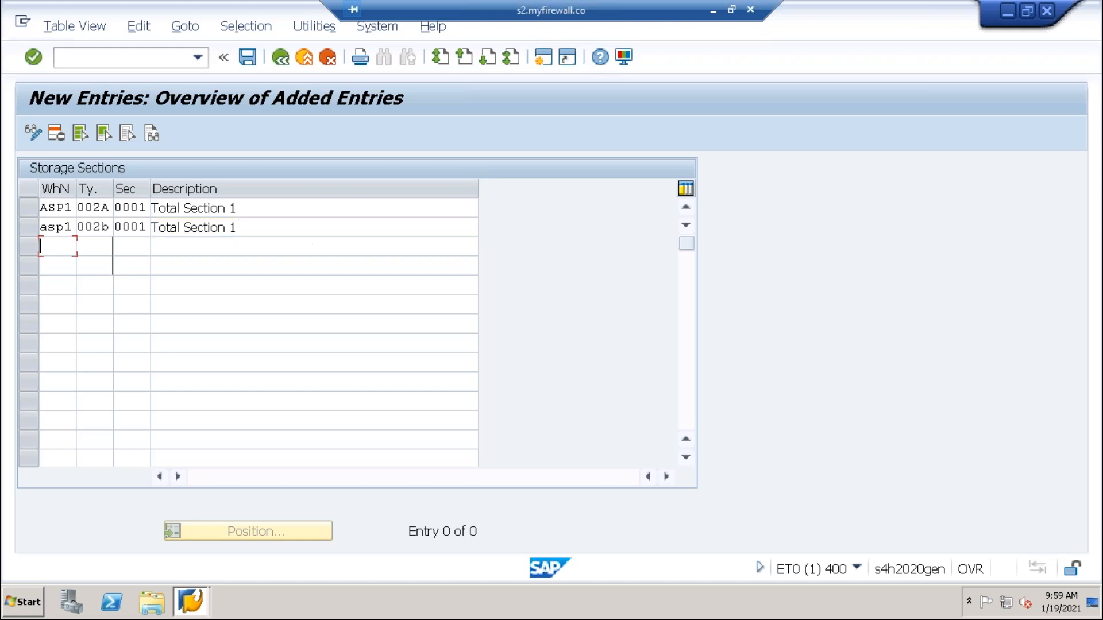
{"action": "left_click", "coordinate": [248, 57]}
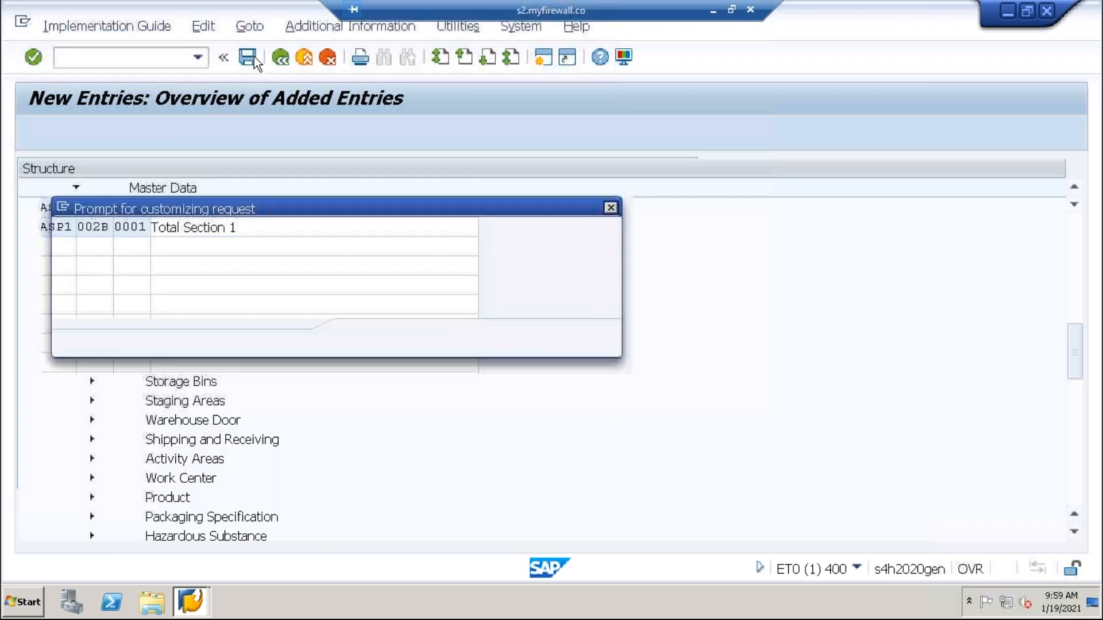
{"action": "left_click", "coordinate": [367, 340]}
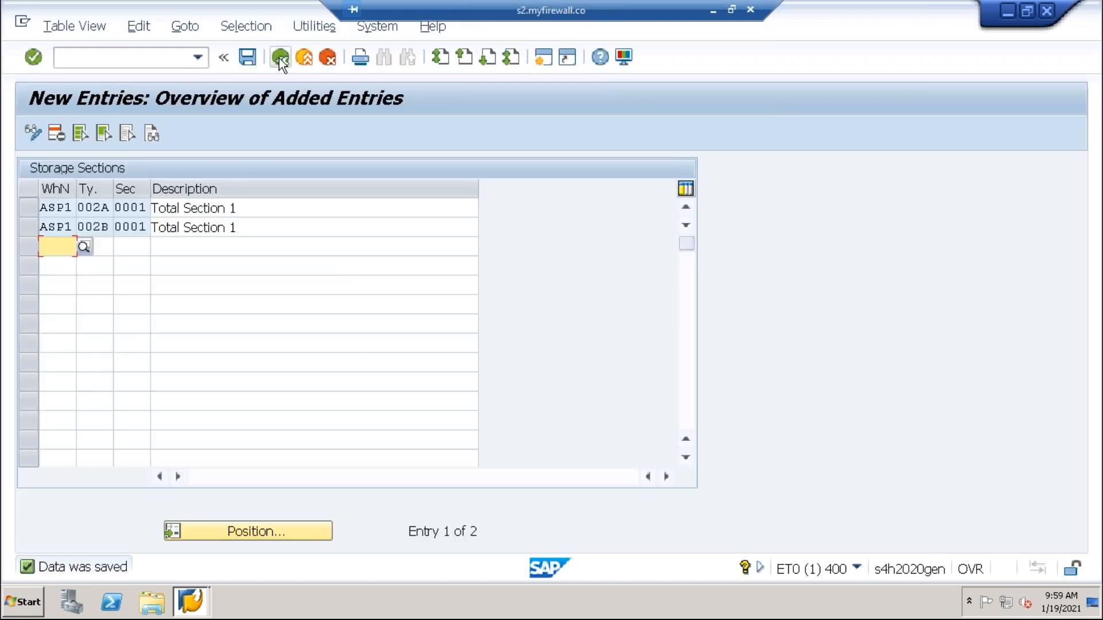
{"action": "left_click", "coordinate": [280, 58]}
{"action": "left_click", "coordinate": [278, 64]}
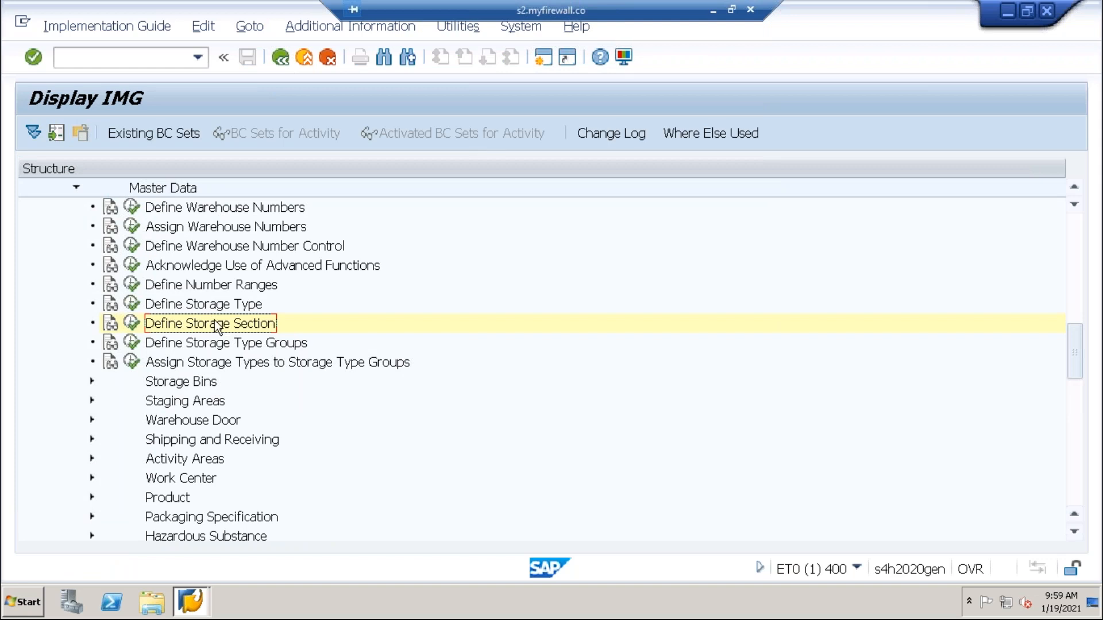
- Open the Define Storage Bin Structure activity under Storage Bins and position the list at warehouse ASP1
{"action": "left_click", "coordinate": [92, 382]}
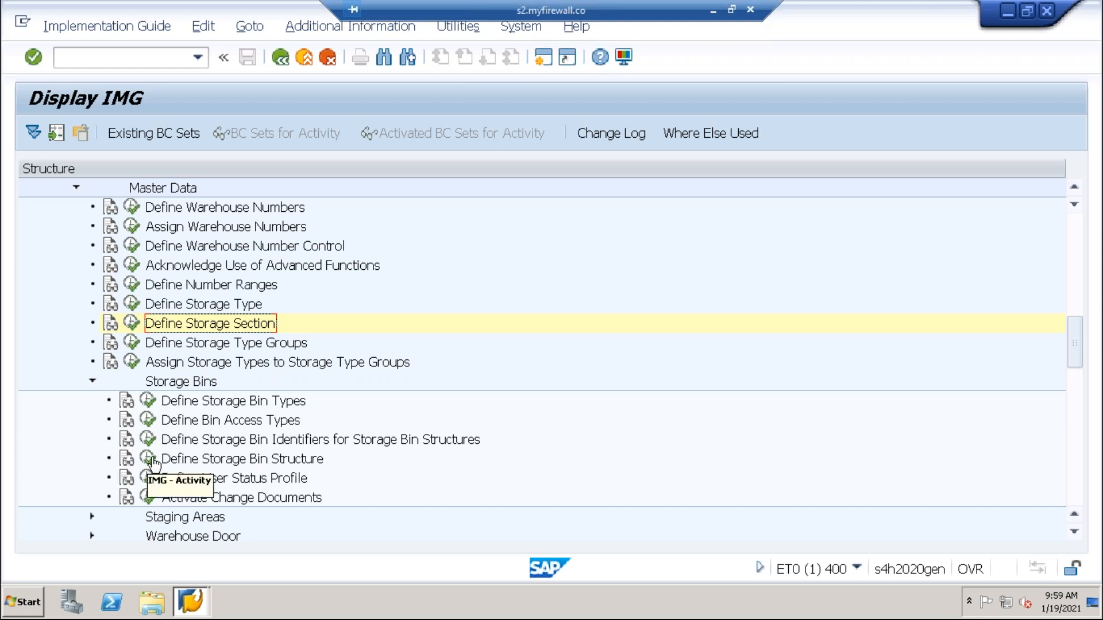
{"action": "left_click", "coordinate": [173, 459]}
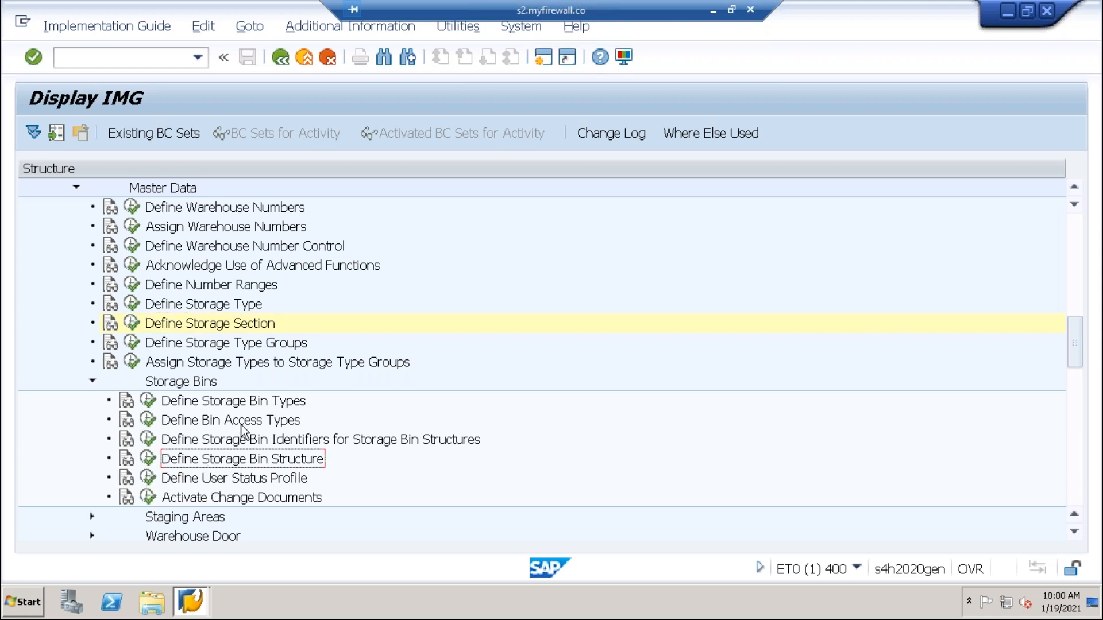
{"action": "left_click", "coordinate": [149, 459]}
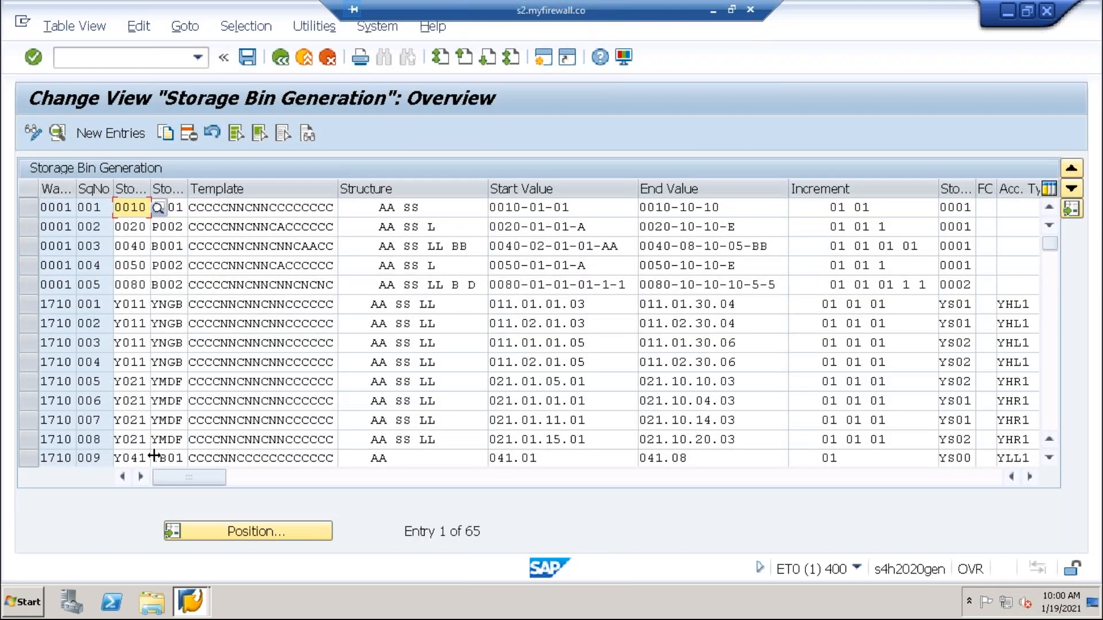
{"action": "left_click", "coordinate": [250, 527]}
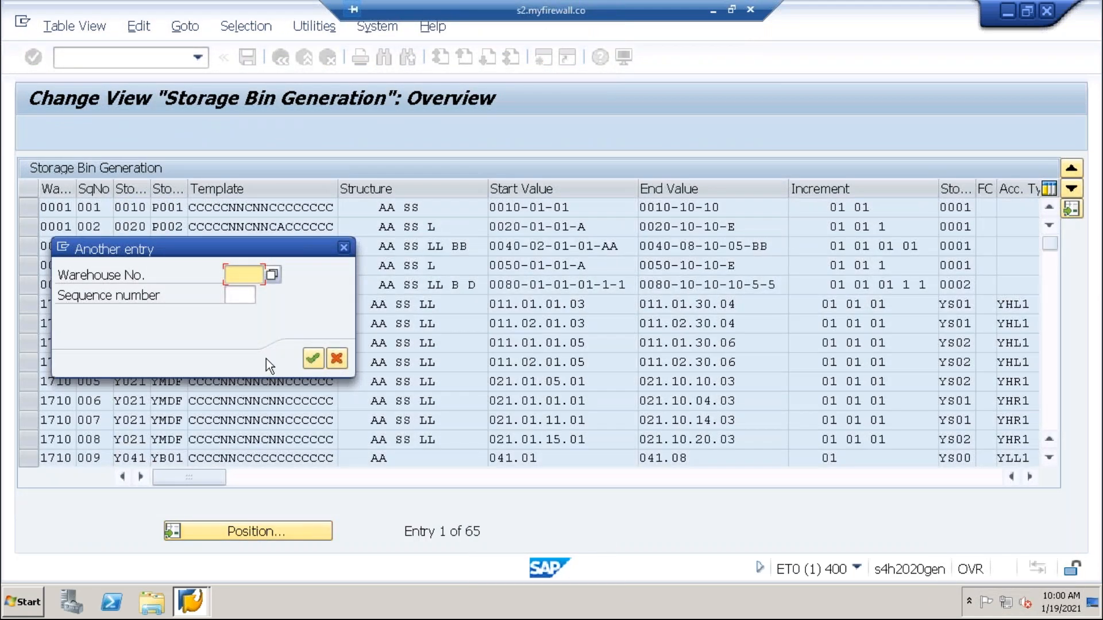
{"action": "type", "text": "asp1"}
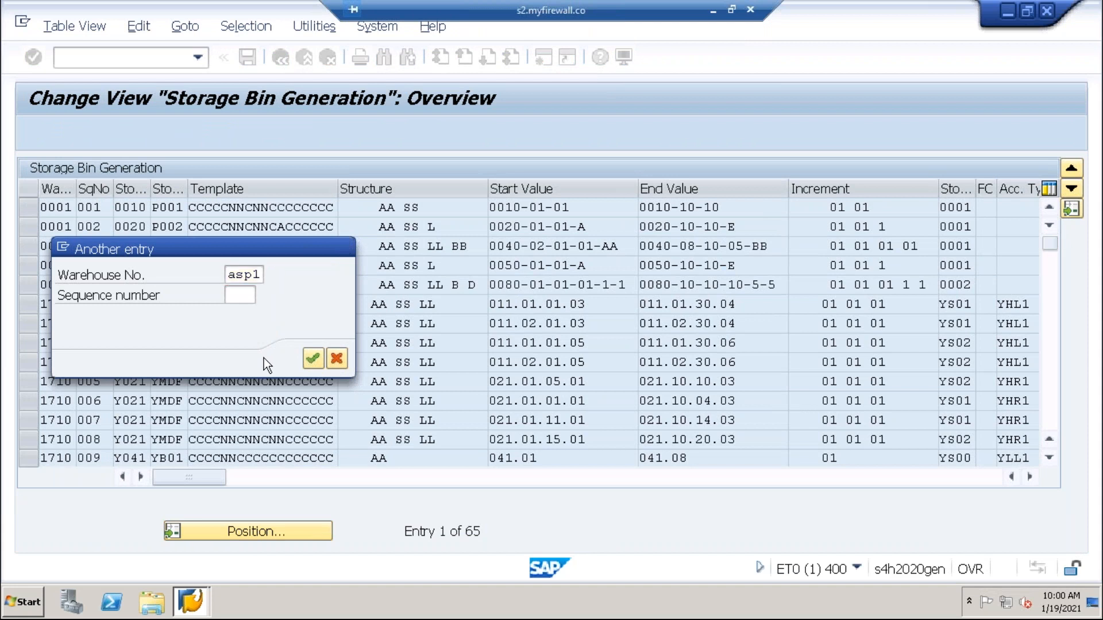
{"action": "key", "text": "Return"}
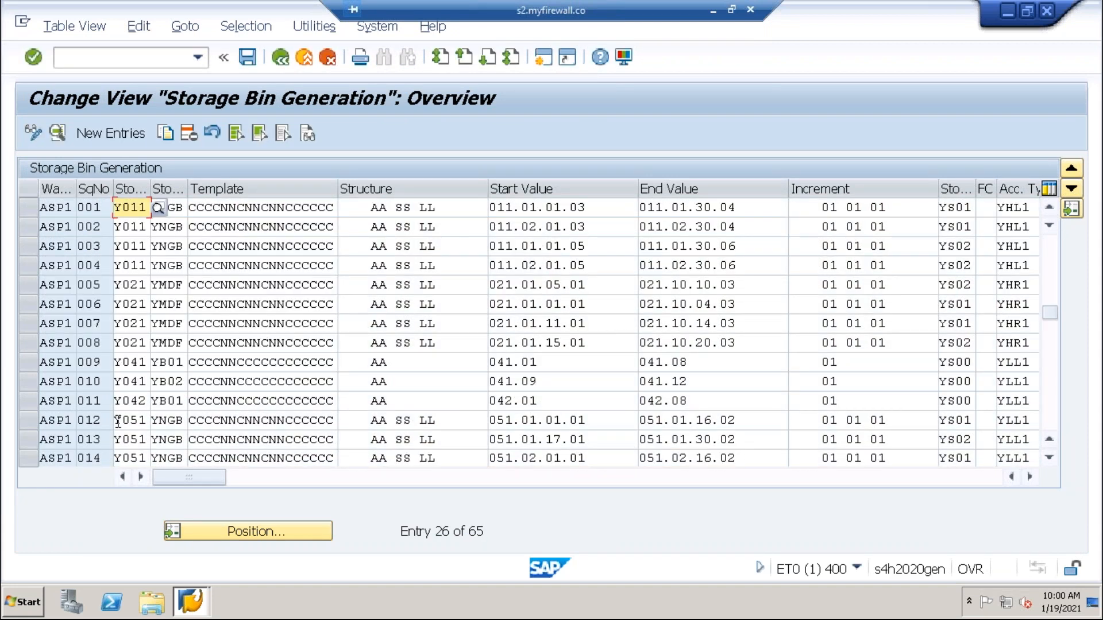
- Start copying the ASP1 bin structure entries 018 and 019, which belong to storage types 002X and 002Y
{"action": "left_click", "coordinate": [93, 458]}
{"action": "key", "text": "Page_Down"}
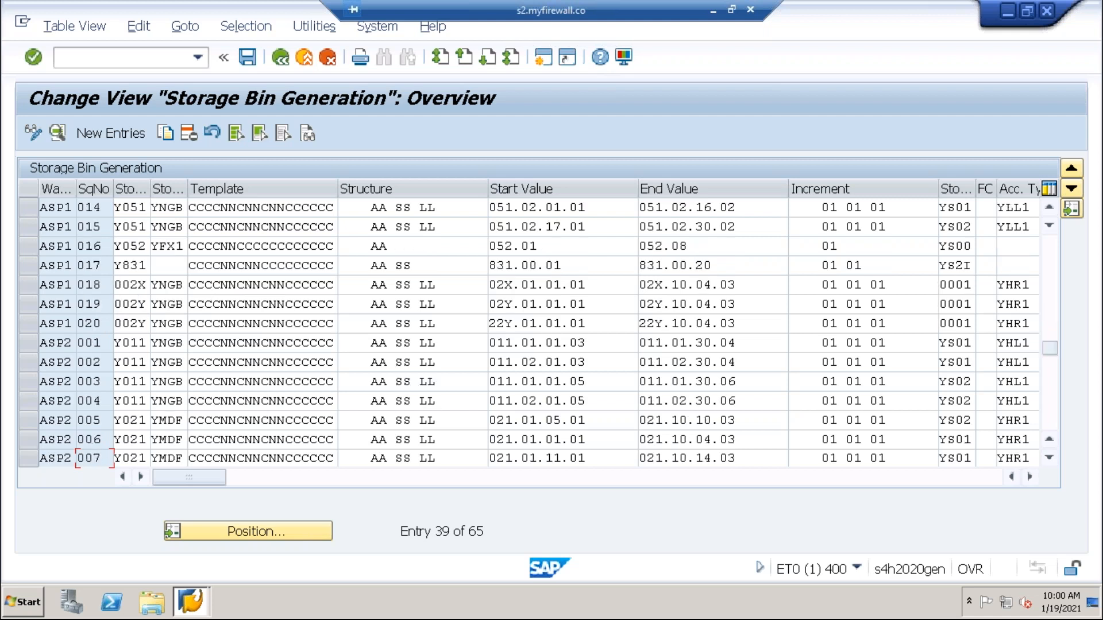
{"action": "left_click", "coordinate": [27, 285]}
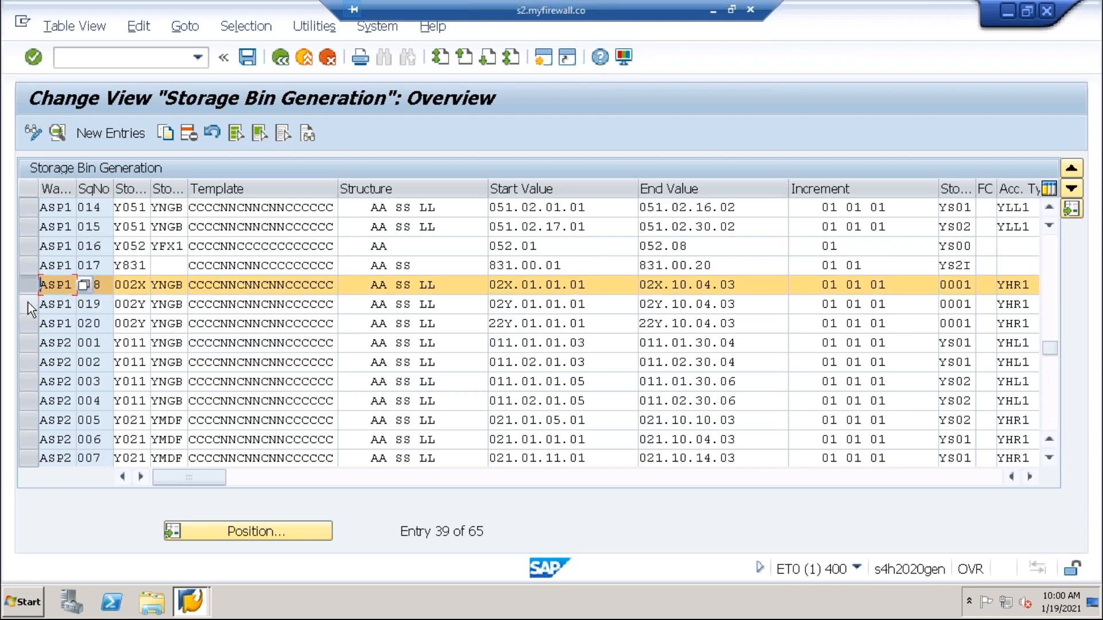
{"action": "left_click", "coordinate": [28, 302]}
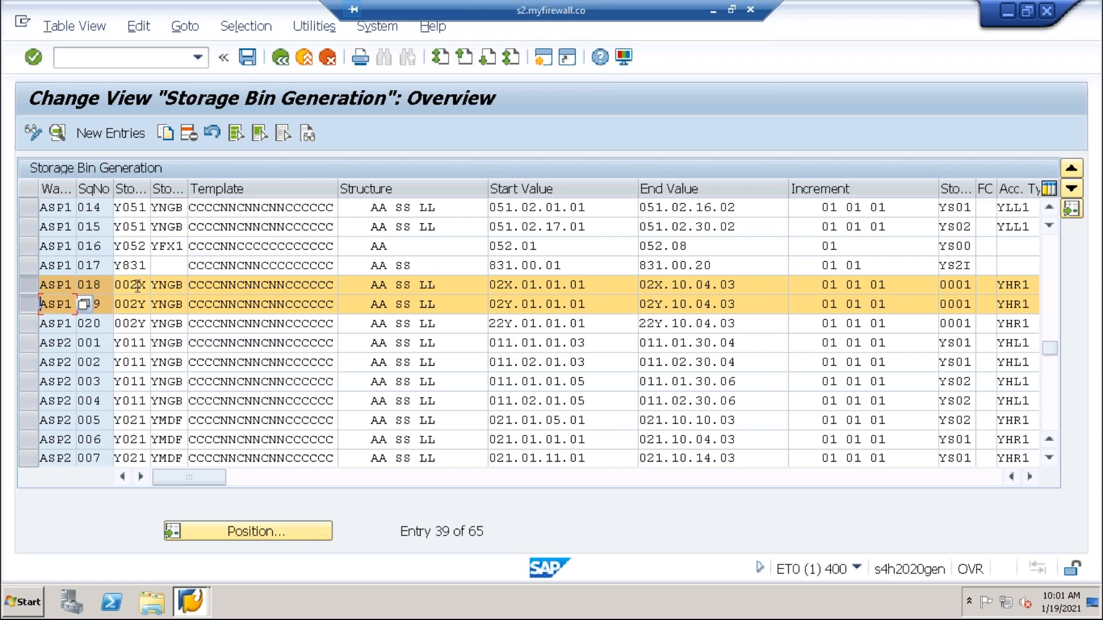
{"action": "left_click", "coordinate": [169, 132]}
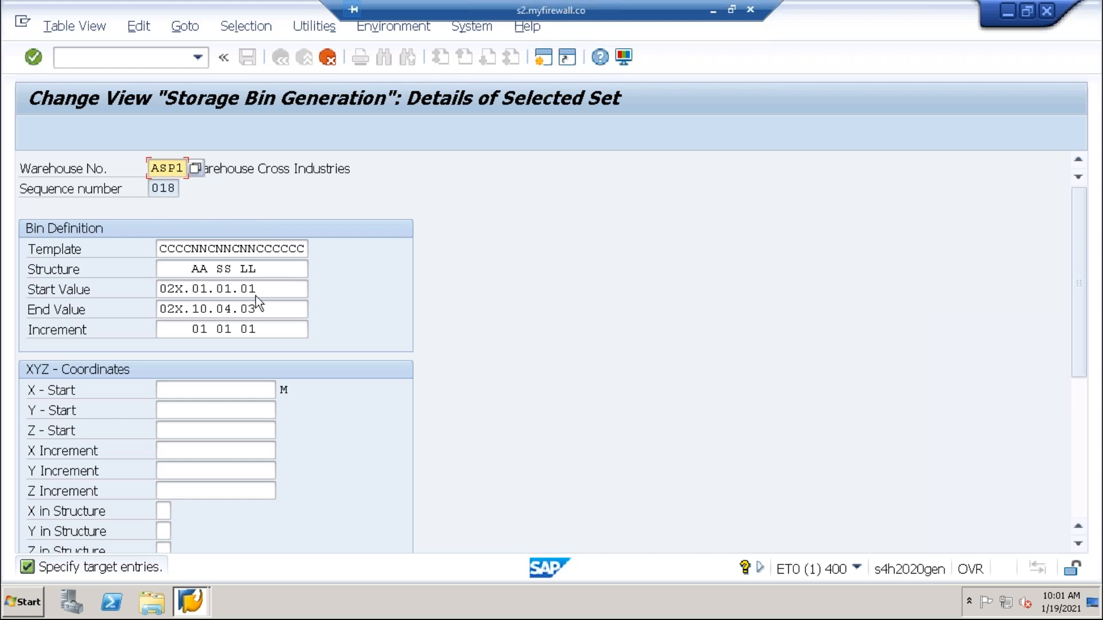
- Set the first copied bin structure's start value to 02A.01.01.01 and its end value to 02A.10.04.03
{"action": "left_click", "coordinate": [176, 289]}
{"action": "type", "text": "A"}
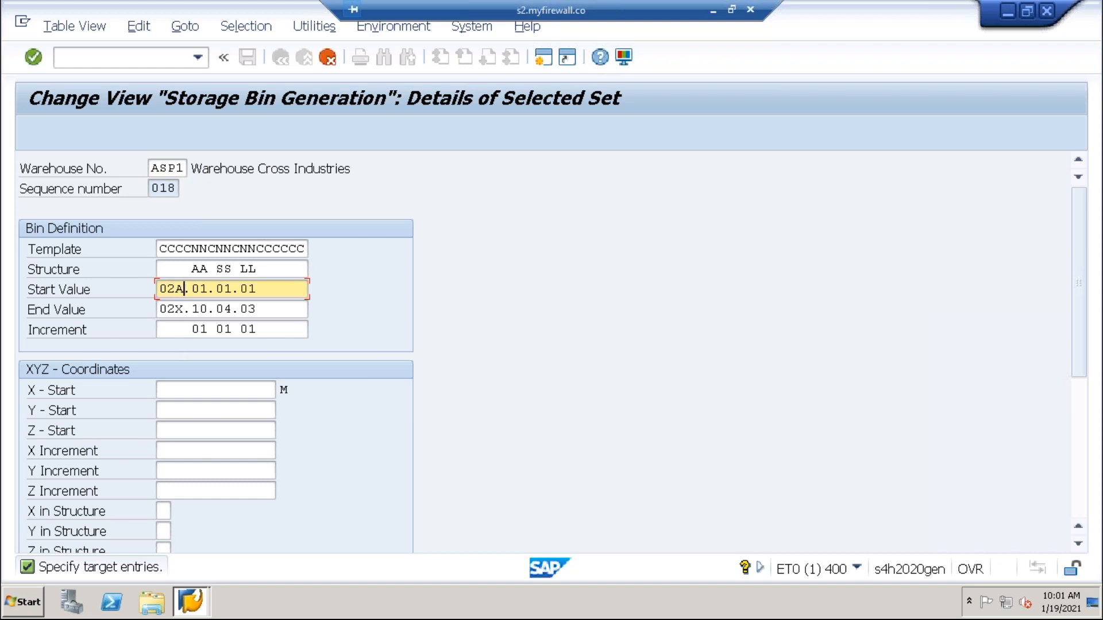
{"action": "left_click", "coordinate": [177, 310]}
{"action": "type", "text": "A"}
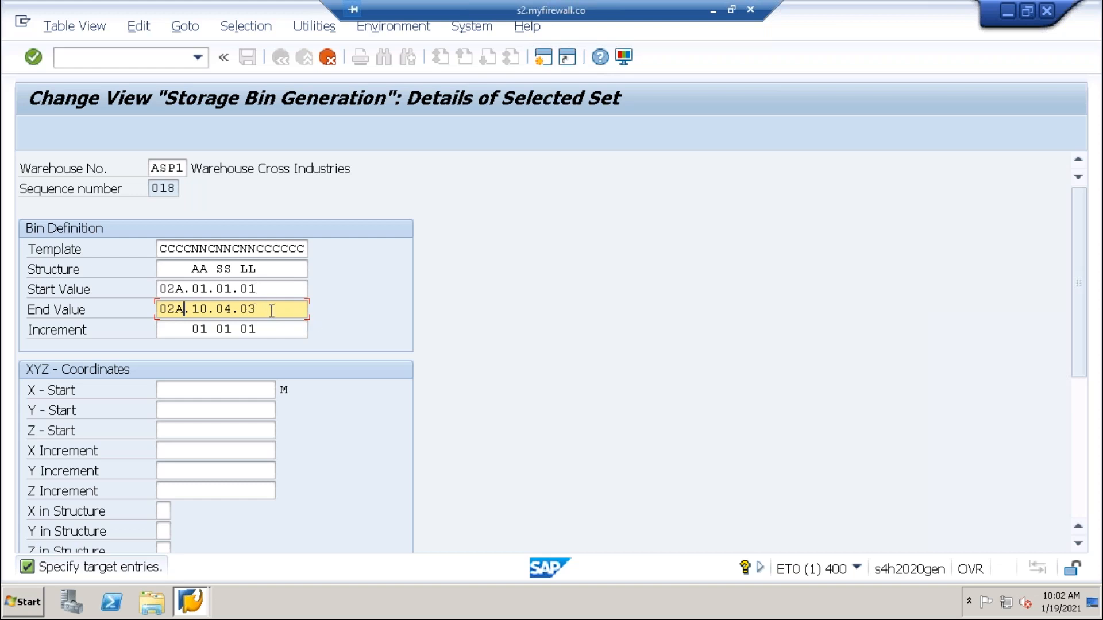
- Assign storage type 002A to the first copied bin structure and accept the entry
{"action": "scroll", "coordinate": [431, 306], "scroll_direction": "down", "scroll_amount": 1}
{"action": "scroll", "coordinate": [440, 307], "scroll_direction": "down", "scroll_amount": 1}
{"action": "scroll", "coordinate": [439, 306], "scroll_direction": "up", "scroll_amount": 2}
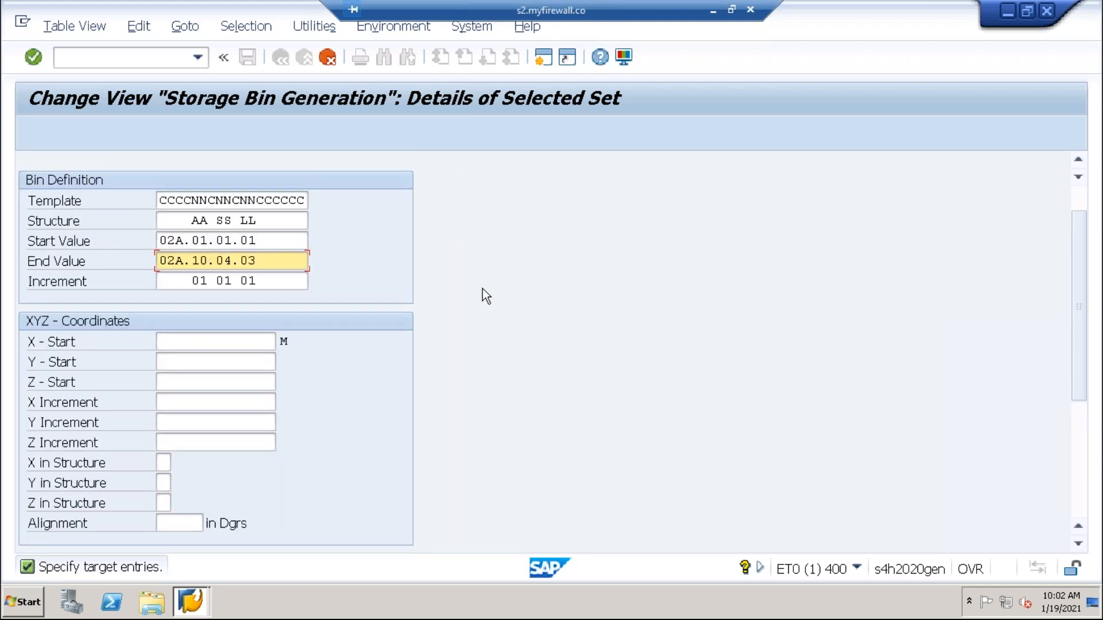
{"action": "scroll", "coordinate": [483, 296], "scroll_direction": "up", "scroll_amount": 1}
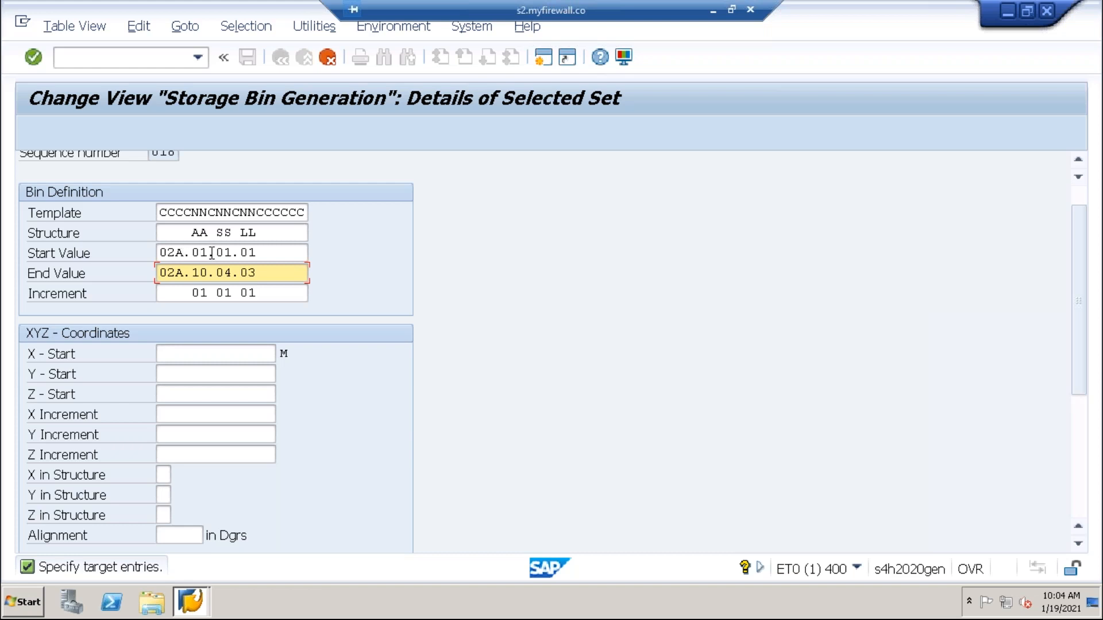
{"action": "scroll", "coordinate": [381, 362], "scroll_direction": "down", "scroll_amount": 3}
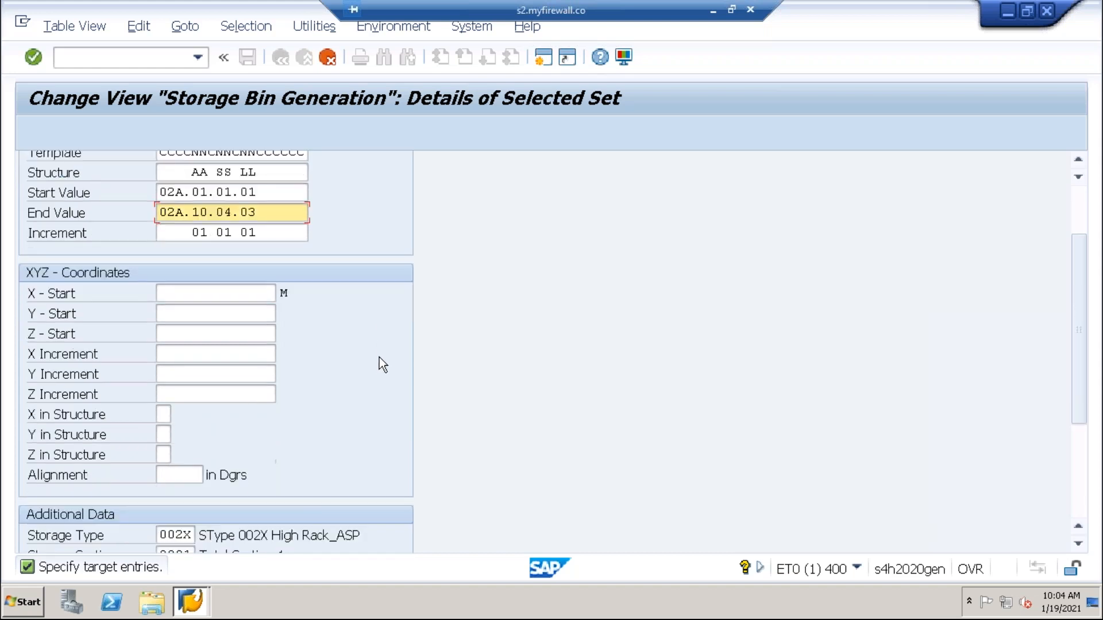
{"action": "scroll", "coordinate": [381, 362], "scroll_direction": "up", "scroll_amount": 1}
{"action": "scroll", "coordinate": [399, 235], "scroll_direction": "down", "scroll_amount": 5}
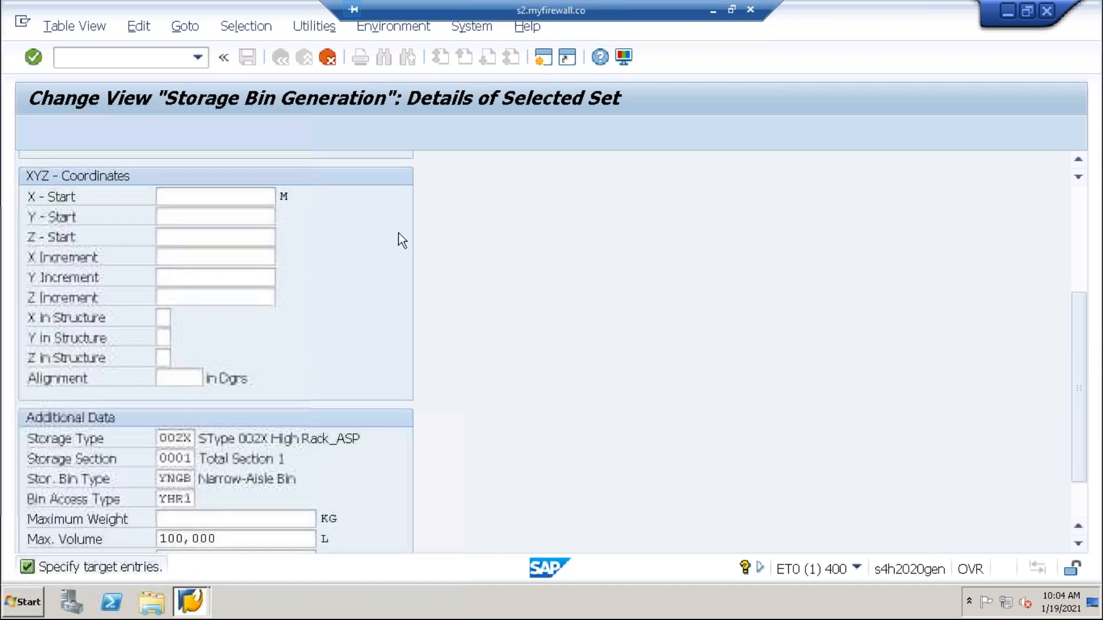
{"action": "left_click", "coordinate": [182, 414]}
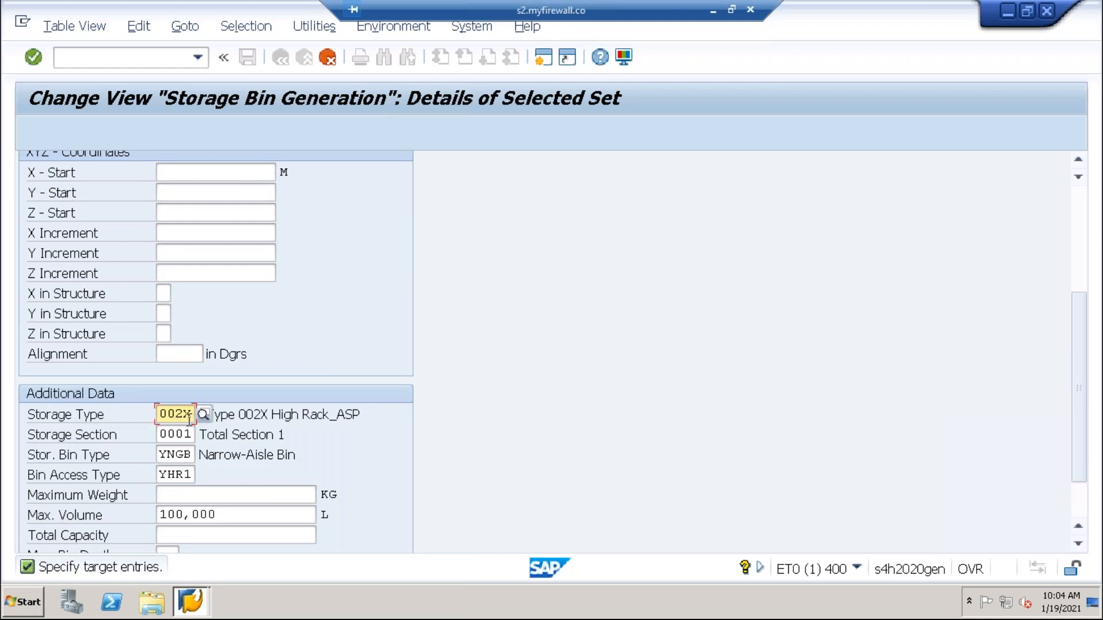
{"action": "type", "text": "A"}
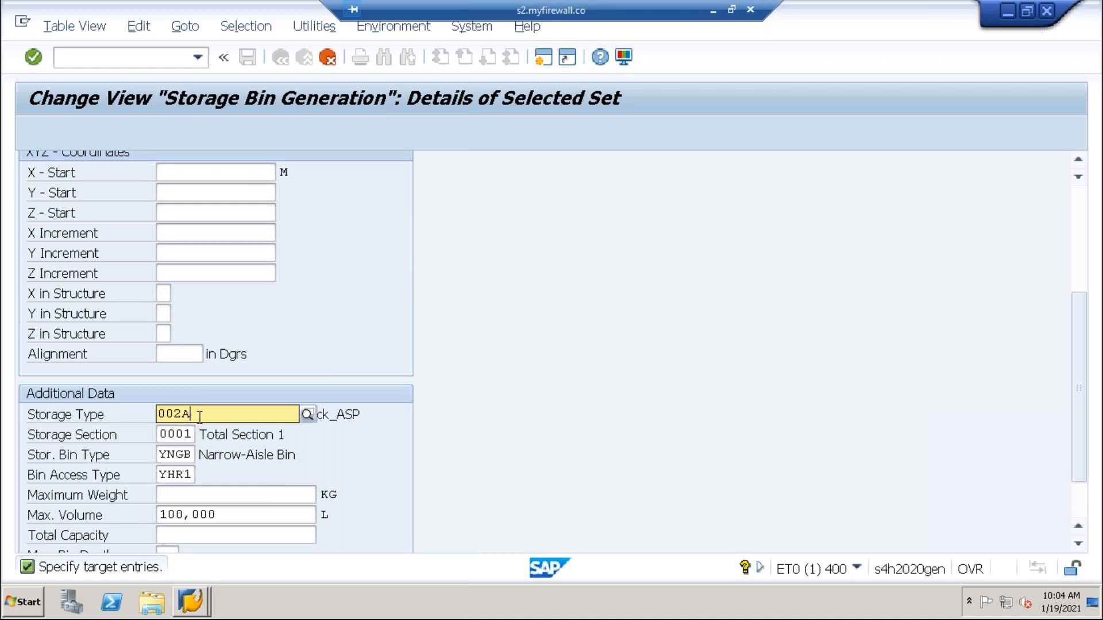
{"action": "left_click", "coordinate": [185, 453]}
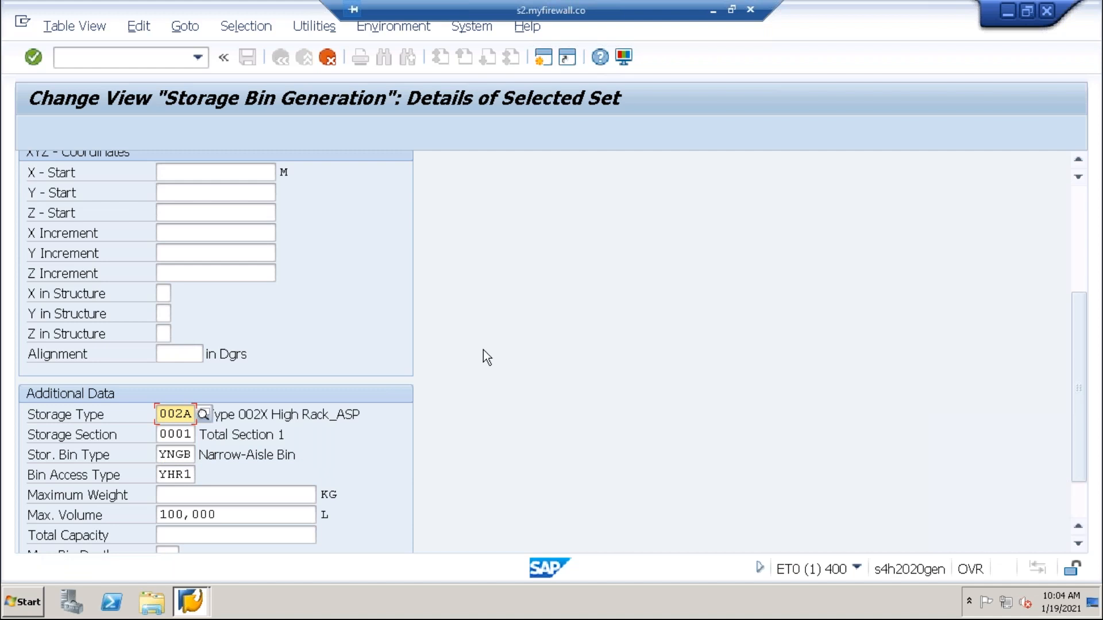
{"action": "key", "text": "Return"}
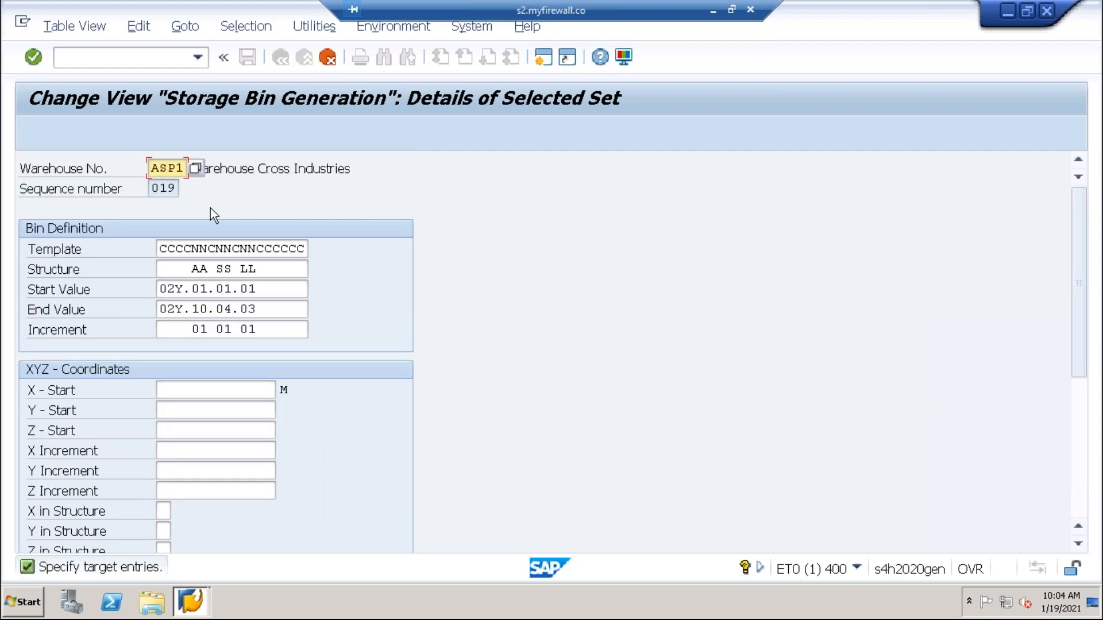
- Give the second copied bin structure start value 02B.01.01.01, end value 02B.10.04.03 and storage type 002B, and accept it
{"action": "left_click", "coordinate": [176, 289]}
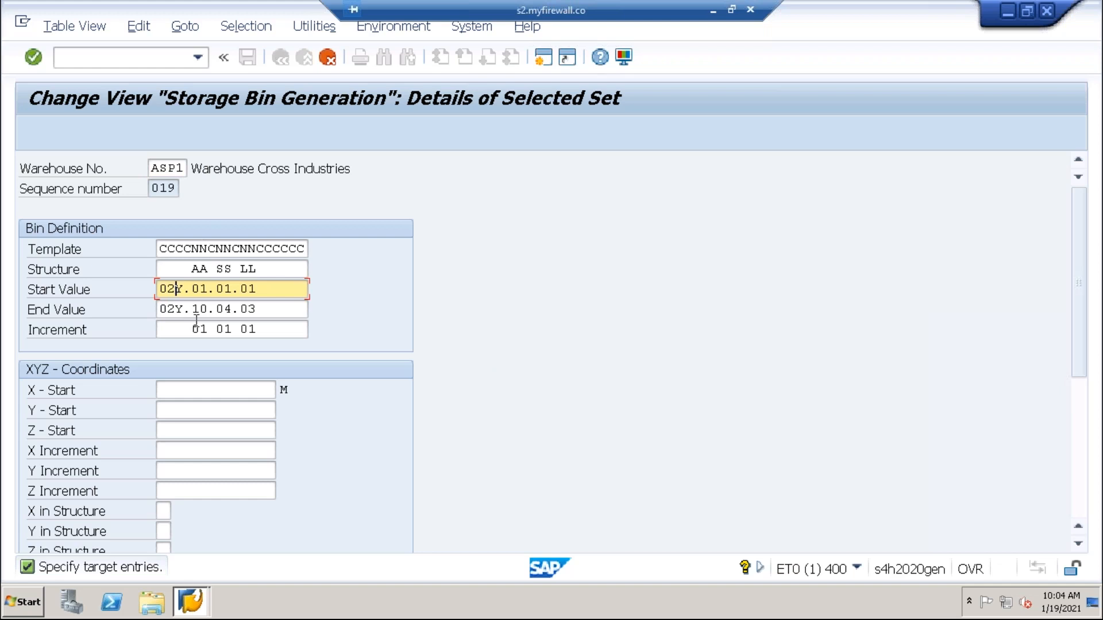
{"action": "type", "text": "B"}
{"action": "left_click", "coordinate": [176, 310]}
{"action": "type", "text": "B"}
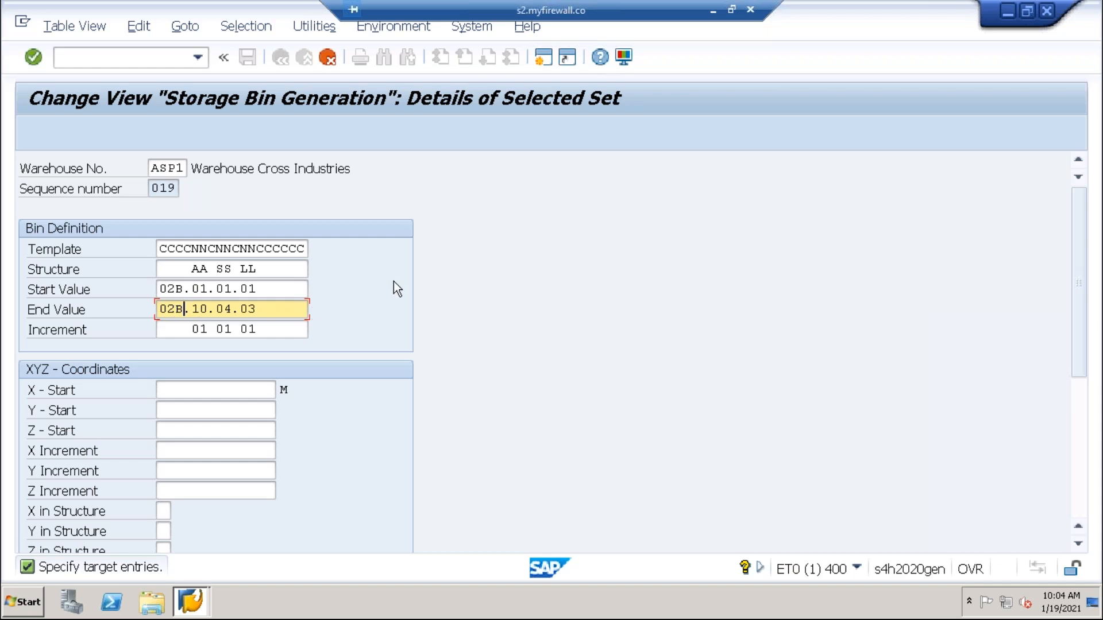
{"action": "scroll", "coordinate": [341, 410], "scroll_direction": "down", "scroll_amount": 4}
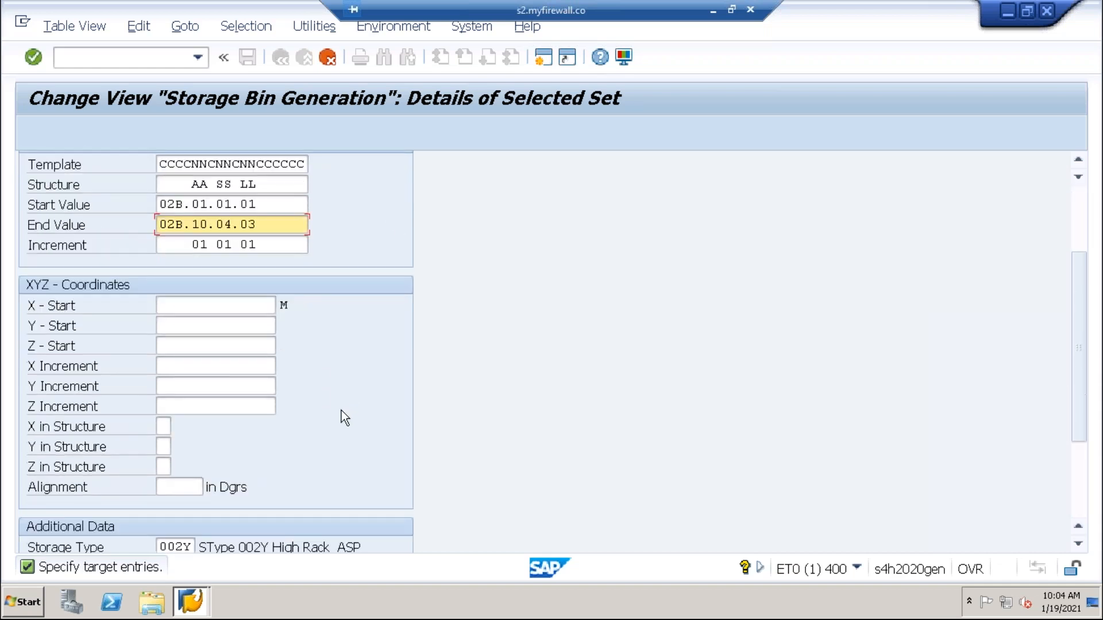
{"action": "left_click", "coordinate": [184, 413]}
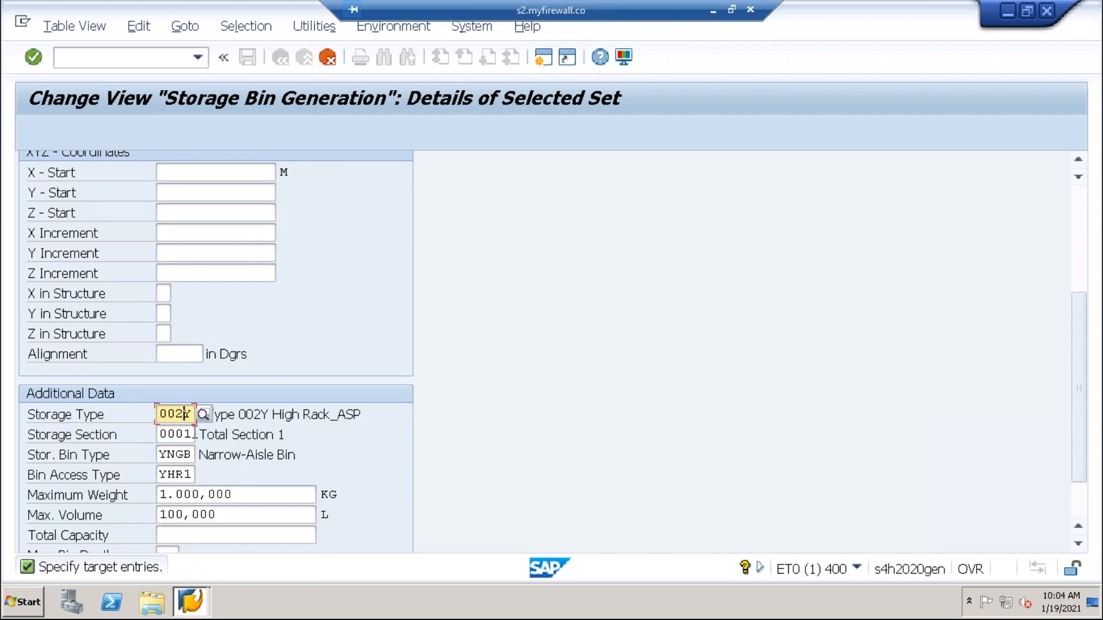
{"action": "key", "text": "Return"}
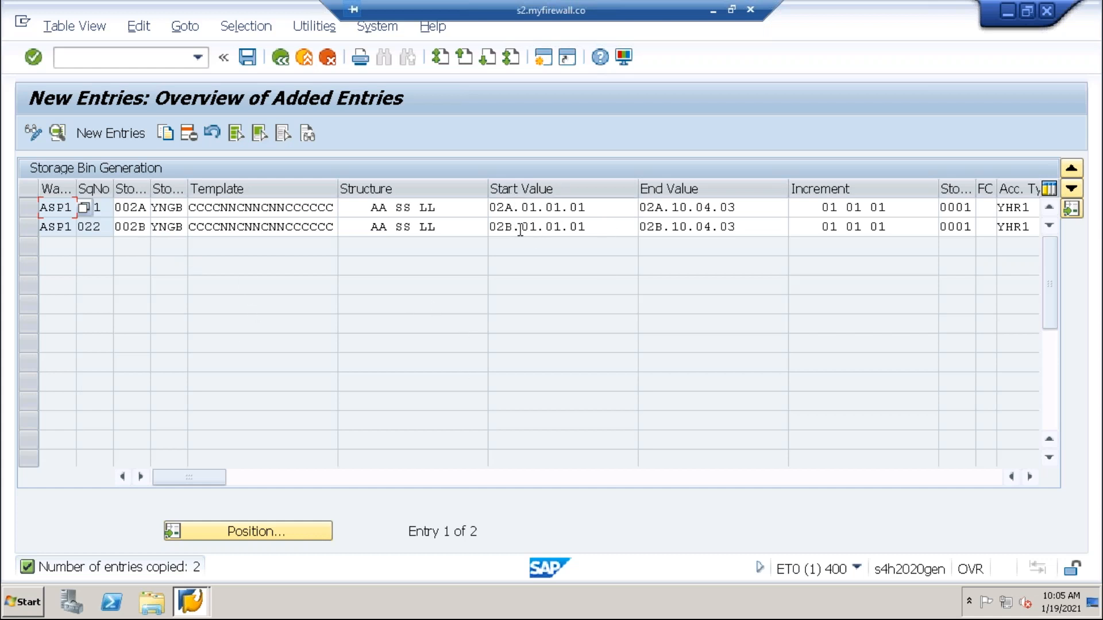
- Save the two copied bin structures and return to the IMG structure
{"action": "left_click", "coordinate": [248, 57]}
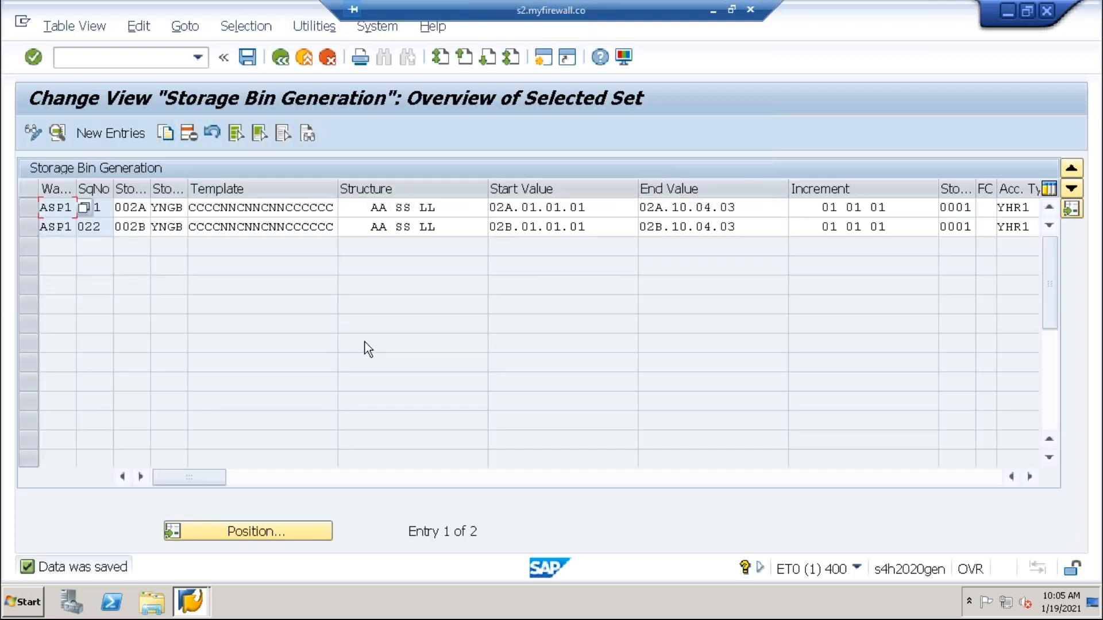
{"action": "left_click", "coordinate": [281, 58]}
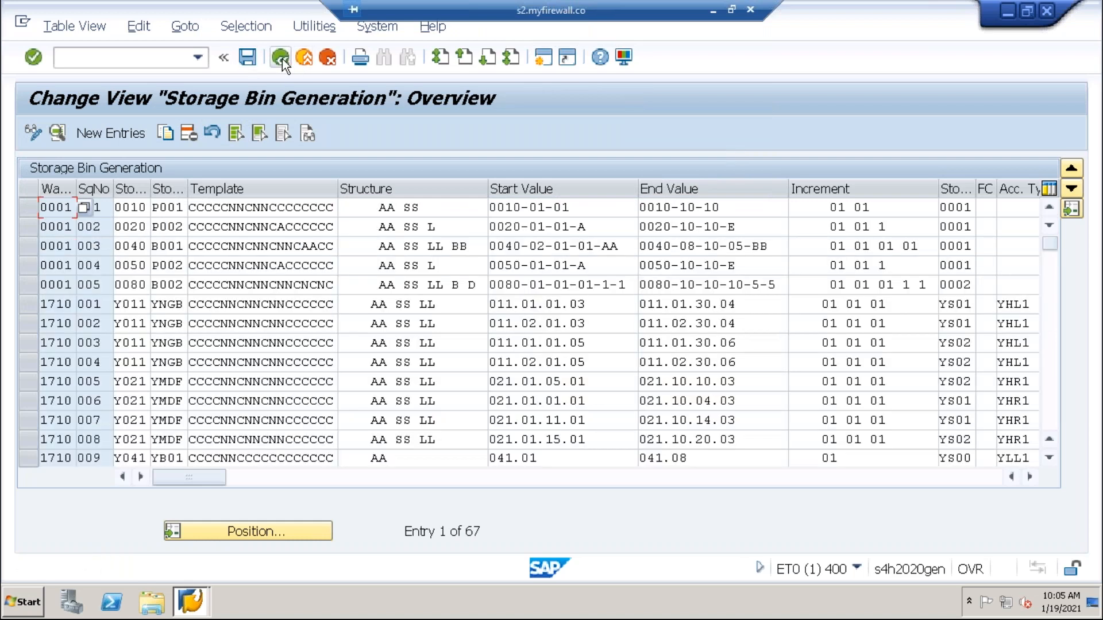
{"action": "left_click", "coordinate": [281, 58]}
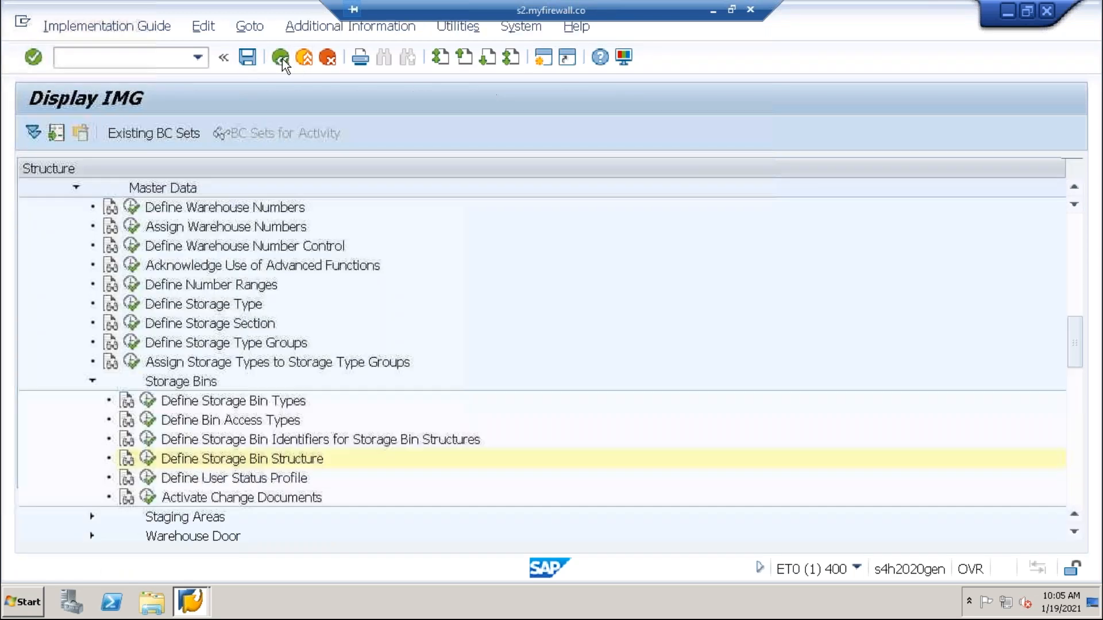
- Collapse the Storage Bins node and open the Define Activity Area activity under Activity Areas
{"action": "left_click", "coordinate": [93, 382]}
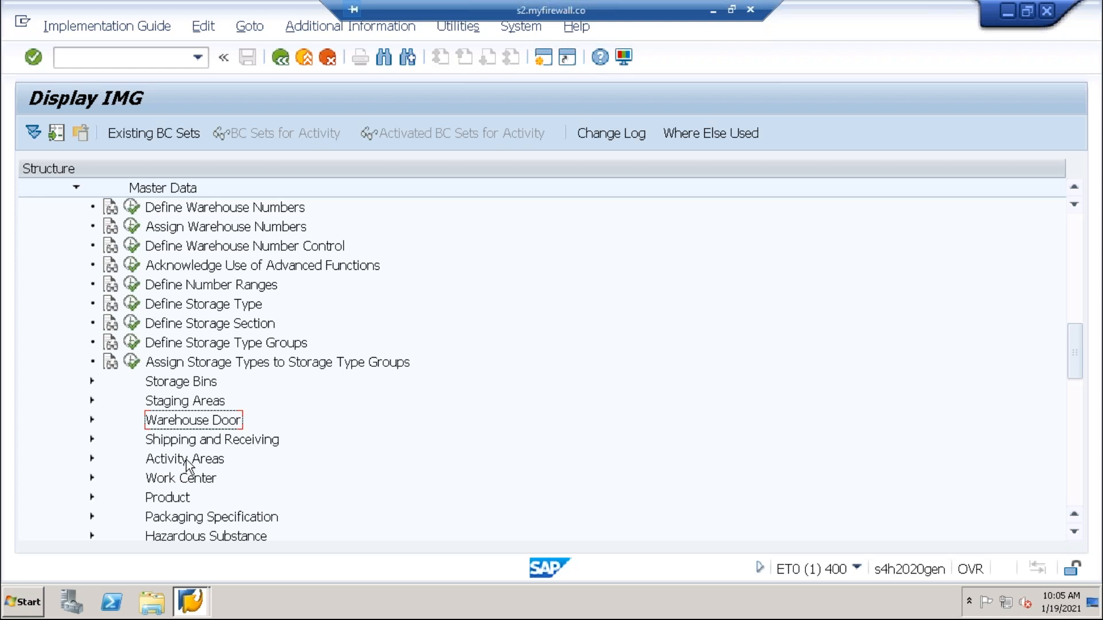
{"action": "left_click", "coordinate": [93, 458]}
{"action": "scroll", "coordinate": [57, 426], "scroll_direction": "down", "scroll_amount": 2}
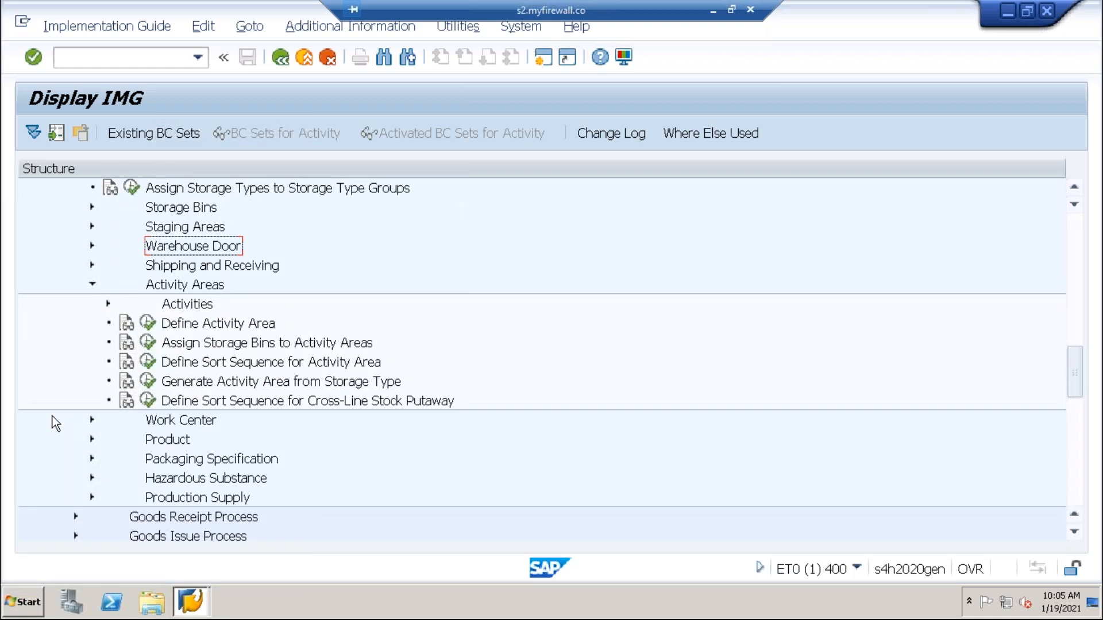
{"action": "left_click", "coordinate": [149, 324]}
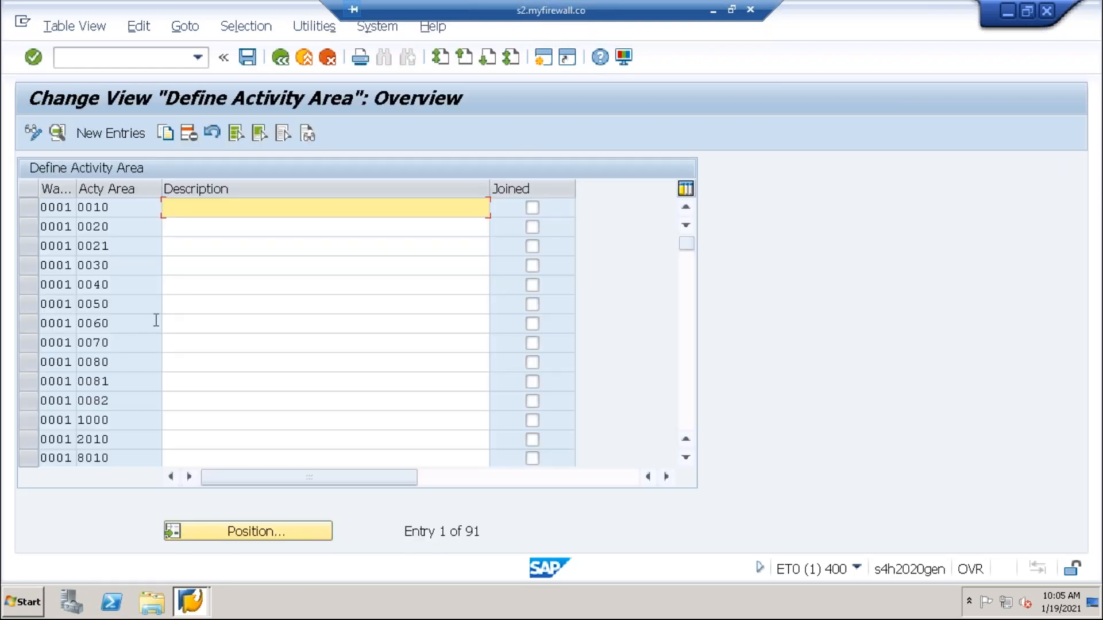
- Create a new activity area entry for warehouse ASP1 with activity area code AA2A
{"action": "left_click", "coordinate": [125, 134]}
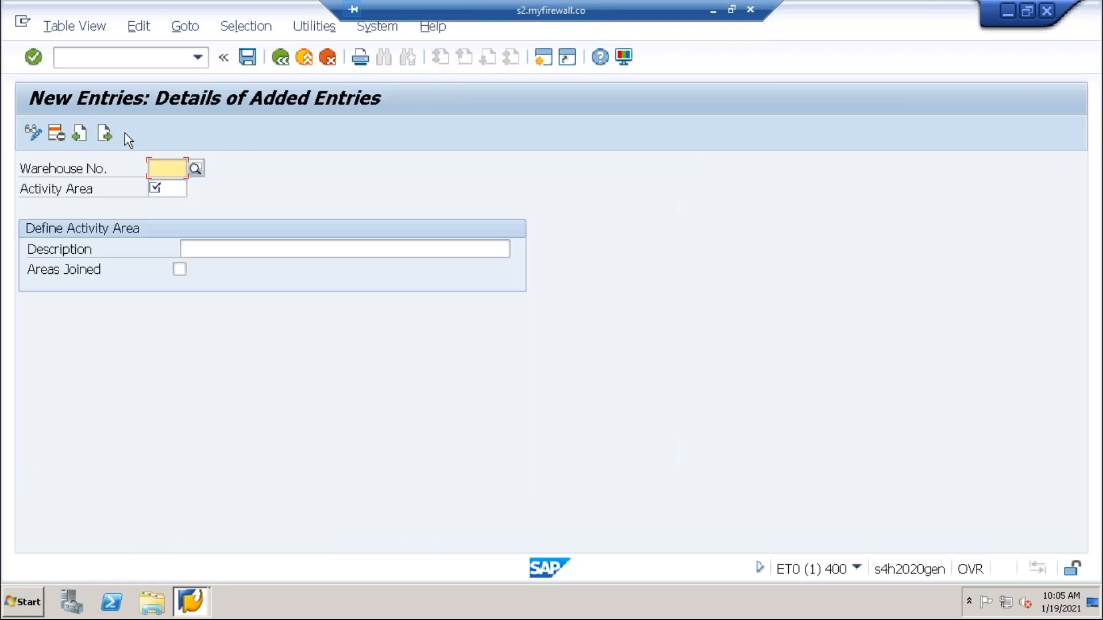
{"action": "type", "text": "asp1"}
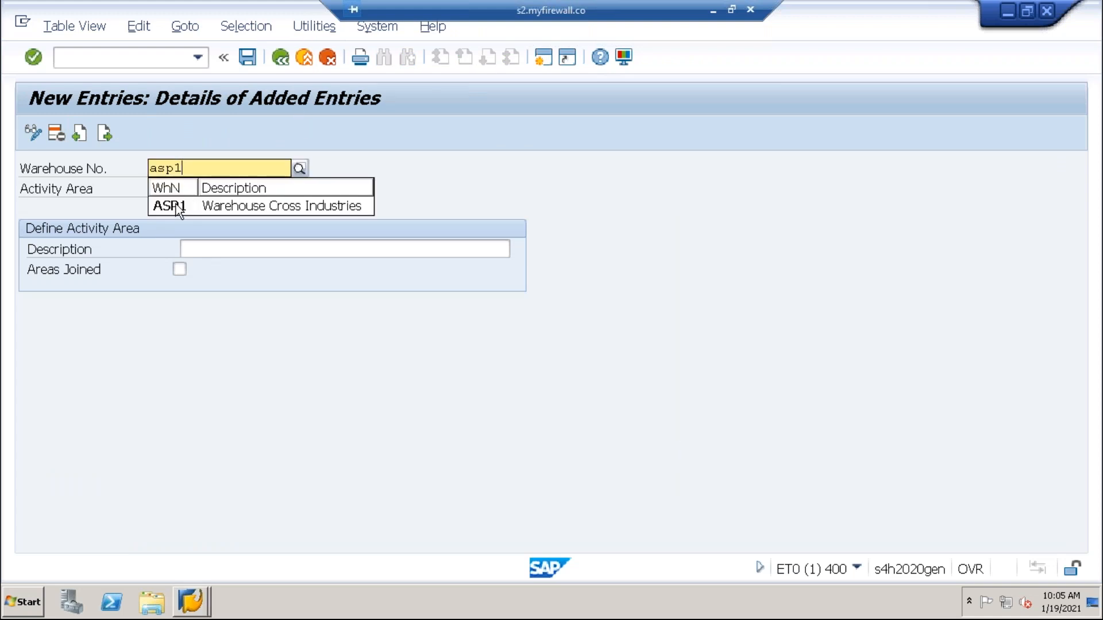
{"action": "left_click", "coordinate": [175, 203]}
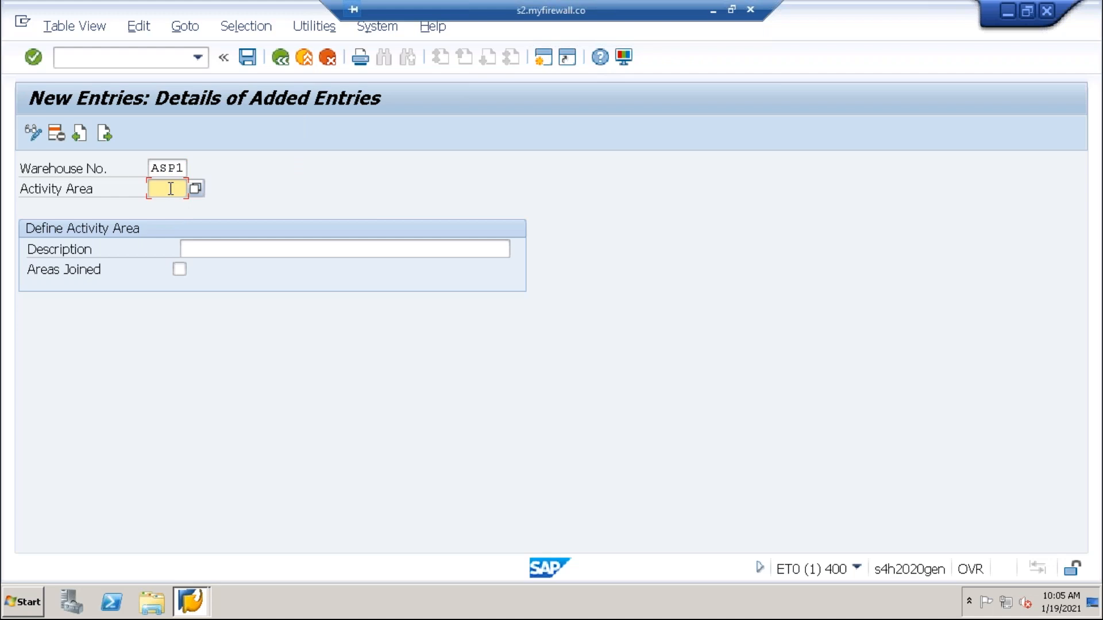
{"action": "type", "text": "AA2"}
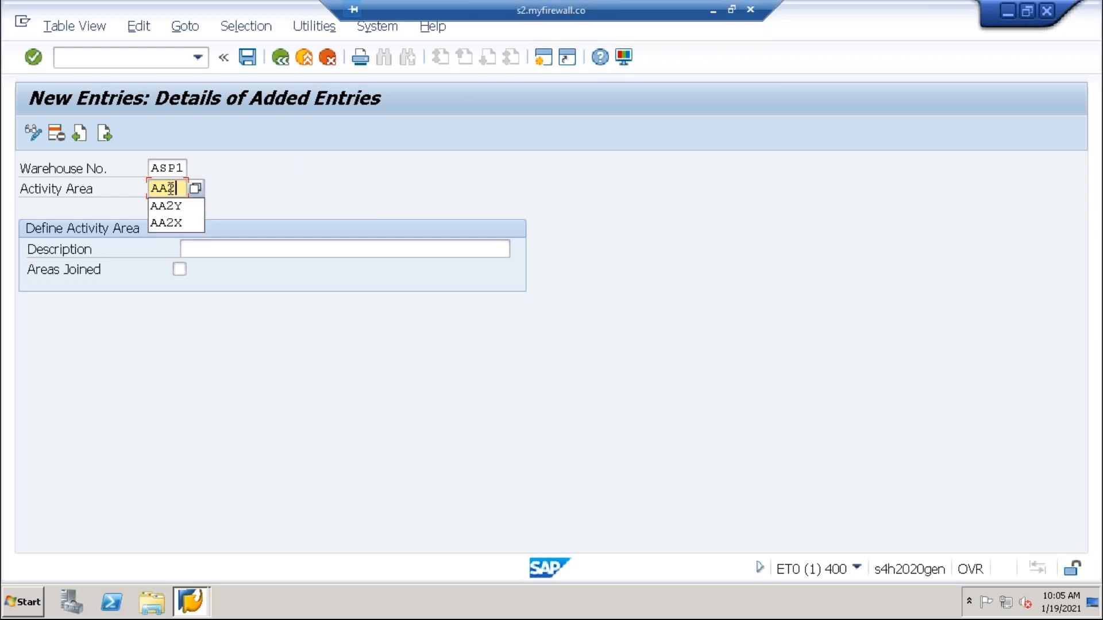
{"action": "type", "text": "A"}
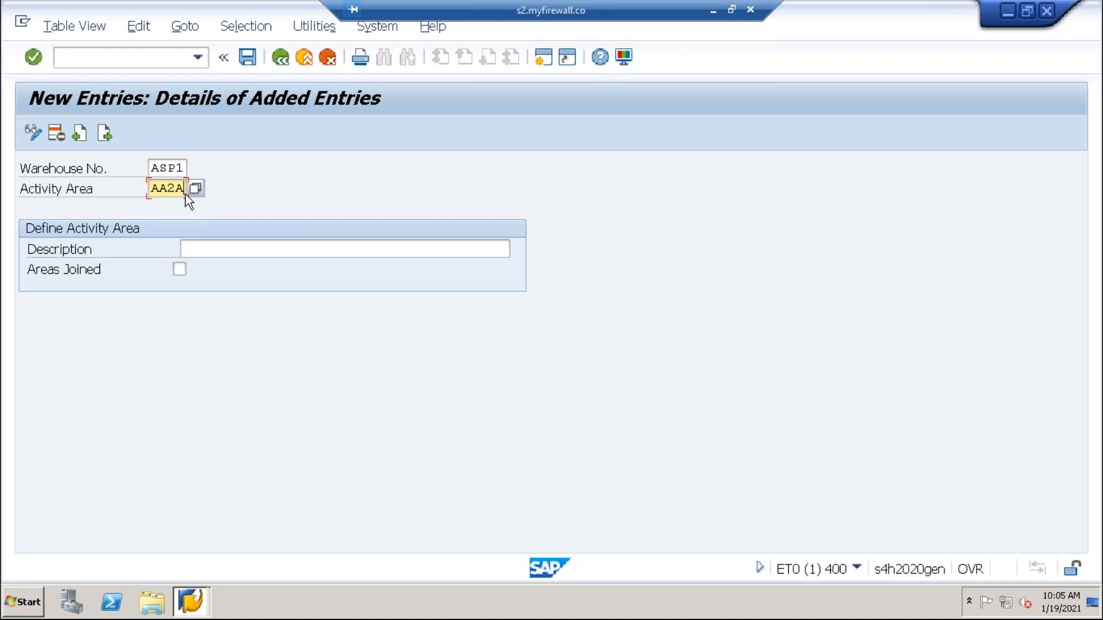
{"action": "left_click_drag", "start_coordinate": [166, 190], "coordinate": [185, 189]}
- Describe activity area AA2A as "AA for SType 002A_ASP"
{"action": "left_click", "coordinate": [192, 248]}
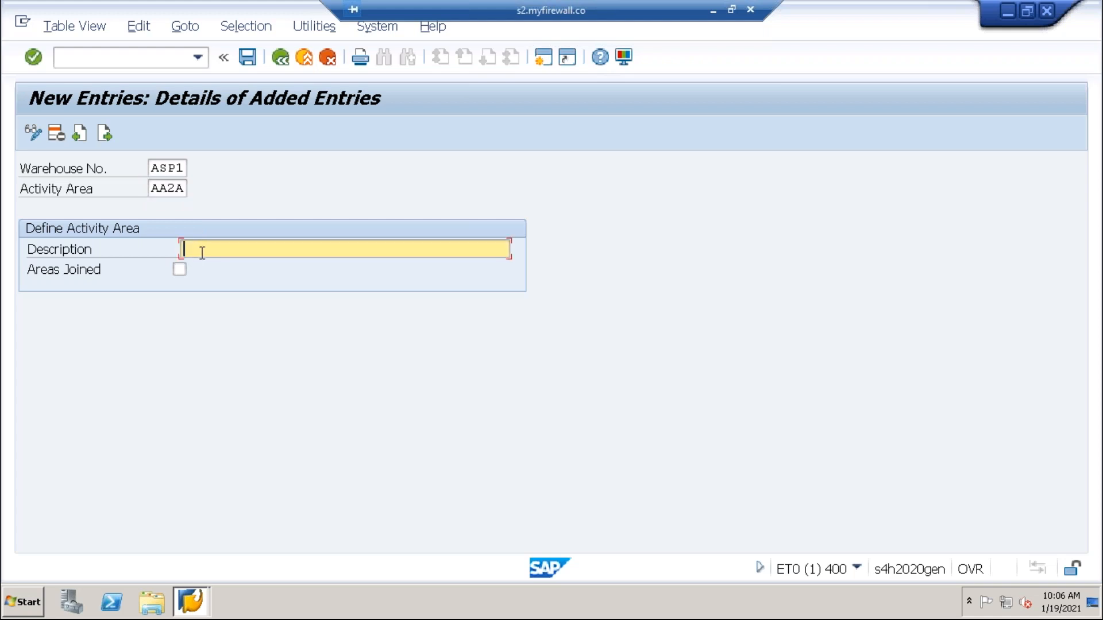
{"action": "type", "text": "AA for Styp"}
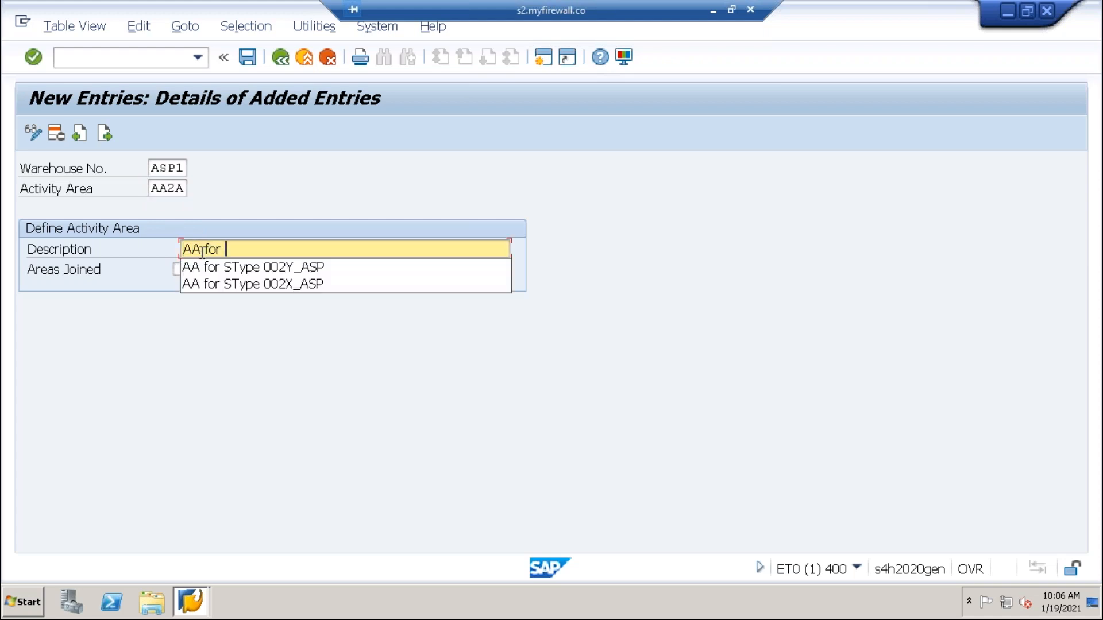
{"action": "key", "text": "BackSpace"}
{"action": "key", "text": "BackSpace"}
{"action": "key", "text": "BackSpace"}
{"action": "key", "text": "BackSpace"}
{"action": "type", "text": "SType 002A_ASP"}
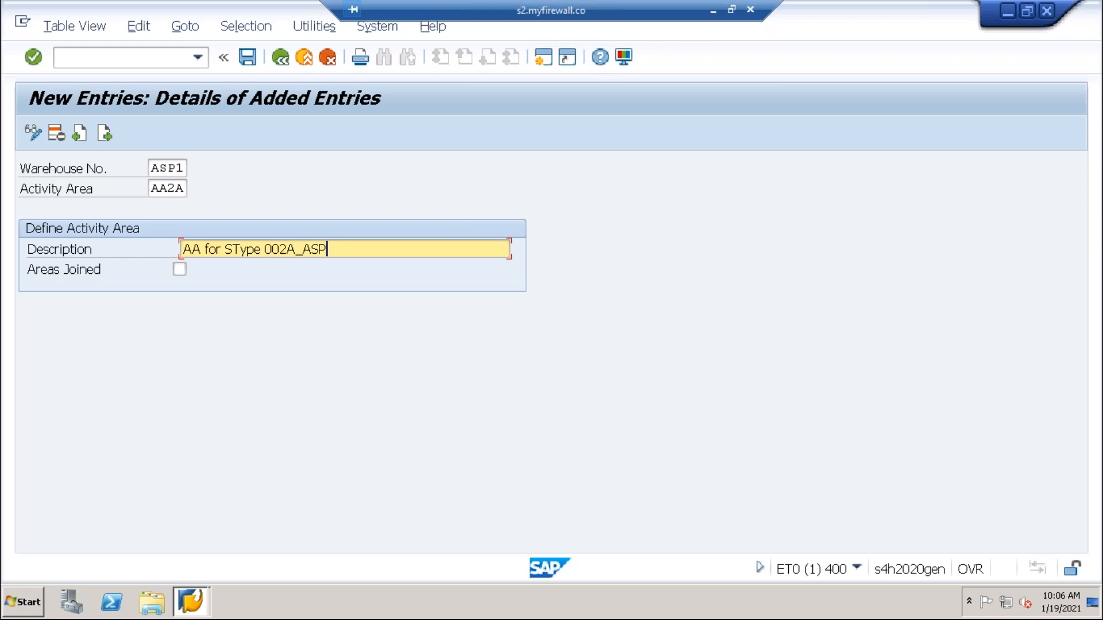
- Add another activity area entry for warehouse ASP1 with code AA2B
{"action": "left_click", "coordinate": [105, 134]}
{"action": "left_click", "coordinate": [167, 172]}
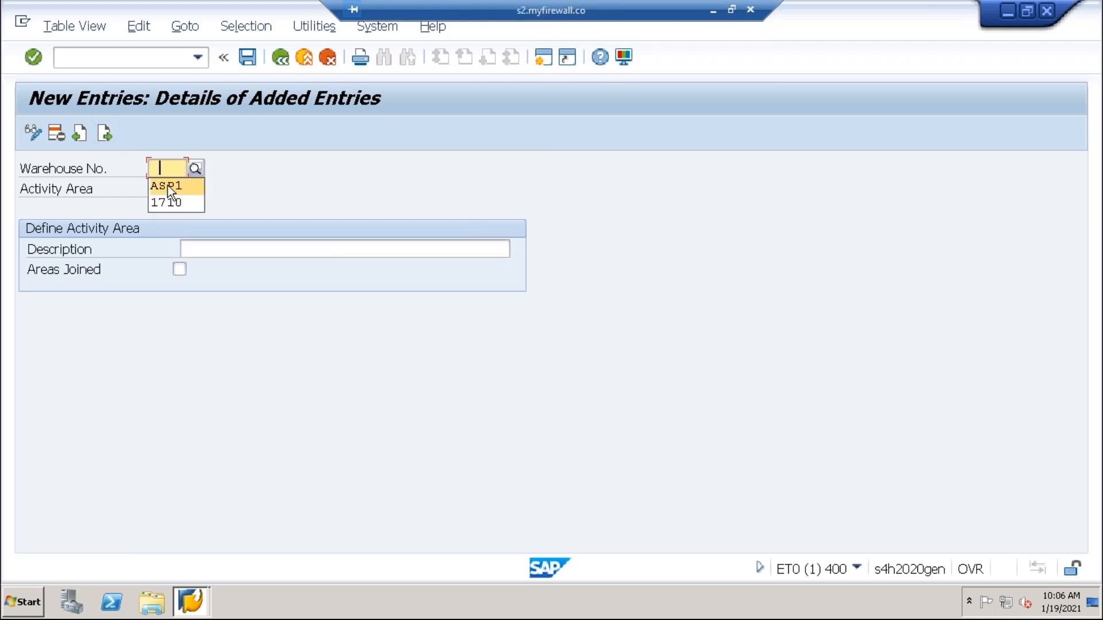
{"action": "left_click", "coordinate": [175, 187]}
{"action": "type", "text": "AA2"}
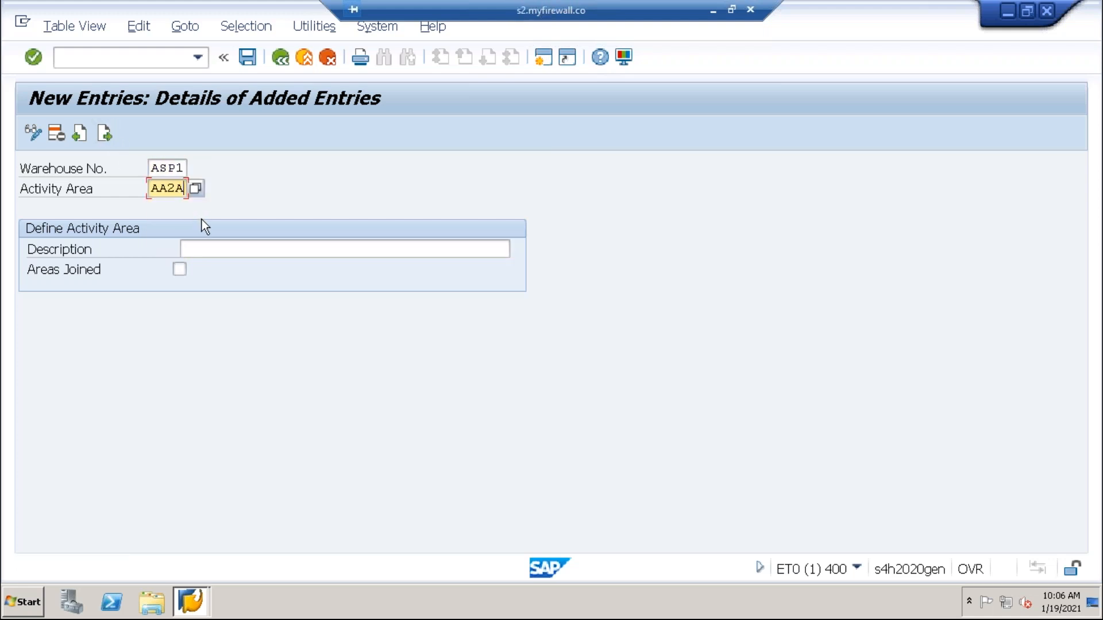
{"action": "type", "text": "B"}
- Describe activity area AA2B as "AA for SType 002B_ASP" and accept the entry
{"action": "left_click", "coordinate": [209, 251]}
{"action": "left_click", "coordinate": [212, 270]}
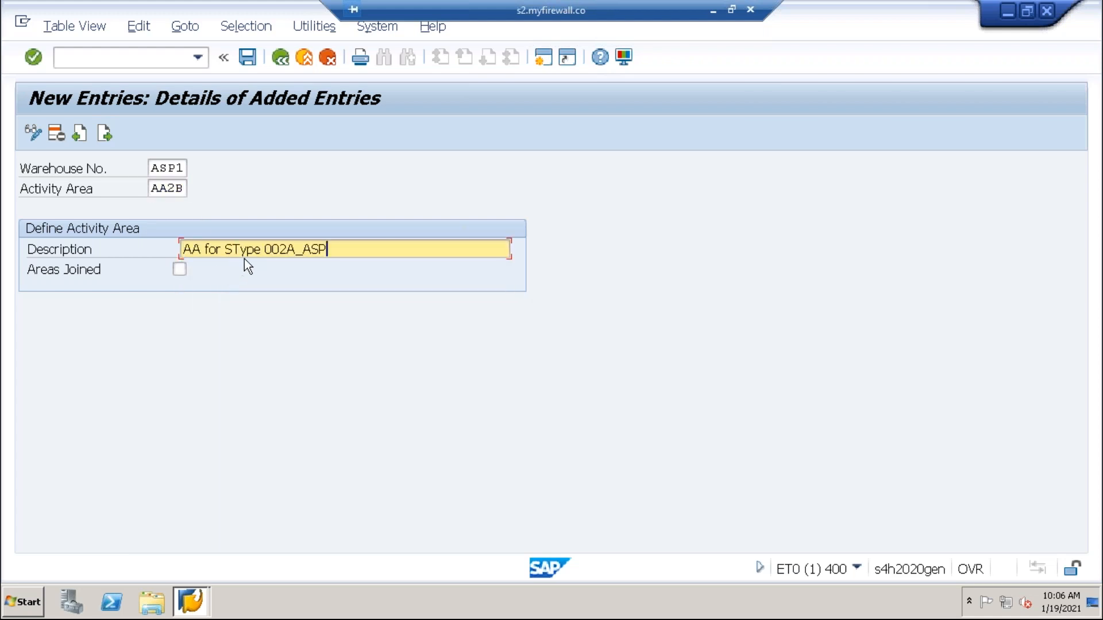
{"action": "left_click", "coordinate": [288, 250]}
{"action": "type", "text": "B"}
{"action": "key", "text": "Return"}
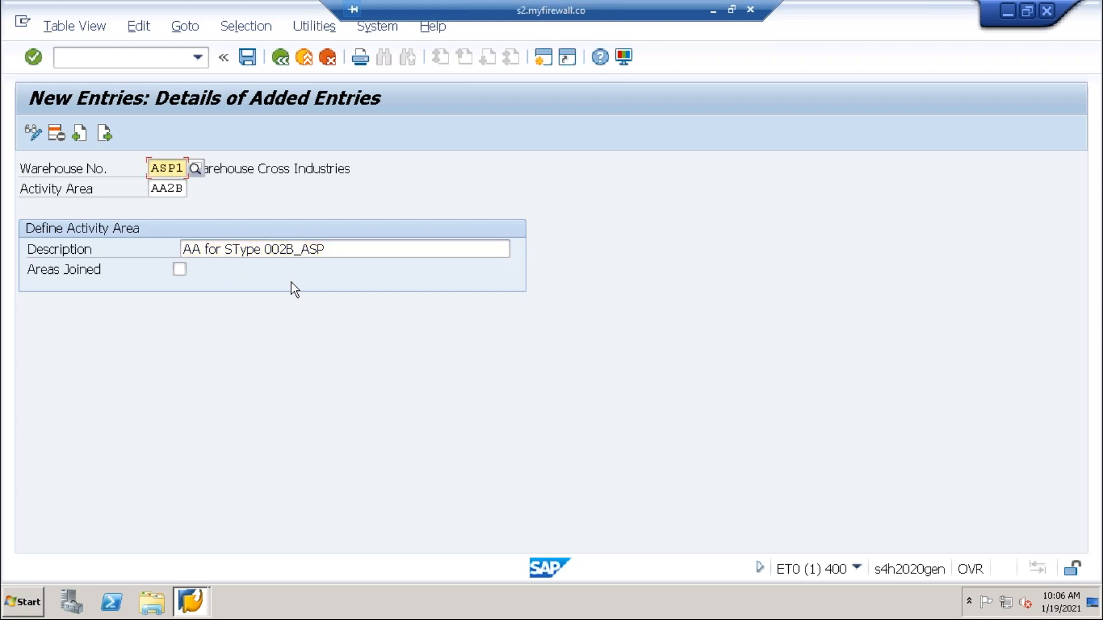
- Save the two new activity areas and return to the IMG structure
{"action": "left_click", "coordinate": [248, 57]}
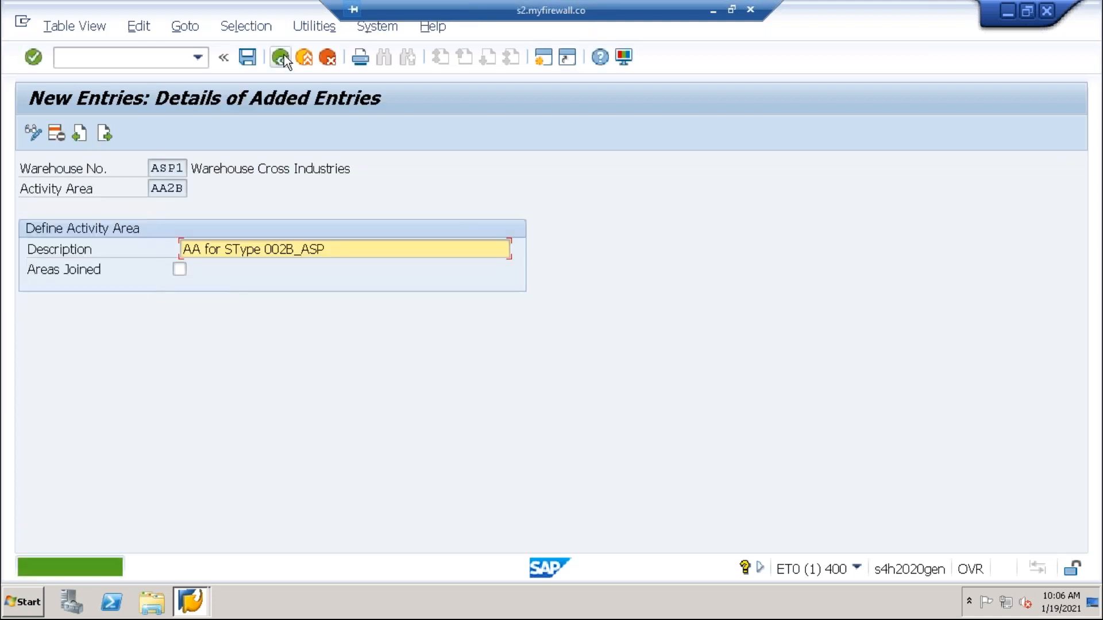
{"action": "left_click", "coordinate": [284, 57]}
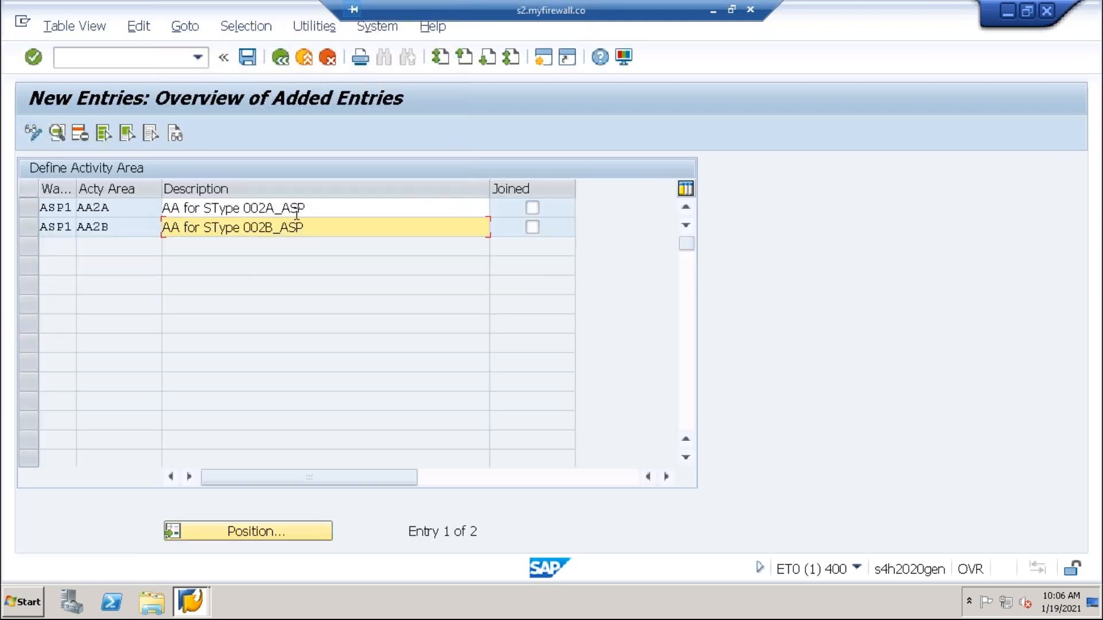
{"action": "left_click", "coordinate": [279, 58]}
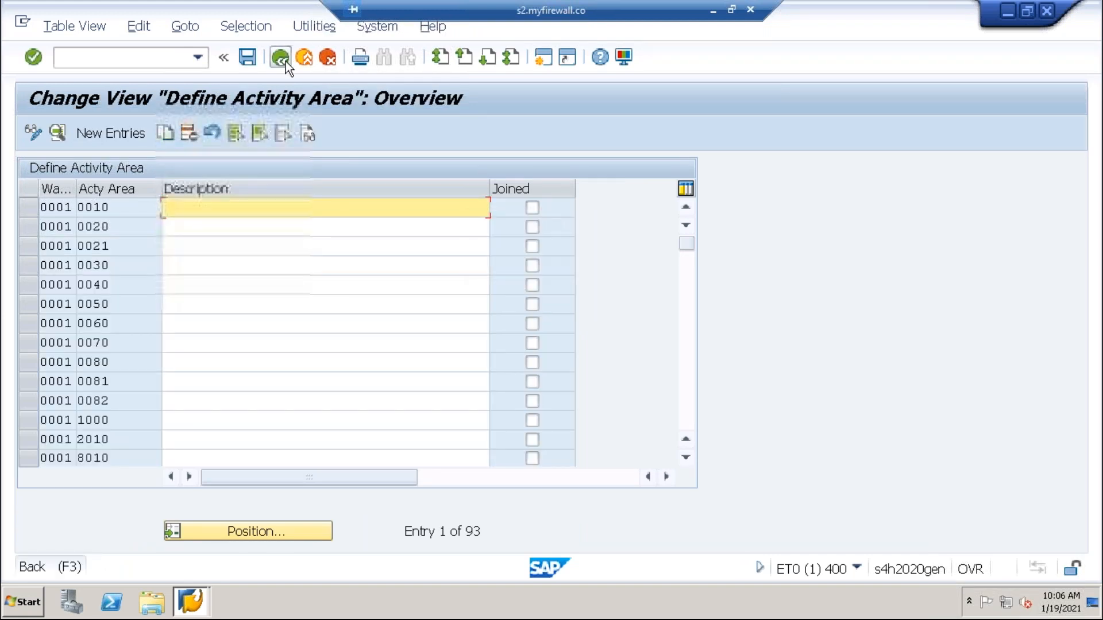
{"action": "left_click", "coordinate": [285, 61]}
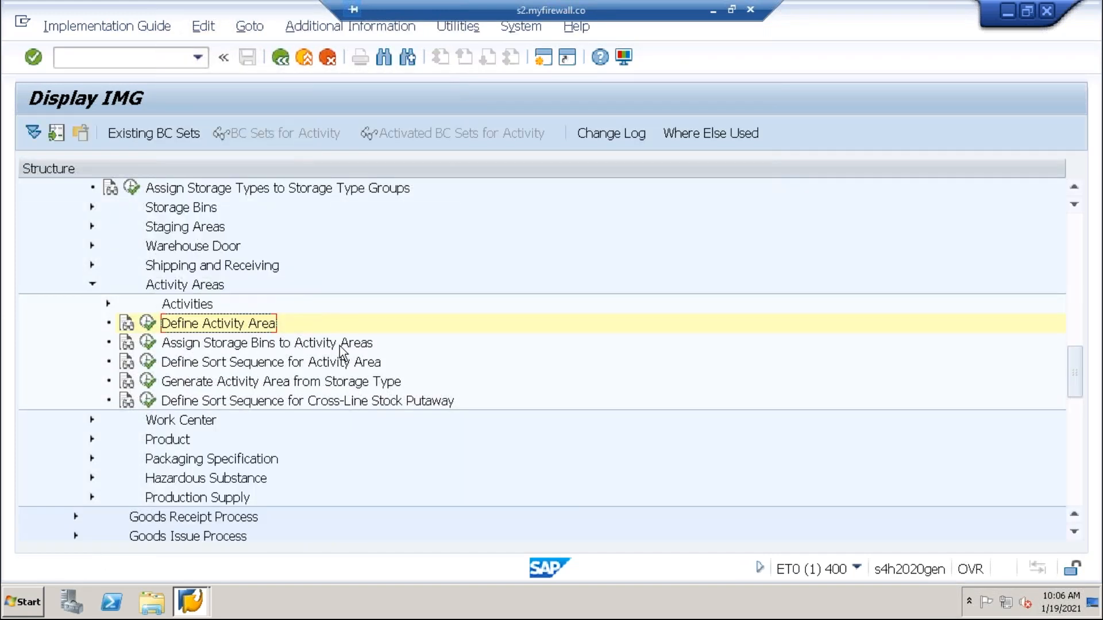
- Open Assign Storage Bins to Activity Areas and create a new entry for warehouse ASP1 with activity area AA2A
{"action": "left_click", "coordinate": [148, 323]}
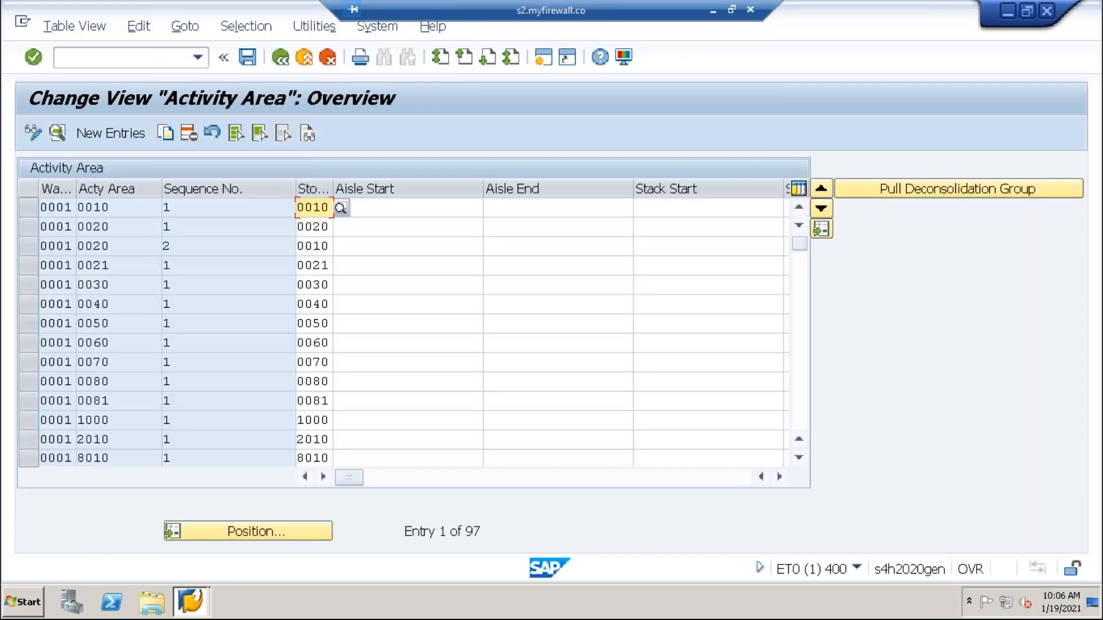
{"action": "left_click", "coordinate": [119, 132]}
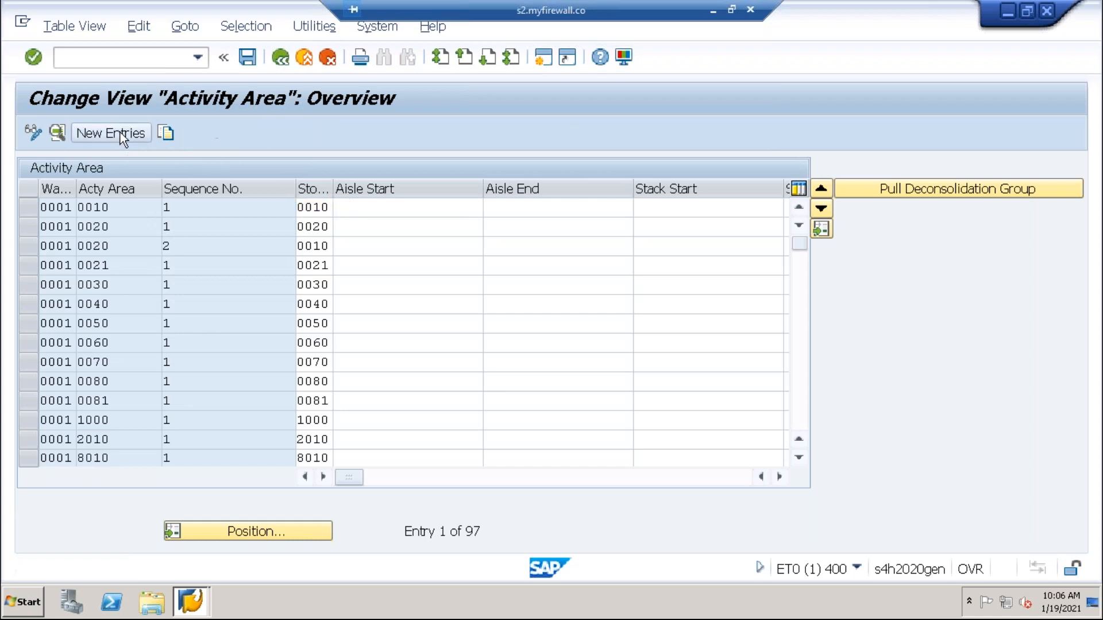
{"action": "left_click", "coordinate": [178, 185]}
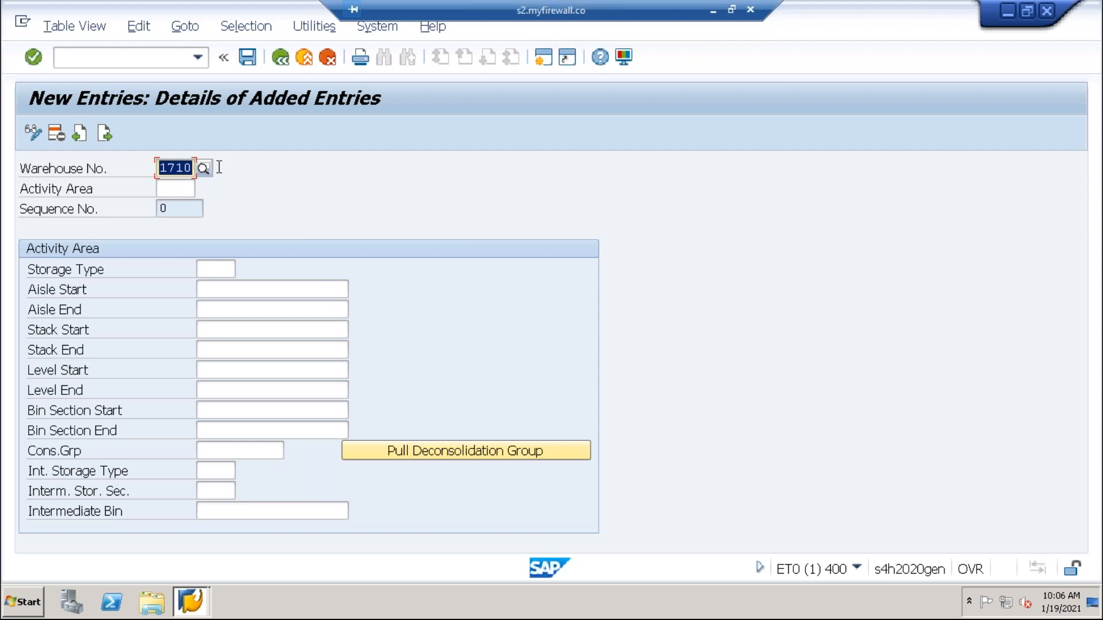
{"action": "type", "text": "asp1"}
{"action": "left_click", "coordinate": [191, 201]}
{"action": "type", "text": "aa2a"}
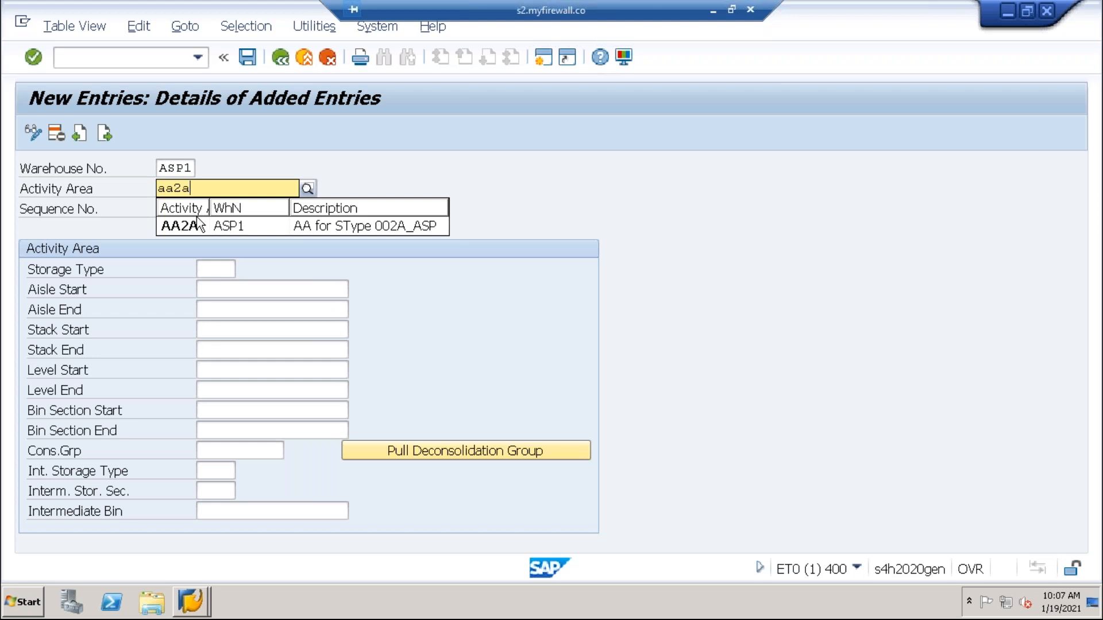
{"action": "left_click", "coordinate": [198, 225]}
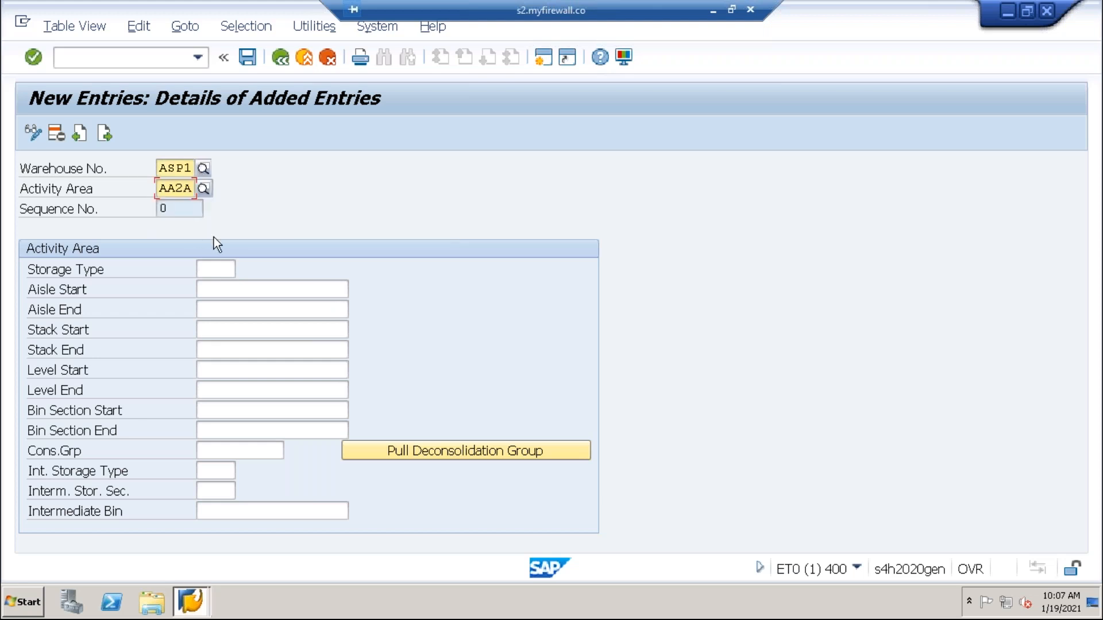
- Assign storage type 002A to activity area AA2A and save the entry
{"action": "left_click", "coordinate": [218, 267]}
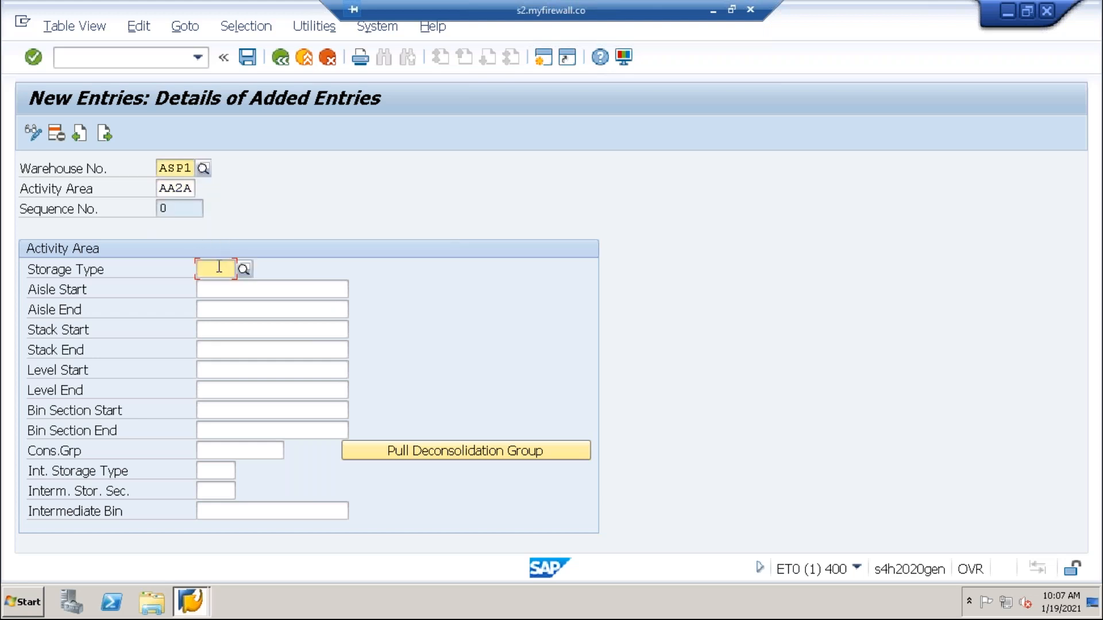
{"action": "type", "text": "002a"}
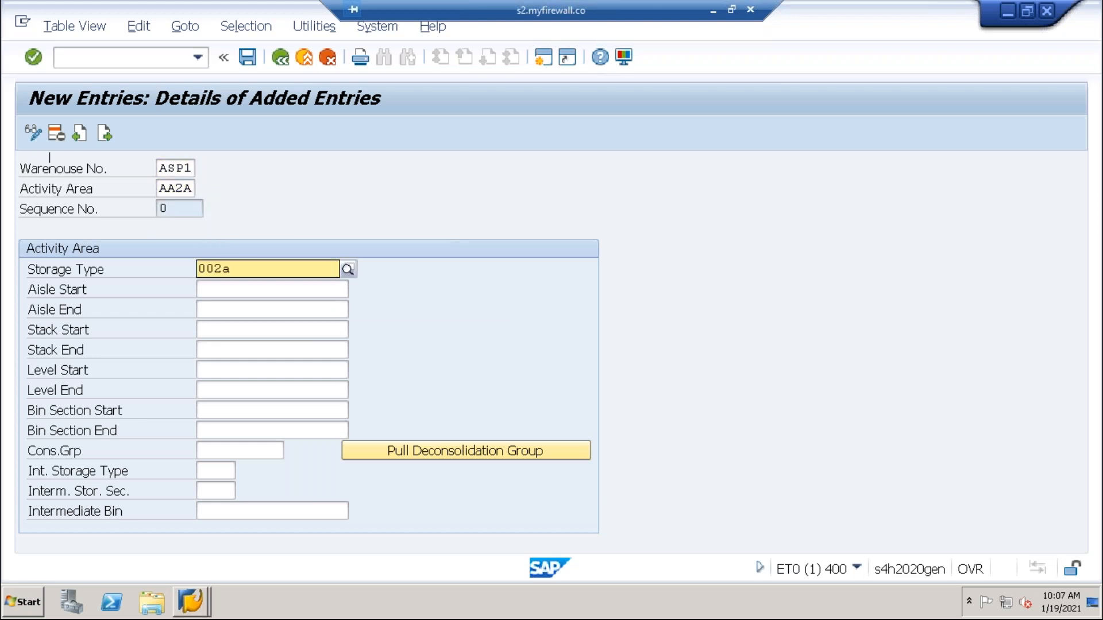
{"action": "left_click", "coordinate": [226, 302]}
{"action": "key", "text": "Return"}
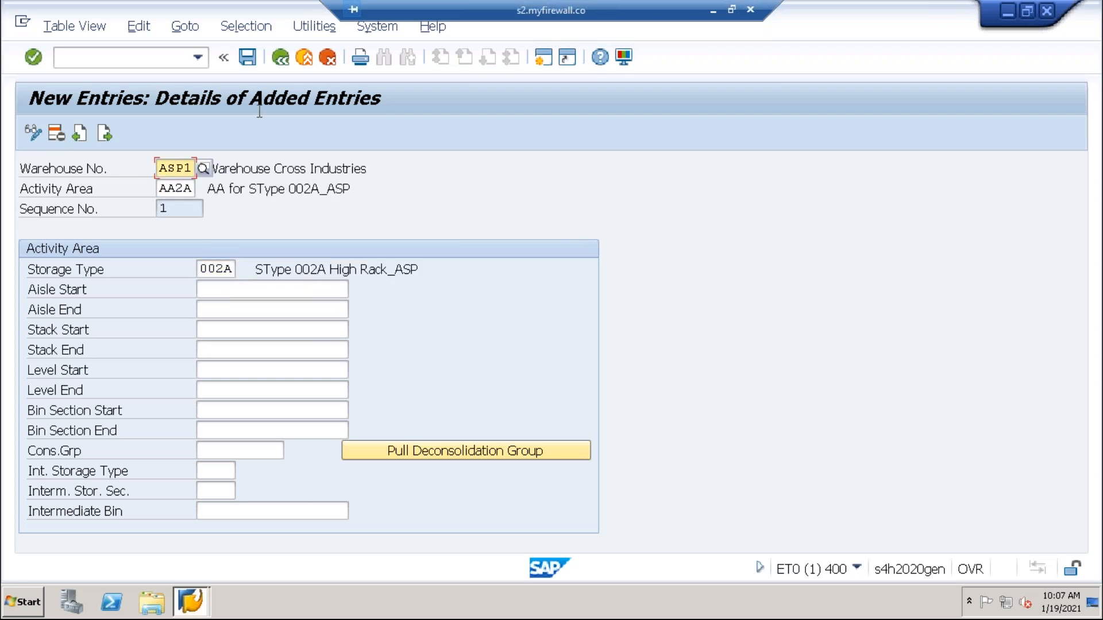
{"action": "left_click", "coordinate": [249, 57]}
{"action": "left_click", "coordinate": [365, 339]}
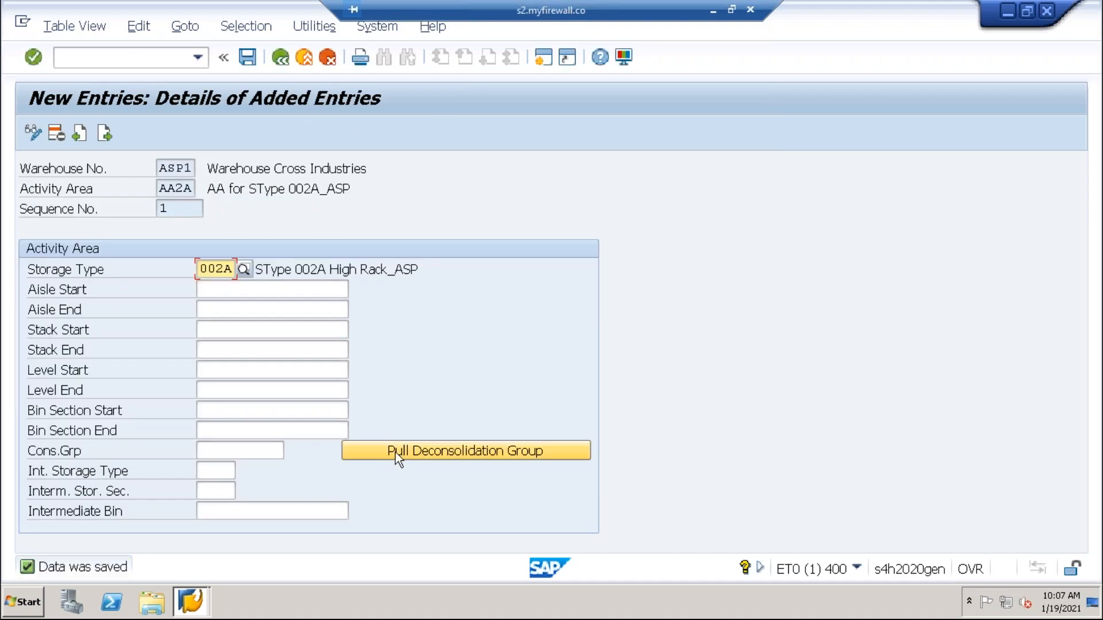
- Try to pull a deconsolidation group for activity area AA2A and enter AAAAAAAAAD as its consolidation group
{"action": "left_click", "coordinate": [395, 453]}
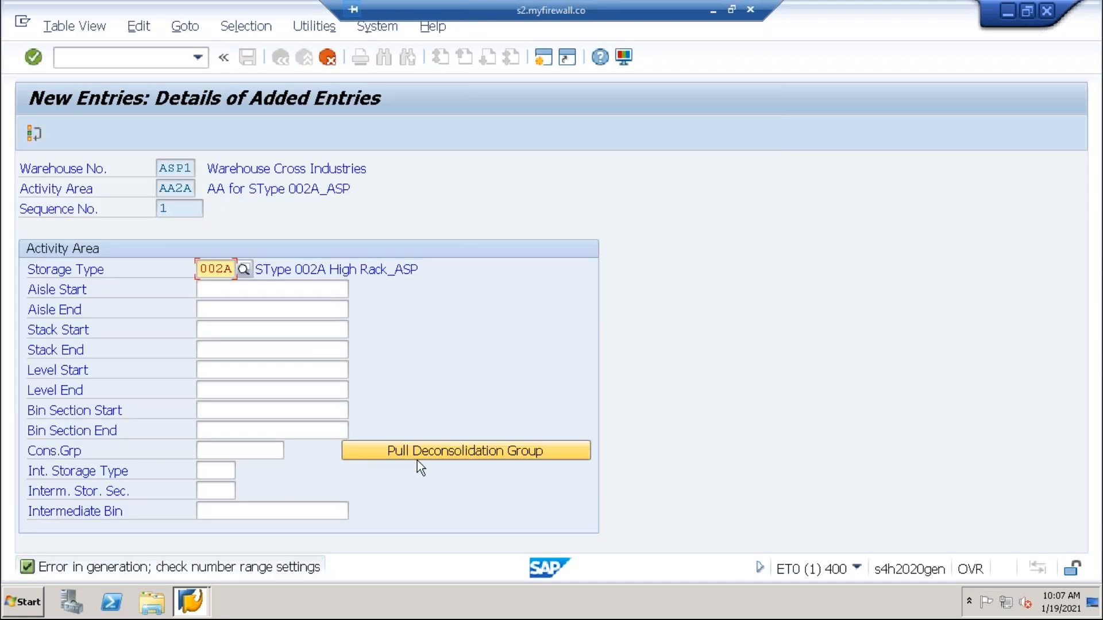
{"action": "left_click", "coordinate": [253, 452]}
{"action": "left_click", "coordinate": [253, 452]}
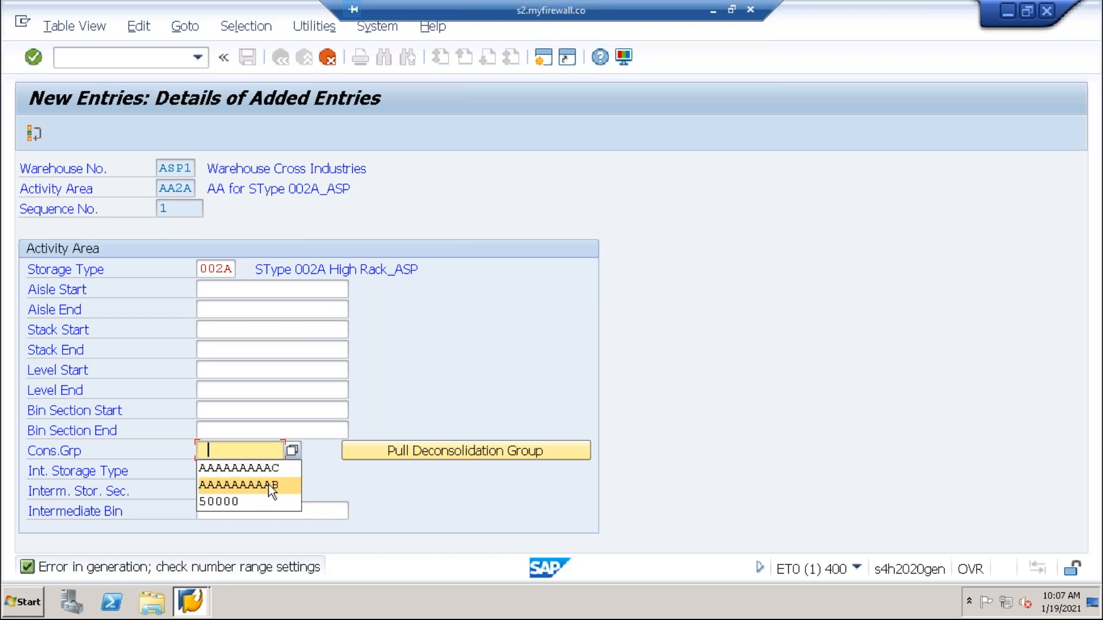
{"action": "left_click", "coordinate": [270, 468]}
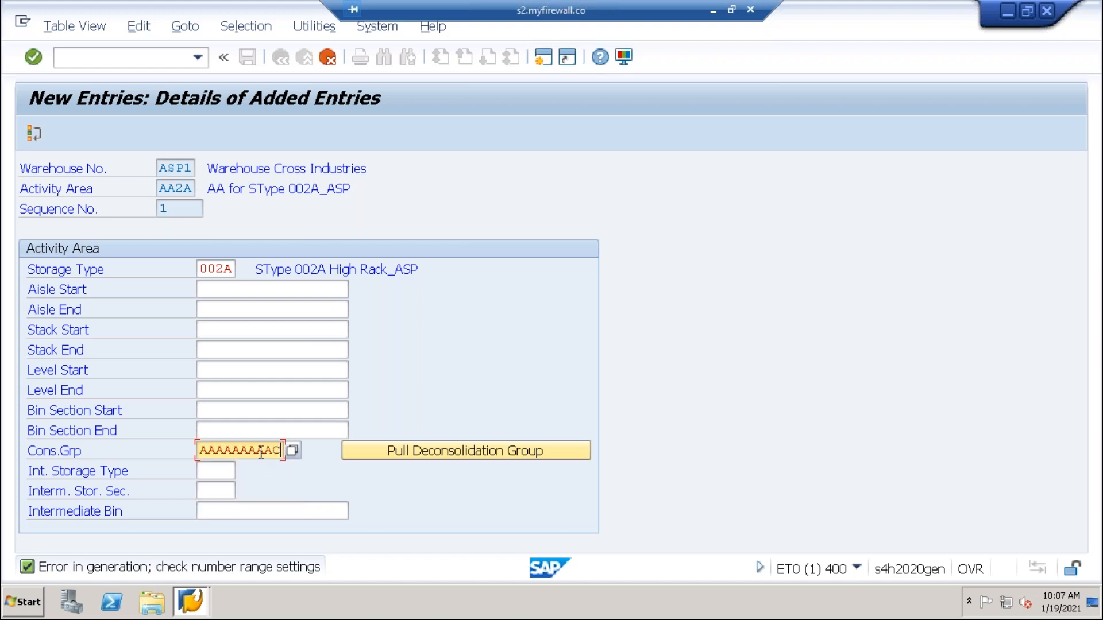
{"action": "key", "text": "BackSpace"}
{"action": "type", "text": "D"}
{"action": "key", "text": "Return"}
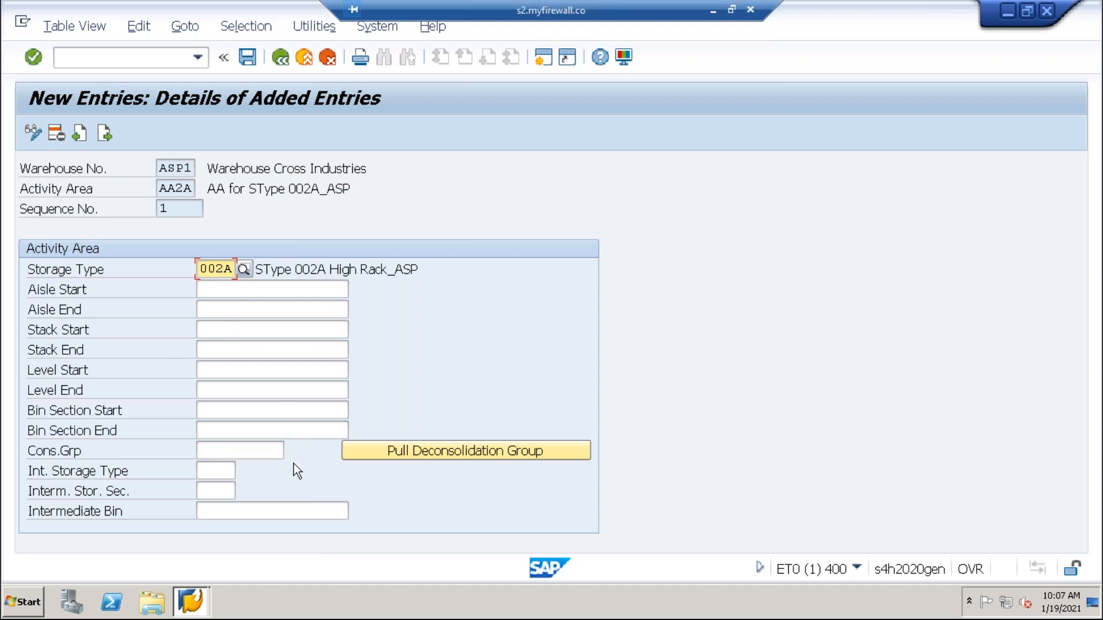
- Set the consolidation group of the AA2A assignment to AAAAAAAAAD and save the entry
{"action": "left_click", "coordinate": [242, 454]}
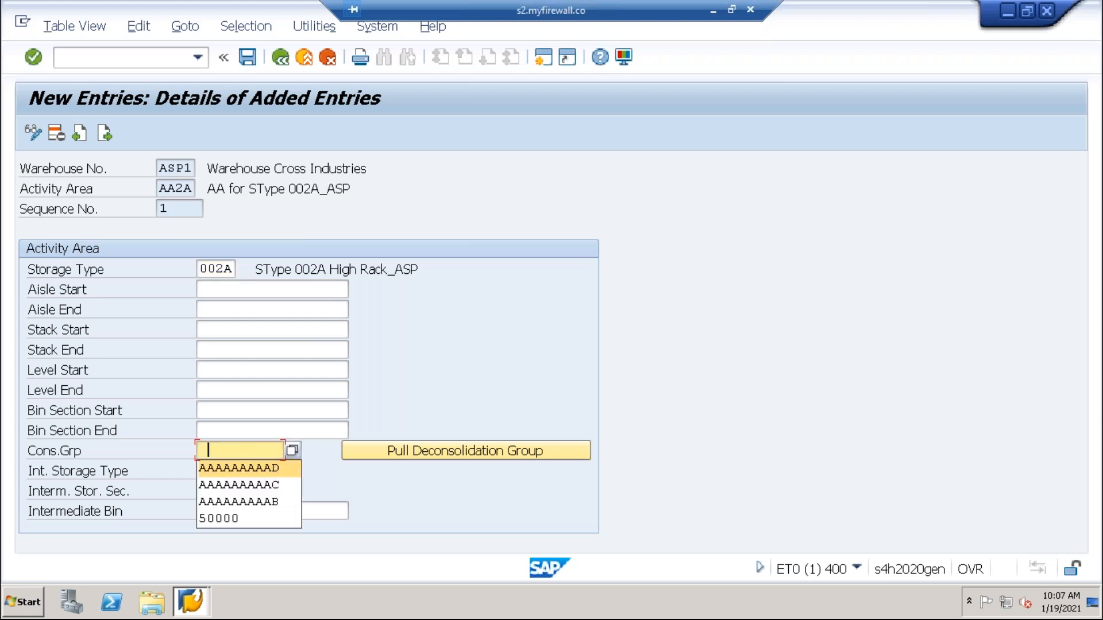
{"action": "left_click", "coordinate": [271, 468]}
{"action": "left_click", "coordinate": [253, 58]}
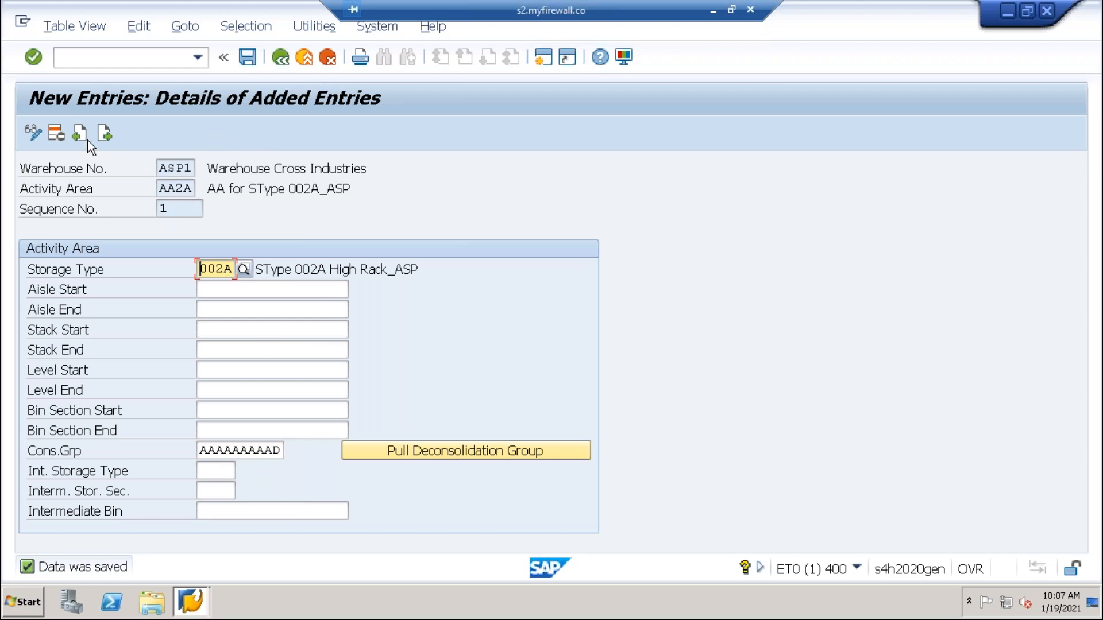
- Create another new bin assignment entry for warehouse ASP1 with activity area AA2B
{"action": "left_click", "coordinate": [106, 133]}
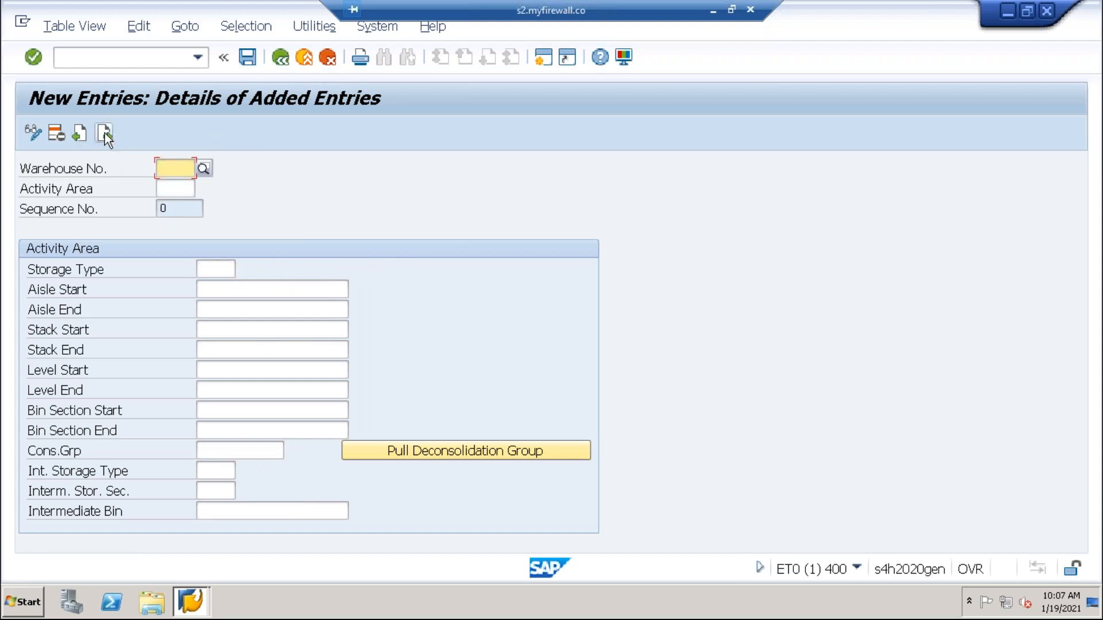
{"action": "left_click", "coordinate": [171, 167]}
{"action": "left_click", "coordinate": [190, 186]}
{"action": "key", "text": "Return"}
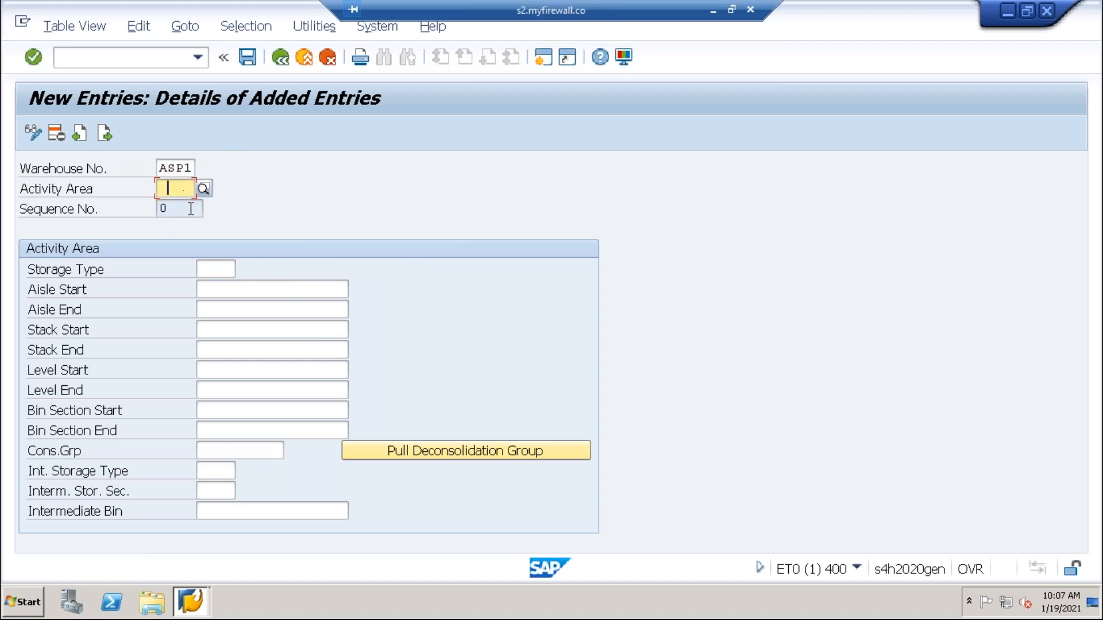
{"action": "type", "text": "A"}
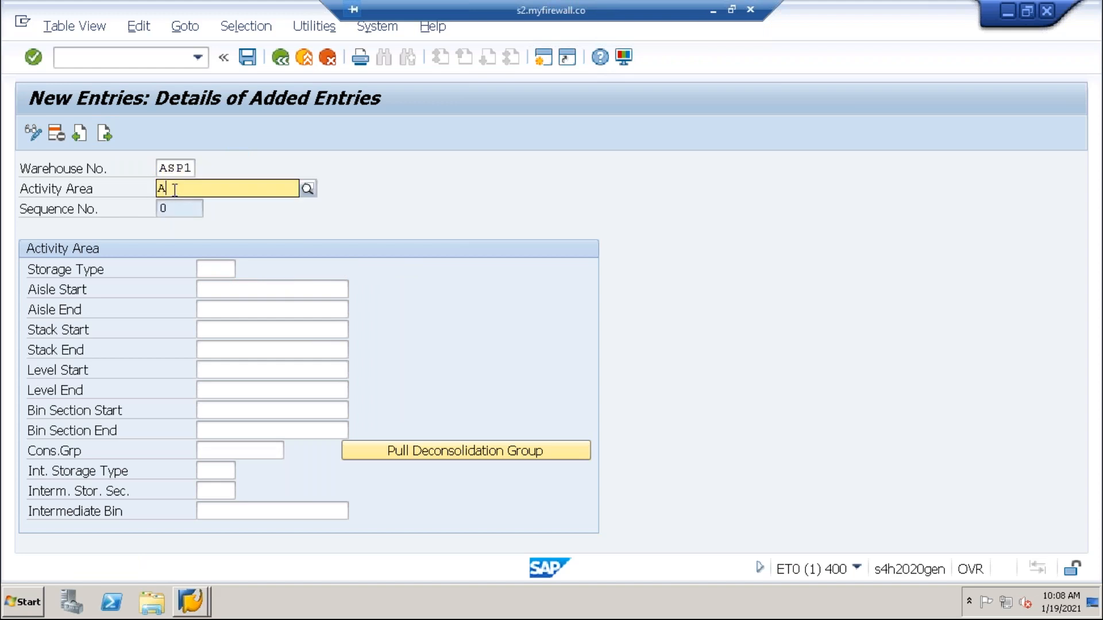
{"action": "type", "text": "A2B"}
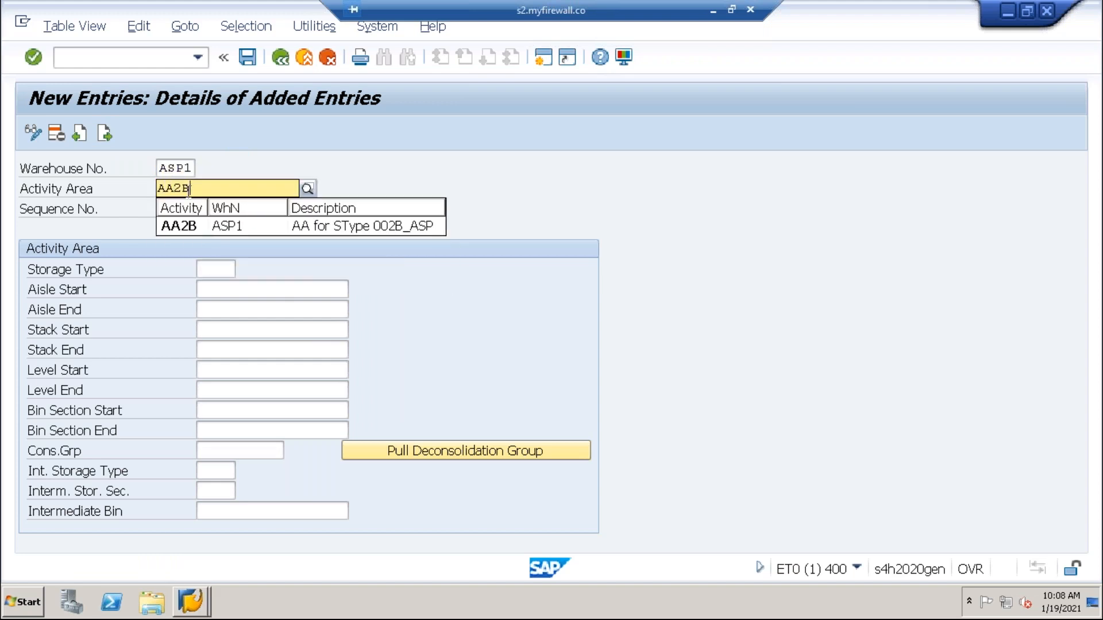
{"action": "left_click", "coordinate": [186, 226]}
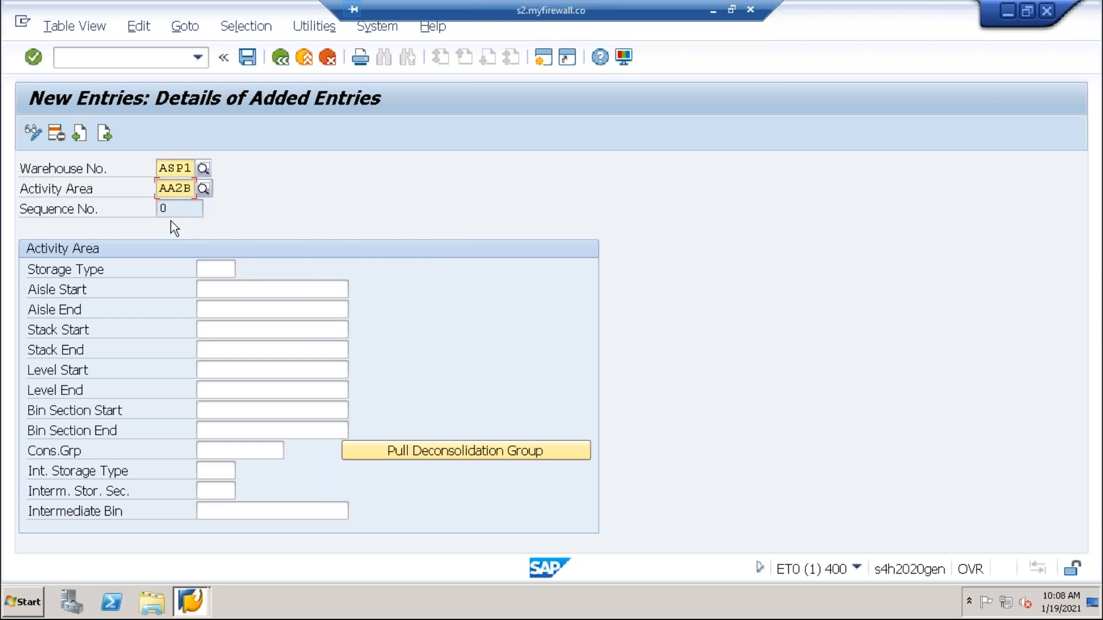
- Assign storage type 002B to activity area AA2B and save the entry
{"action": "left_click", "coordinate": [220, 269]}
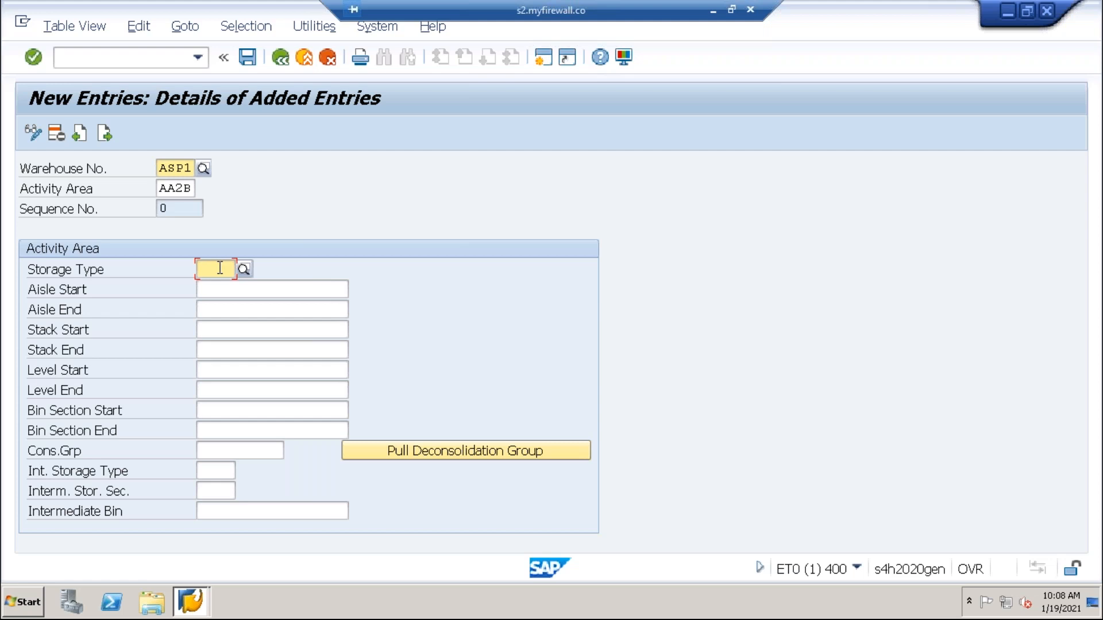
{"action": "type", "text": "002b"}
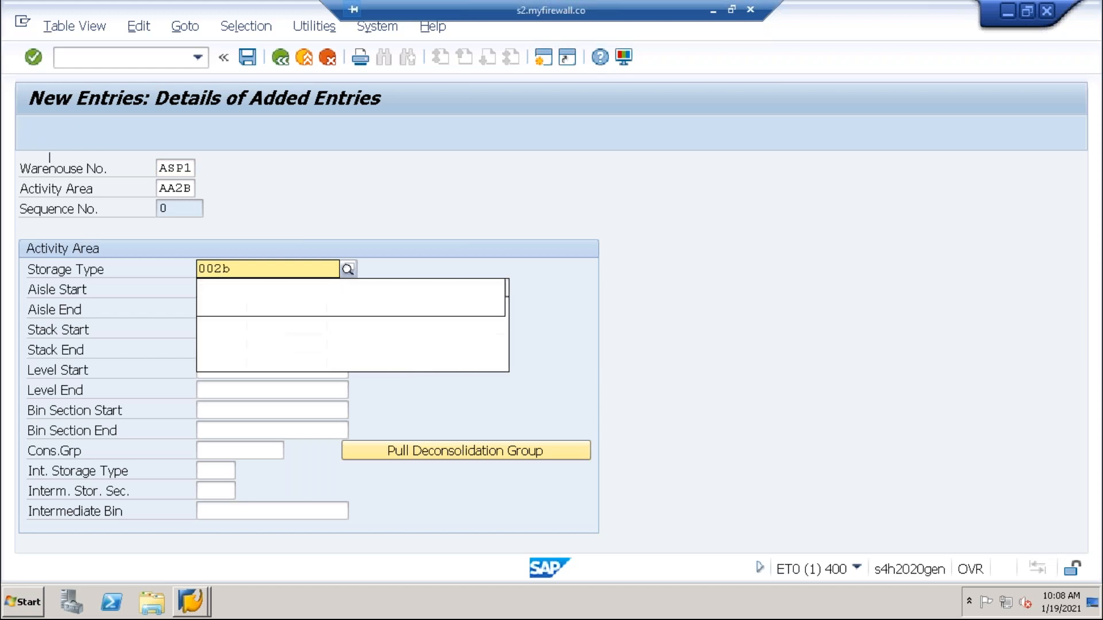
{"action": "left_click", "coordinate": [224, 308]}
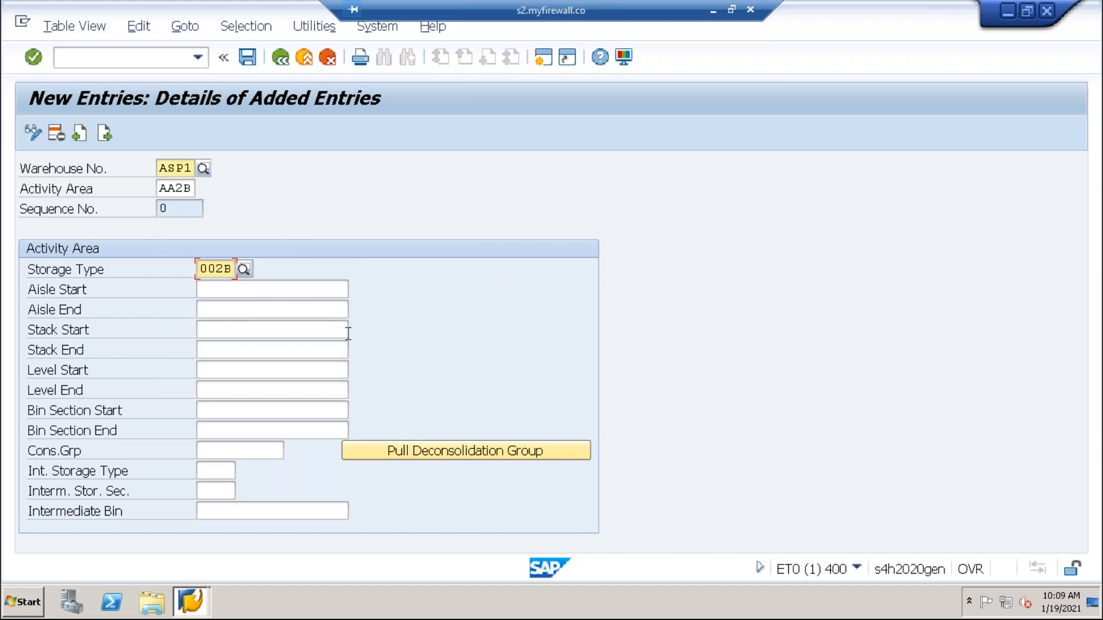
{"action": "key", "text": "Return"}
{"action": "left_click", "coordinate": [247, 57]}
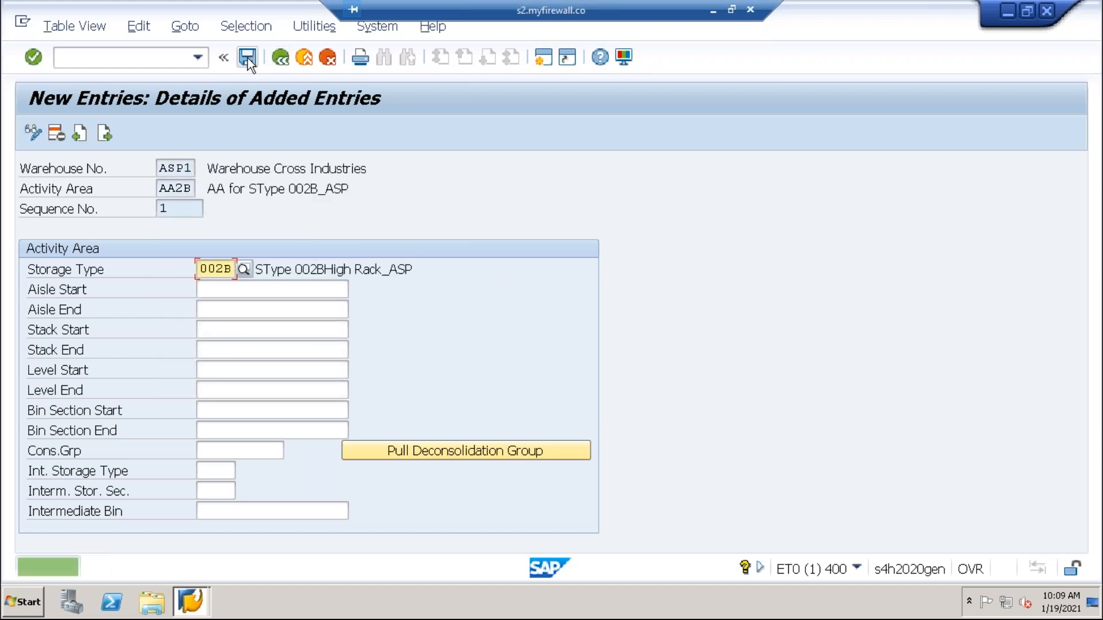
- Set the consolidation group of the AA2B assignment to AAAAAAAAAE, save the entry and return to the IMG structure
{"action": "left_click", "coordinate": [267, 450]}
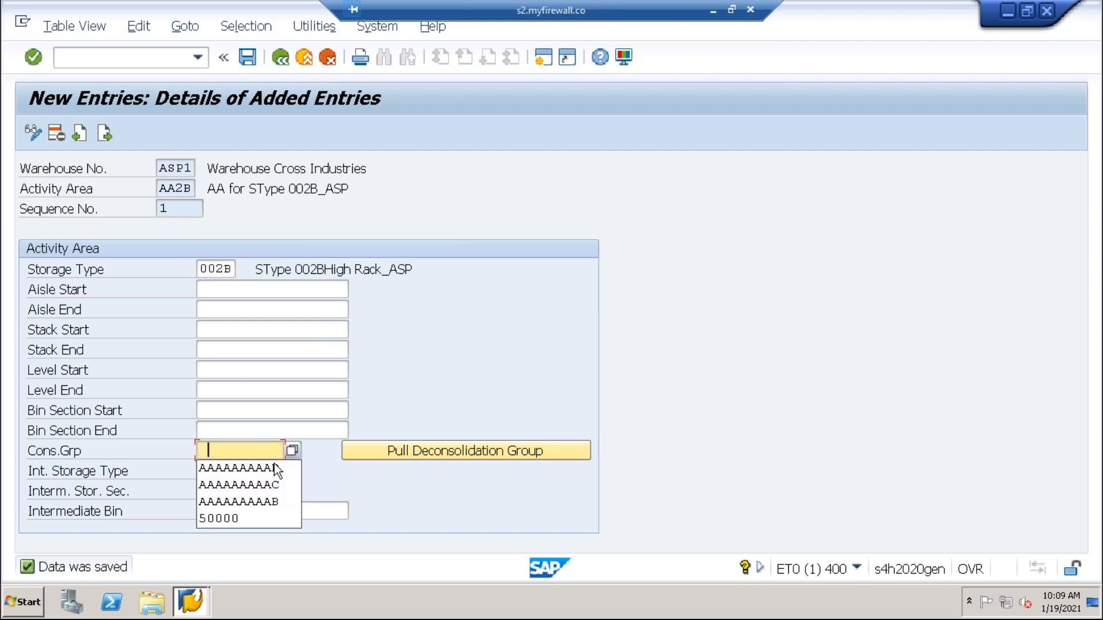
{"action": "left_click", "coordinate": [280, 470]}
{"action": "key", "text": "BackSpace"}
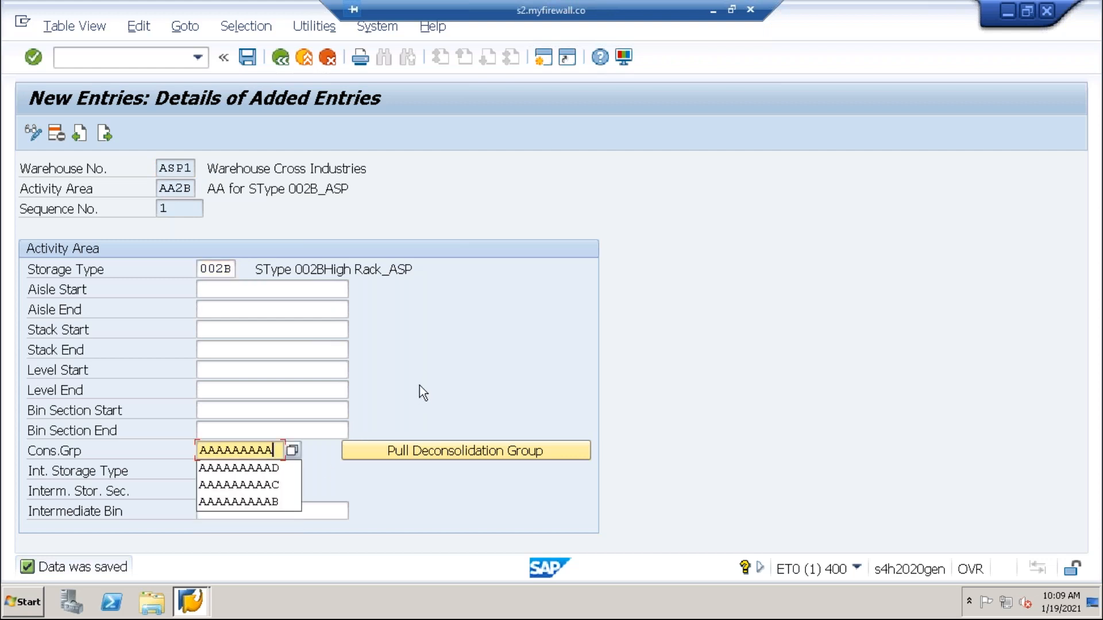
{"action": "type", "text": "E"}
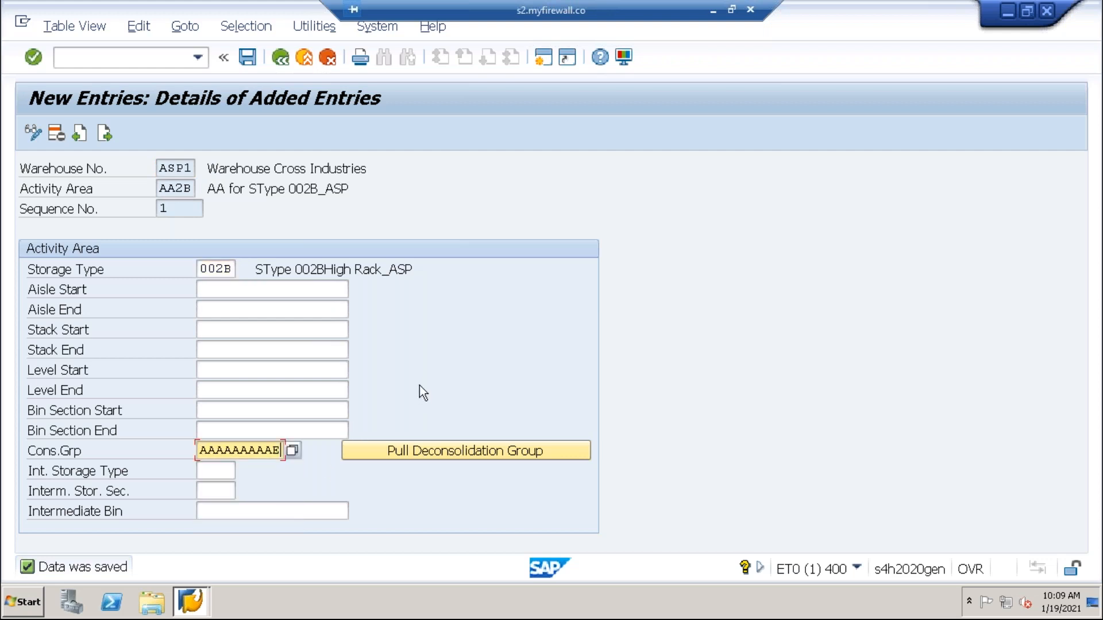
{"action": "left_click", "coordinate": [248, 58]}
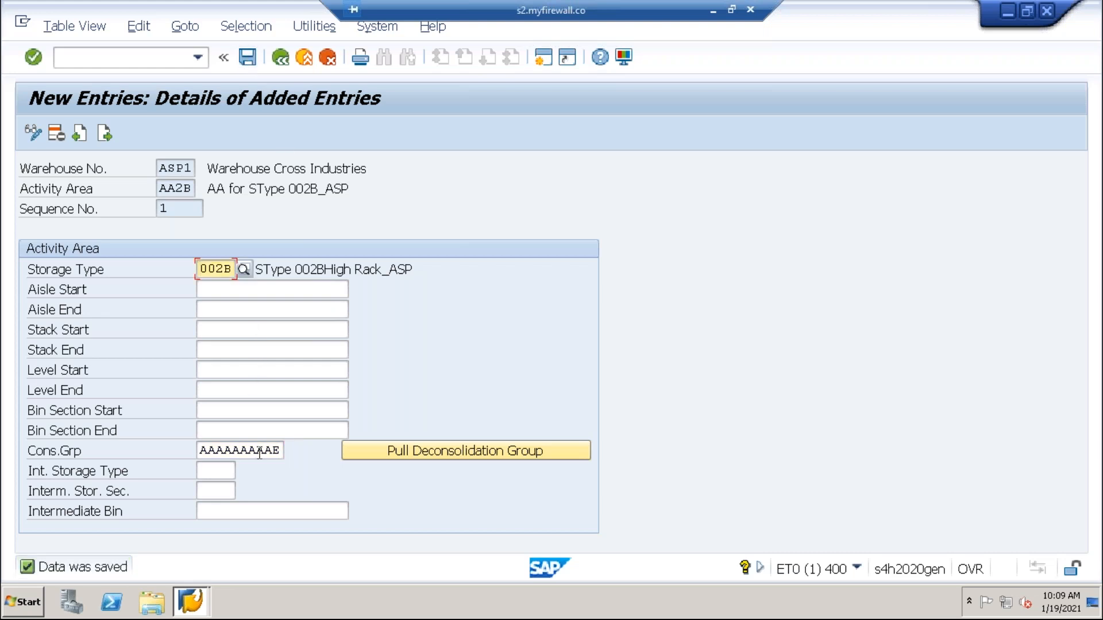
{"action": "left_click", "coordinate": [239, 451]}
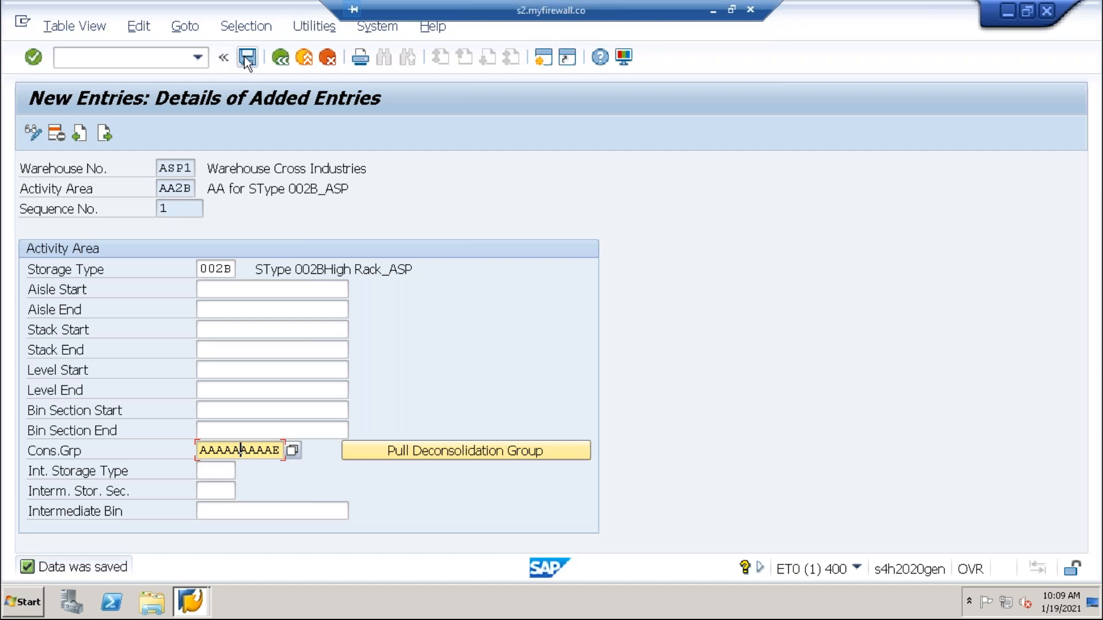
{"action": "left_click", "coordinate": [278, 58]}
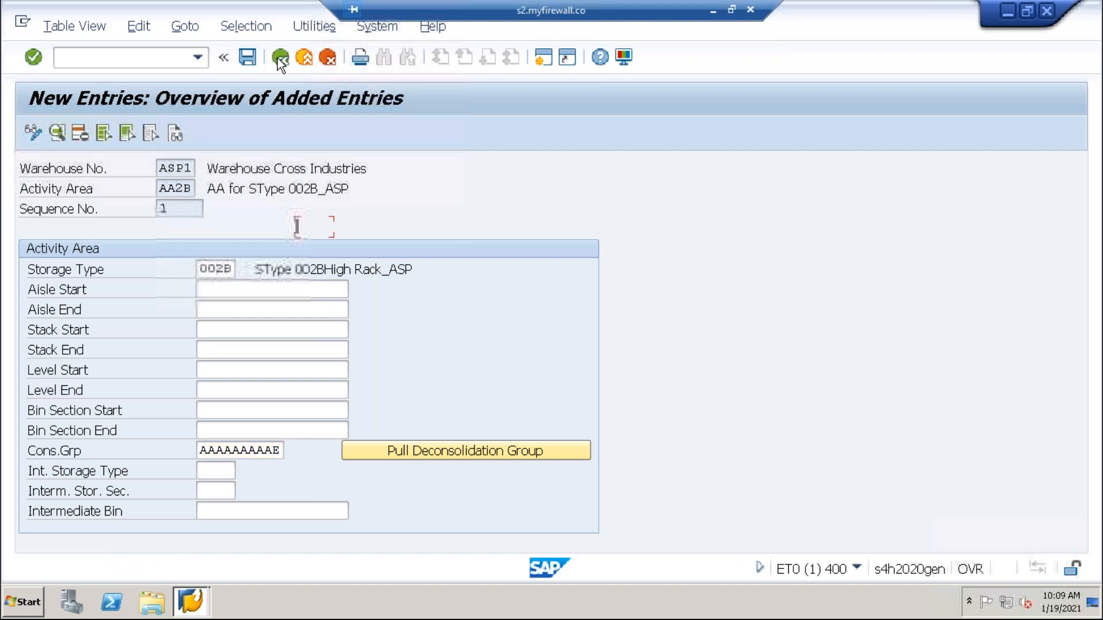
{"action": "left_click", "coordinate": [279, 58]}
{"action": "left_click", "coordinate": [279, 58]}
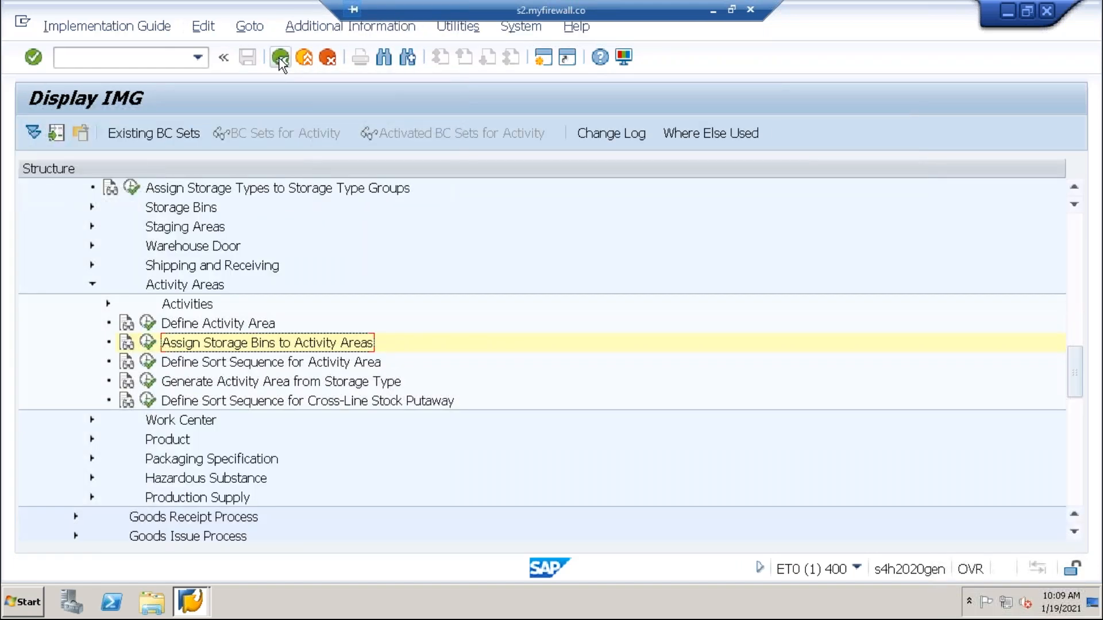
- Open Define Sort Sequence for Activity Area and position the list at warehouse ASP1
{"action": "left_click", "coordinate": [148, 362]}
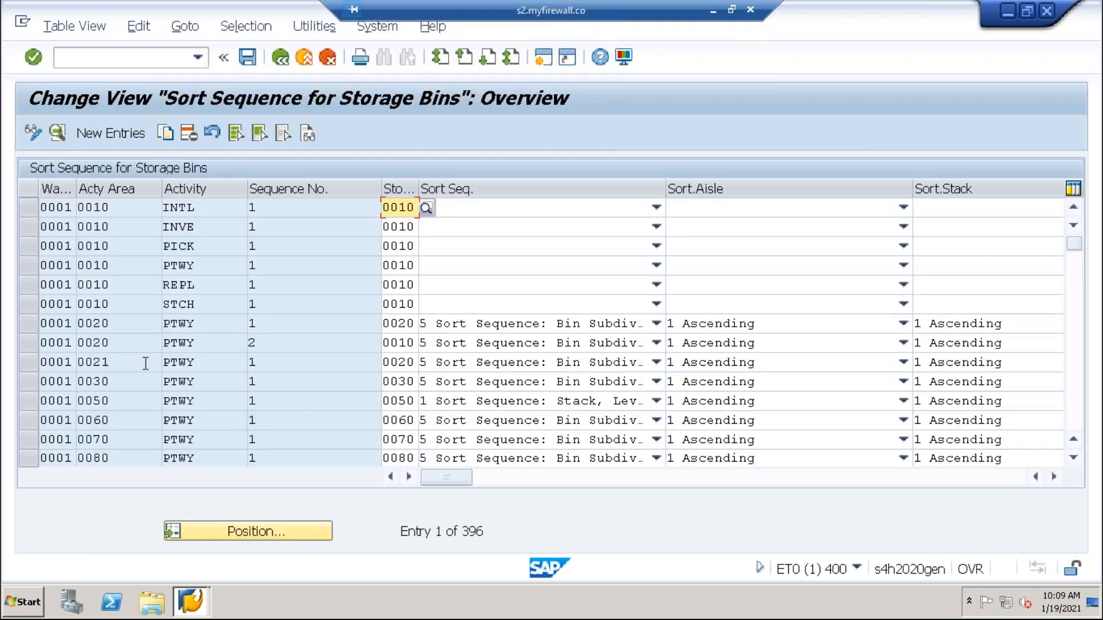
{"action": "left_click", "coordinate": [246, 533]}
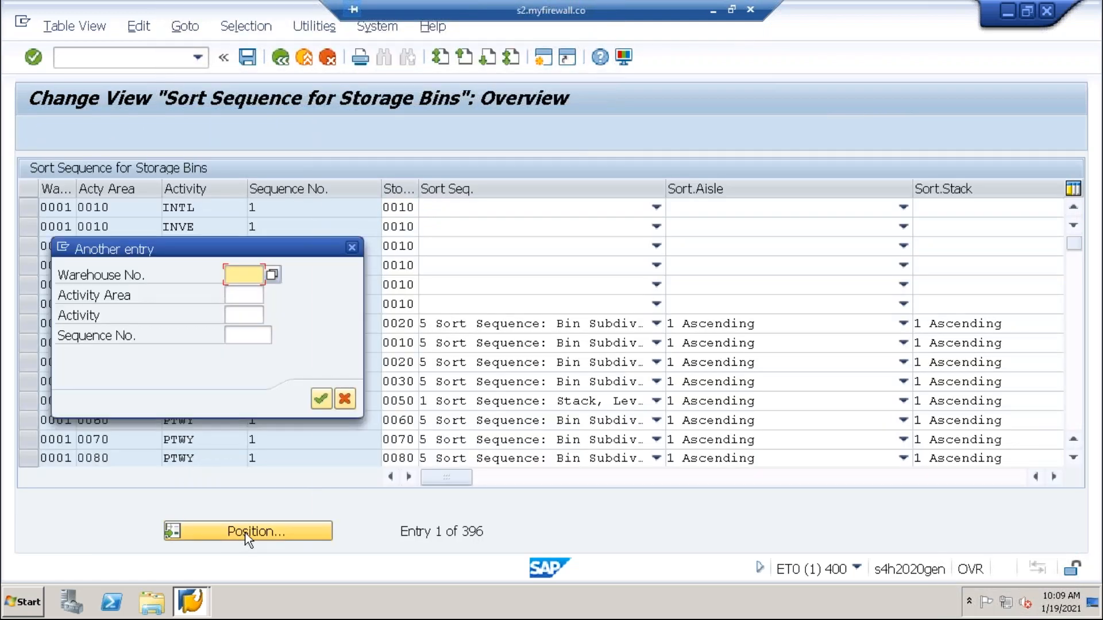
{"action": "type", "text": "asp1"}
{"action": "left_click", "coordinate": [244, 293]}
{"action": "key", "text": "Return"}
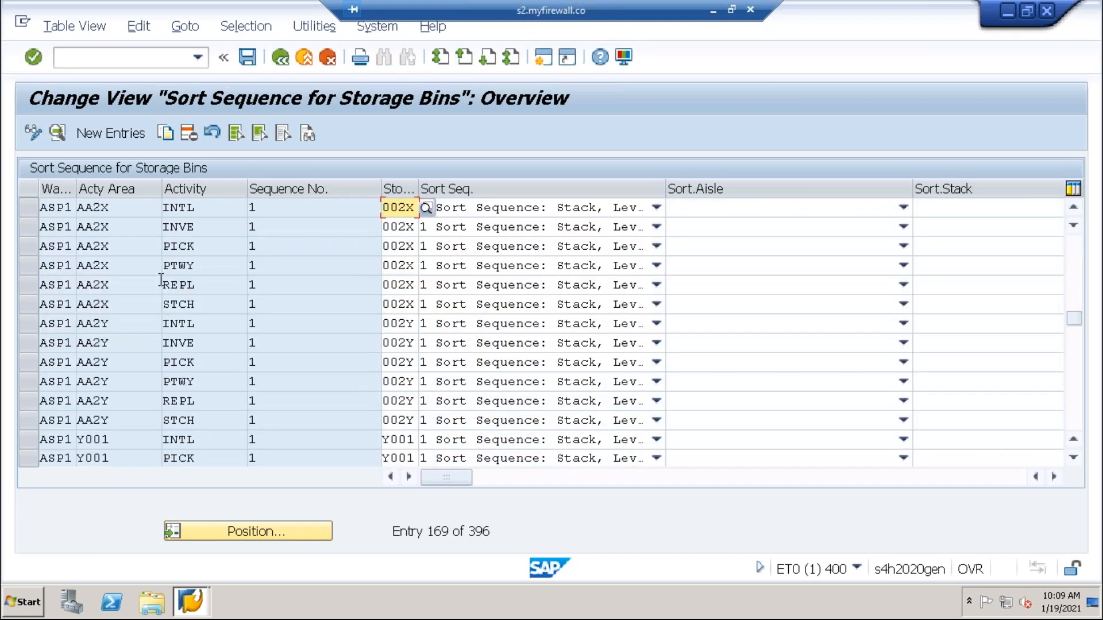
- Copy the six AA2X sort sequence entries, from activity INTL to STCH, as templates
{"action": "left_click", "coordinate": [27, 212]}
{"action": "left_click", "coordinate": [31, 226]}
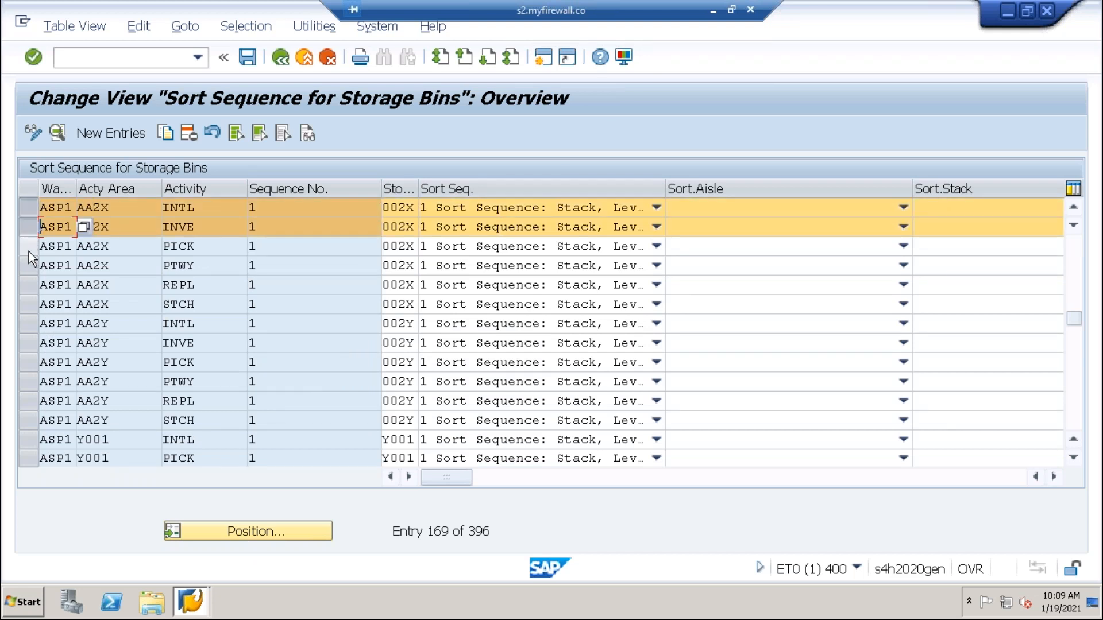
{"action": "left_click", "coordinate": [28, 252]}
{"action": "left_click", "coordinate": [29, 266]}
{"action": "left_click", "coordinate": [29, 285]}
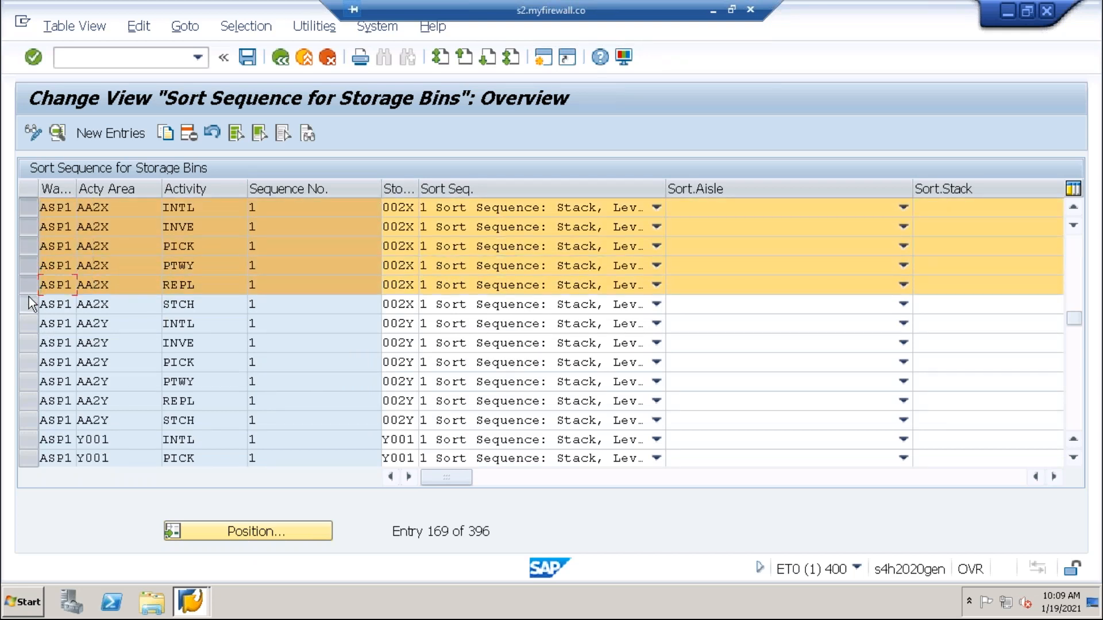
{"action": "left_click", "coordinate": [28, 305]}
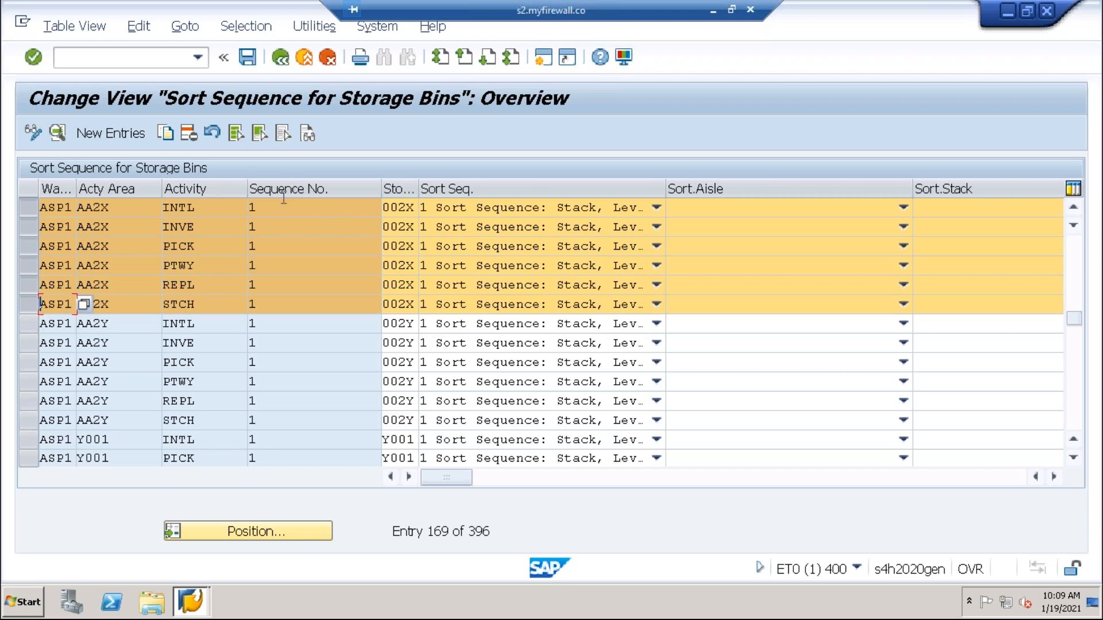
{"action": "left_click", "coordinate": [166, 135]}
- Set the copied INTL sort sequence entry to activity area AA2A and storage type 002A, and confirm it
{"action": "left_click", "coordinate": [182, 188]}
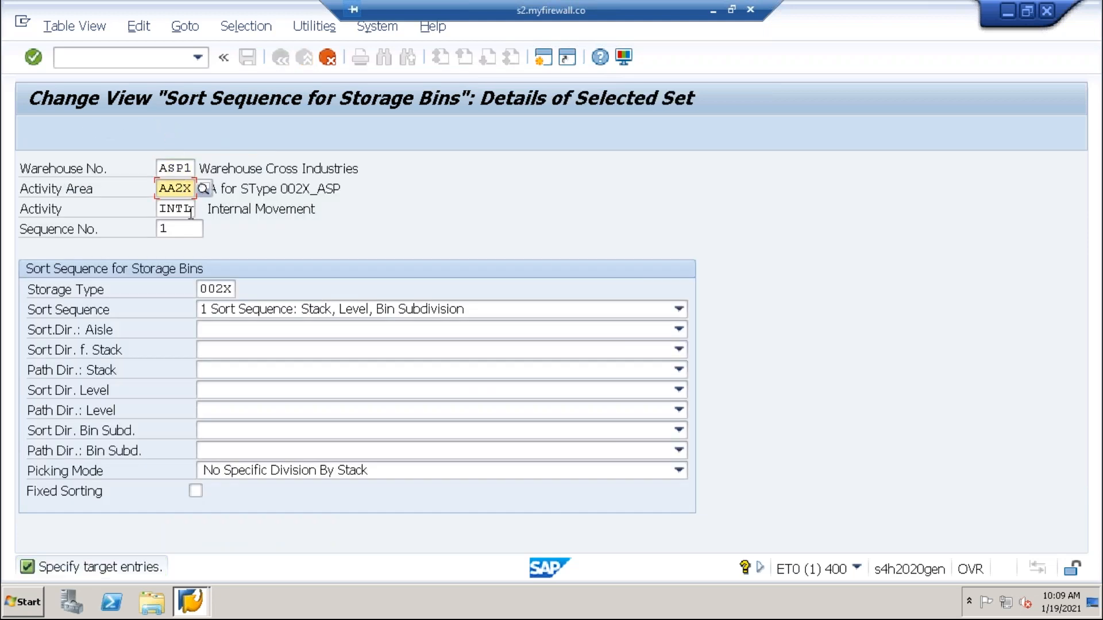
{"action": "key", "text": "BackSpace"}
{"action": "type", "text": "A"}
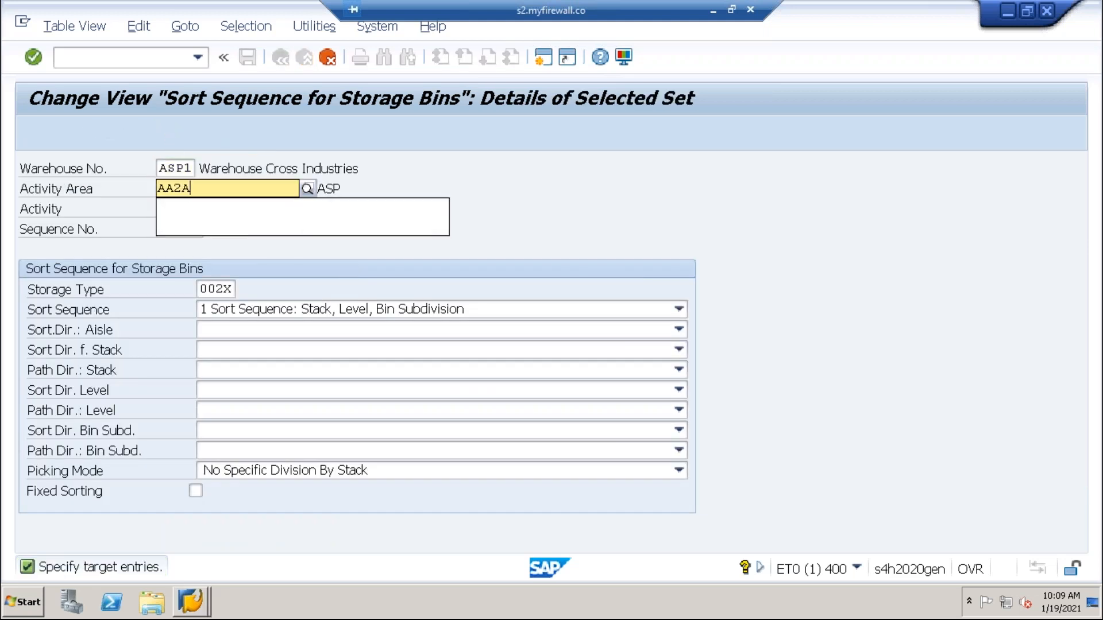
{"action": "left_click", "coordinate": [184, 224]}
{"action": "left_click", "coordinate": [228, 292]}
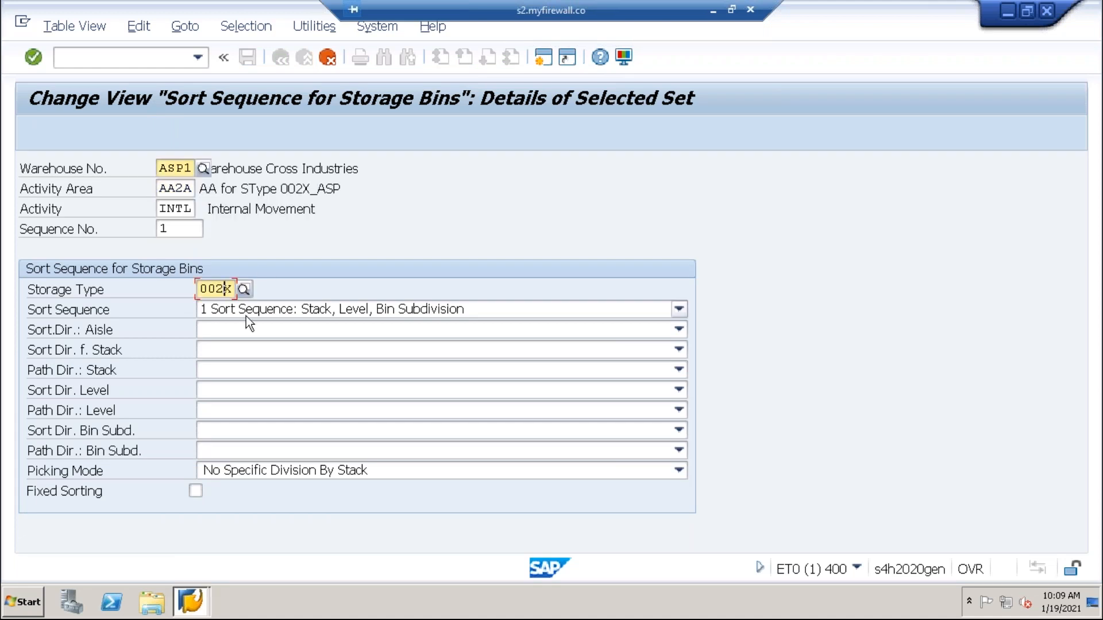
{"action": "key", "text": "BackSpace"}
{"action": "type", "text": "A"}
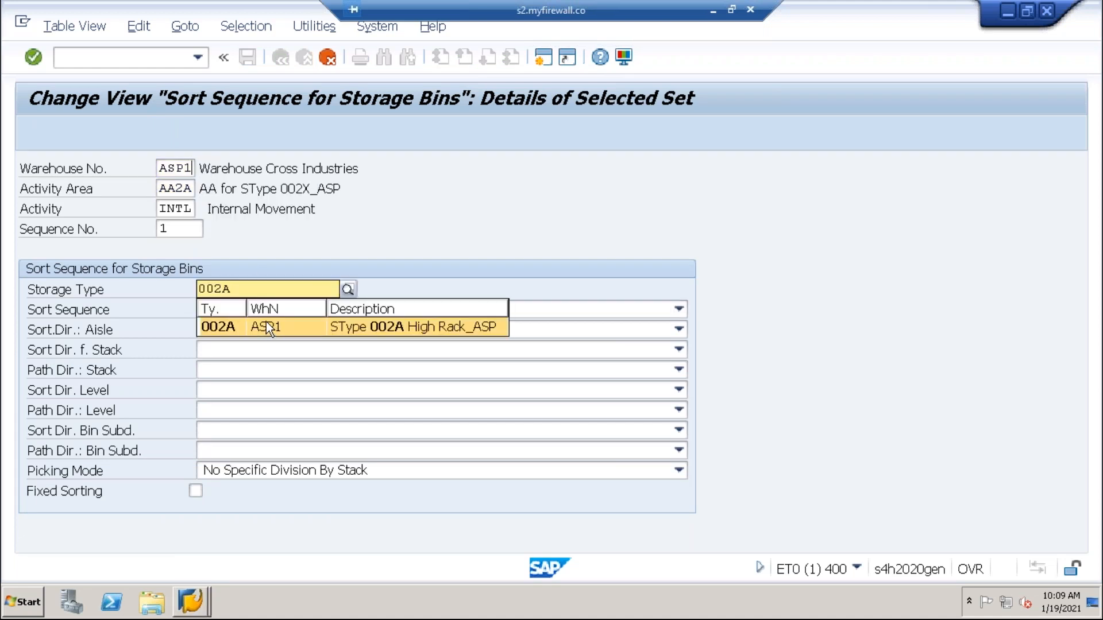
{"action": "left_click", "coordinate": [223, 326]}
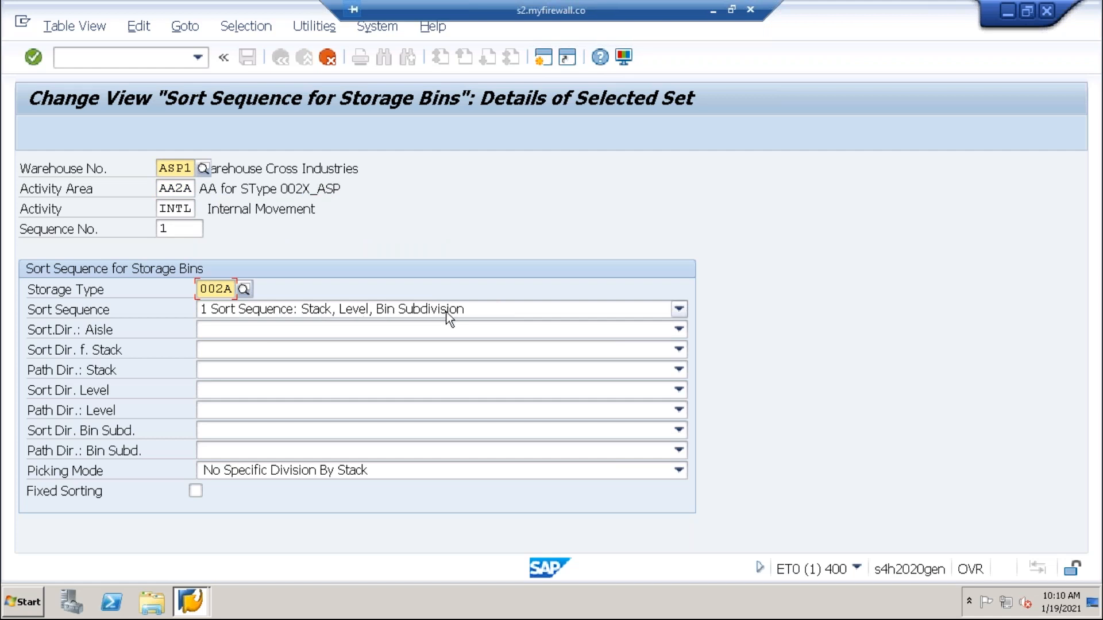
{"action": "key", "text": "Return"}
- Set the copied INVE sort sequence entry to activity area AA2A and storage type 002A, and confirm it
{"action": "left_click", "coordinate": [187, 193]}
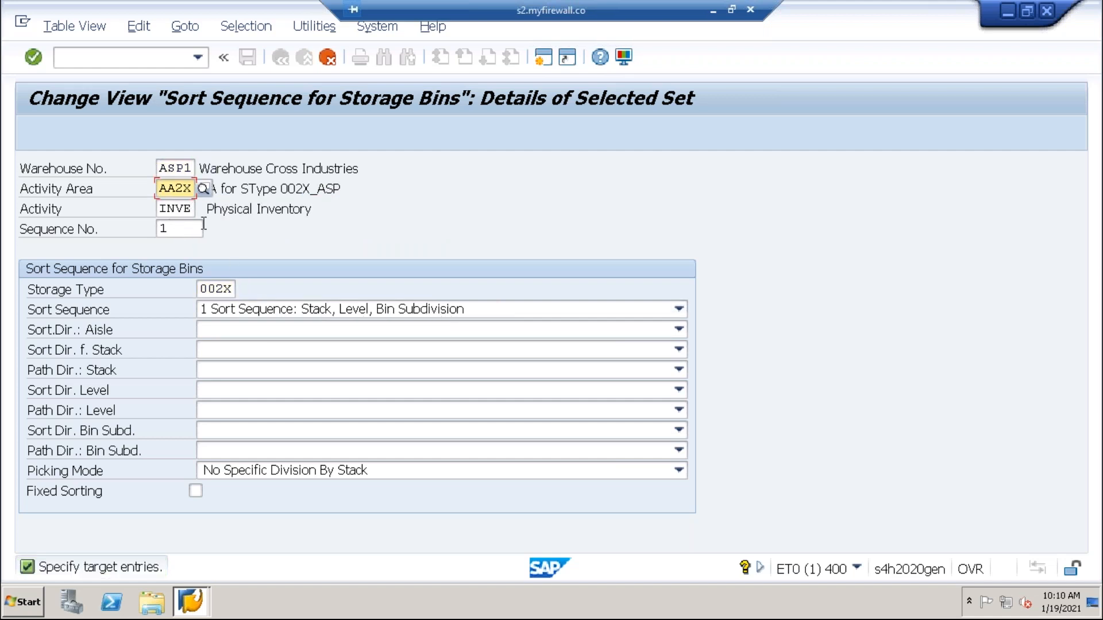
{"action": "type", "text": "A"}
{"action": "left_click", "coordinate": [228, 289]}
{"action": "type", "text": "A"}
{"action": "key", "text": "Return"}
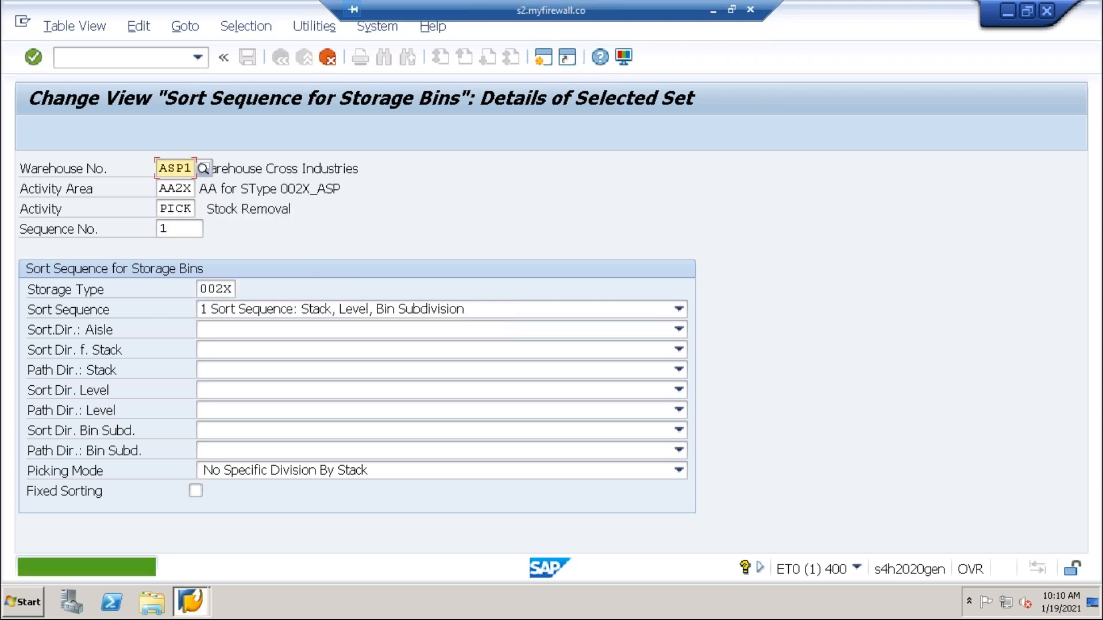
- Set the copied PICK sort sequence entry to activity area AA2A and storage type 002A, and confirm it
{"action": "left_click", "coordinate": [186, 190]}
{"action": "type", "text": "A"}
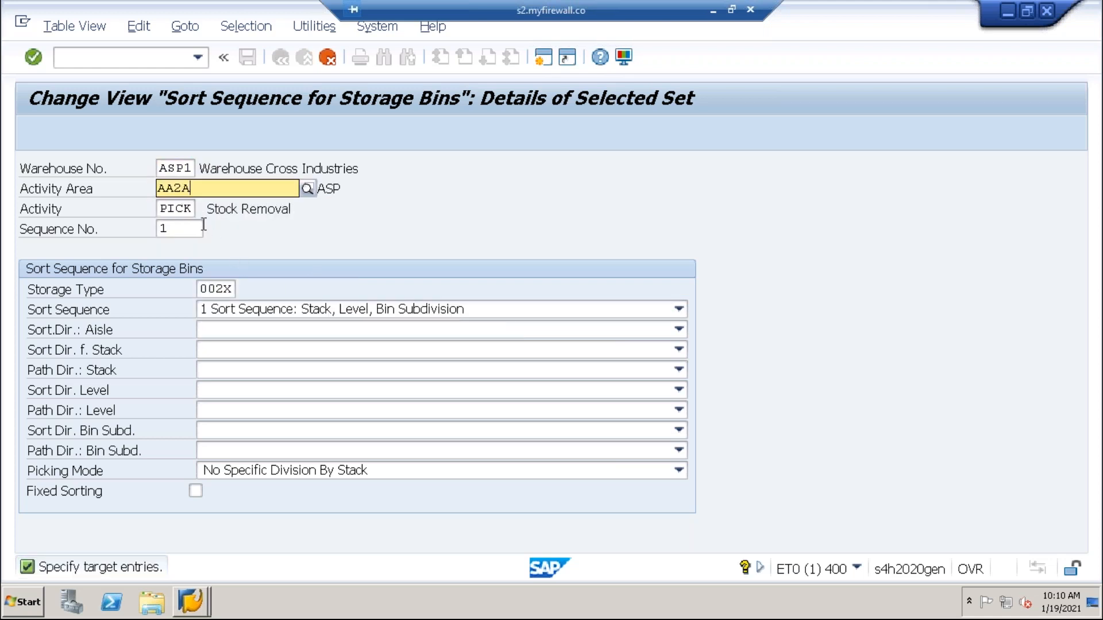
{"action": "left_click", "coordinate": [226, 289]}
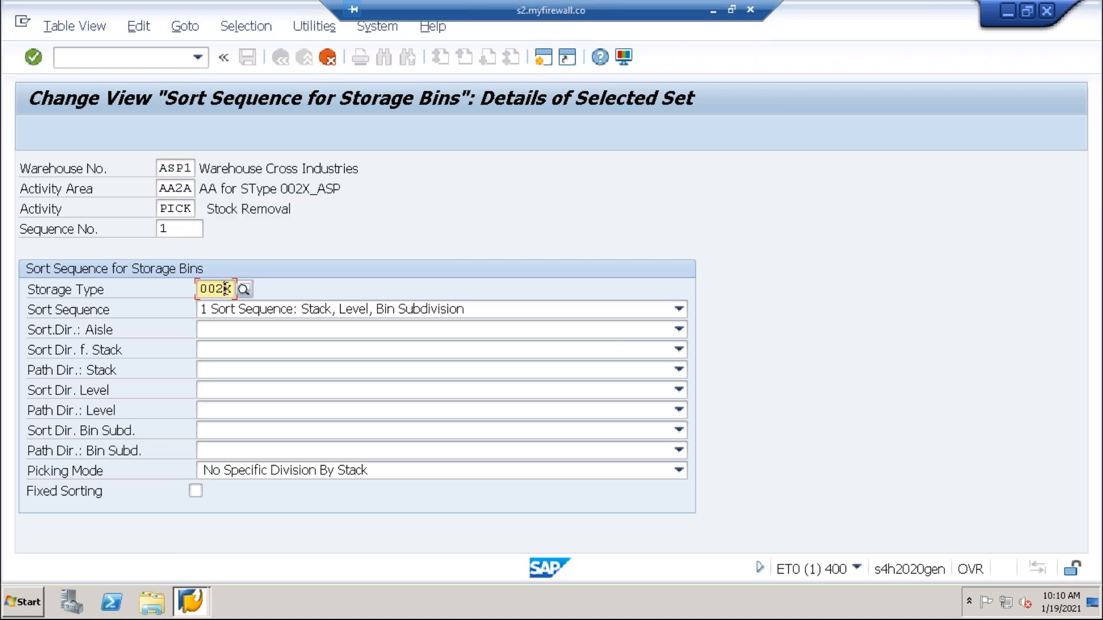
{"action": "type", "text": "A"}
{"action": "key", "text": "Return"}
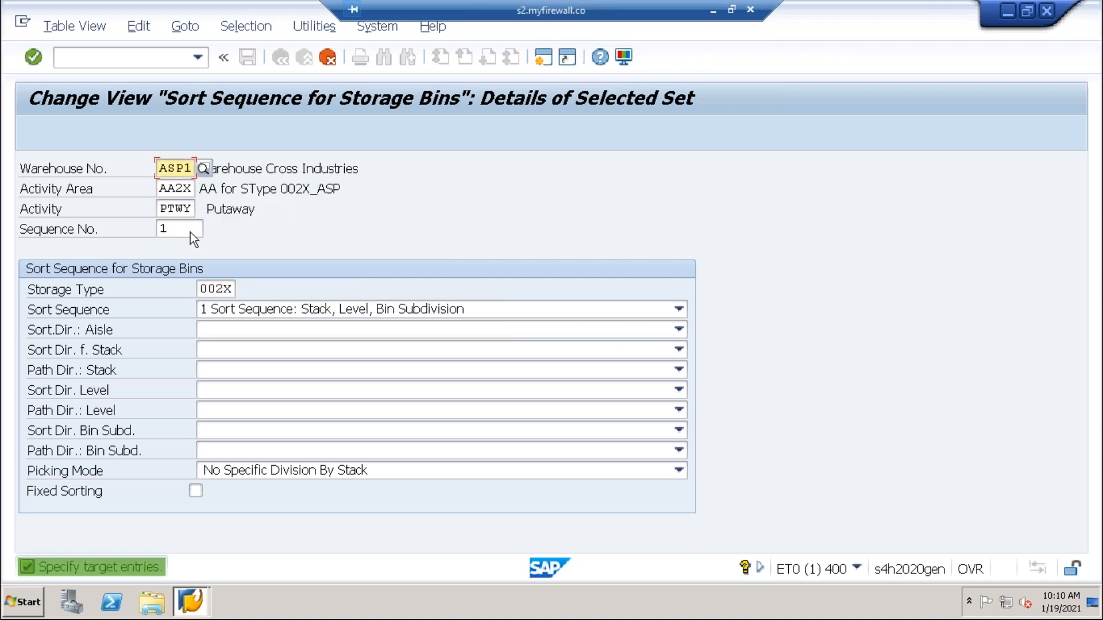
- Set the copied PTWY sort sequence entry to activity area AA2A and storage type 002A, and confirm it
{"action": "left_click", "coordinate": [184, 188]}
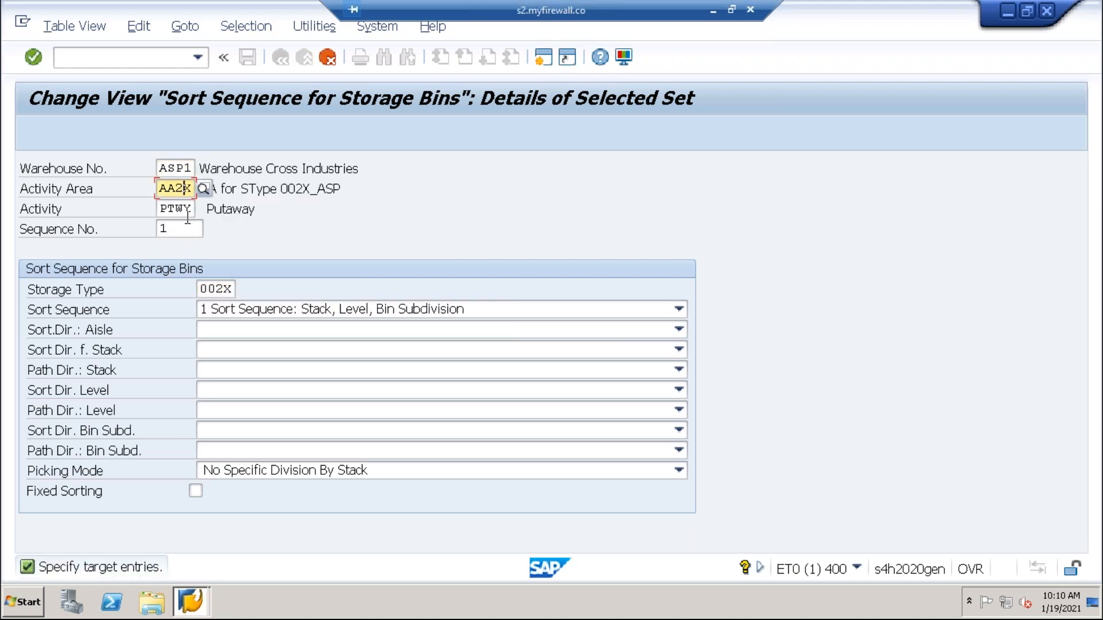
{"action": "type", "text": "A"}
{"action": "left_click", "coordinate": [220, 287]}
{"action": "type", "text": "A"}
{"action": "key", "text": "Return"}
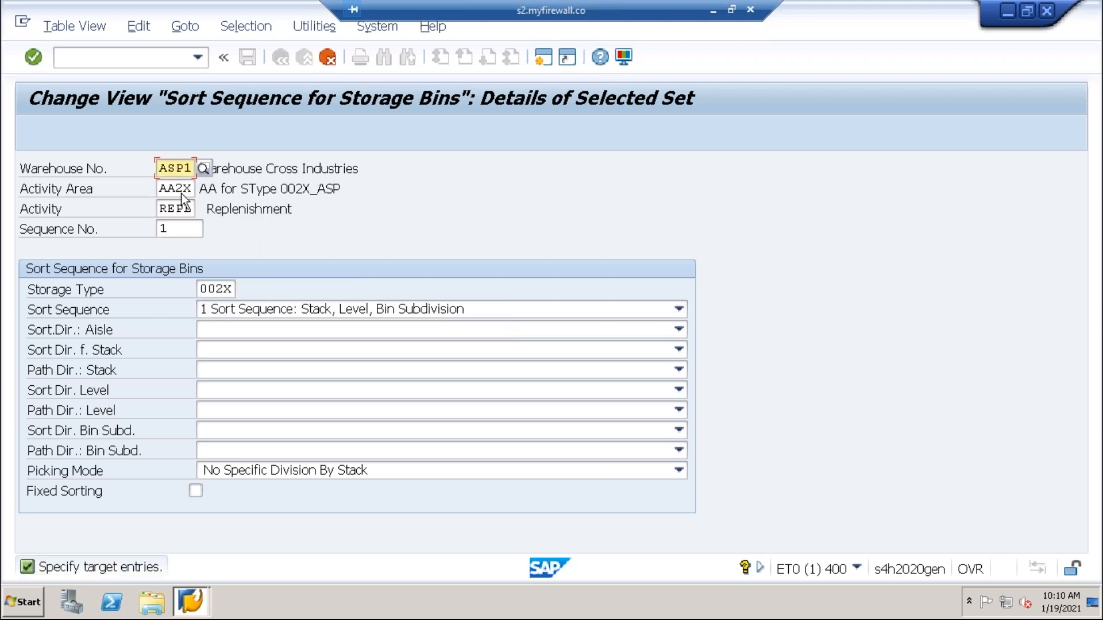
- Set the copied REPL sort sequence entry to activity area AA2A and storage type 002A, and confirm it
{"action": "left_click", "coordinate": [185, 190]}
{"action": "type", "text": "A"}
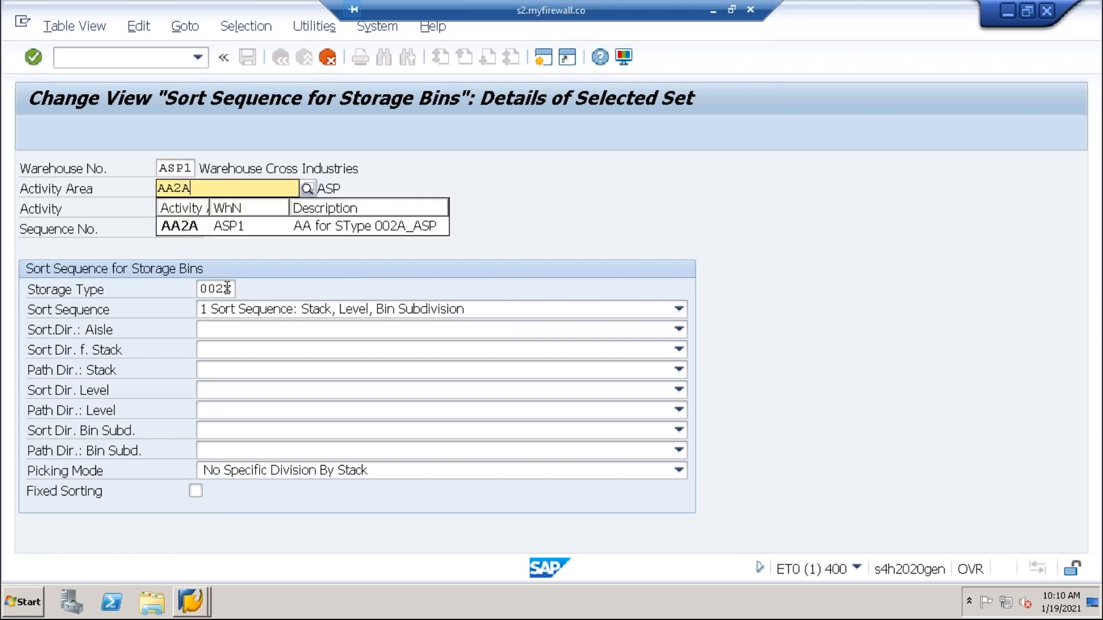
{"action": "left_click", "coordinate": [228, 288]}
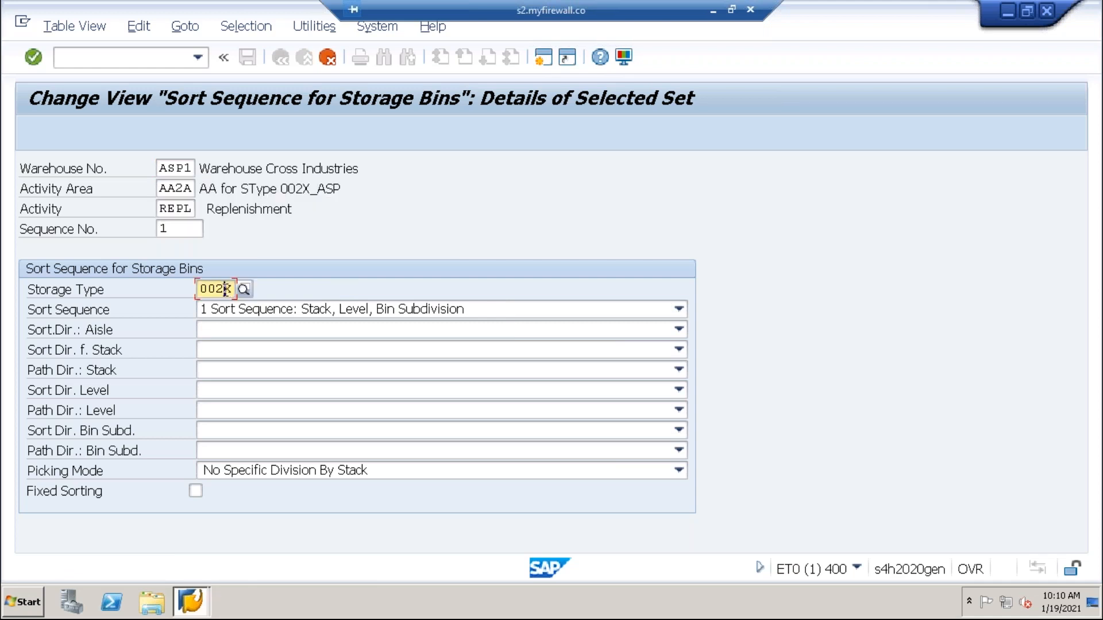
{"action": "type", "text": "A"}
{"action": "left_click", "coordinate": [227, 328]}
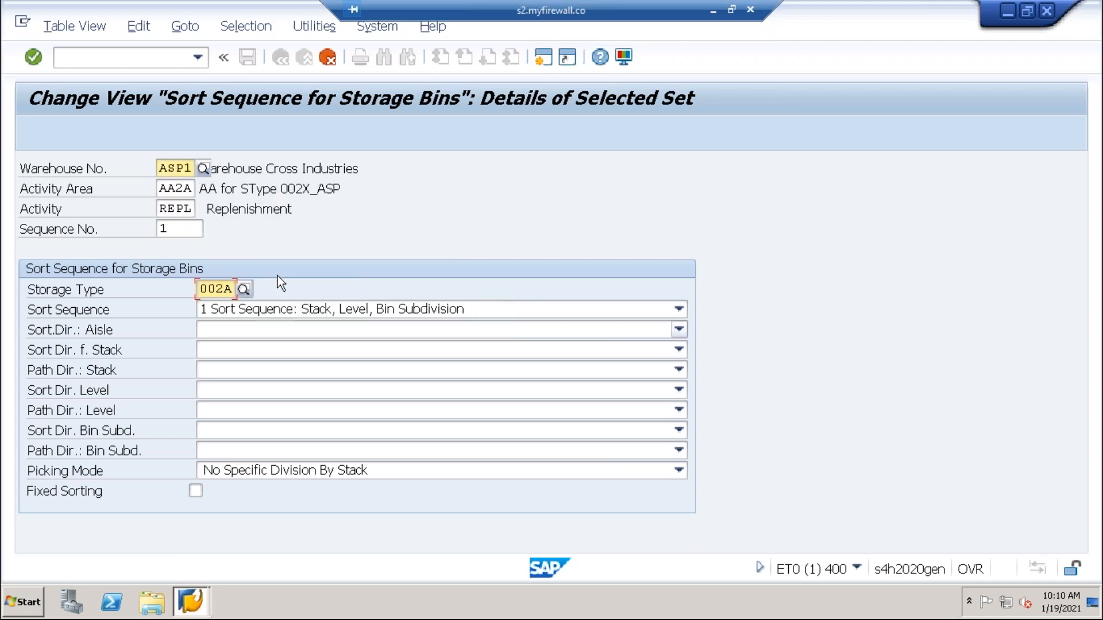
{"action": "key", "text": "Return"}
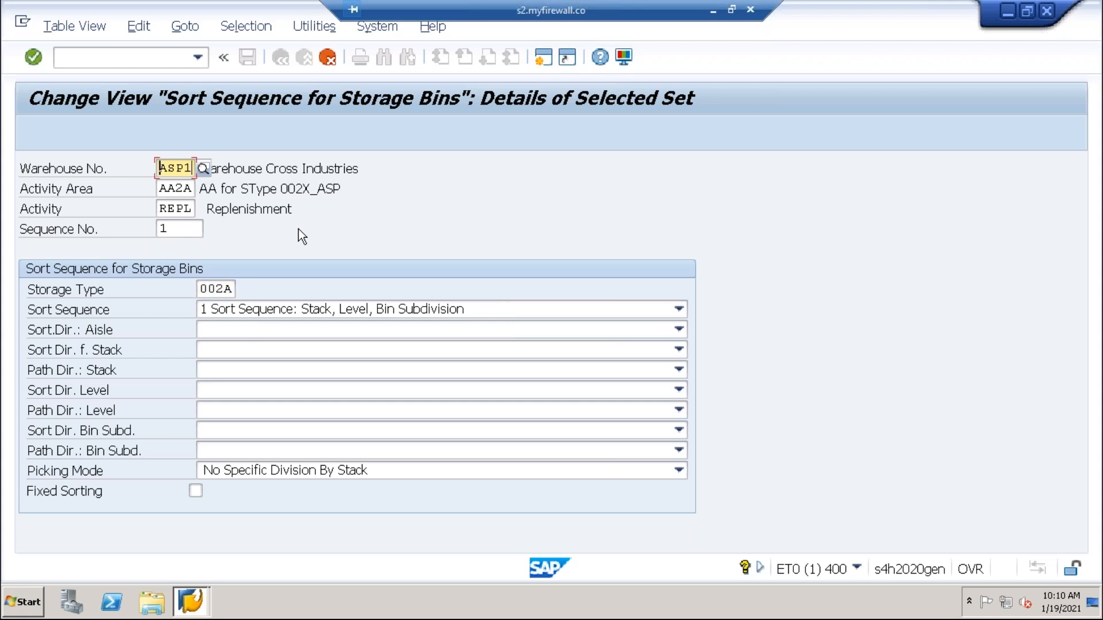
- Set the copied STCH sort sequence entry to activity area AA2A and storage type 002A, and confirm it
{"action": "left_click", "coordinate": [184, 190]}
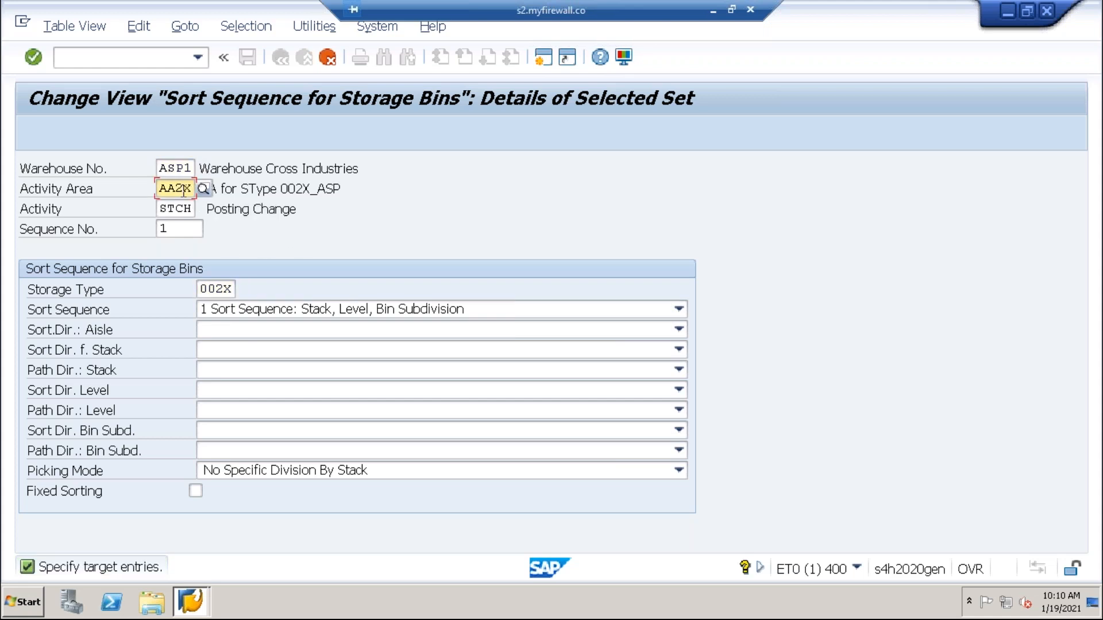
{"action": "type", "text": "A"}
{"action": "left_click", "coordinate": [229, 289]}
{"action": "type", "text": "A"}
{"action": "key", "text": "Return"}
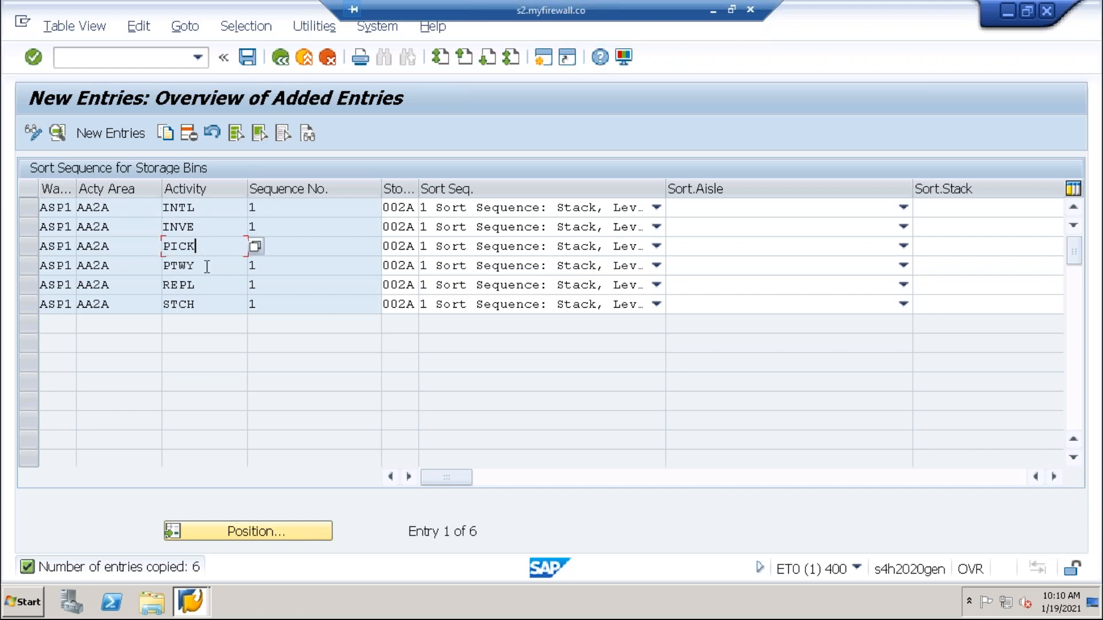
- Save the new AA2A sort sequence entries with the proposed customizing request and return to the IMG structure
{"action": "left_click", "coordinate": [205, 287]}
{"action": "left_click", "coordinate": [203, 306]}
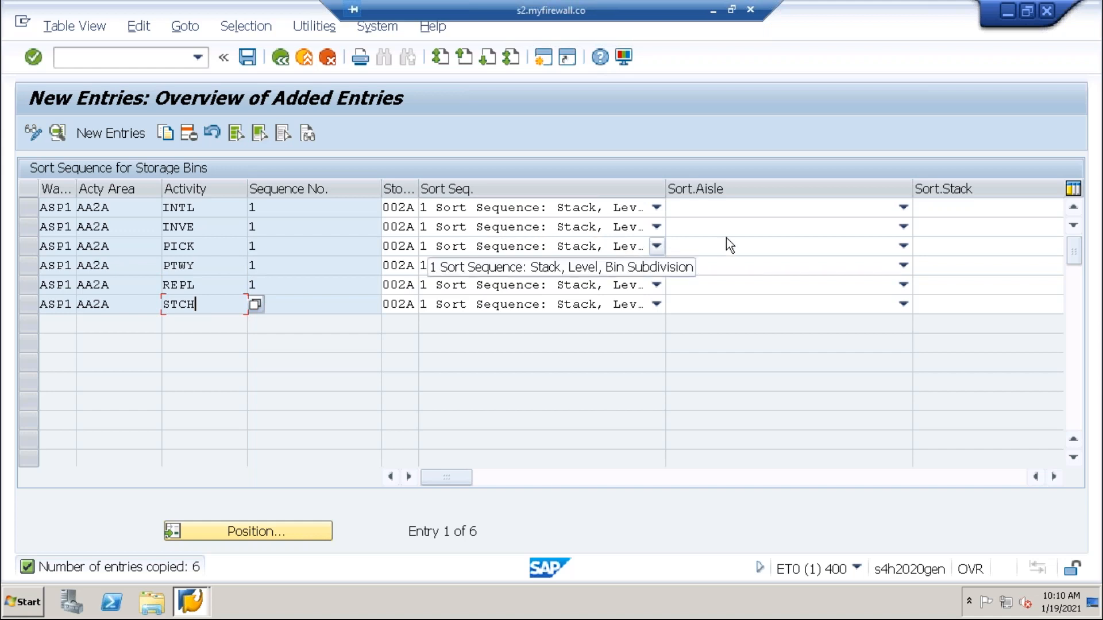
{"action": "left_click", "coordinate": [246, 61]}
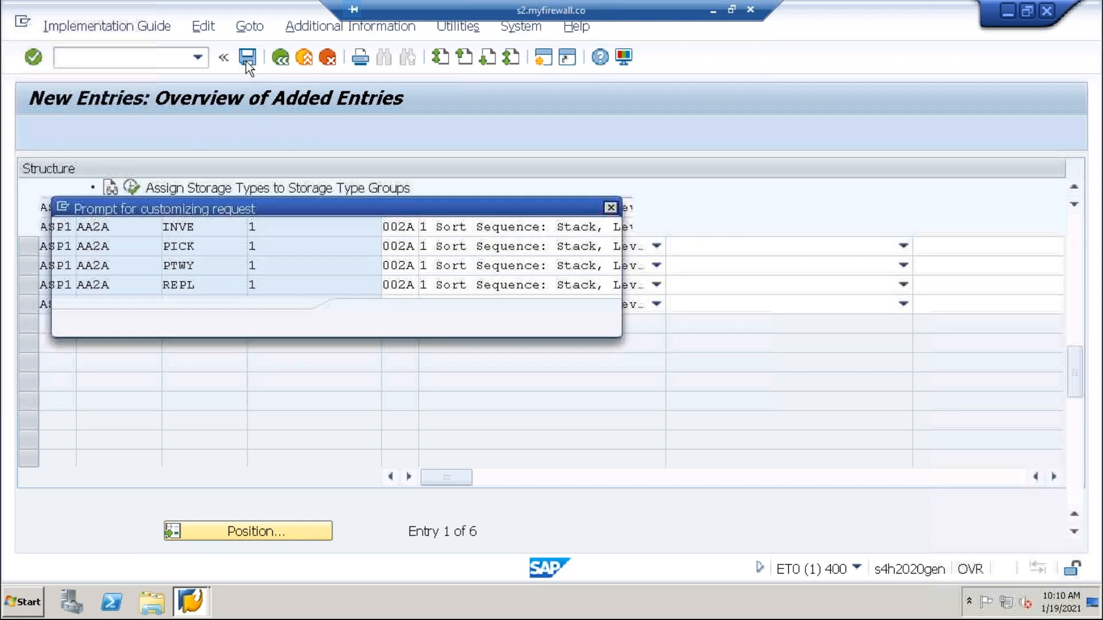
{"action": "left_click", "coordinate": [364, 318]}
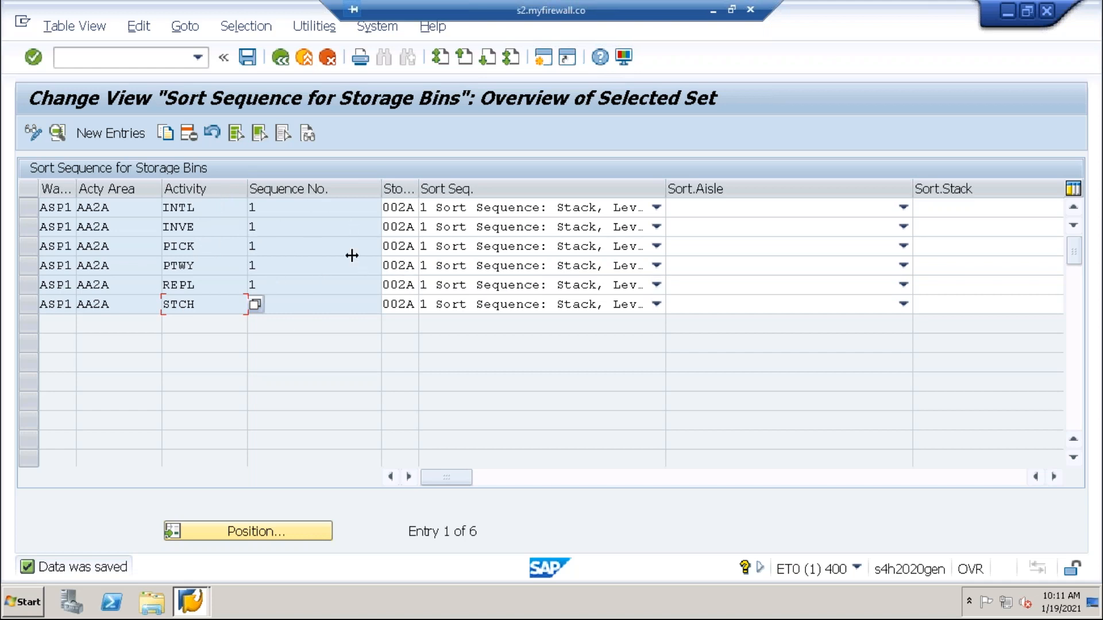
{"action": "left_click", "coordinate": [248, 57]}
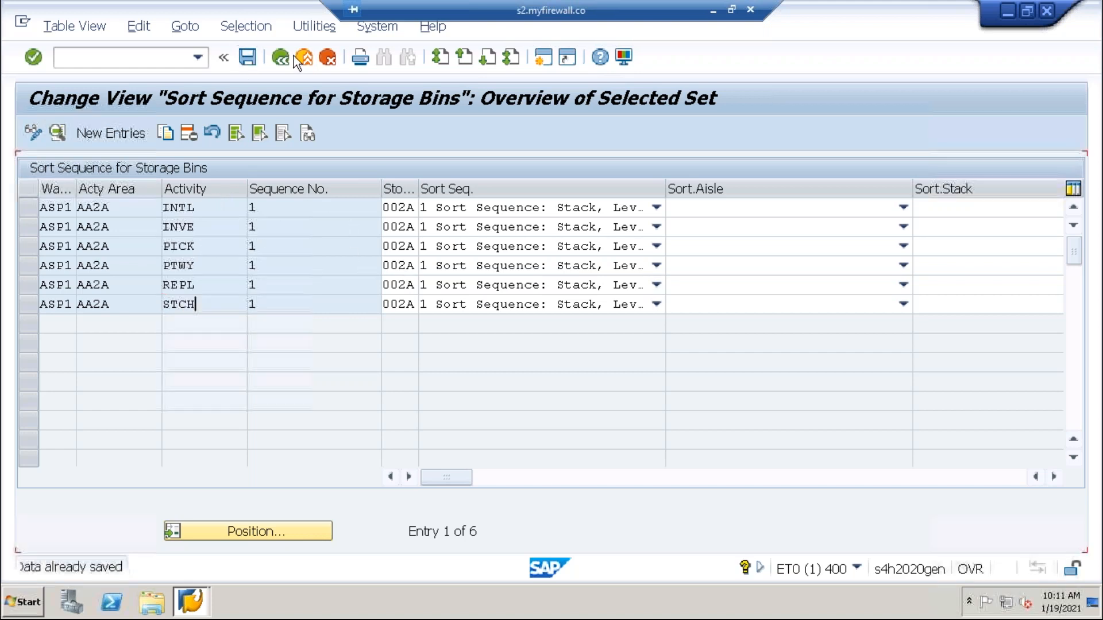
{"action": "left_click", "coordinate": [281, 57]}
{"action": "left_click", "coordinate": [280, 57]}
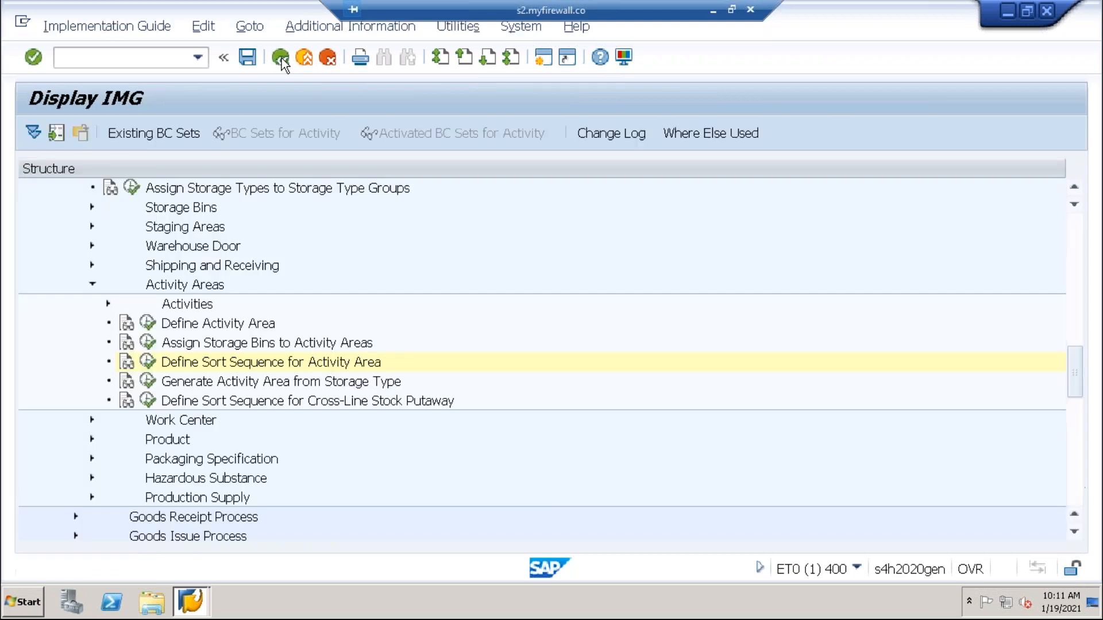
- Reopen Define Sort Sequence for Activity Area and position the overview at warehouse ASP1
{"action": "left_click", "coordinate": [148, 362]}
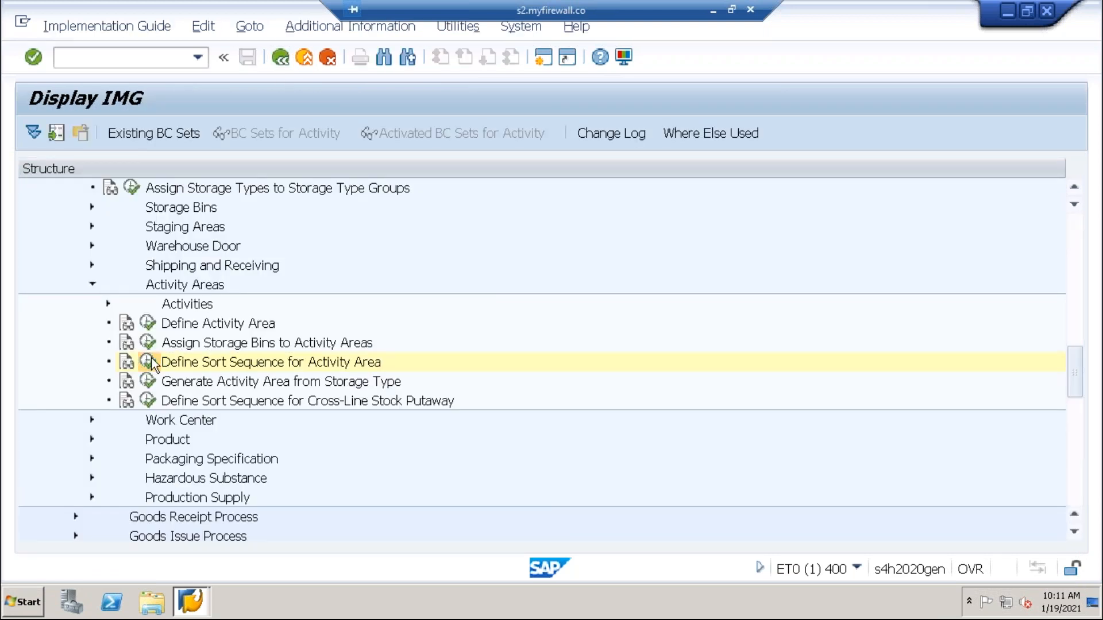
{"action": "left_click", "coordinate": [257, 529]}
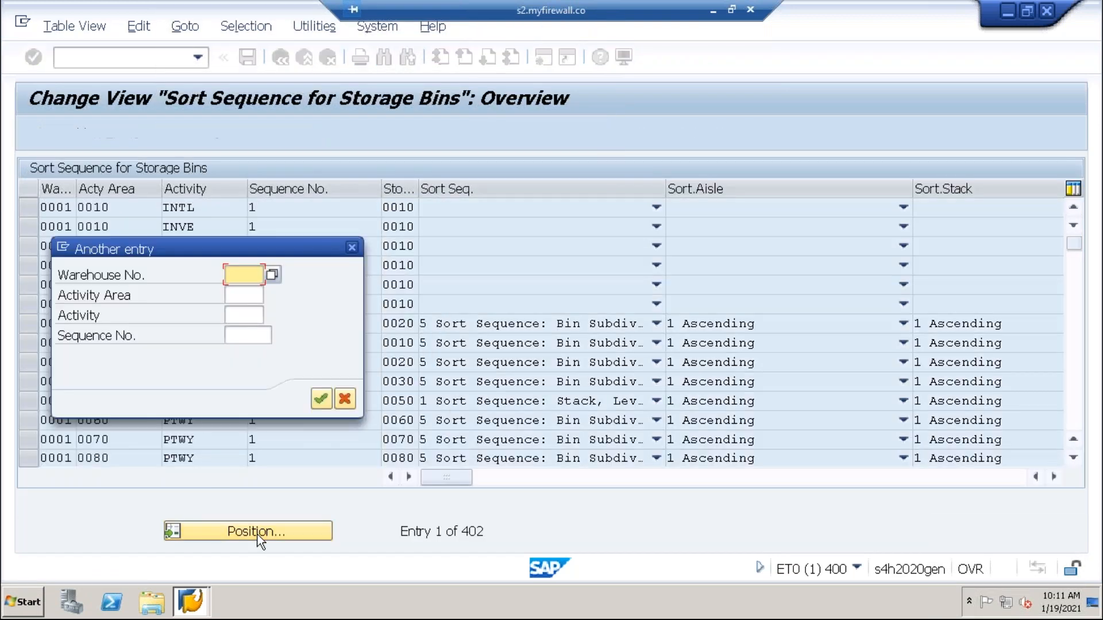
{"action": "left_click", "coordinate": [245, 275]}
{"action": "left_click", "coordinate": [251, 293]}
{"action": "left_click", "coordinate": [251, 302]}
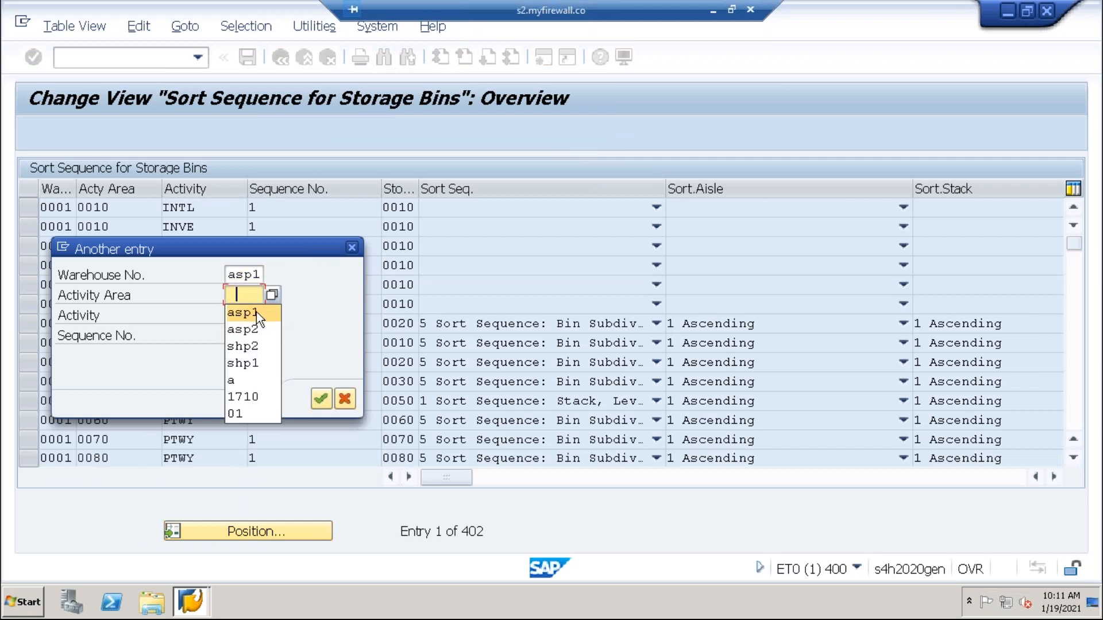
{"action": "left_click", "coordinate": [321, 400]}
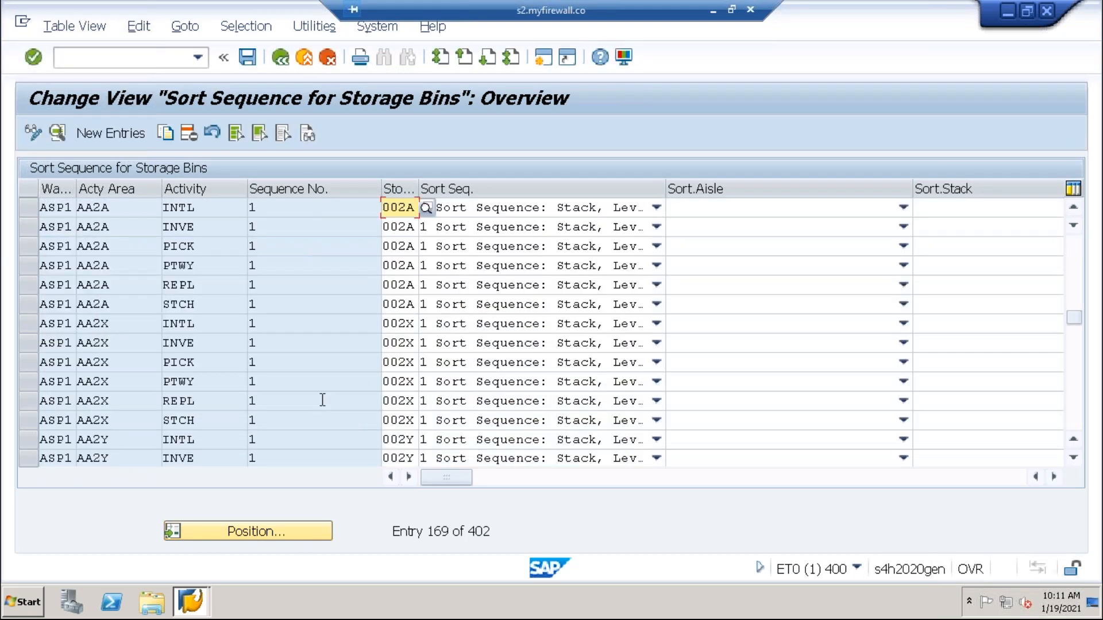
- Copy the six AA2A sort sequence entries, setting the INTL copy to activity area AA2B and storage type 002B
{"action": "left_click_drag", "start_coordinate": [27, 209], "coordinate": [26, 301]}
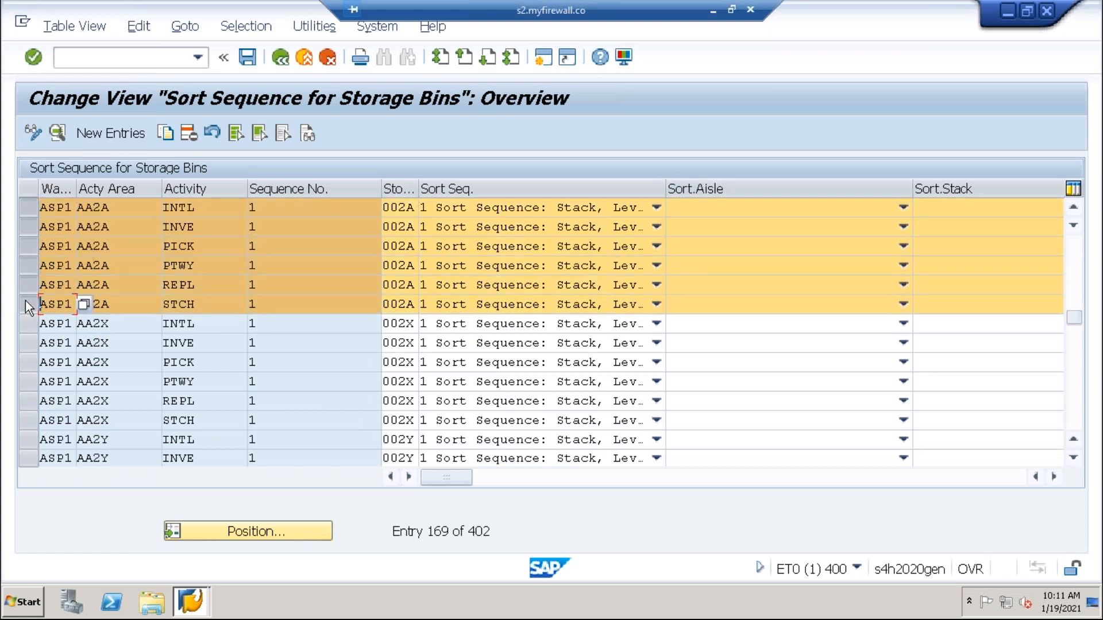
{"action": "left_click", "coordinate": [166, 135]}
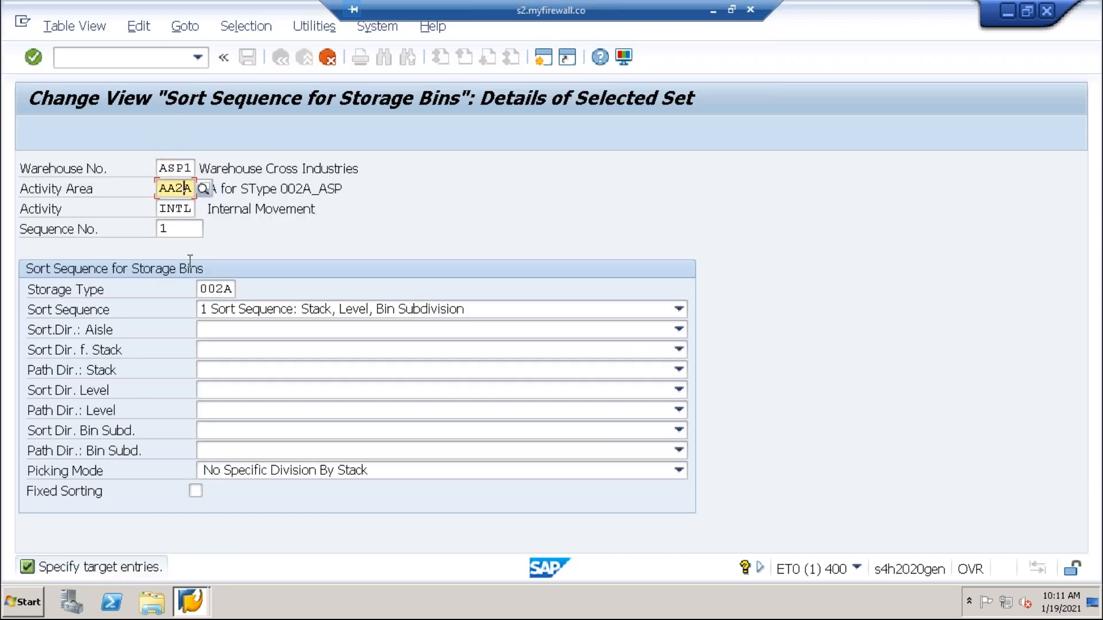
{"action": "type", "text": "b"}
{"action": "left_click", "coordinate": [224, 291]}
{"action": "type", "text": "b"}
{"action": "left_click", "coordinate": [224, 331]}
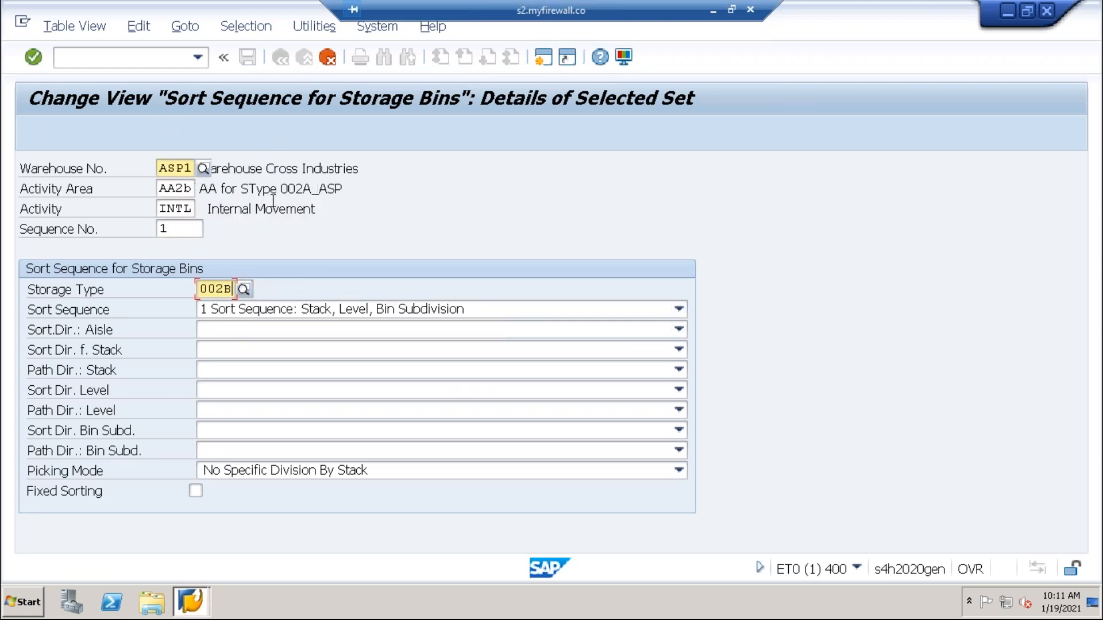
{"action": "key", "text": "Return"}
- Set the copied INVE sort sequence entry to activity area AA2B and storage type 002B, and confirm it
{"action": "left_click", "coordinate": [184, 190]}
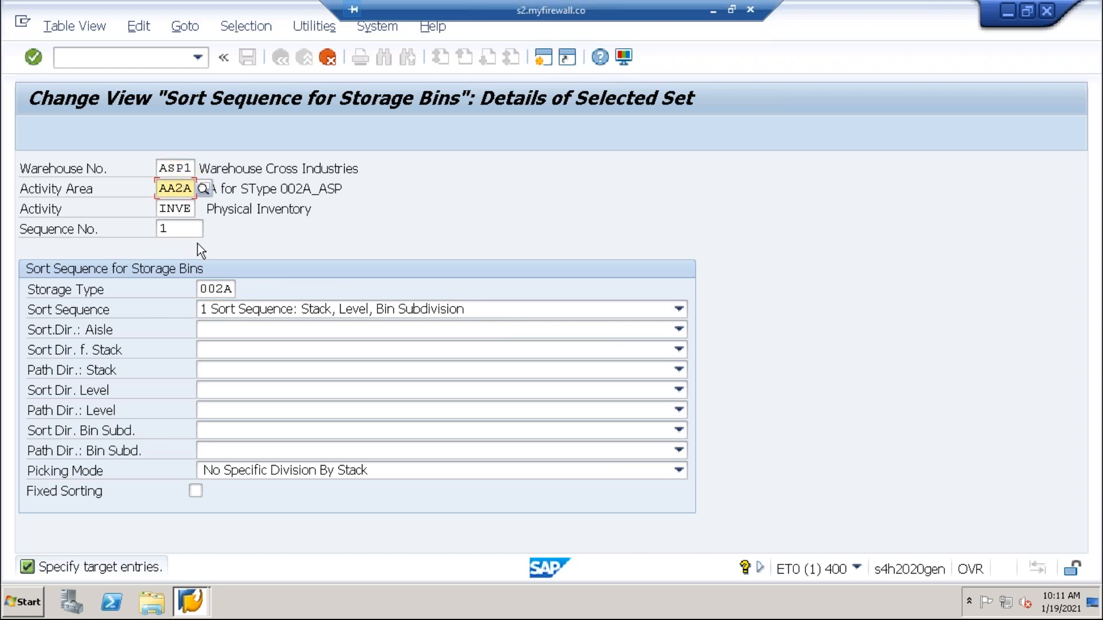
{"action": "type", "text": "b"}
{"action": "left_click", "coordinate": [225, 290]}
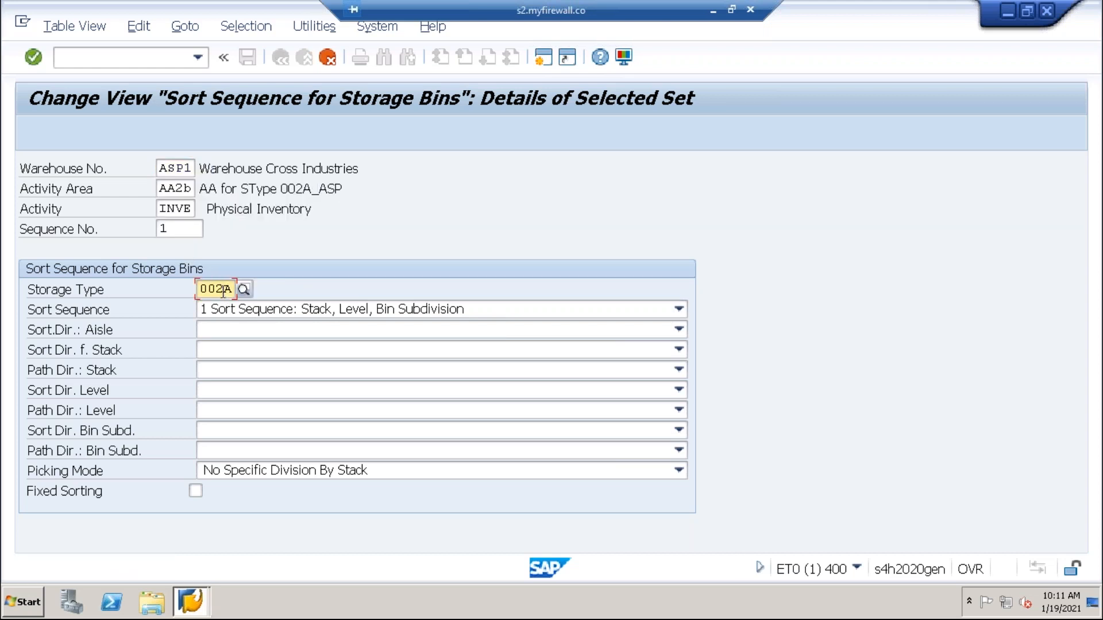
{"action": "type", "text": "b"}
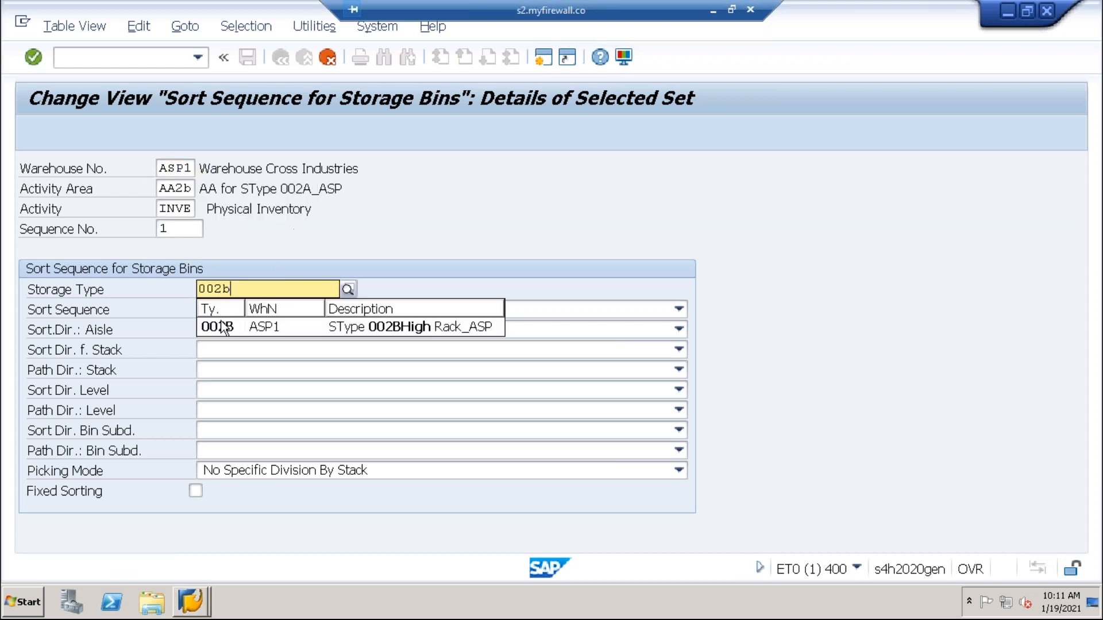
{"action": "left_click", "coordinate": [244, 319]}
{"action": "key", "text": "Return"}
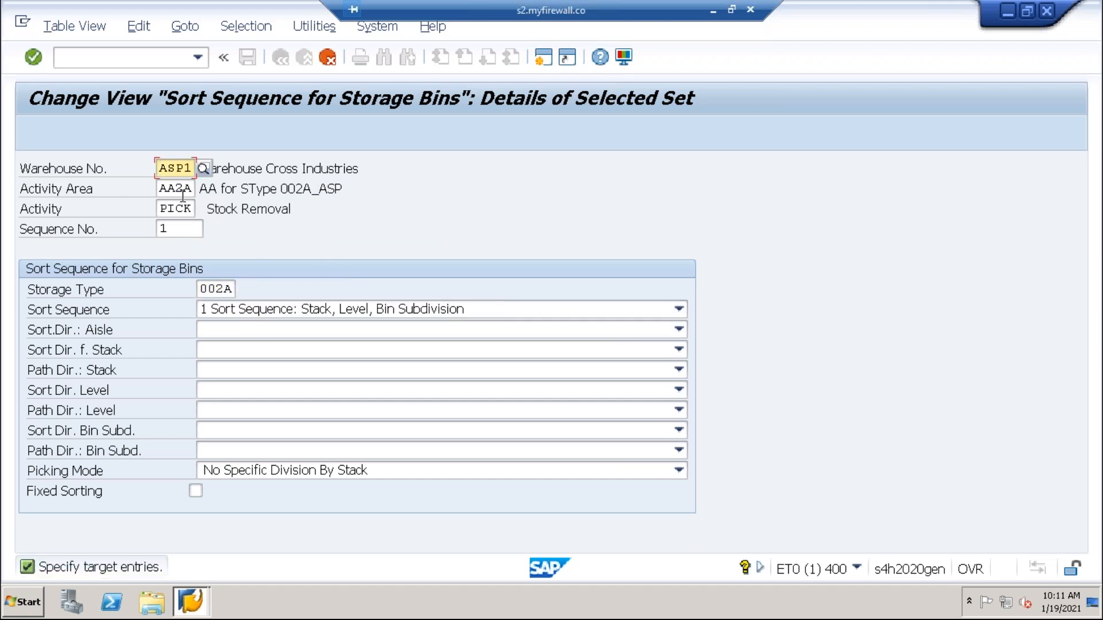
- Set the copied PICK sort sequence entry to activity area AA2B and storage type 002B, and confirm it
{"action": "left_click", "coordinate": [182, 193]}
{"action": "type", "text": "b"}
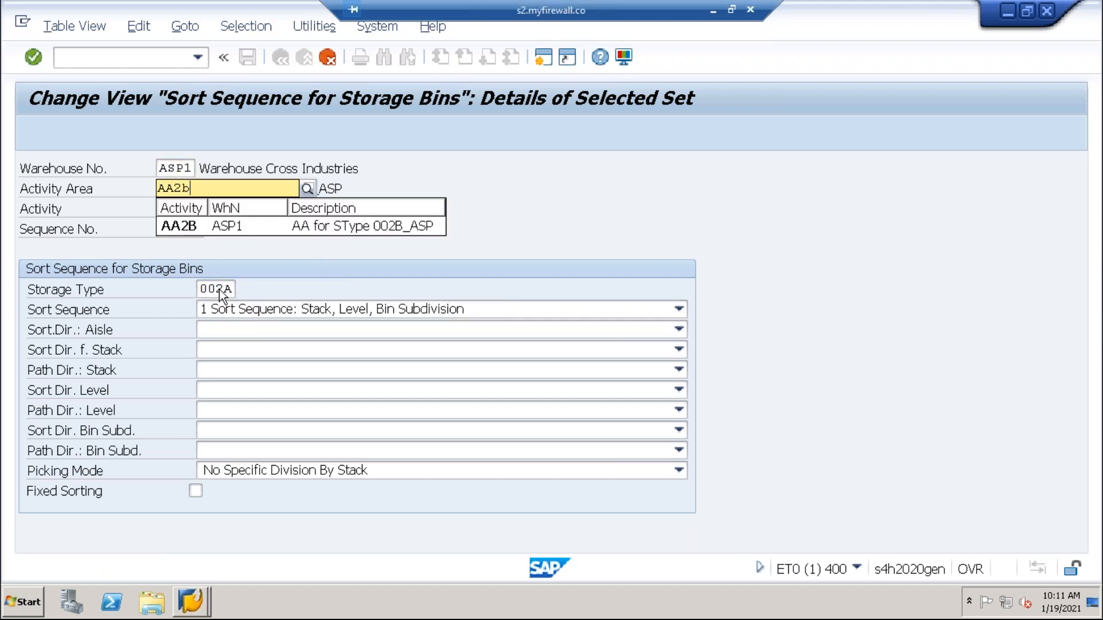
{"action": "left_click", "coordinate": [228, 291]}
{"action": "type", "text": "b"}
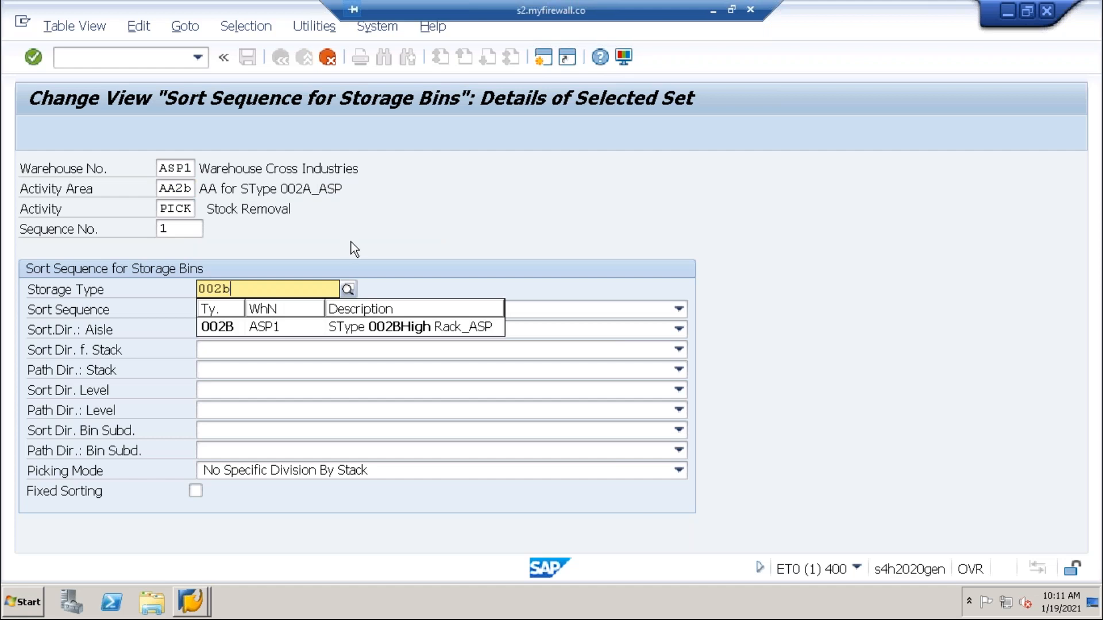
{"action": "key", "text": "Return"}
- Set the copied PTWY sort sequence entry to activity area AA2B and storage type 002B, and confirm it
{"action": "left_click", "coordinate": [194, 190]}
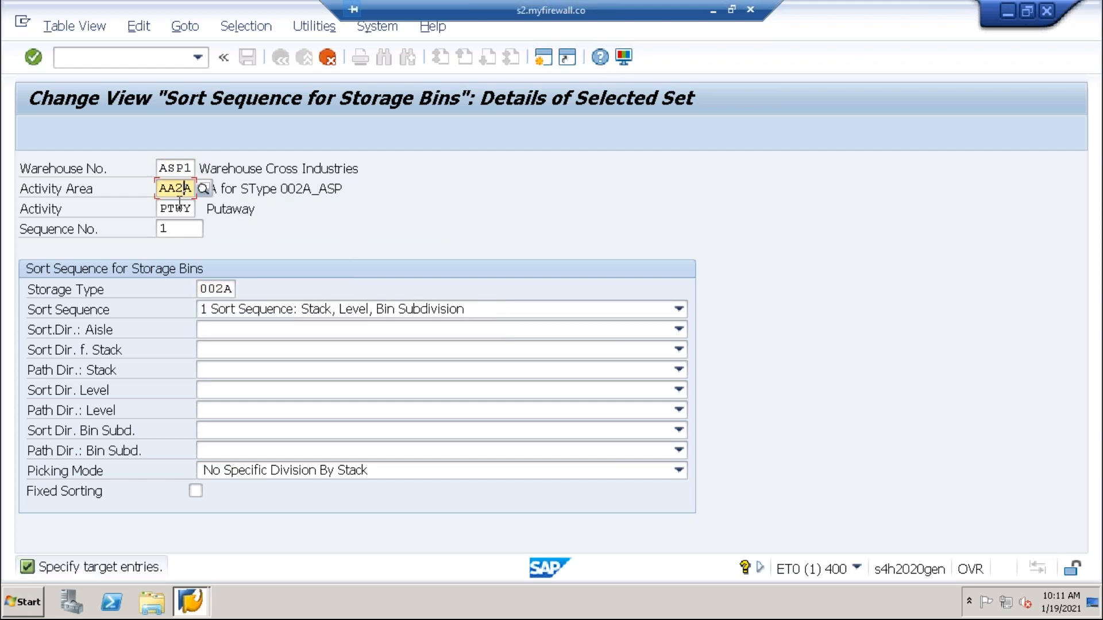
{"action": "type", "text": "b"}
{"action": "left_click", "coordinate": [224, 288]}
{"action": "type", "text": "a"}
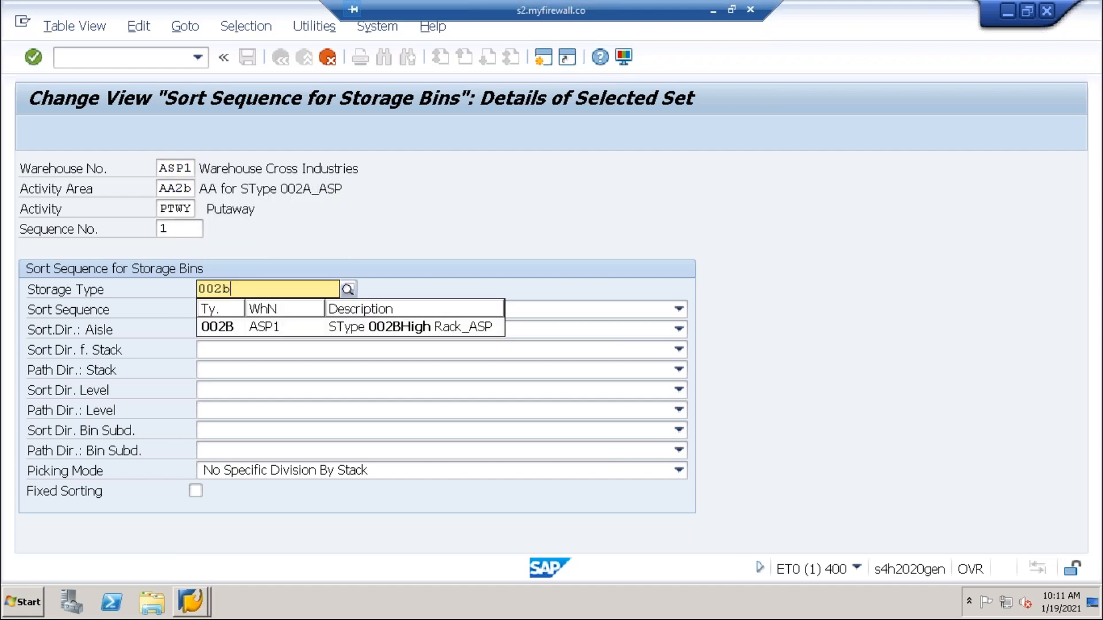
{"action": "key", "text": "Return"}
- Set the copied REPL sort sequence entry to activity area AA2B and storage type 002B, and confirm it
{"action": "left_click", "coordinate": [185, 189]}
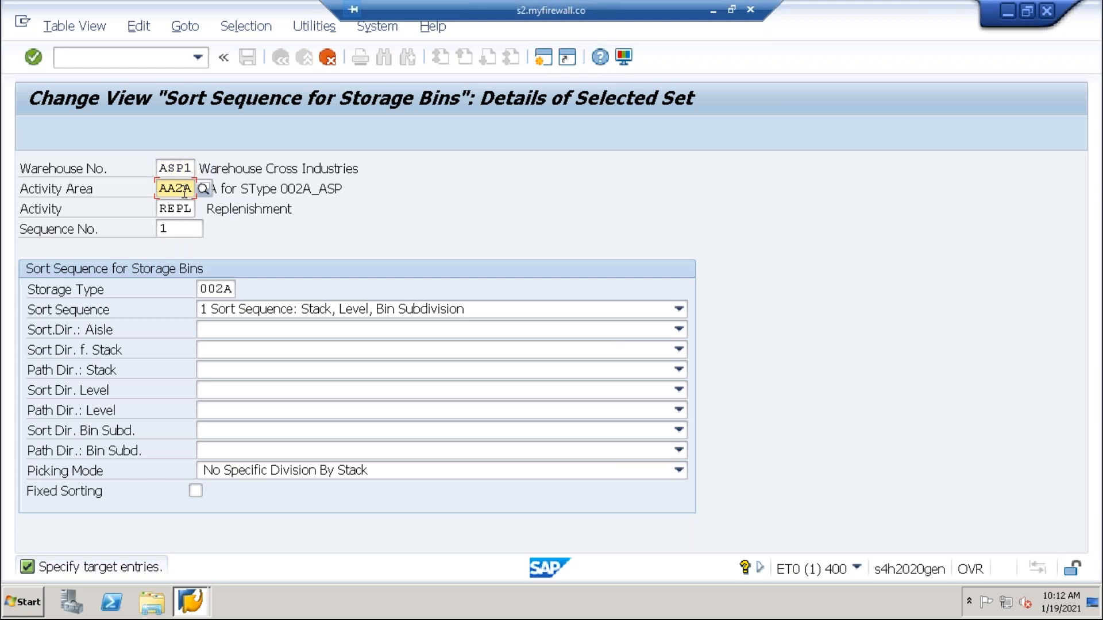
{"action": "type", "text": "b"}
{"action": "left_click", "coordinate": [224, 289]}
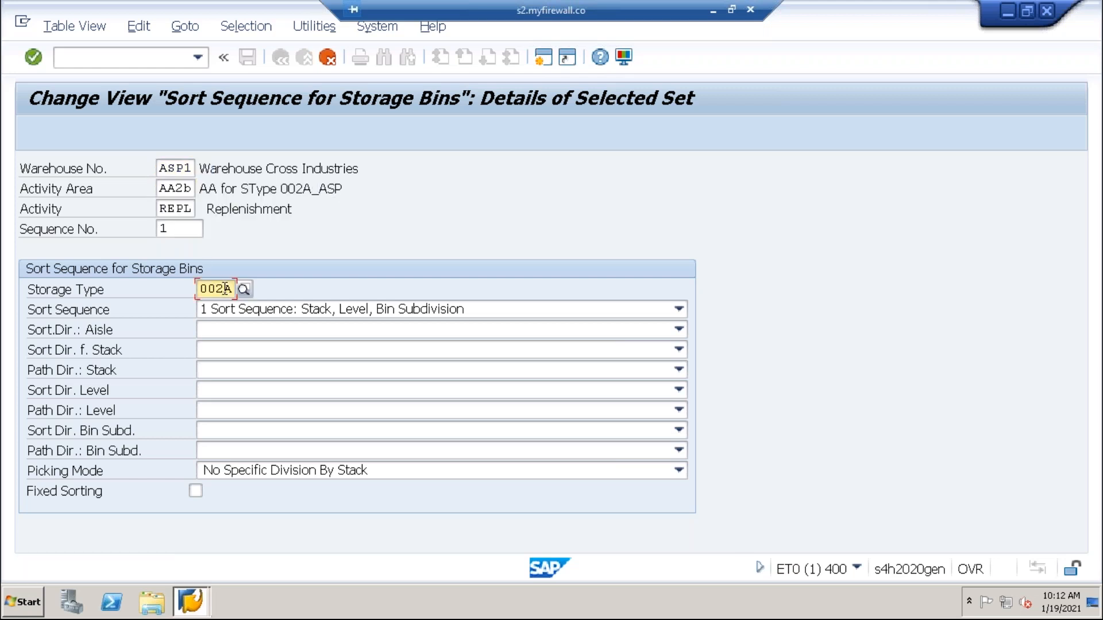
{"action": "type", "text": "b"}
{"action": "key", "text": "Return"}
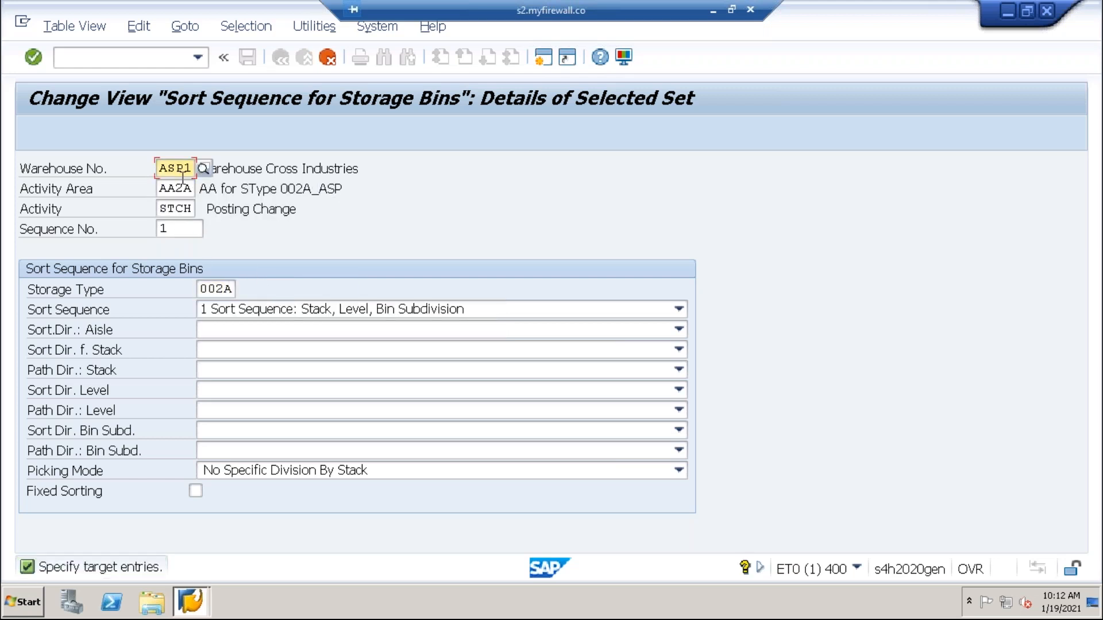
- Set the copied STCH sort sequence entry to activity area AA2B and storage type 002B, and confirm it
{"action": "left_click", "coordinate": [183, 189]}
{"action": "type", "text": "b"}
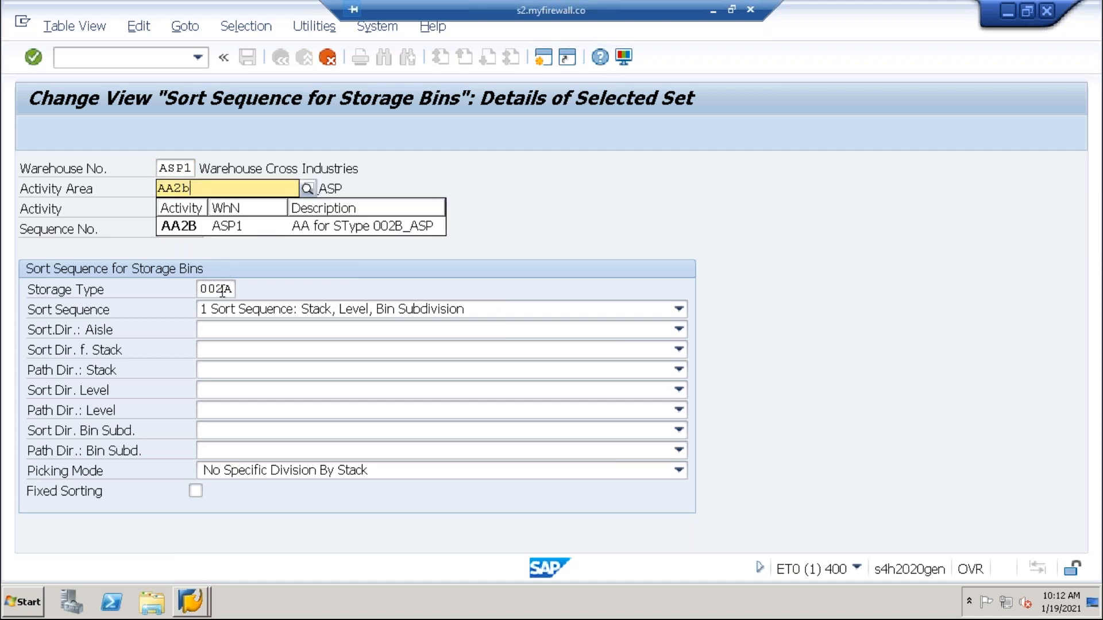
{"action": "left_click", "coordinate": [222, 289]}
{"action": "type", "text": "b"}
{"action": "key", "text": "Return"}
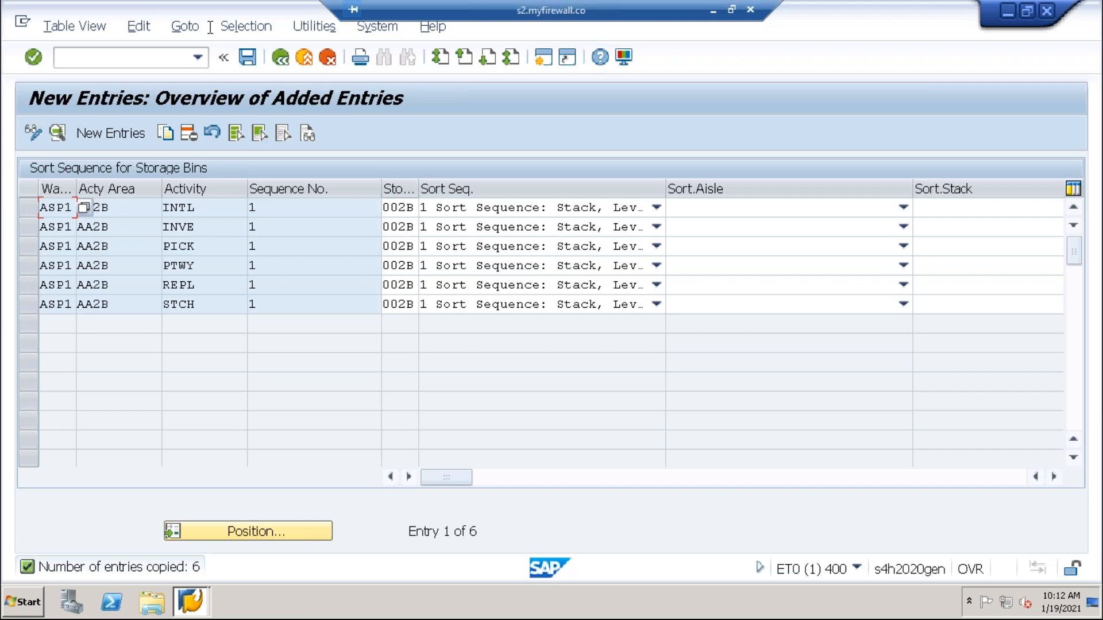
- Save the new AA2B sort sequence entries with the proposed customizing request and return to the IMG structure
{"action": "left_click", "coordinate": [246, 59]}
{"action": "left_click", "coordinate": [365, 318]}
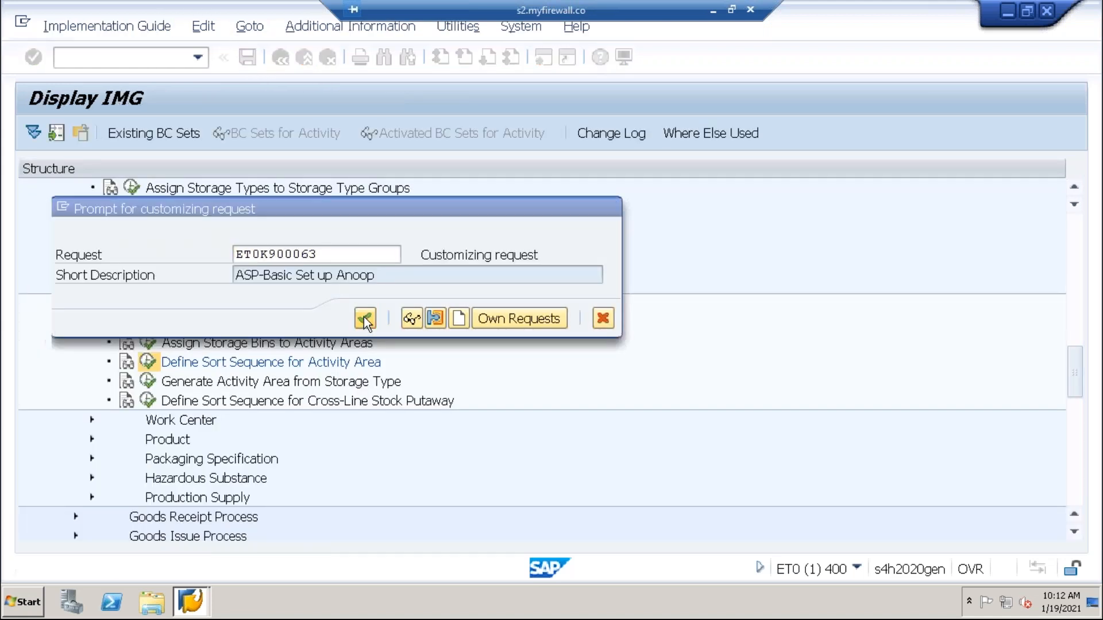
{"action": "left_click", "coordinate": [282, 58]}
{"action": "left_click", "coordinate": [282, 58]}
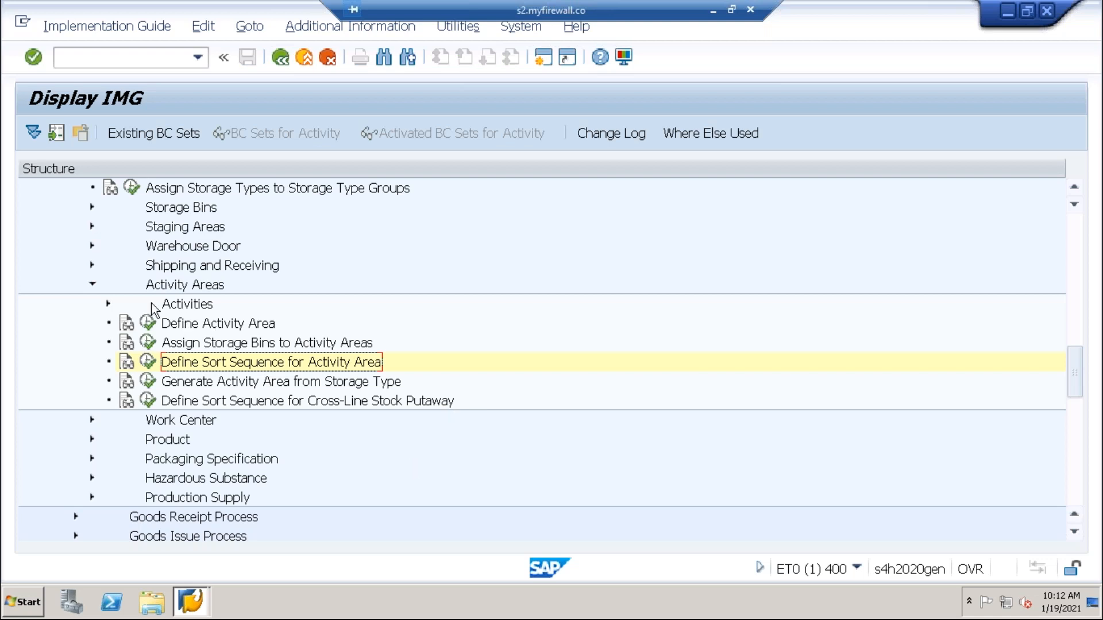
- Collapse the Activity Areas node in the IMG structure and open a new SAP GUI session
{"action": "left_click", "coordinate": [92, 284]}
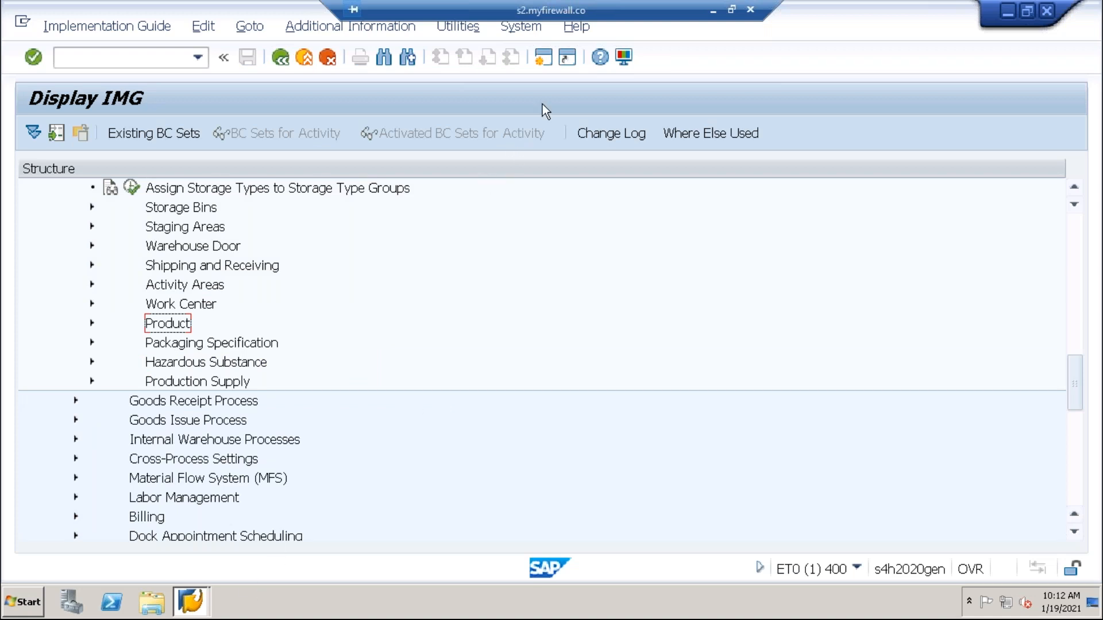
{"action": "left_click", "coordinate": [543, 58]}
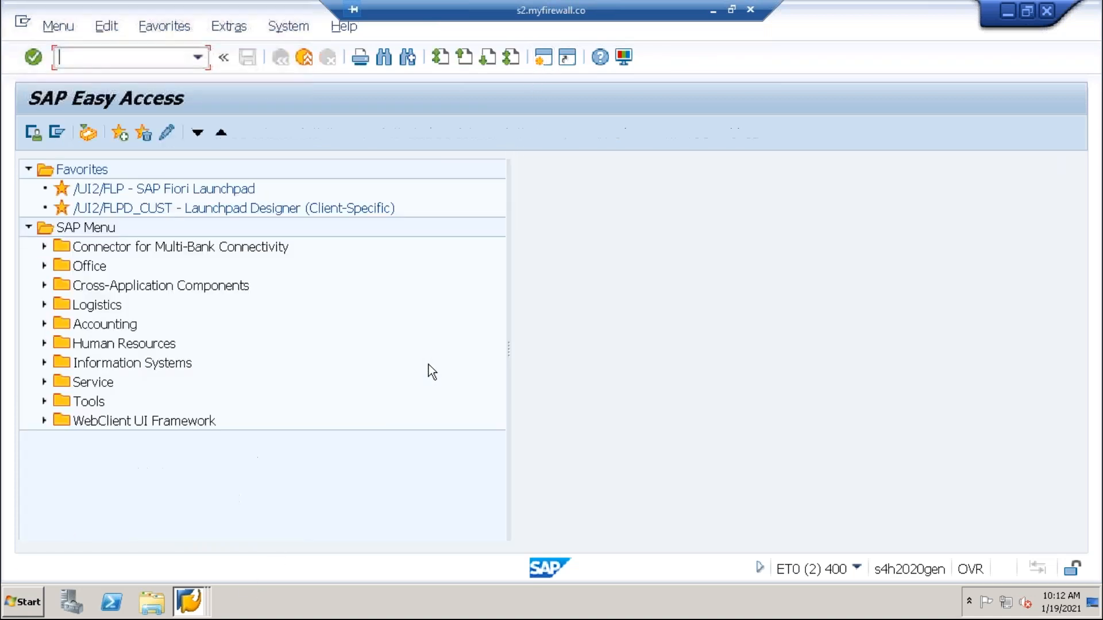
{"action": "left_click", "coordinate": [198, 58]}
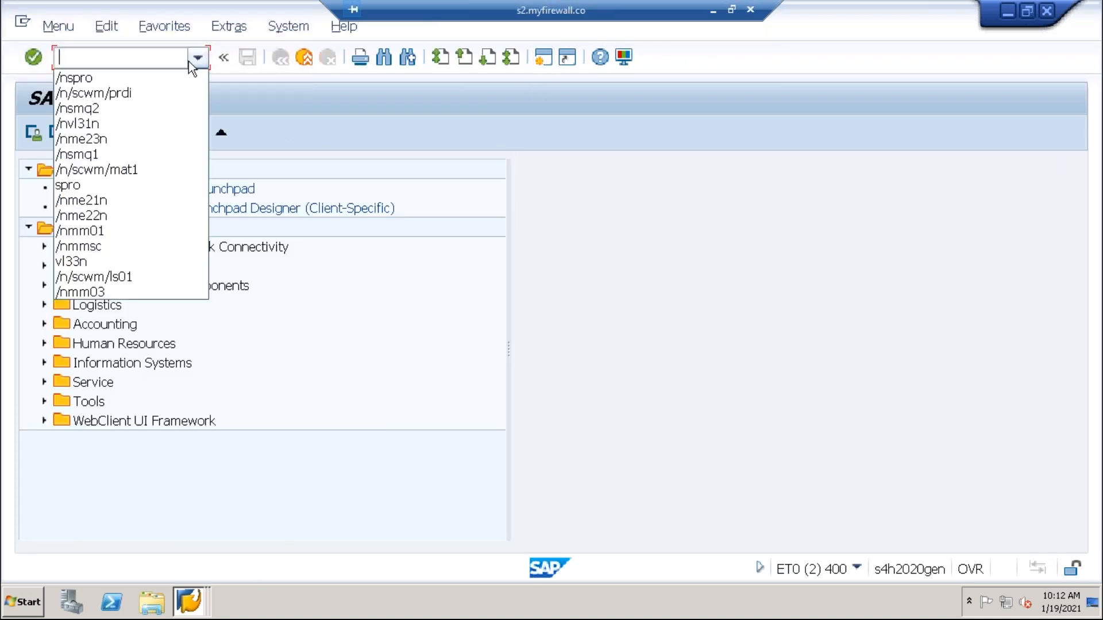
{"action": "left_click", "coordinate": [141, 93]}
{"action": "left_click", "coordinate": [147, 58]}
{"action": "key", "text": "BackSpace"}
{"action": "key", "text": "BackSpace"}
{"action": "key", "text": "BackSpace"}
{"action": "key", "text": "BackSpace"}
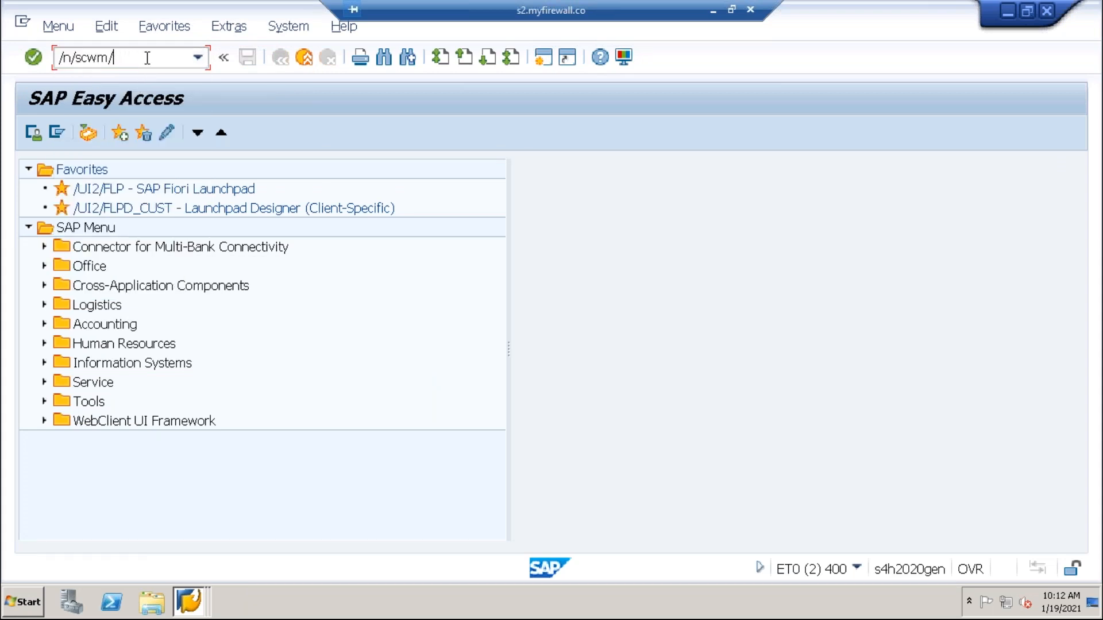
{"action": "type", "text": "ls01"}
{"action": "key", "text": "Return"}
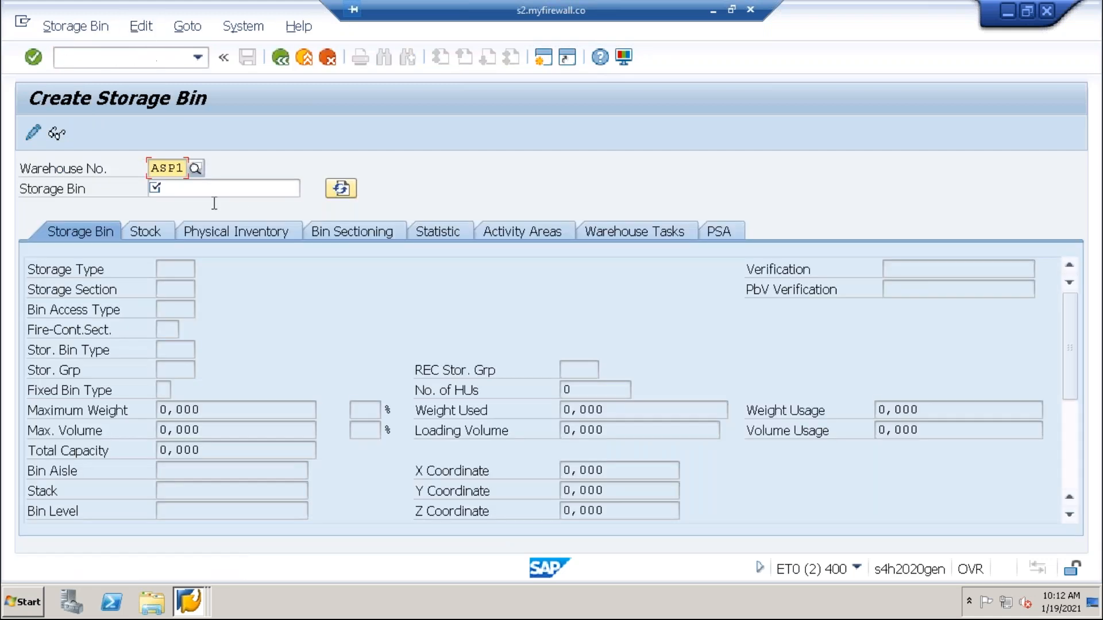
{"action": "left_click", "coordinate": [281, 58]}
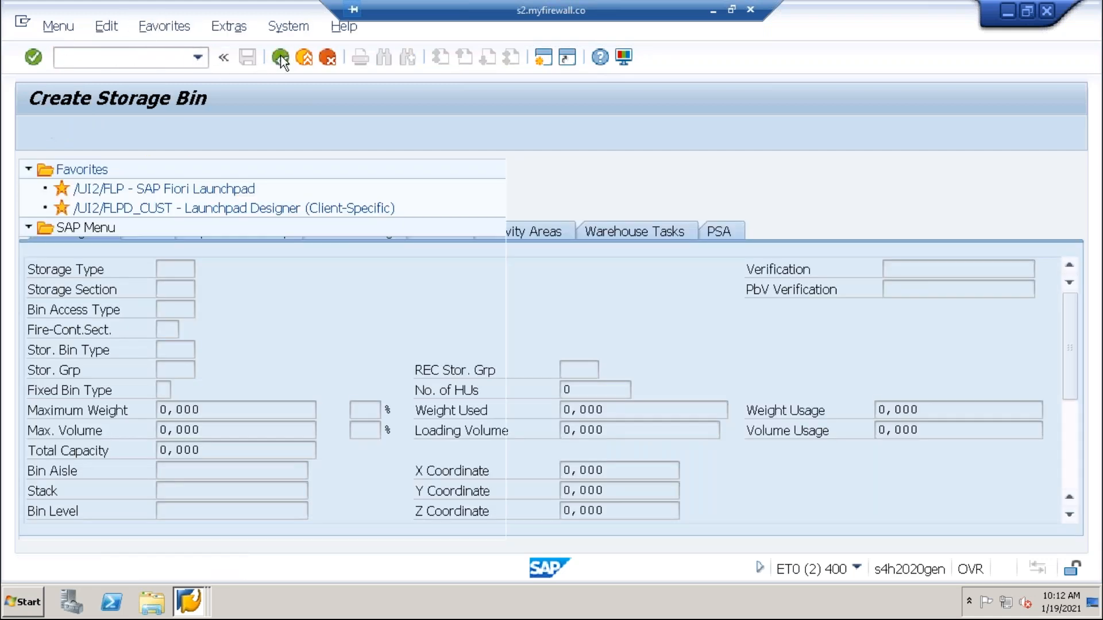
- Run transaction /n/scwm/ls10 to open the storage bin generation list
{"action": "left_click", "coordinate": [198, 58]}
{"action": "left_click", "coordinate": [140, 77]}
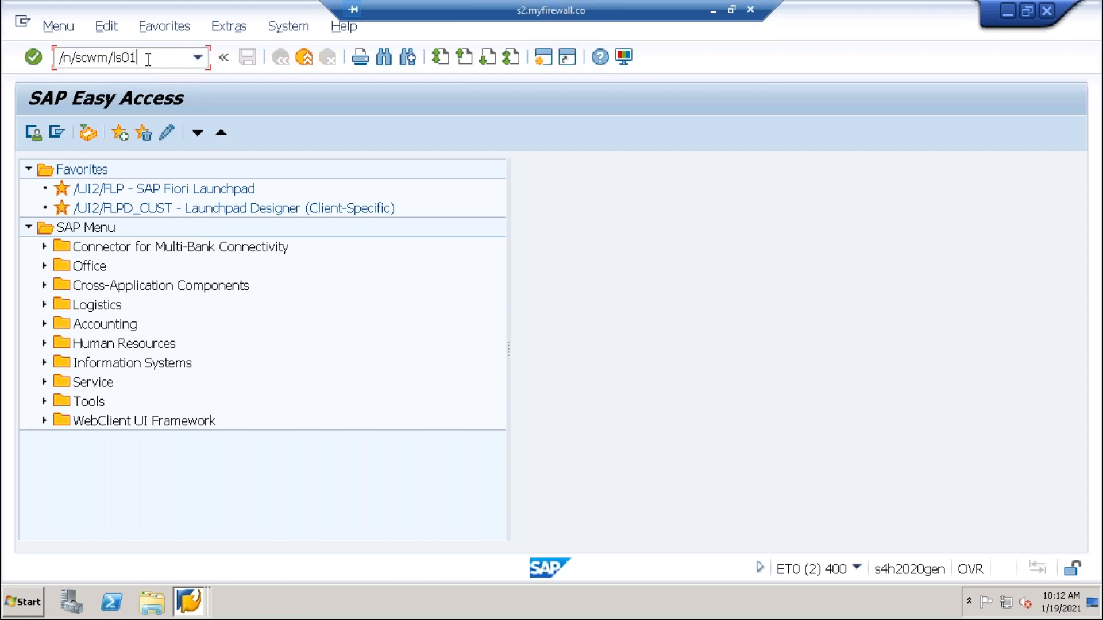
{"action": "key", "text": "BackSpace"}
{"action": "key", "text": "BackSpace"}
{"action": "type", "text": "10"}
{"action": "key", "text": "Return"}
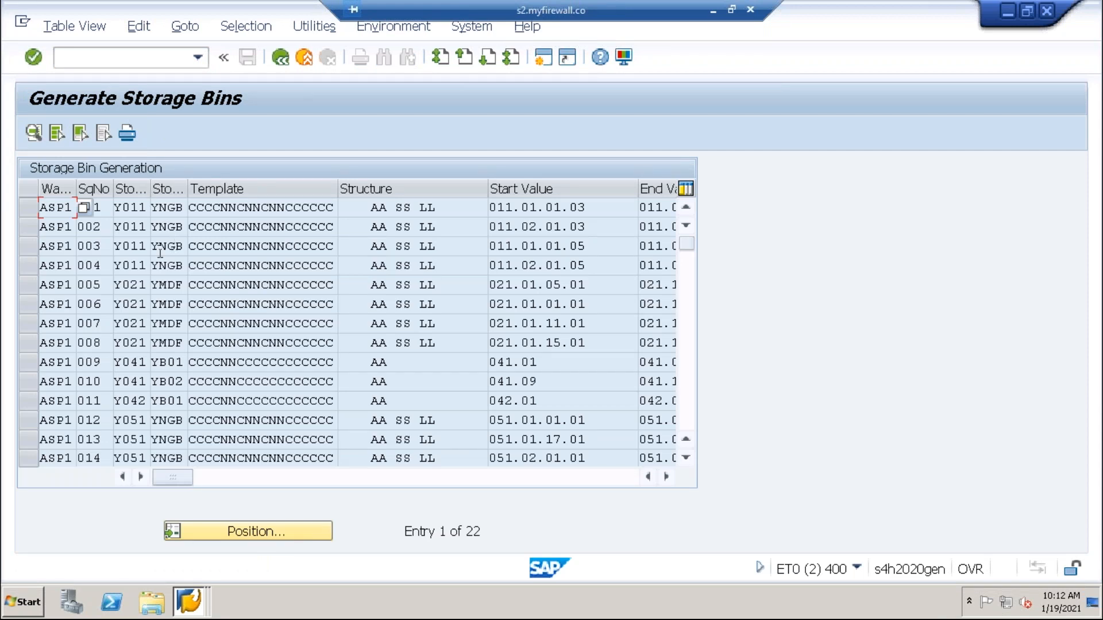
- Open the bin generation details of sequence 021 for storage type 002A and review its bin definition and additional data
{"action": "left_click", "coordinate": [249, 530]}
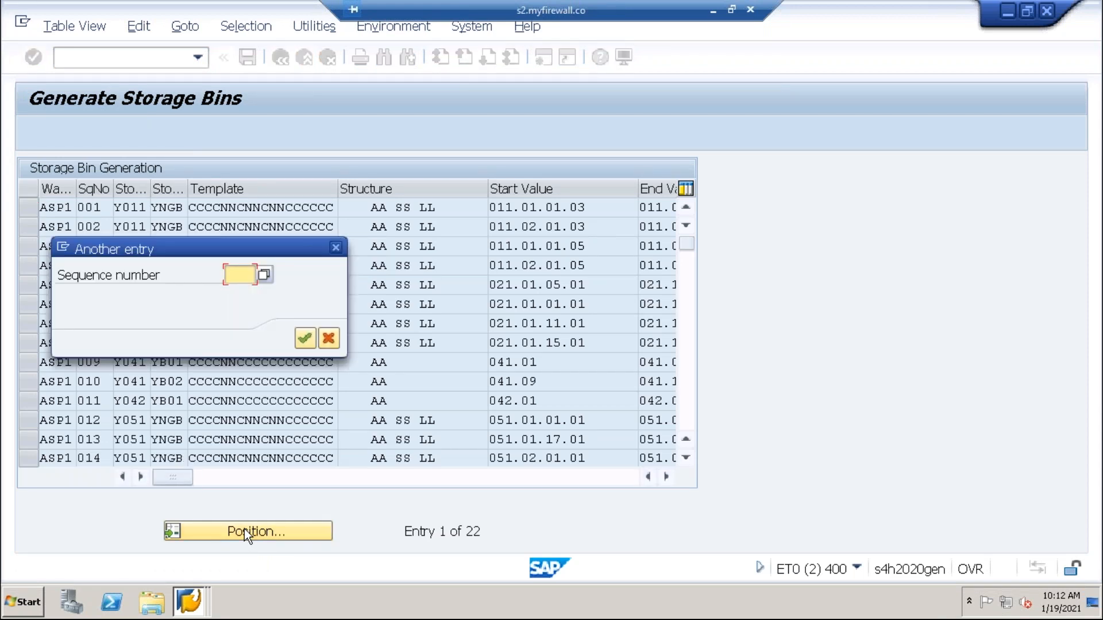
{"action": "left_click", "coordinate": [327, 339]}
{"action": "left_click", "coordinate": [62, 456]}
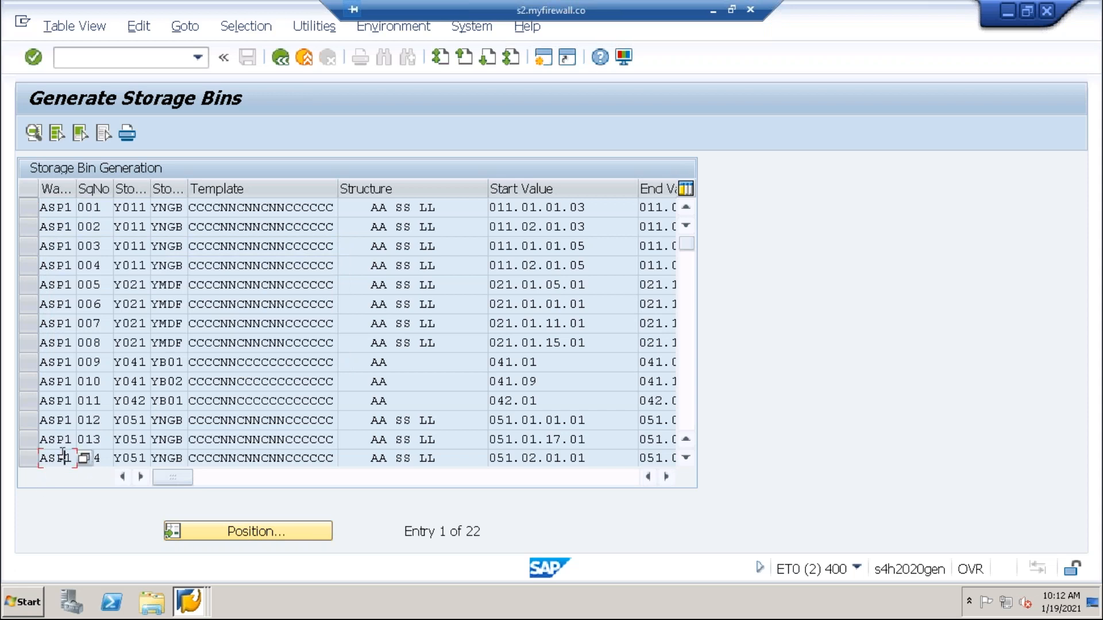
{"action": "key", "text": "Page_Down"}
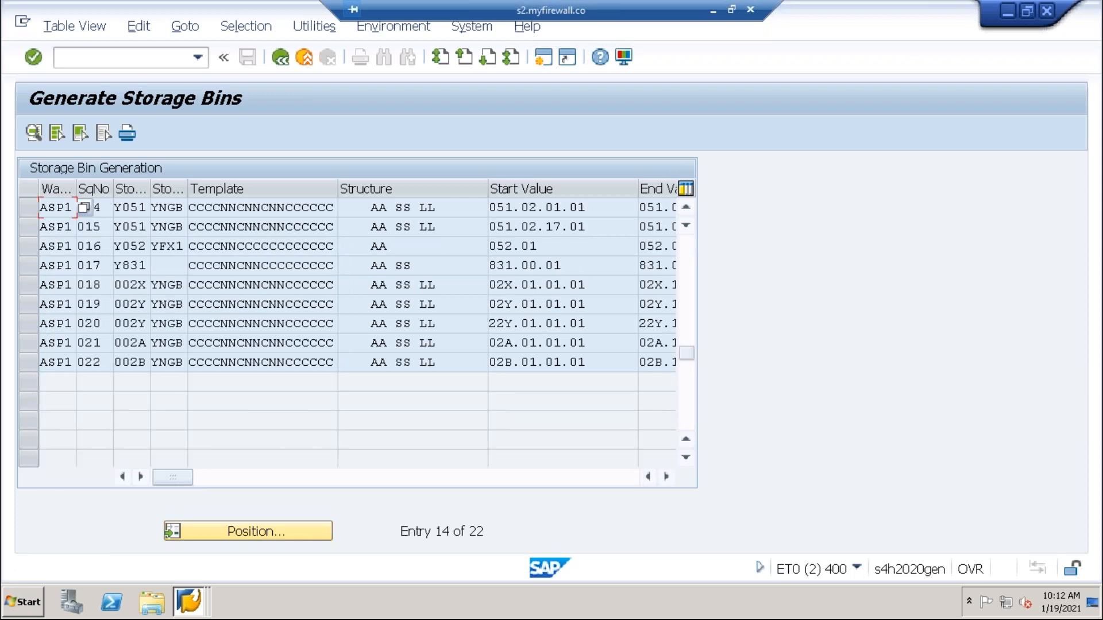
{"action": "left_click", "coordinate": [30, 343]}
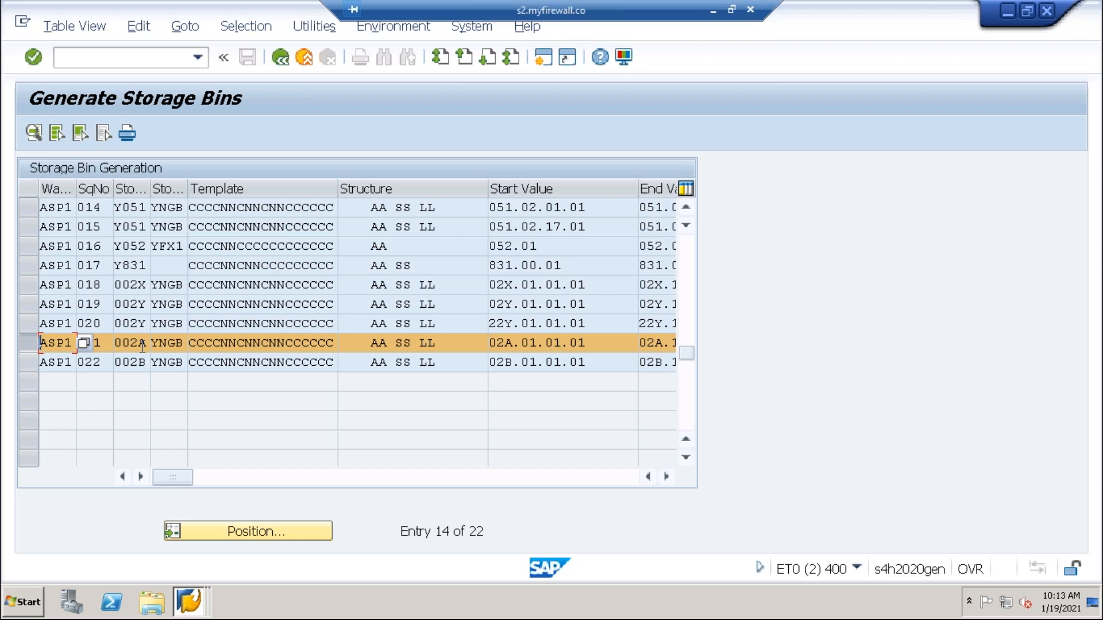
{"action": "left_click", "coordinate": [34, 134]}
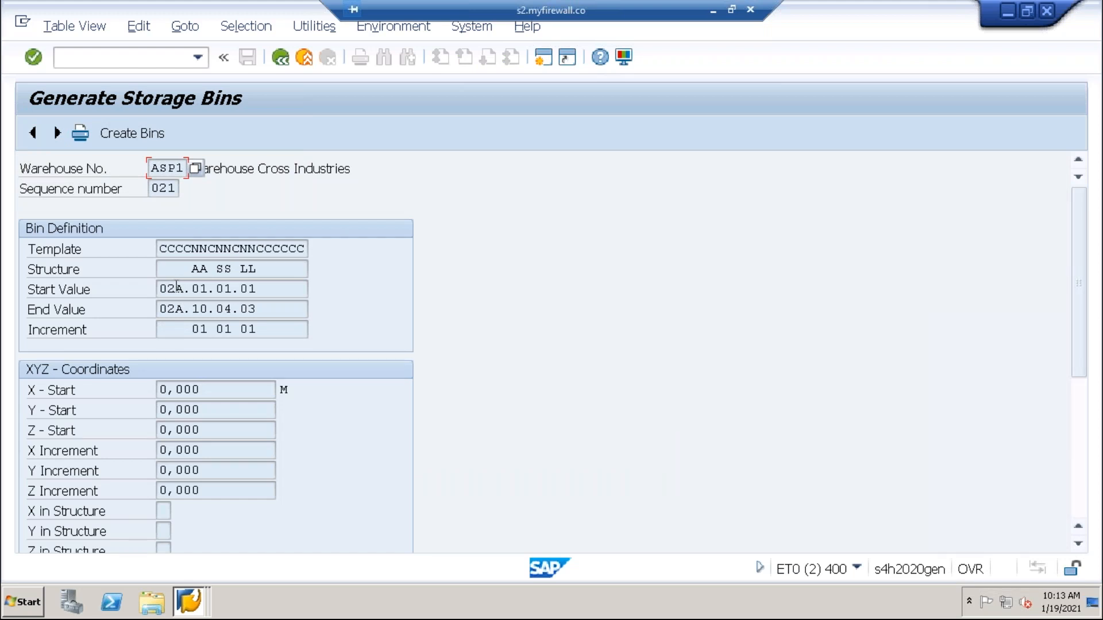
{"action": "scroll", "coordinate": [177, 294], "scroll_direction": "down", "scroll_amount": 4}
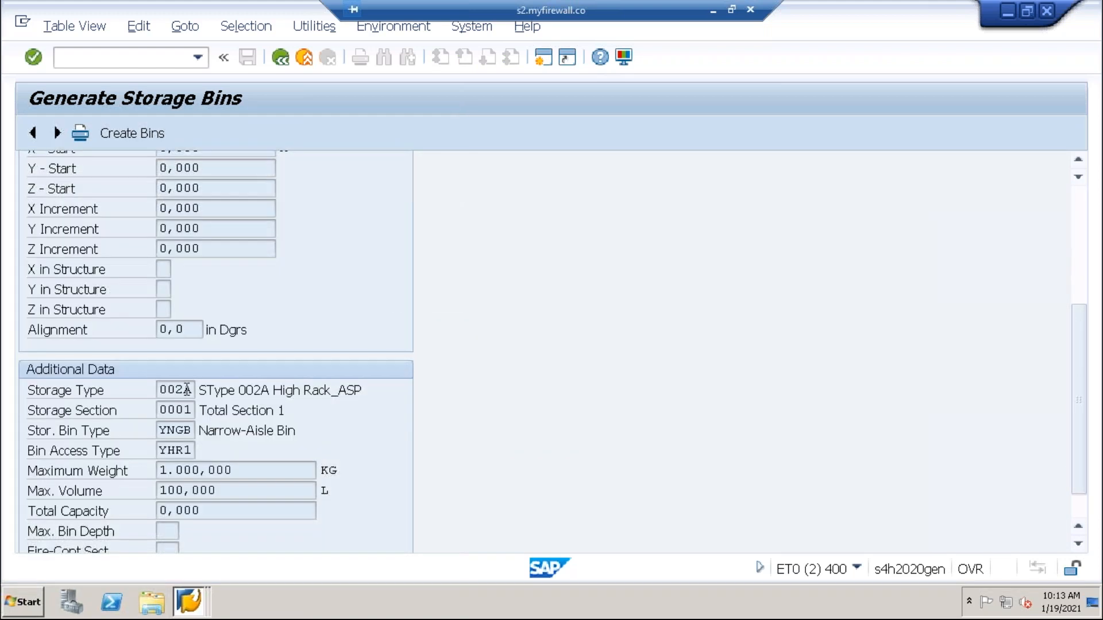
{"action": "scroll", "coordinate": [392, 316], "scroll_direction": "up", "scroll_amount": 4}
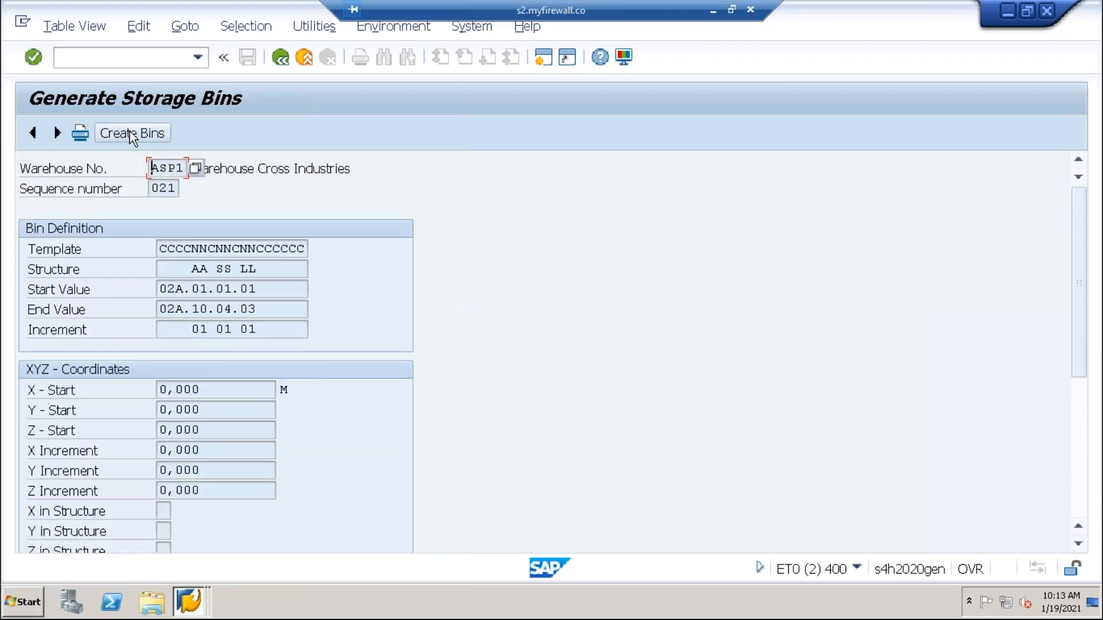
- Create the storage bins for sequence 021 of storage type 002A, confirm the creation and return to the generation list
{"action": "left_click", "coordinate": [132, 133]}
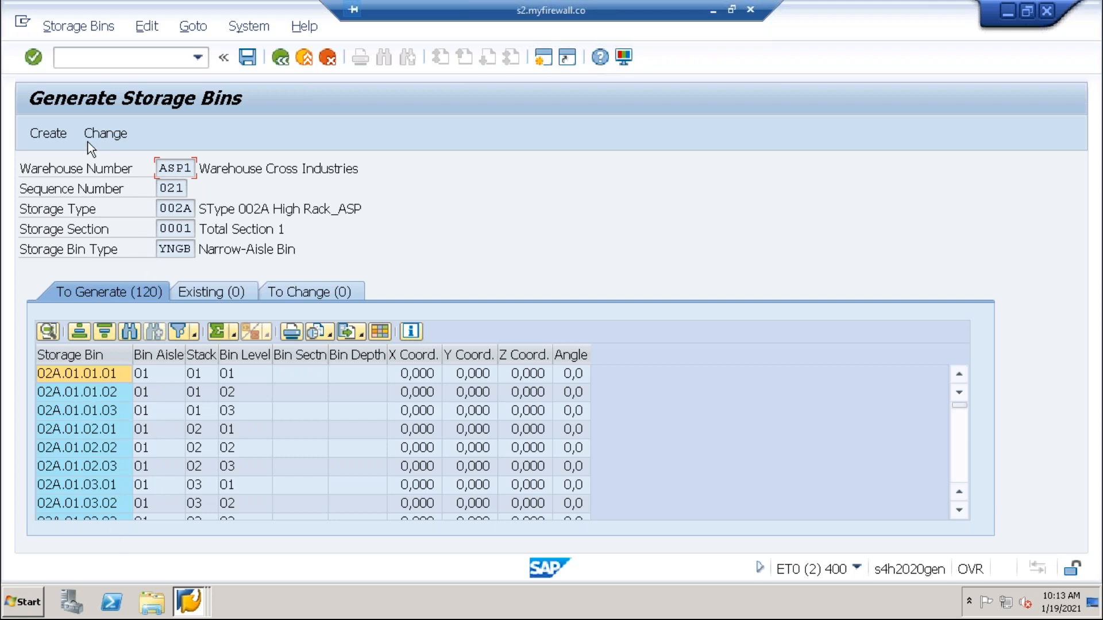
{"action": "left_click", "coordinate": [49, 132]}
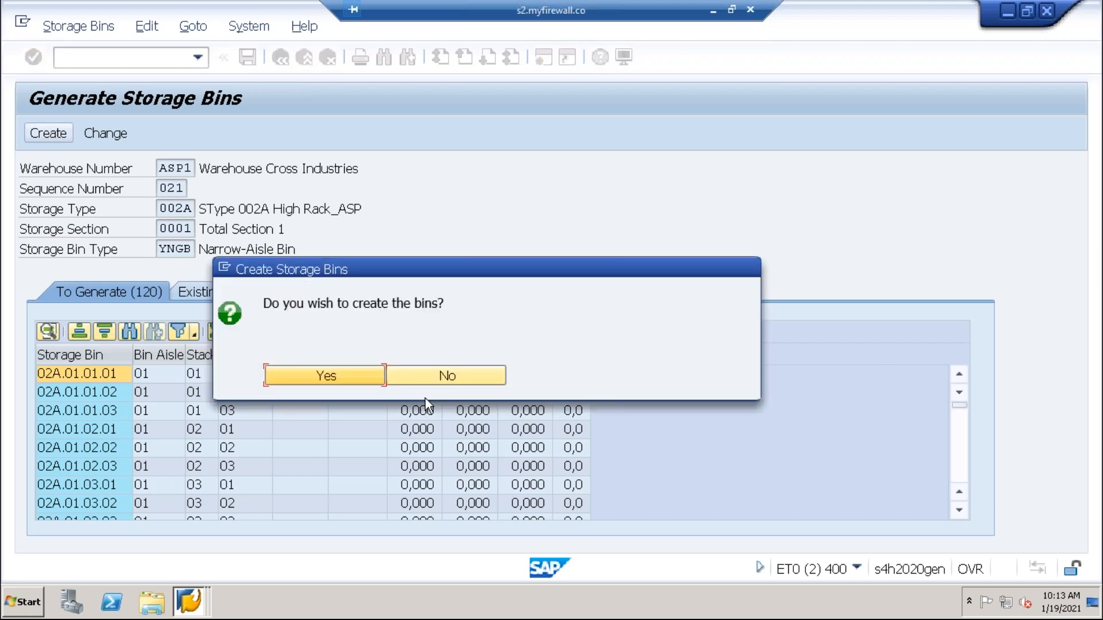
{"action": "left_click", "coordinate": [324, 373]}
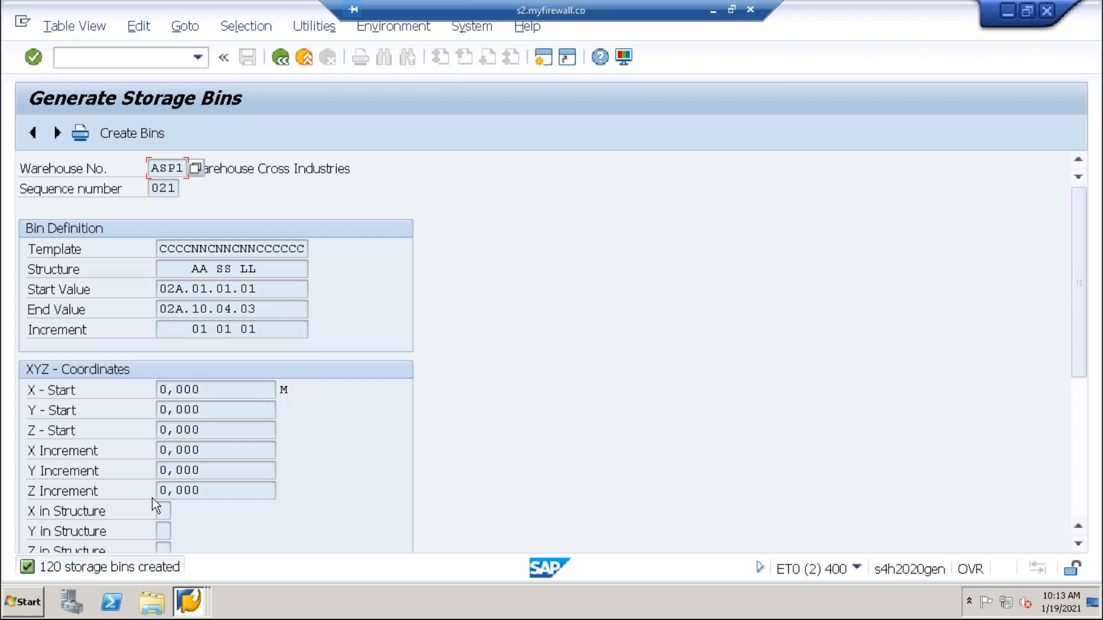
{"action": "left_click", "coordinate": [283, 57]}
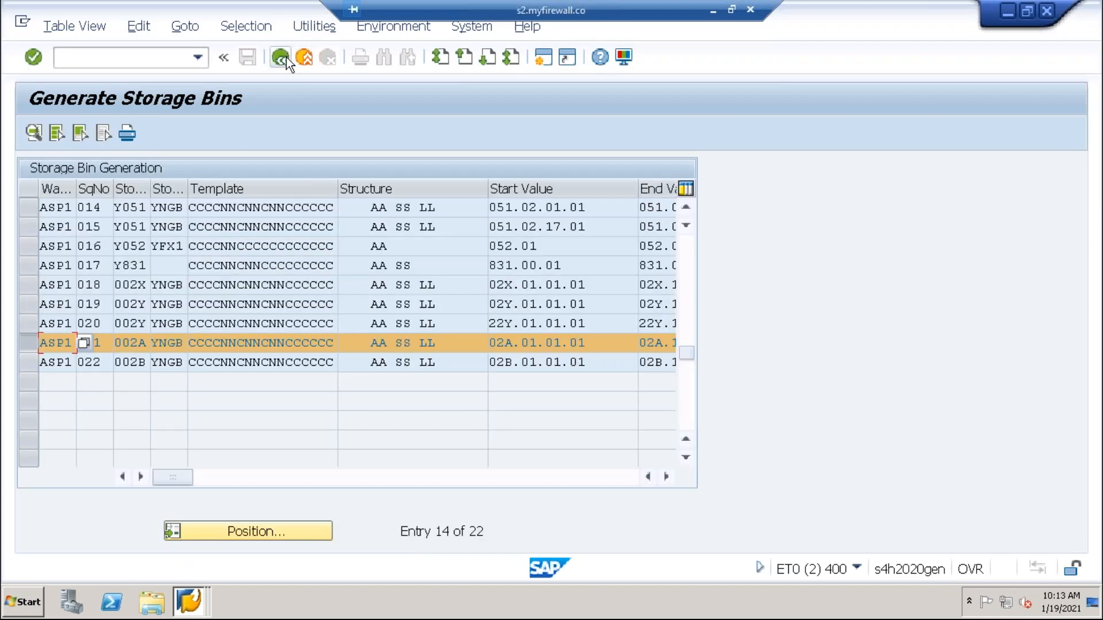
- Create the storage bins for sequence 022 of storage type 002B, confirm the creation and return to SAP Easy Access
{"action": "left_click", "coordinate": [31, 339]}
{"action": "left_click", "coordinate": [28, 360]}
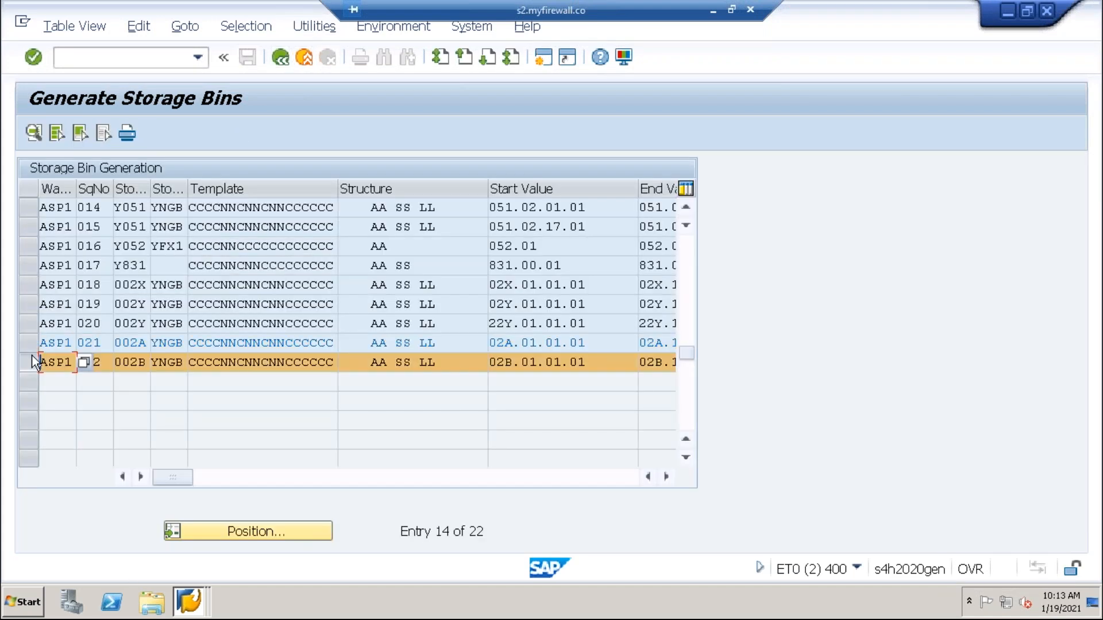
{"action": "left_click", "coordinate": [37, 133]}
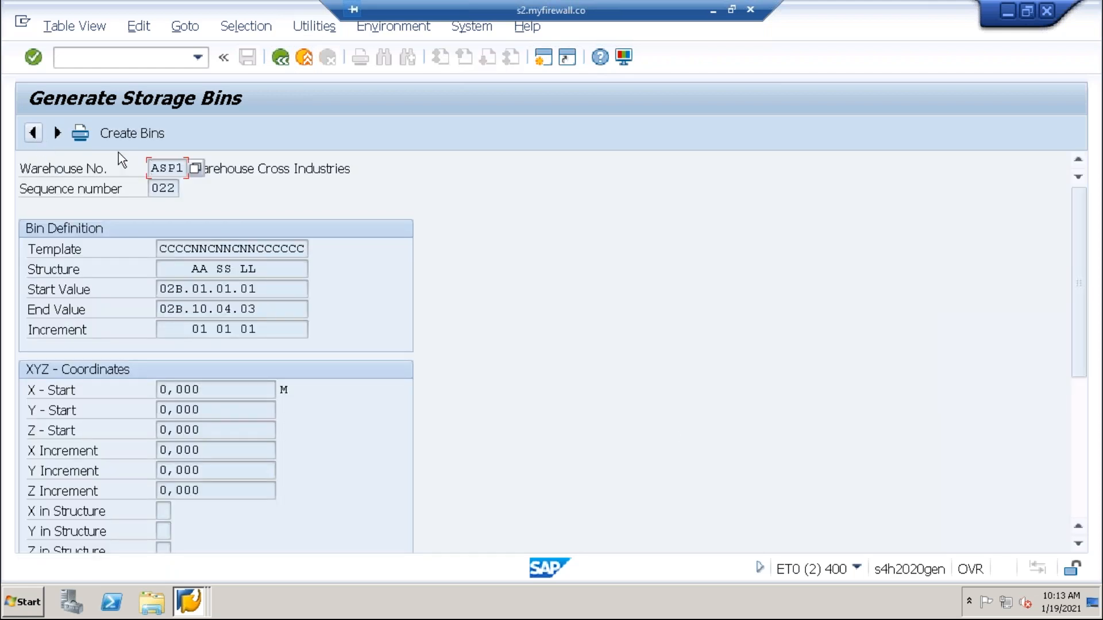
{"action": "left_click", "coordinate": [137, 132]}
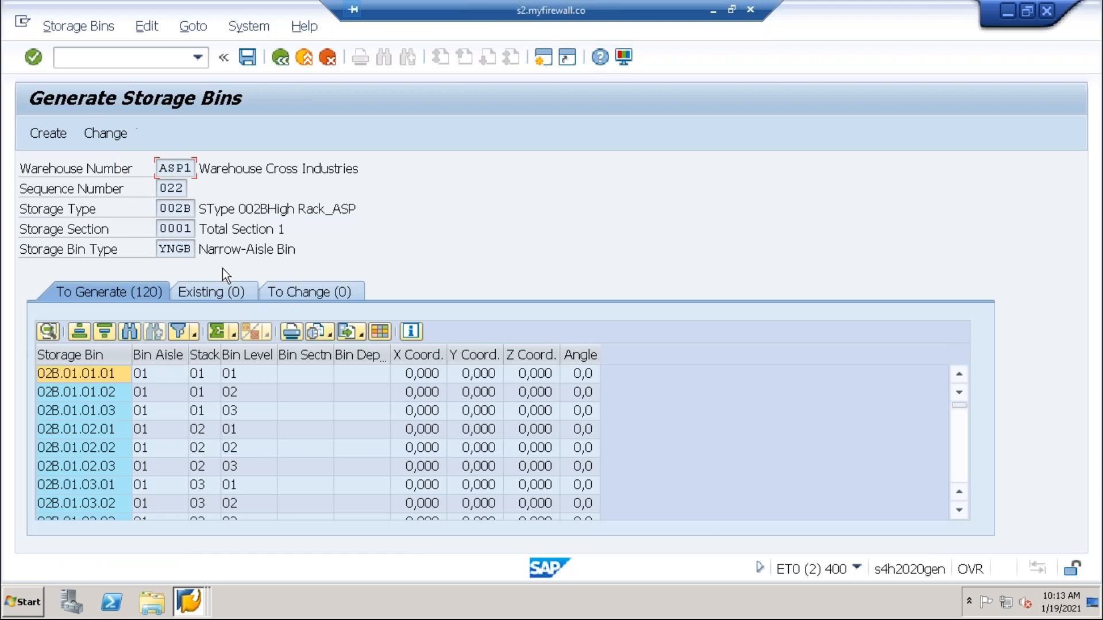
{"action": "left_click", "coordinate": [44, 134]}
{"action": "left_click", "coordinate": [325, 375]}
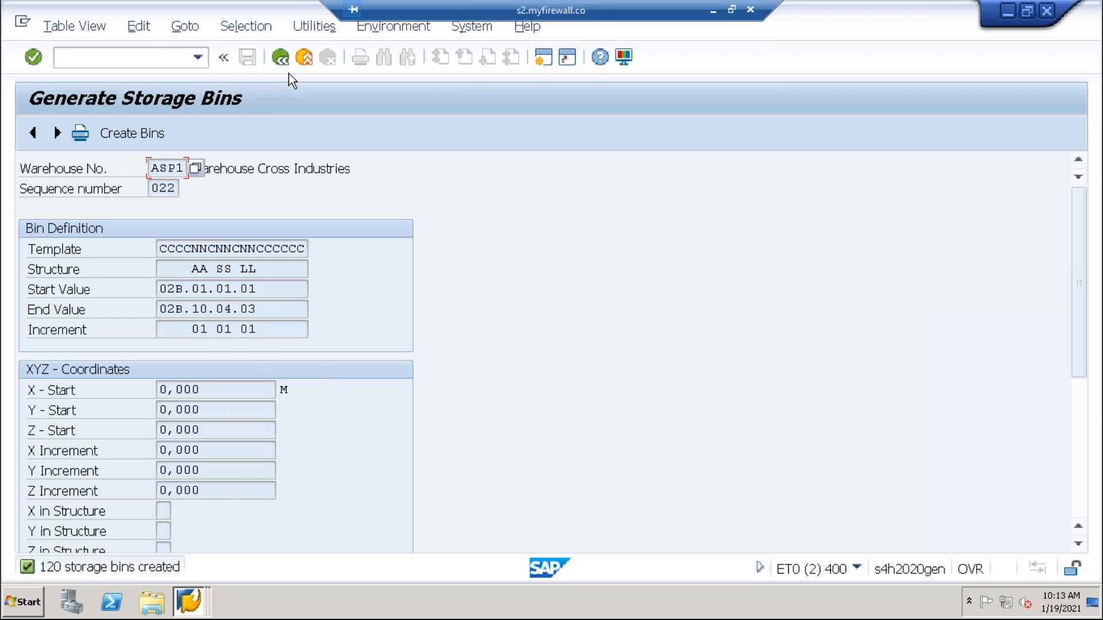
{"action": "left_click", "coordinate": [283, 60]}
{"action": "left_click", "coordinate": [281, 58]}
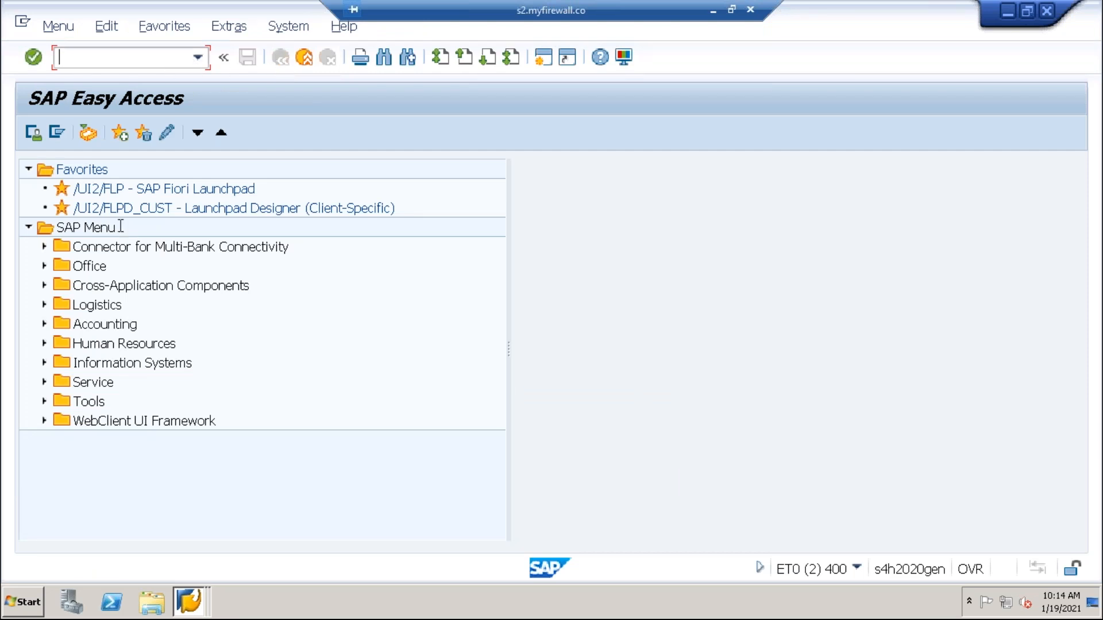
- Open the Sort Storage Bins transaction /SCWM/SBST from the Extended Warehouse Management storage bin master data
{"action": "left_click", "coordinate": [44, 305]}
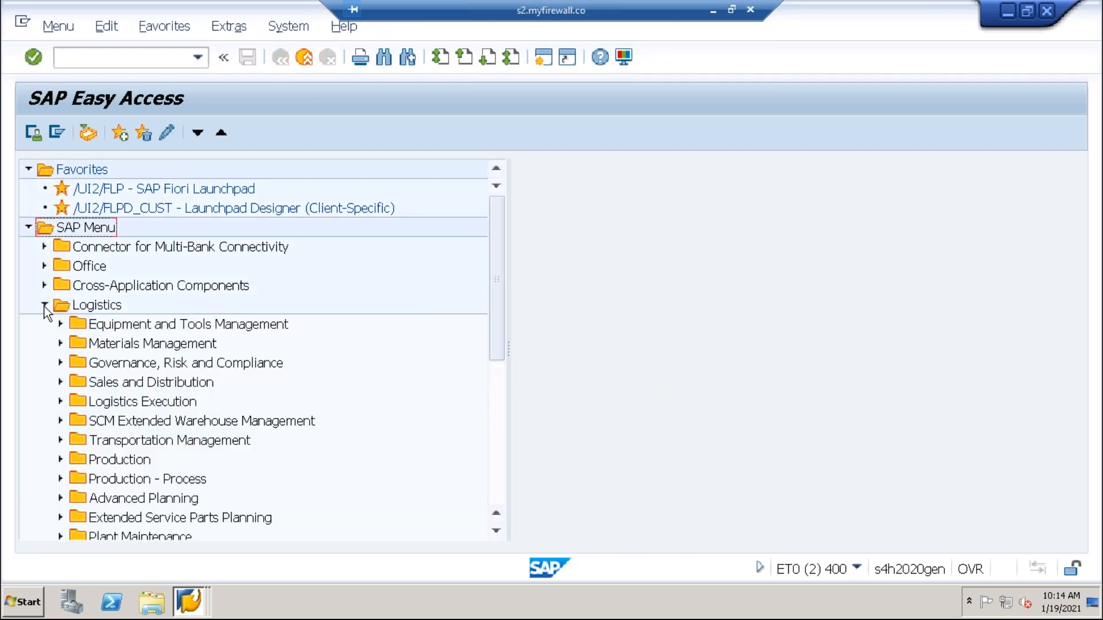
{"action": "left_click", "coordinate": [60, 422]}
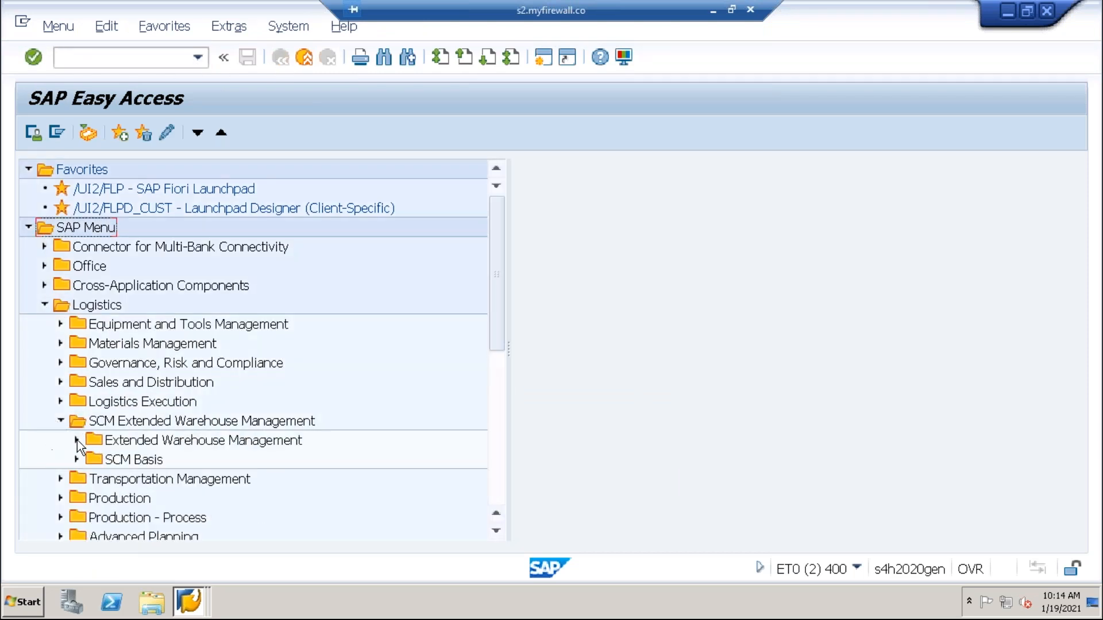
{"action": "left_click", "coordinate": [77, 440]}
{"action": "scroll", "coordinate": [58, 495], "scroll_direction": "down", "scroll_amount": 2}
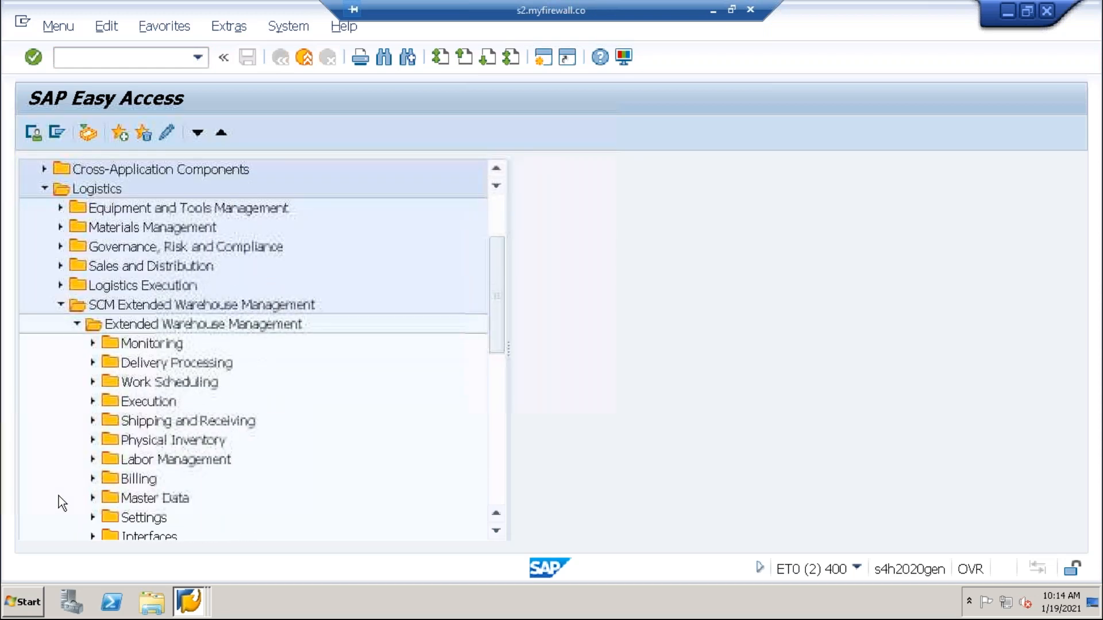
{"action": "scroll", "coordinate": [63, 491], "scroll_direction": "down", "scroll_amount": 2}
{"action": "left_click", "coordinate": [93, 459]}
{"action": "scroll", "coordinate": [65, 403], "scroll_direction": "down", "scroll_amount": 2}
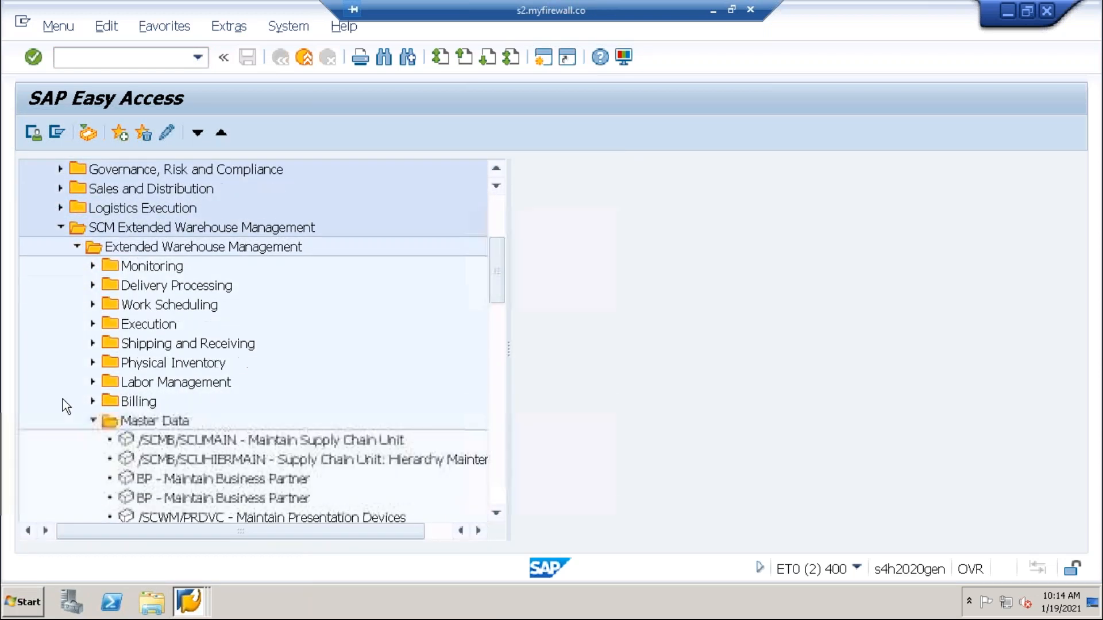
{"action": "scroll", "coordinate": [63, 399], "scroll_direction": "down", "scroll_amount": 7}
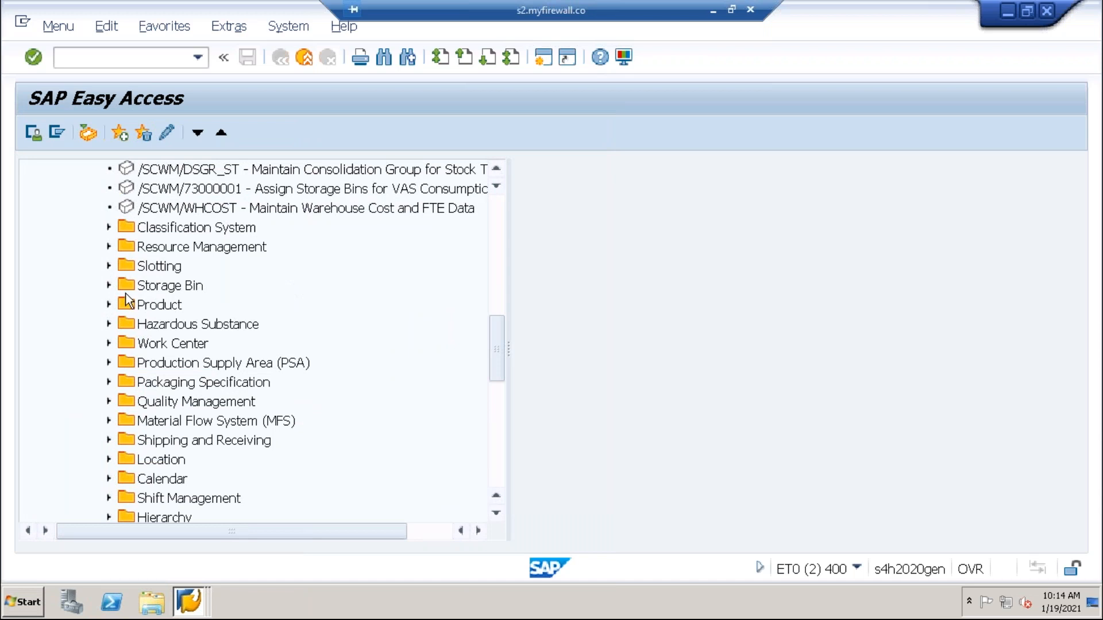
{"action": "left_click", "coordinate": [108, 285]}
{"action": "left_click", "coordinate": [216, 383]}
{"action": "left_click", "coordinate": [216, 402]}
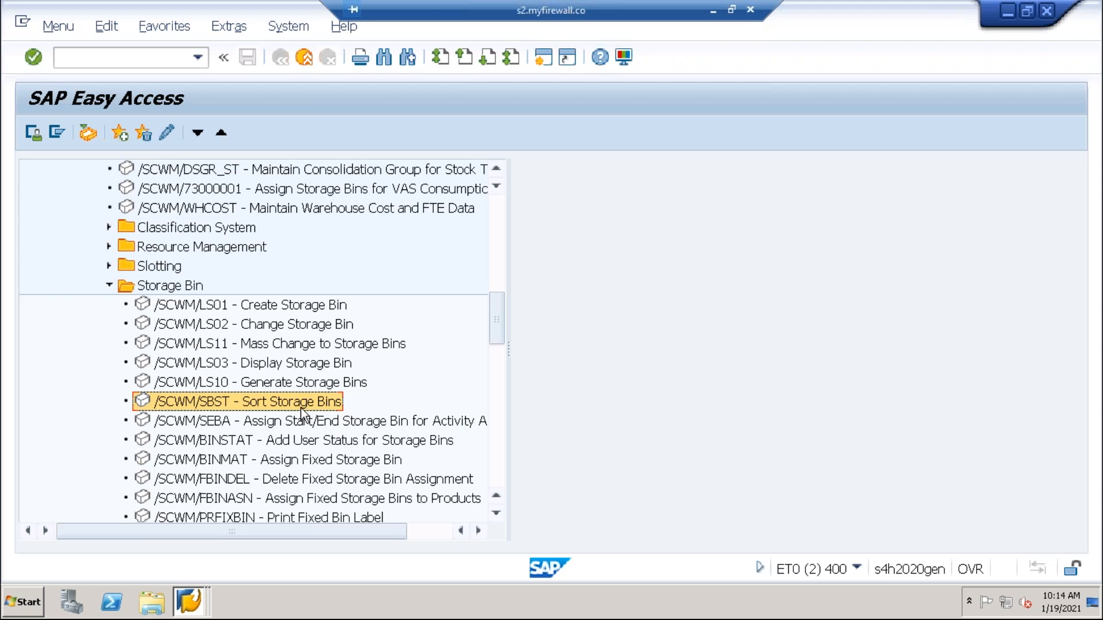
{"action": "double_click", "coordinate": [282, 405]}
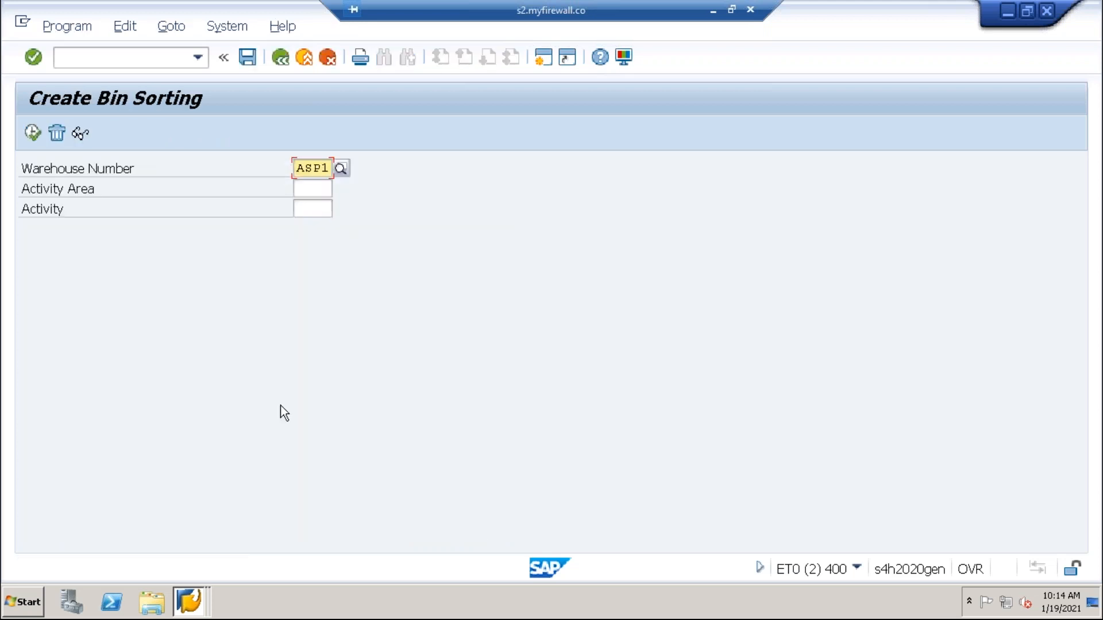
- Simulate the bin sorting for activity area AA2A in warehouse ASP1 with no activity specified, and select the Sort Seq. column
{"action": "left_click", "coordinate": [317, 190]}
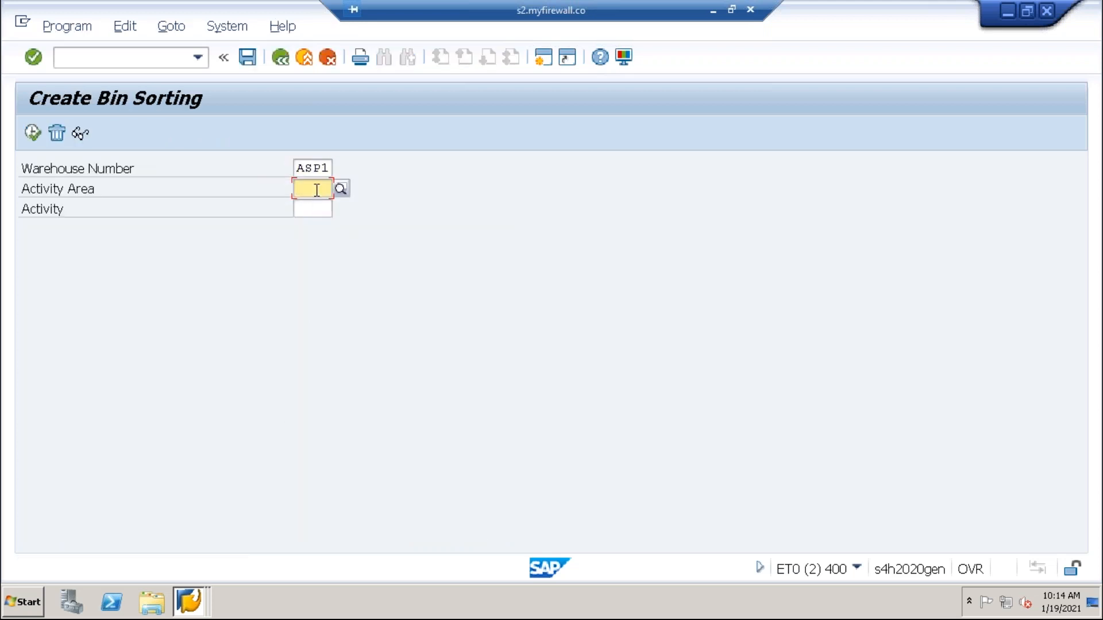
{"action": "type", "text": "aa2a"}
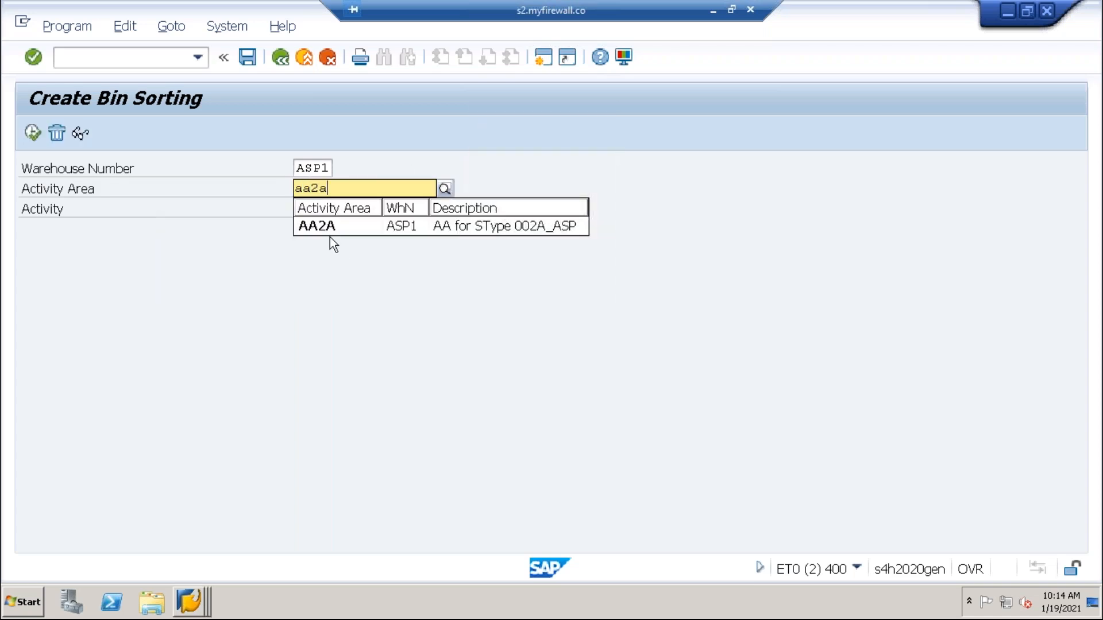
{"action": "key", "text": "Return"}
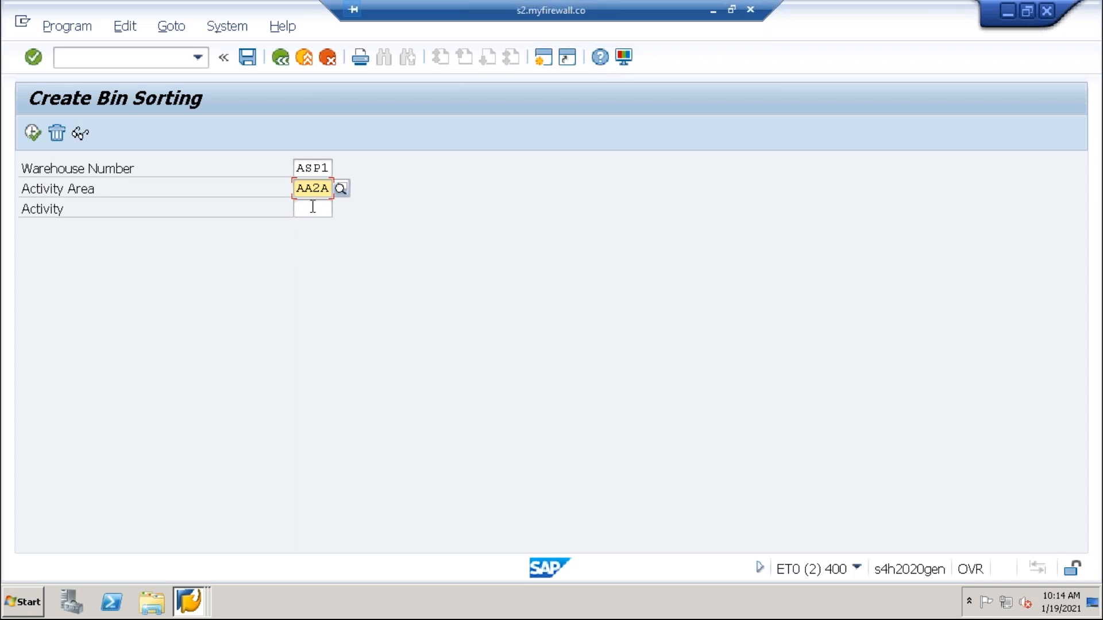
{"action": "left_click", "coordinate": [85, 136]}
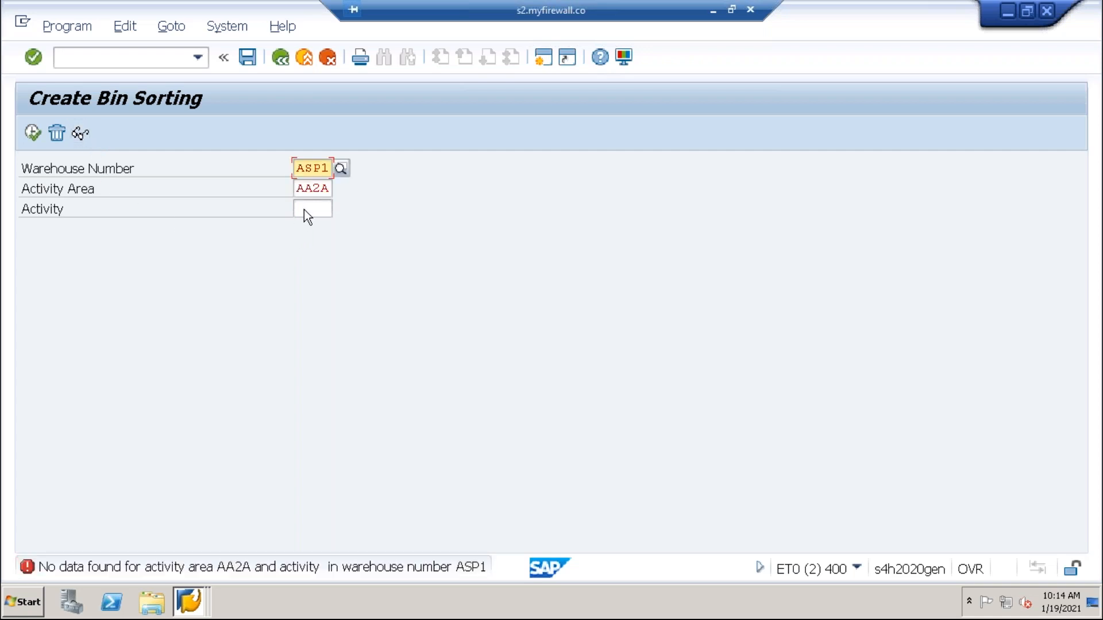
{"action": "left_click", "coordinate": [36, 133]}
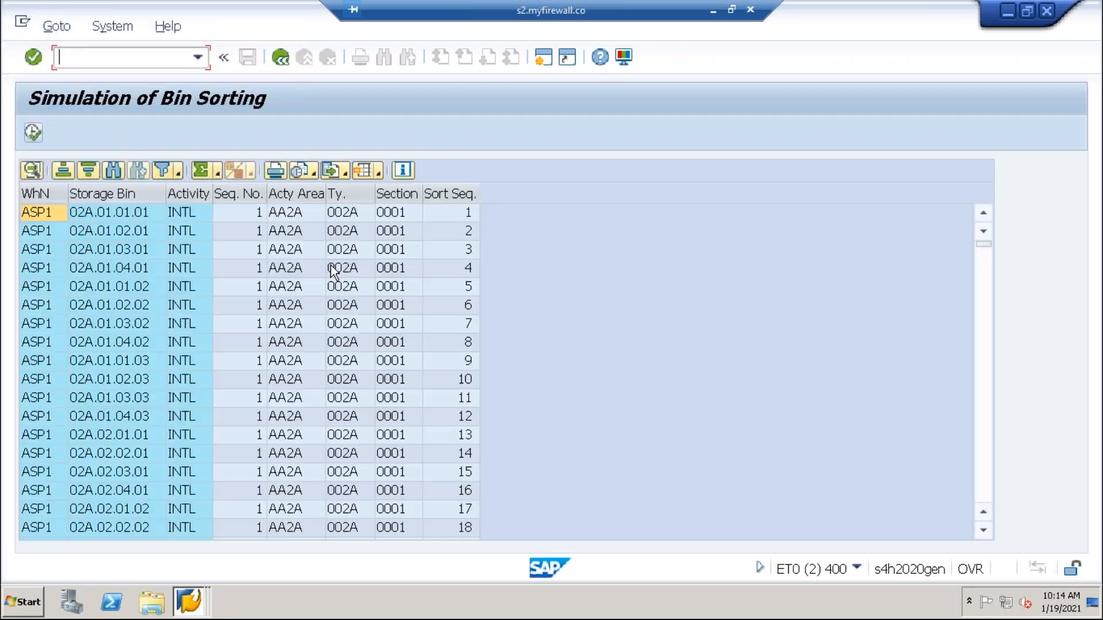
{"action": "left_click", "coordinate": [455, 192]}
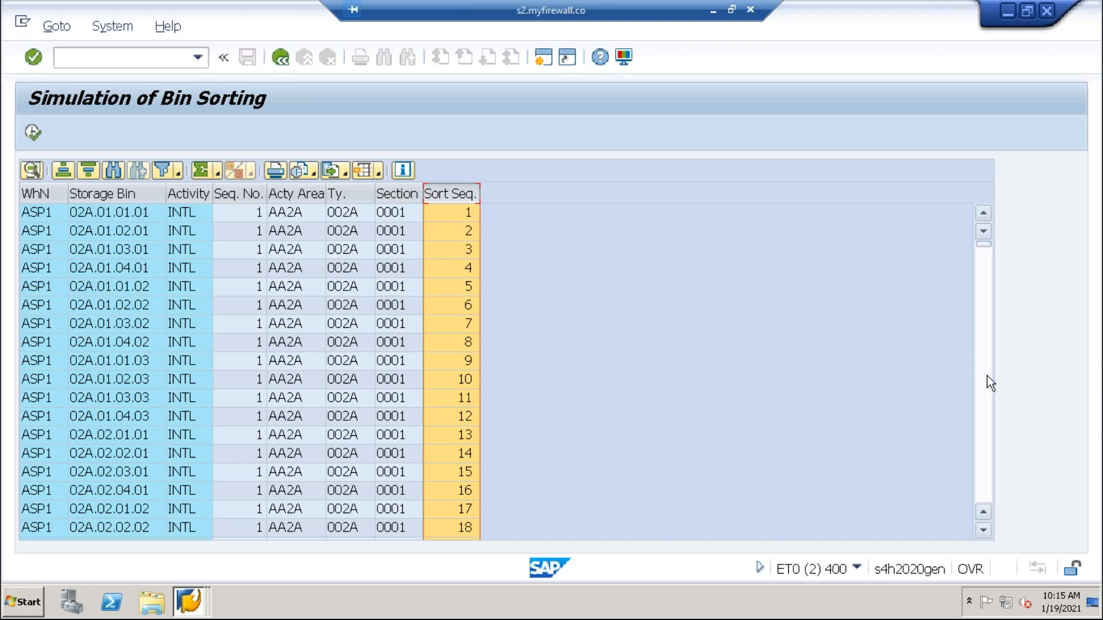
- Check the simulated sorting down to the PTWY activity rows, execute the bin sorting for activity area AA2A and return to the selection screen
{"action": "left_click_drag", "start_coordinate": [988, 251], "coordinate": [985, 378]}
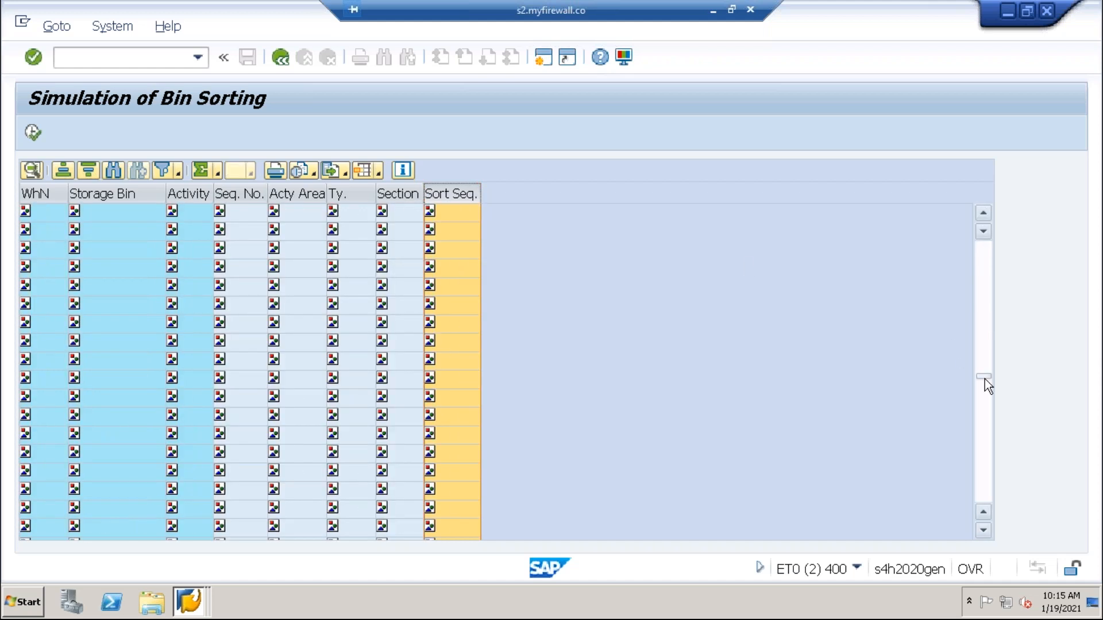
{"action": "scroll", "coordinate": [198, 232], "scroll_direction": "up", "scroll_amount": 6}
{"action": "scroll", "coordinate": [201, 232], "scroll_direction": "down", "scroll_amount": 3}
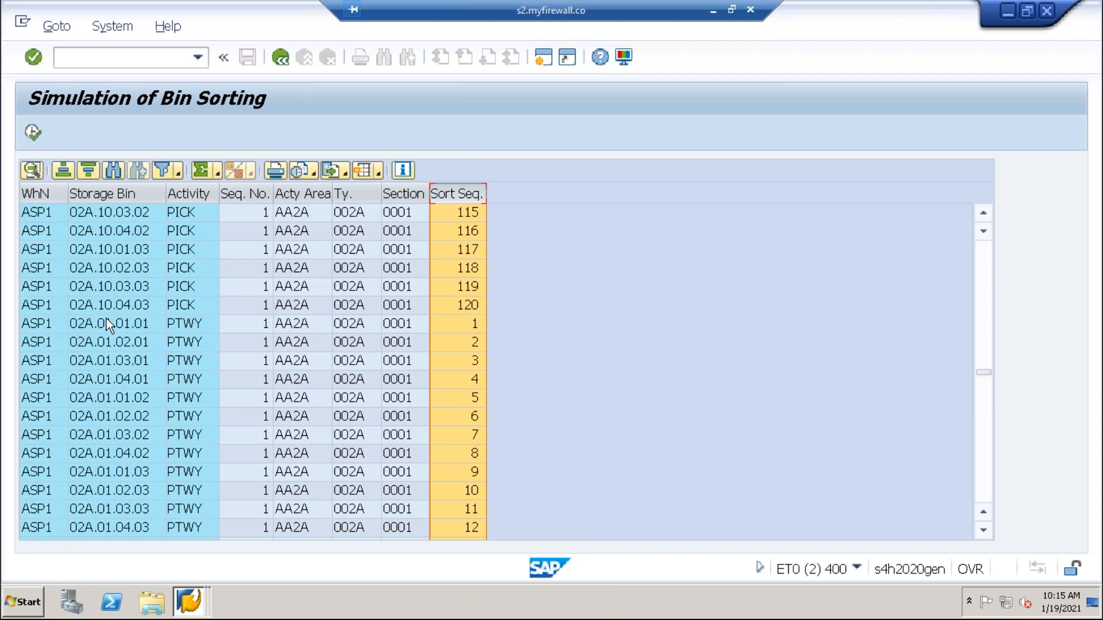
{"action": "left_click", "coordinate": [23, 326]}
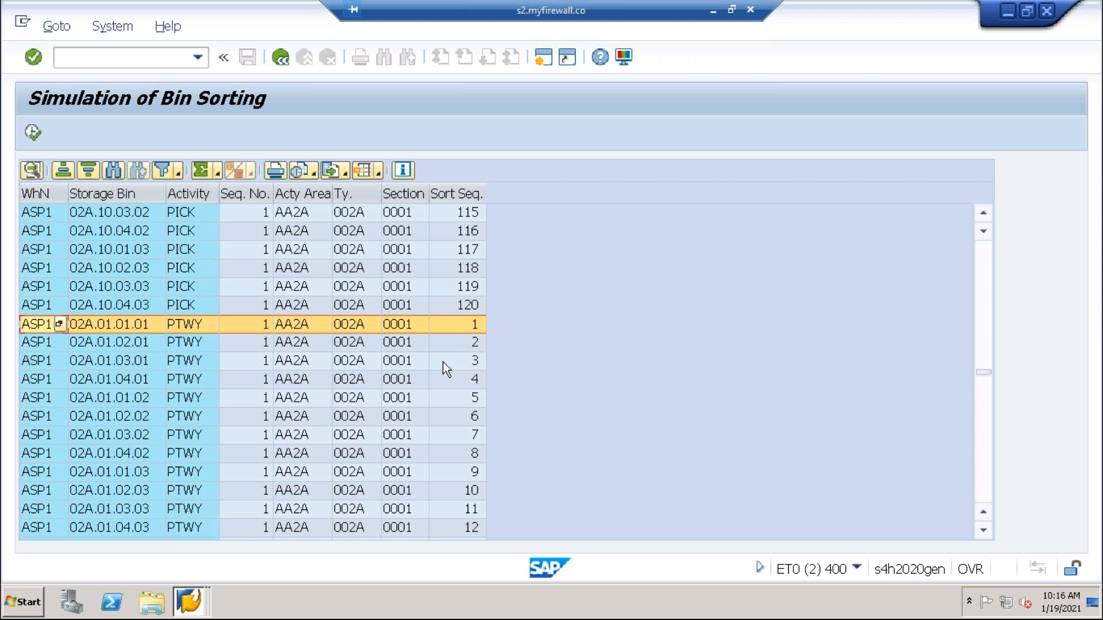
{"action": "left_click", "coordinate": [36, 135]}
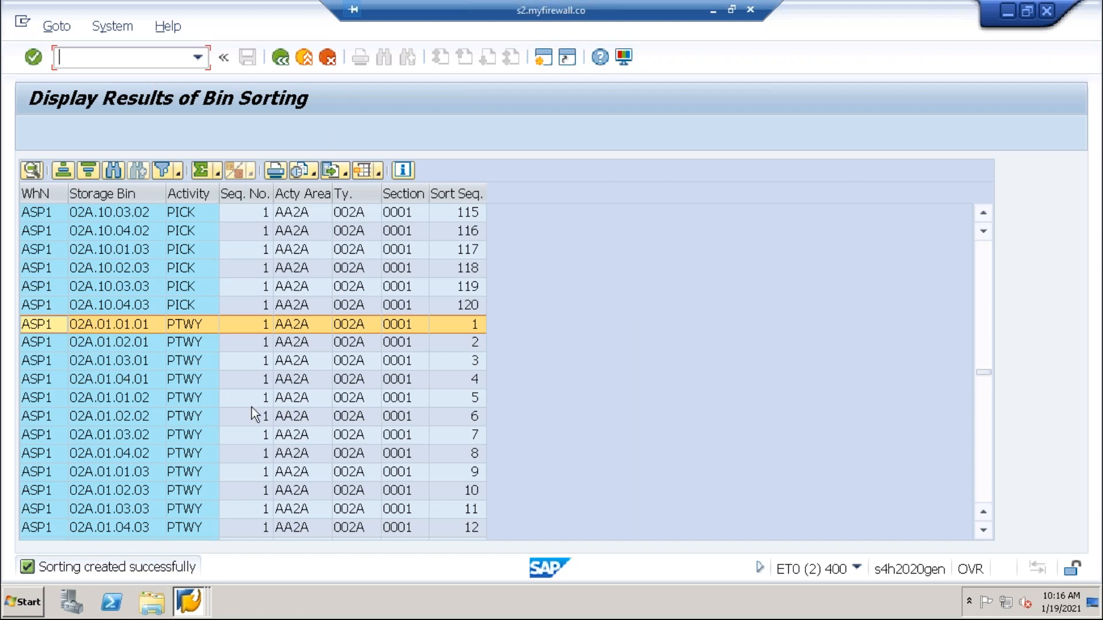
{"action": "left_click", "coordinate": [285, 57]}
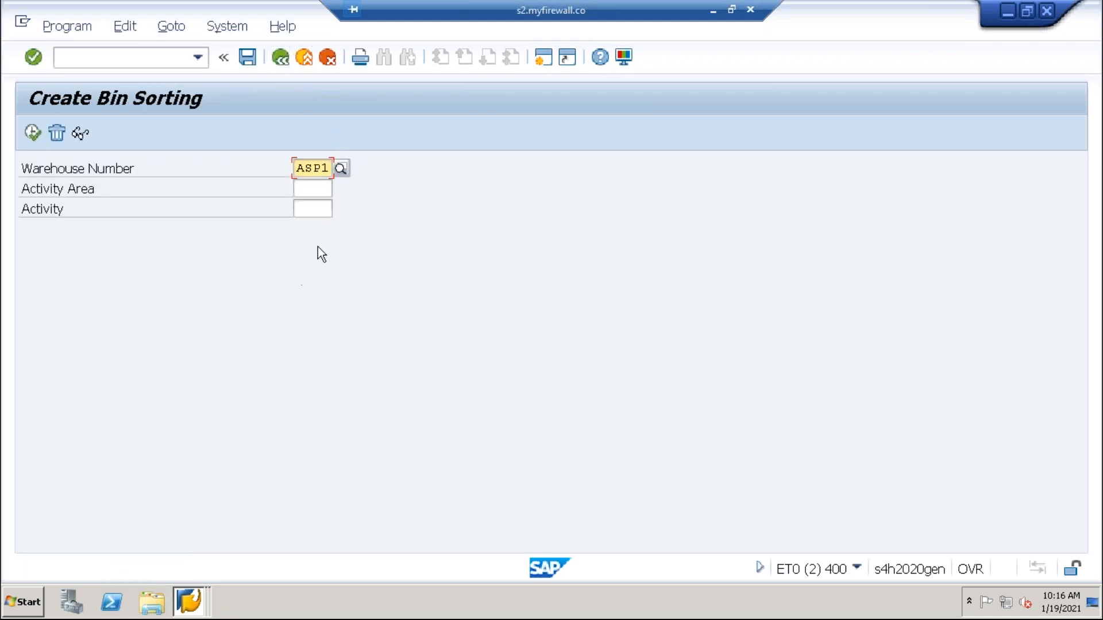
- Create the bin sorting for activity area AA2B in warehouse ASP1 with no activity specified, and return to the selection screen
{"action": "left_click", "coordinate": [303, 188]}
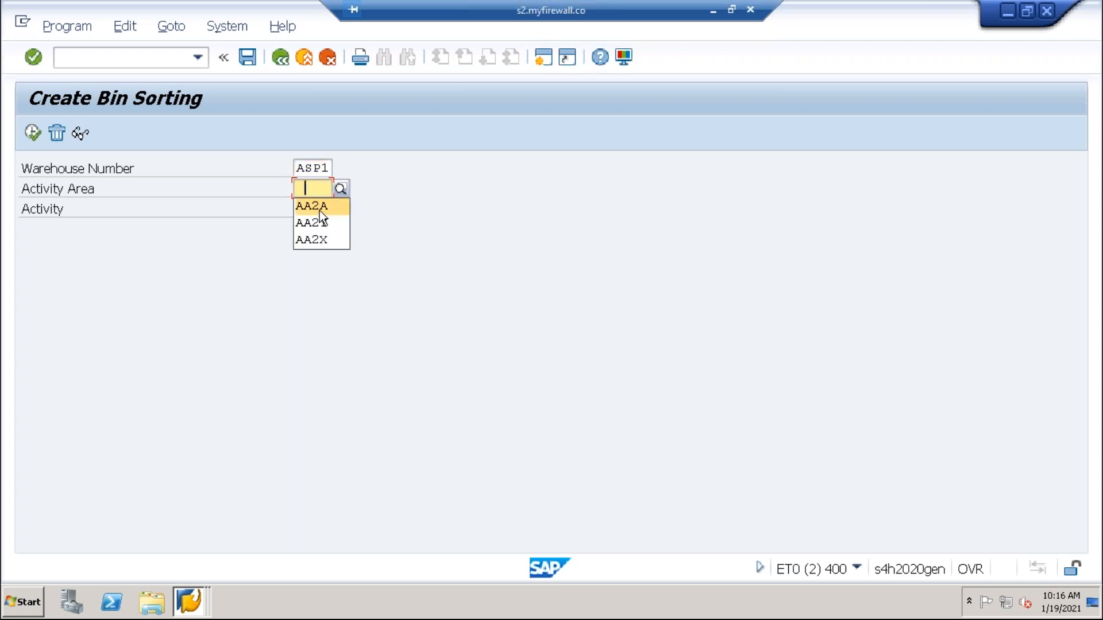
{"action": "left_click", "coordinate": [319, 209]}
{"action": "key", "text": "BackSpace"}
{"action": "type", "text": "B"}
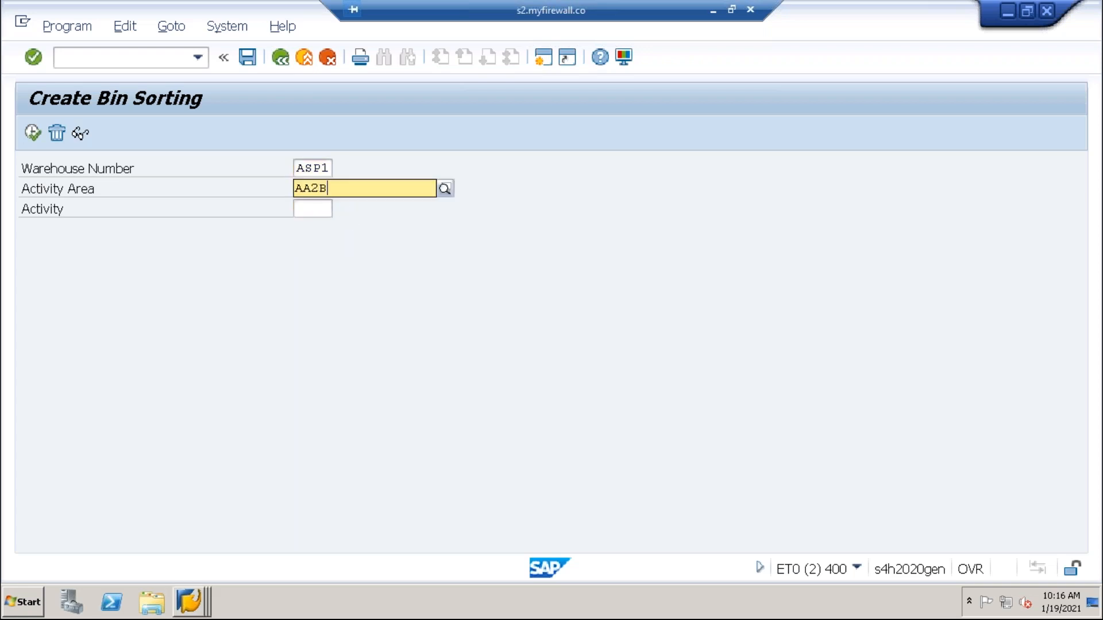
{"action": "left_click", "coordinate": [310, 227]}
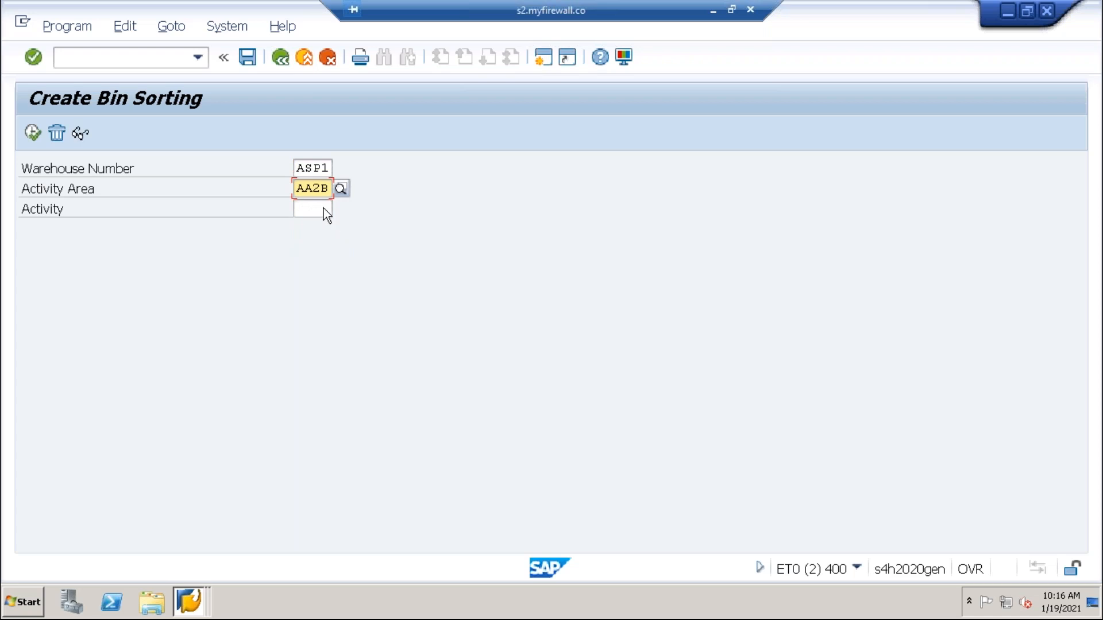
{"action": "left_click", "coordinate": [33, 133]}
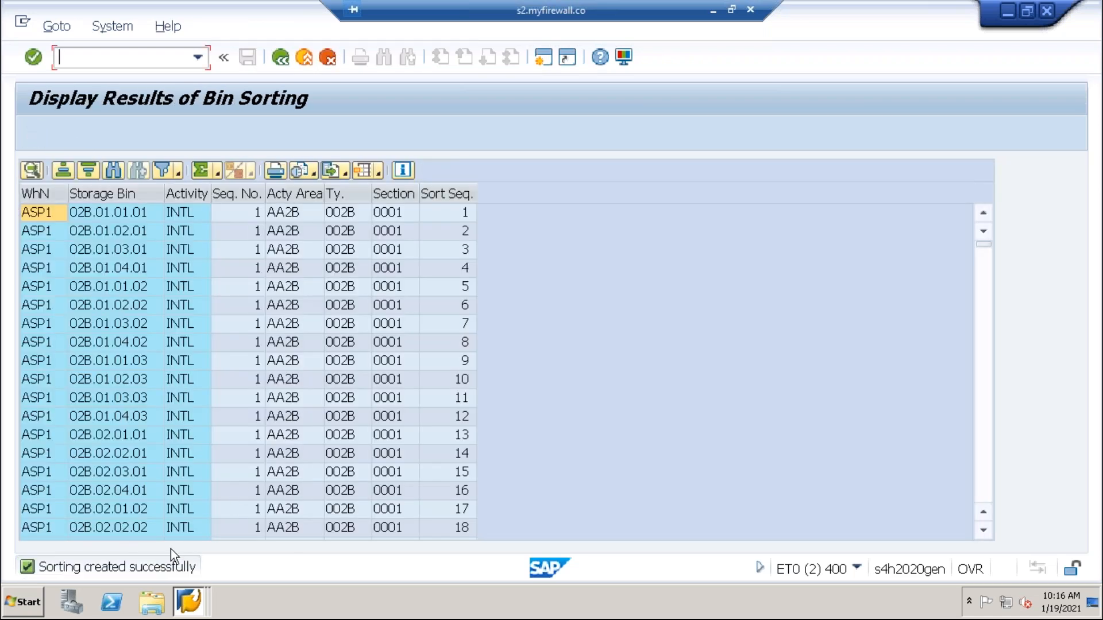
{"action": "left_click", "coordinate": [281, 58]}
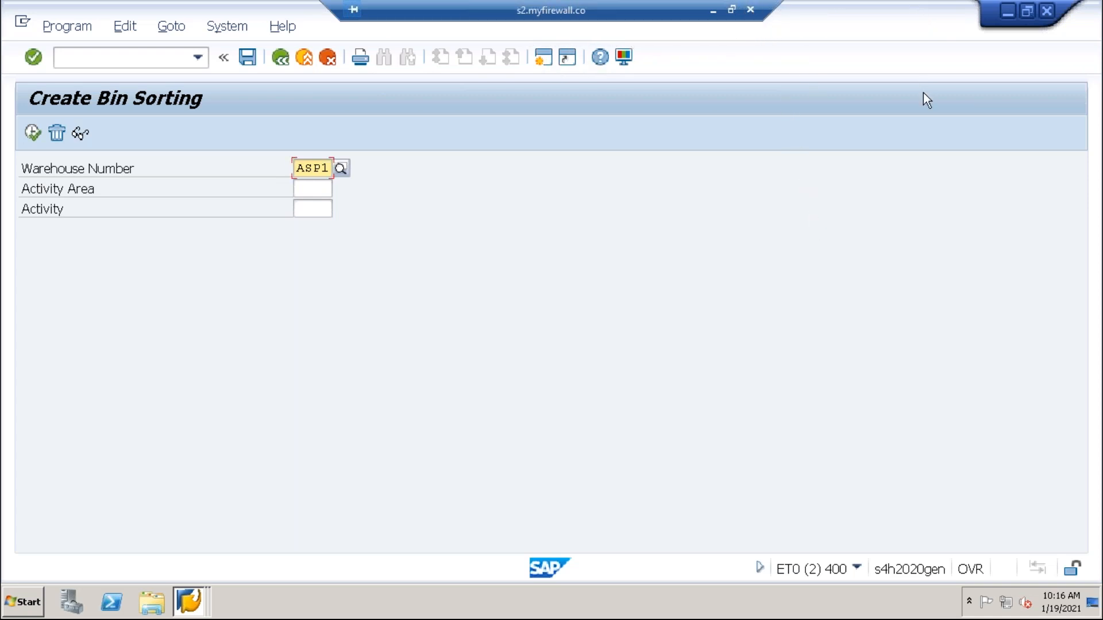
- Switch to the PowerPoint presentation, examine the bin sorting sequence diagram on slide 23, and switch back to the SAP session
{"action": "left_click", "coordinate": [712, 11]}
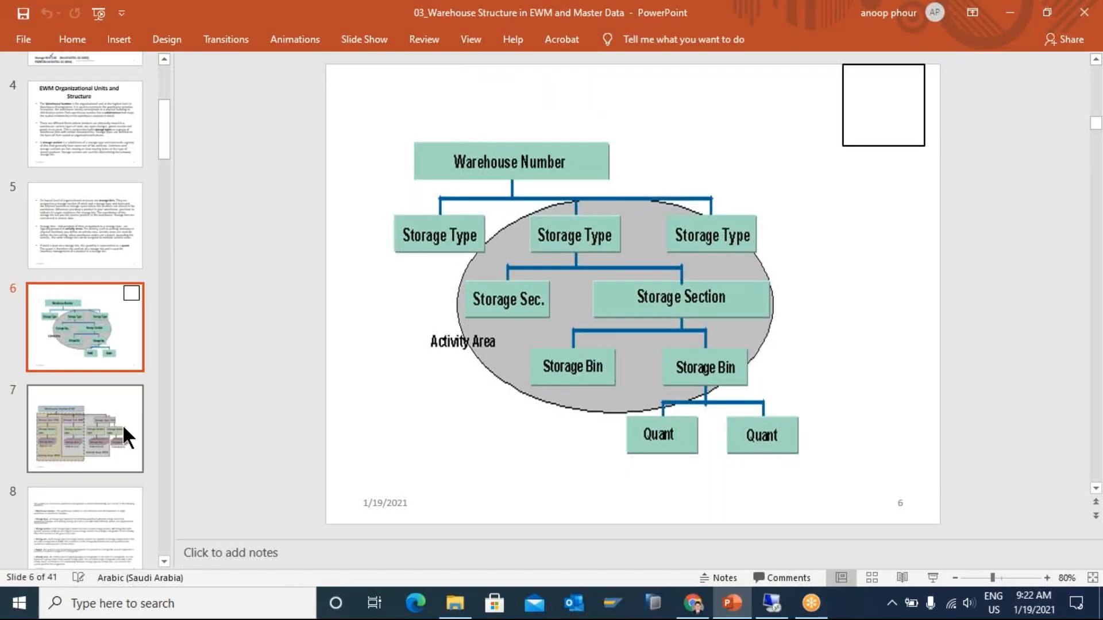
{"action": "scroll", "coordinate": [92, 414], "scroll_direction": "down", "scroll_amount": 3}
{"action": "scroll", "coordinate": [86, 417], "scroll_direction": "down", "scroll_amount": 10}
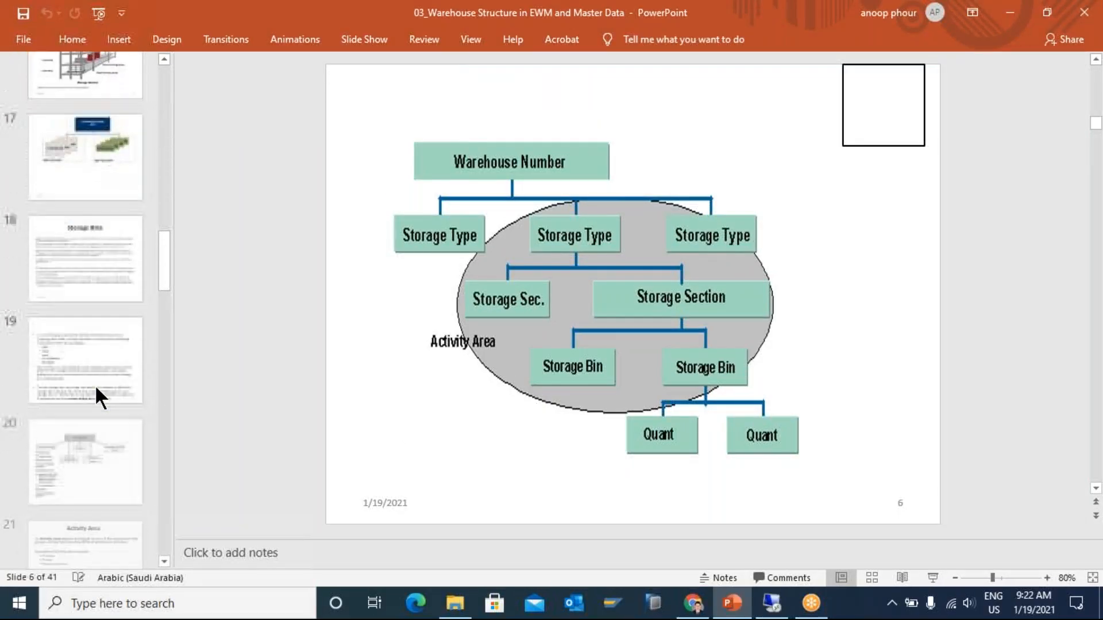
{"action": "scroll", "coordinate": [95, 384], "scroll_direction": "down", "scroll_amount": 6}
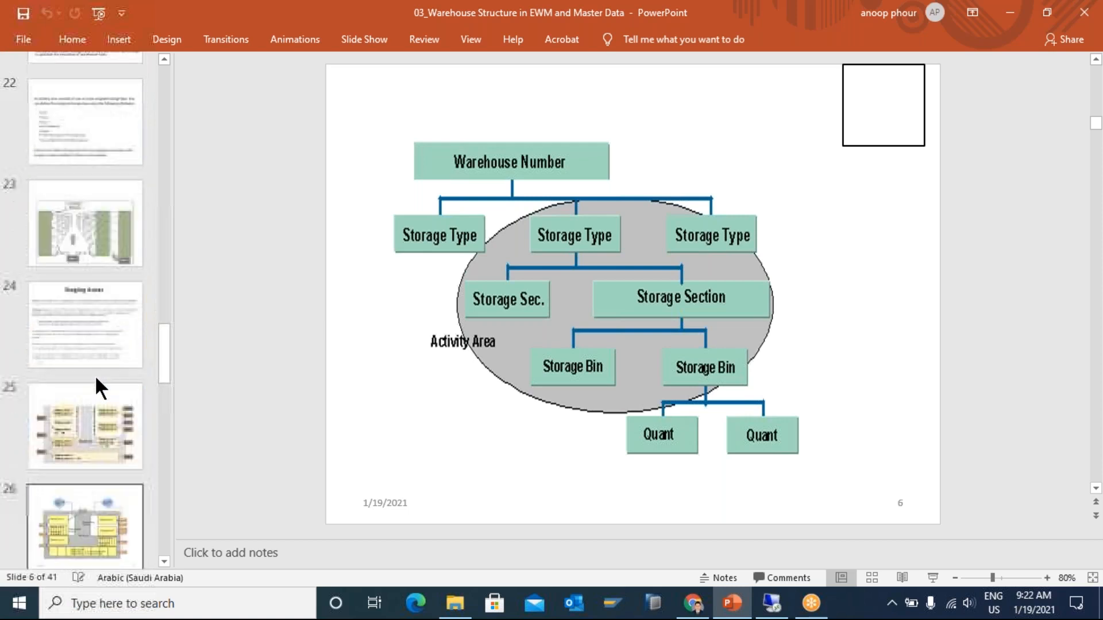
{"action": "left_click", "coordinate": [90, 274]}
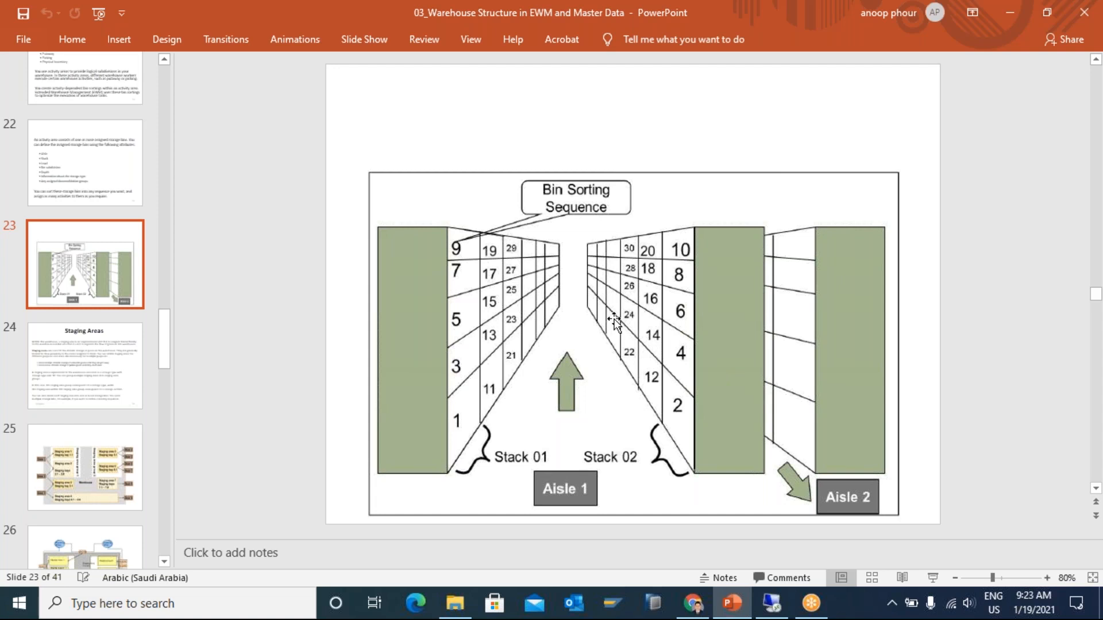
{"action": "left_click", "coordinate": [772, 605]}
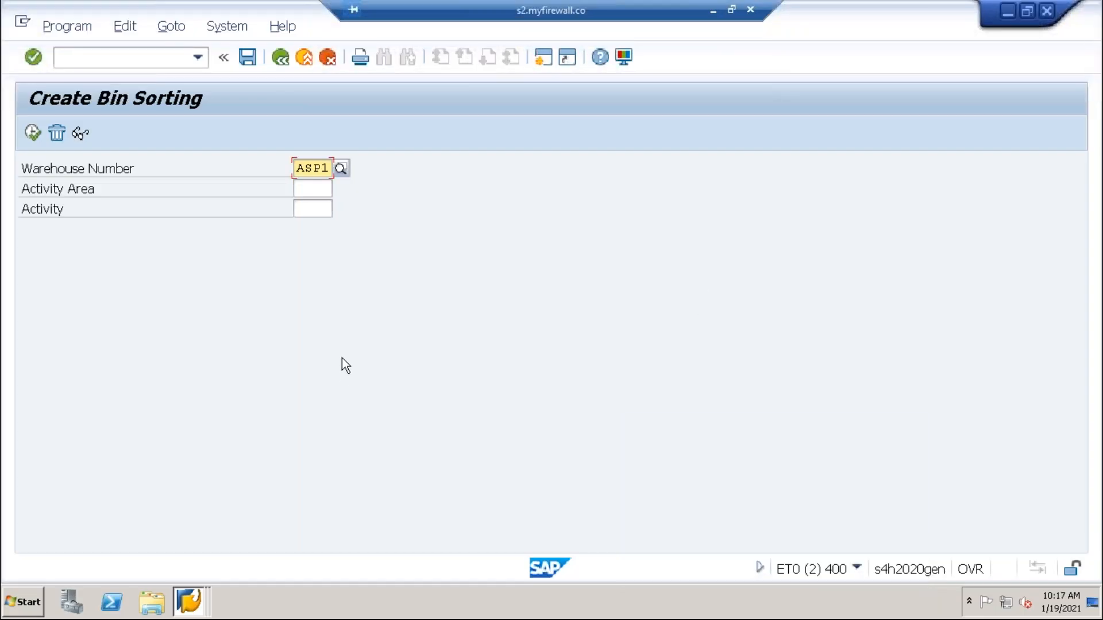
- Open Display Storage Bin, search the bins of storage type 002A in warehouse ASP1 and display bin 02A.01.01.01
{"action": "left_click", "coordinate": [282, 58]}
{"action": "double_click", "coordinate": [210, 363]}
{"action": "left_click", "coordinate": [201, 190]}
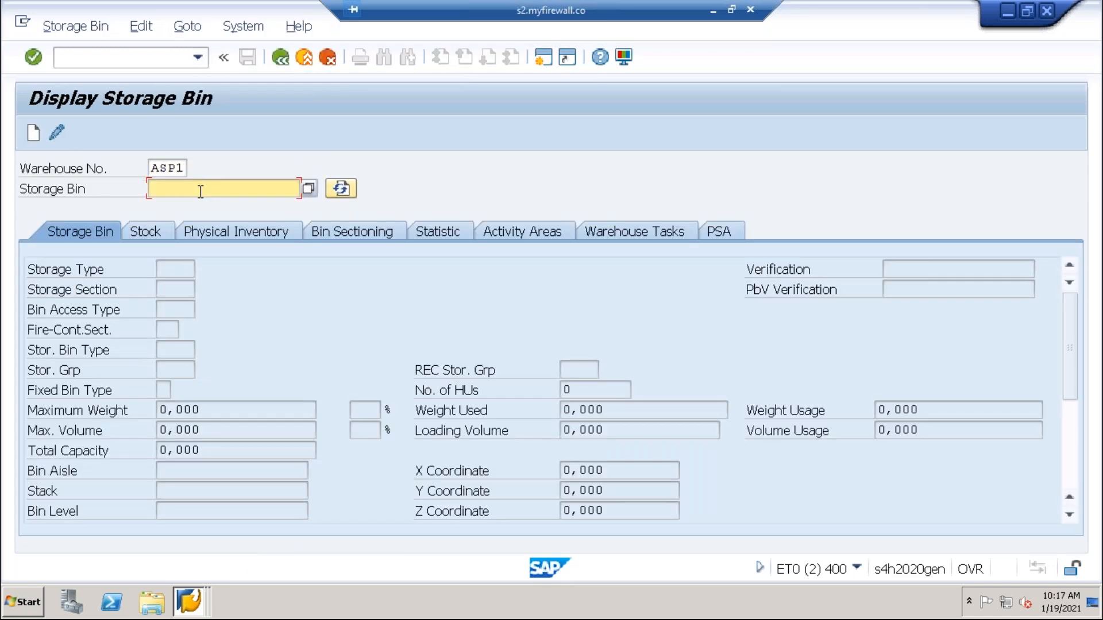
{"action": "left_click", "coordinate": [308, 188]}
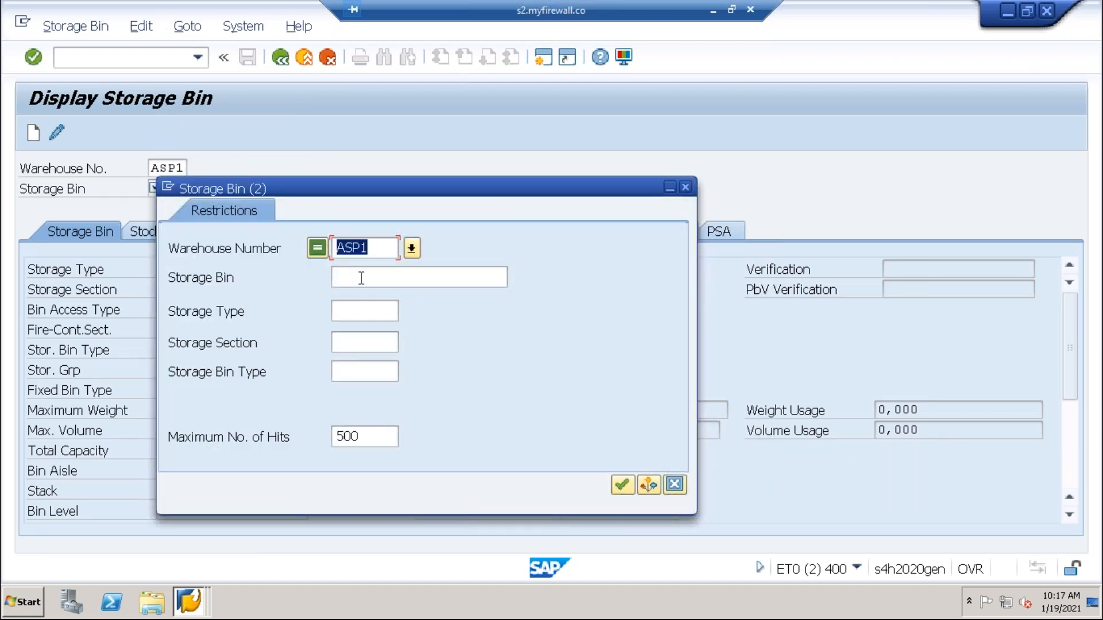
{"action": "left_click", "coordinate": [363, 310]}
{"action": "type", "text": "002a"}
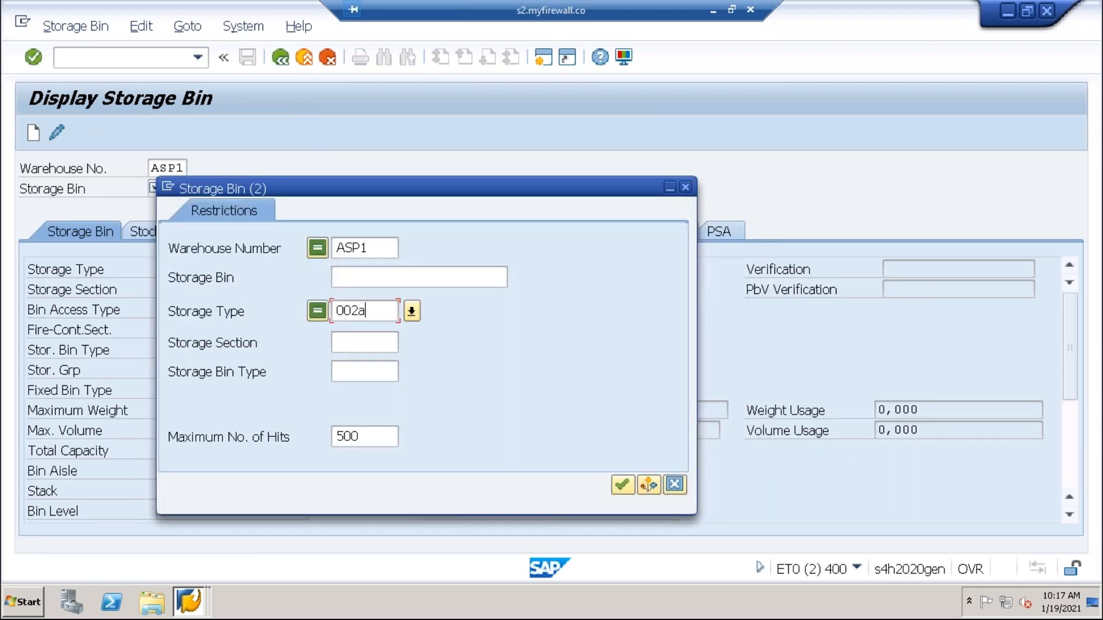
{"action": "key", "text": "Return"}
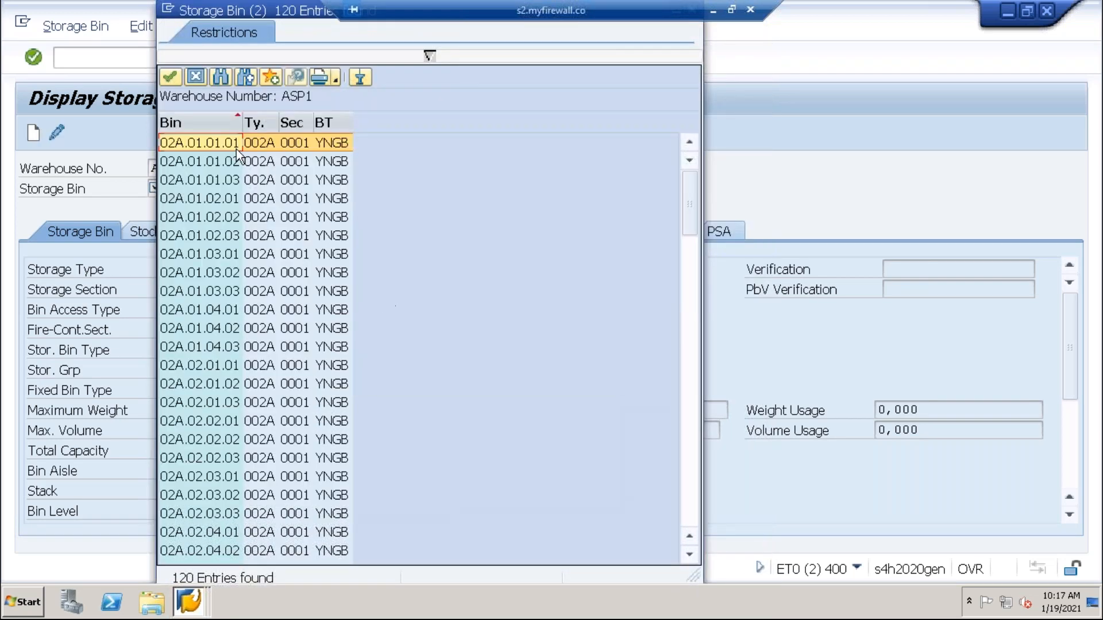
{"action": "double_click", "coordinate": [218, 146]}
{"action": "key", "text": "Return"}
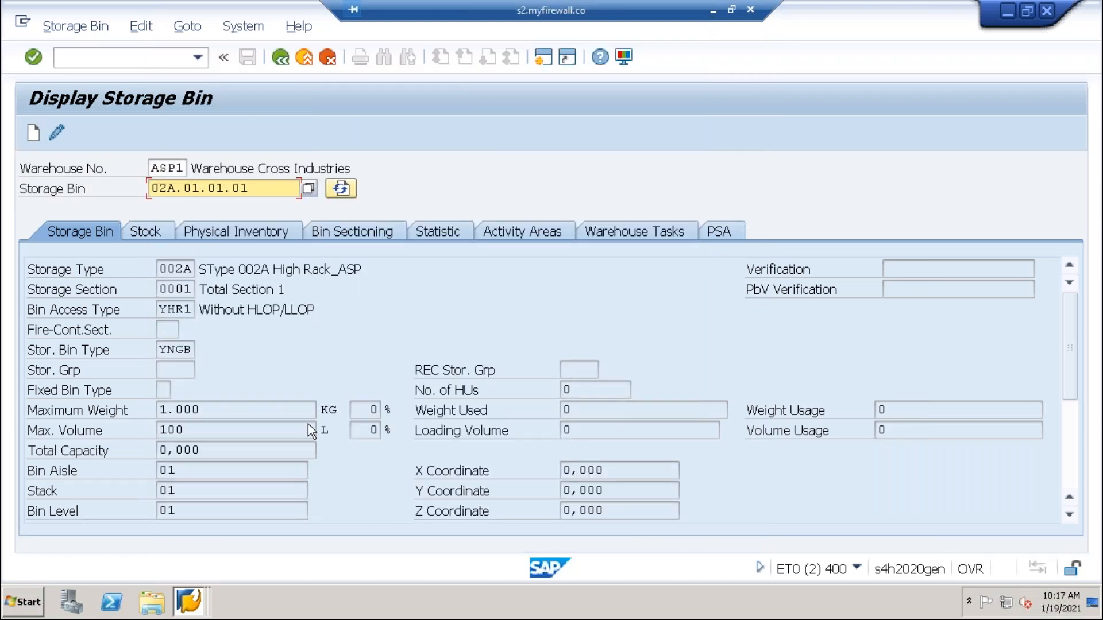
- Examine the storage bin's maximum weight, maximum volume and number of handling units
{"action": "left_click", "coordinate": [203, 409]}
{"action": "left_click", "coordinate": [204, 427]}
{"action": "left_click", "coordinate": [584, 395]}
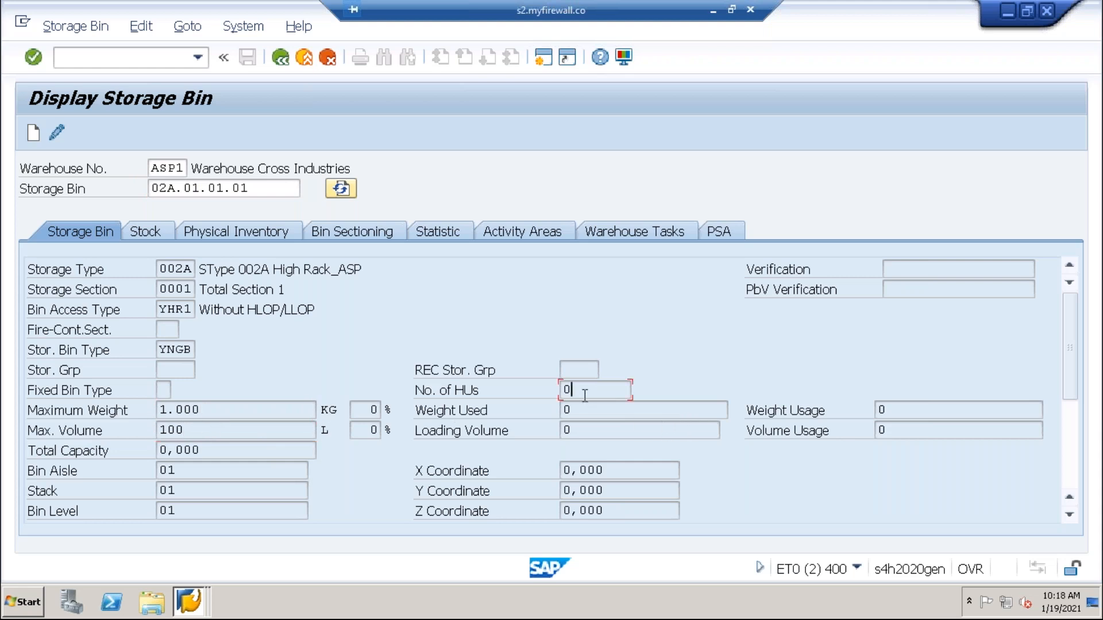
{"action": "left_click", "coordinate": [220, 434]}
{"action": "scroll", "coordinate": [229, 462], "scroll_direction": "down", "scroll_amount": 2}
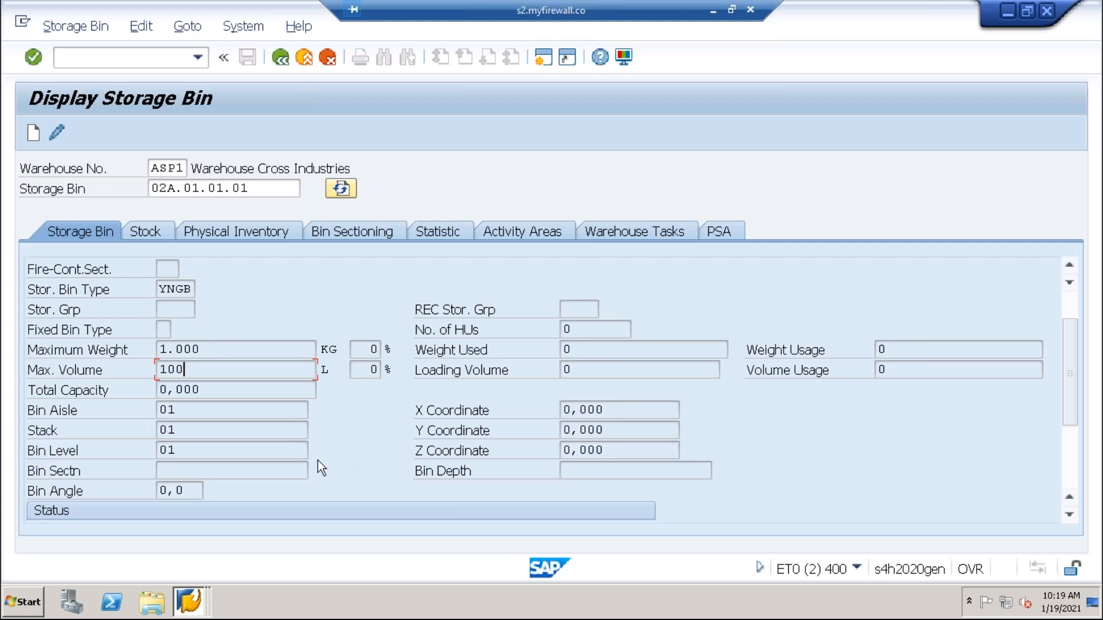
{"action": "scroll", "coordinate": [315, 429], "scroll_direction": "up", "scroll_amount": 1}
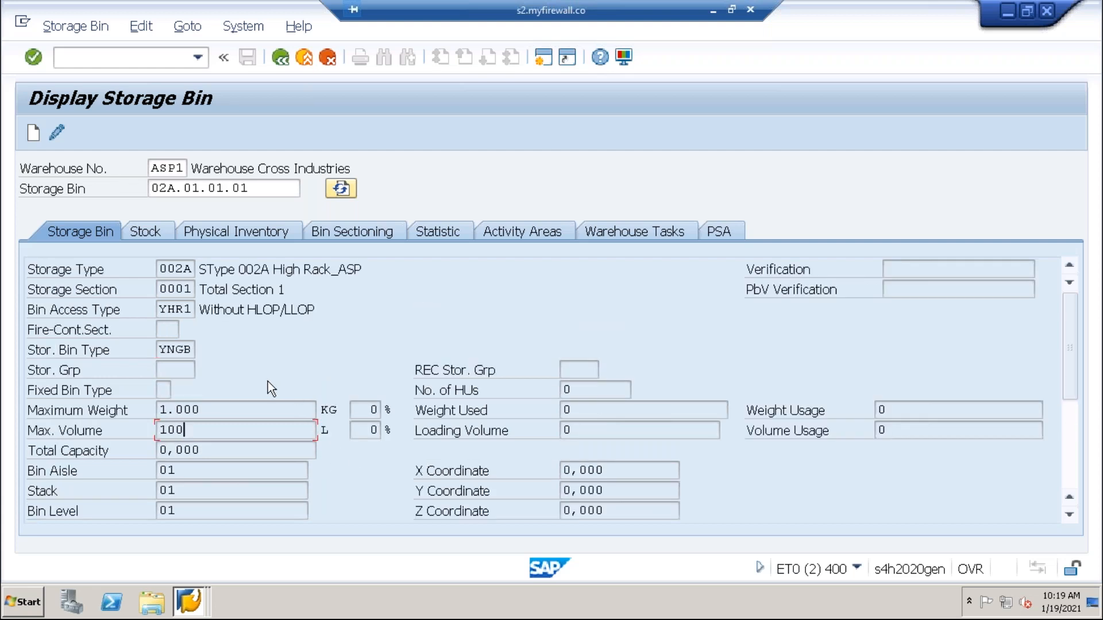
{"action": "scroll", "coordinate": [265, 385], "scroll_direction": "down", "scroll_amount": 3}
{"action": "scroll", "coordinate": [242, 390], "scroll_direction": "up", "scroll_amount": 2}
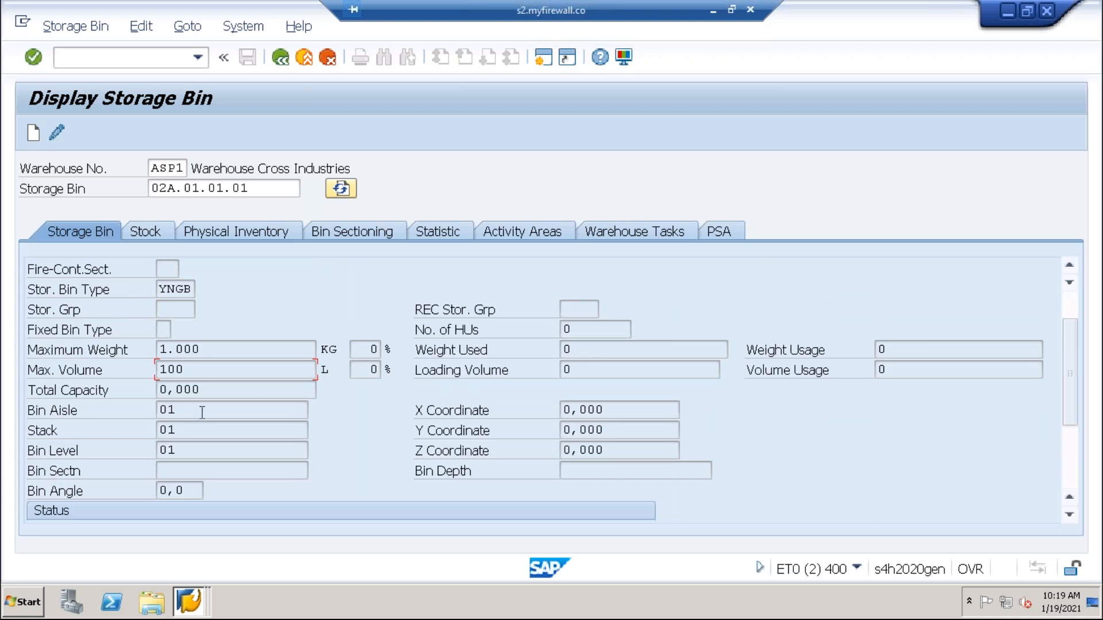
- Examine the storage bin's aisle, stack and level values and return to SAP Easy Access
{"action": "left_click", "coordinate": [176, 410]}
{"action": "left_click", "coordinate": [176, 430]}
{"action": "left_click", "coordinate": [185, 453]}
{"action": "left_click", "coordinate": [182, 410]}
{"action": "left_click", "coordinate": [182, 432]}
{"action": "left_click", "coordinate": [185, 413]}
{"action": "left_click", "coordinate": [185, 429]}
{"action": "left_click", "coordinate": [184, 450]}
{"action": "left_click", "coordinate": [184, 431]}
{"action": "left_click", "coordinate": [185, 451]}
{"action": "left_click", "coordinate": [281, 58]}
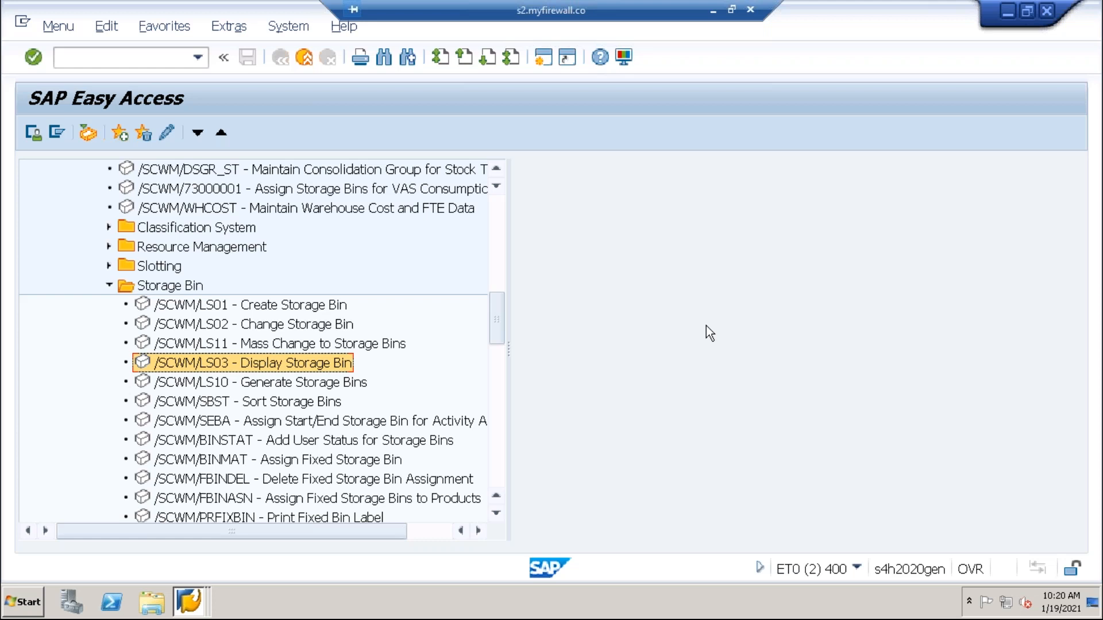
- Start the Create Material transaction MM01 from SAP Easy Access
{"action": "left_click", "coordinate": [196, 611]}
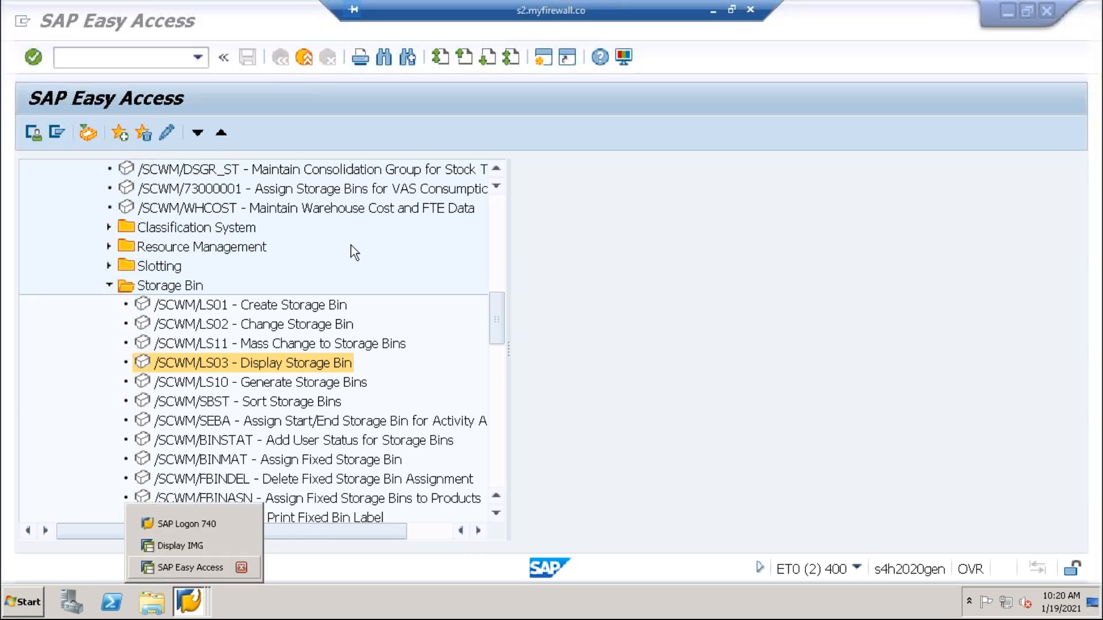
{"action": "left_click", "coordinate": [124, 56]}
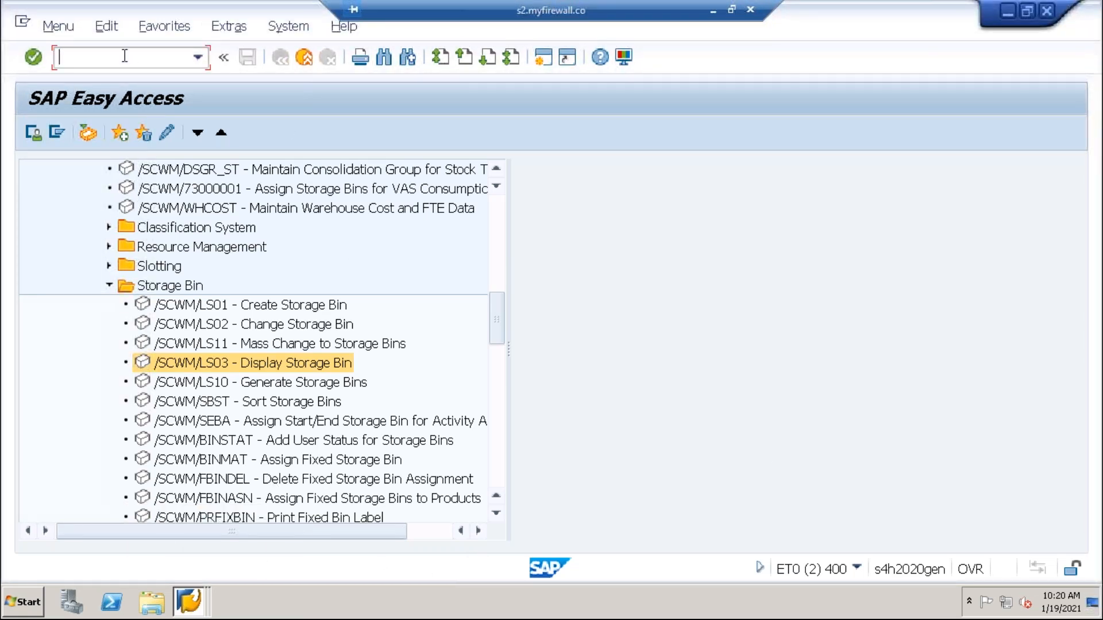
{"action": "type", "text": "/nmm01"}
{"action": "key", "text": "Return"}
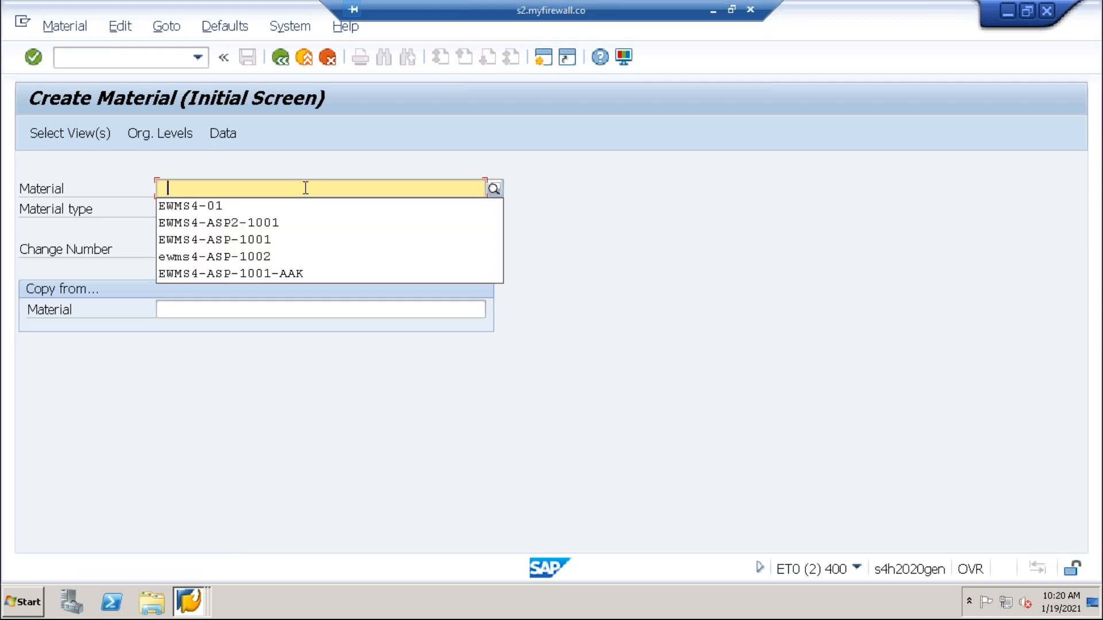
- Enter EWMS4-ASP1-9001 as the new material and set its material type to ROH Raw materials-Nb01
{"action": "left_click", "coordinate": [202, 207]}
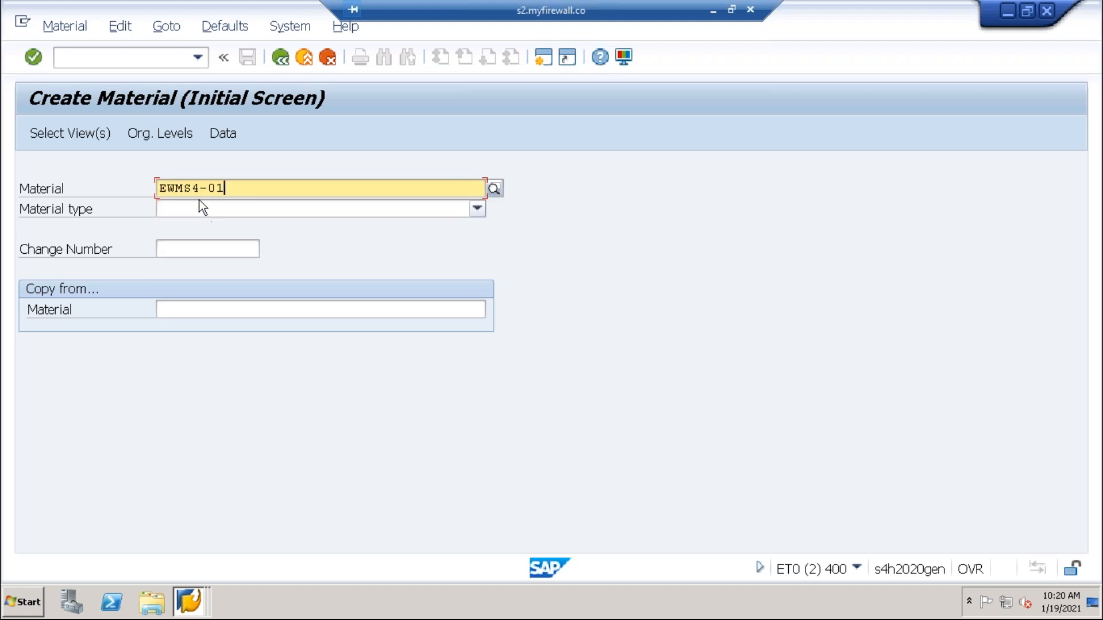
{"action": "left_click_drag", "start_coordinate": [207, 188], "coordinate": [225, 188]}
{"action": "type", "text": "ASP1"}
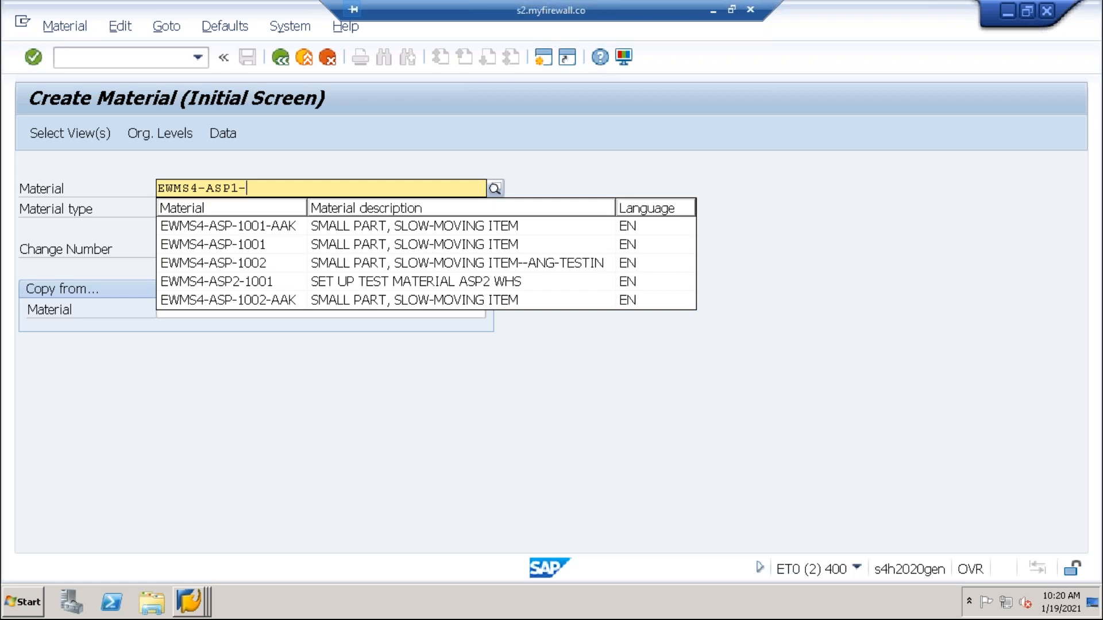
{"action": "type", "text": "-9001"}
{"action": "left_click", "coordinate": [753, 275]}
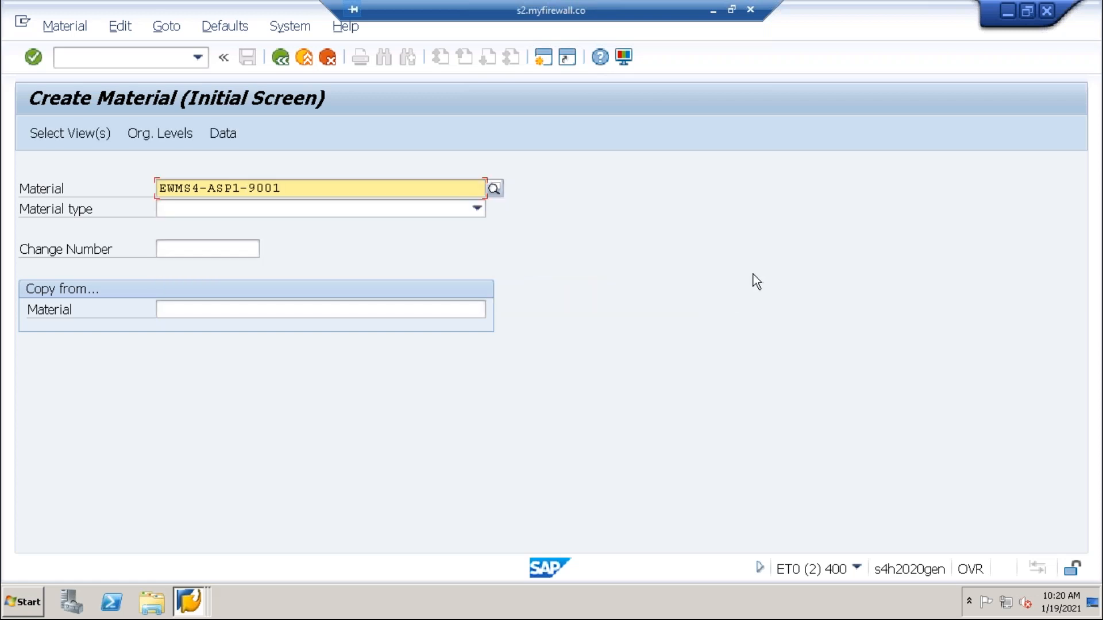
{"action": "left_click", "coordinate": [367, 208]}
{"action": "key", "text": "r"}
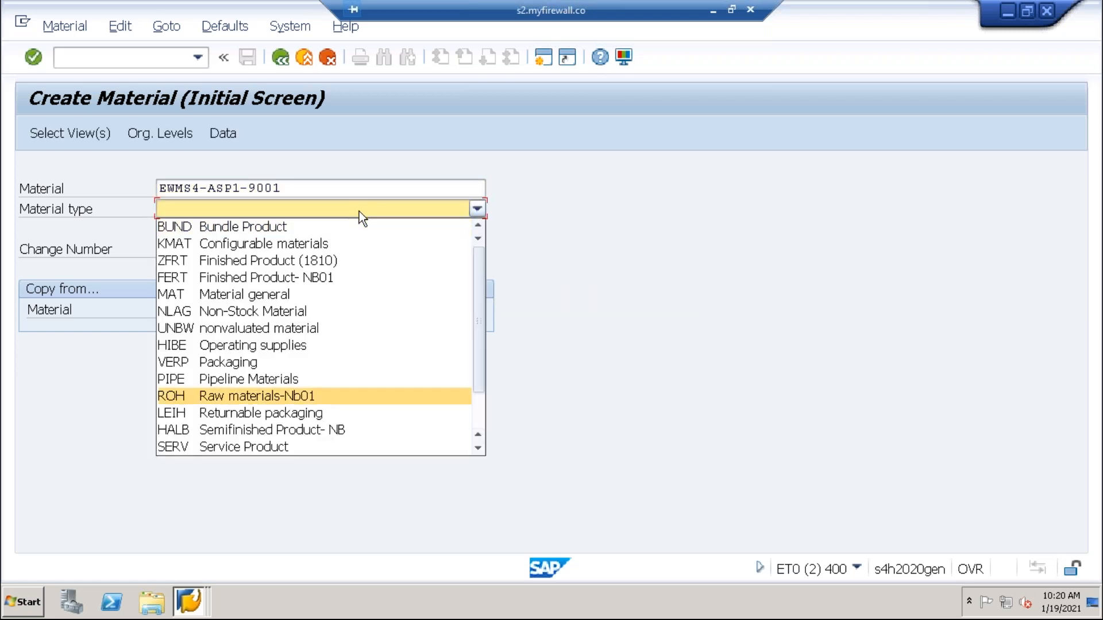
{"action": "key", "text": "Return"}
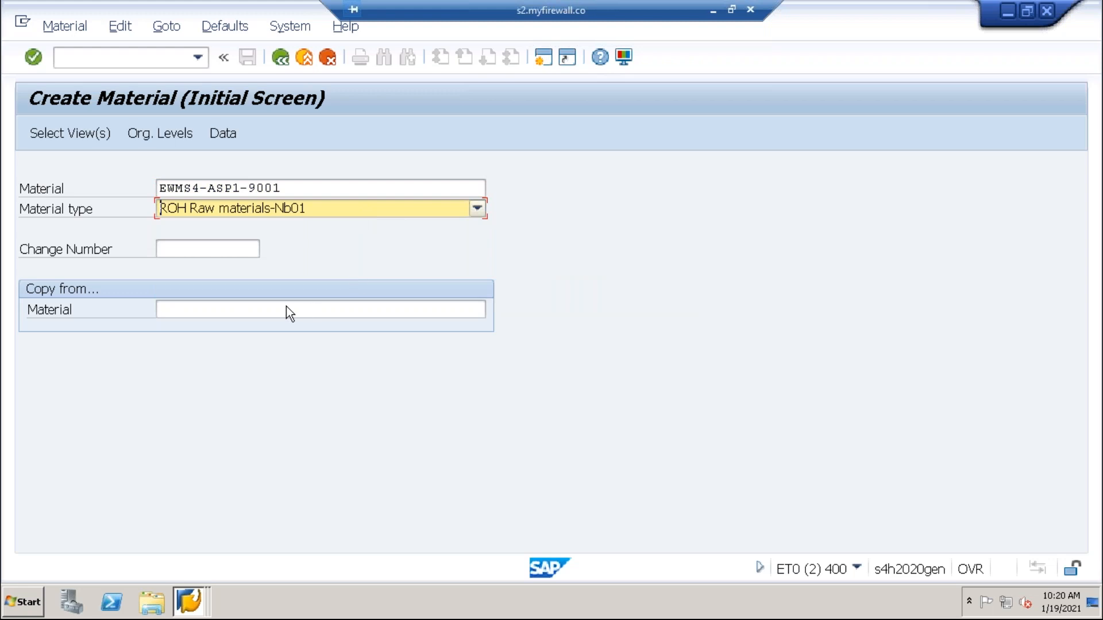
- Set EWMS4-01 as the material to copy from and proceed to the view selection
{"action": "left_click", "coordinate": [250, 308]}
{"action": "left_click", "coordinate": [205, 326]}
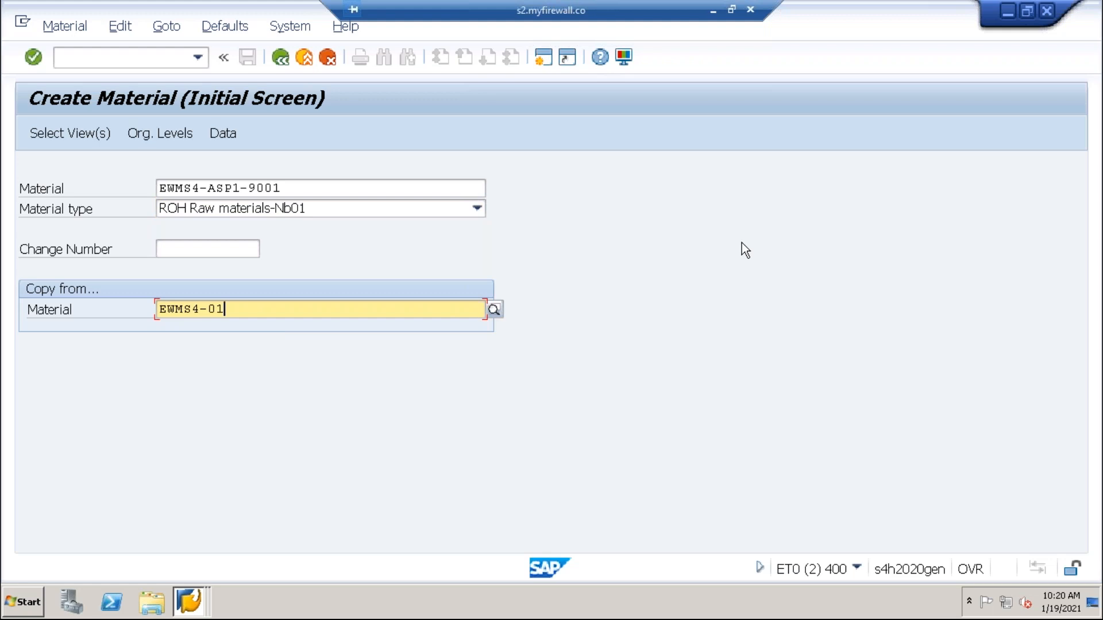
{"action": "key", "text": "Return"}
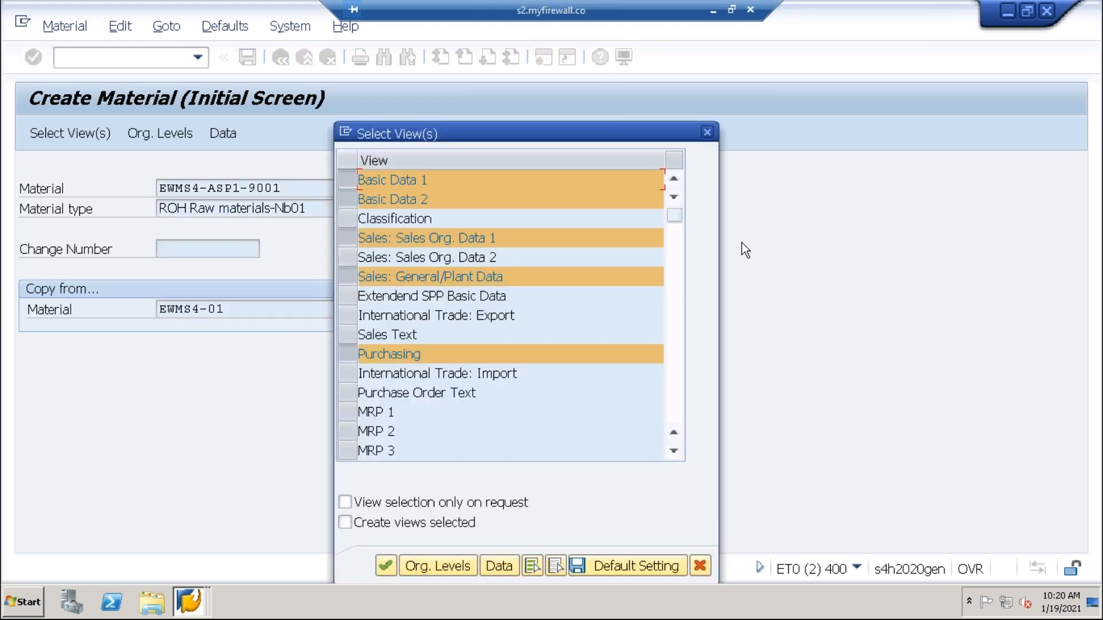
- Confirm the view selection and set the organizational levels to plant ASP1 and storage location ROD1
{"action": "key", "text": "Return"}
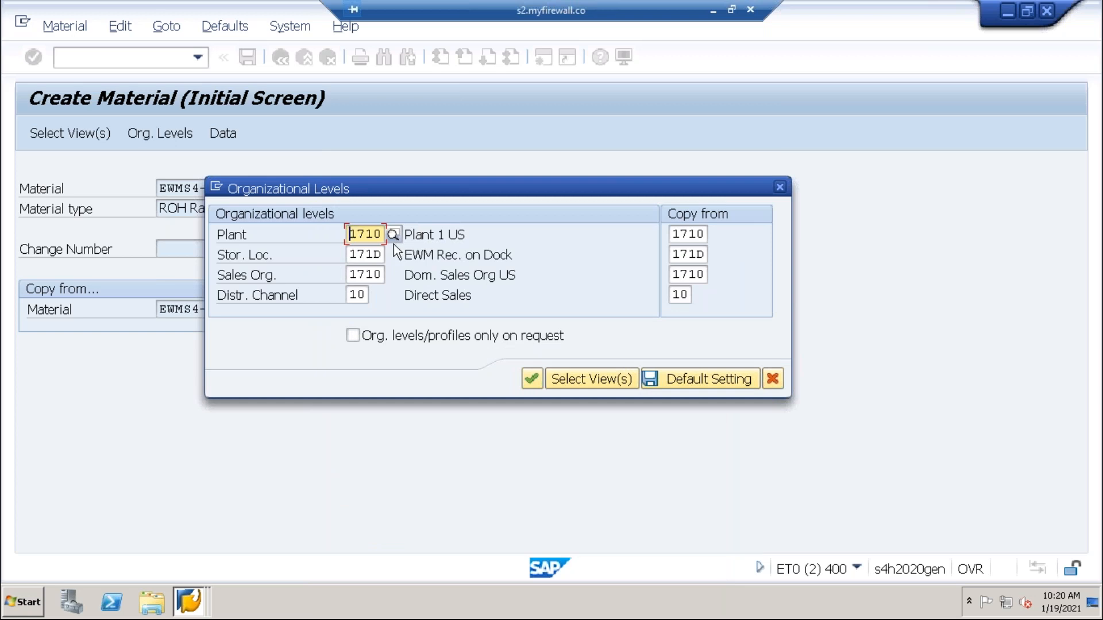
{"action": "type", "text": "asp1"}
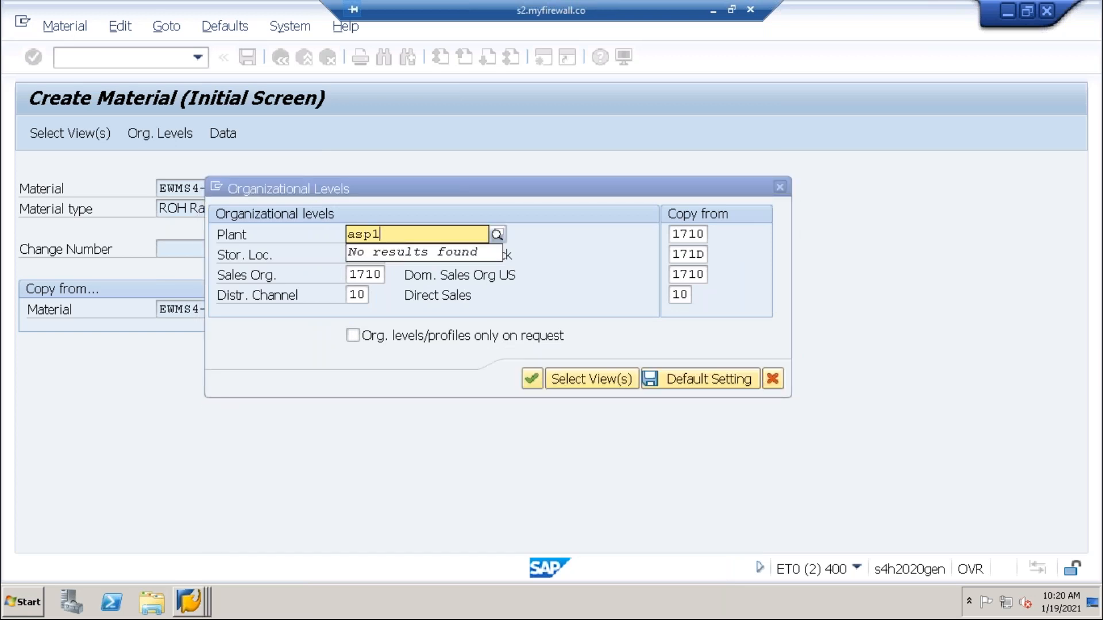
{"action": "left_click", "coordinate": [371, 273]}
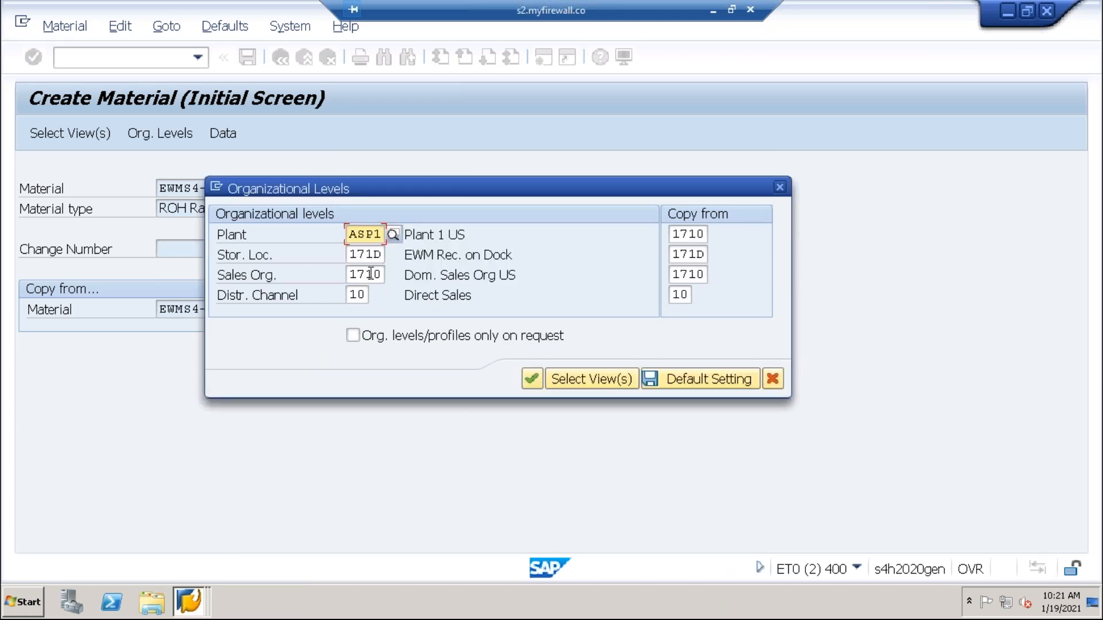
{"action": "left_click", "coordinate": [363, 257]}
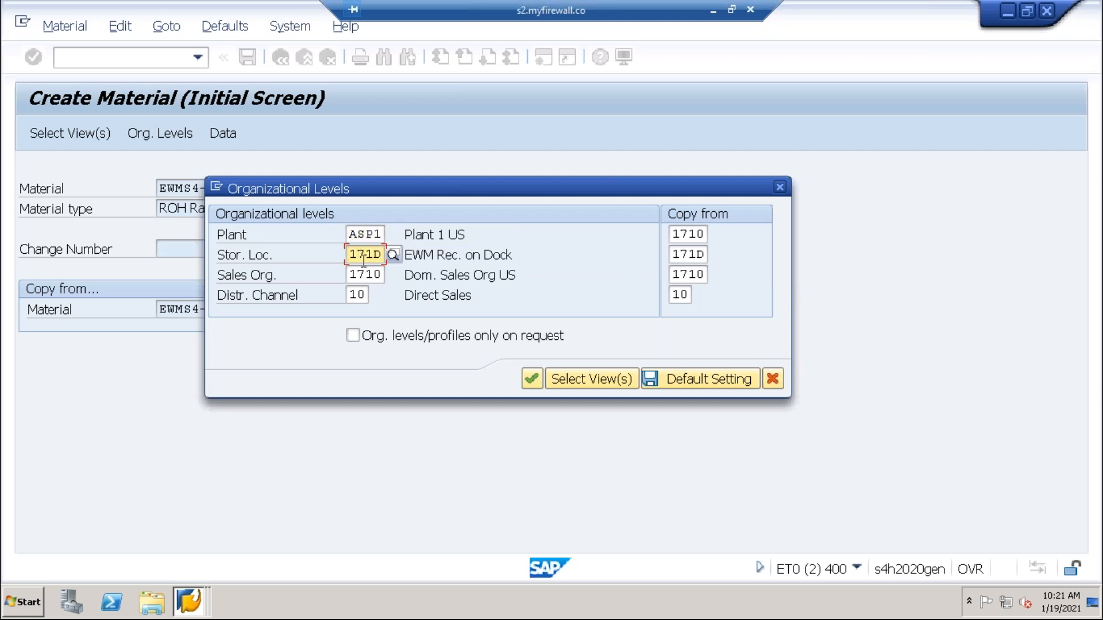
{"action": "type", "text": "rod1"}
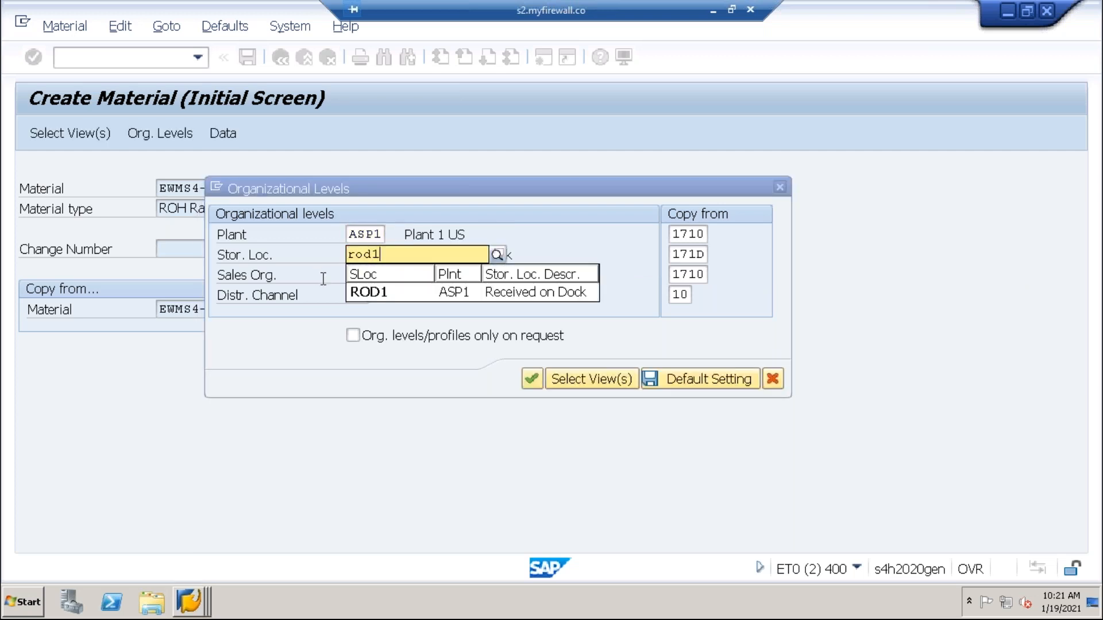
{"action": "left_click", "coordinate": [371, 291]}
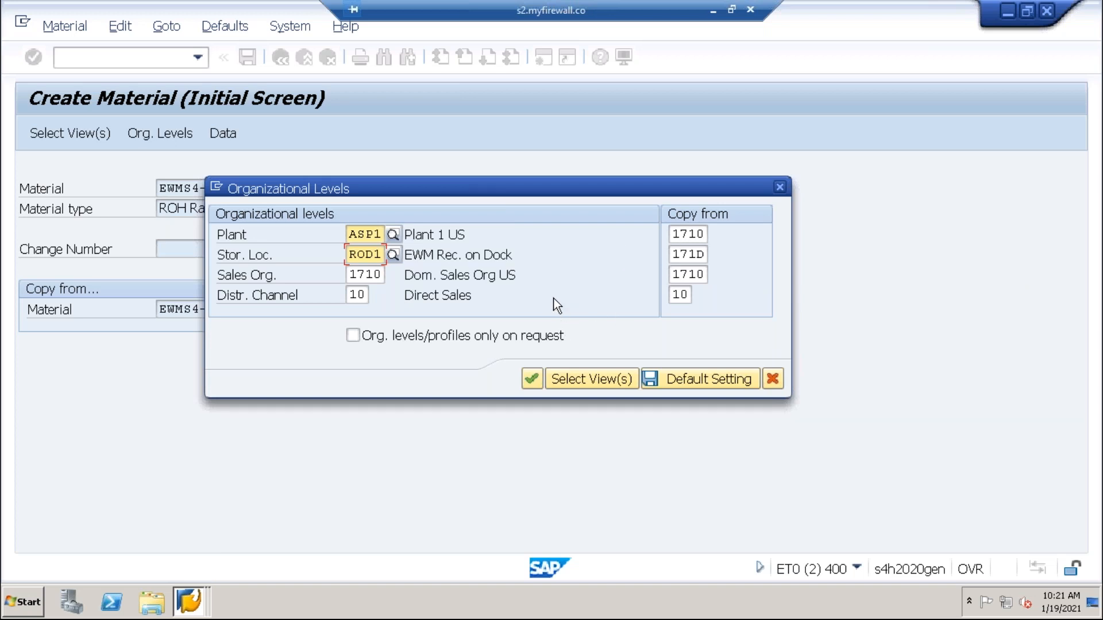
{"action": "left_click", "coordinate": [534, 380]}
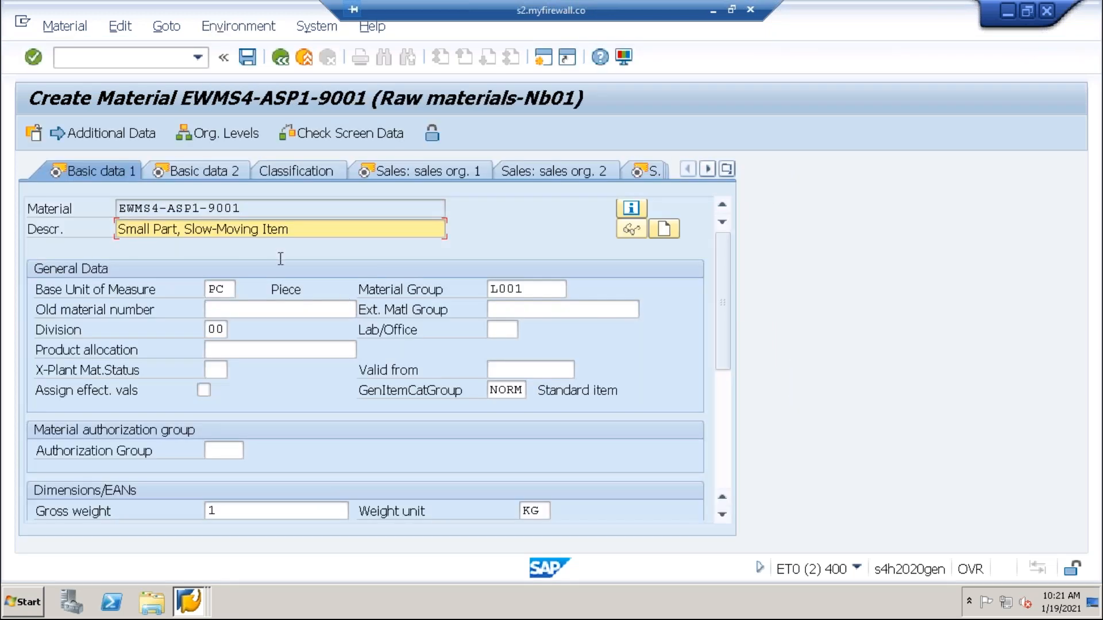
- Change the material description to "Whs set up test material-ASP" and continue to the first sales organization view
{"action": "left_click_drag", "start_coordinate": [299, 226], "coordinate": [114, 214]}
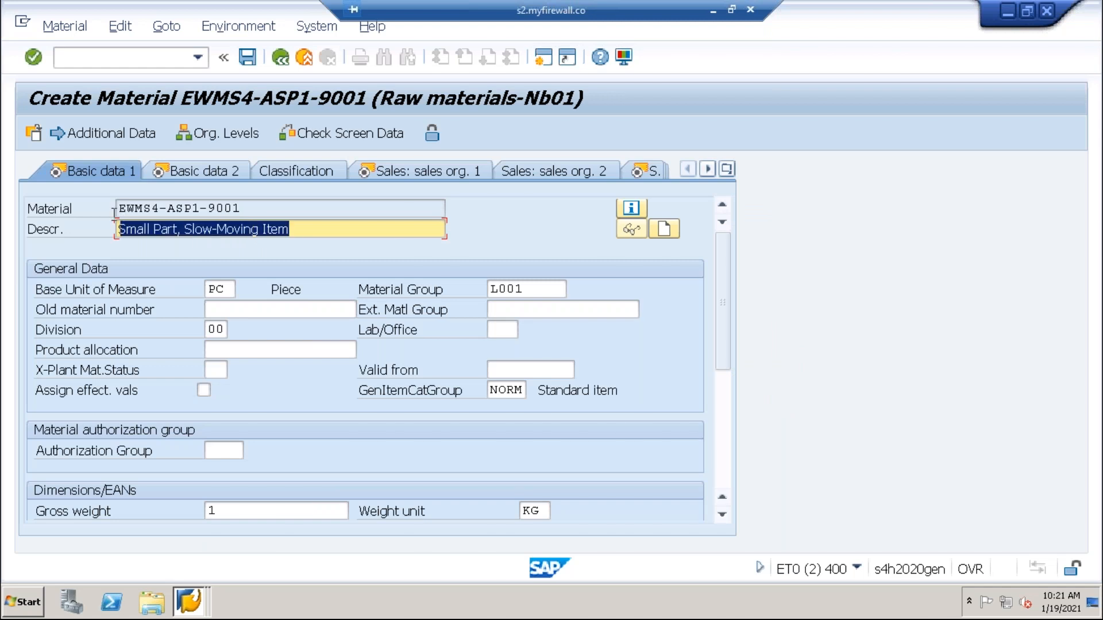
{"action": "type", "text": "Whs set"}
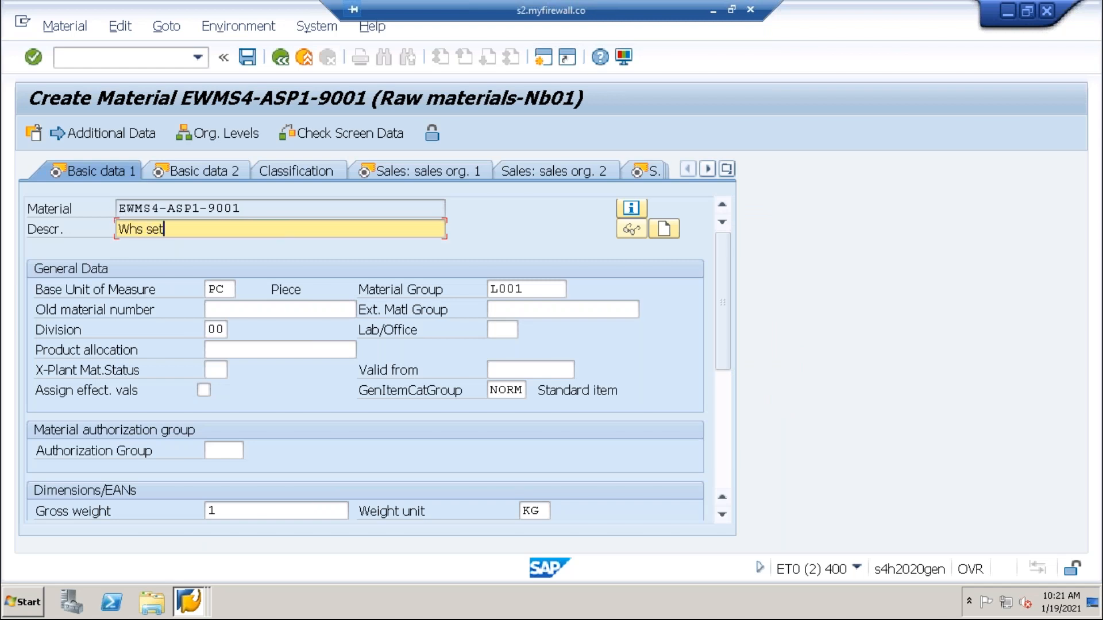
{"action": "type", "text": " up test material"}
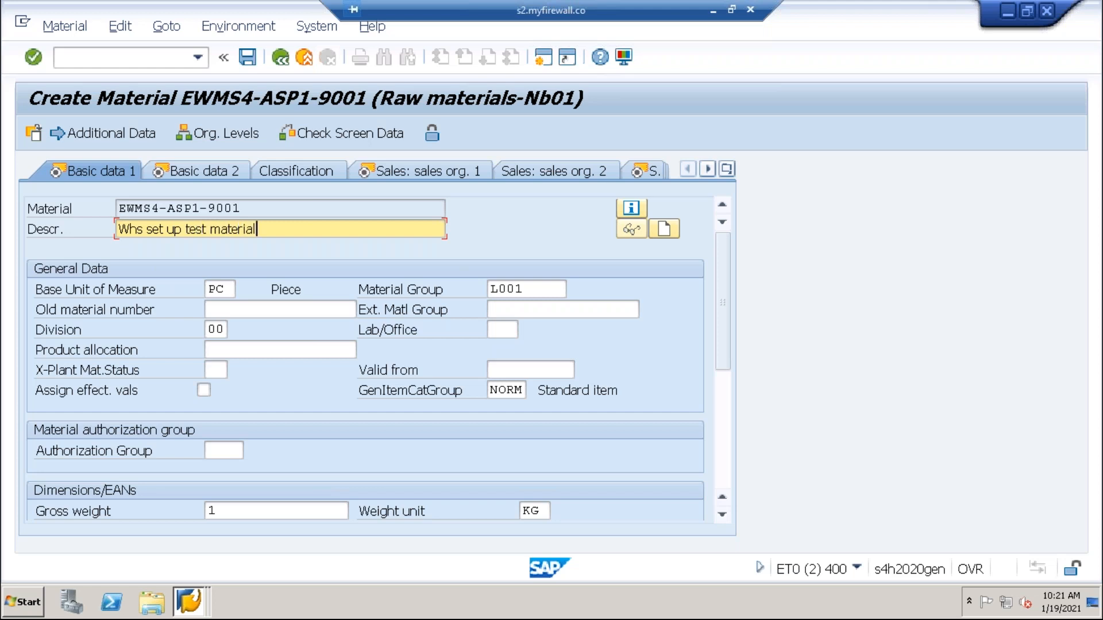
{"action": "type", "text": "-ASP"}
{"action": "scroll", "coordinate": [254, 446], "scroll_direction": "down", "scroll_amount": 3}
{"action": "scroll", "coordinate": [270, 397], "scroll_direction": "down", "scroll_amount": 1}
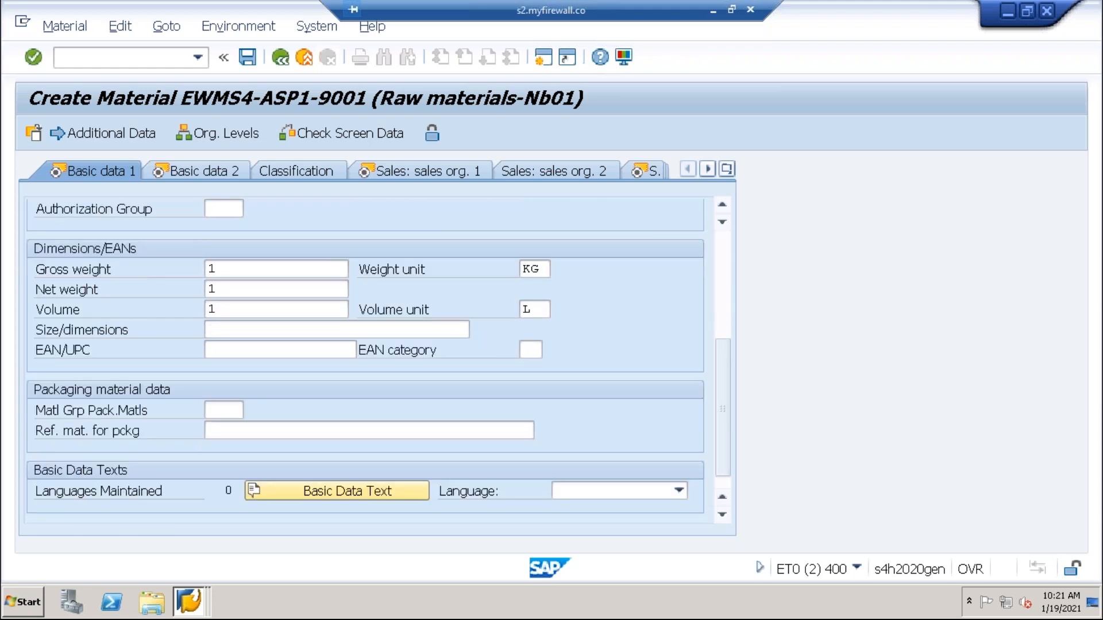
{"action": "scroll", "coordinate": [271, 394], "scroll_direction": "up", "scroll_amount": 6}
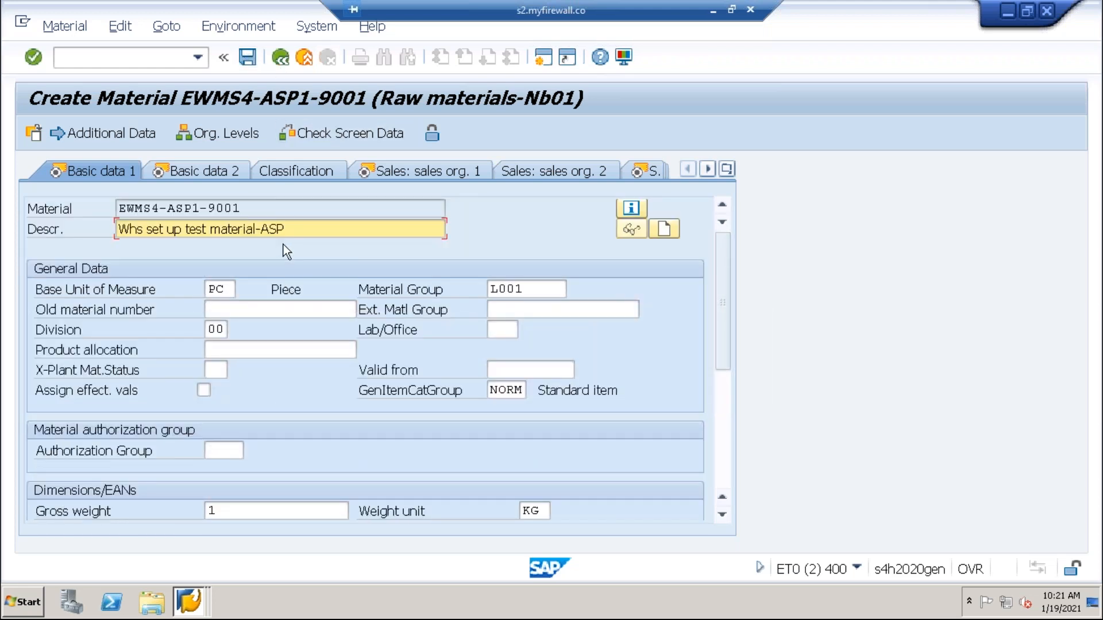
{"action": "key", "text": "Return"}
{"action": "key", "text": "Return"}
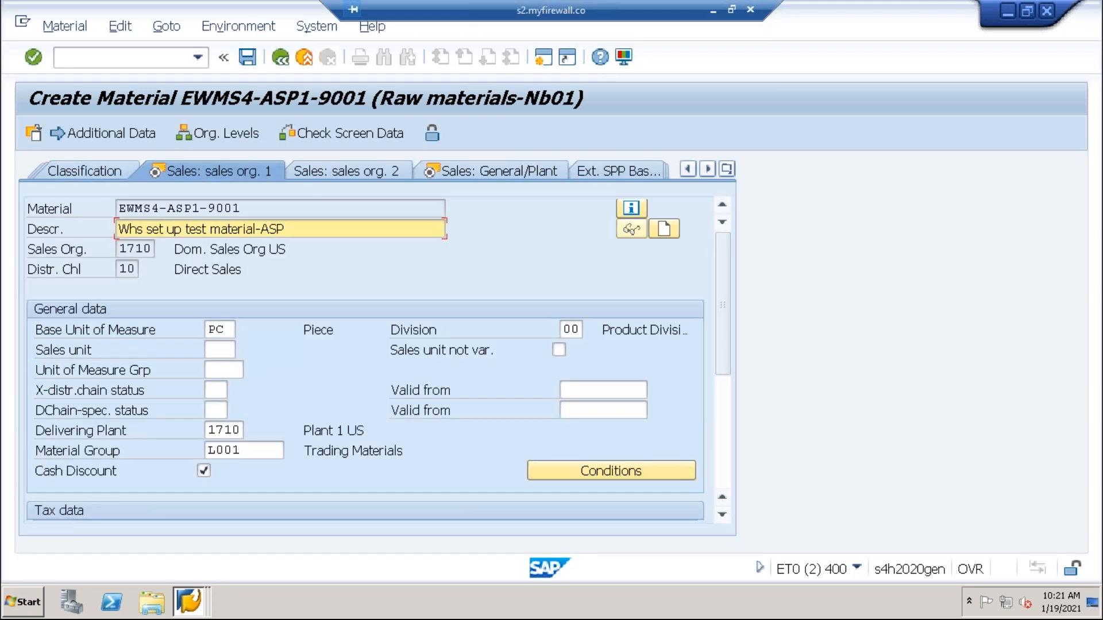
- Set the delivering plant to ASP1 in the sales organization data and continue to the tax data
{"action": "left_click", "coordinate": [208, 431]}
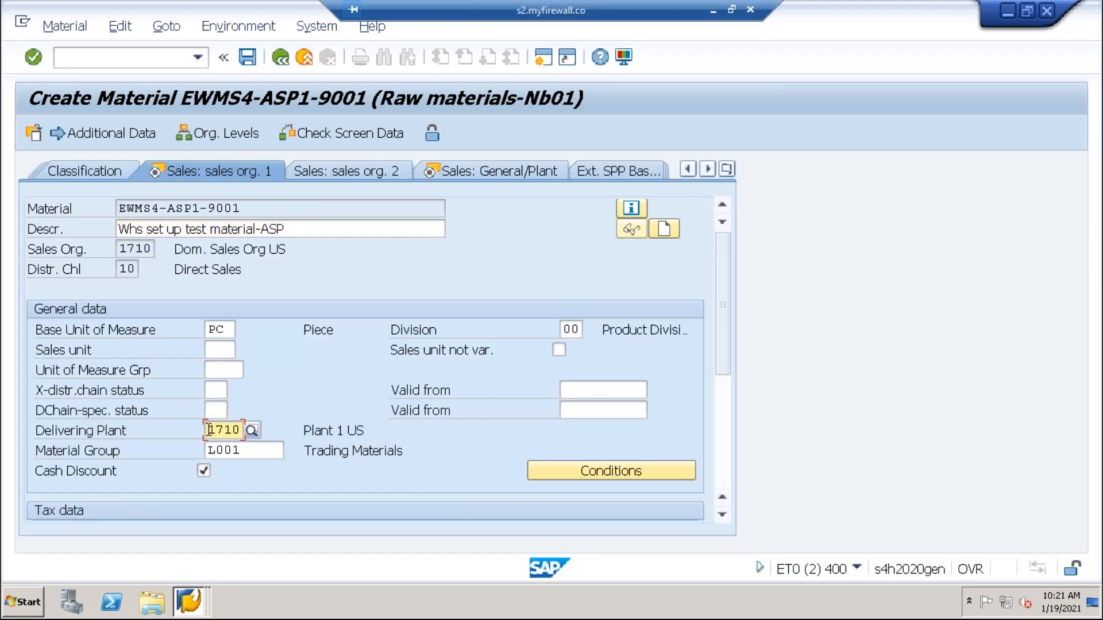
{"action": "type", "text": "asp1"}
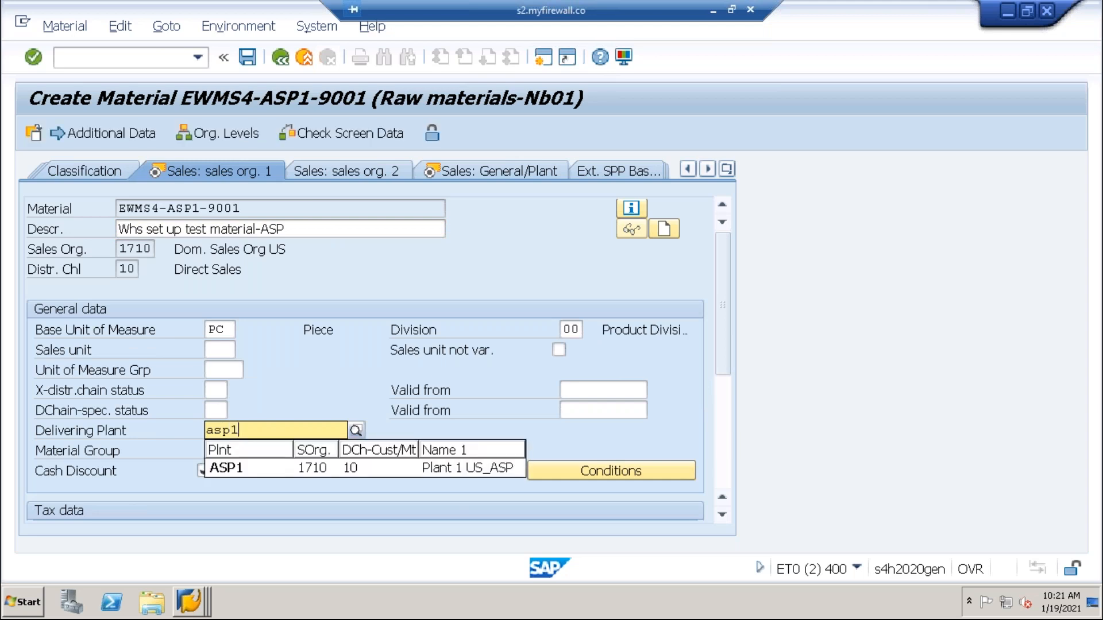
{"action": "left_click", "coordinate": [227, 468]}
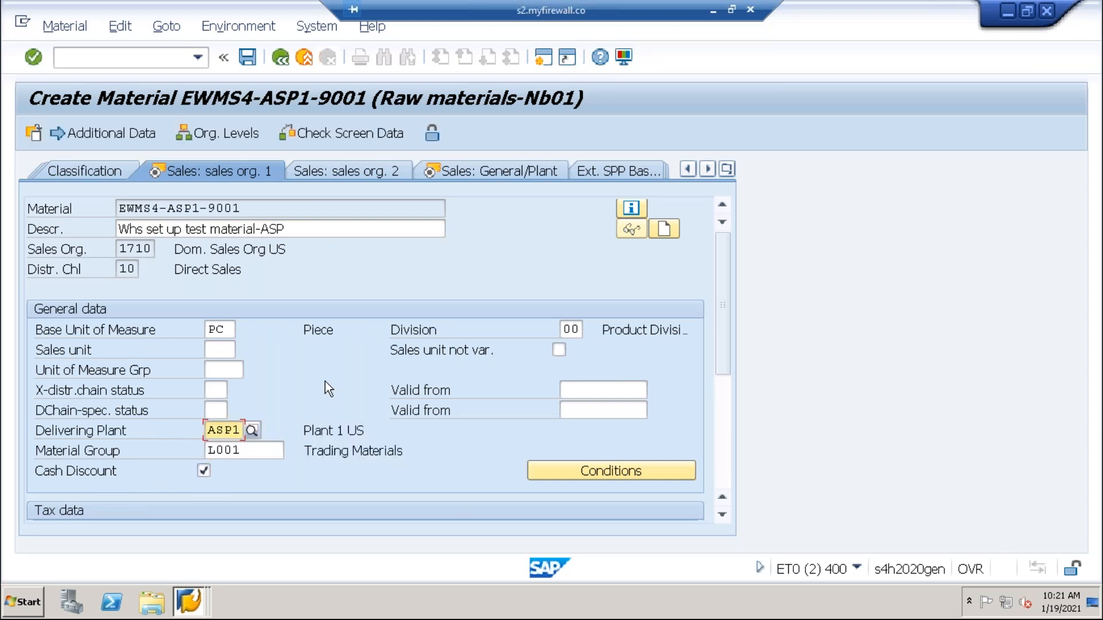
{"action": "key", "text": "Return"}
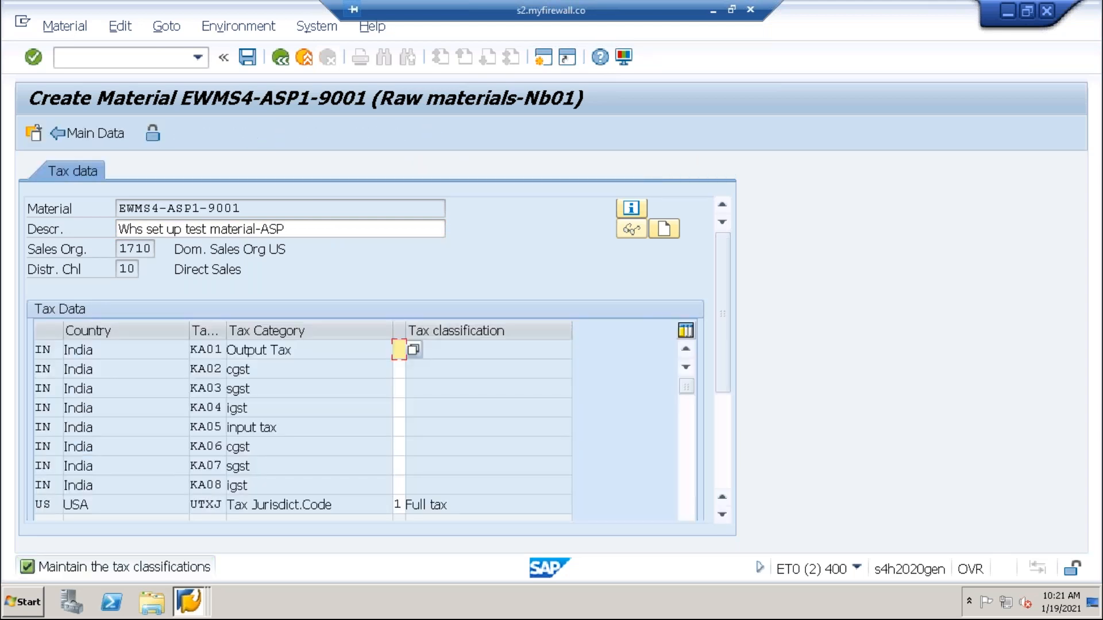
- Try to set the tax classification of the Indian tax categories KA01 to KA08 to 0
{"action": "type", "text": "0"}
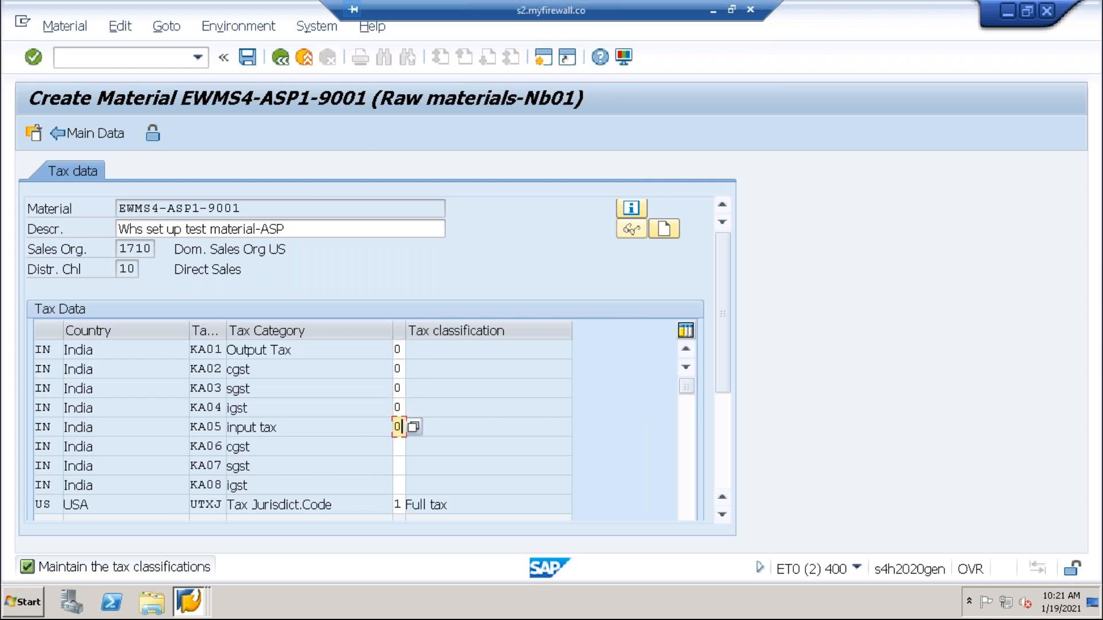
{"action": "type", "text": "0000000"}
{"action": "key", "text": "Return"}
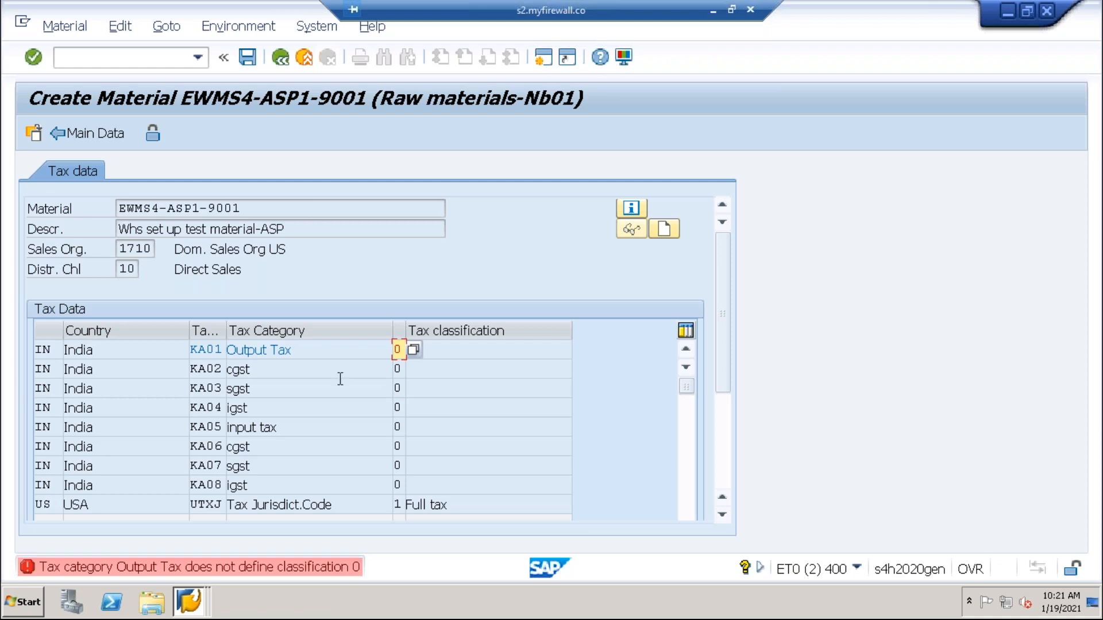
- Set the tax classification of Output Tax KA01 to 1, Liable Of Tax, from its list of allowed values
{"action": "left_click", "coordinate": [413, 349]}
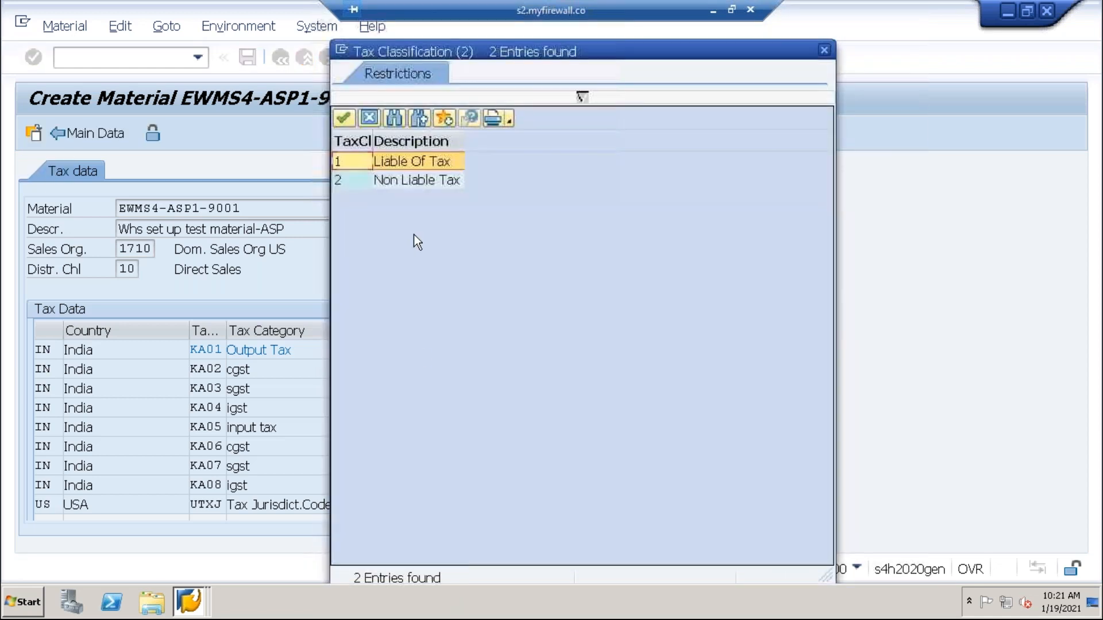
{"action": "double_click", "coordinate": [354, 160]}
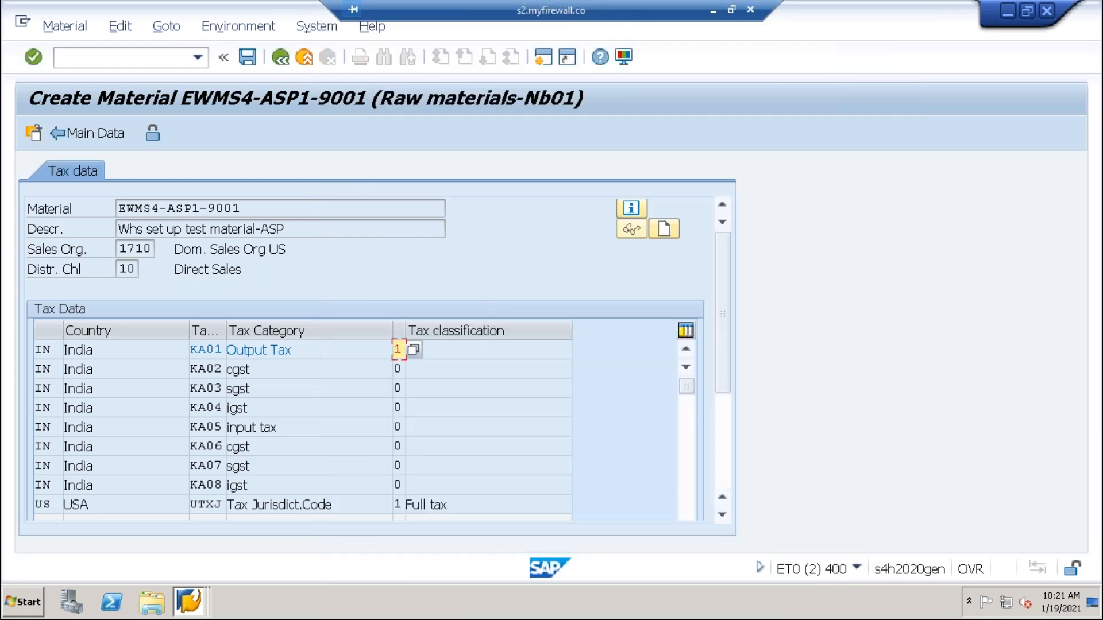
{"action": "key", "text": "Return"}
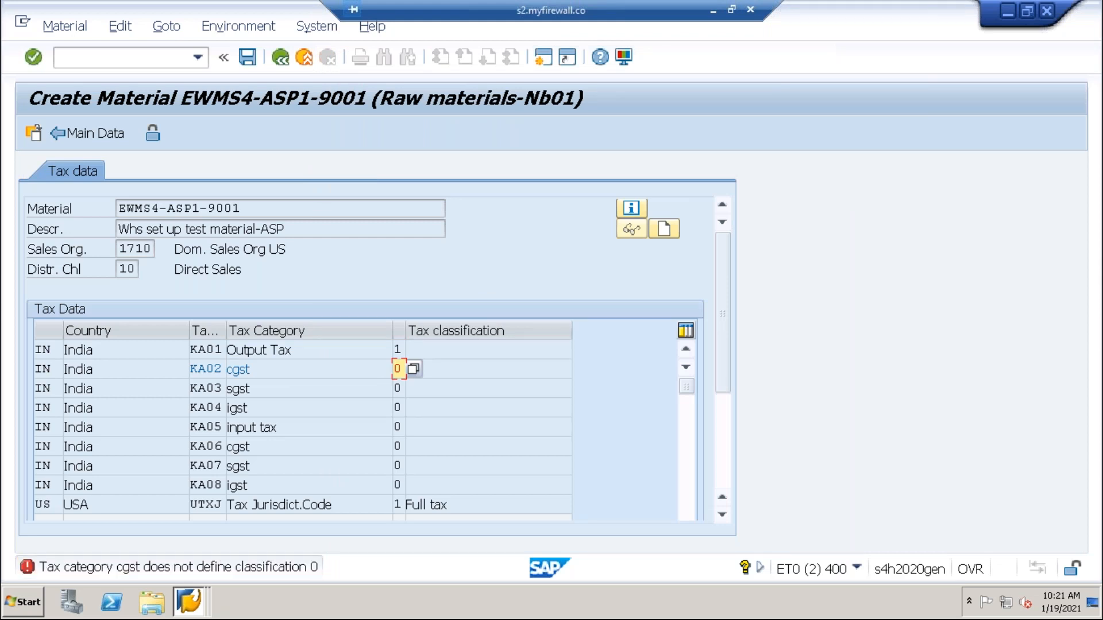
- Set the tax classification of the Indian categories KA02 to KA08 to 1 and continue to the sales general/plant view
{"action": "type", "text": "1"}
{"action": "key", "text": "Return"}
{"action": "type", "text": "1"}
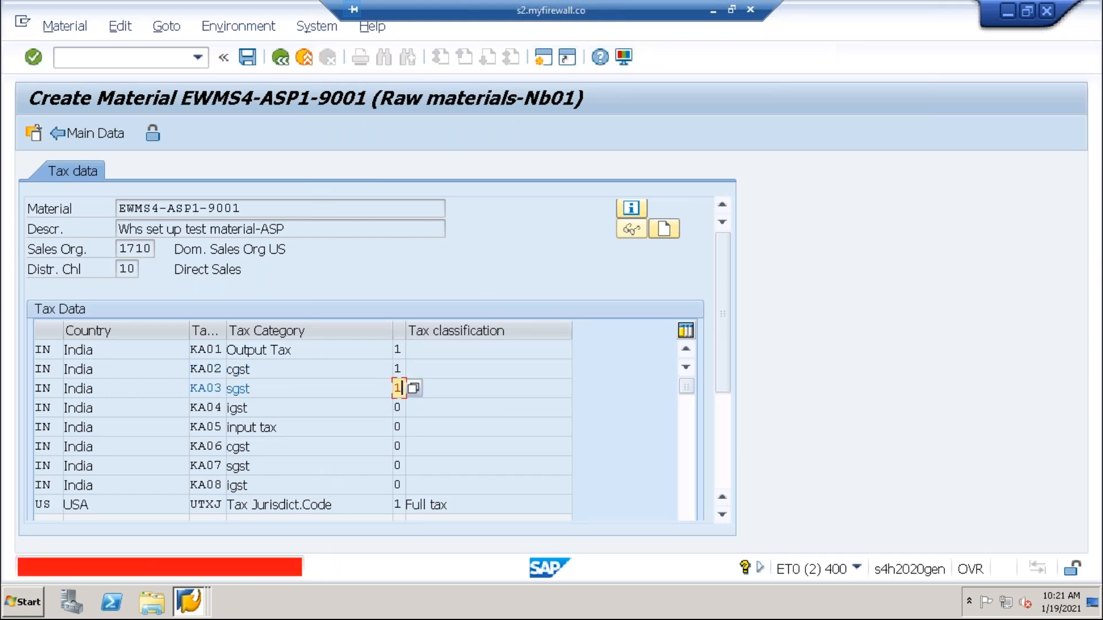
{"action": "key", "text": "Return"}
{"action": "type", "text": "1"}
{"action": "key", "text": "Return"}
{"action": "type", "text": "1"}
{"action": "key", "text": "Return"}
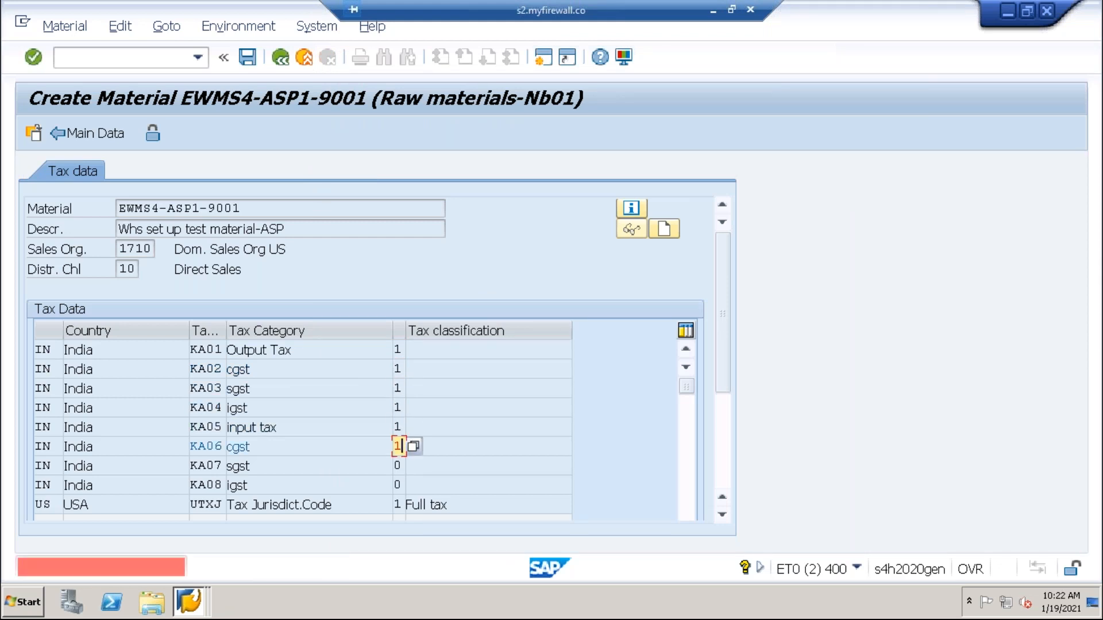
{"action": "type", "text": "1"}
{"action": "key", "text": "Return"}
{"action": "type", "text": "1"}
{"action": "key", "text": "Return"}
{"action": "type", "text": "1"}
{"action": "key", "text": "Return"}
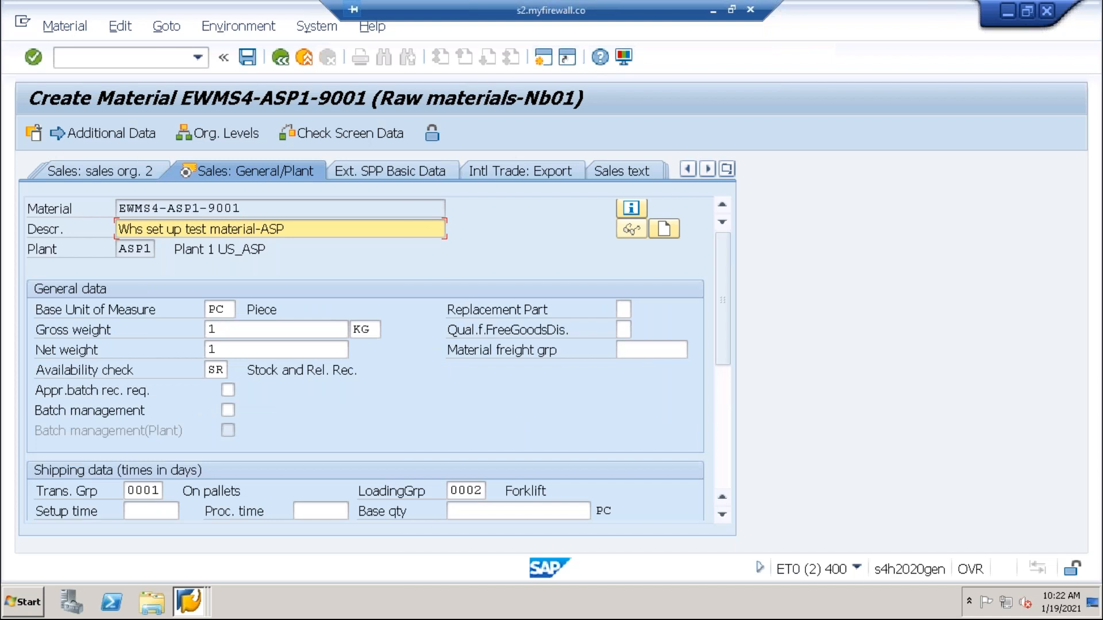
- Set the loading group to 0001 in the shipping data of the sales general/plant view
{"action": "left_click", "coordinate": [474, 492]}
{"action": "key", "text": "Return"}
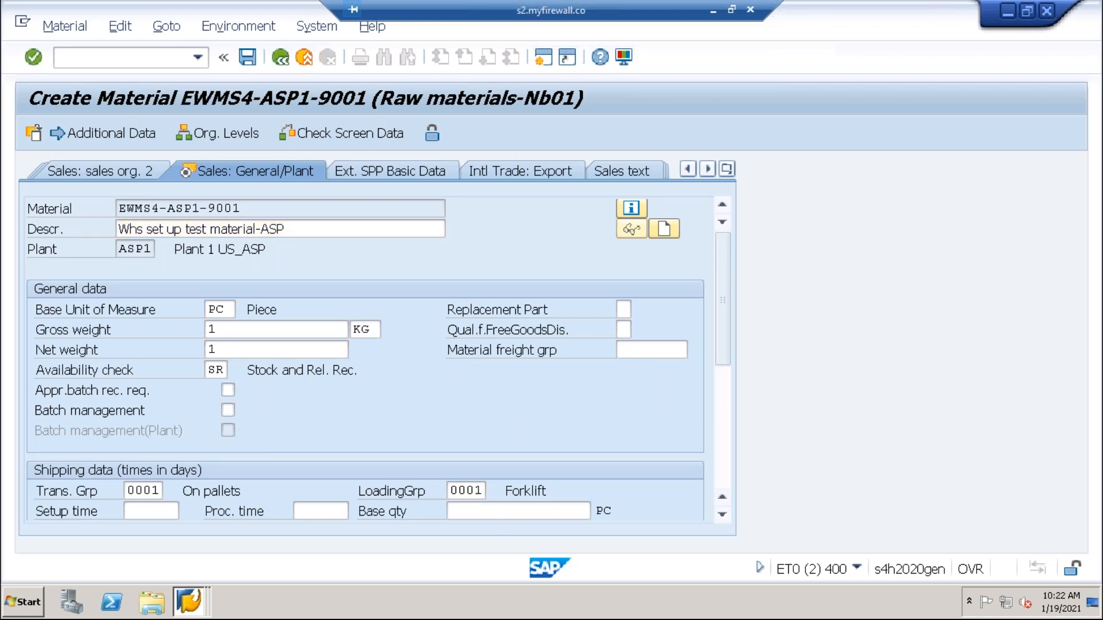
- Set the Accounting 1 valuation class to 3000 and save the raw material EWMS4-ASP1-9001
{"action": "key", "text": "Return"}
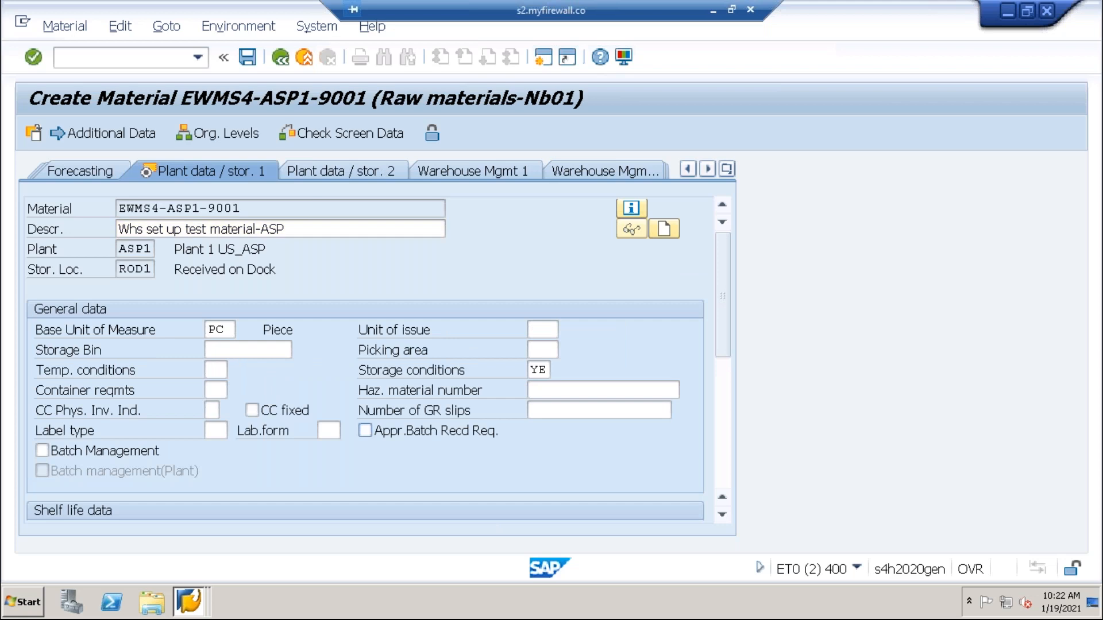
{"action": "key", "text": "Return"}
{"action": "key", "text": "Return"}
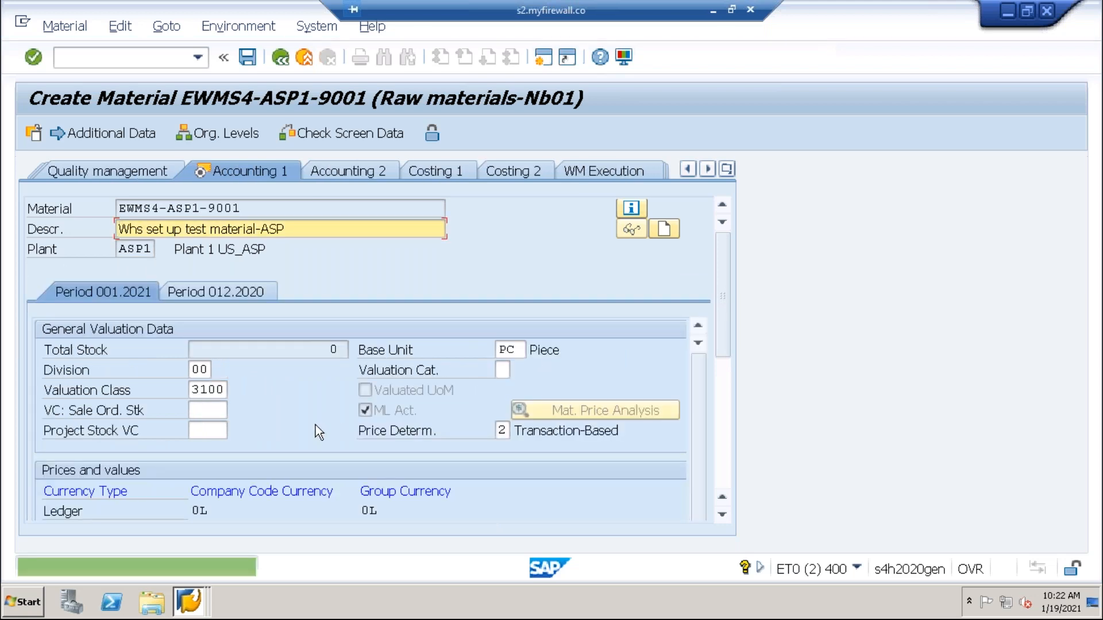
{"action": "left_click", "coordinate": [223, 386]}
{"action": "left_click", "coordinate": [236, 392]}
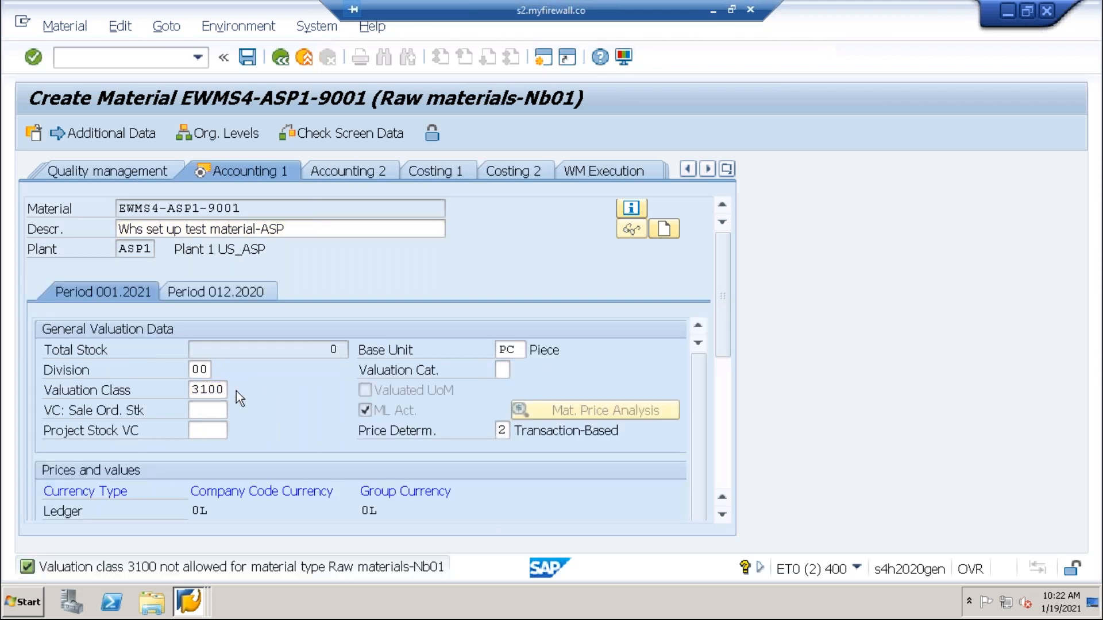
{"action": "double_click", "coordinate": [356, 161]}
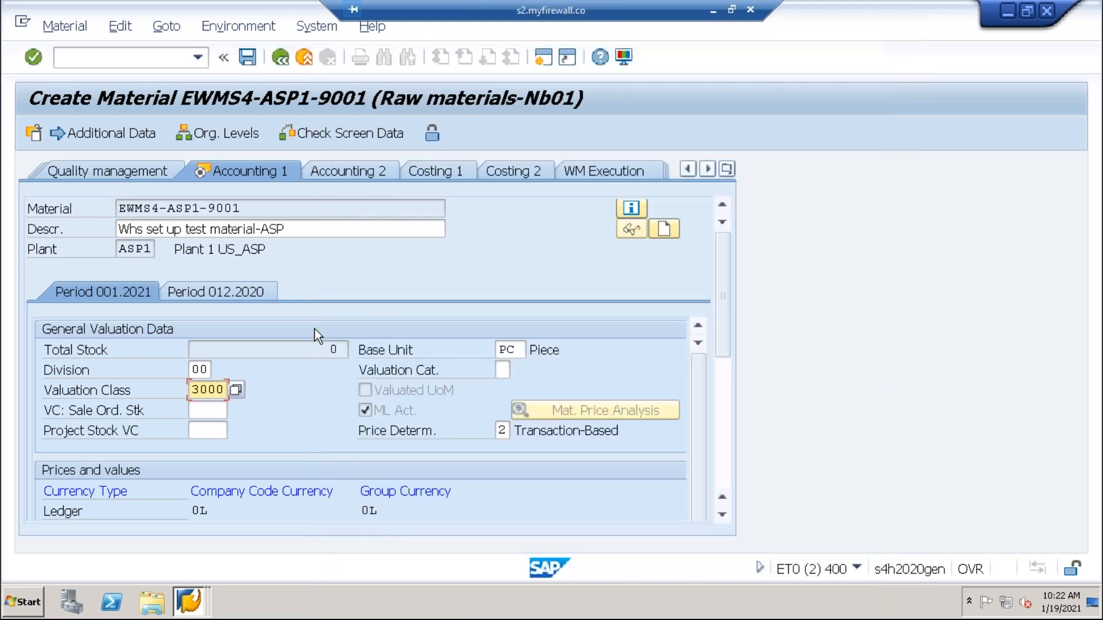
{"action": "key", "text": "Return"}
{"action": "left_click", "coordinate": [310, 394]}
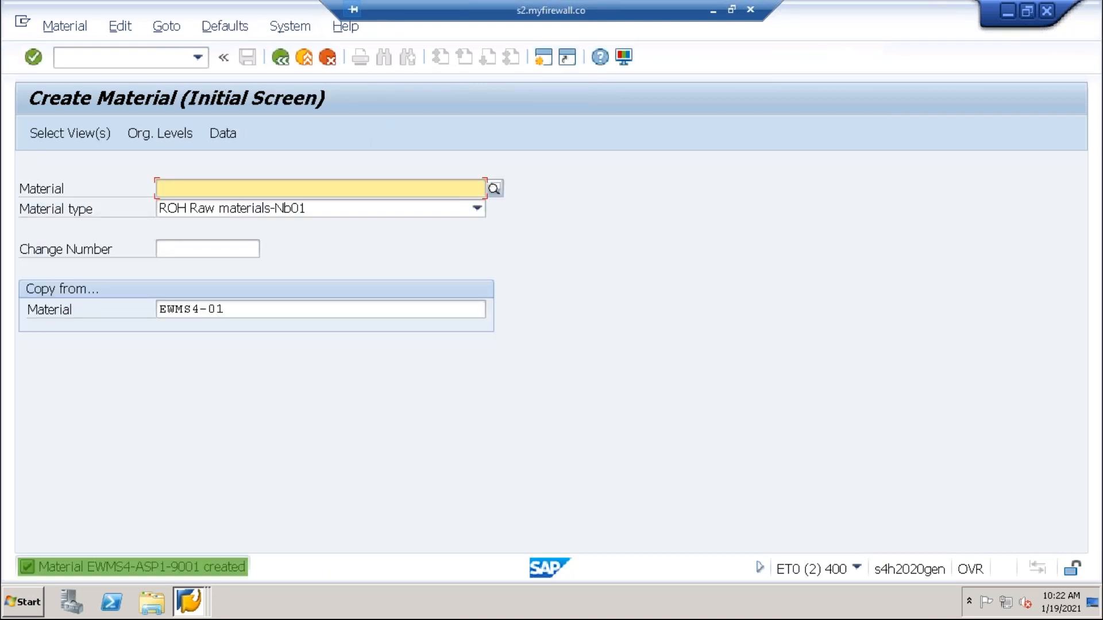
- Switch to the Display Material initial screen and copy the material number EWMS4-ASP1-9001
{"action": "left_click", "coordinate": [64, 26]}
{"action": "mouse_move", "coordinate": [107, 99]}
{"action": "mouse_move", "coordinate": [104, 120]}
{"action": "left_click", "coordinate": [317, 122]}
{"action": "left_click_drag", "start_coordinate": [317, 193], "coordinate": [140, 187]}
{"action": "key", "text": "ctrl+c"}
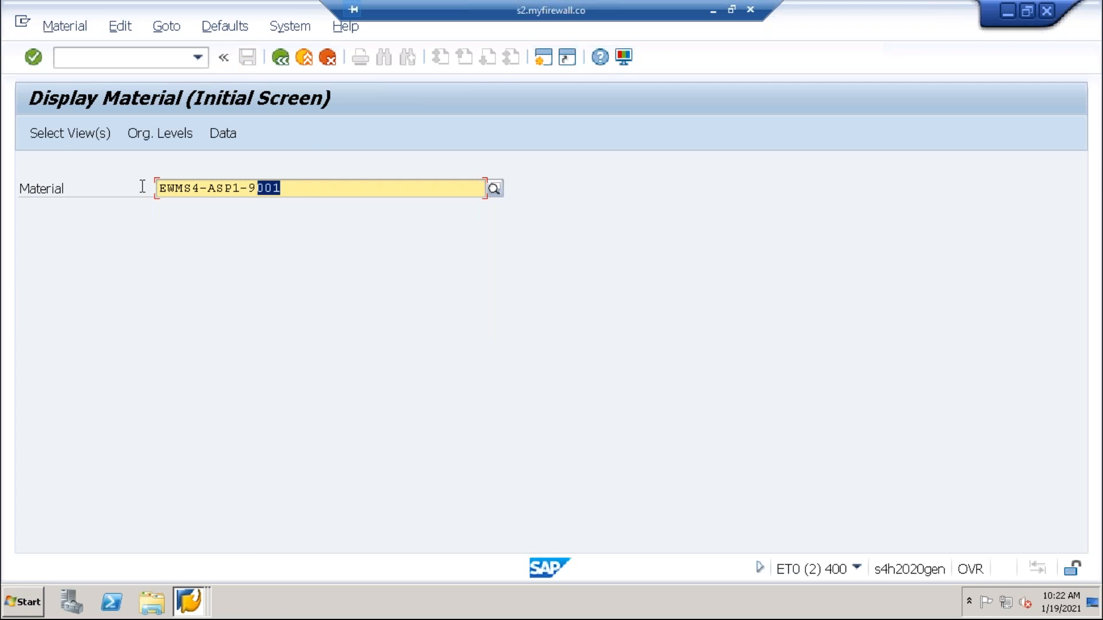
- Start a standard purchase order with transaction /nme21n and enter EWM17-SU01 as the supplier
{"action": "left_click", "coordinate": [136, 57]}
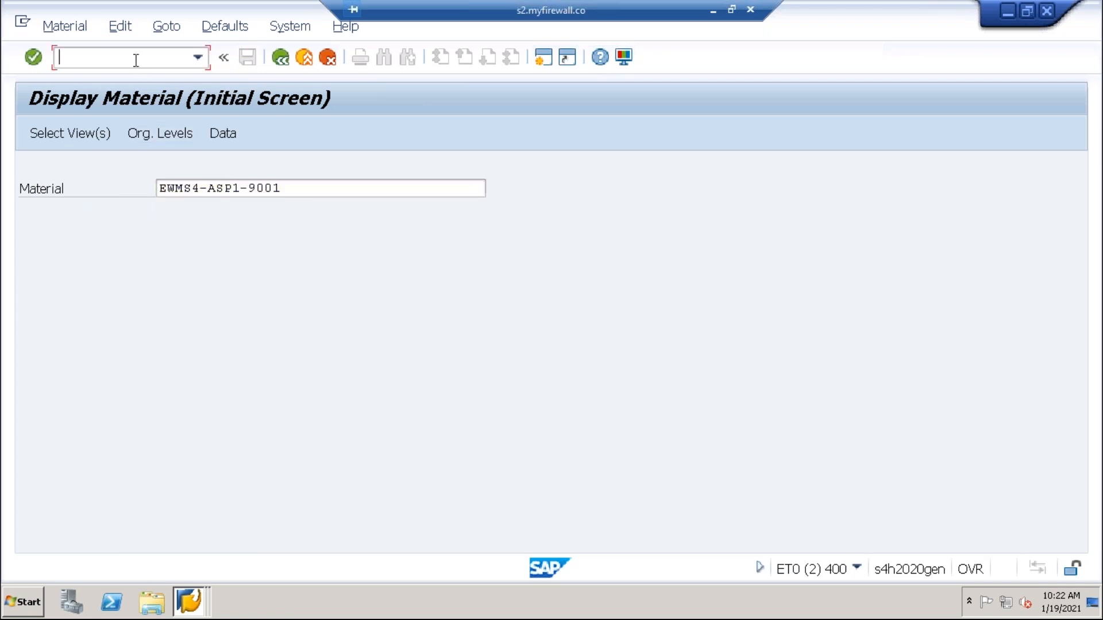
{"action": "type", "text": "/nme21n"}
{"action": "key", "text": "Return"}
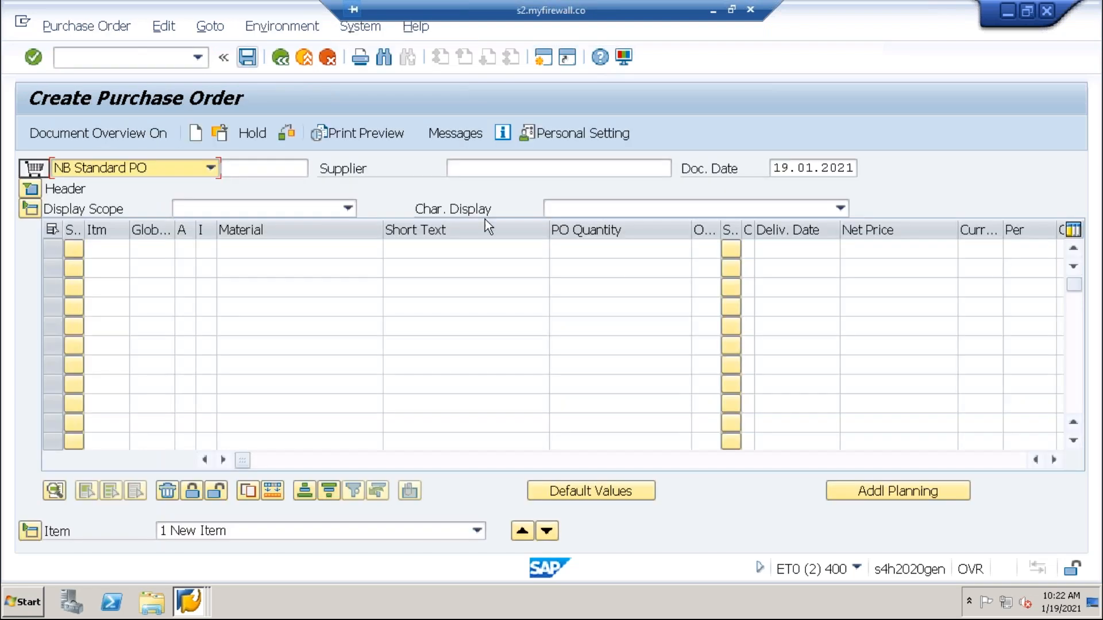
{"action": "left_click", "coordinate": [485, 167]}
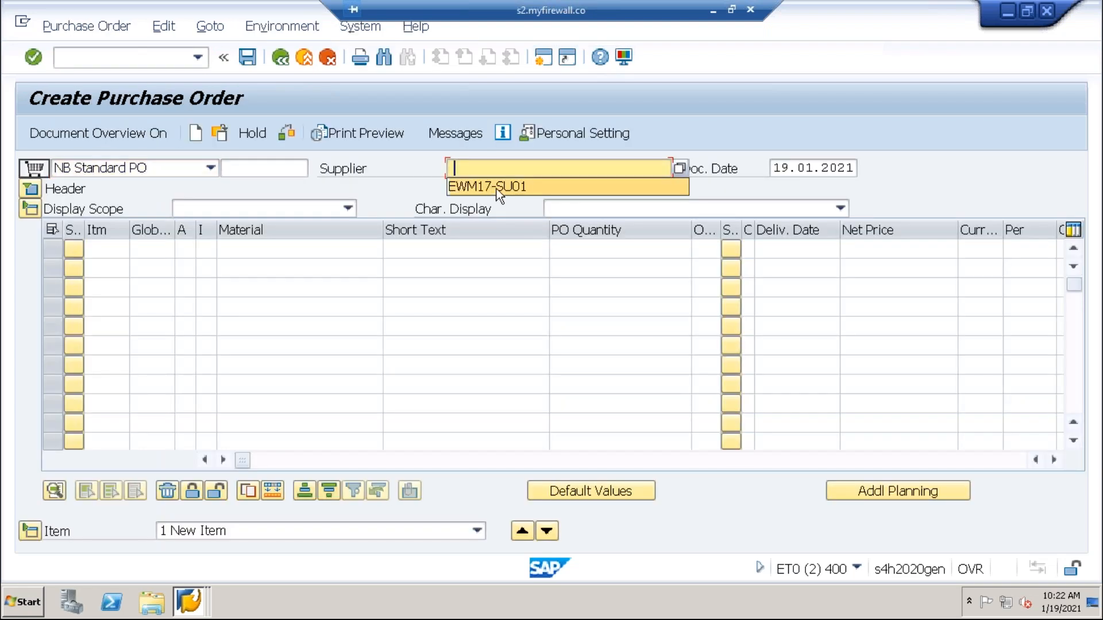
{"action": "left_click", "coordinate": [498, 187]}
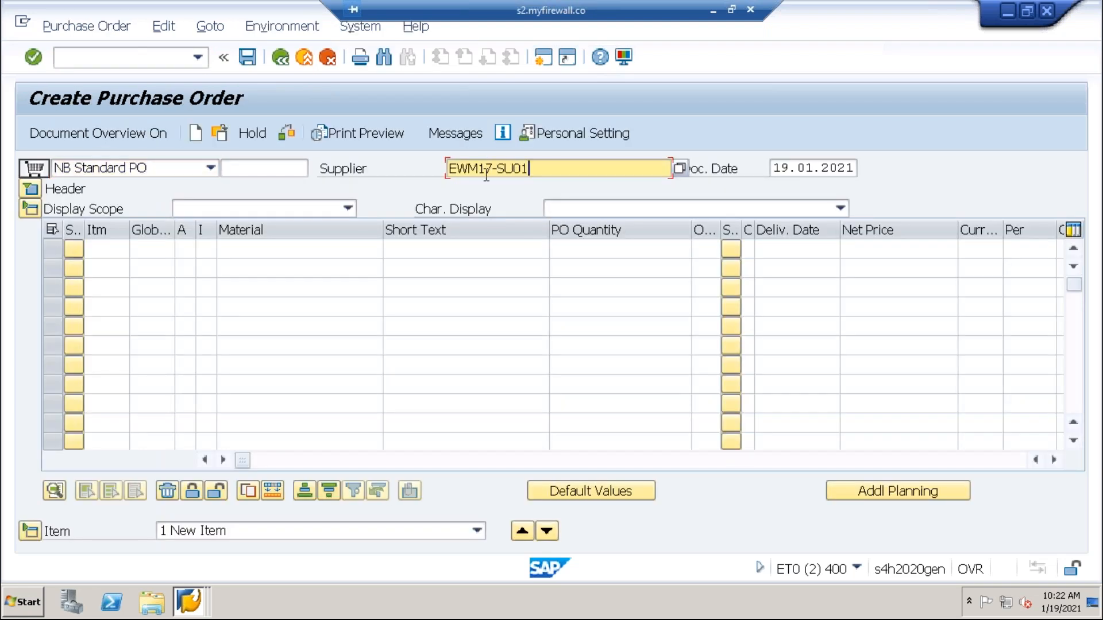
- Fill in the purchase order's organizational data with purchasing organization 1710, purchasing group 001 and company code 1710
{"action": "left_click", "coordinate": [31, 189]}
{"action": "left_click", "coordinate": [219, 253]}
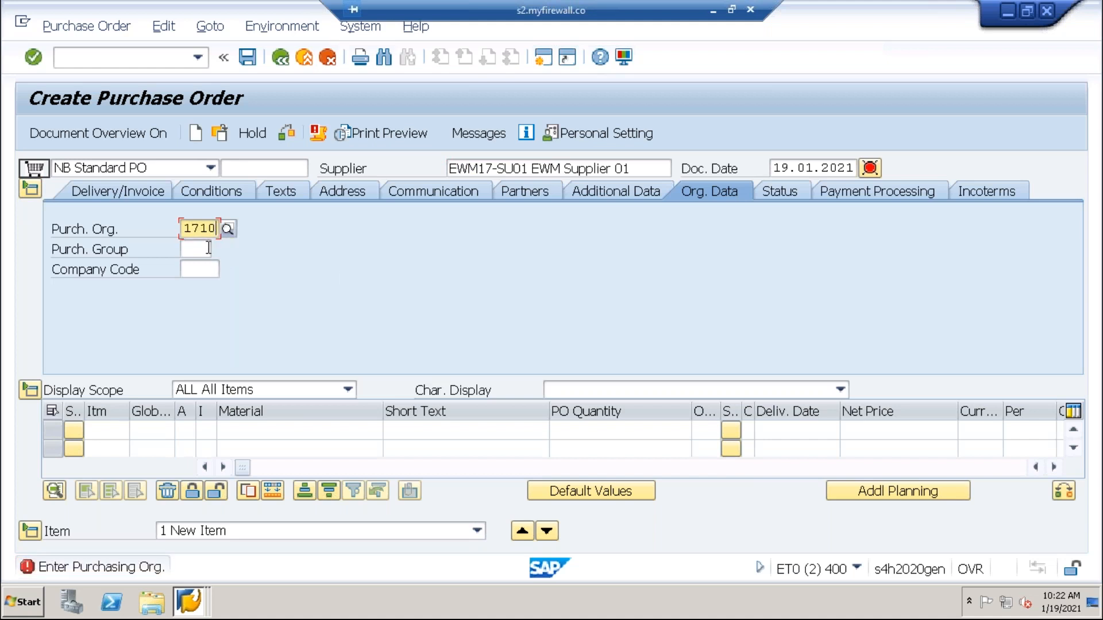
{"action": "left_click", "coordinate": [208, 266]}
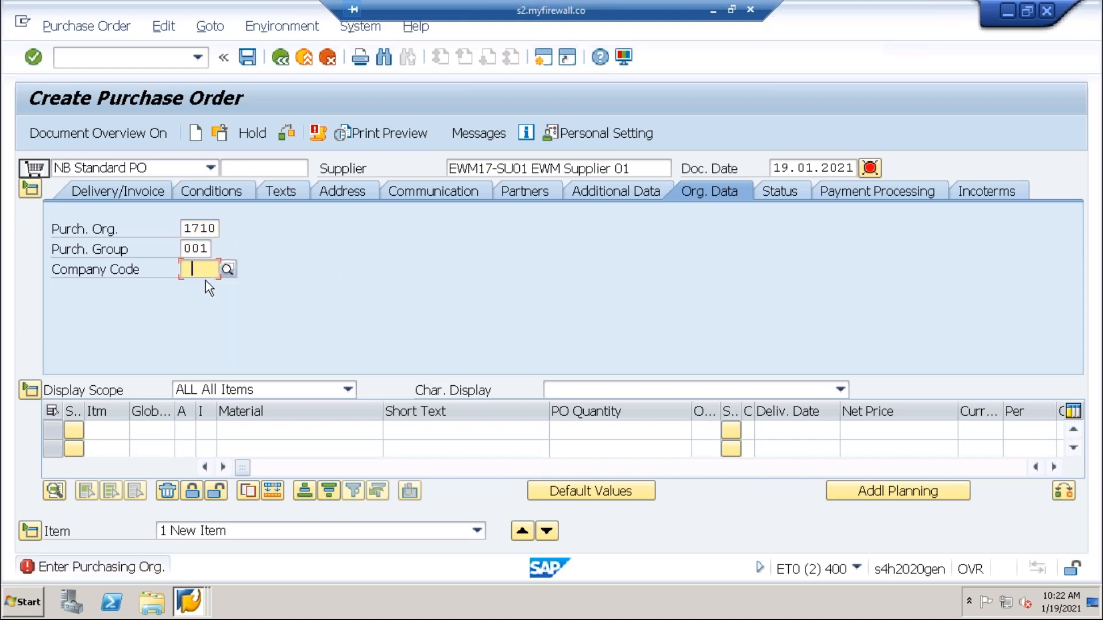
{"action": "type", "text": "1710"}
{"action": "key", "text": "Return"}
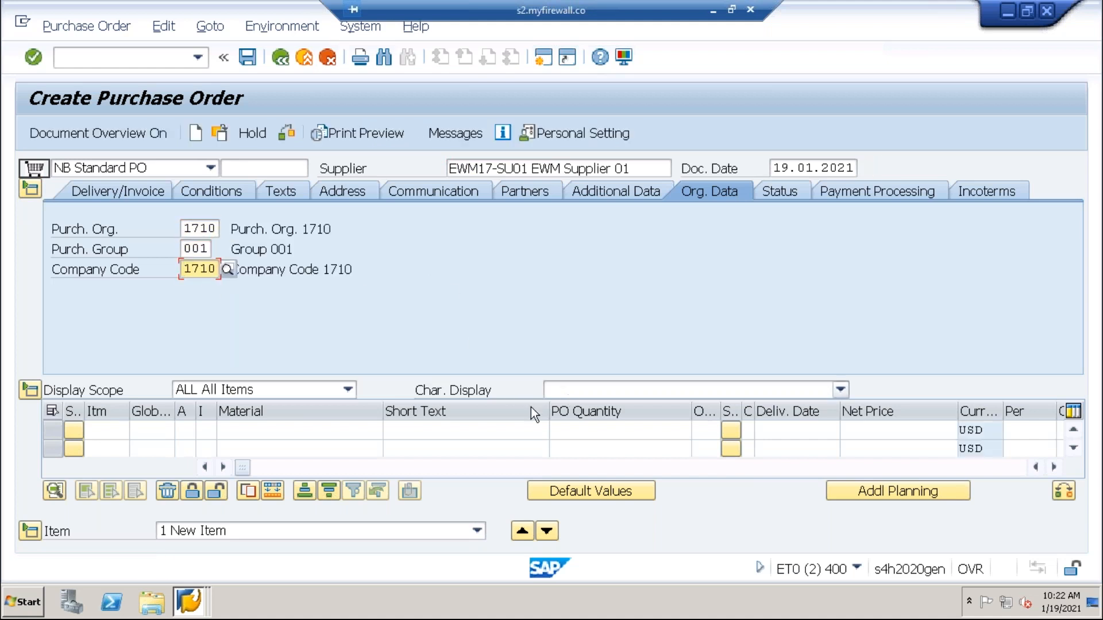
- Enter the first order item for material EWMS4-ASP1-9001 with a quantity of 500 and a net price of 10
{"action": "left_click", "coordinate": [274, 432]}
{"action": "key", "text": "ctrl+v"}
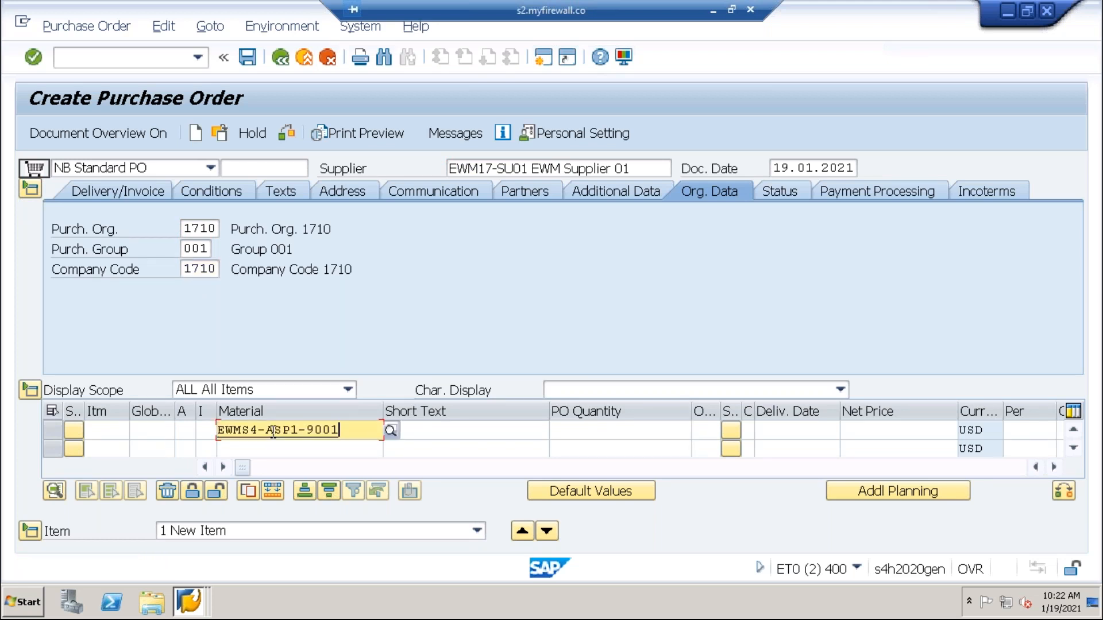
{"action": "left_click", "coordinate": [579, 430]}
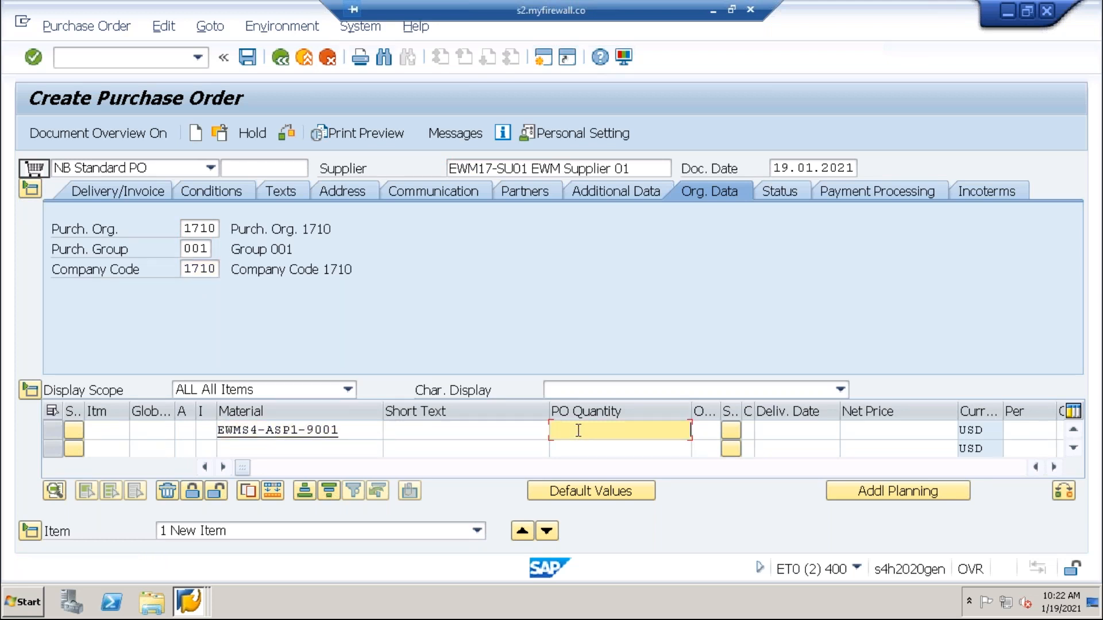
{"action": "type", "text": "500"}
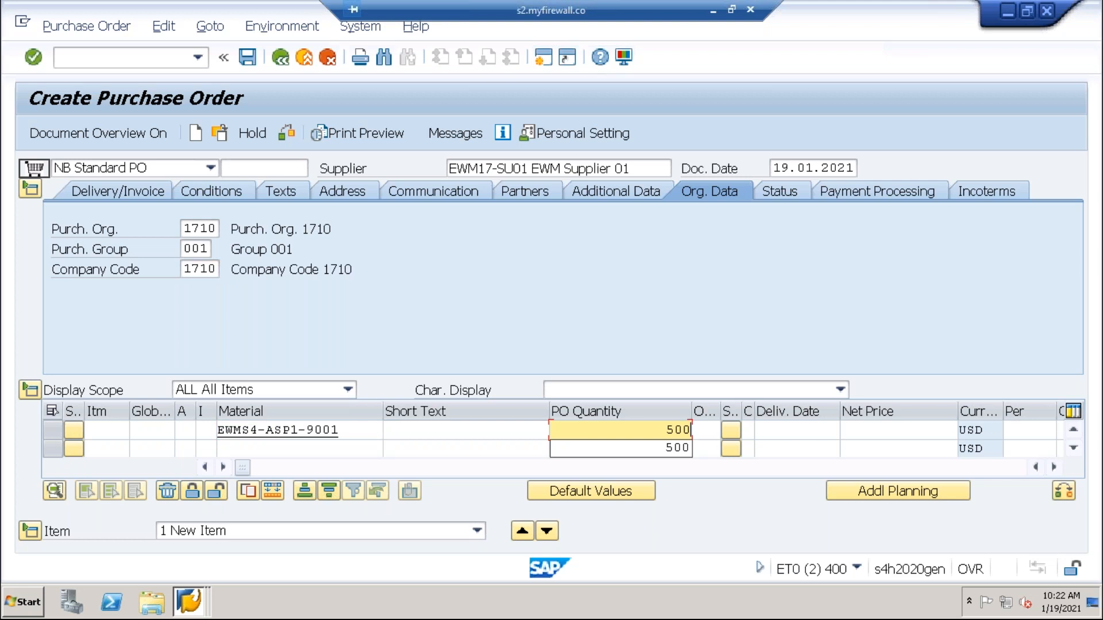
{"action": "key", "text": "Tab"}
{"action": "key", "text": "Tab"}
{"action": "key", "text": "Tab"}
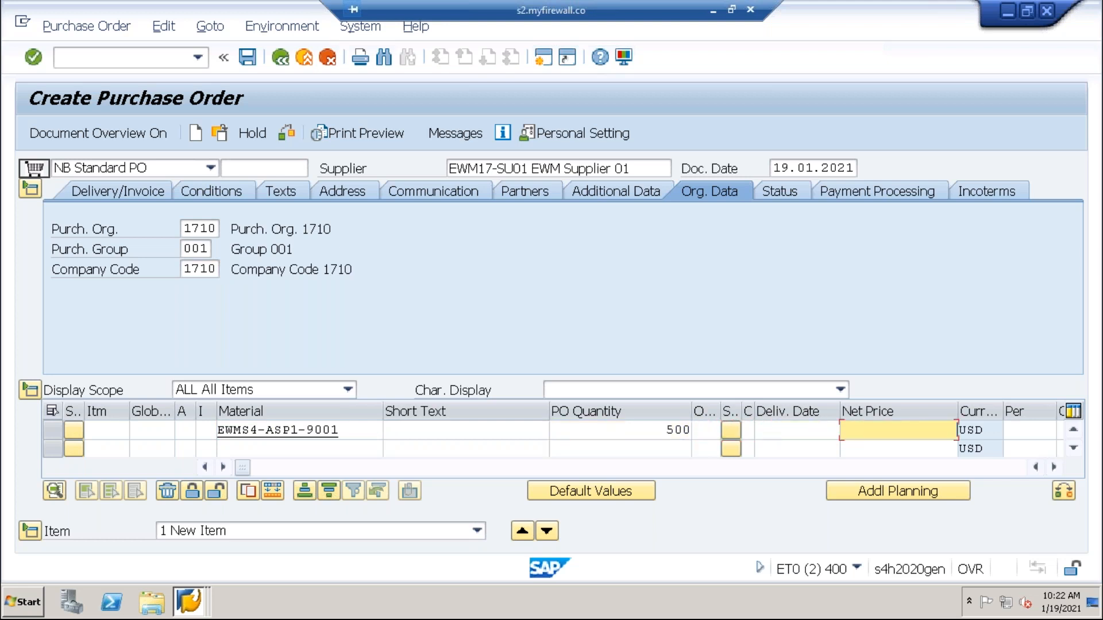
{"action": "type", "text": "10"}
- Assign plant ASP1 and storage location ROD1 to the purchase order item
{"action": "key", "text": "Tab"}
{"action": "key", "text": "Tab"}
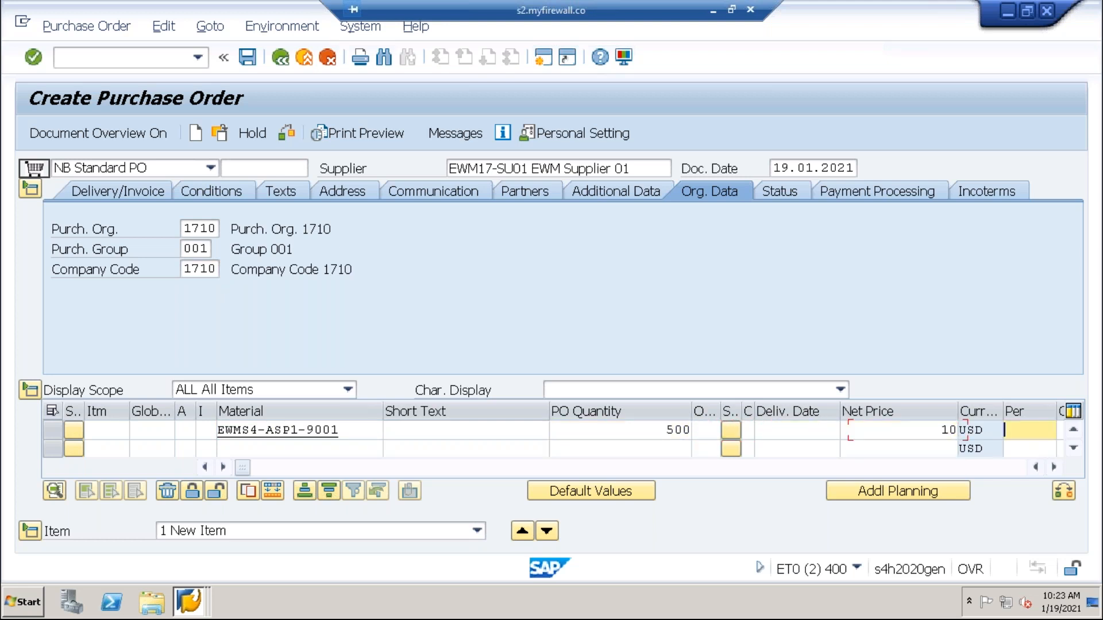
{"action": "key", "text": "Tab"}
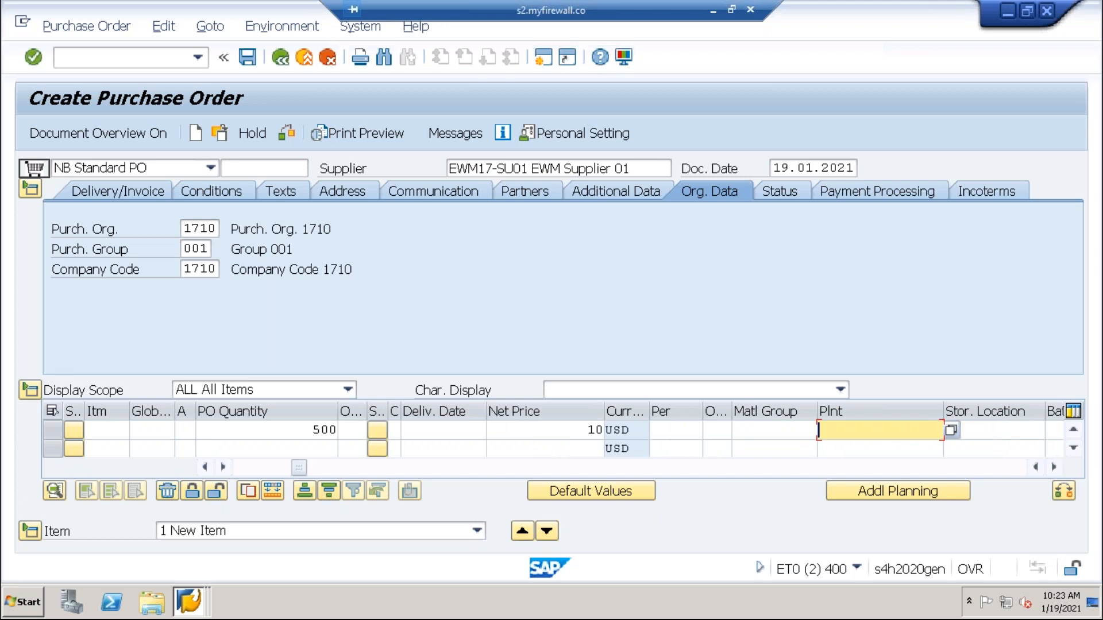
{"action": "type", "text": "asp1"}
{"action": "left_click", "coordinate": [981, 432]}
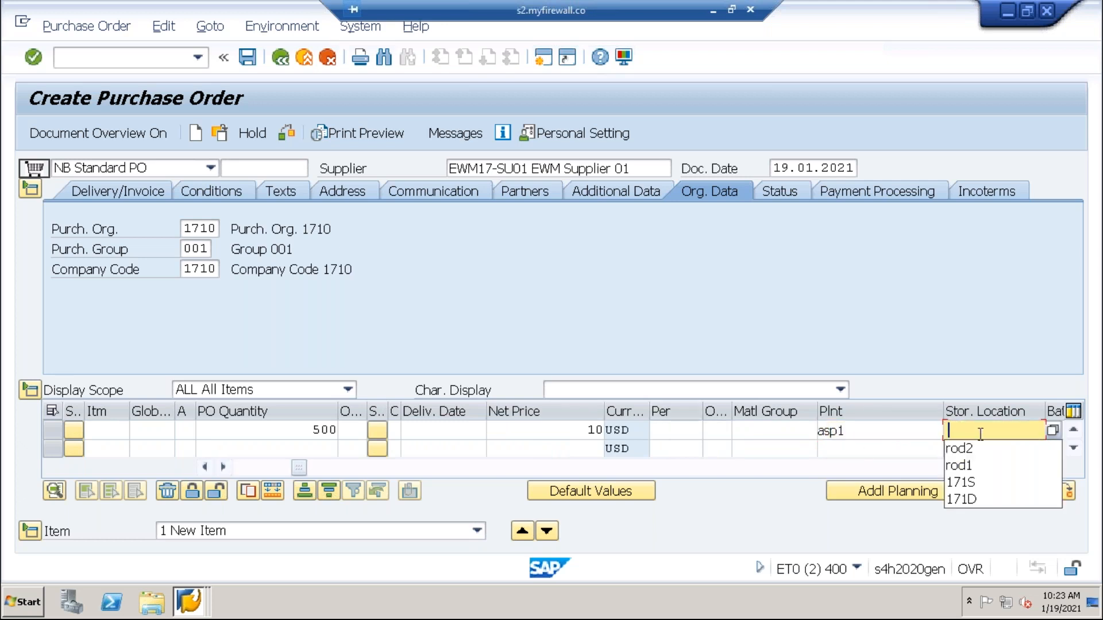
{"action": "left_click", "coordinate": [970, 465]}
{"action": "key", "text": "Return"}
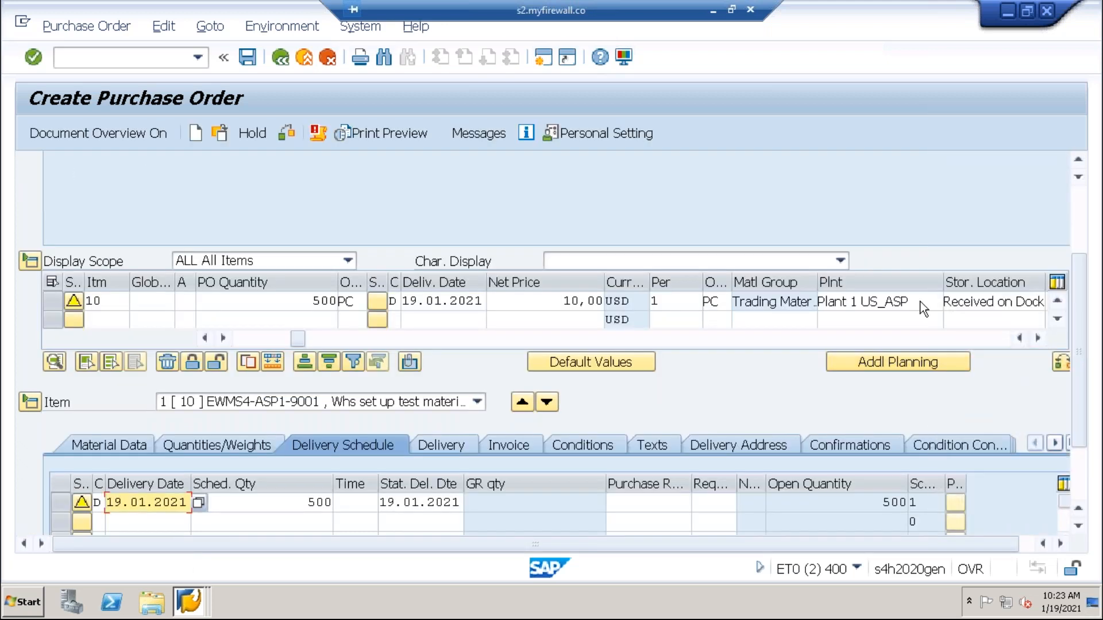
- Set the item's confirmation control to 0004 Inbound Delivery and save the purchase order
{"action": "left_click", "coordinate": [851, 443]}
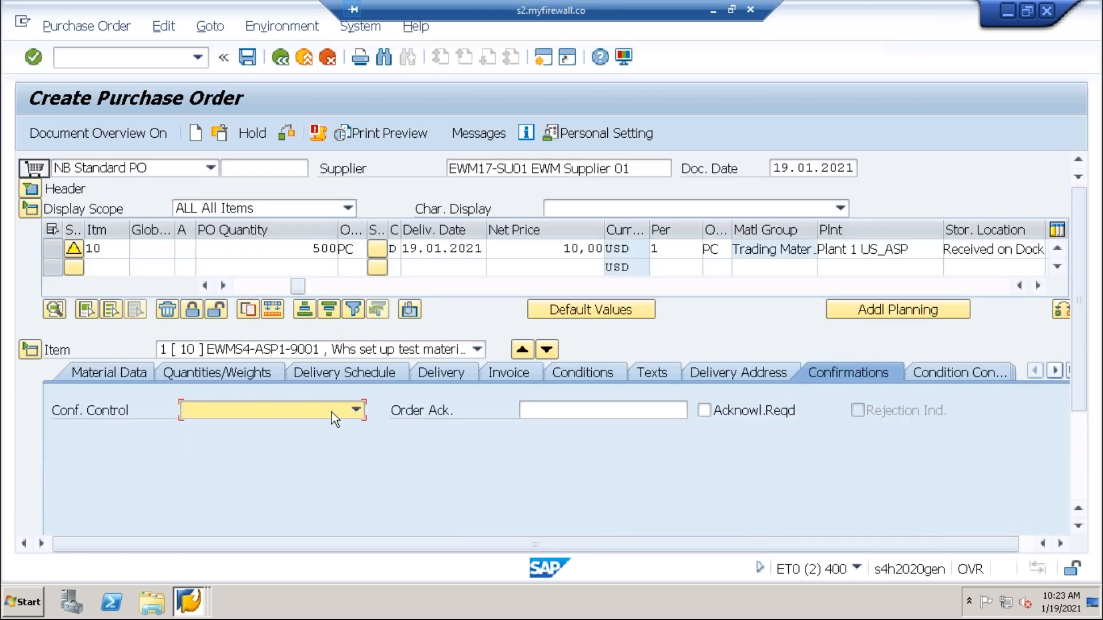
{"action": "left_click", "coordinate": [356, 410]}
{"action": "left_click", "coordinate": [277, 460]}
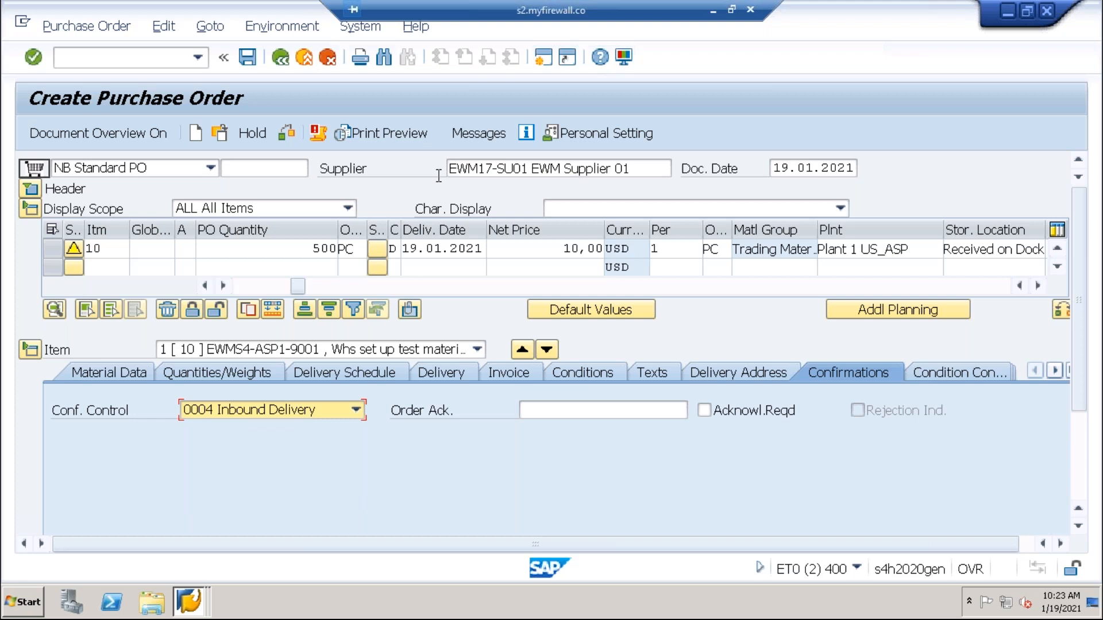
{"action": "left_click", "coordinate": [247, 57]}
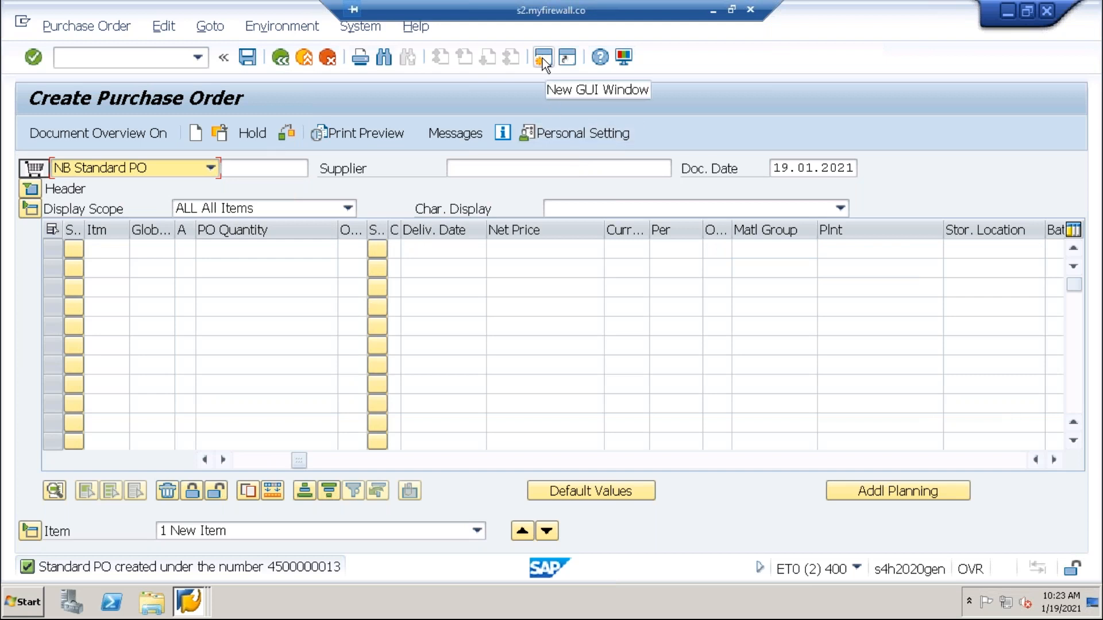
- Start the inbound delivery creation transaction /nvl31n
{"action": "left_click", "coordinate": [106, 58]}
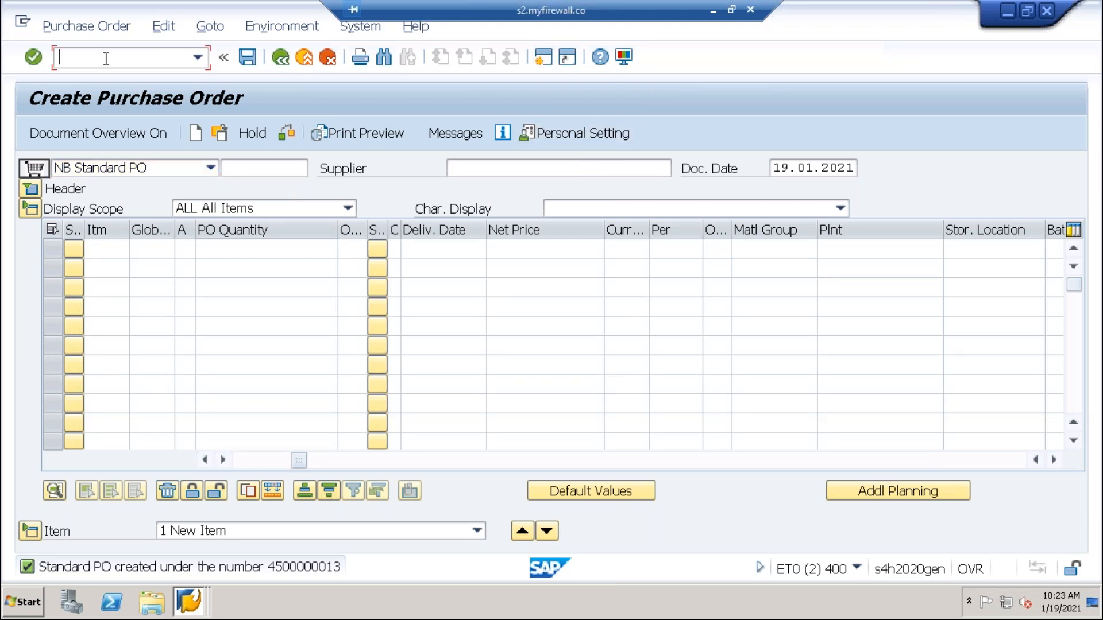
{"action": "type", "text": "/nvl"}
{"action": "key", "text": "BackSpace"}
{"action": "key", "text": "BackSpace"}
{"action": "type", "text": "vl31n"}
{"action": "key", "text": "Return"}
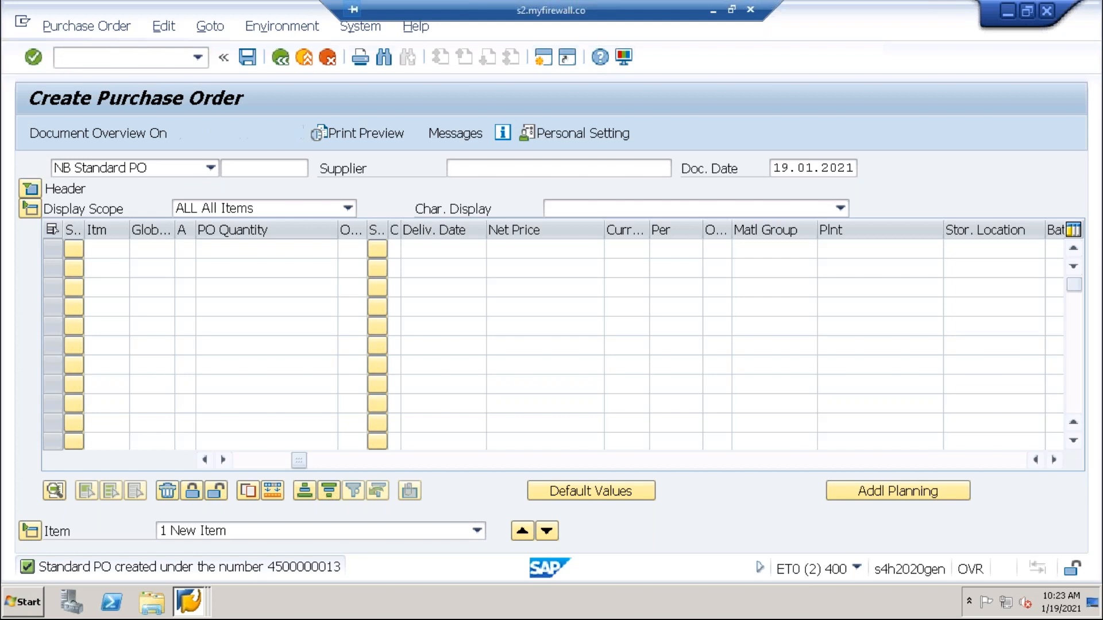
- Open a new session window and run the warehouse product transaction /n/scwm/mat1 in it
{"action": "left_click", "coordinate": [544, 57]}
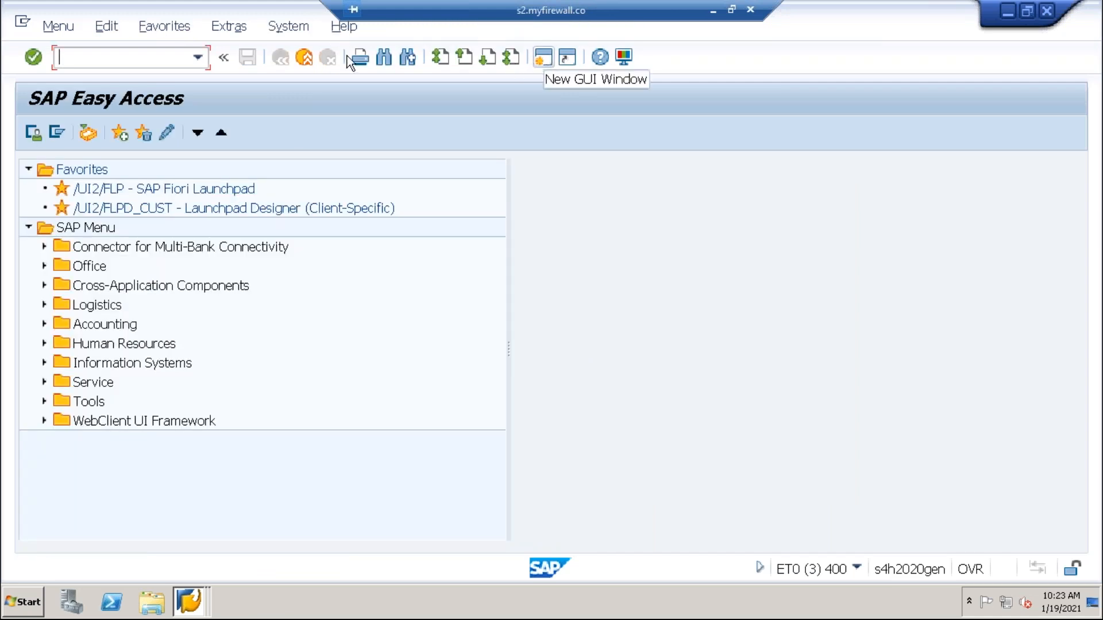
{"action": "left_click", "coordinate": [197, 57]}
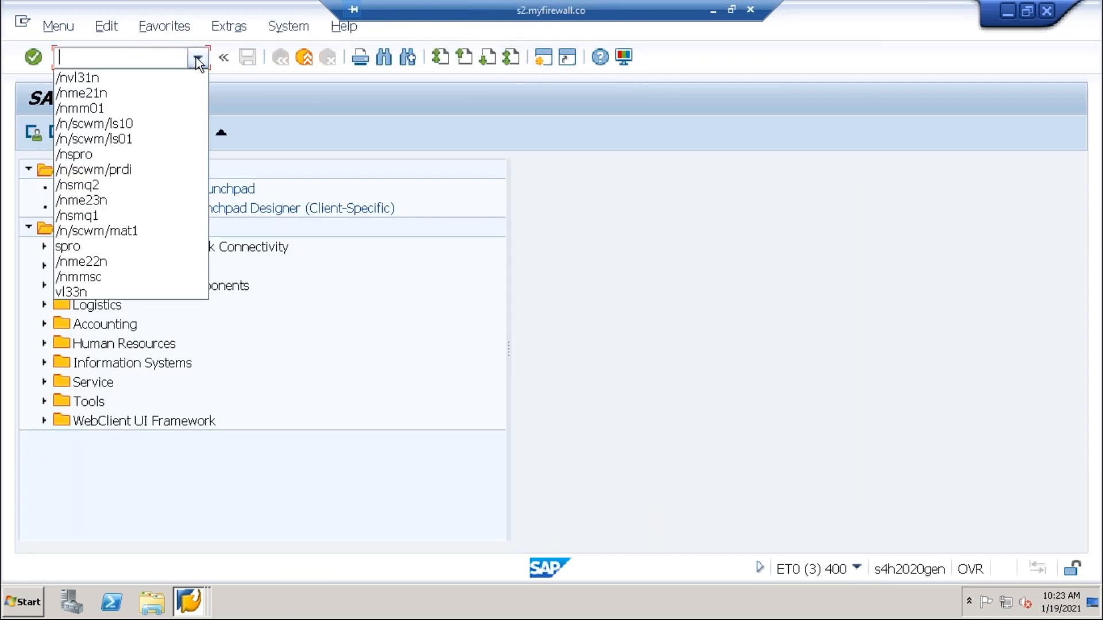
{"action": "left_click", "coordinate": [130, 233]}
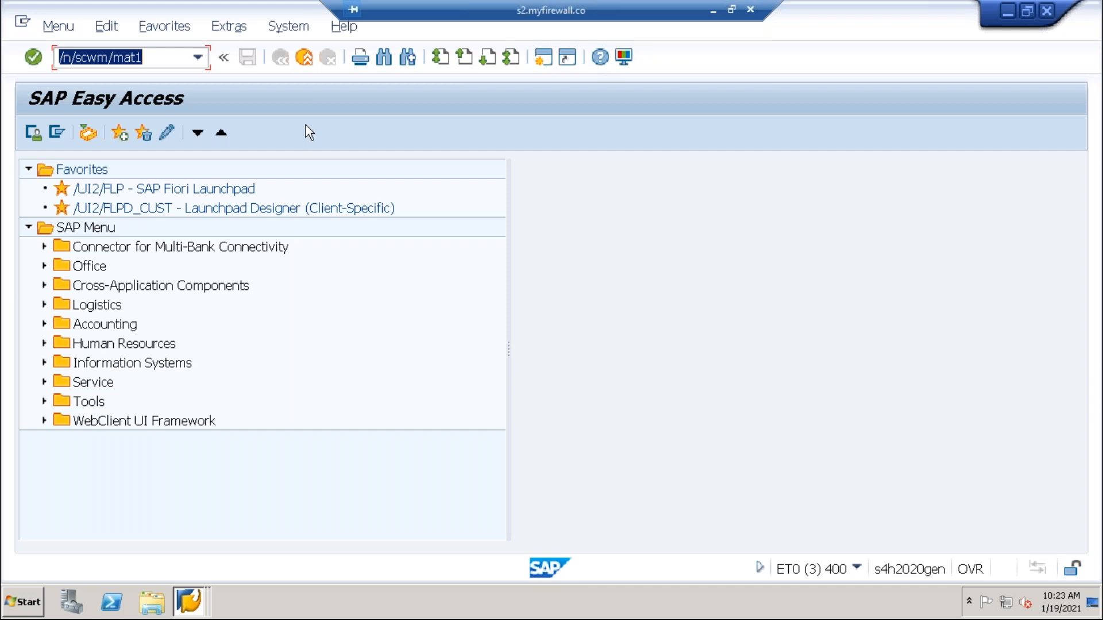
{"action": "key", "text": "Return"}
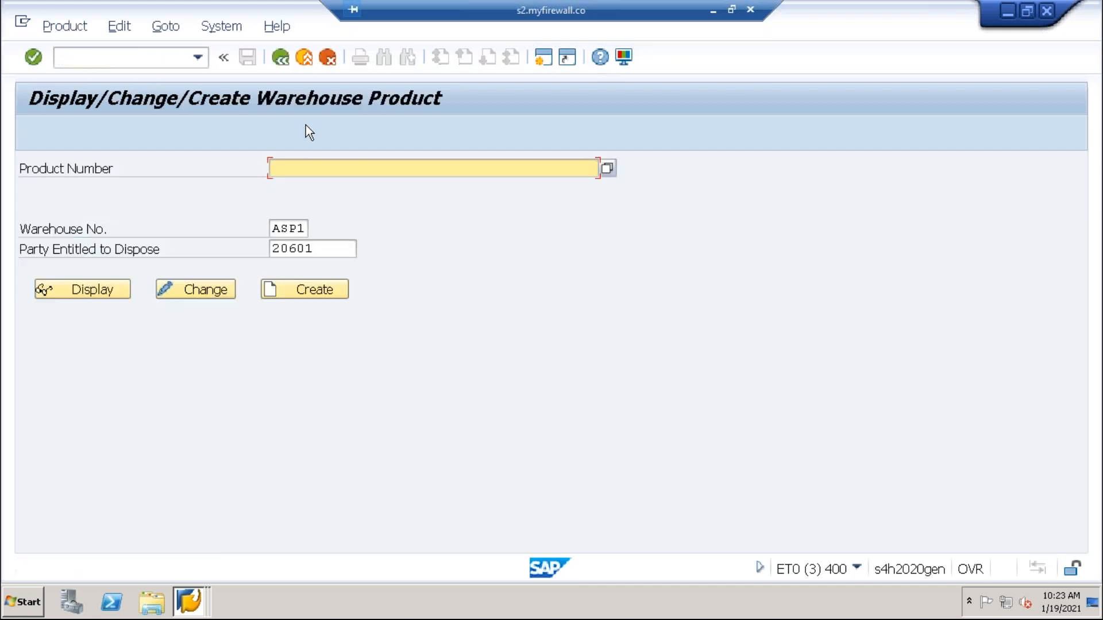
- Create a warehouse product for EWMS4-ASP1-9001 in warehouse ASP1 with party entitled to dispose 20601
{"action": "type", "text": "EWMS4-ASP1-9001"}
{"action": "key", "text": "Return"}
{"action": "left_click", "coordinate": [315, 292]}
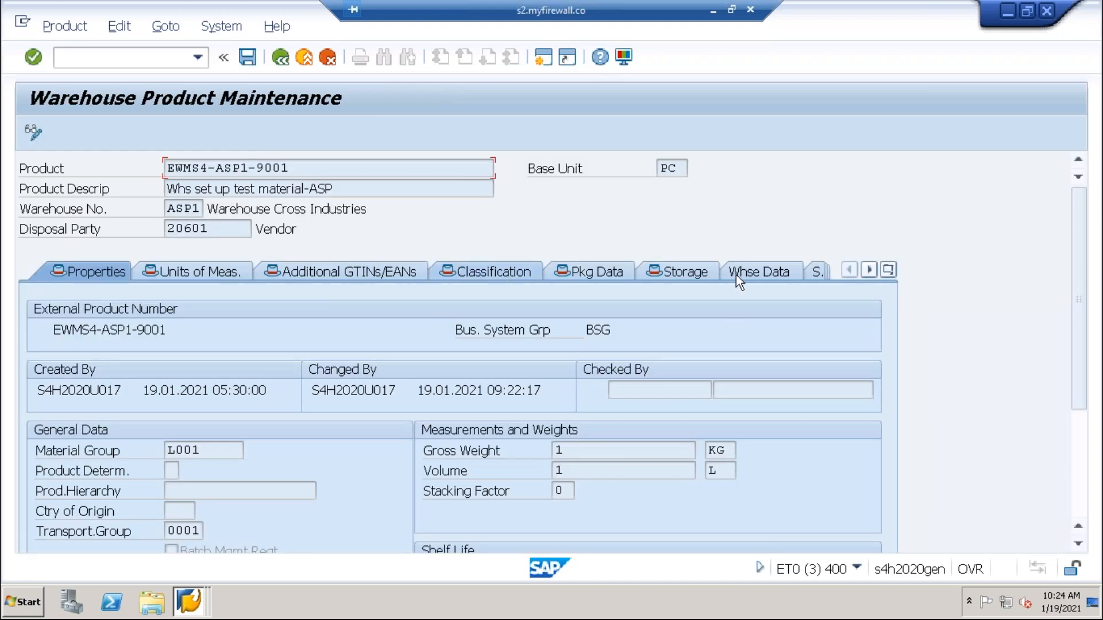
- Review the general, quality inspection and putaway warehouse data of the product and save it
{"action": "left_click", "coordinate": [770, 271]}
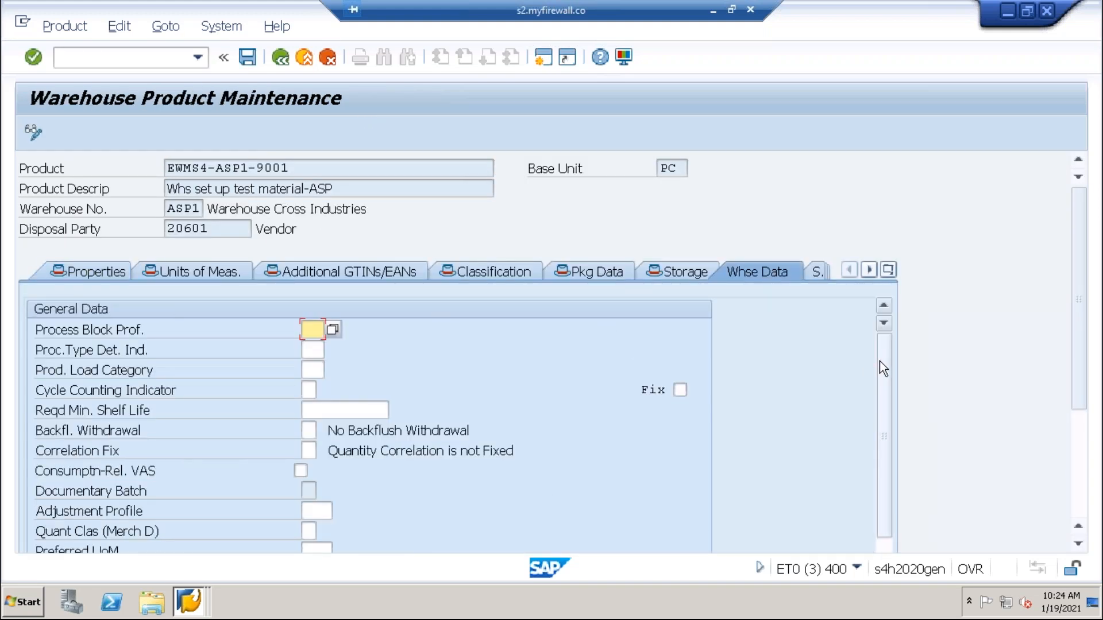
{"action": "left_click_drag", "start_coordinate": [881, 361], "coordinate": [892, 488]}
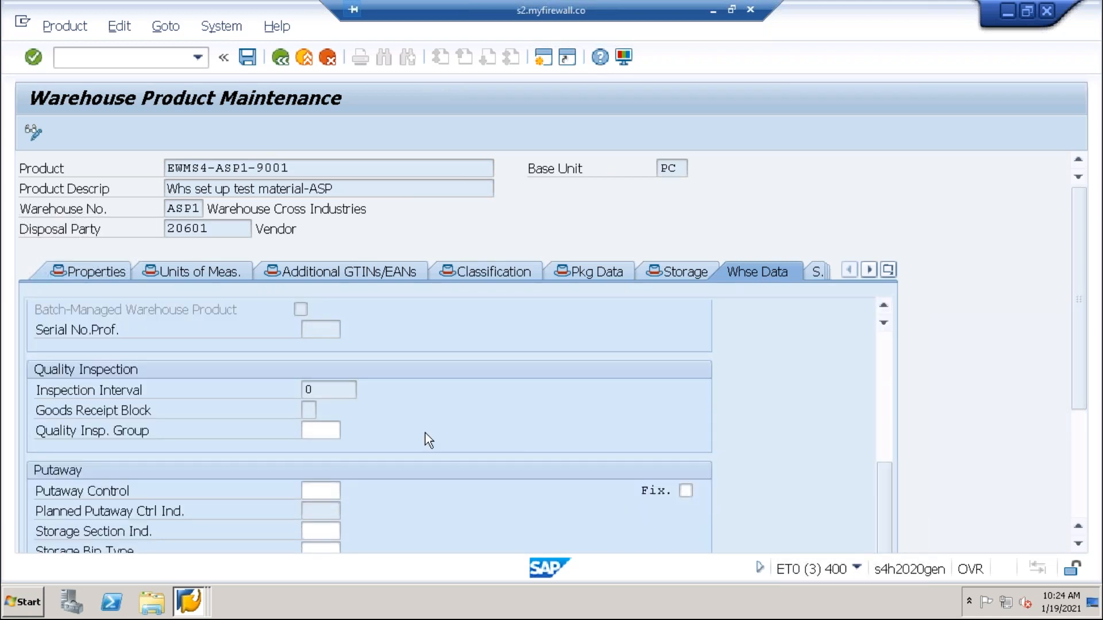
{"action": "left_click", "coordinate": [887, 349]}
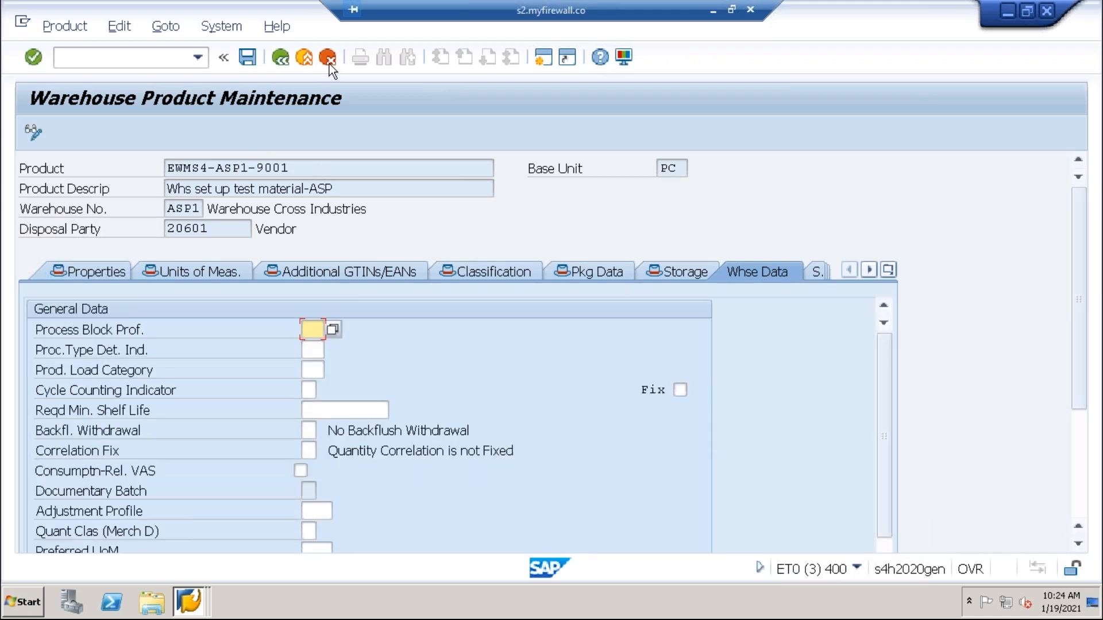
{"action": "left_click", "coordinate": [254, 60]}
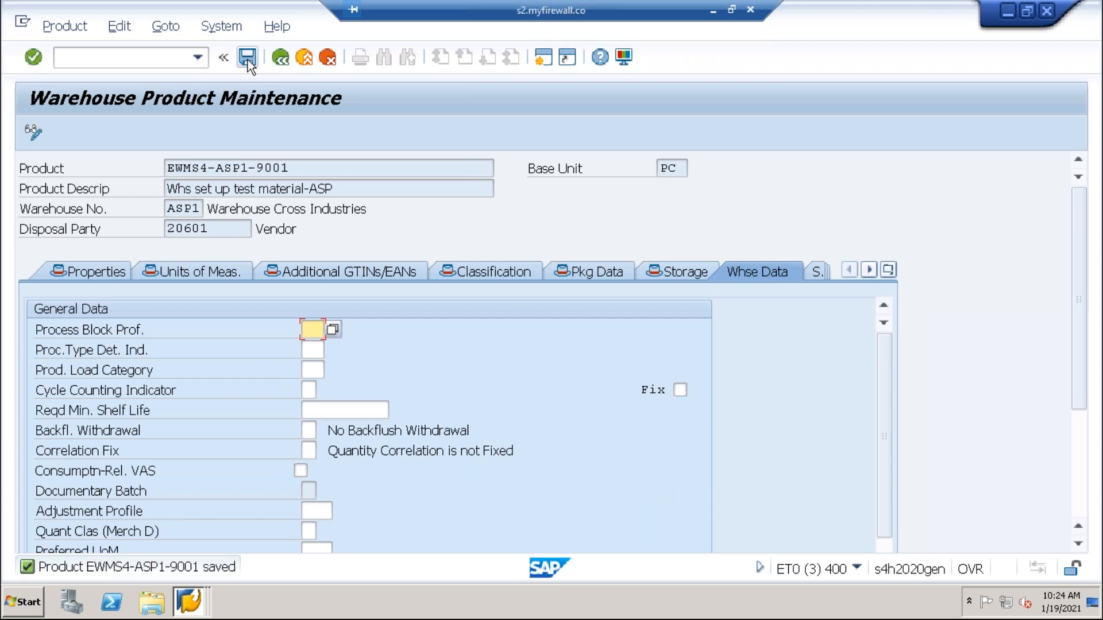
- Save the warehouse product again, leave its maintenance and run the storage location transaction /nmmsc
{"action": "left_click", "coordinate": [246, 58]}
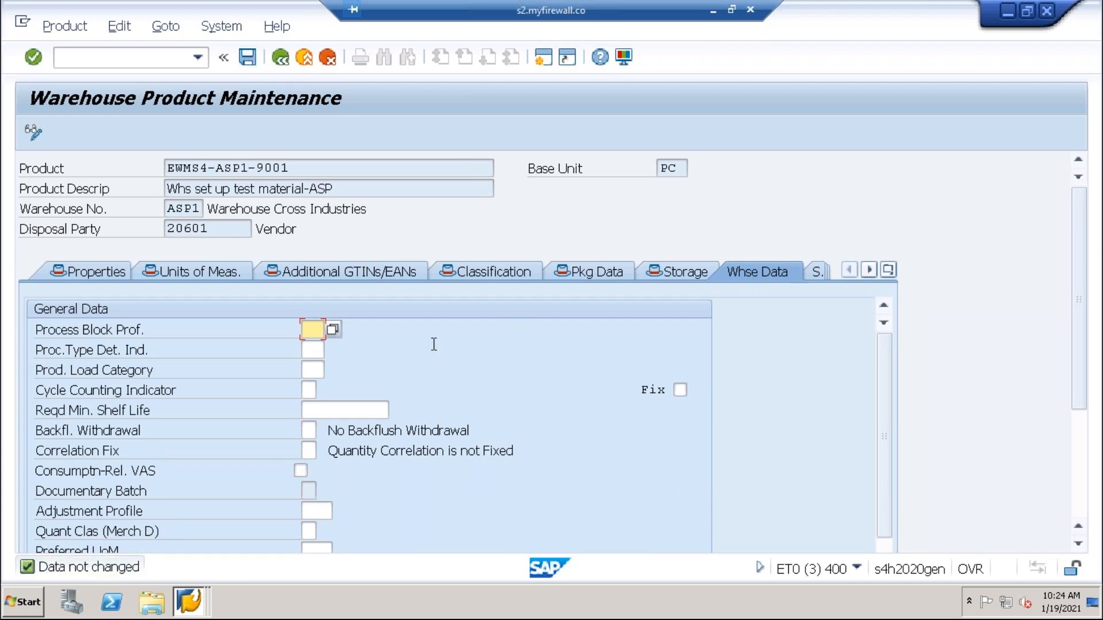
{"action": "left_click", "coordinate": [281, 56]}
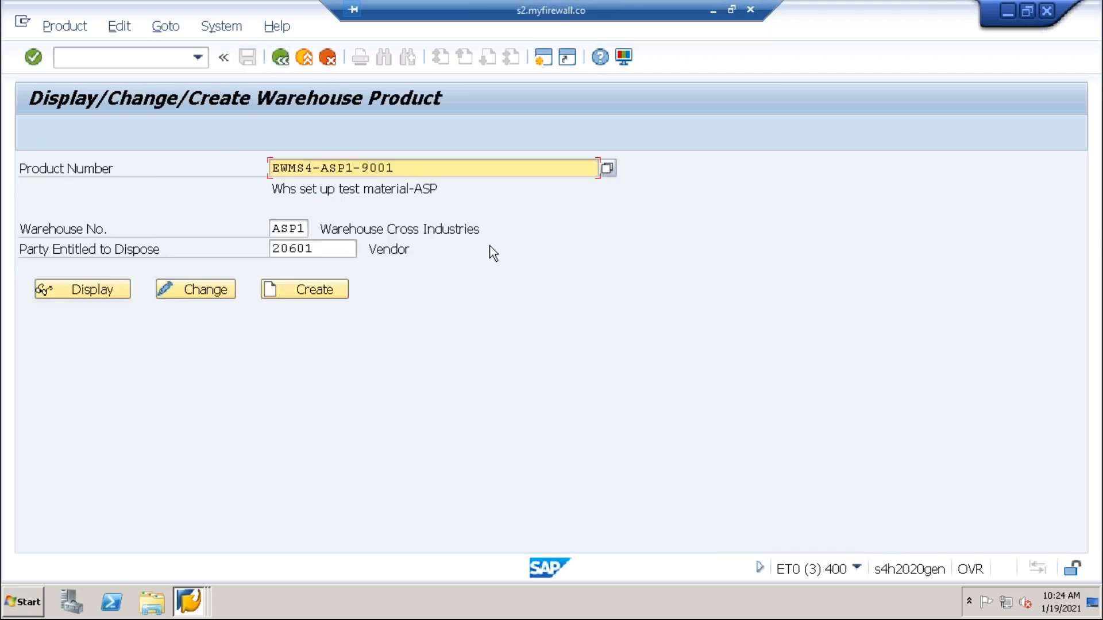
{"action": "left_click", "coordinate": [127, 60]}
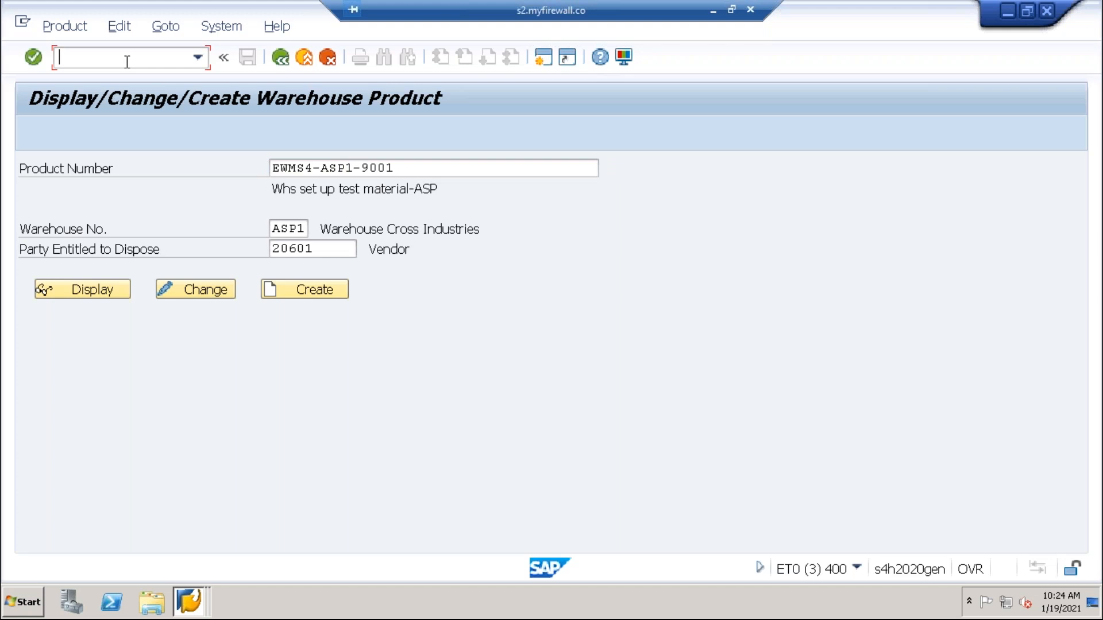
{"action": "type", "text": "/nmmsc"}
{"action": "key", "text": "Return"}
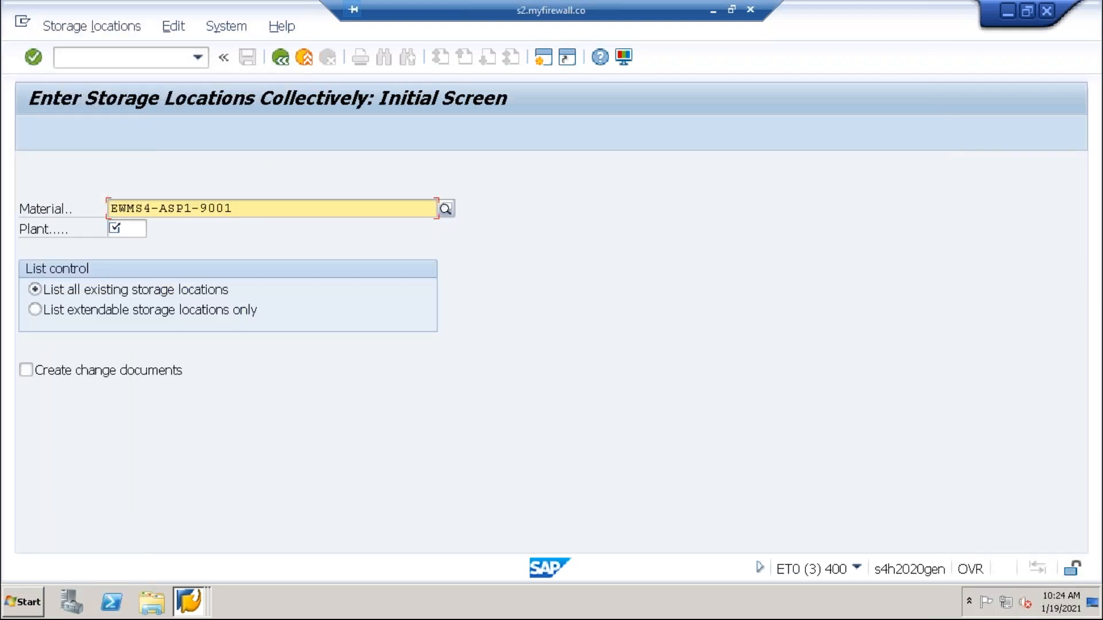
- Extend material EWMS4-ASP1-9001 in plant ASP1 to storage location AFS1, save it and leave the transaction
{"action": "left_click", "coordinate": [143, 230]}
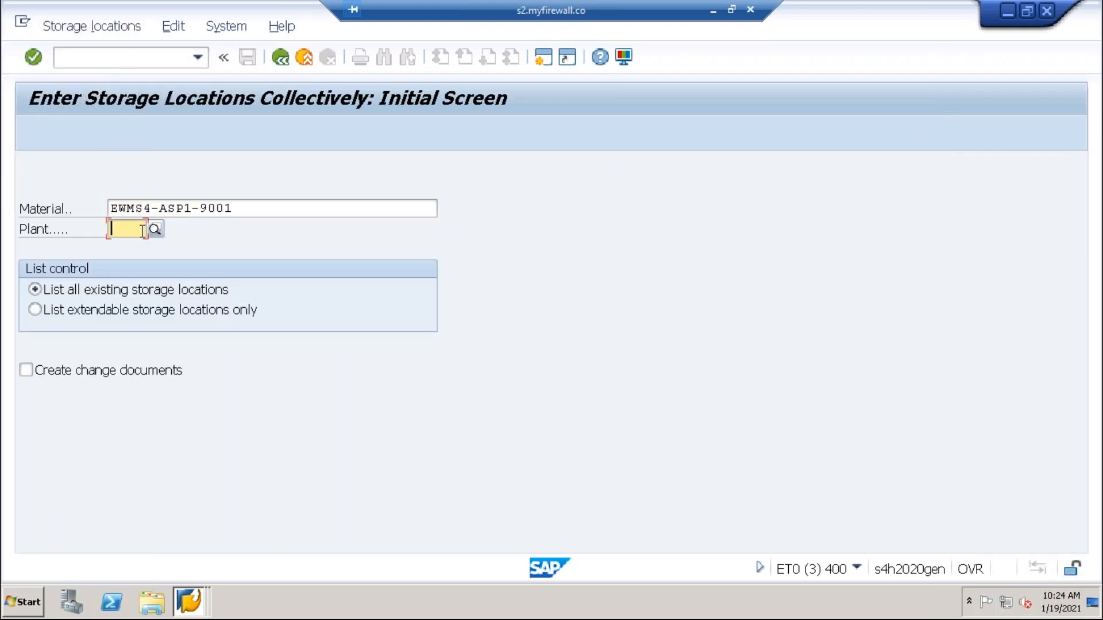
{"action": "type", "text": "asp1"}
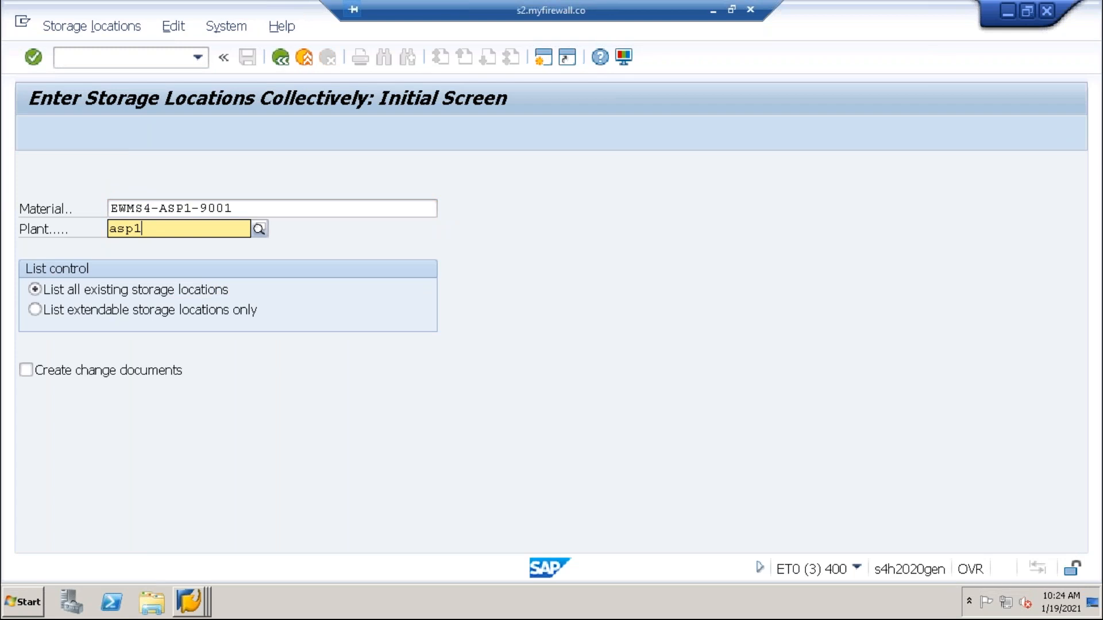
{"action": "left_click", "coordinate": [126, 266]}
{"action": "key", "text": "Return"}
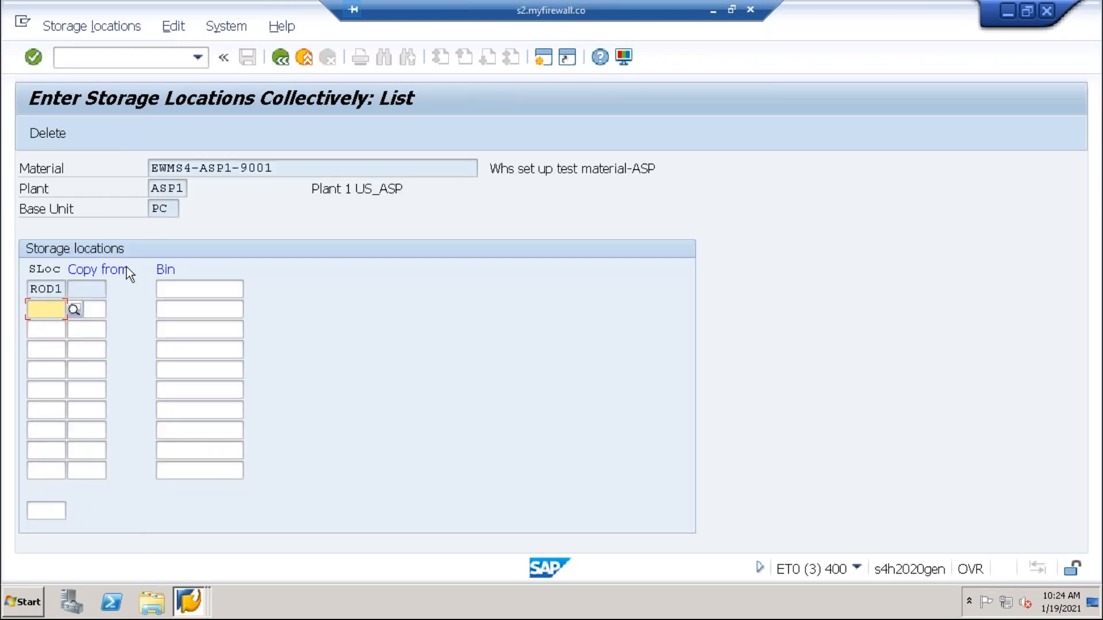
{"action": "type", "text": "afs1"}
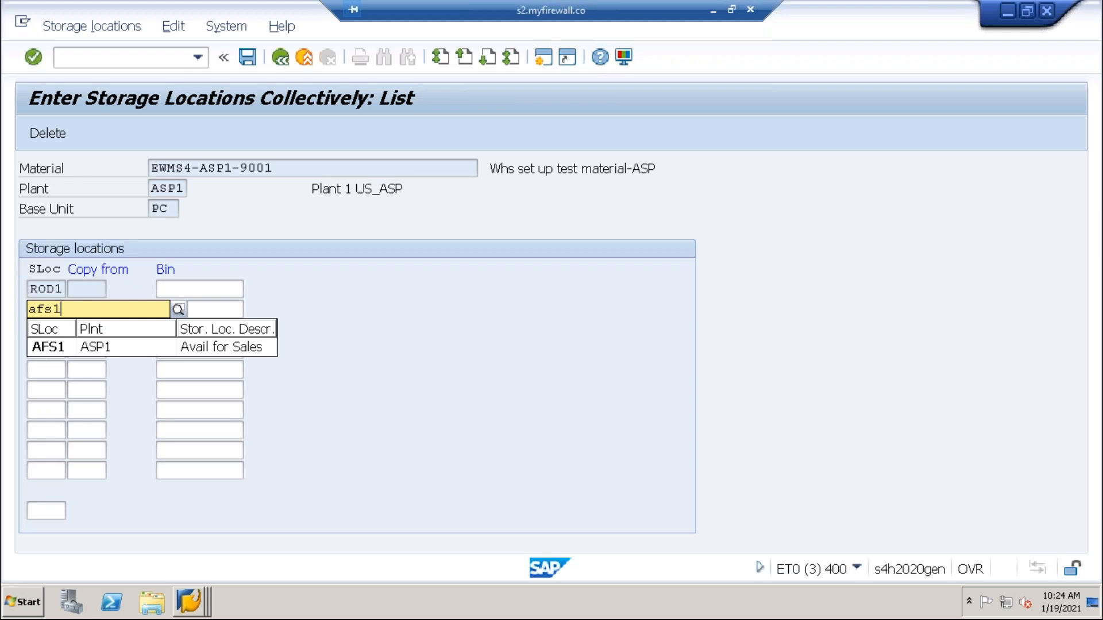
{"action": "key", "text": "Return"}
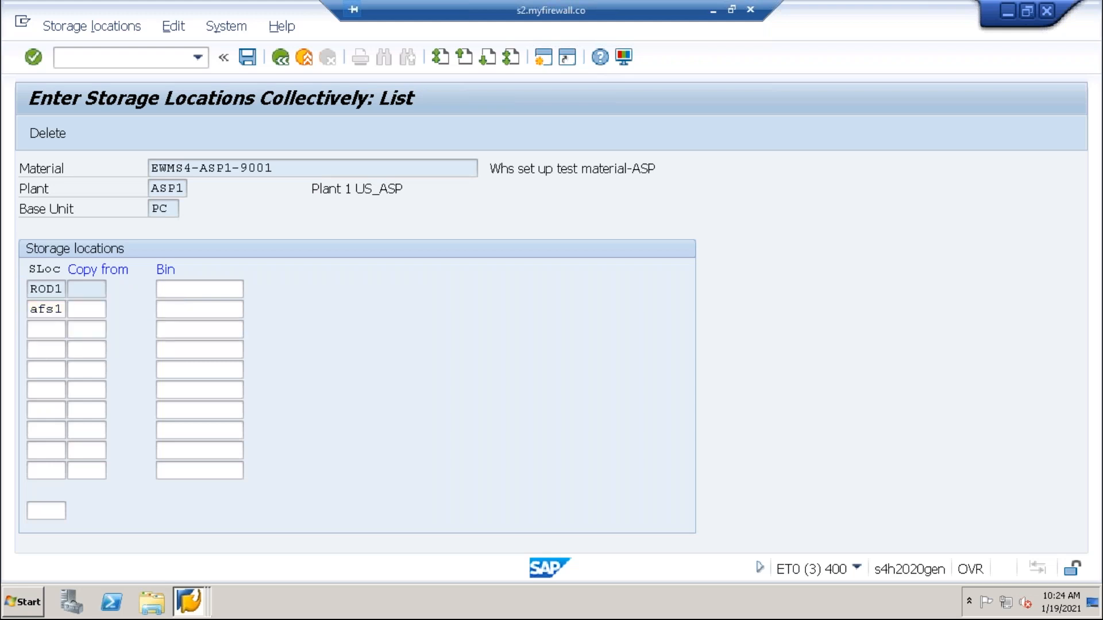
{"action": "left_click", "coordinate": [248, 58]}
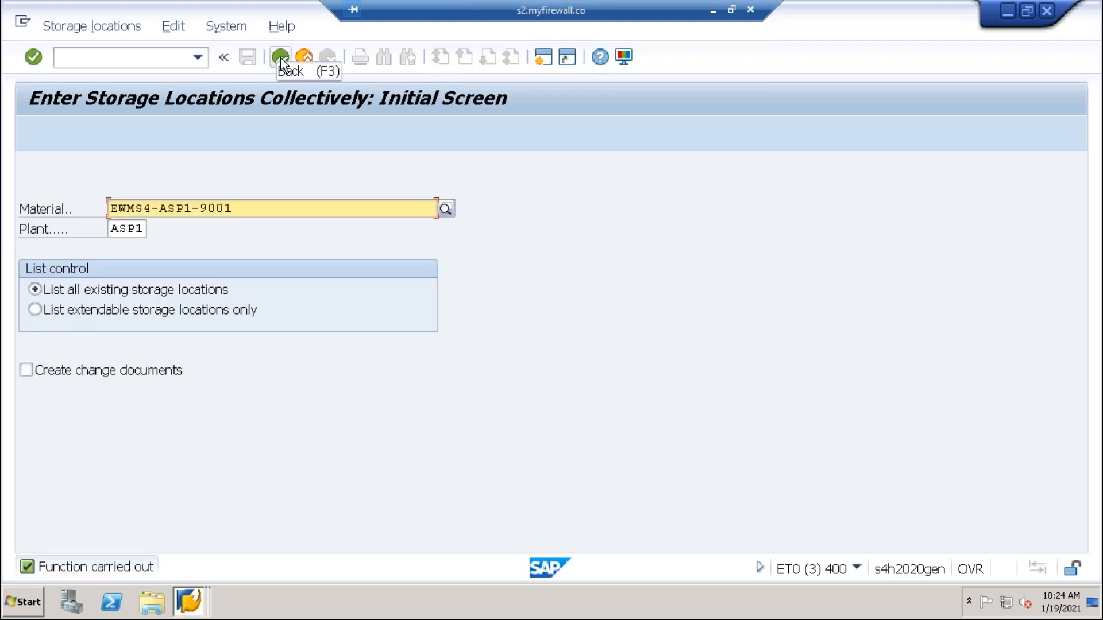
{"action": "left_click", "coordinate": [281, 58]}
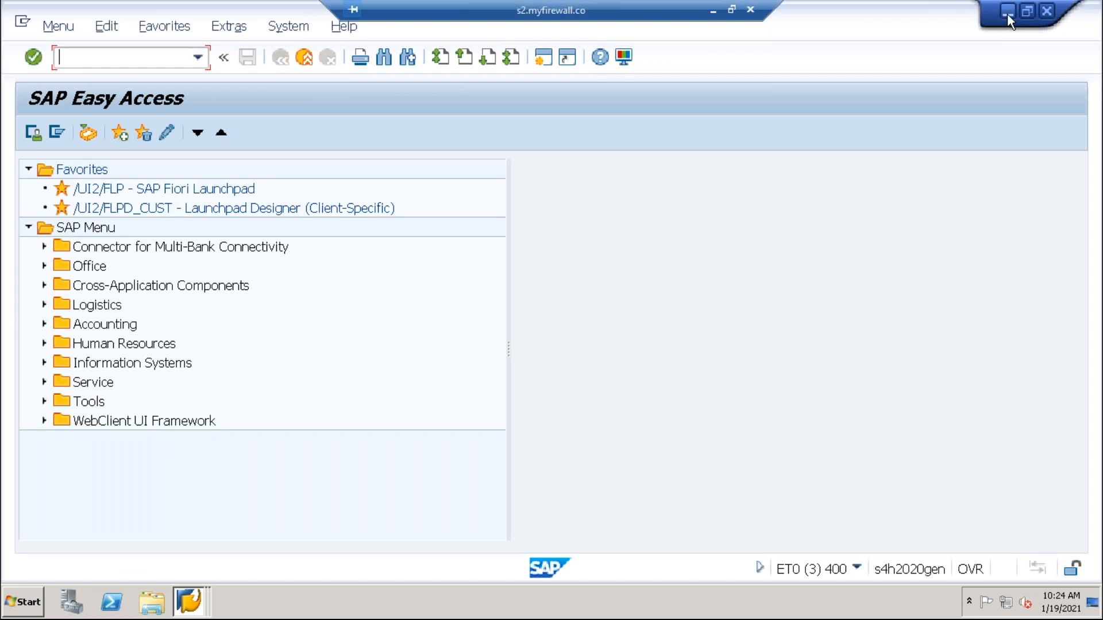
- Switch to the Create Inbound Delivery session, set the external ID to setup_10004 and continue to the delivery overview
{"action": "left_click", "coordinate": [194, 604]}
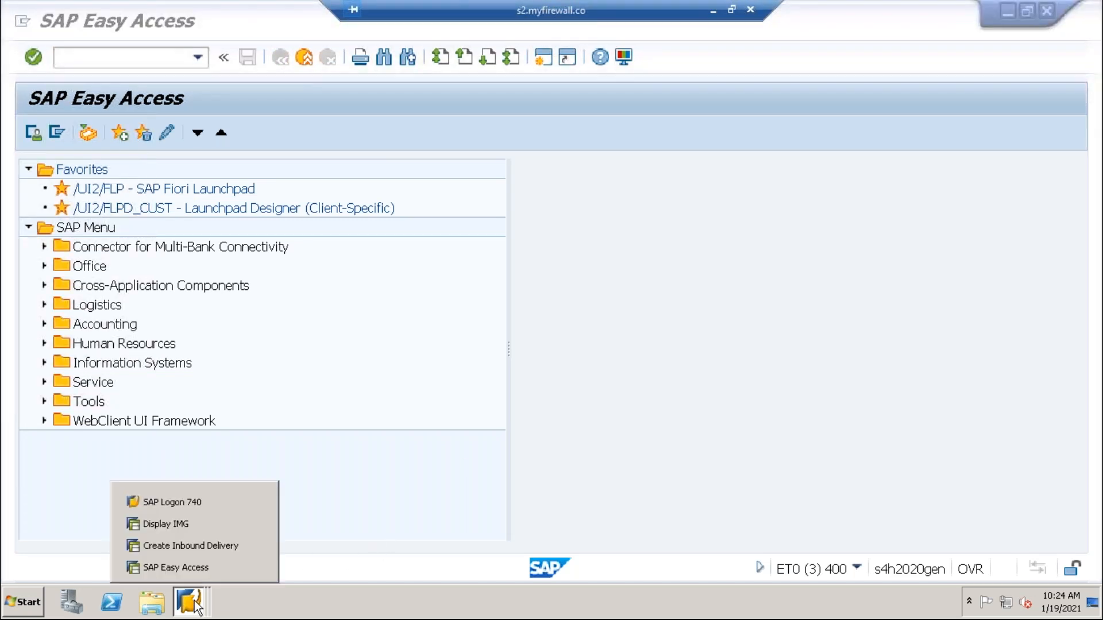
{"action": "left_click", "coordinate": [201, 545]}
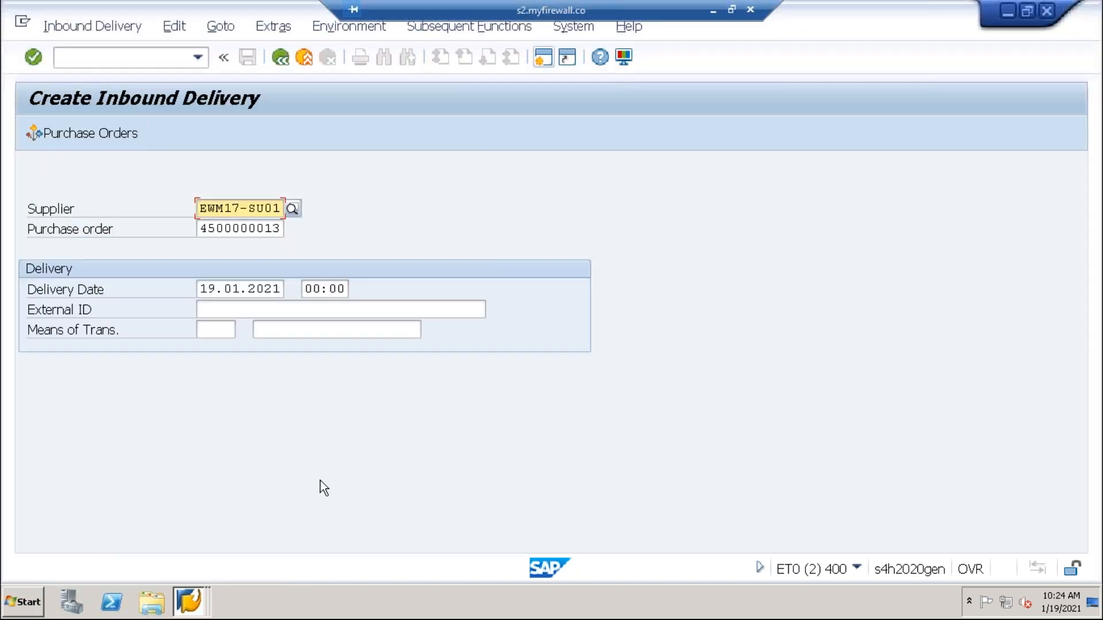
{"action": "left_click", "coordinate": [257, 308]}
{"action": "left_click", "coordinate": [256, 308]}
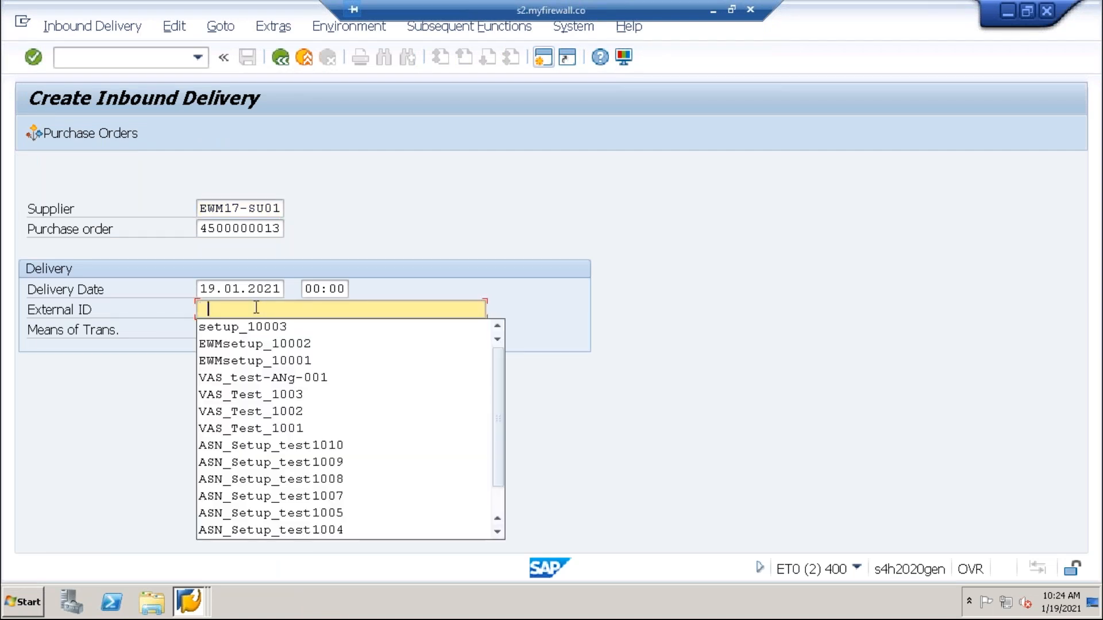
{"action": "left_click", "coordinate": [259, 327]}
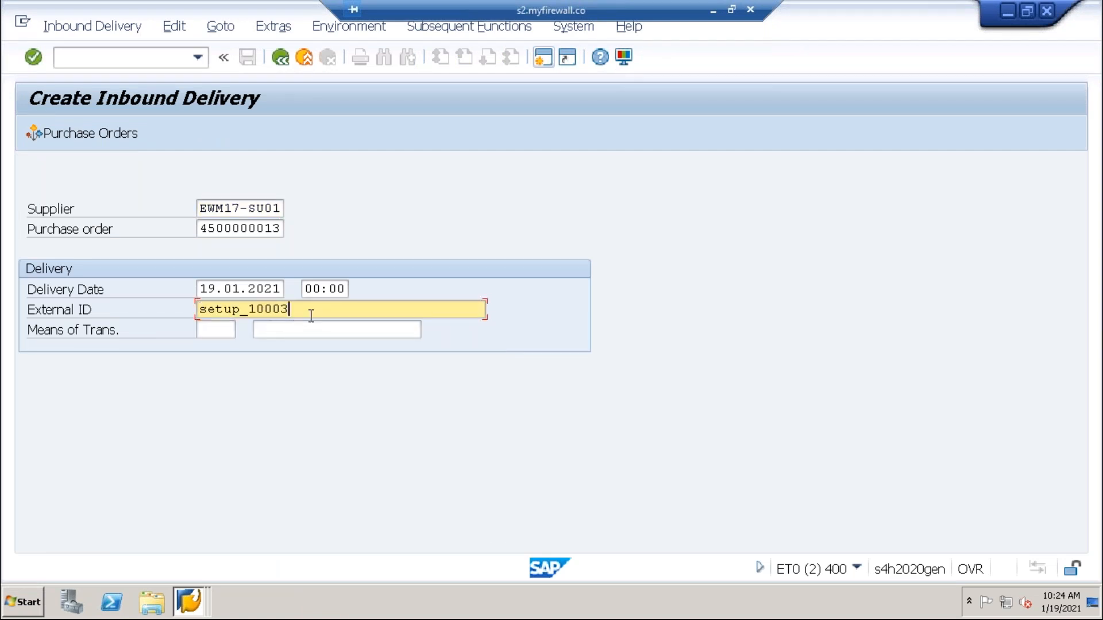
{"action": "key", "text": "BackSpace"}
{"action": "type", "text": "4"}
{"action": "key", "text": "Return"}
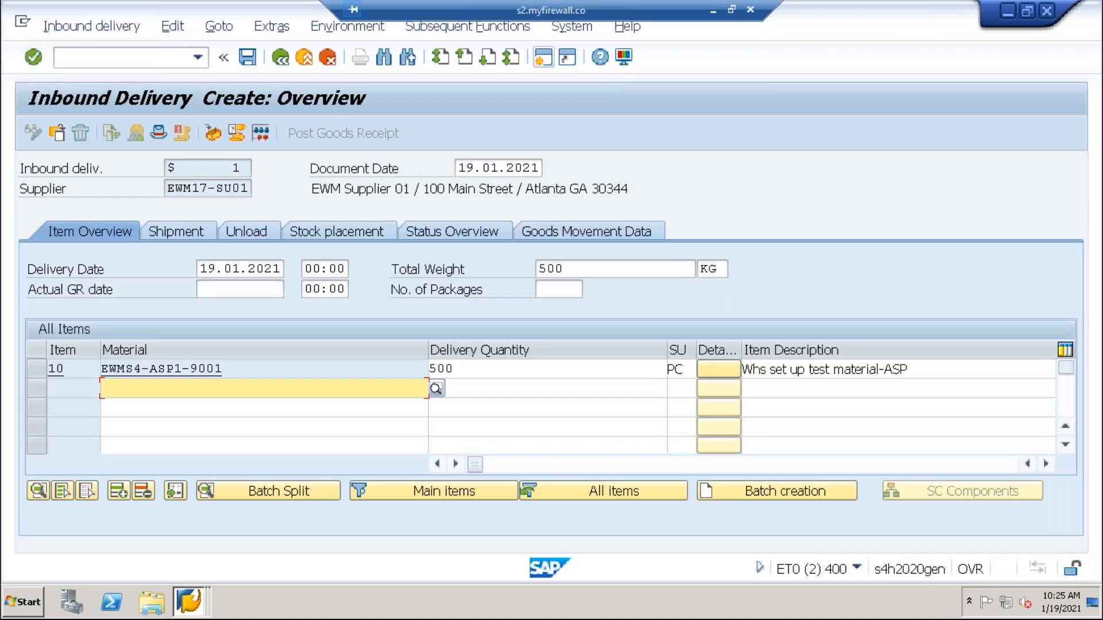
- Set the delivery quantity of item 10 to 50 PC
{"action": "left_click_drag", "start_coordinate": [461, 370], "coordinate": [412, 348]}
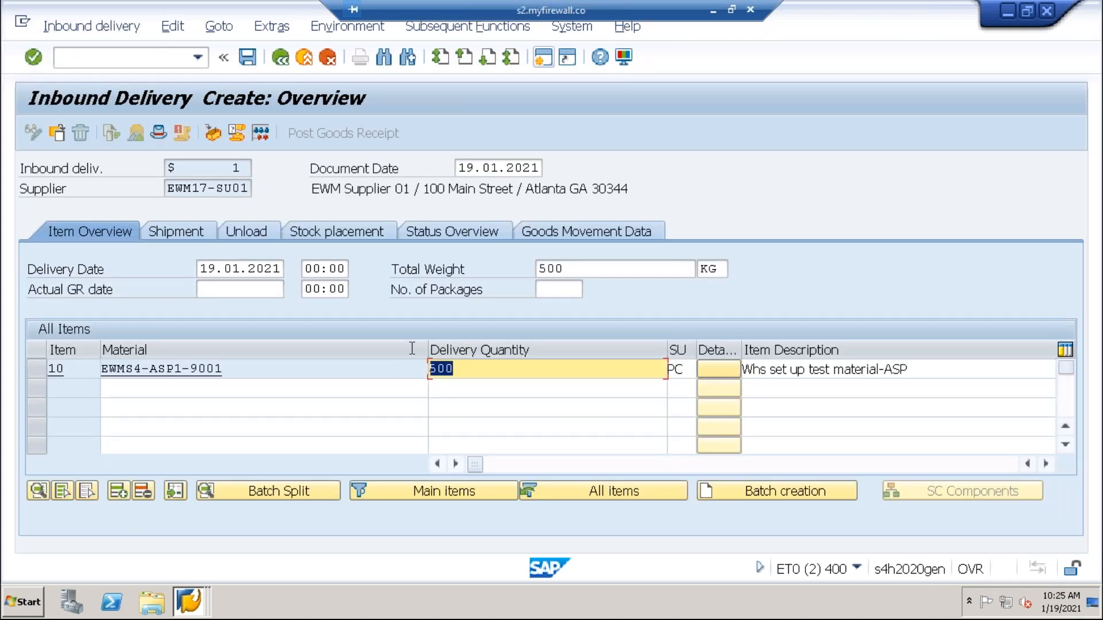
{"action": "type", "text": "50"}
{"action": "key", "text": "Return"}
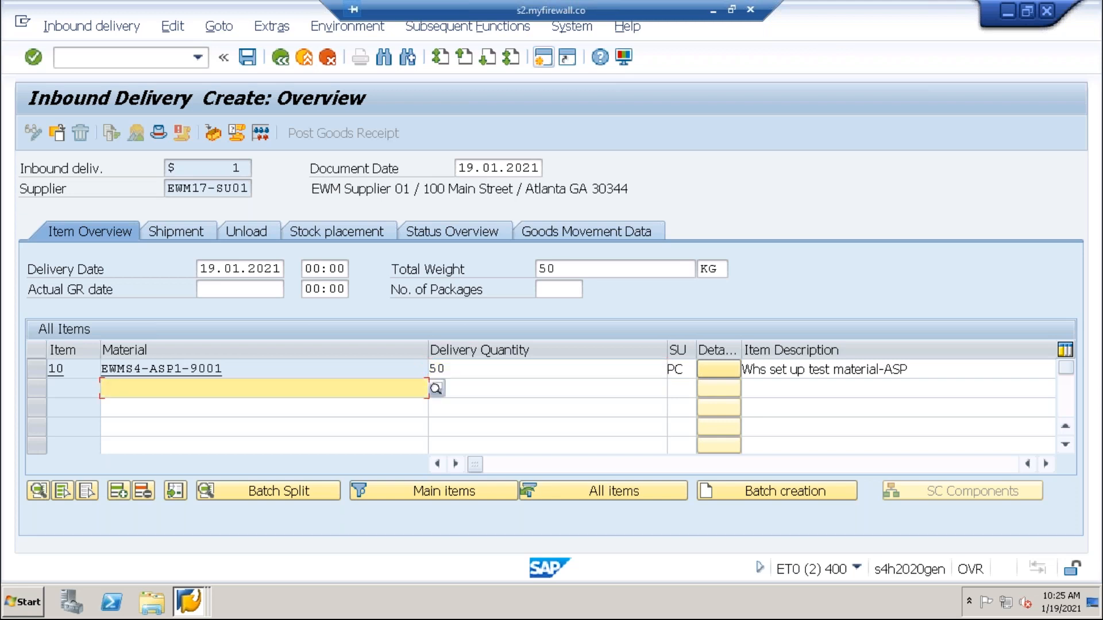
{"action": "left_click", "coordinate": [480, 371]}
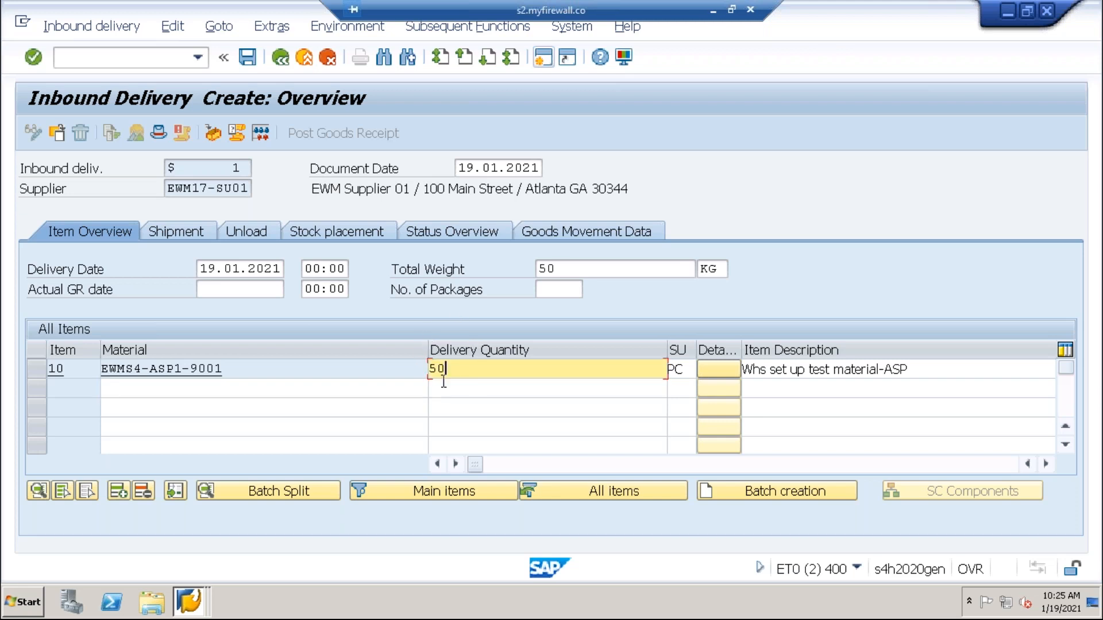
- Check the warehouse, plant and storage location in the stock placement data and save the inbound delivery
{"action": "left_click", "coordinate": [335, 233]}
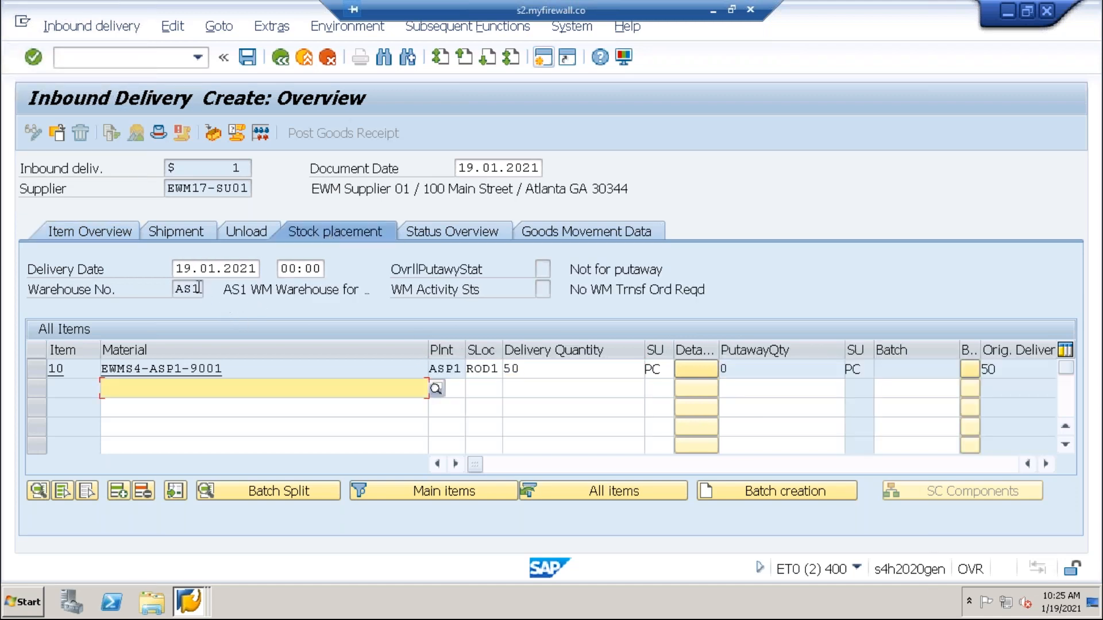
{"action": "left_click", "coordinate": [472, 374]}
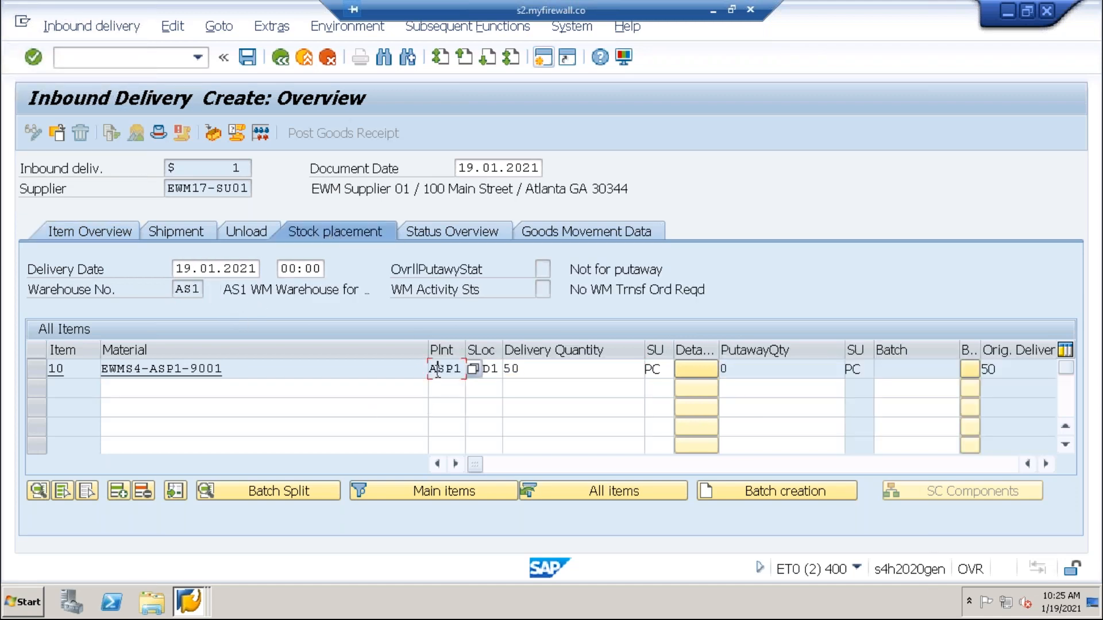
{"action": "left_click", "coordinate": [524, 369]}
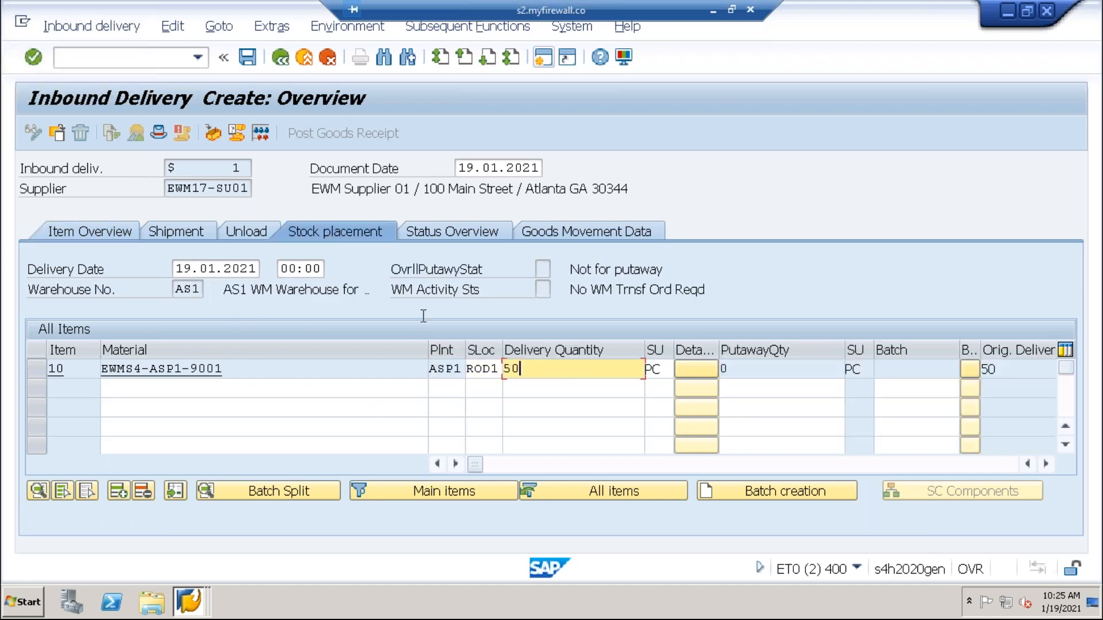
{"action": "left_click", "coordinate": [249, 58]}
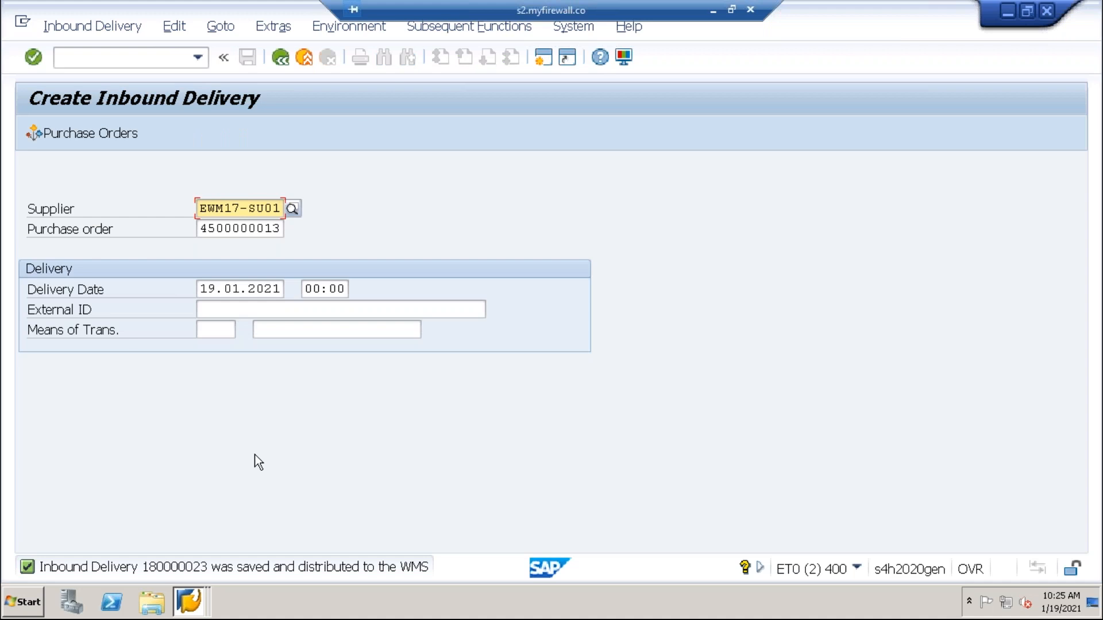
- Run the warehouse inbound delivery maintenance transaction /n/scwm/prdi
{"action": "left_click", "coordinate": [197, 57]}
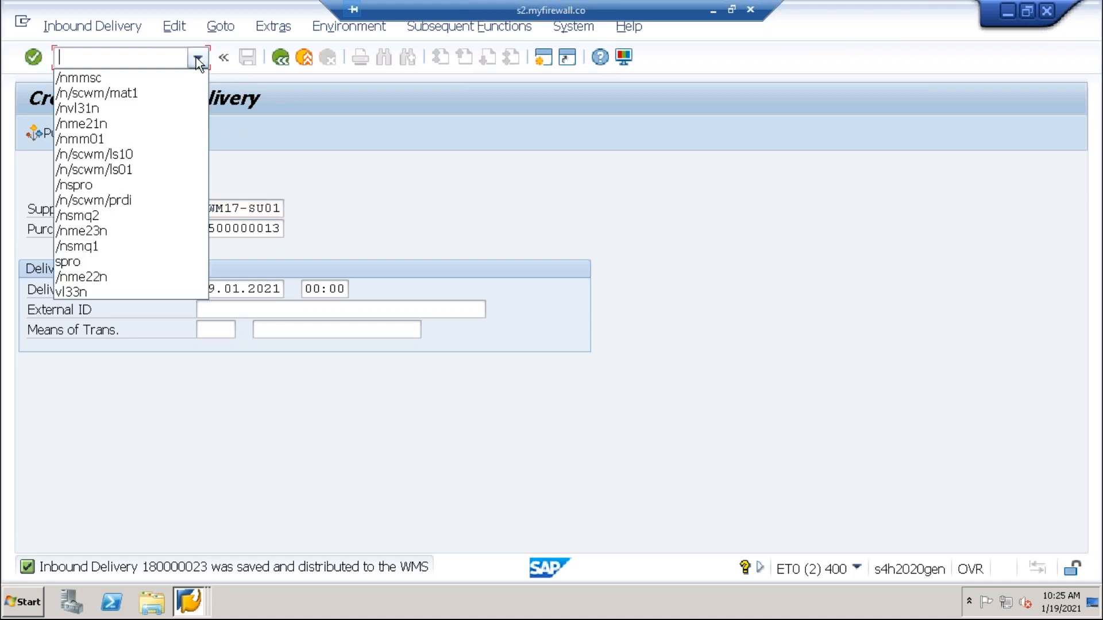
{"action": "left_click", "coordinate": [130, 197]}
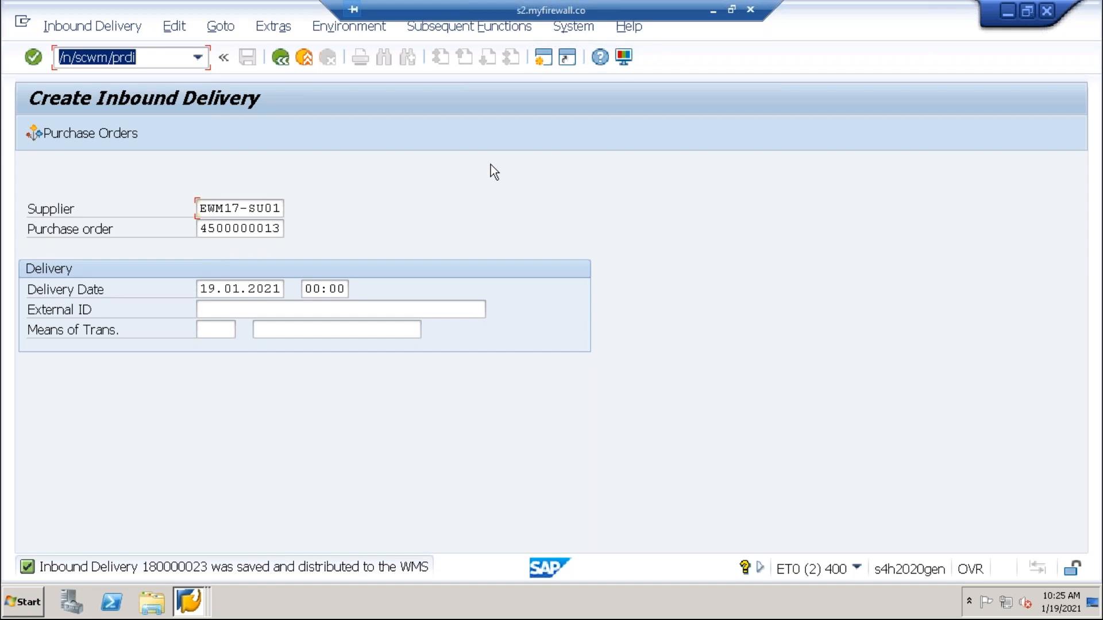
{"action": "key", "text": "Return"}
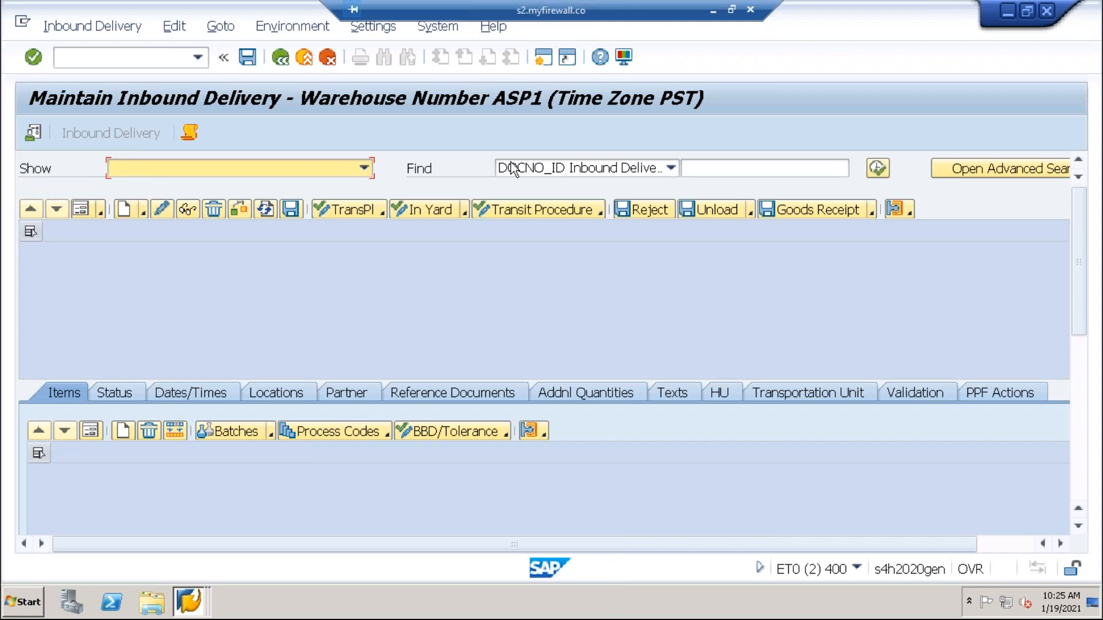
- Find inbound delivery 180000023 and select the product number of its item 10
{"action": "left_click", "coordinate": [705, 167]}
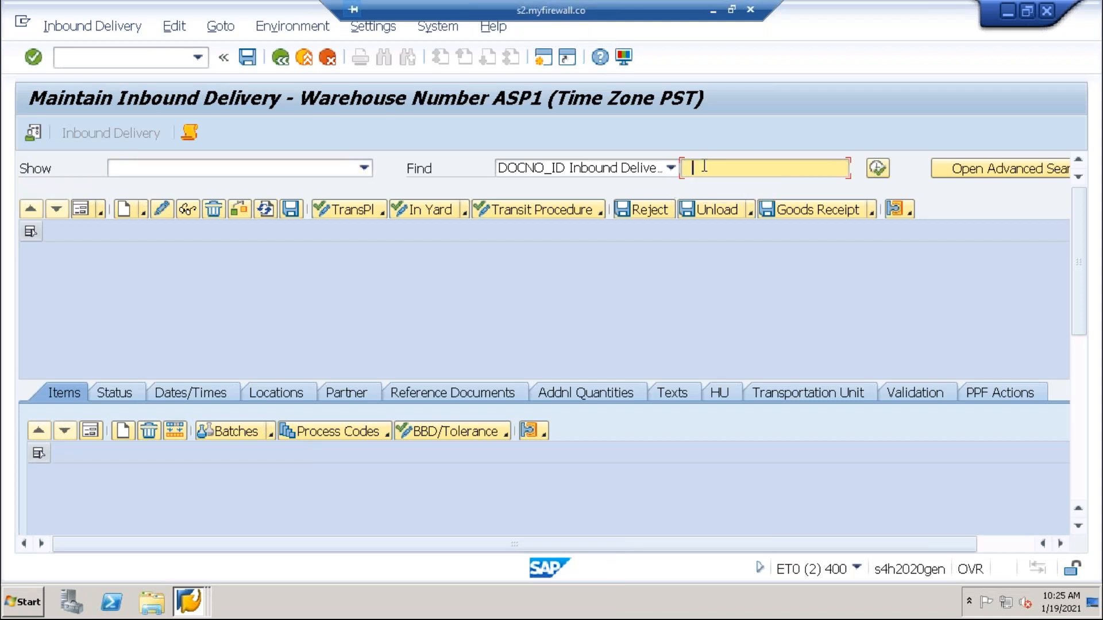
{"action": "left_click", "coordinate": [743, 187]}
{"action": "key", "text": "BackSpace"}
{"action": "key", "text": "BackSpace"}
{"action": "type", "text": "23"}
{"action": "left_click", "coordinate": [879, 169]}
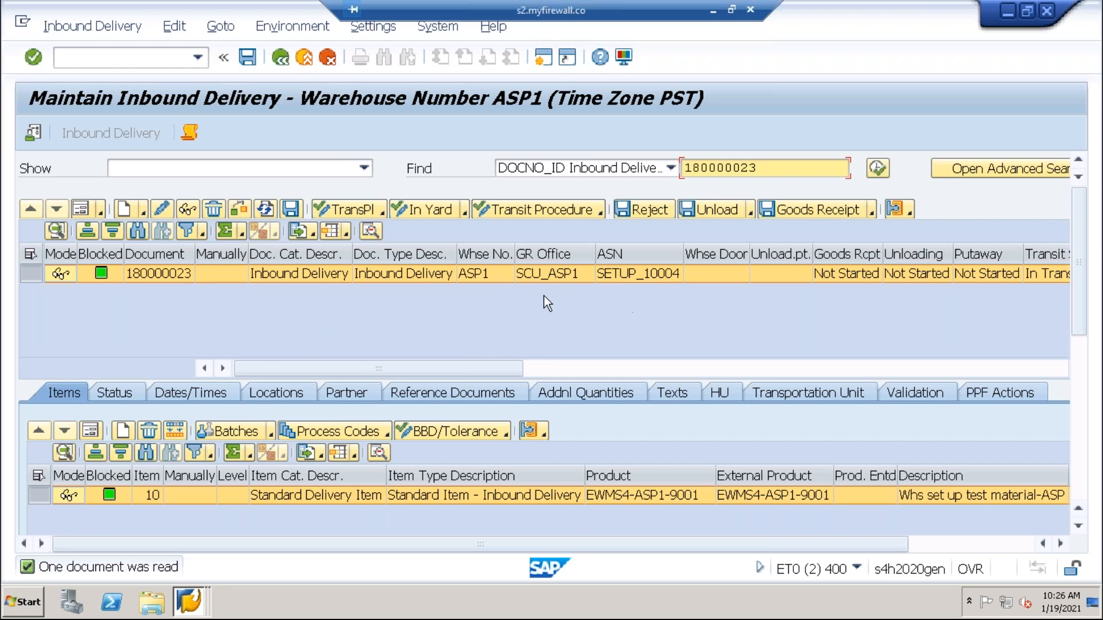
{"action": "left_click", "coordinate": [653, 500]}
{"action": "left_click", "coordinate": [649, 502]}
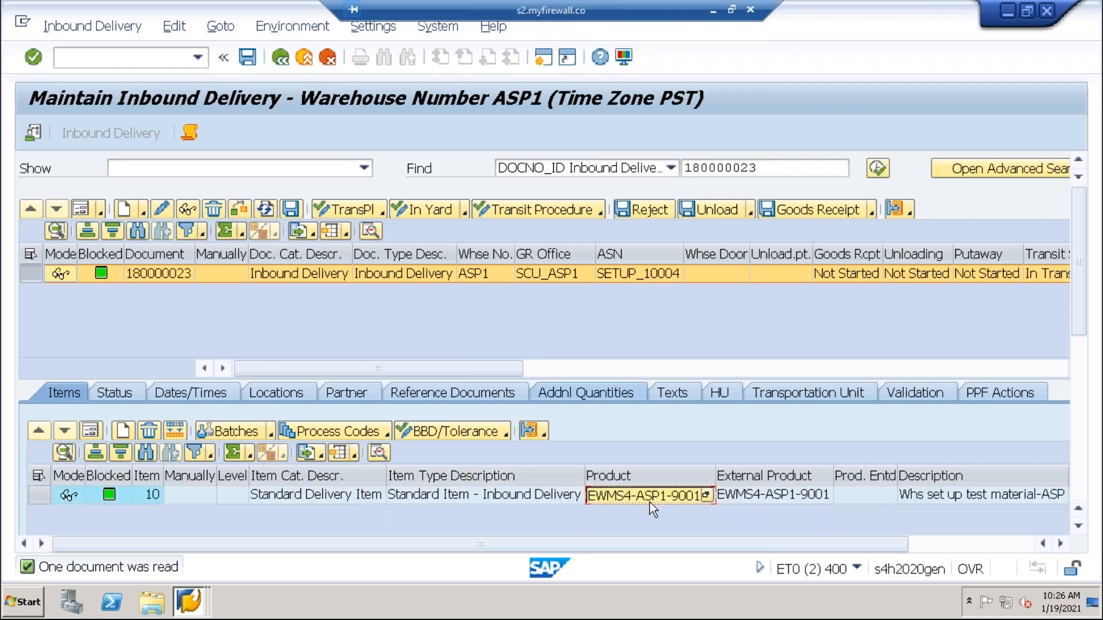
- Open a new session window and run the warehouse monitor transaction /n/scwm/mon in it
{"action": "left_click", "coordinate": [539, 56]}
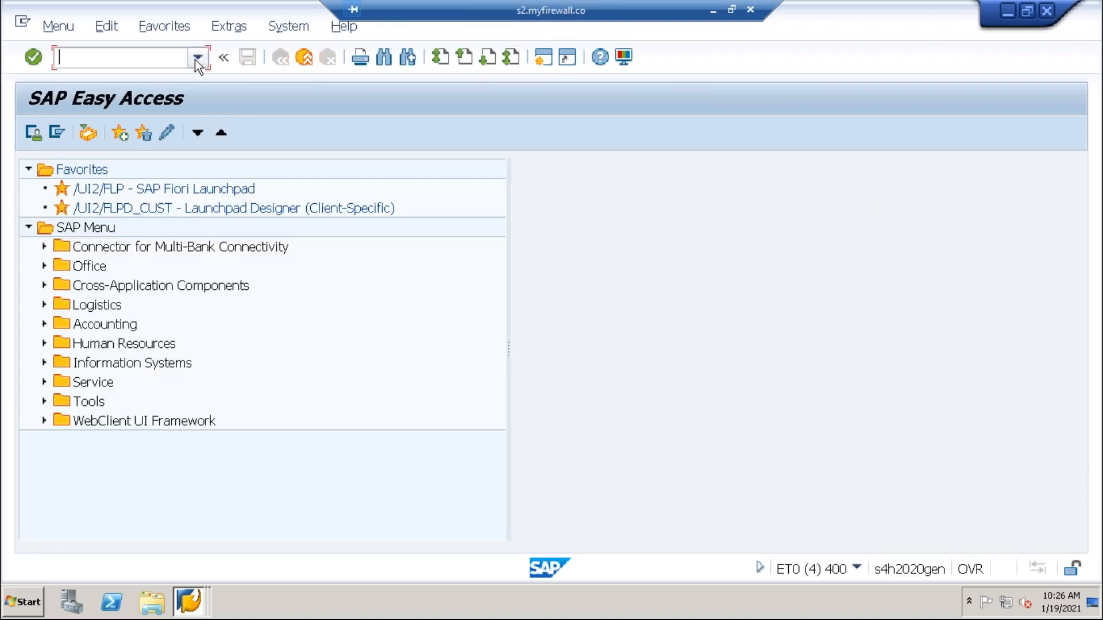
{"action": "left_click", "coordinate": [197, 58]}
{"action": "left_click", "coordinate": [143, 109]}
{"action": "left_click", "coordinate": [162, 55]}
{"action": "key", "text": "BackSpace"}
{"action": "key", "text": "BackSpace"}
{"action": "key", "text": "BackSpace"}
{"action": "type", "text": "on"}
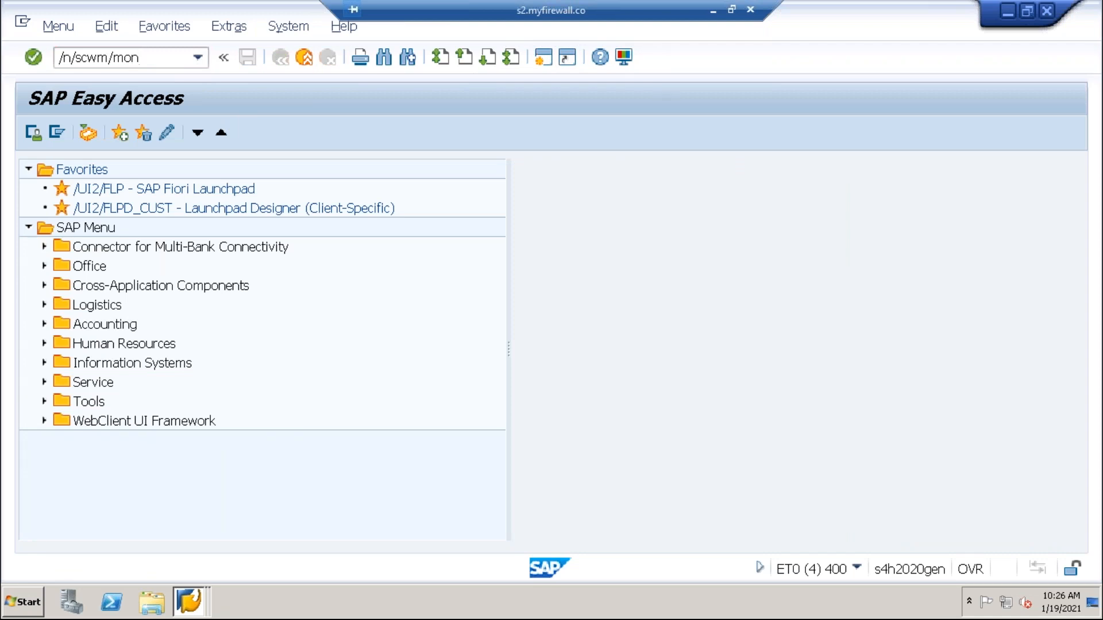
{"action": "key", "text": "Return"}
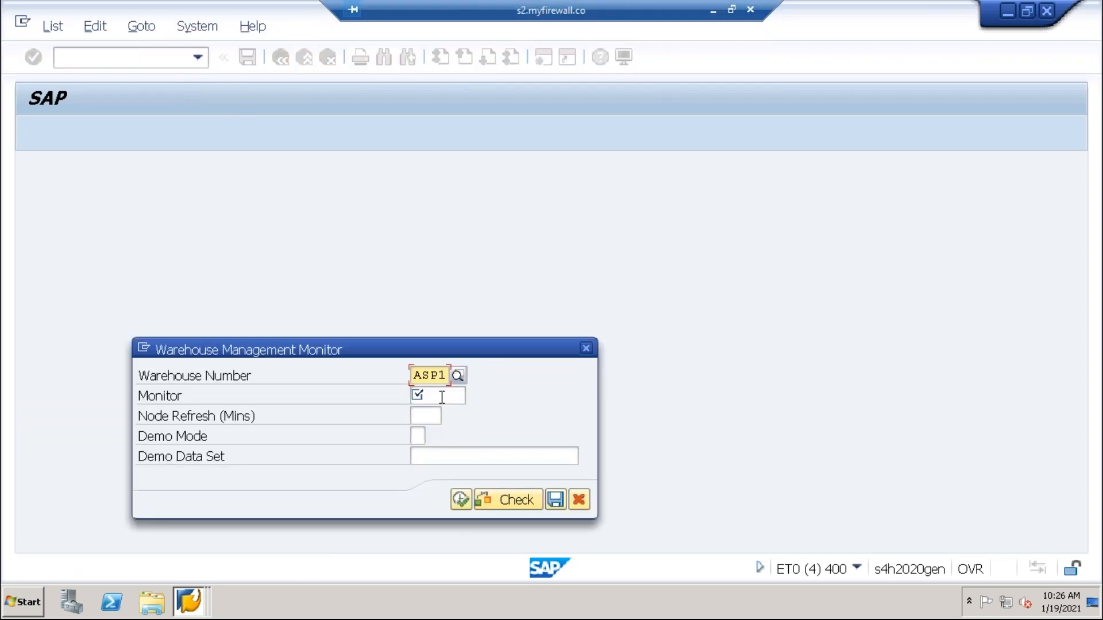
- Open monitor SAP for warehouse ASP1 and expand its Stock and Bin node
{"action": "key", "text": "Tab"}
{"action": "type", "text": "SAP"}
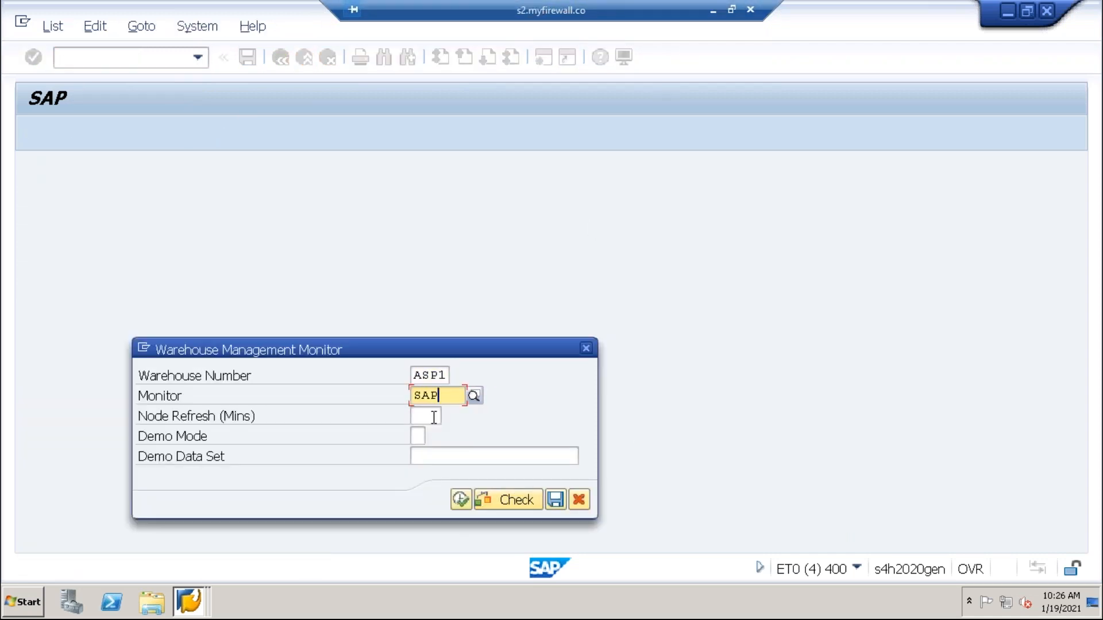
{"action": "left_click", "coordinate": [463, 497]}
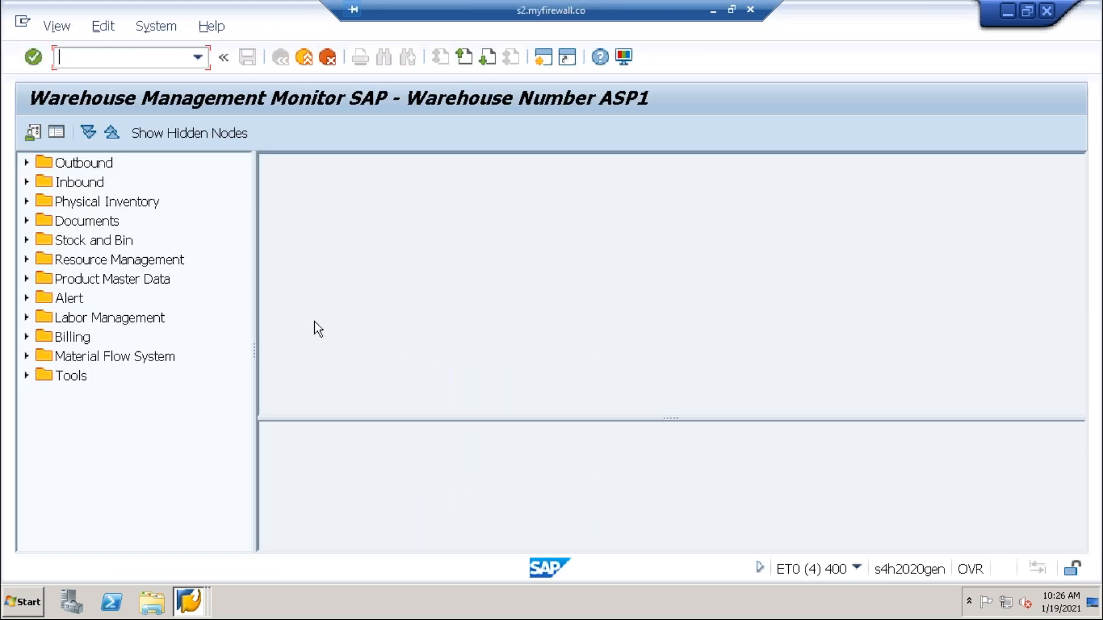
{"action": "left_click", "coordinate": [27, 240]}
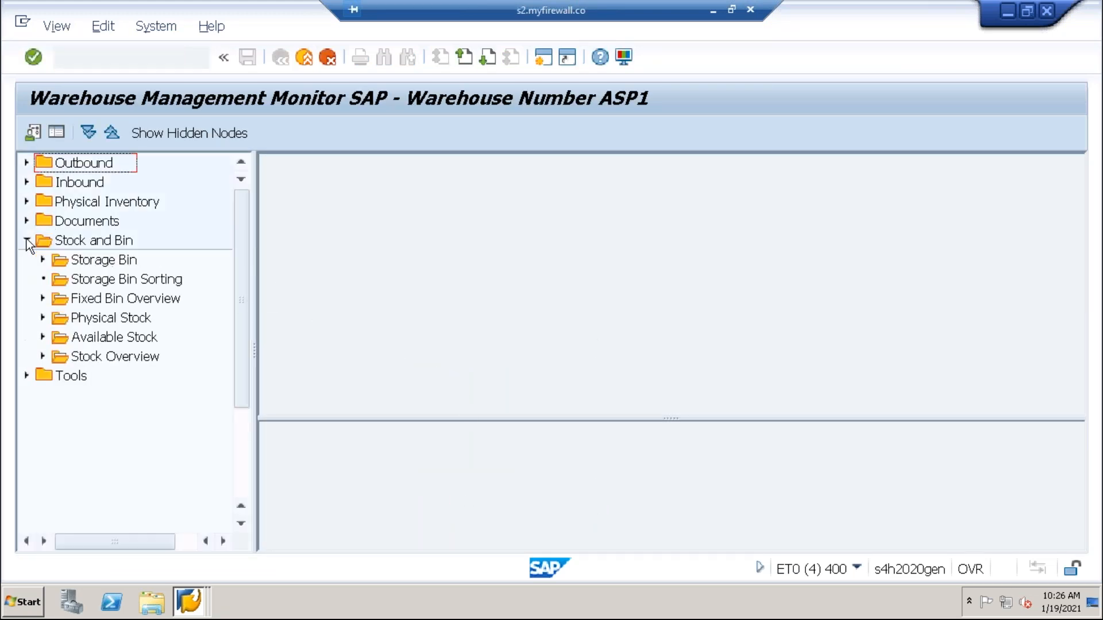
- Query the available stock of product EWMS4-ASP1-9001 in the warehouse monitor
{"action": "double_click", "coordinate": [115, 337]}
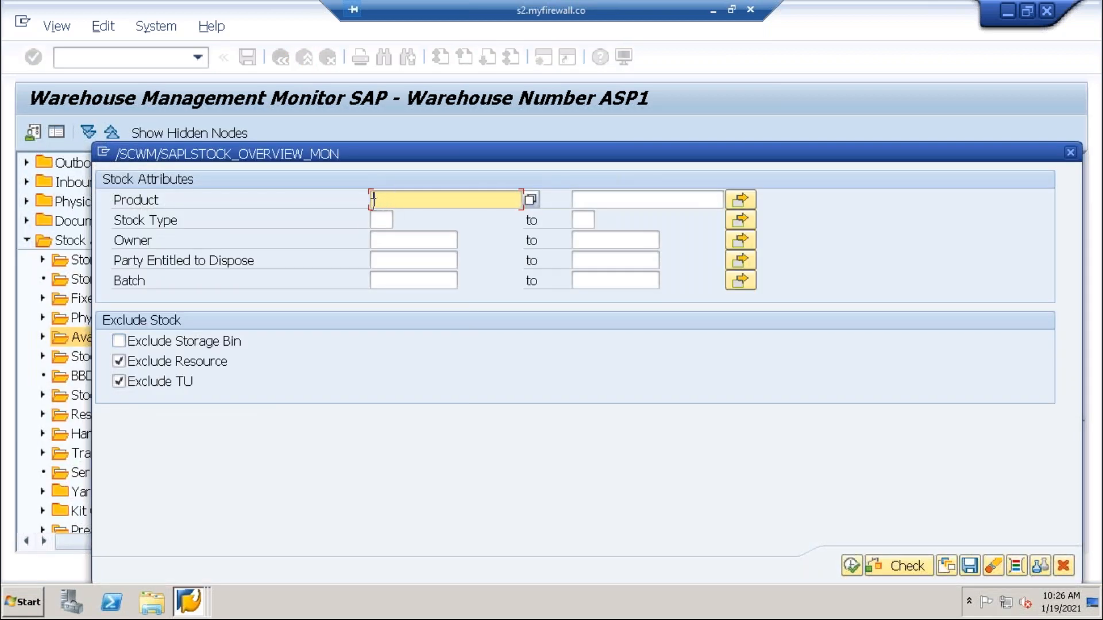
{"action": "type", "text": "EWMS4-ASP1-9001"}
{"action": "left_click", "coordinate": [851, 566]}
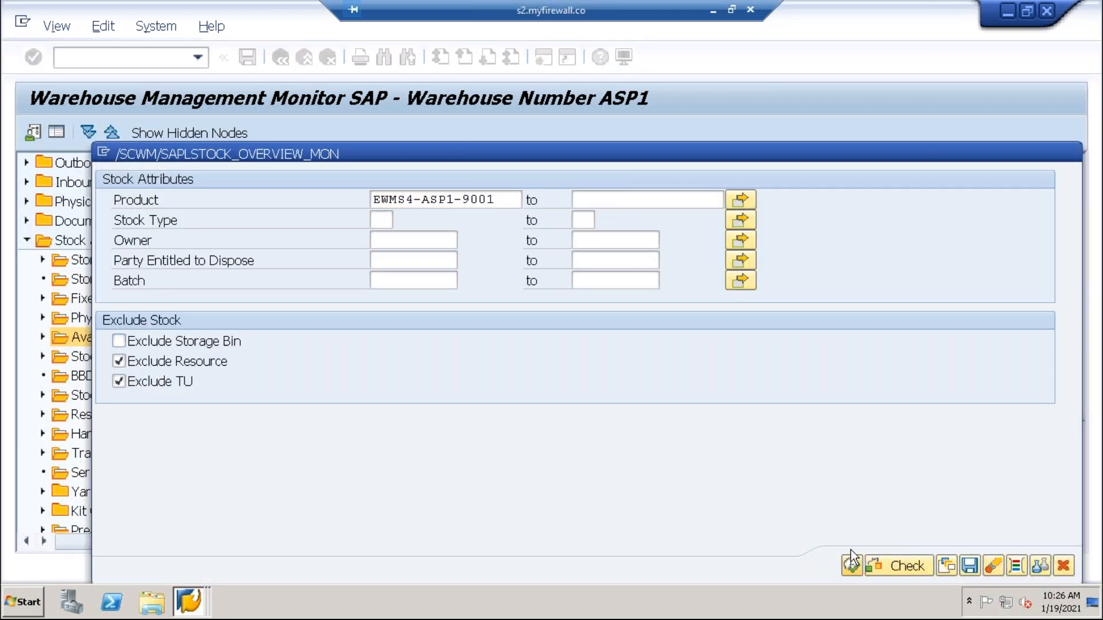
- Switch to the idle SAP Easy Access session, run /nmmbe and display the stock overview of material EWMS4-ASP1-9001 in plant ASP1
{"action": "left_click", "coordinate": [189, 602]}
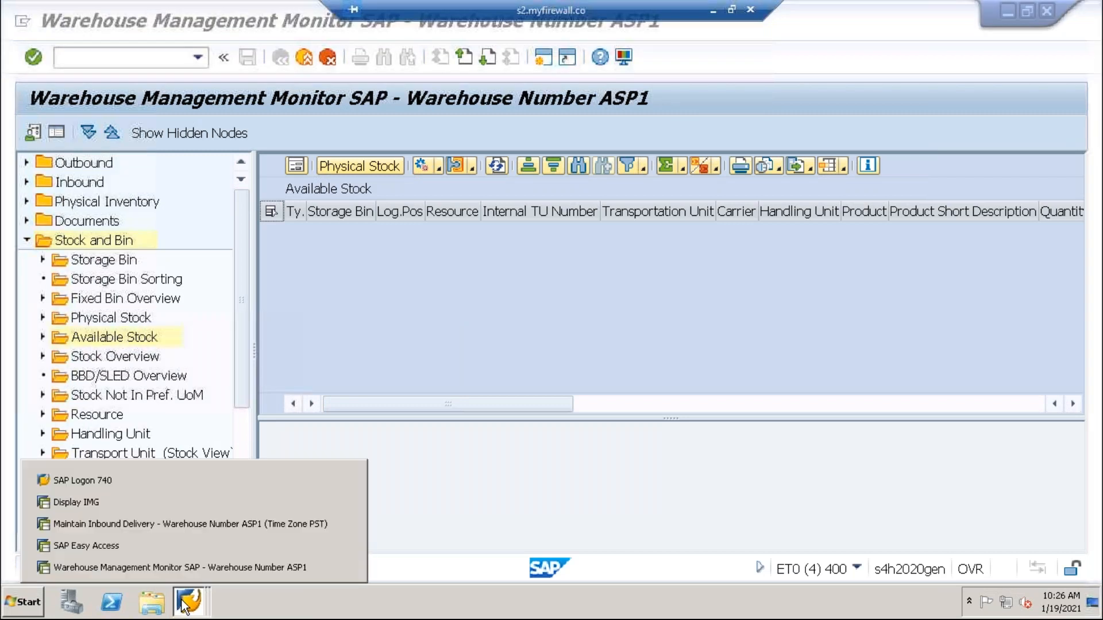
{"action": "left_click", "coordinate": [116, 547]}
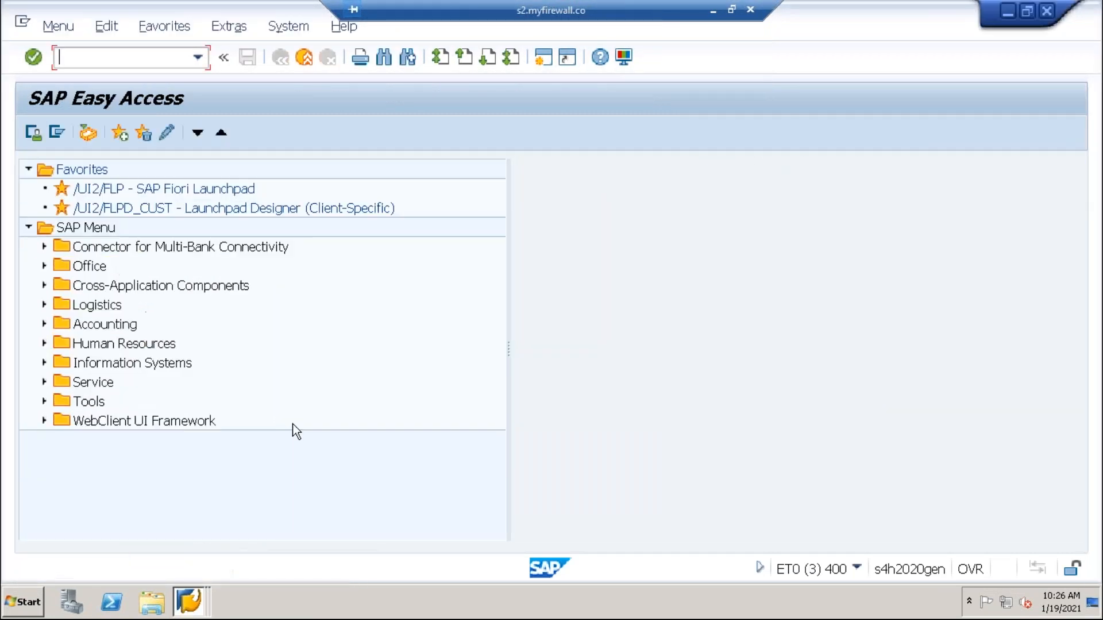
{"action": "type", "text": "/nmmbe"}
{"action": "key", "text": "Return"}
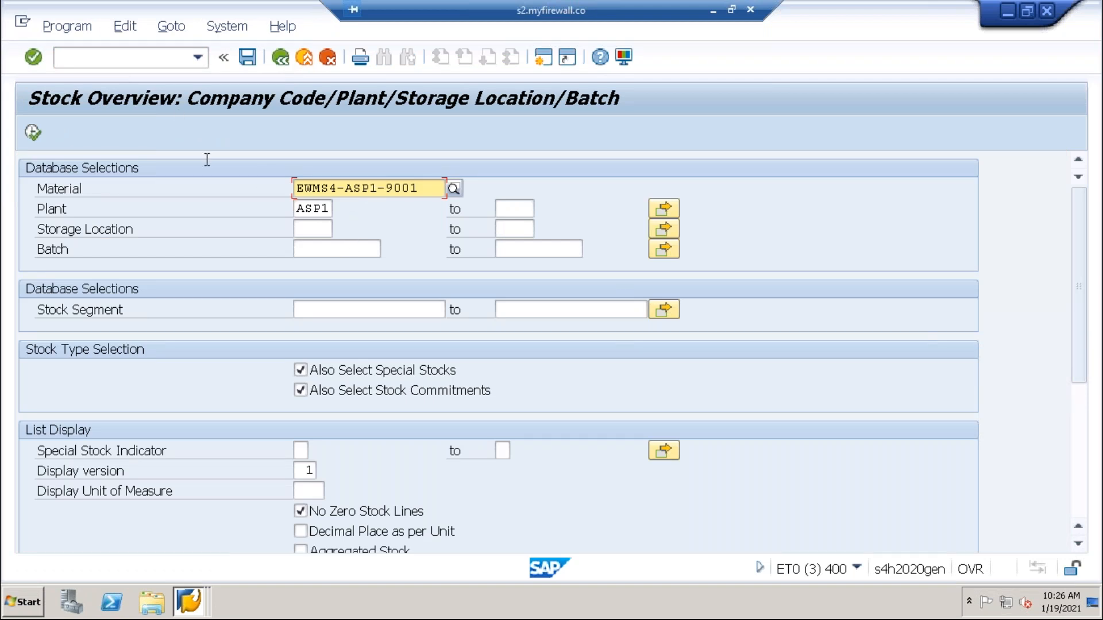
{"action": "left_click", "coordinate": [32, 133]}
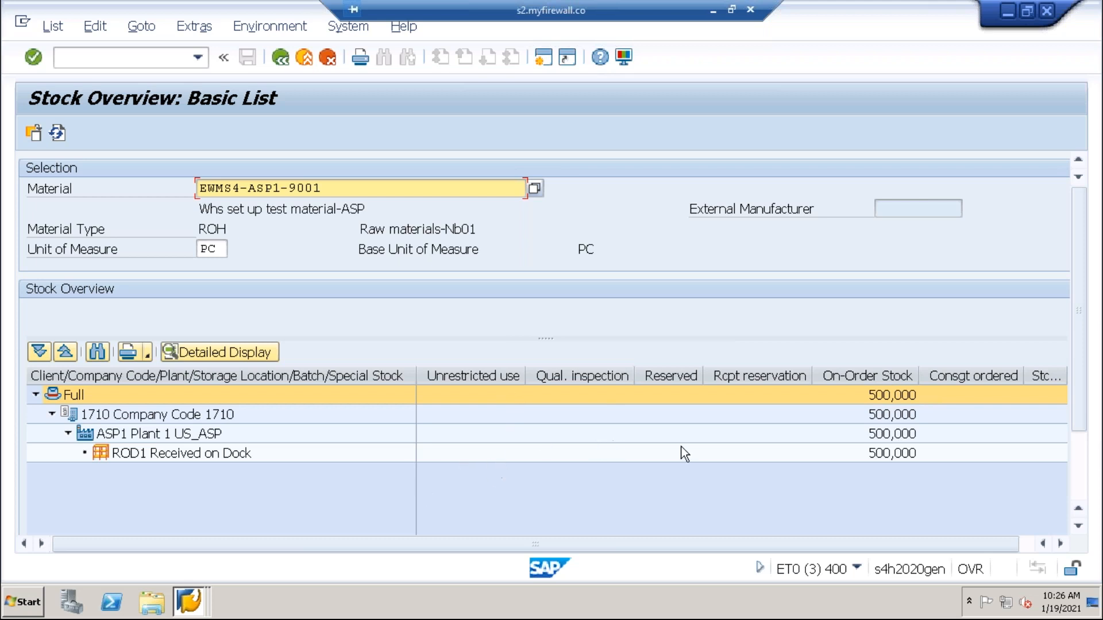
- Return to the inbound delivery maintenance session and post the goods receipt for delivery 180000023 with item 10 selected
{"action": "left_click", "coordinate": [1008, 9]}
{"action": "left_click", "coordinate": [1007, 11]}
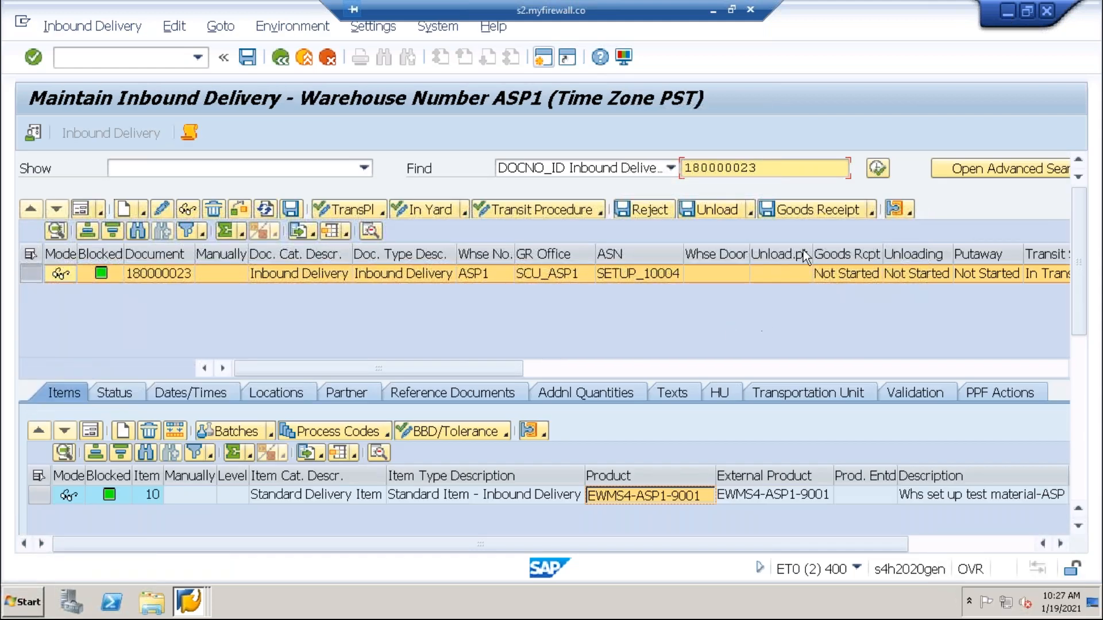
{"action": "left_click", "coordinate": [39, 496]}
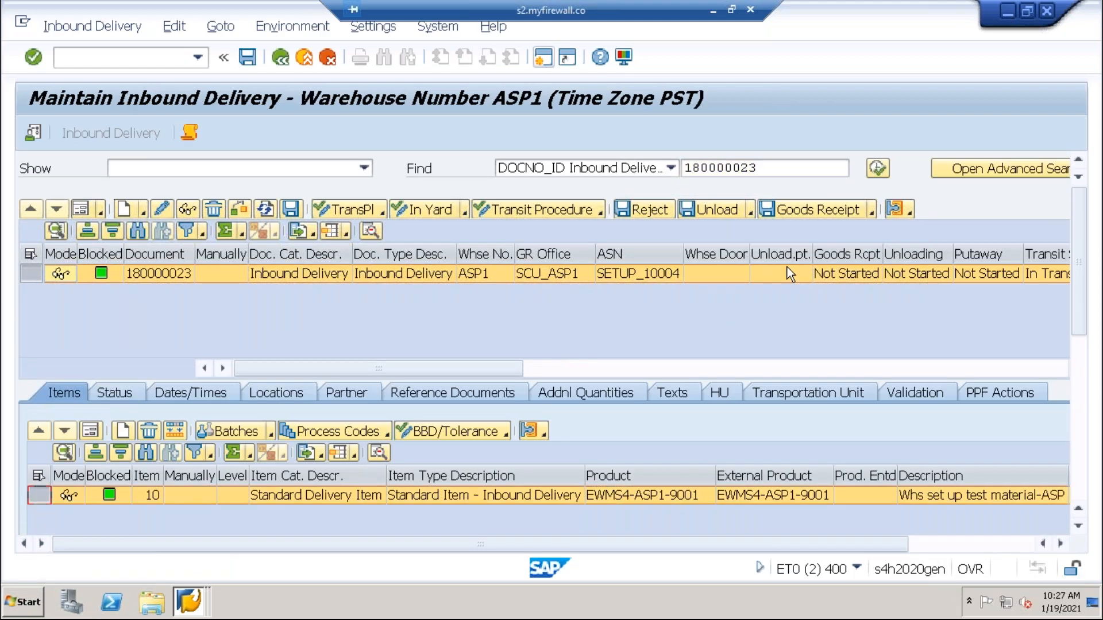
{"action": "left_click", "coordinate": [819, 210]}
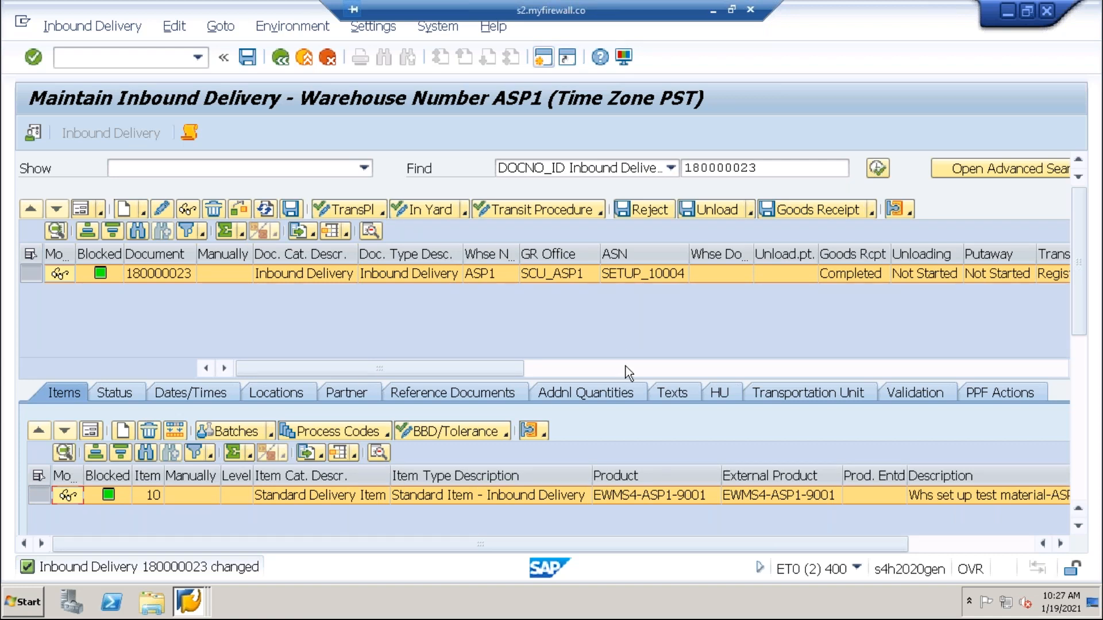
- Check the delivery's goods receipt status and examine its Send ERP Delivery Messages action in the PPF actions
{"action": "left_click", "coordinate": [854, 255]}
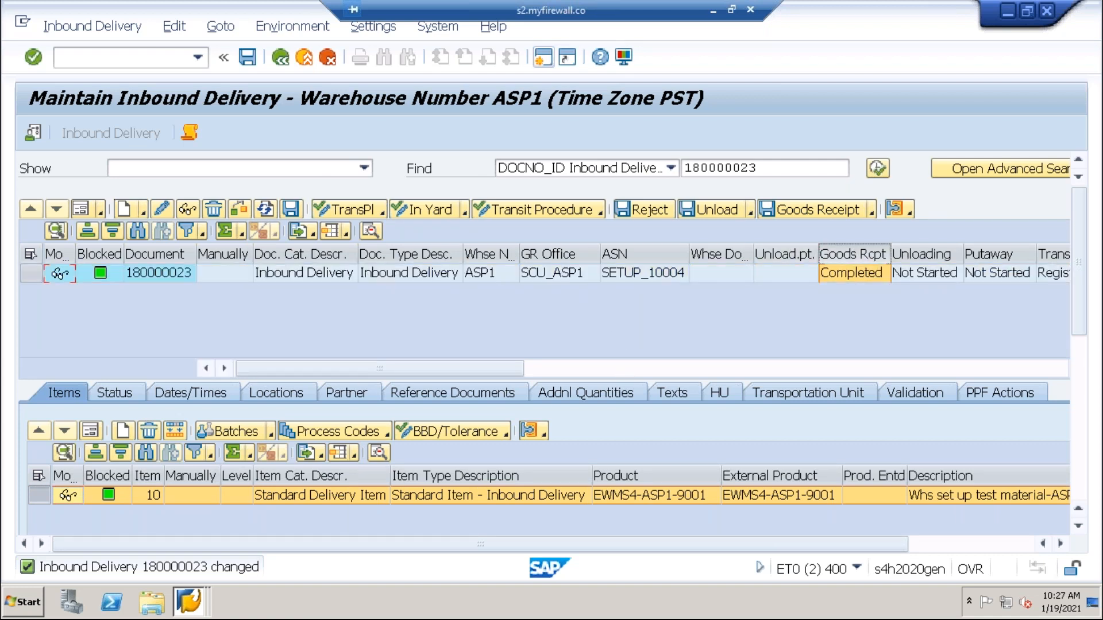
{"action": "left_click", "coordinate": [34, 274]}
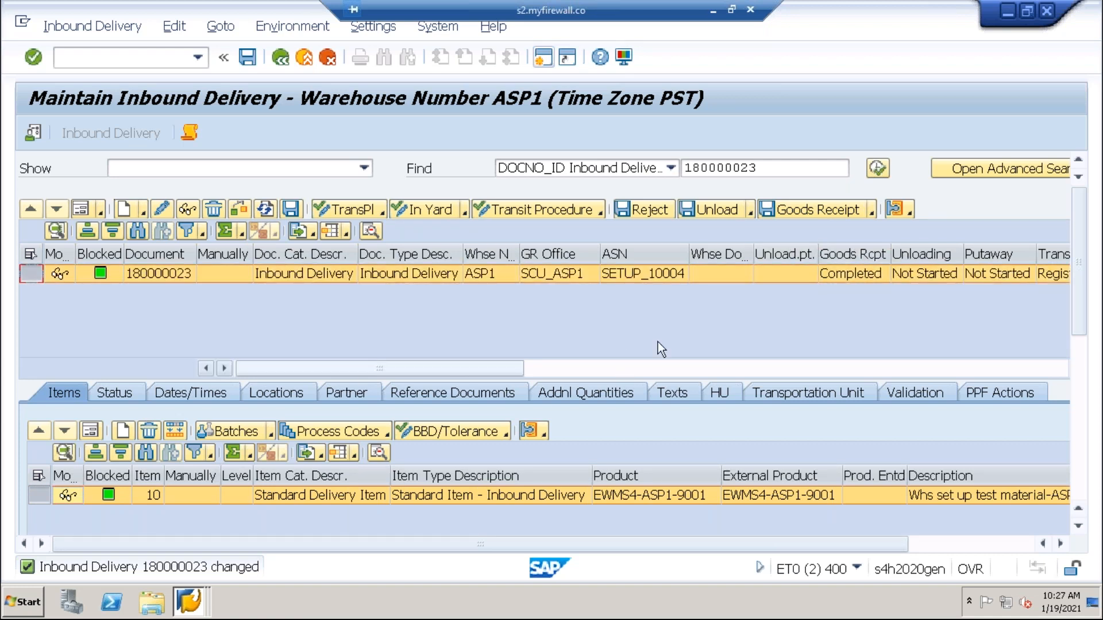
{"action": "left_click", "coordinate": [1005, 395]}
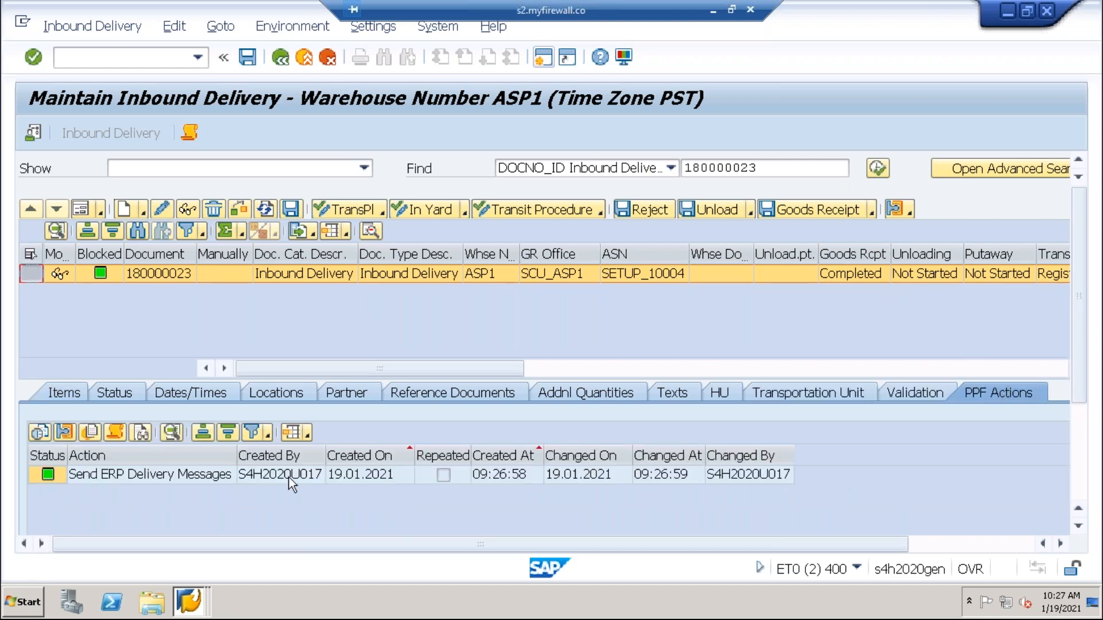
{"action": "left_click", "coordinate": [32, 476]}
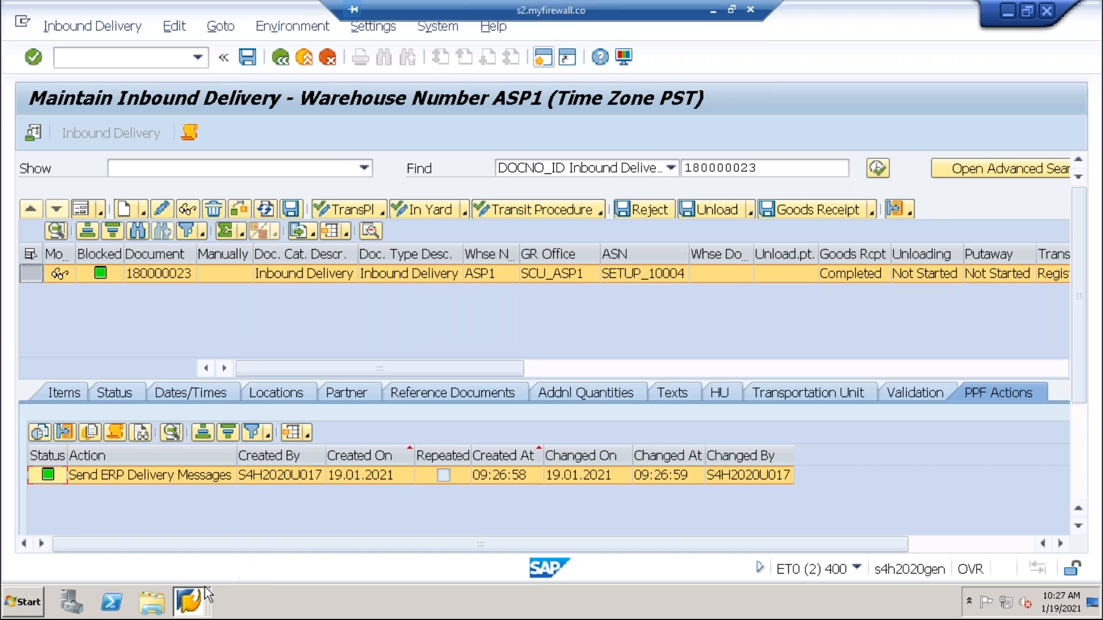
- Open a new session window, run transaction /nvl33n and display inbound delivery 180000023
{"action": "left_click", "coordinate": [190, 601]}
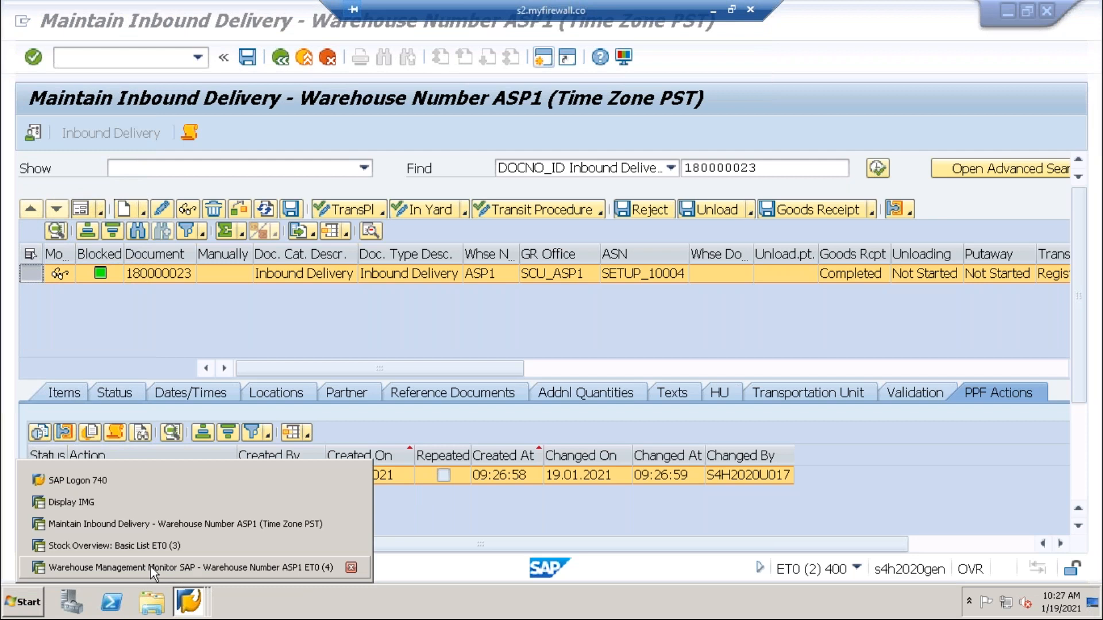
{"action": "left_click", "coordinate": [546, 63]}
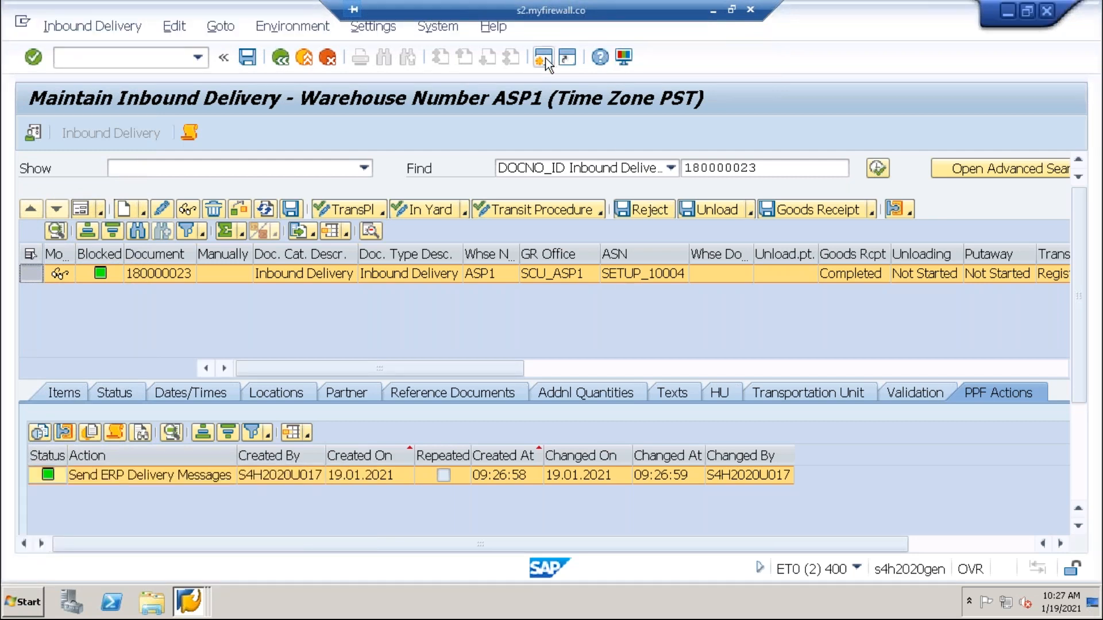
{"action": "left_click", "coordinate": [544, 57]}
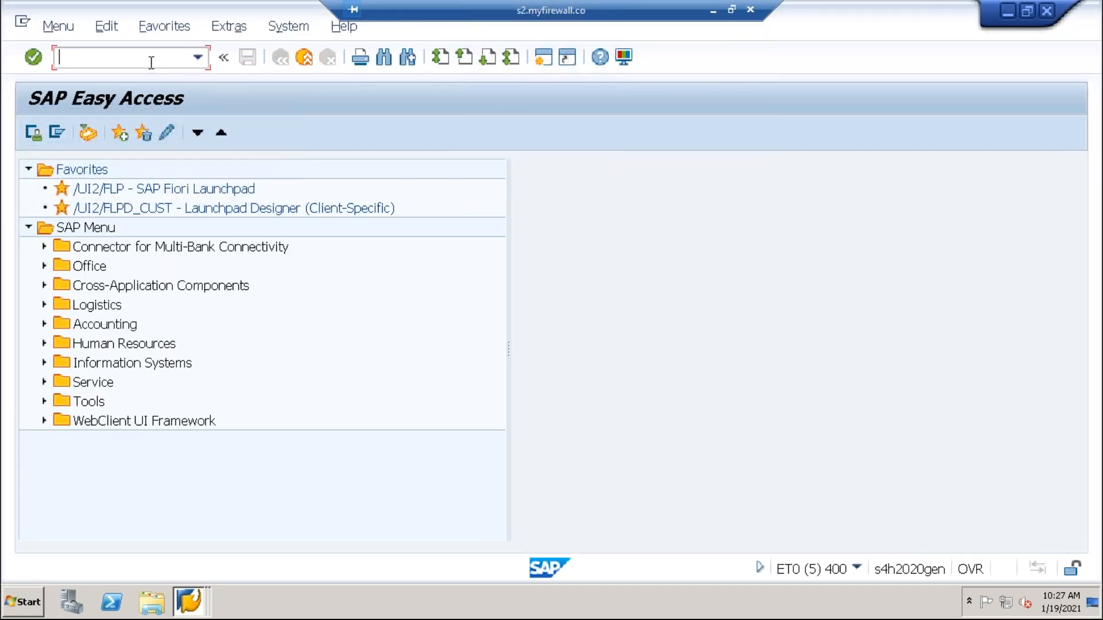
{"action": "type", "text": "/nvl33n"}
{"action": "key", "text": "Return"}
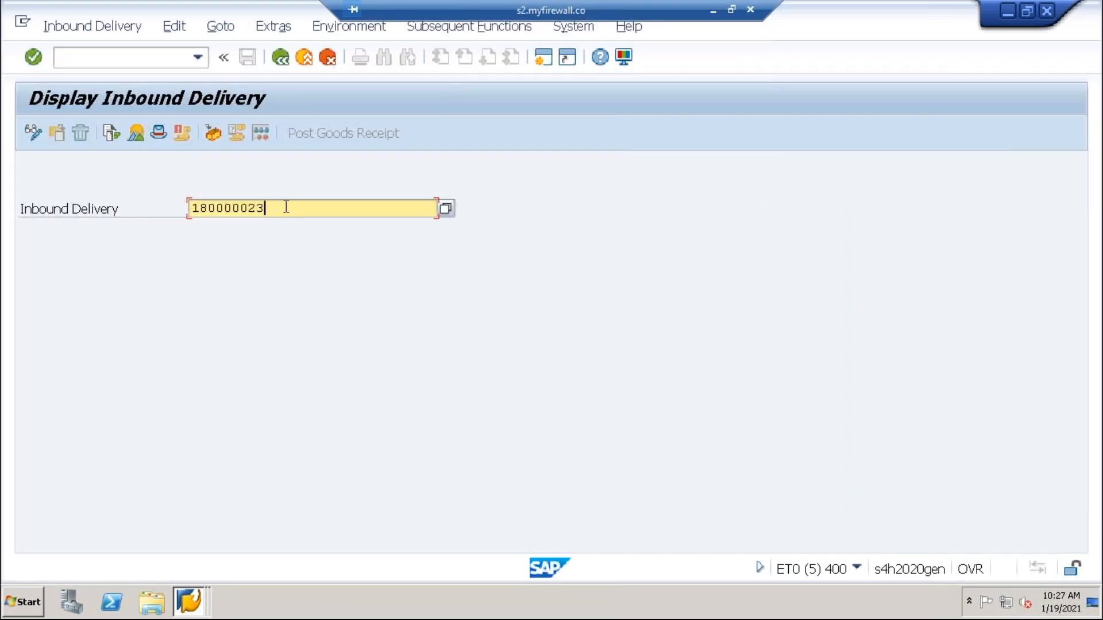
{"action": "key", "text": "Return"}
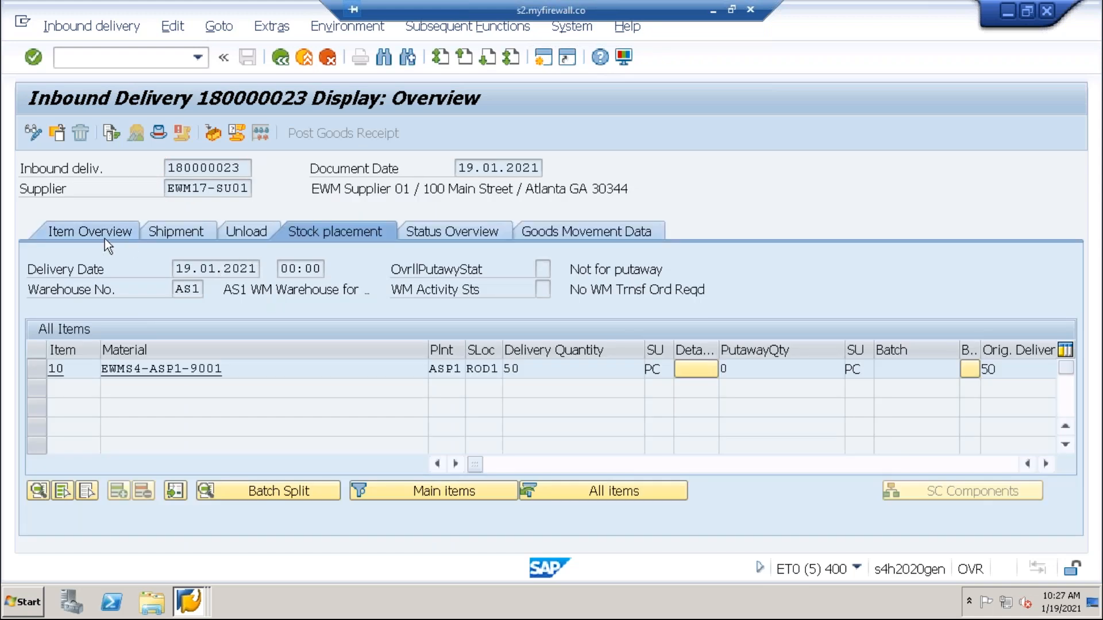
- Review the delivery's item overview and document flow, and display the material document of its goods receipt
{"action": "left_click", "coordinate": [105, 238]}
{"action": "left_click_drag", "start_coordinate": [200, 289], "coordinate": [265, 289]}
{"action": "left_click", "coordinate": [113, 134]}
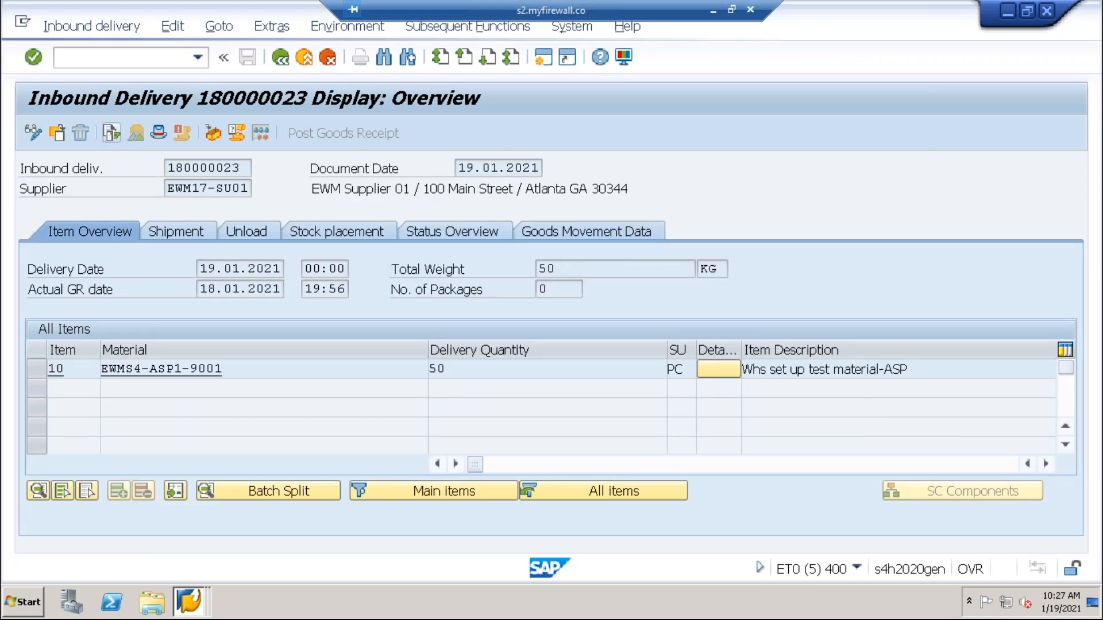
{"action": "left_click", "coordinate": [217, 265]}
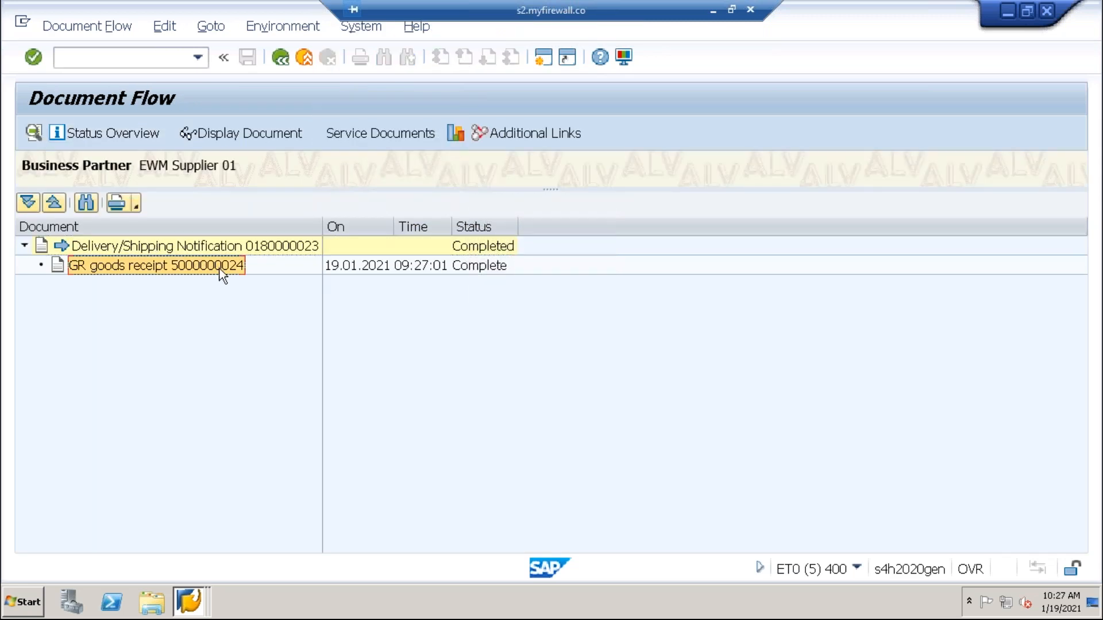
{"action": "left_click", "coordinate": [250, 134]}
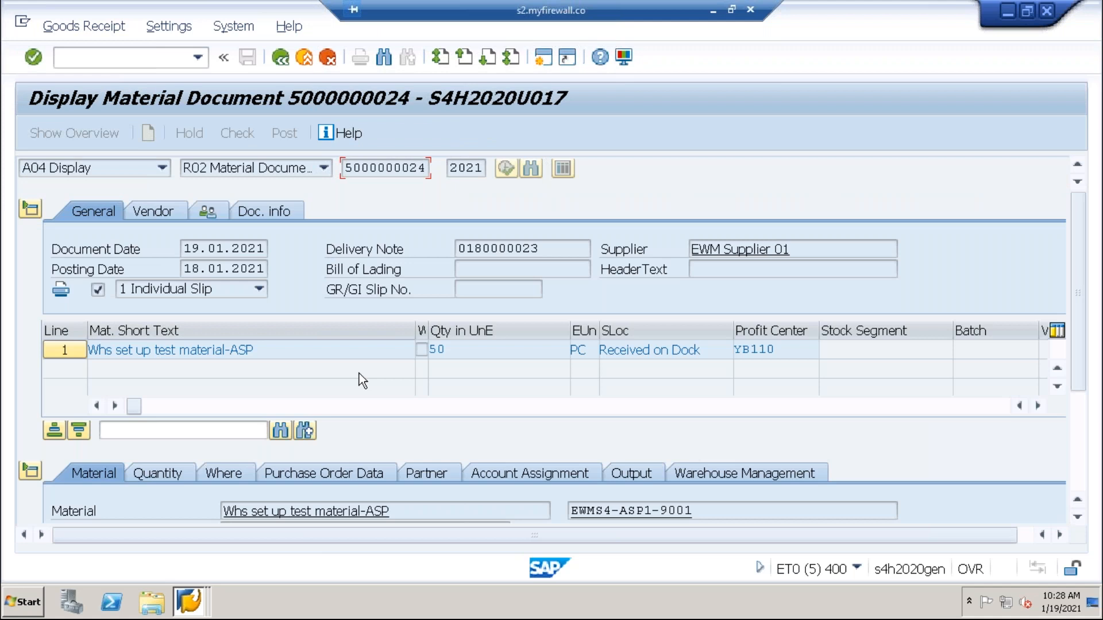
- Examine the material document's location, purchase order data and document information, and go back out of the delivery display
{"action": "left_click", "coordinate": [234, 472]}
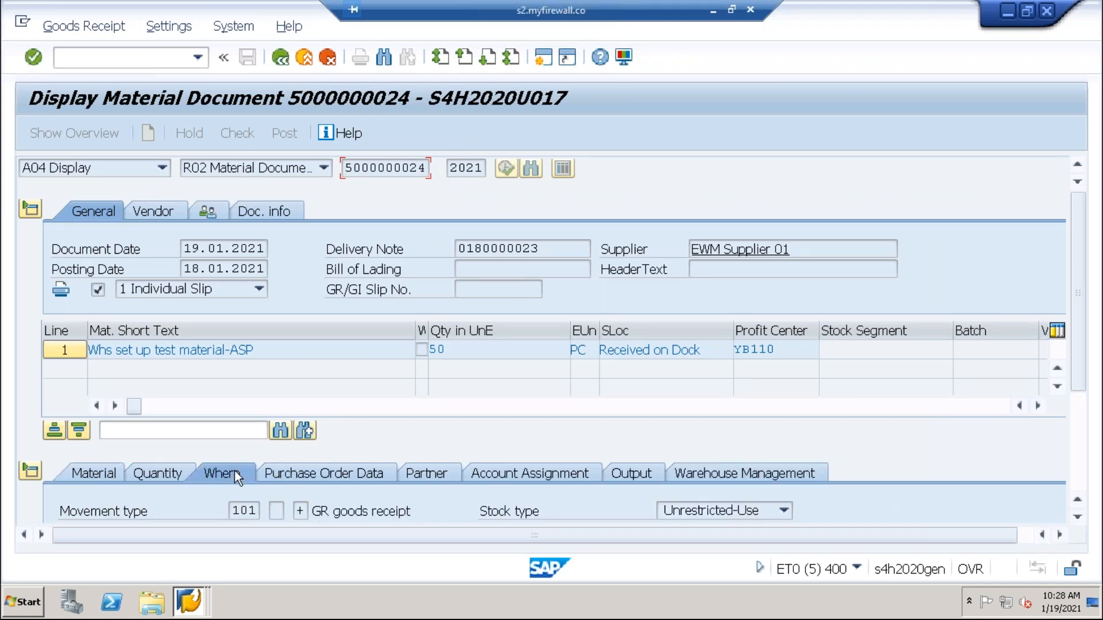
{"action": "left_click", "coordinate": [378, 511]}
{"action": "scroll", "coordinate": [584, 503], "scroll_direction": "down", "scroll_amount": 5}
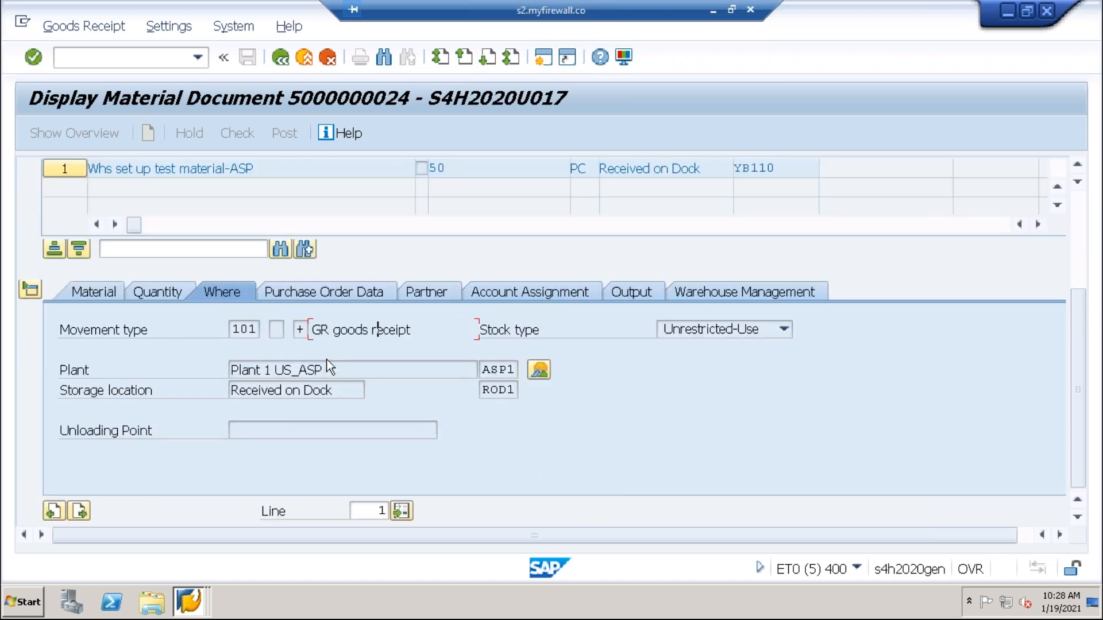
{"action": "left_click", "coordinate": [323, 292]}
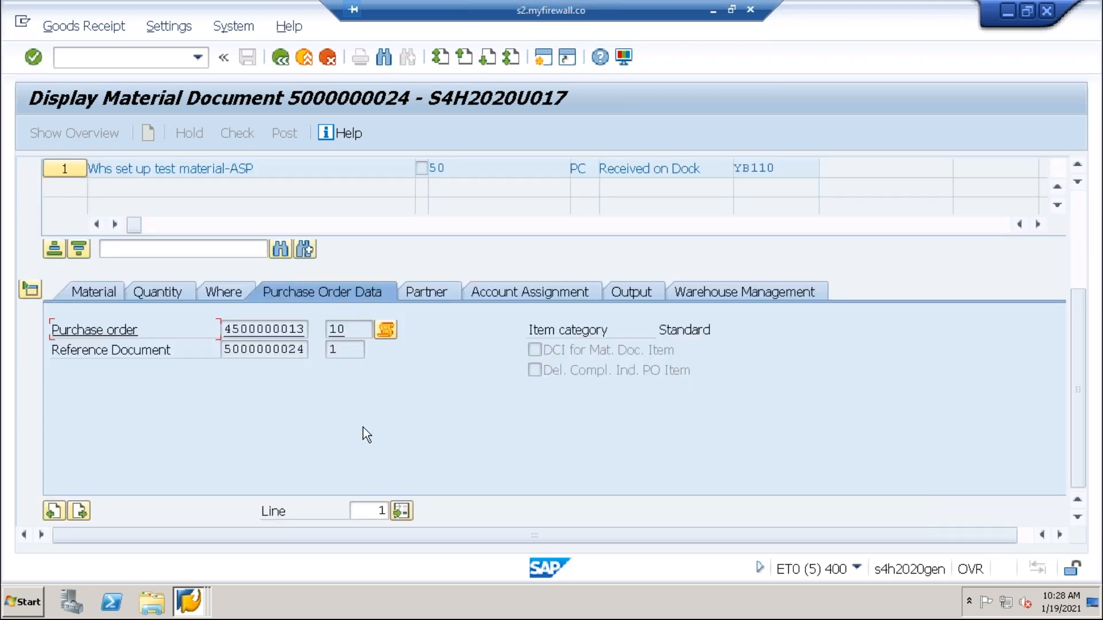
{"action": "scroll", "coordinate": [363, 427], "scroll_direction": "up", "scroll_amount": 5}
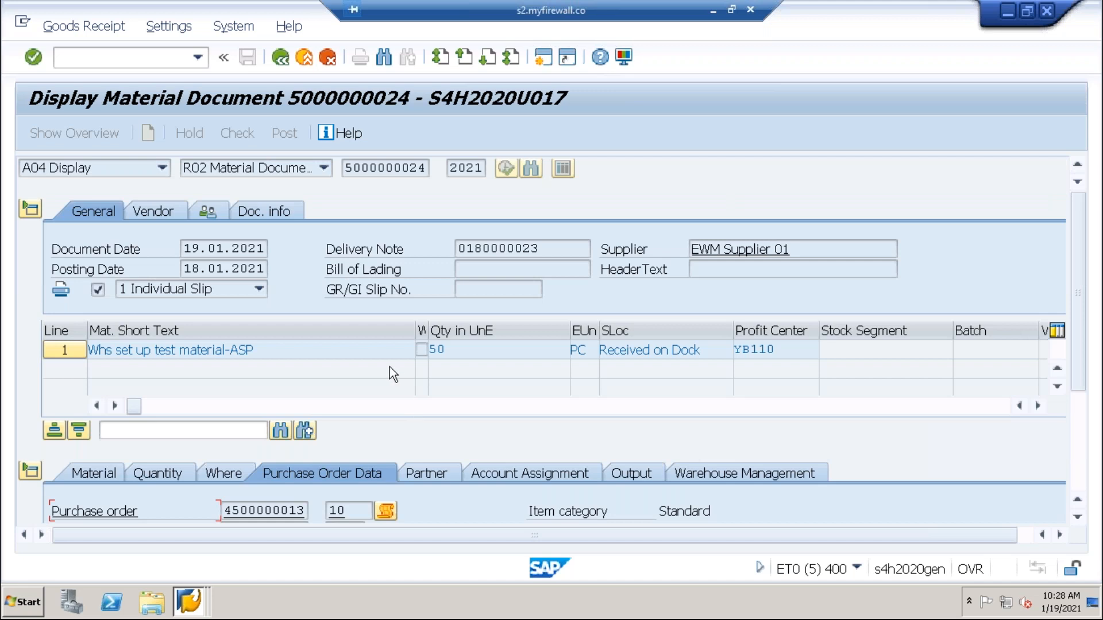
{"action": "left_click", "coordinate": [274, 214]}
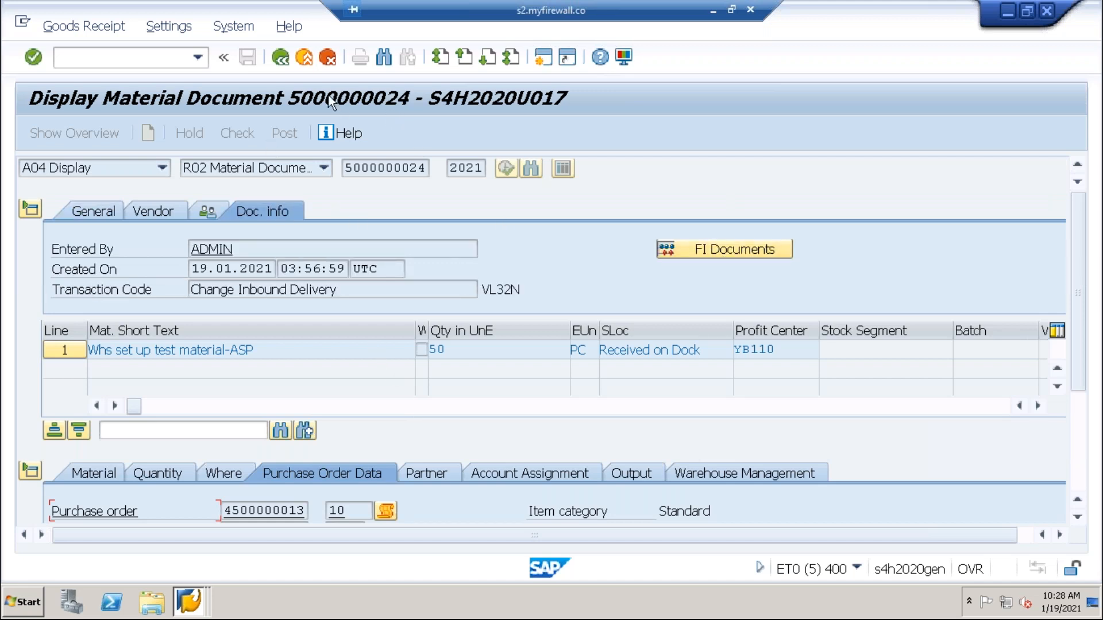
{"action": "left_click", "coordinate": [280, 58]}
{"action": "left_click", "coordinate": [280, 58]}
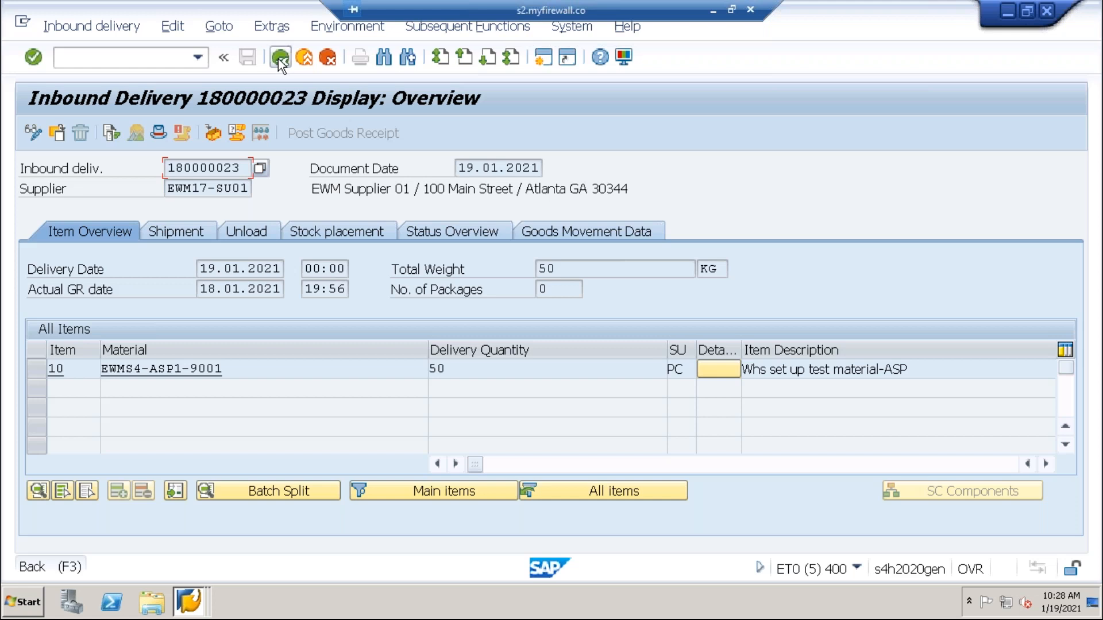
{"action": "left_click", "coordinate": [278, 59]}
- Return to the inbound delivery maintenance session and try to create a putaway warehouse task for delivery 180000023, item 10
{"action": "left_click", "coordinate": [1007, 10]}
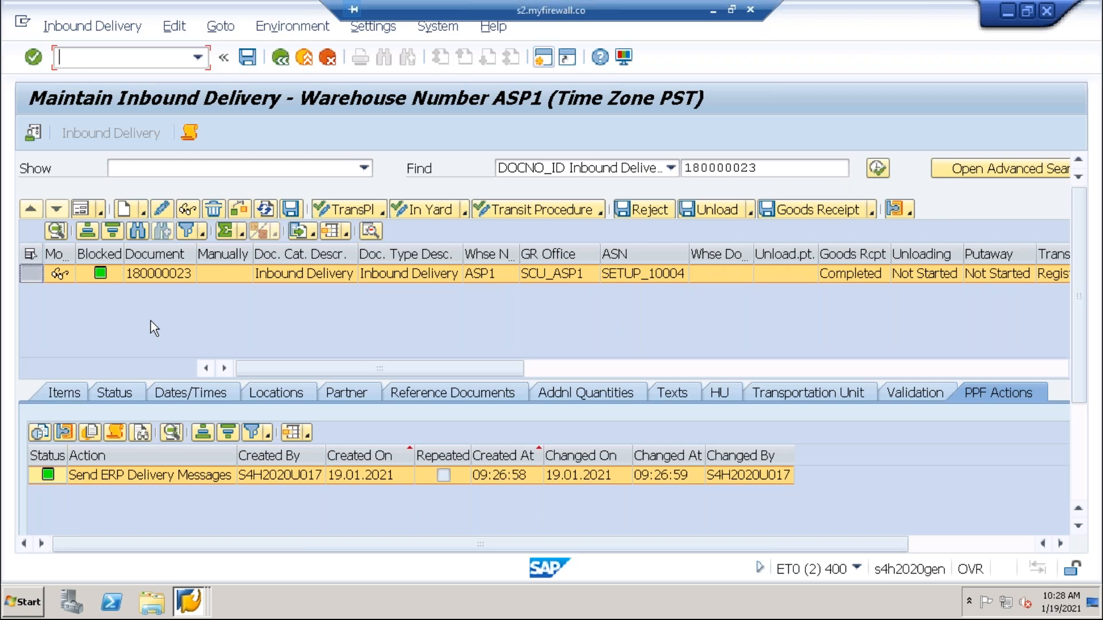
{"action": "left_click", "coordinate": [91, 26]}
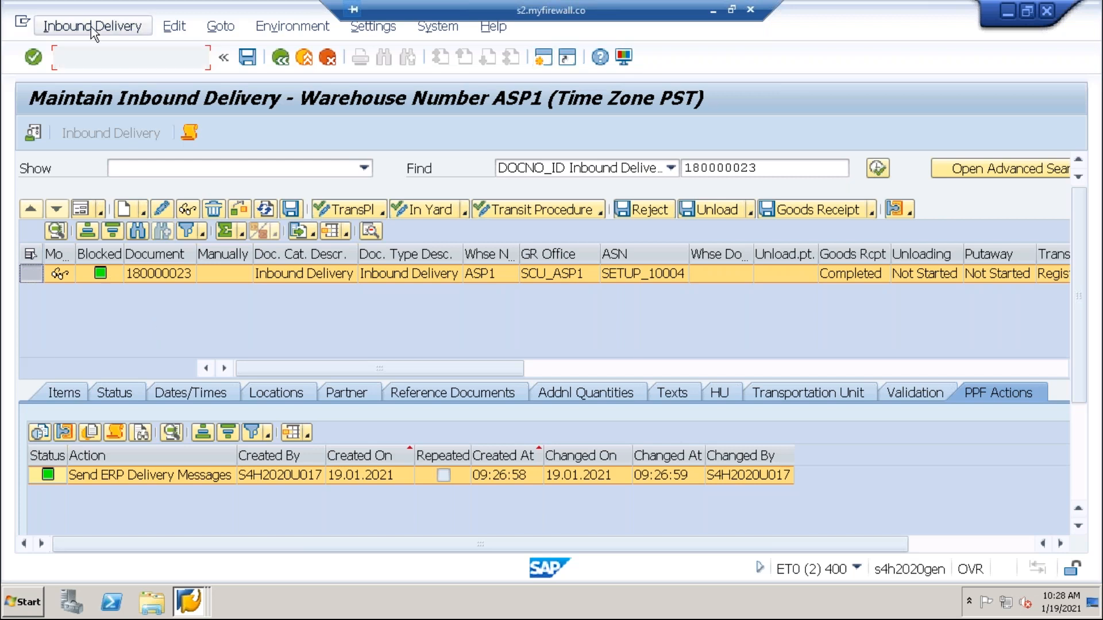
{"action": "mouse_move", "coordinate": [151, 77]}
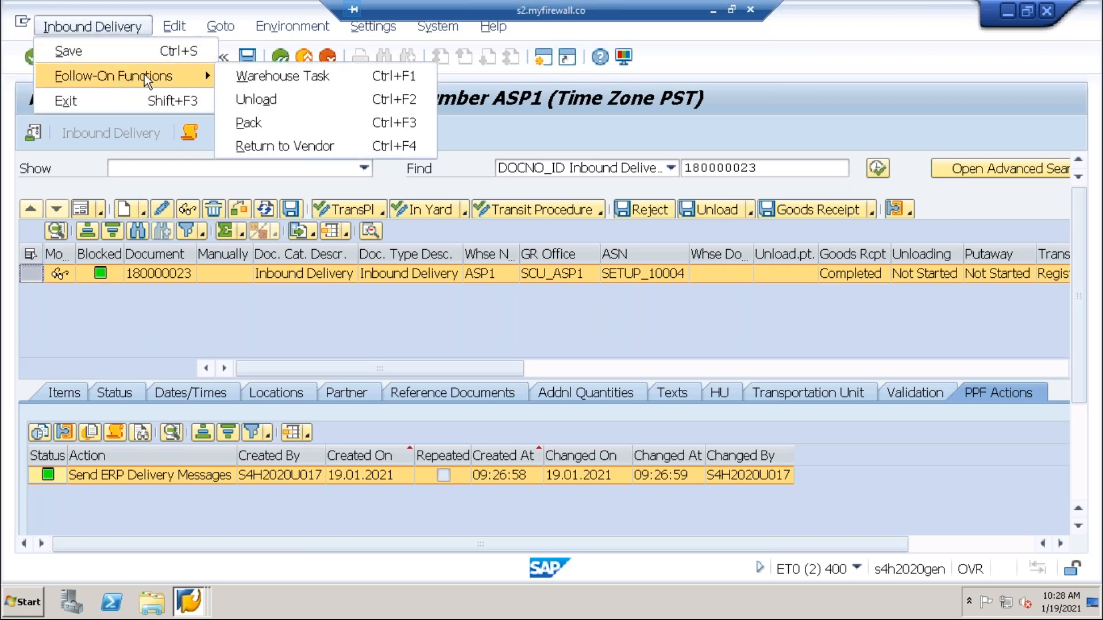
{"action": "left_click", "coordinate": [306, 78]}
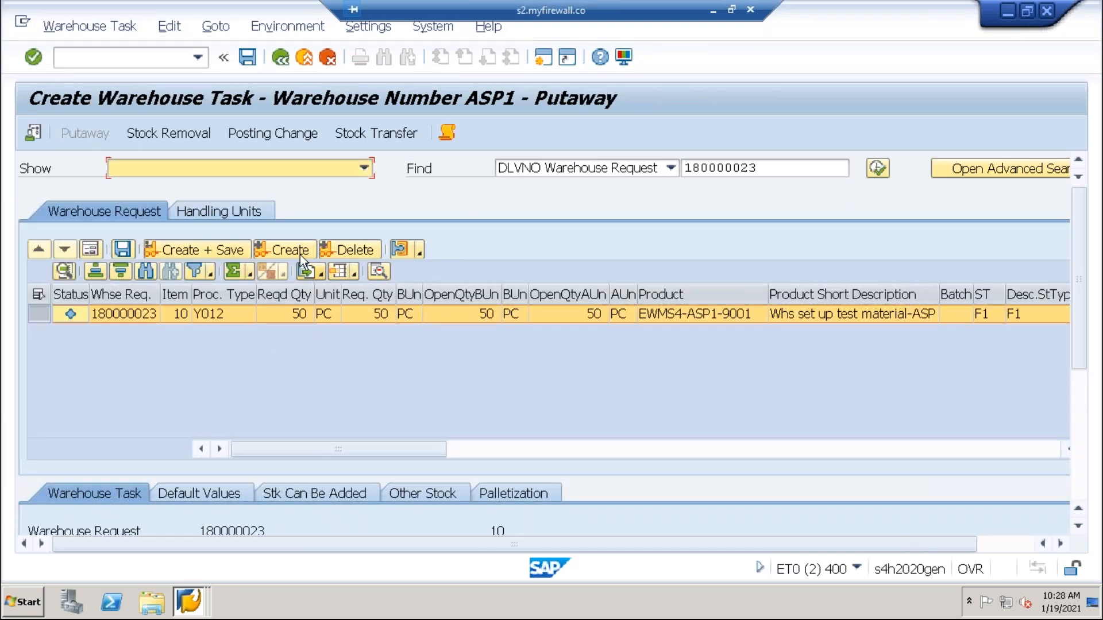
{"action": "left_click", "coordinate": [297, 250]}
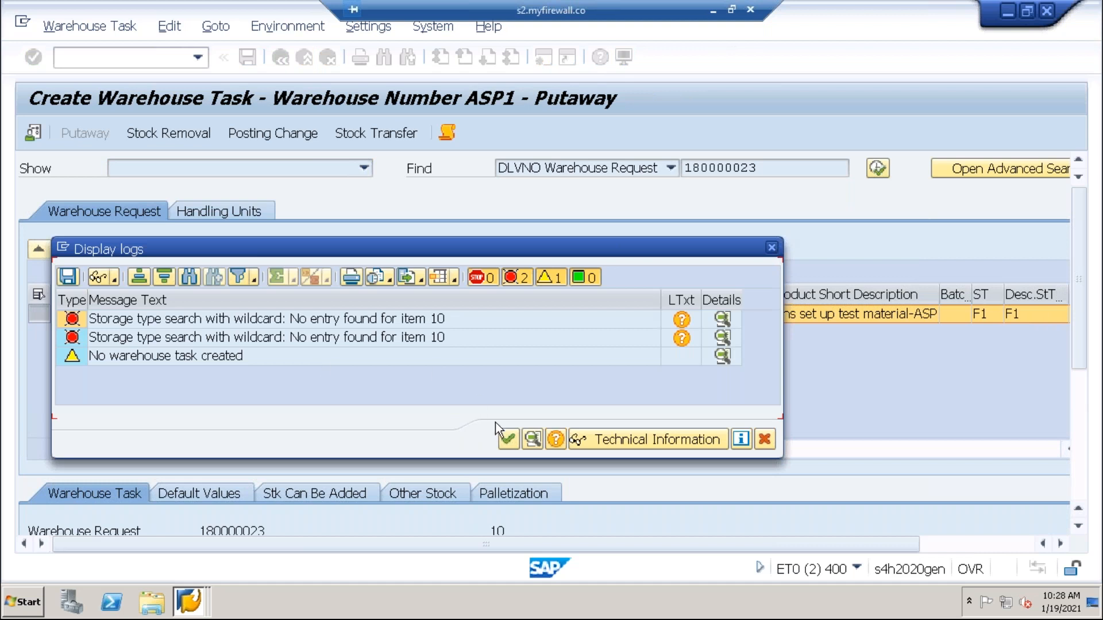
{"action": "left_click", "coordinate": [509, 440]}
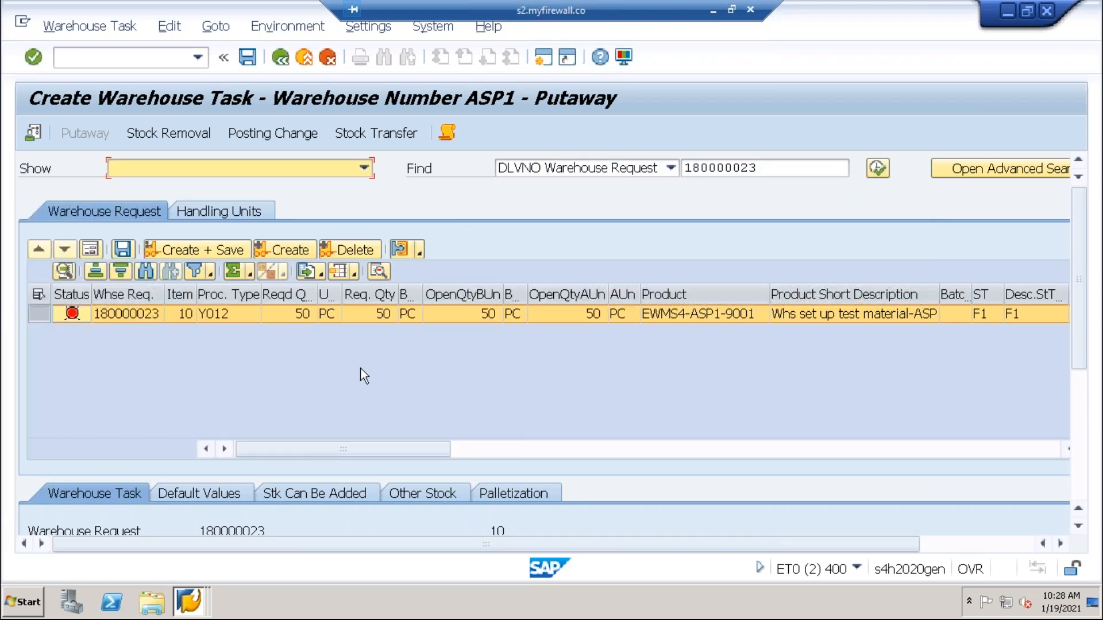
- Display the log of the failed putaway warehouse task creation, examine its source and destination determination messages, and close it
{"action": "left_click", "coordinate": [449, 135]}
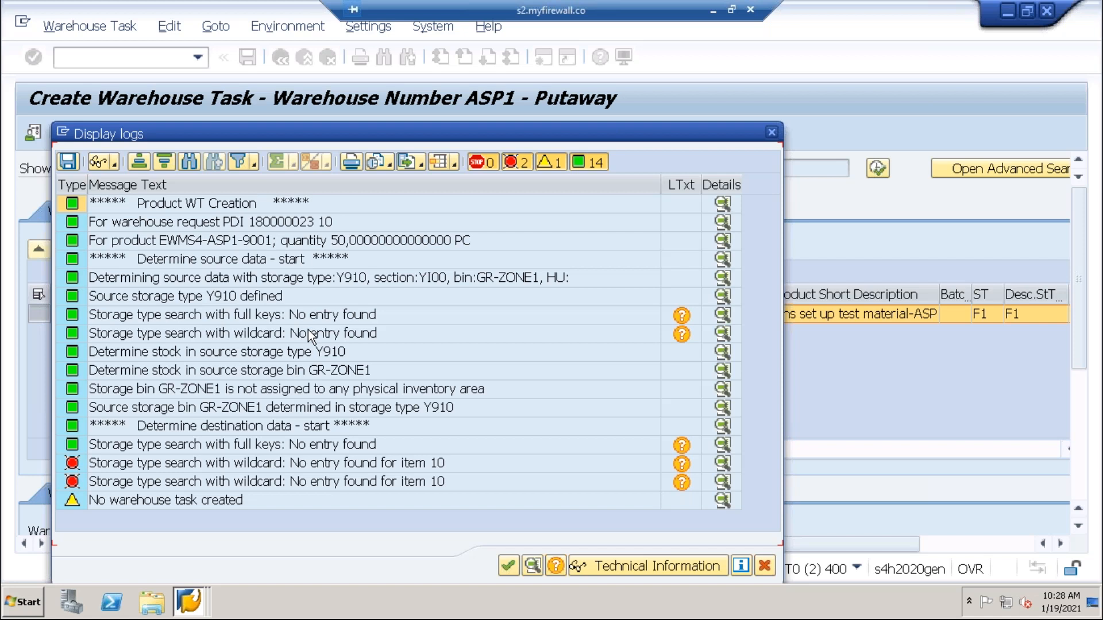
{"action": "left_click", "coordinate": [246, 241]}
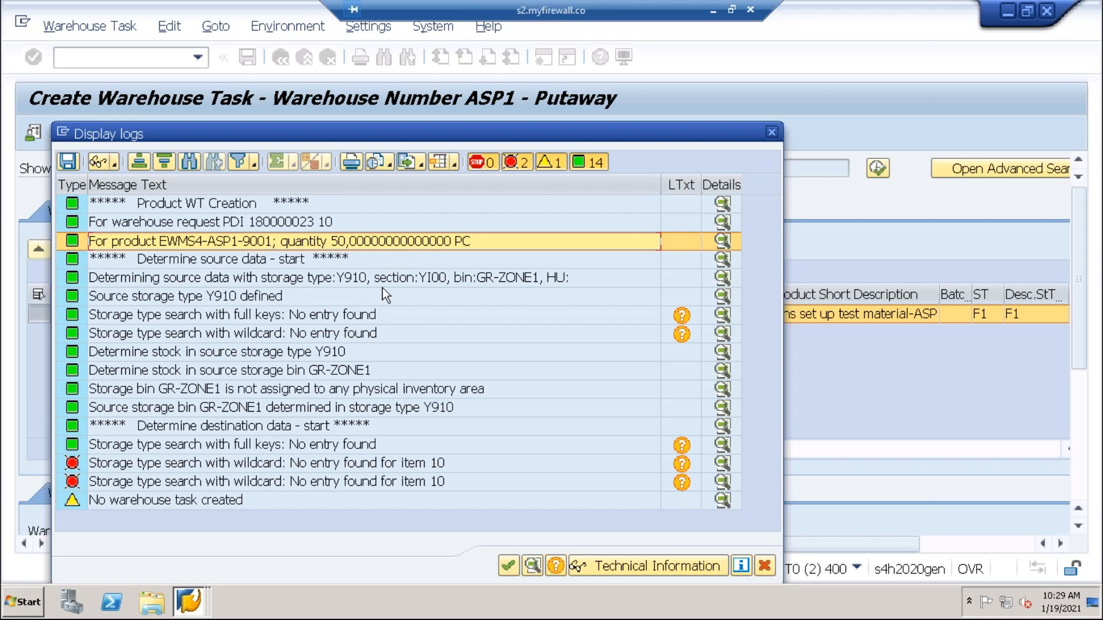
{"action": "left_click", "coordinate": [441, 277]}
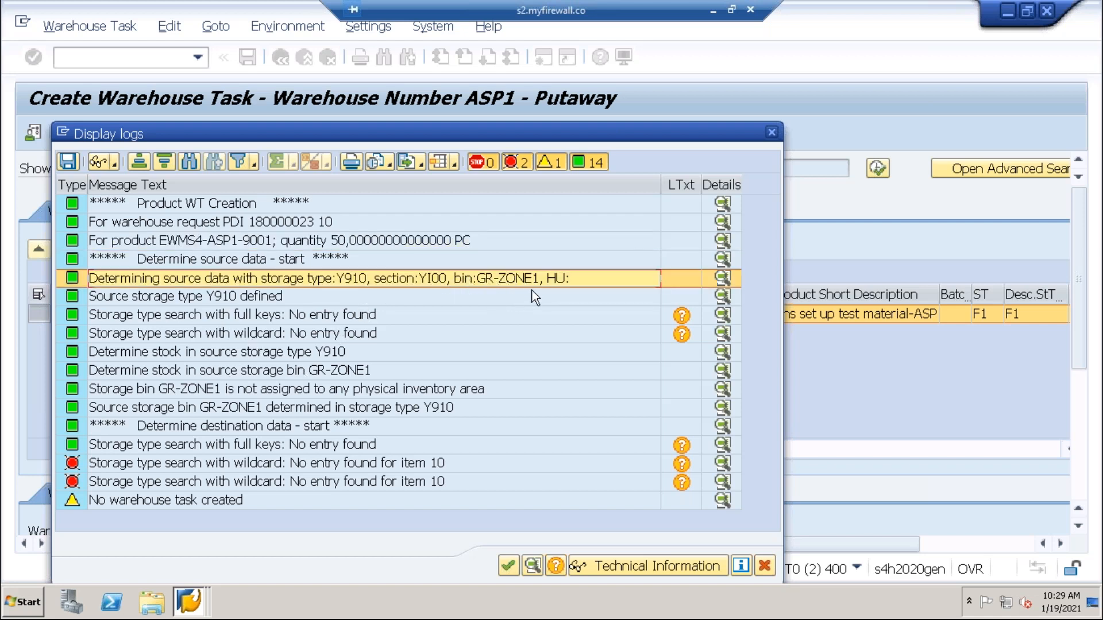
{"action": "left_click", "coordinate": [341, 372]}
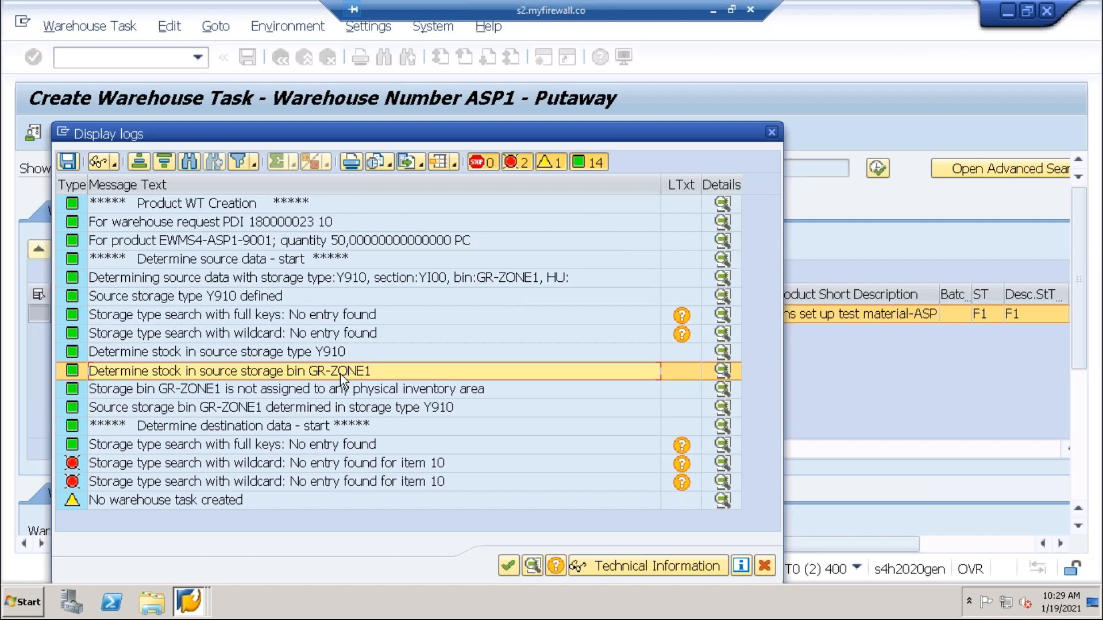
{"action": "left_click", "coordinate": [322, 465]}
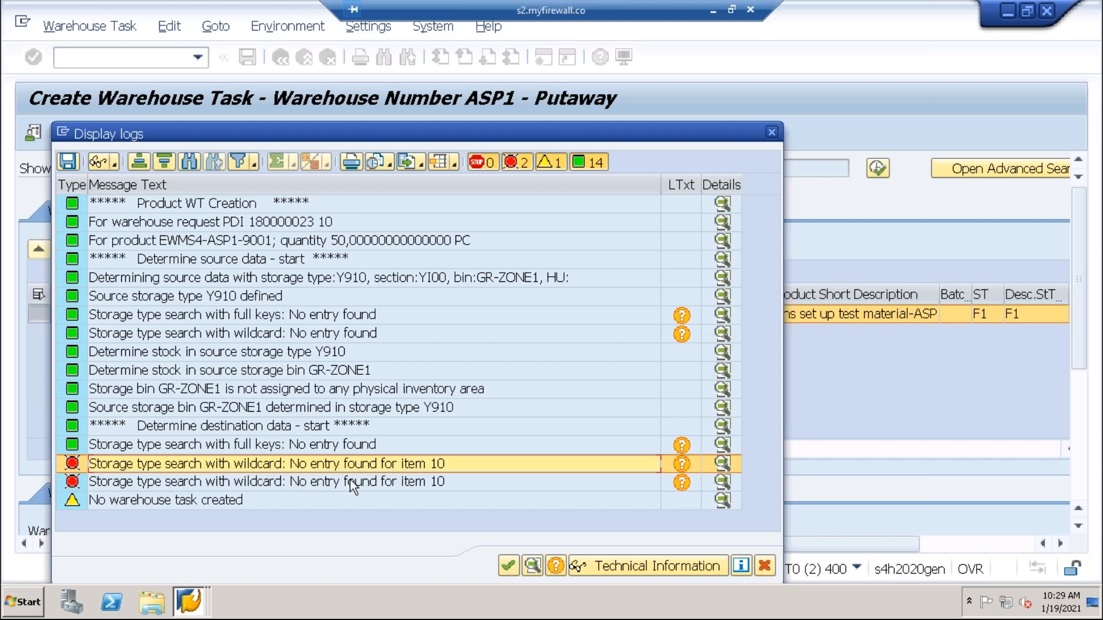
{"action": "left_click", "coordinate": [764, 567]}
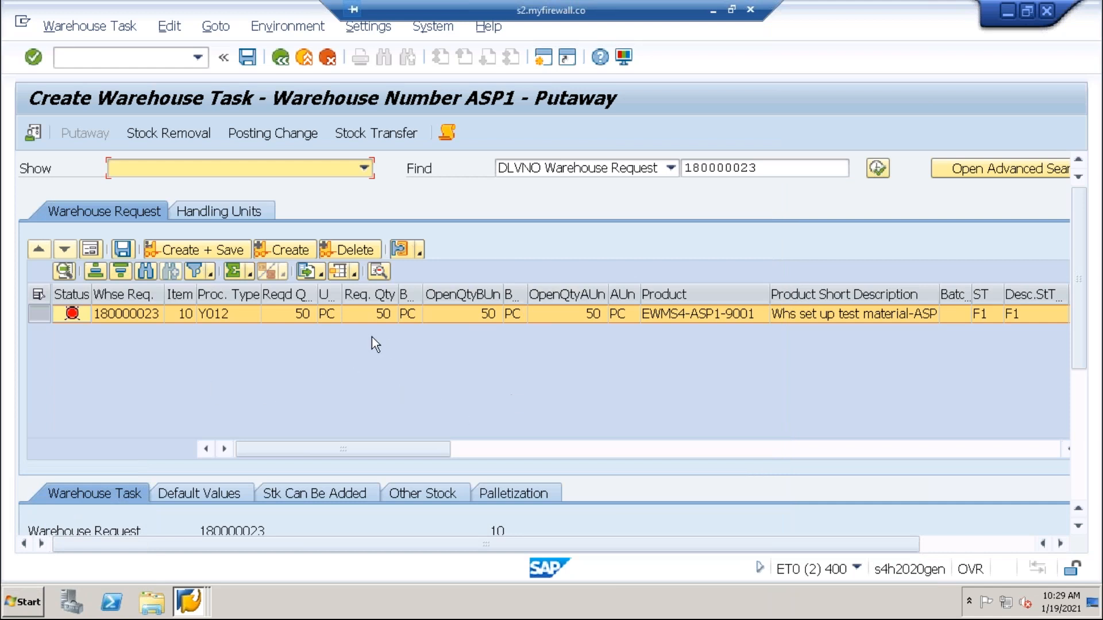
- Switch to the Display IMG session and open Specify Storage Type Search Sequence for Putaway under Goods Receipt Process, Strategies, Storage Type Search
{"action": "left_click", "coordinate": [190, 602]}
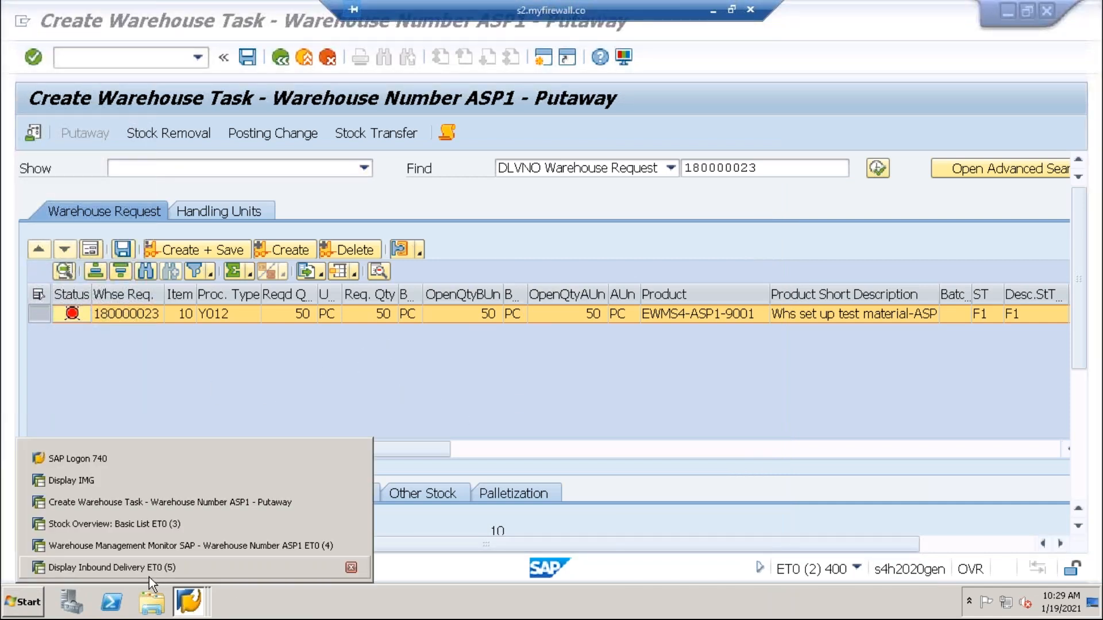
{"action": "left_click", "coordinate": [98, 481]}
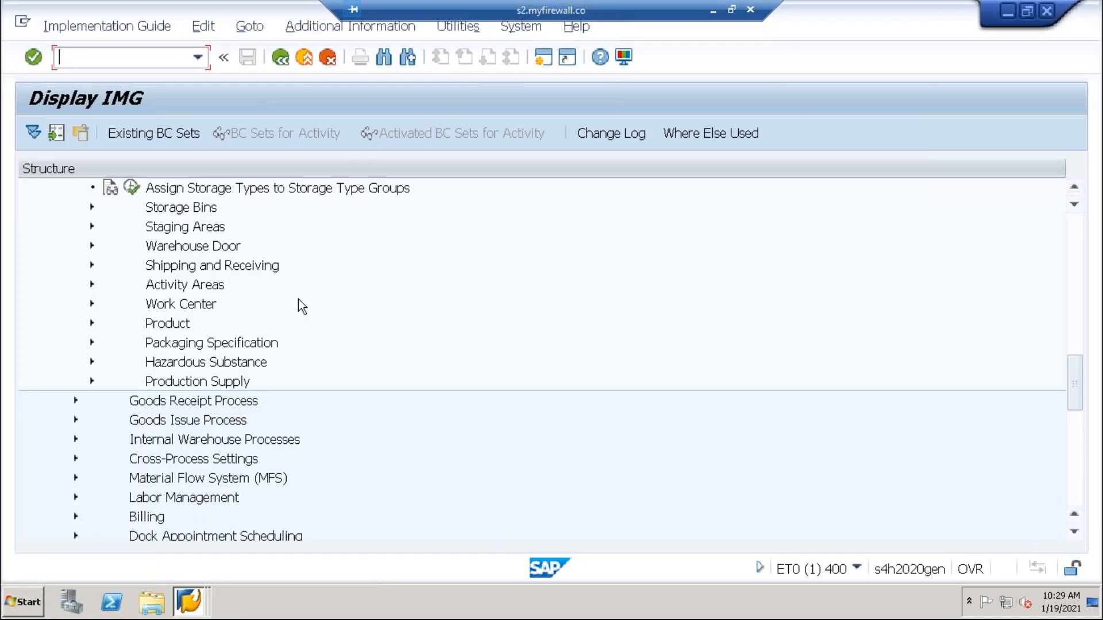
{"action": "left_click", "coordinate": [492, 308]}
{"action": "scroll", "coordinate": [485, 304], "scroll_direction": "up", "scroll_amount": 1}
{"action": "scroll", "coordinate": [484, 303], "scroll_direction": "down", "scroll_amount": 3}
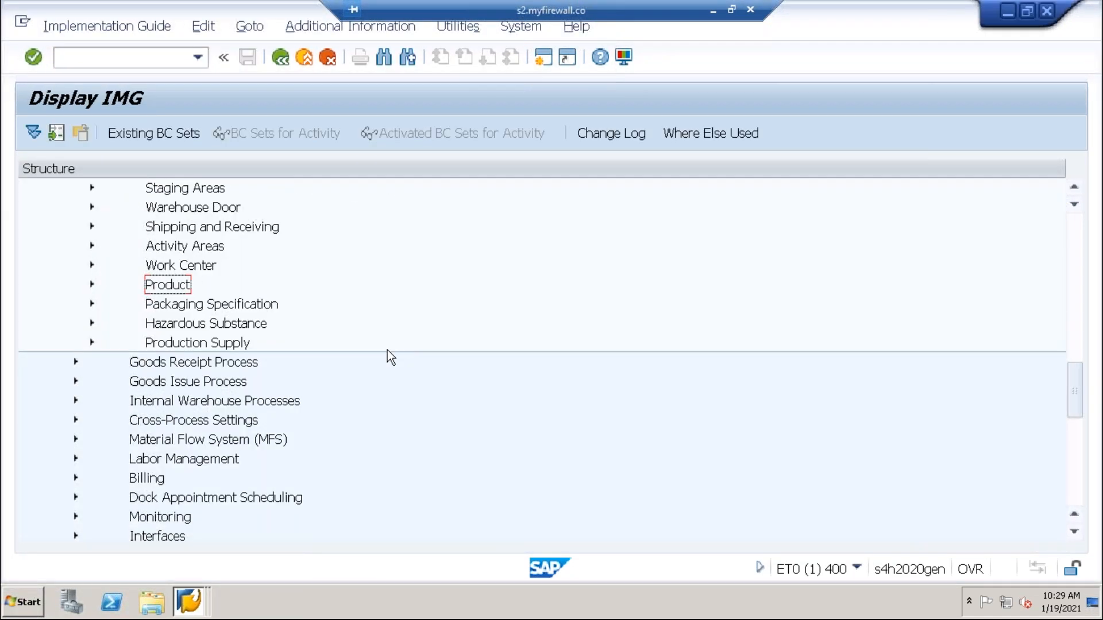
{"action": "left_click", "coordinate": [75, 362]}
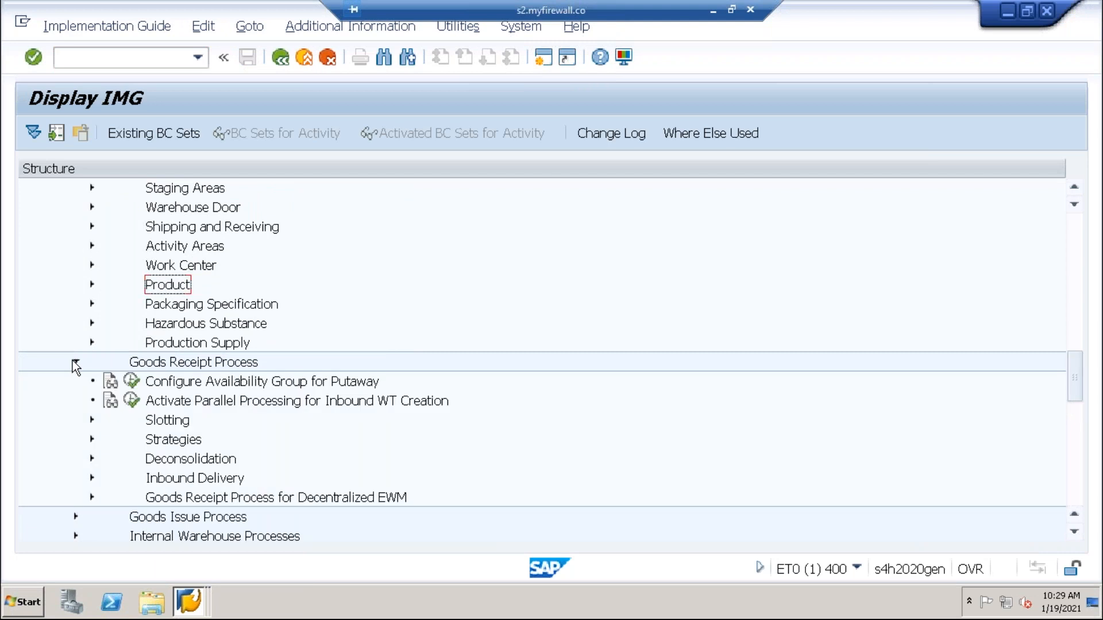
{"action": "left_click", "coordinate": [92, 440]}
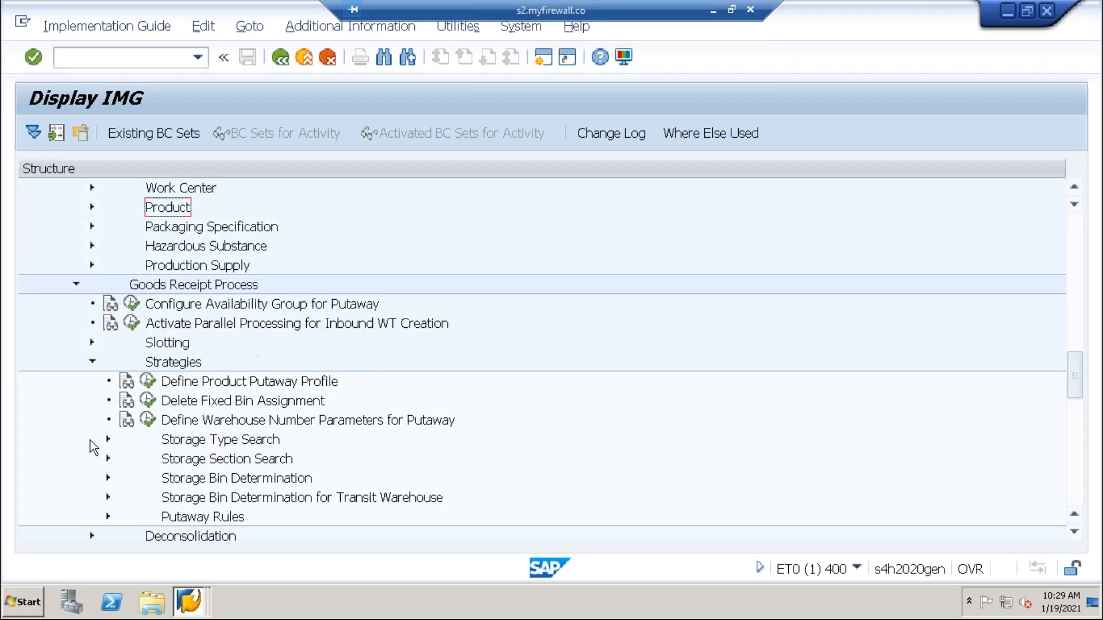
{"action": "left_click", "coordinate": [108, 440]}
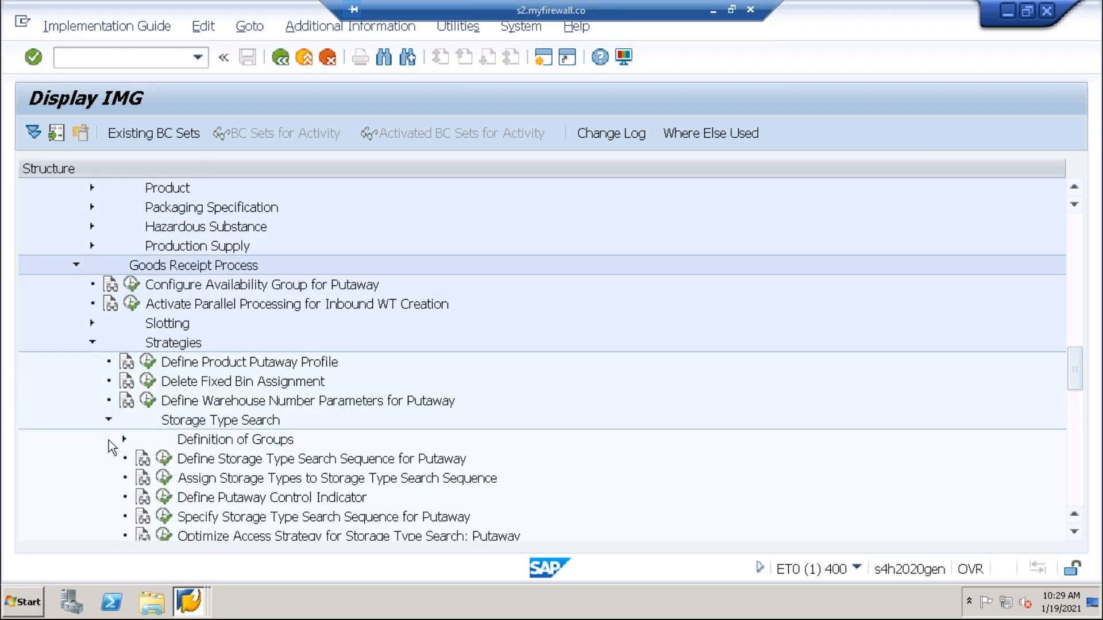
{"action": "scroll", "coordinate": [617, 431], "scroll_direction": "down", "scroll_amount": 3}
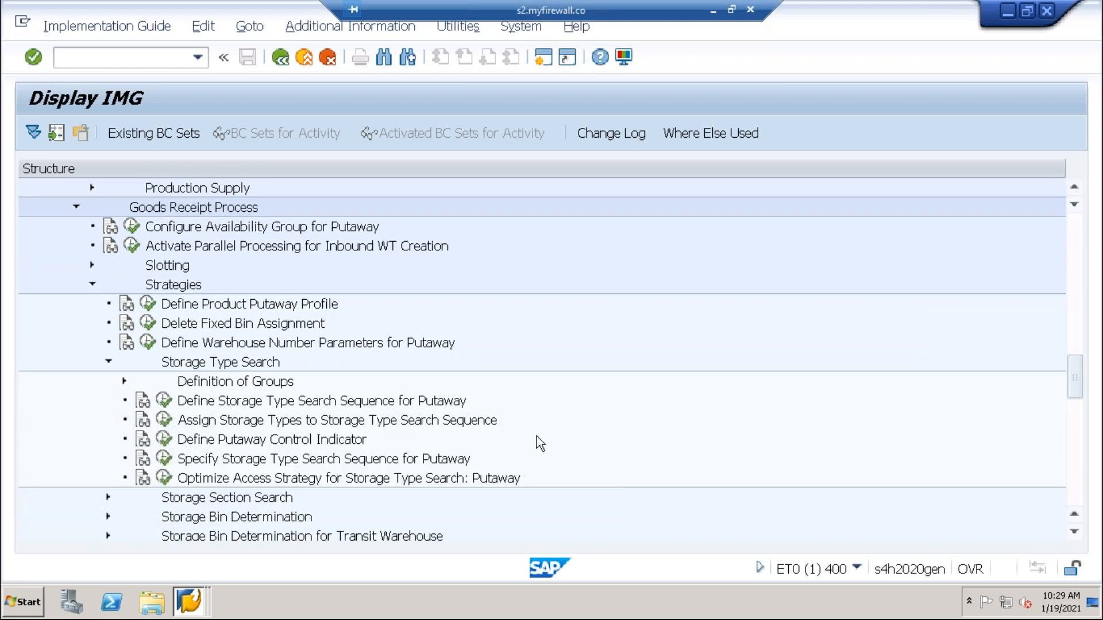
{"action": "left_click", "coordinate": [163, 458]}
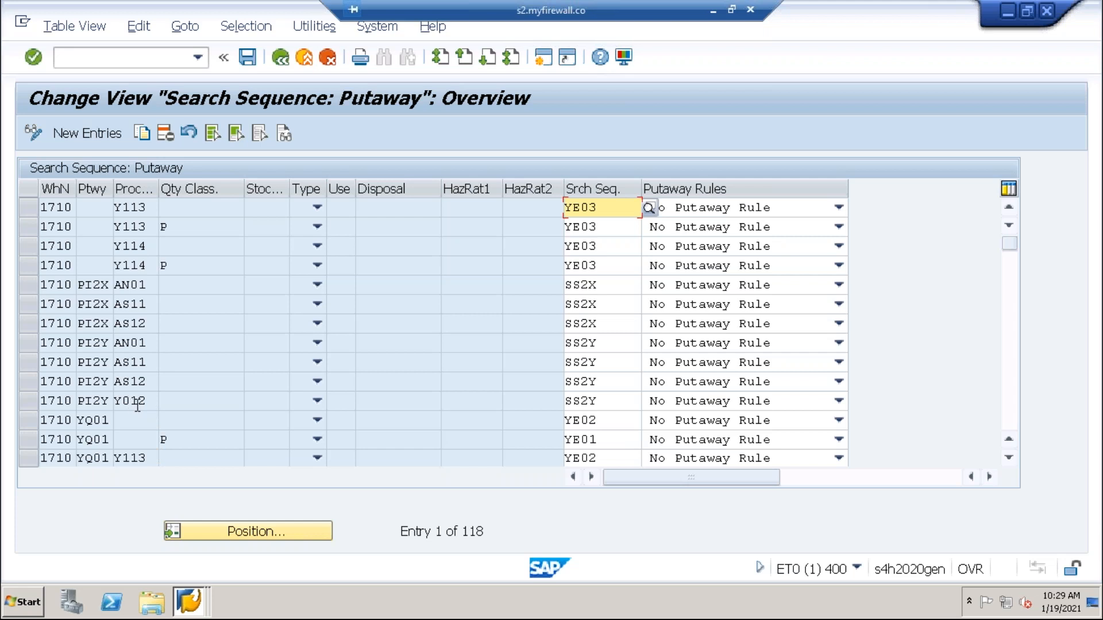
- Copy the warehouse 1710 entry PI2Y/Y012 to a new entry with a blank putaway control indicator, process type Y012 and search sequence SS2Y
{"action": "left_click", "coordinate": [28, 401]}
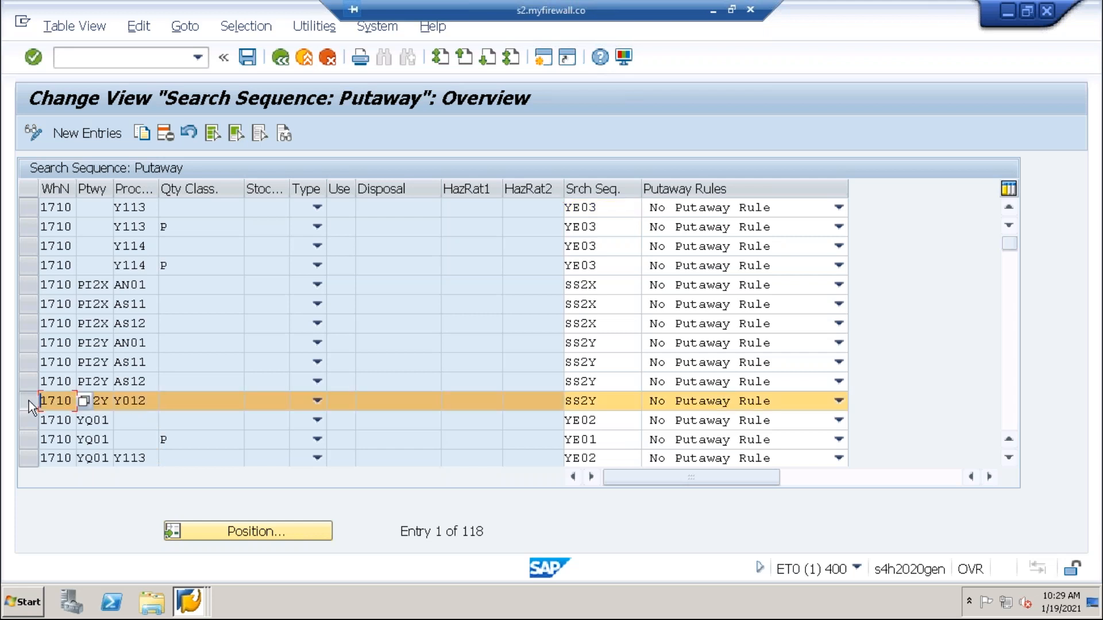
{"action": "left_click", "coordinate": [103, 401]}
{"action": "left_click", "coordinate": [149, 401]}
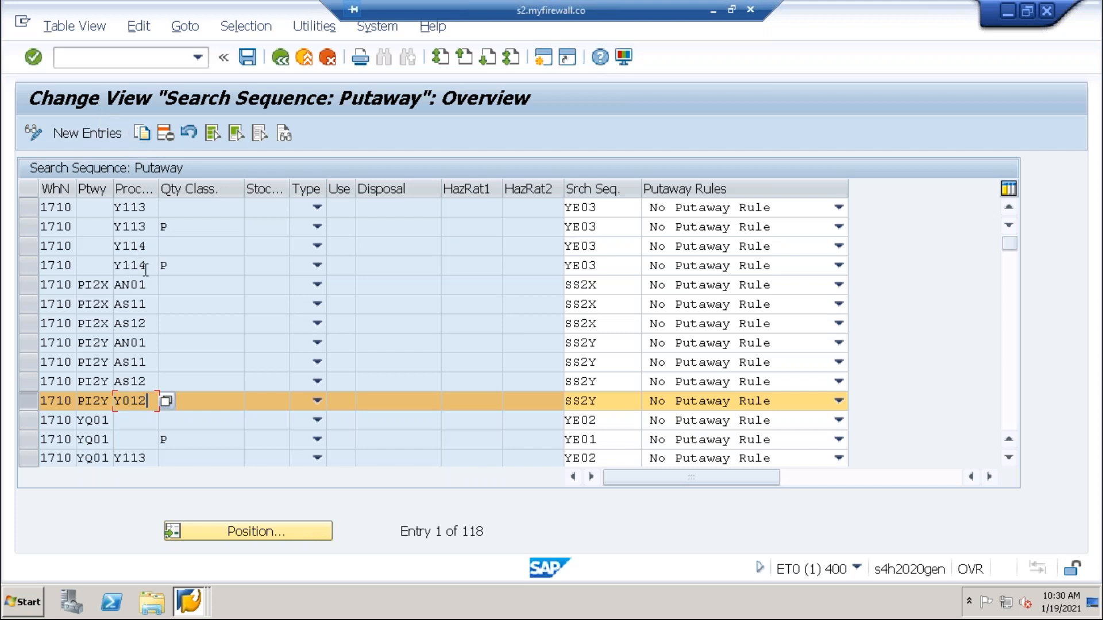
{"action": "left_click", "coordinate": [143, 135]}
{"action": "left_click", "coordinate": [110, 208]}
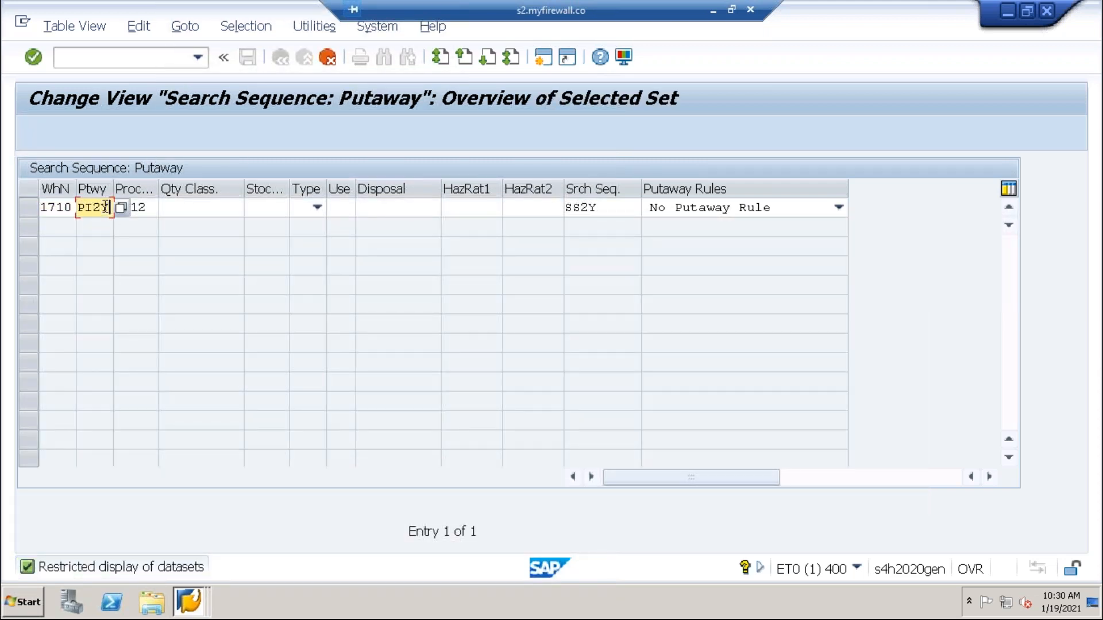
{"action": "key", "text": "BackSpace"}
{"action": "key", "text": "BackSpace"}
{"action": "key", "text": "BackSpace"}
{"action": "key", "text": "BackSpace"}
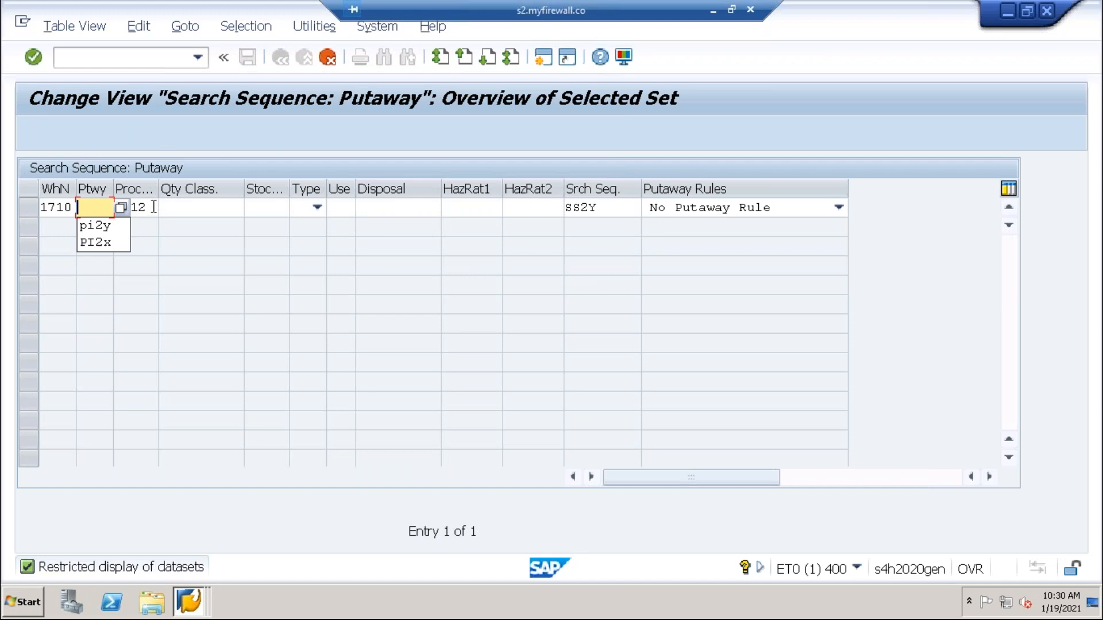
{"action": "left_click", "coordinate": [152, 207]}
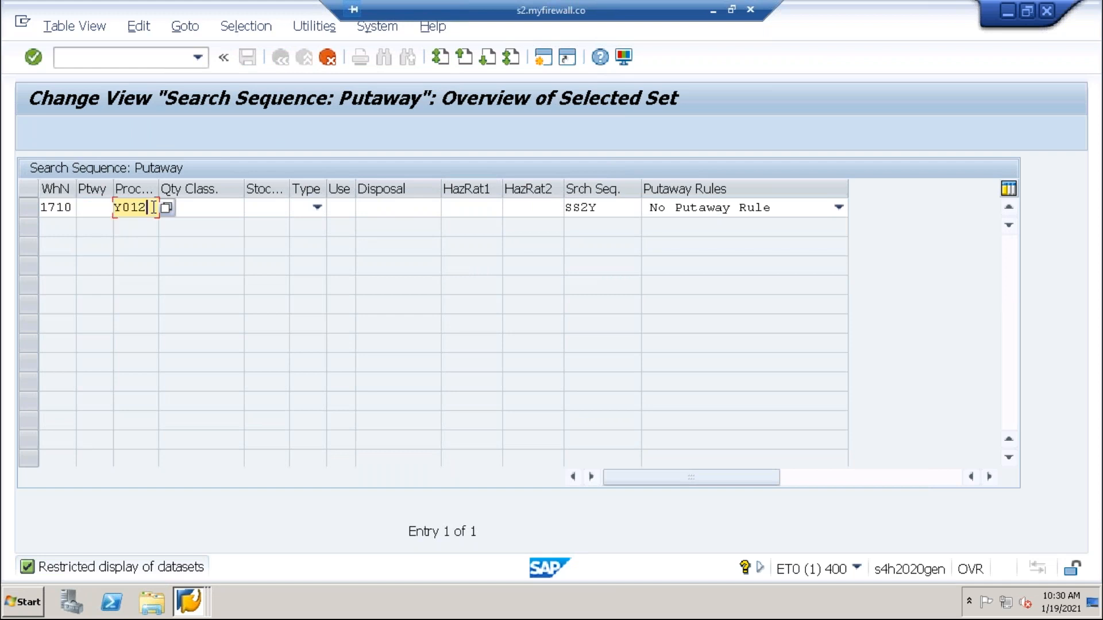
{"action": "left_click", "coordinate": [600, 209]}
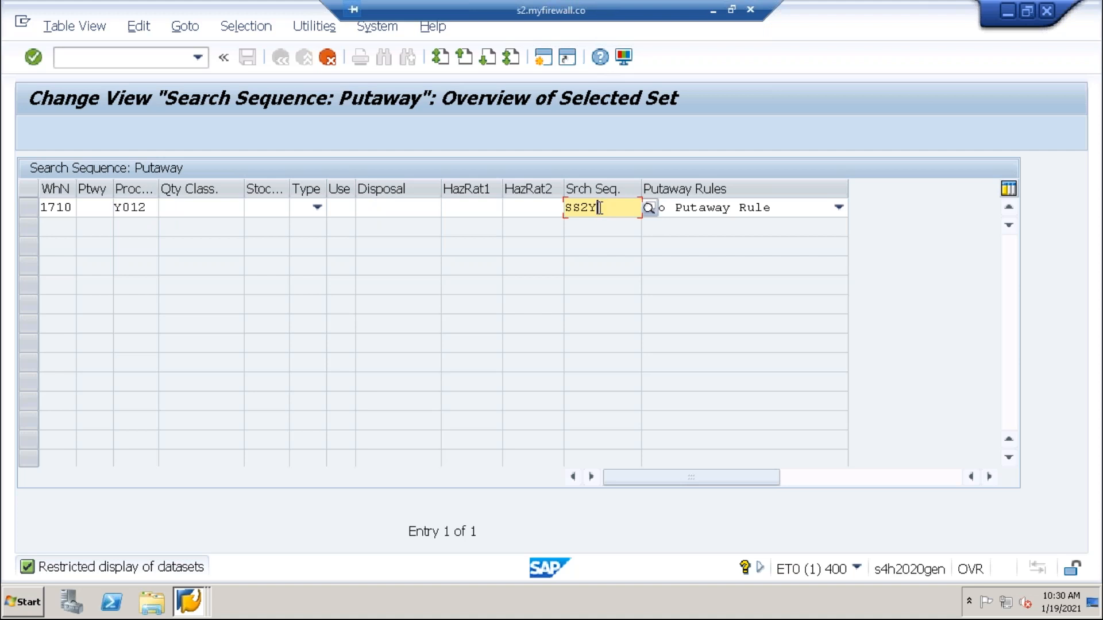
{"action": "key", "text": "Return"}
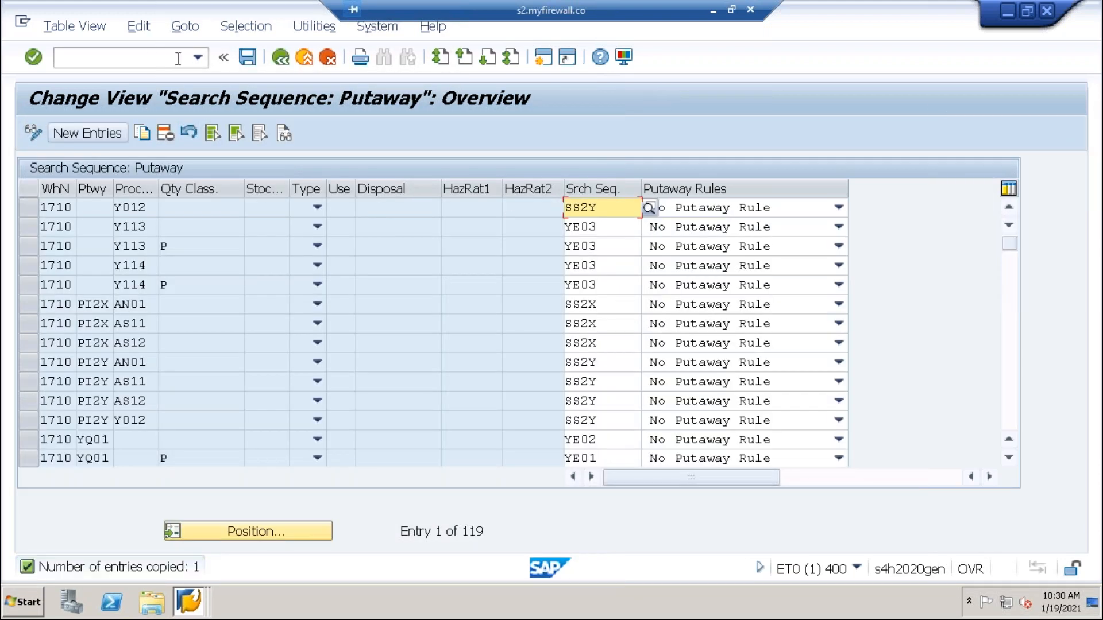
- Save the copied entry in customizing request ET0K900063 and open the activity Assign Storage Types to Storage Type Search Sequence
{"action": "left_click", "coordinate": [248, 57]}
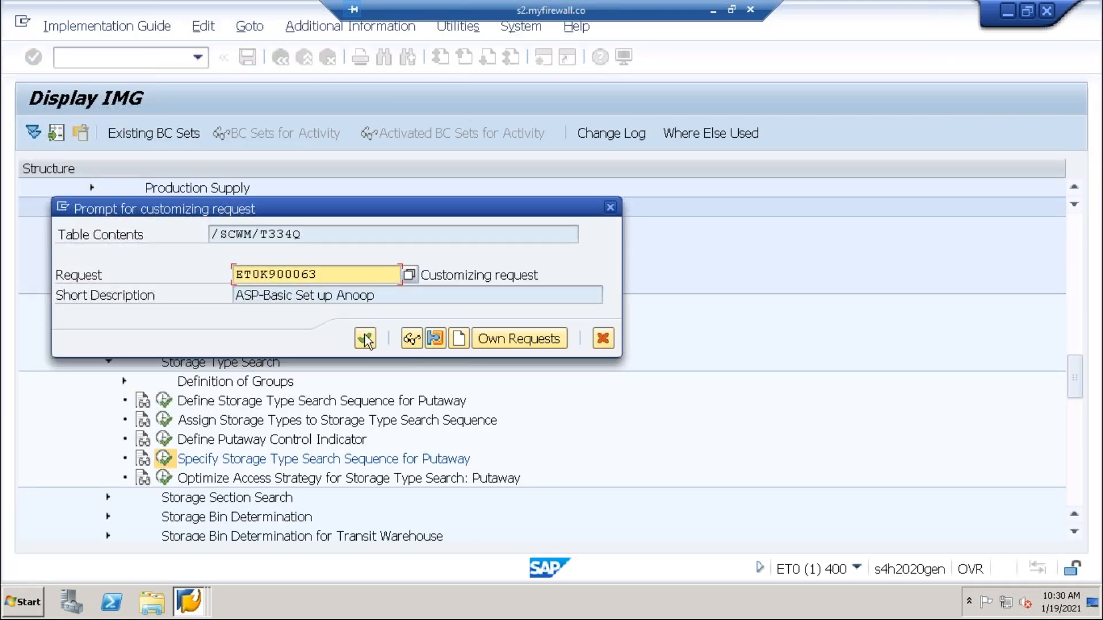
{"action": "left_click", "coordinate": [366, 339]}
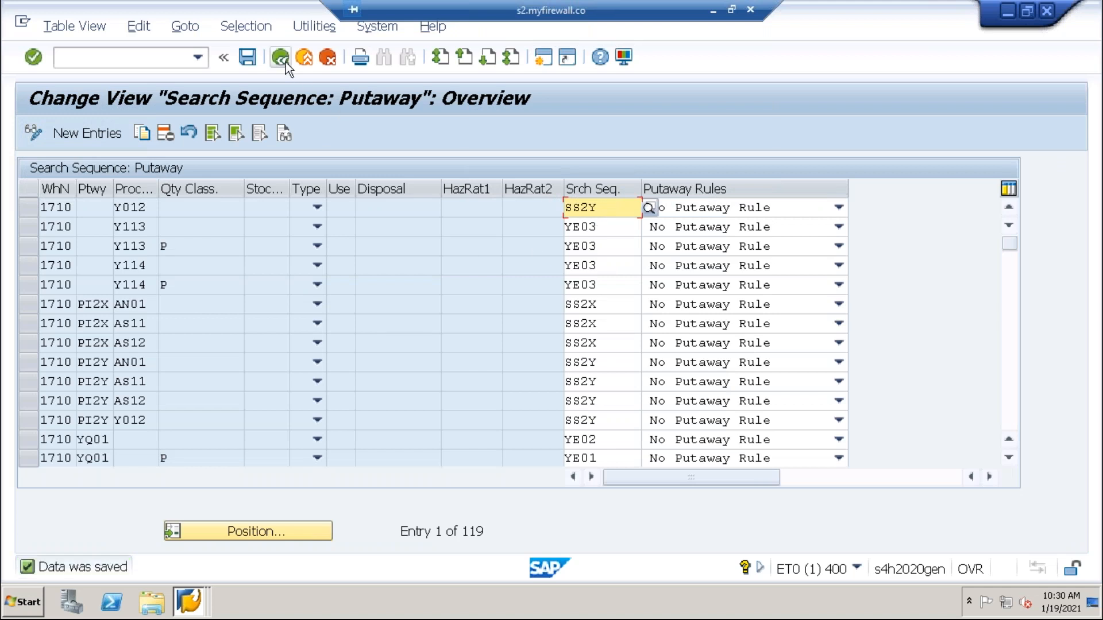
{"action": "left_click", "coordinate": [281, 57]}
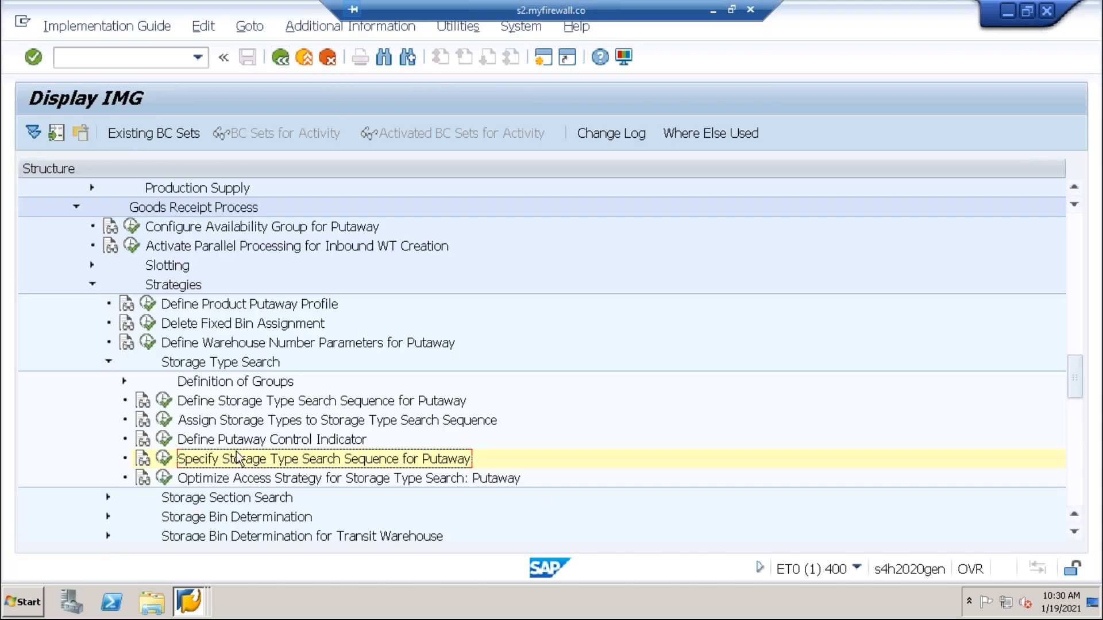
{"action": "left_click", "coordinate": [163, 420]}
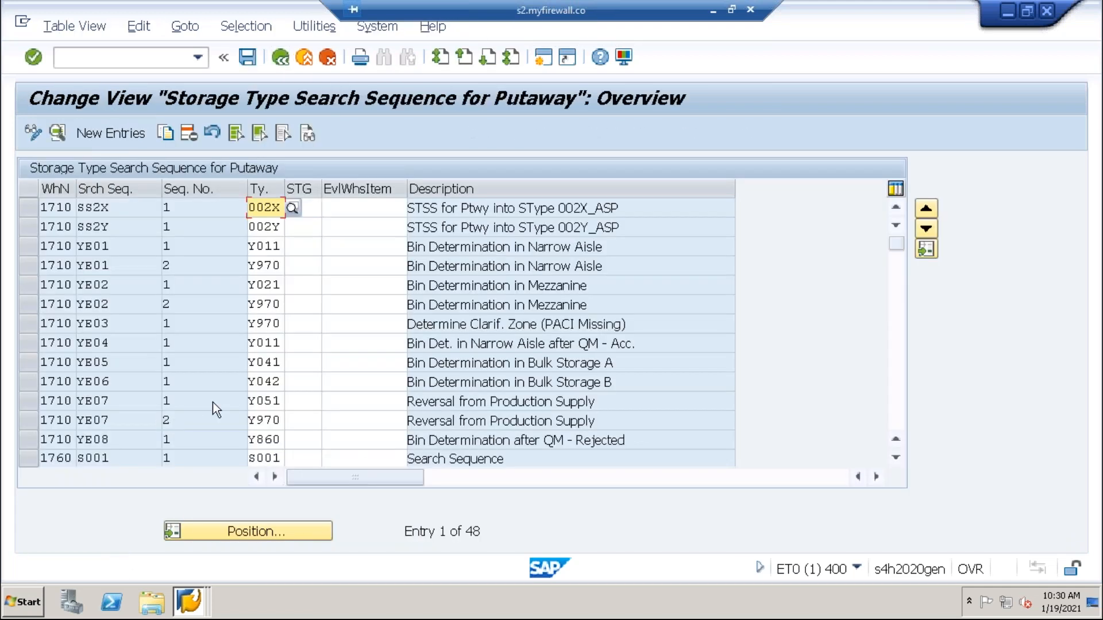
{"action": "left_click", "coordinate": [27, 227]}
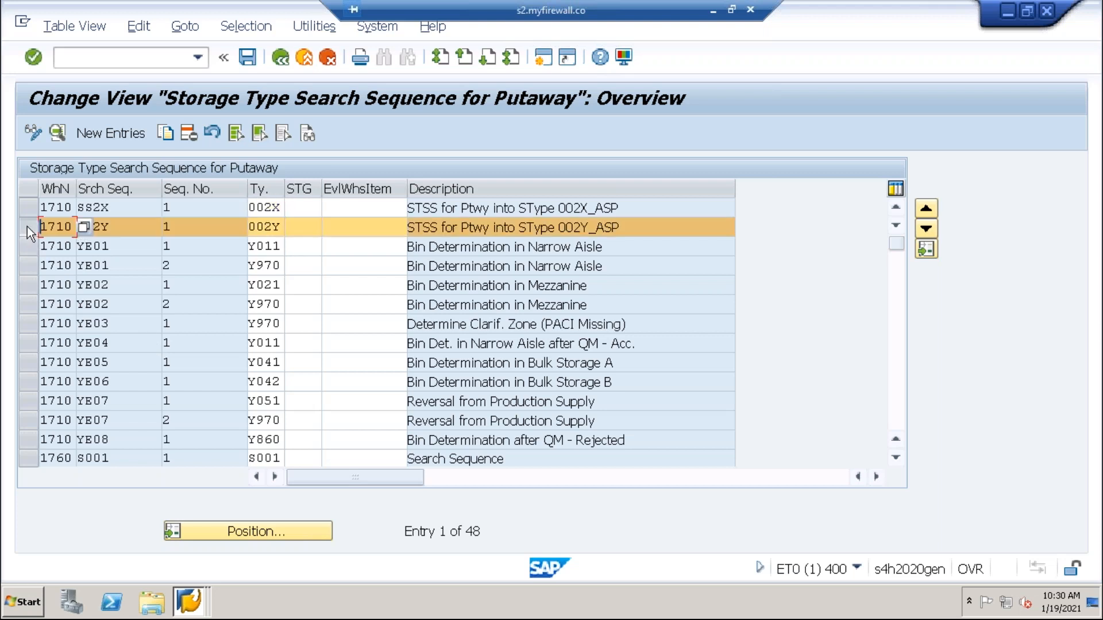
{"action": "left_click", "coordinate": [166, 133]}
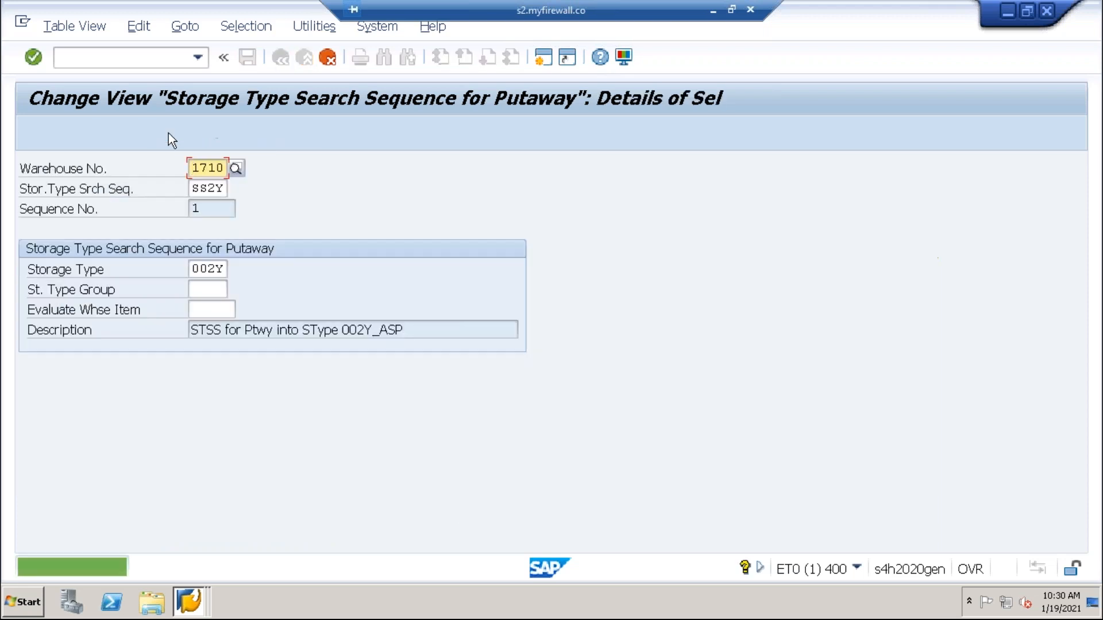
{"action": "left_click", "coordinate": [219, 269]}
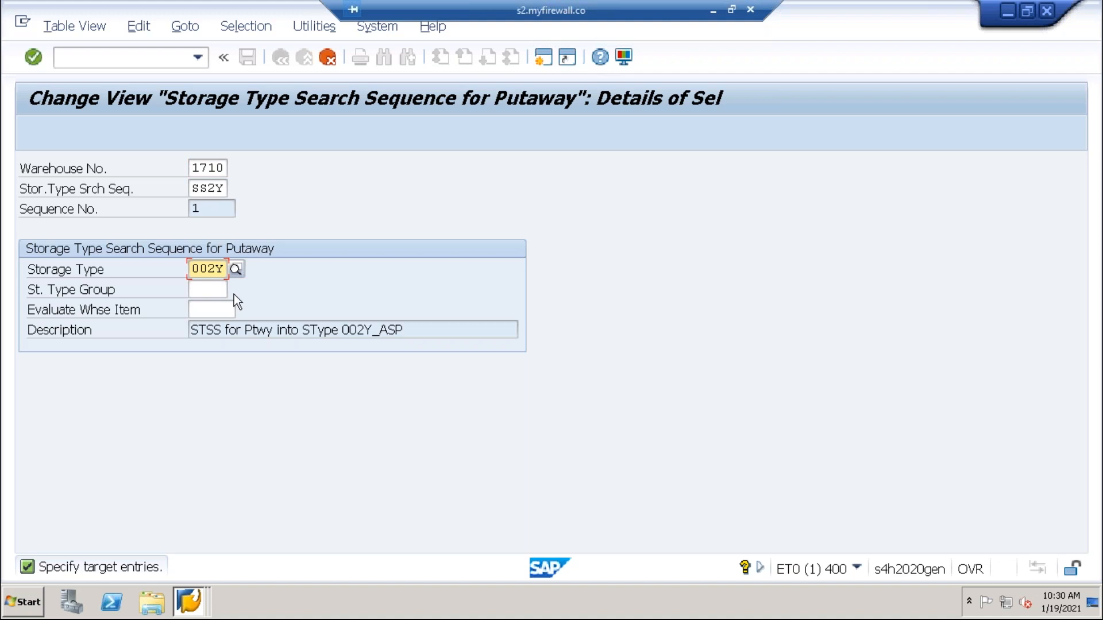
{"action": "type", "text": "A"}
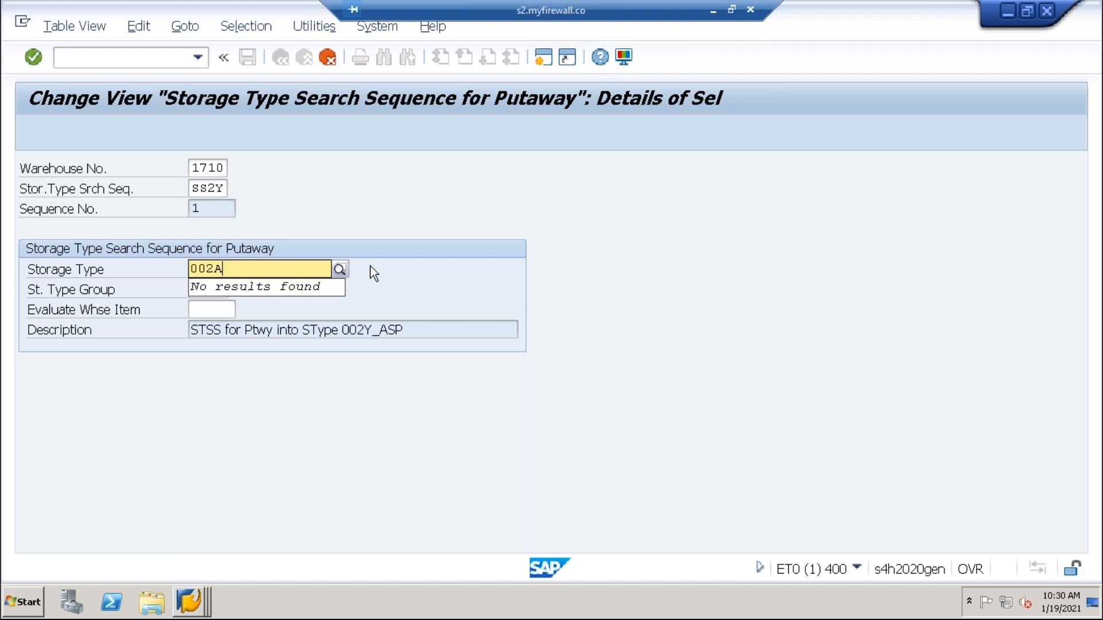
{"action": "left_click", "coordinate": [373, 198]}
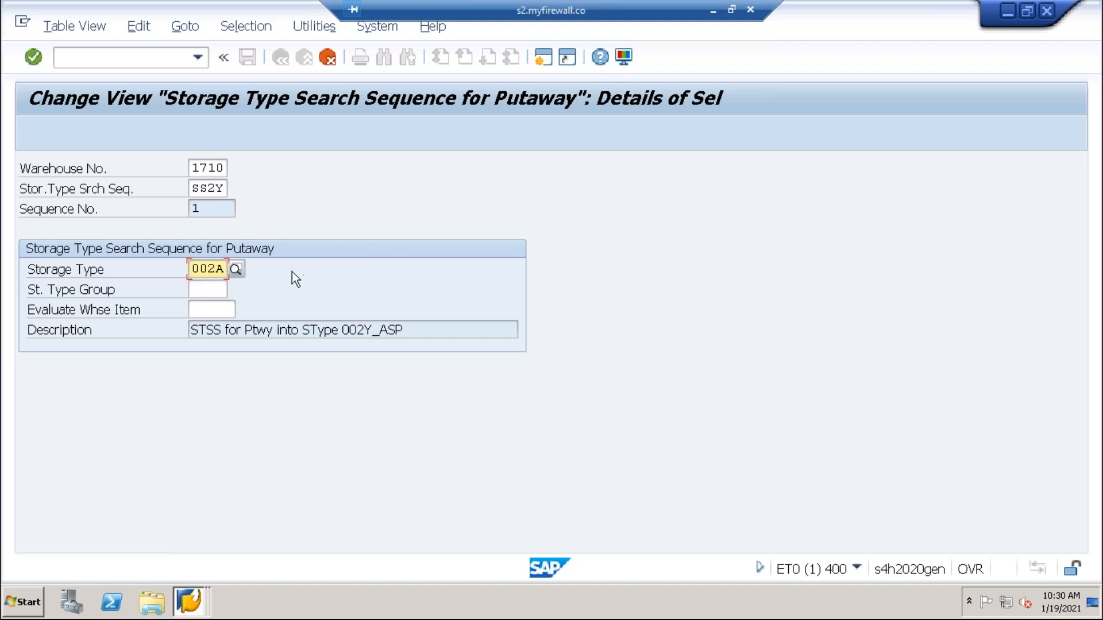
{"action": "left_click", "coordinate": [320, 61]}
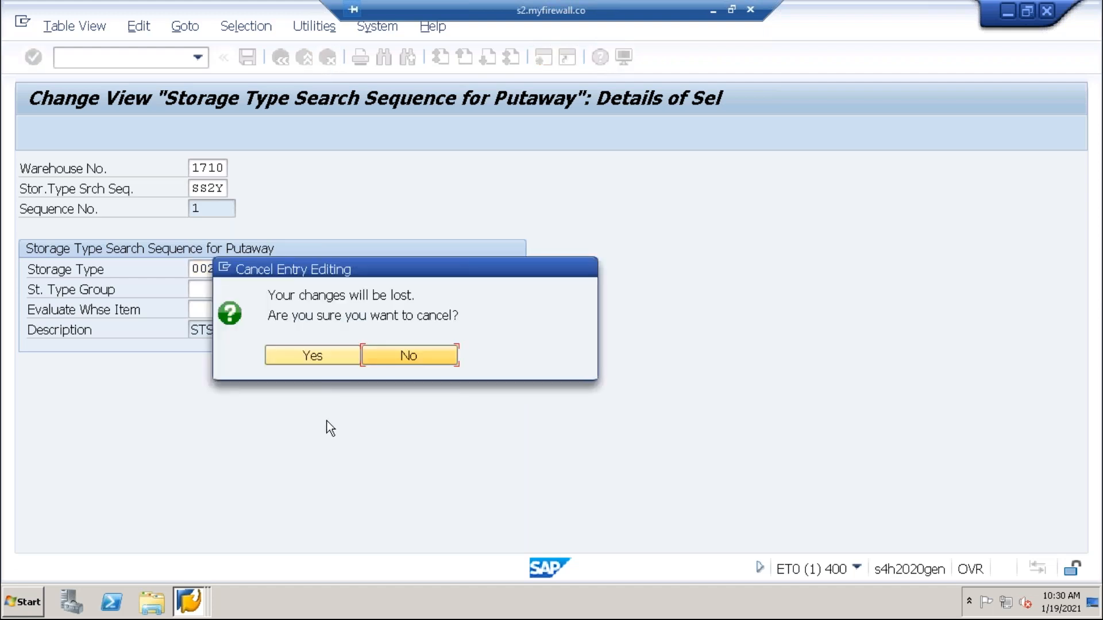
{"action": "left_click", "coordinate": [333, 352]}
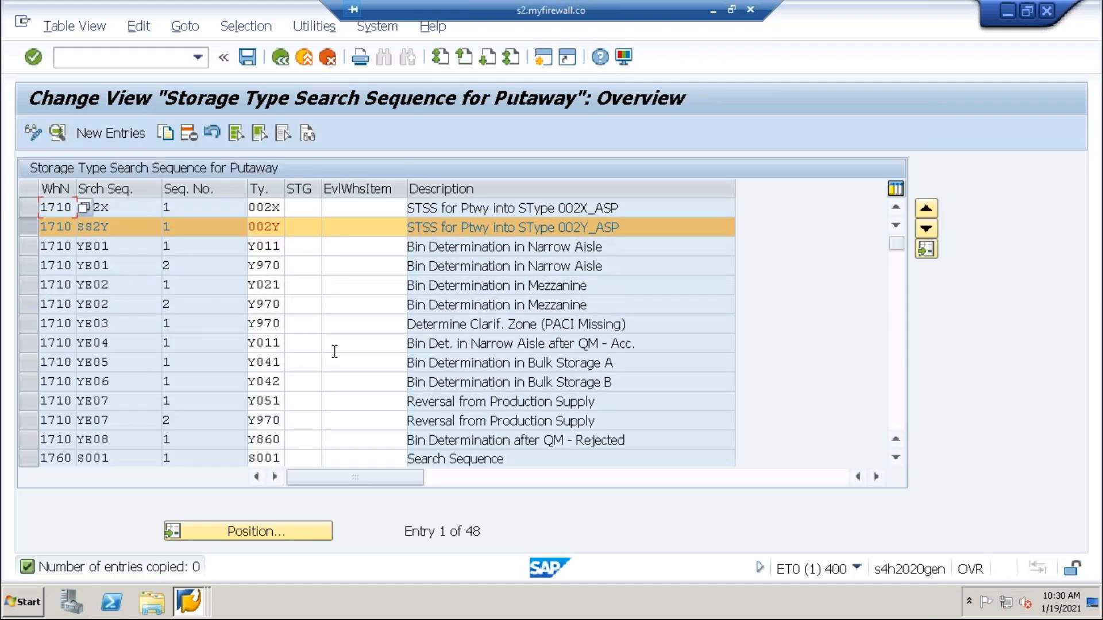
{"action": "left_click", "coordinate": [33, 231]}
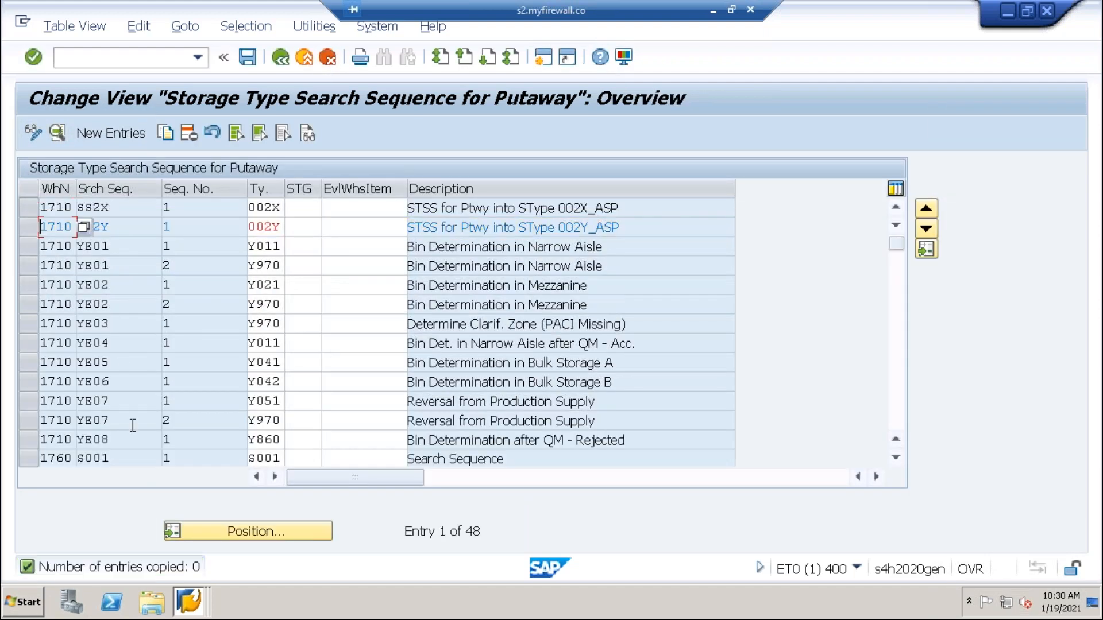
- Position the storage type search sequence list at the entries for warehouse ASP1
{"action": "left_click", "coordinate": [264, 531]}
{"action": "type", "text": "asp1"}
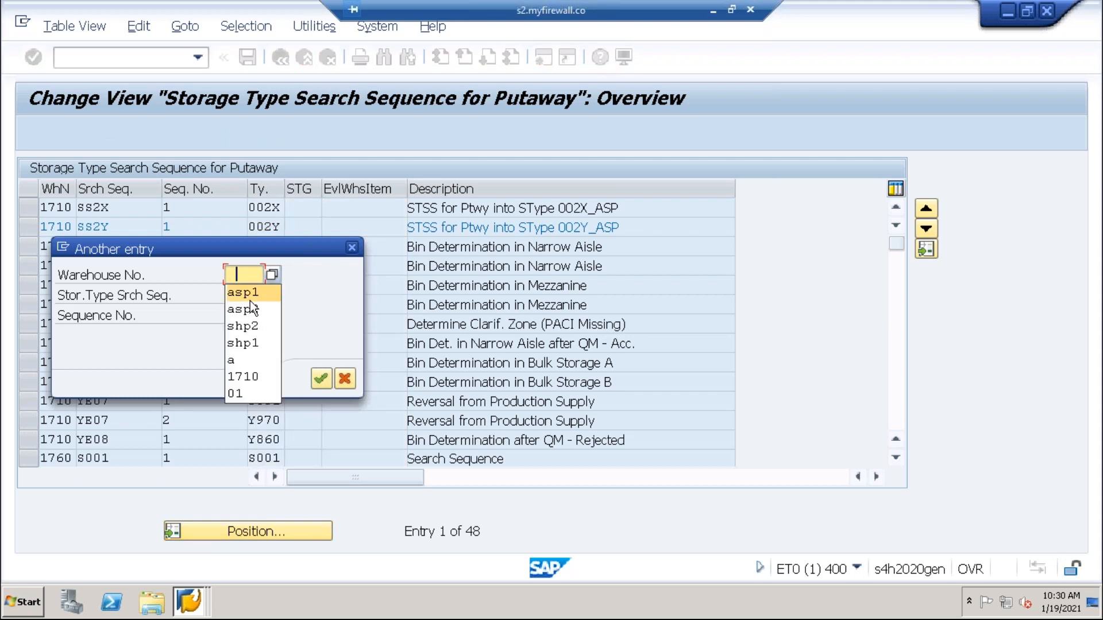
{"action": "key", "text": "Return"}
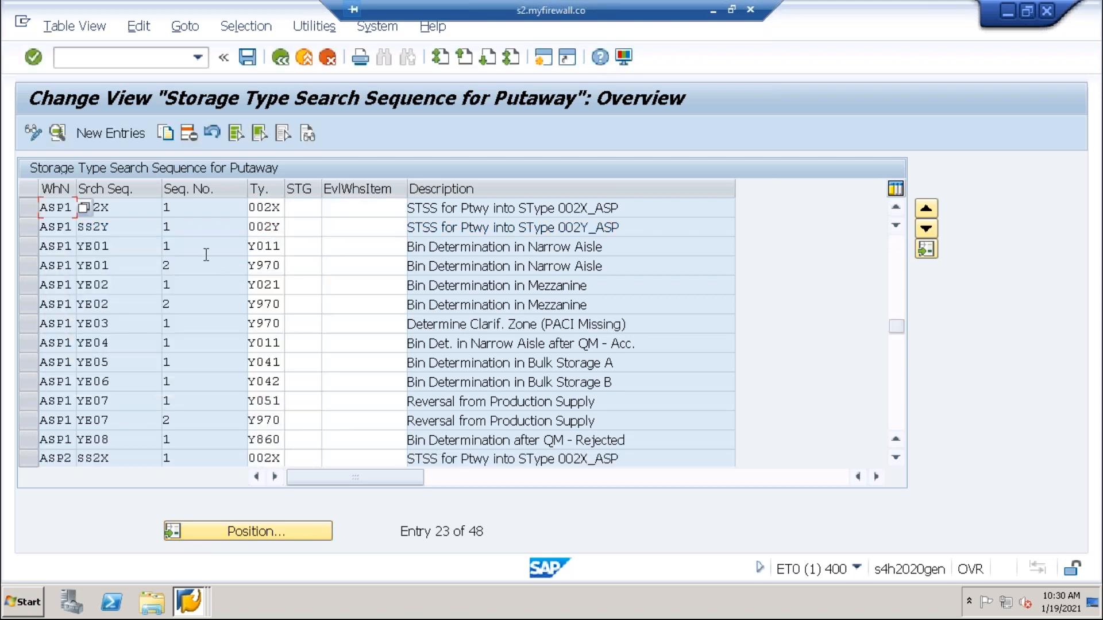
- Copy the warehouse ASP1 entry SS2Y with storage type 002Y to a new SS2Y entry with sequence number 2 and storage type 002A
{"action": "left_click", "coordinate": [126, 211]}
{"action": "left_click", "coordinate": [29, 228]}
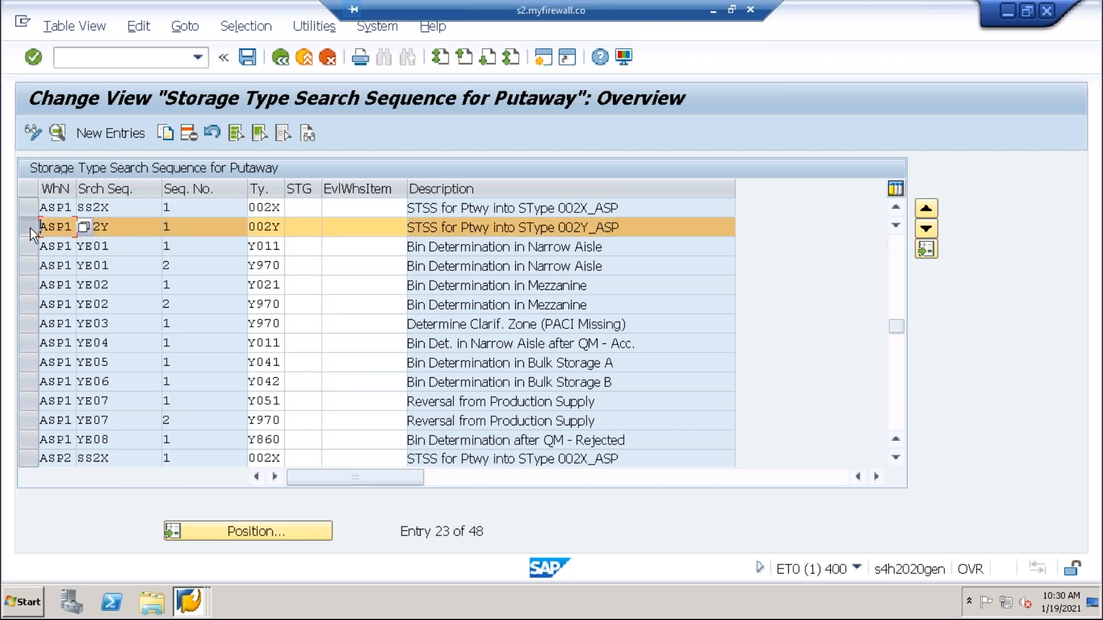
{"action": "left_click", "coordinate": [166, 133]}
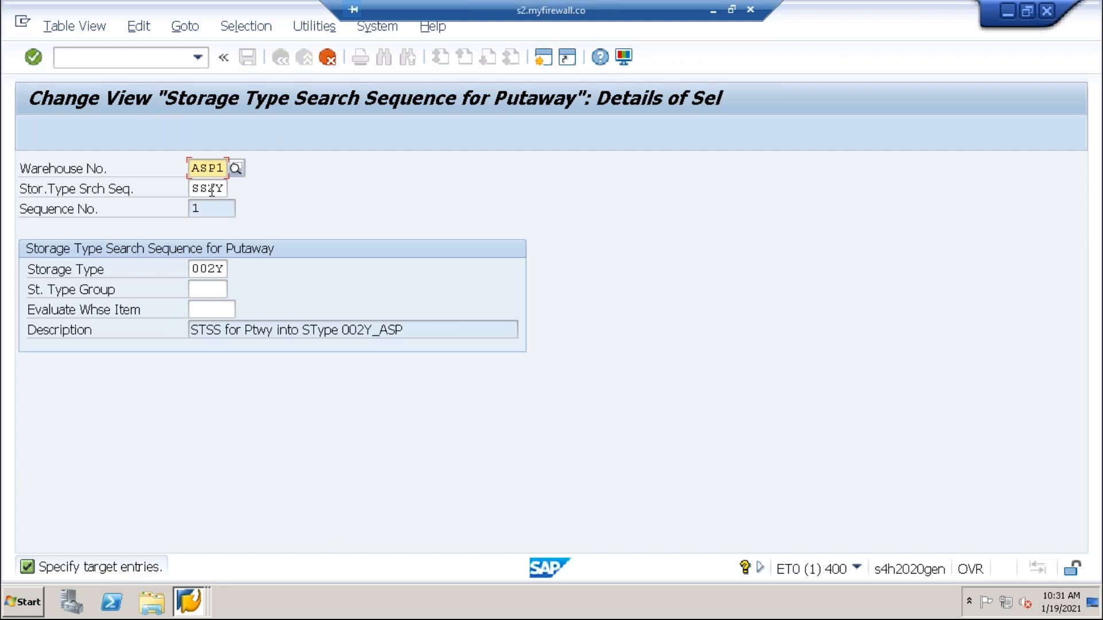
{"action": "left_click", "coordinate": [218, 270]}
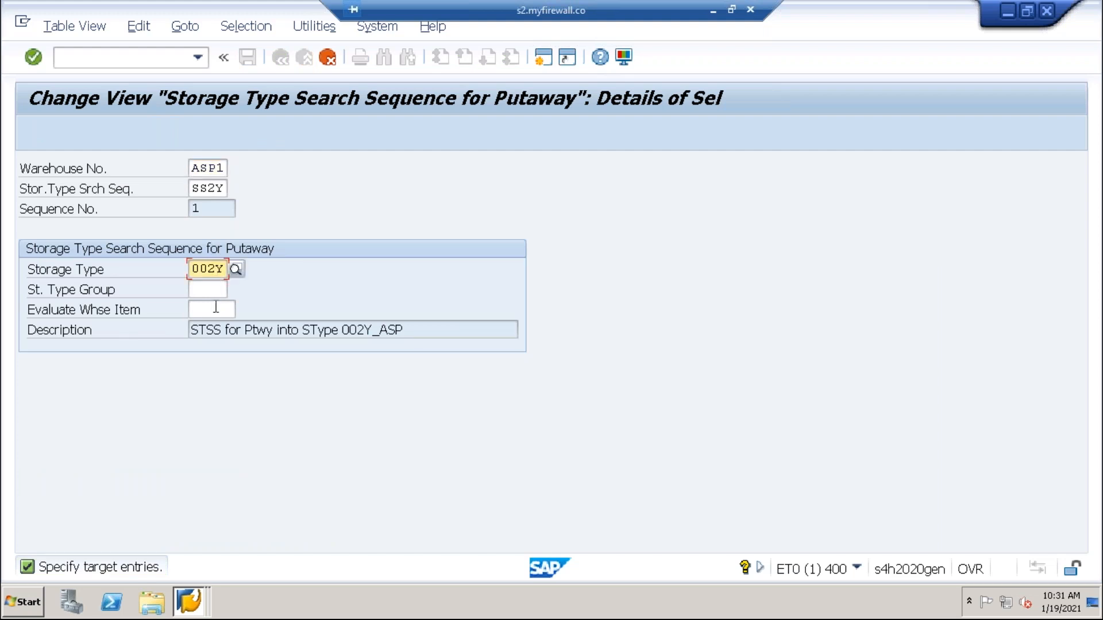
{"action": "type", "text": "A"}
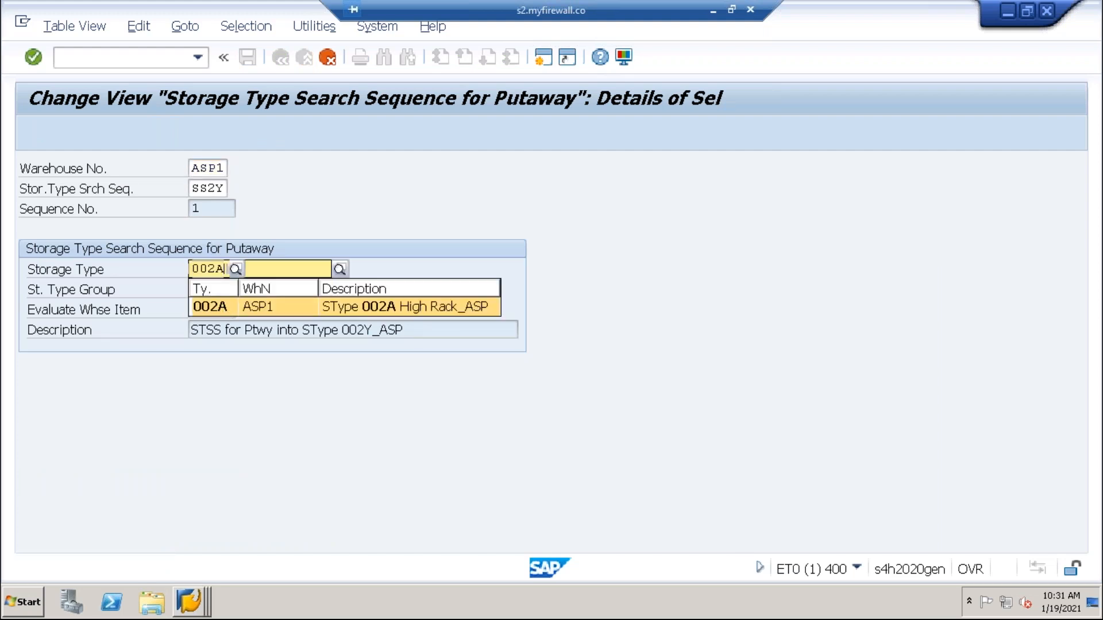
{"action": "key", "text": "Return"}
{"action": "key", "text": "Return"}
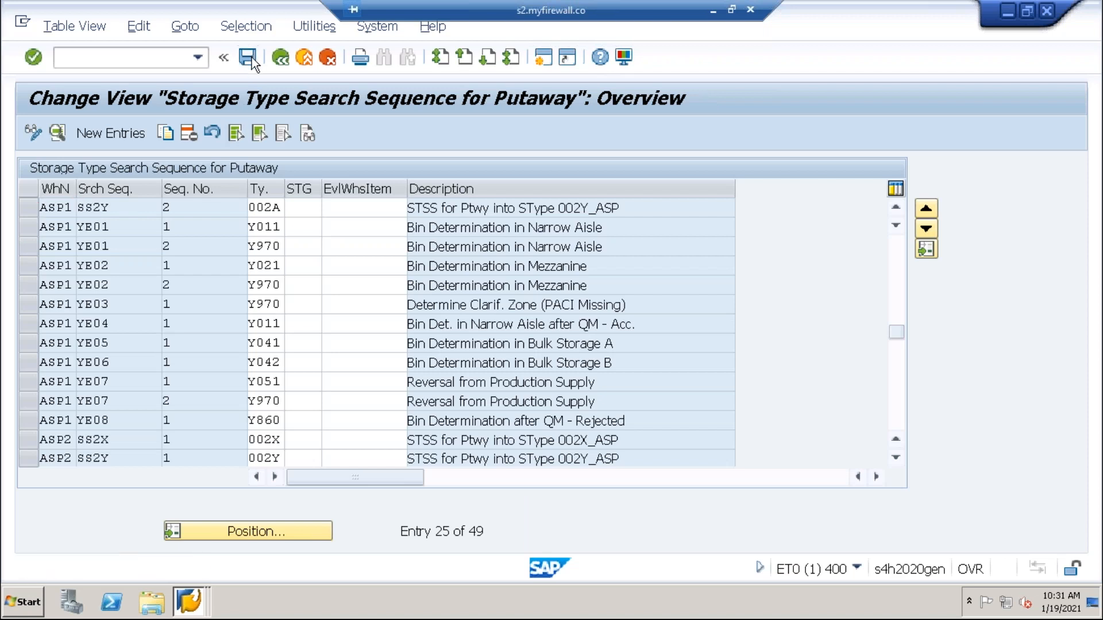
- Save the copied SS2Y entry in the proposed customizing request and return to the Display IMG structure
{"action": "left_click", "coordinate": [250, 57]}
{"action": "left_click", "coordinate": [365, 339]}
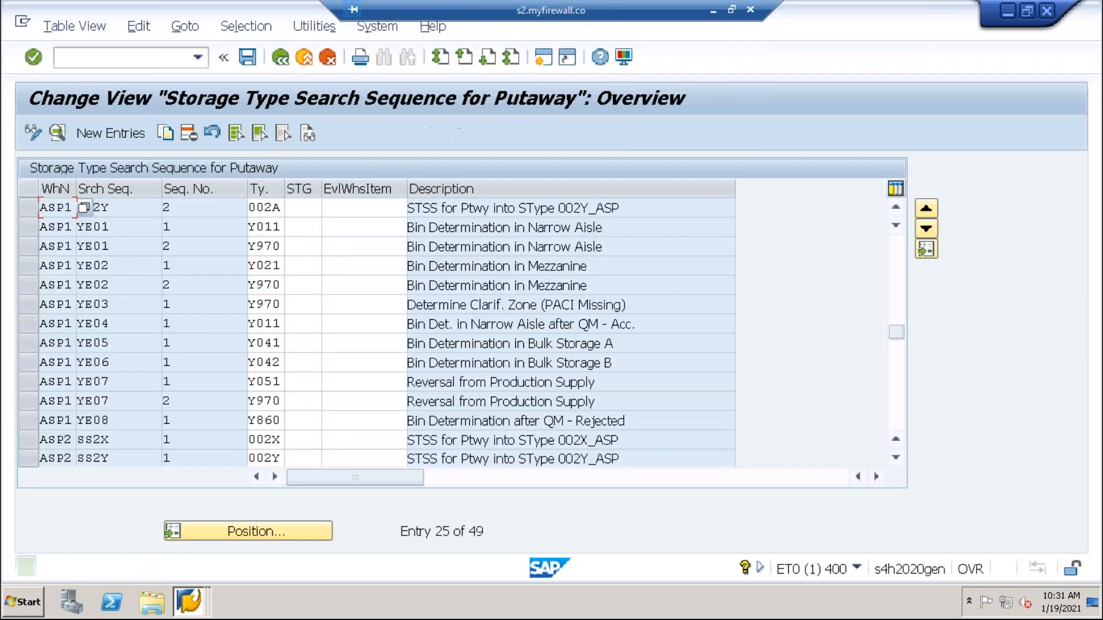
{"action": "left_click", "coordinate": [281, 58]}
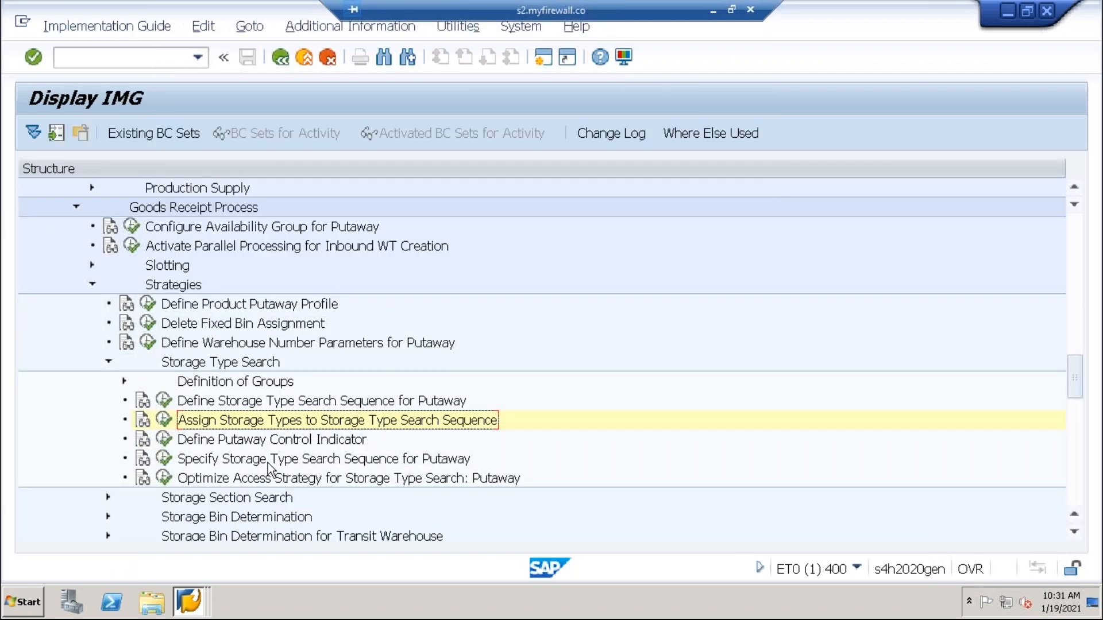
- Switch to the Create Warehouse Task session, try to create the putaway task for warehouse request 180000023, and review its log
{"action": "left_click", "coordinate": [195, 604]}
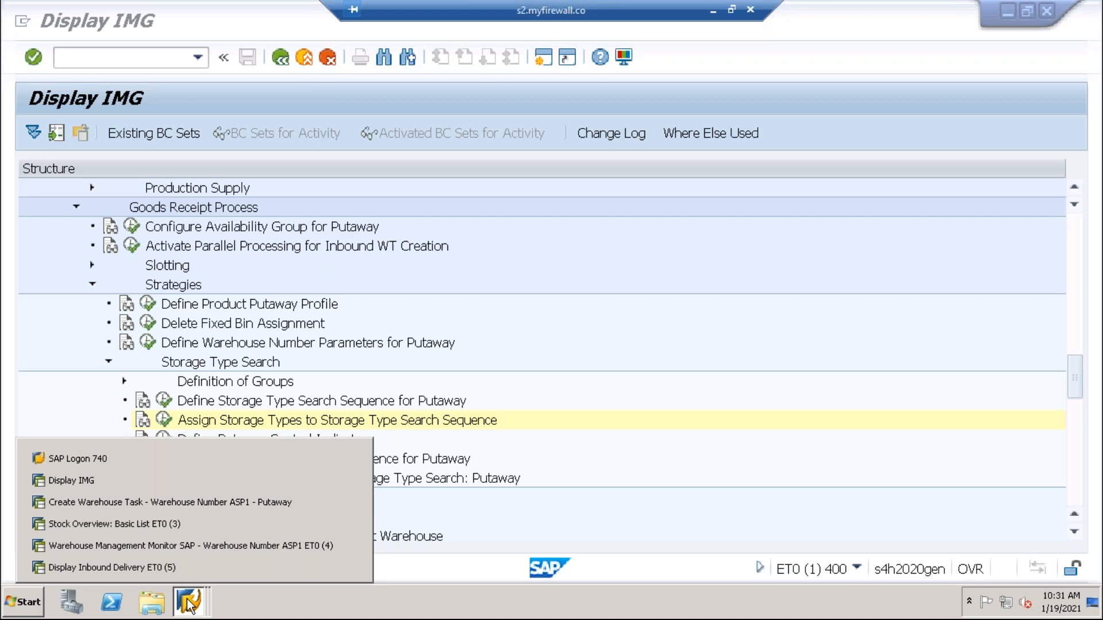
{"action": "left_click", "coordinate": [181, 503]}
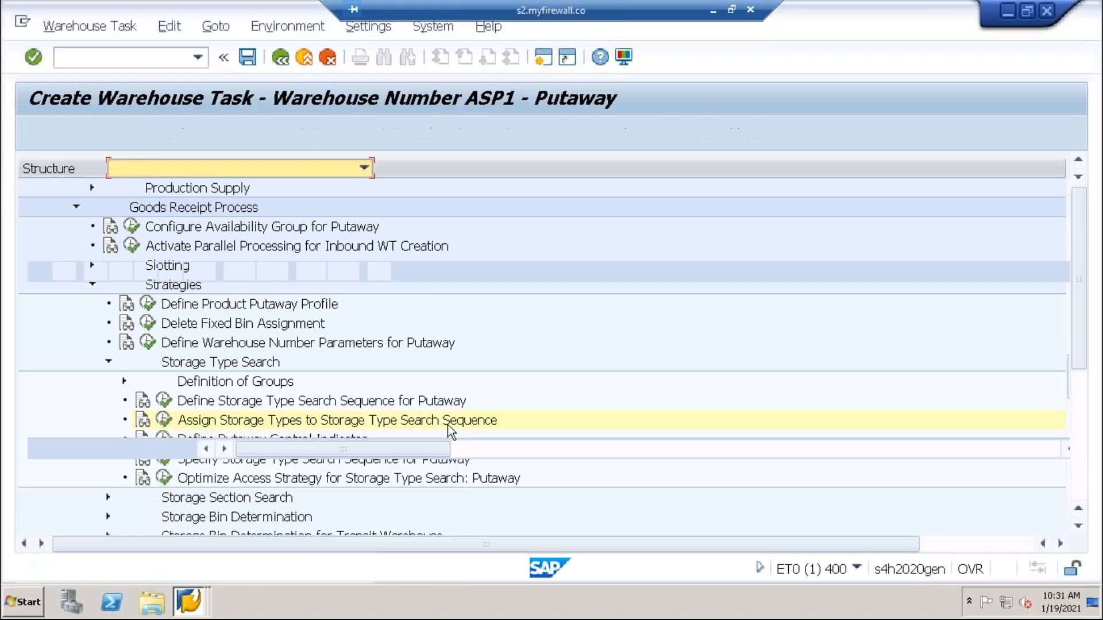
{"action": "left_click", "coordinate": [301, 250]}
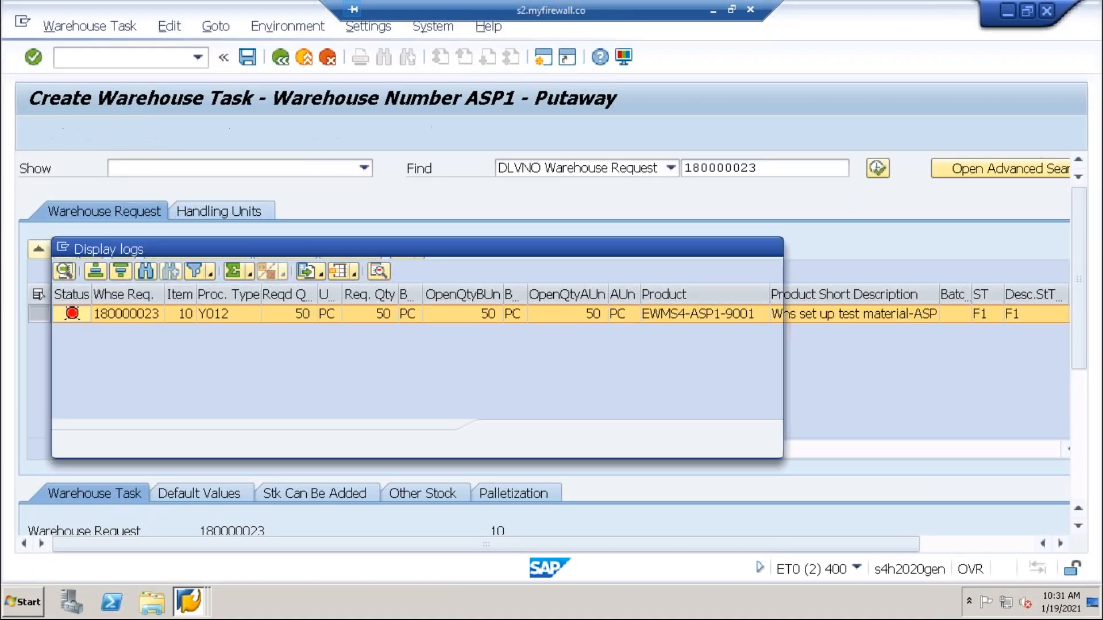
{"action": "left_click", "coordinate": [508, 439]}
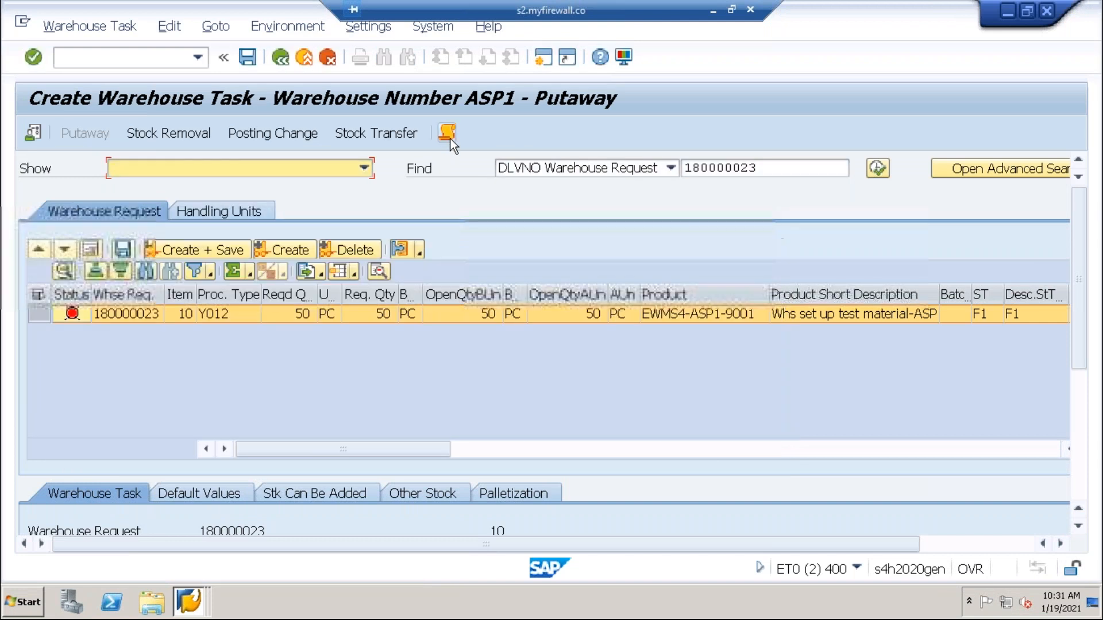
{"action": "left_click", "coordinate": [447, 133]}
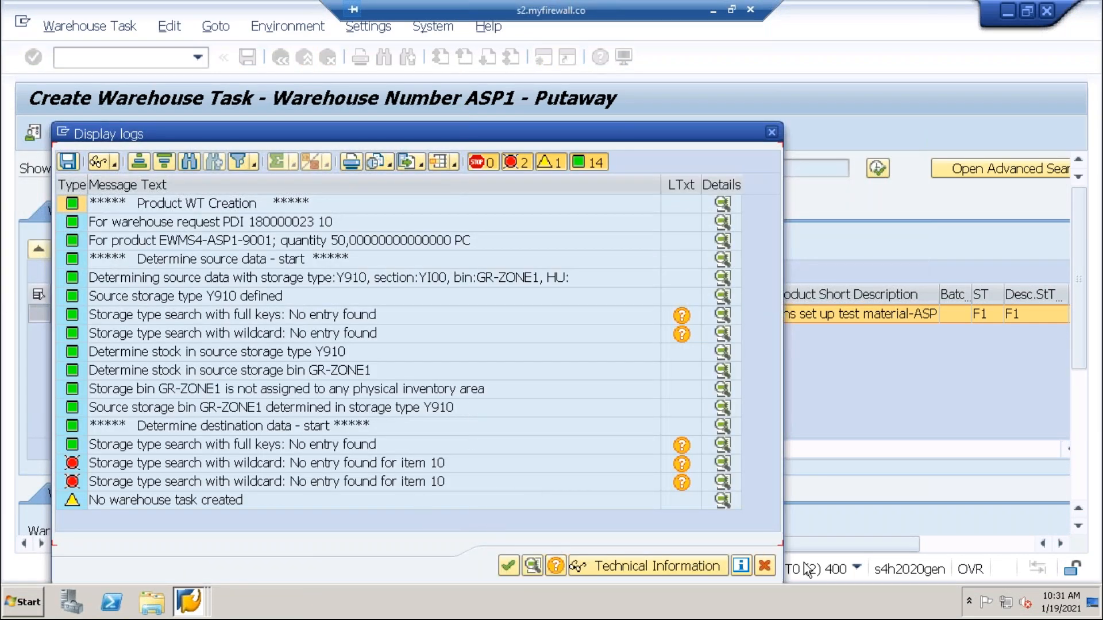
{"action": "left_click", "coordinate": [765, 566]}
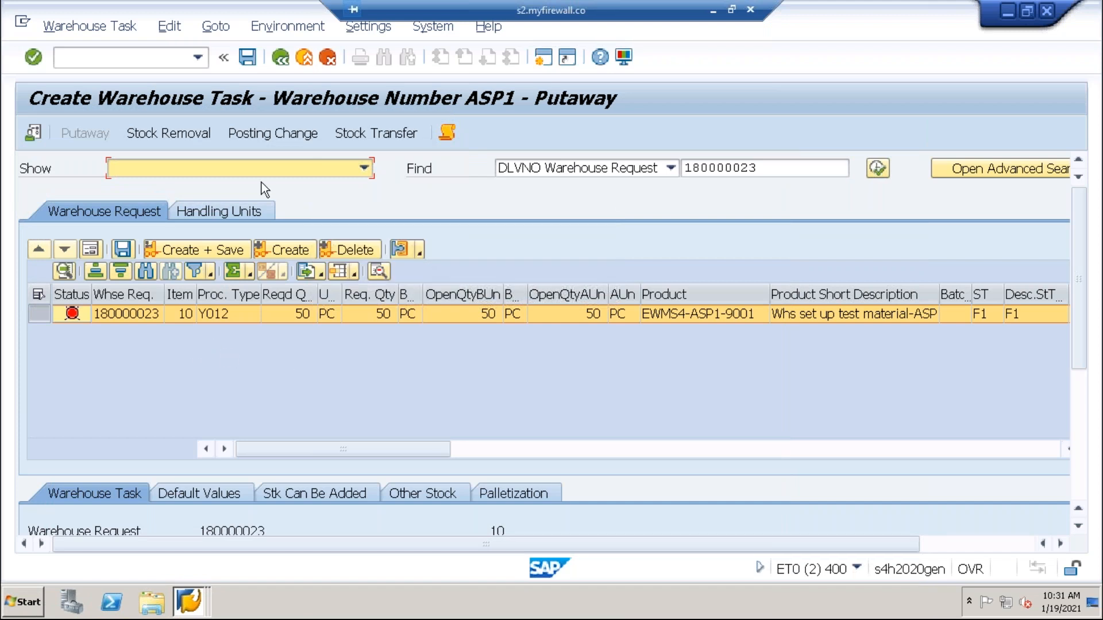
- Return to inbound delivery 180000023, reopen its Warehouse Task follow-on function and review the task creation log again
{"action": "left_click", "coordinate": [281, 57]}
{"action": "left_click", "coordinate": [446, 376]}
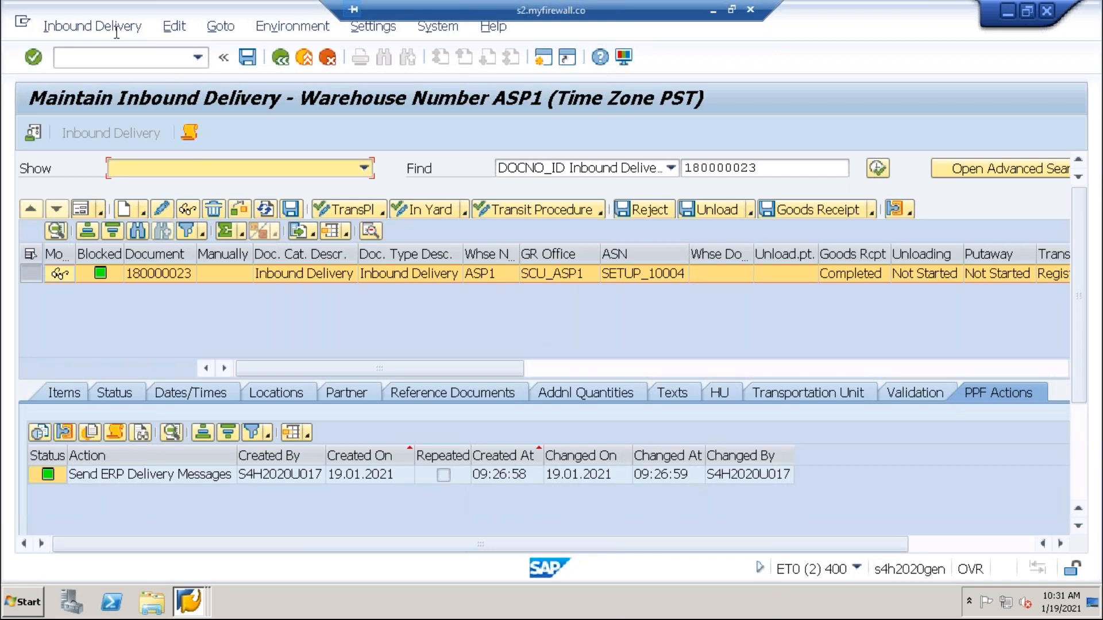
{"action": "left_click", "coordinate": [115, 27]}
{"action": "mouse_move", "coordinate": [173, 77]}
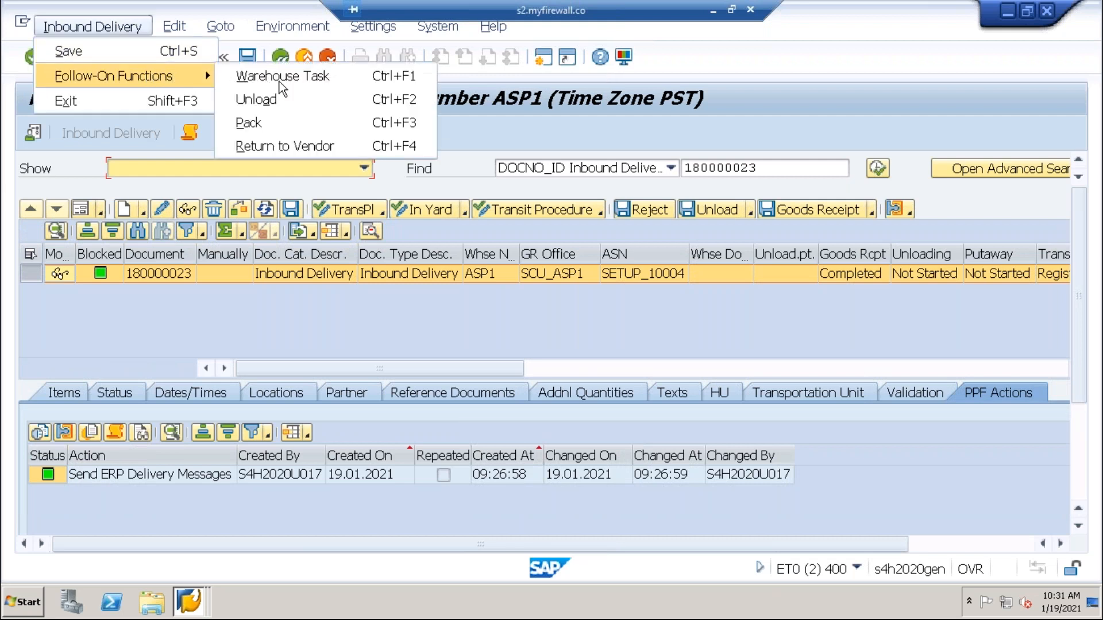
{"action": "left_click", "coordinate": [279, 77]}
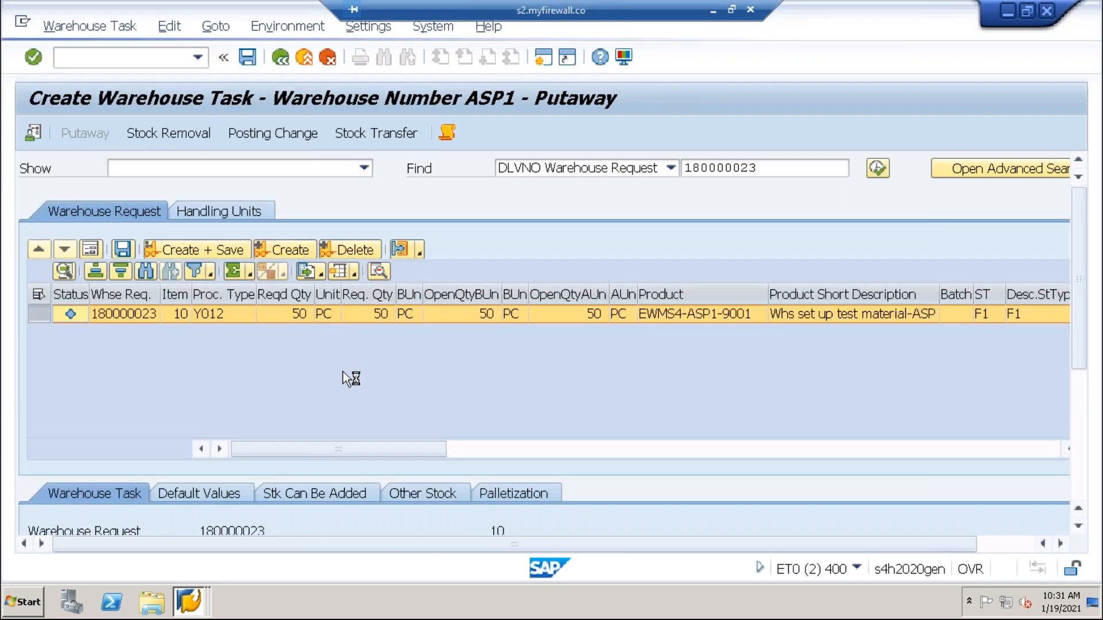
{"action": "left_click", "coordinate": [532, 440]}
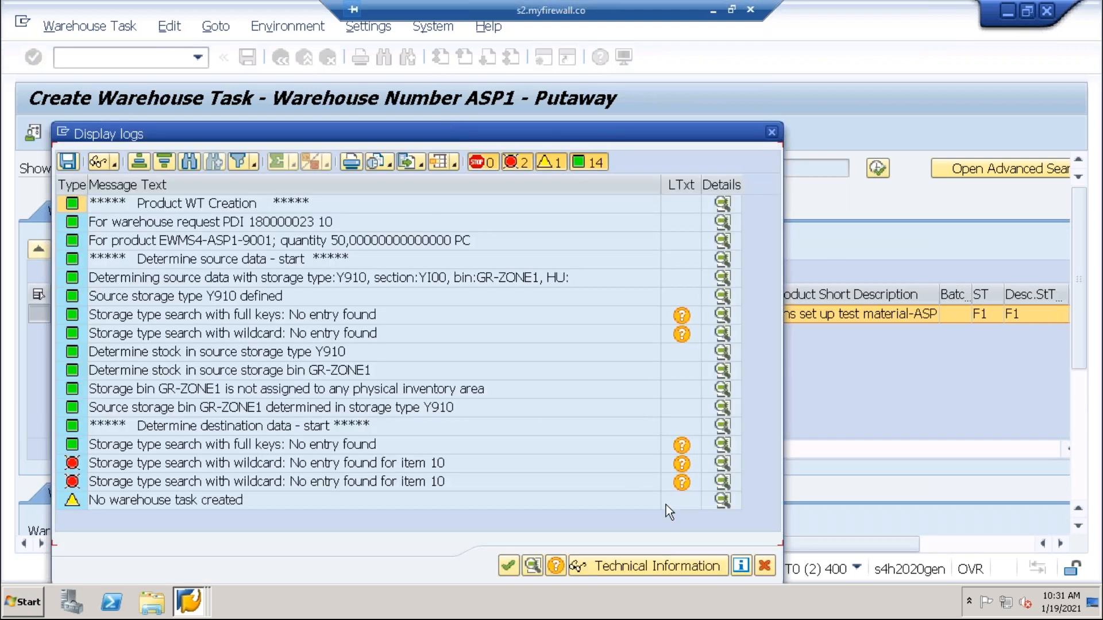
{"action": "left_click", "coordinate": [765, 567]}
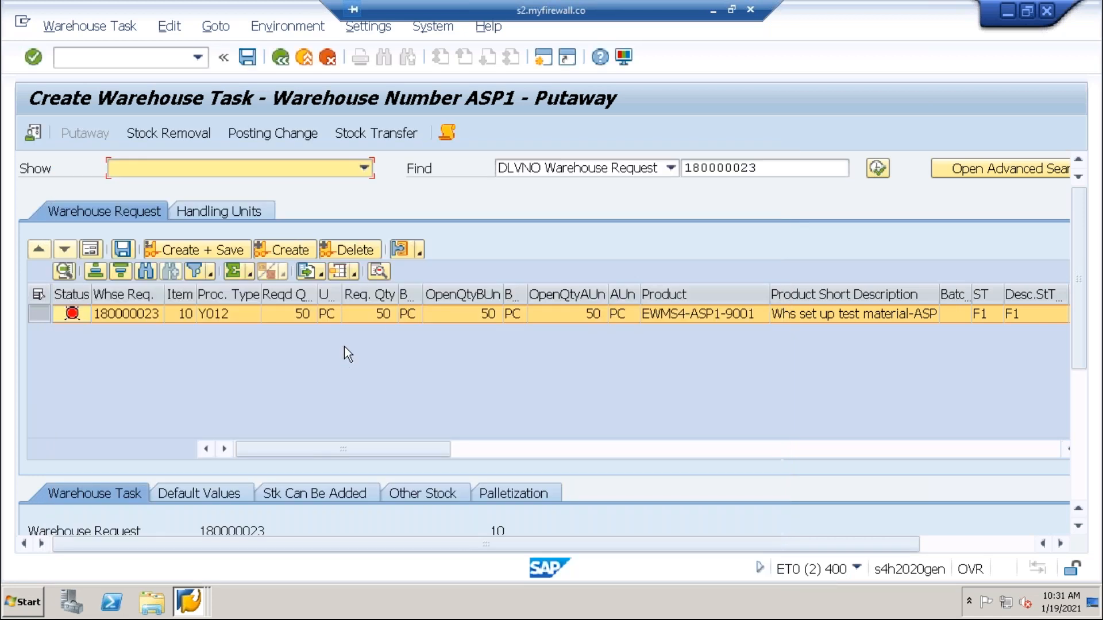
- In the Display IMG session, check the ASP1 entries of SS2Y under Assign Storage Types to Storage Type Search Sequence
{"action": "left_click", "coordinate": [194, 608]}
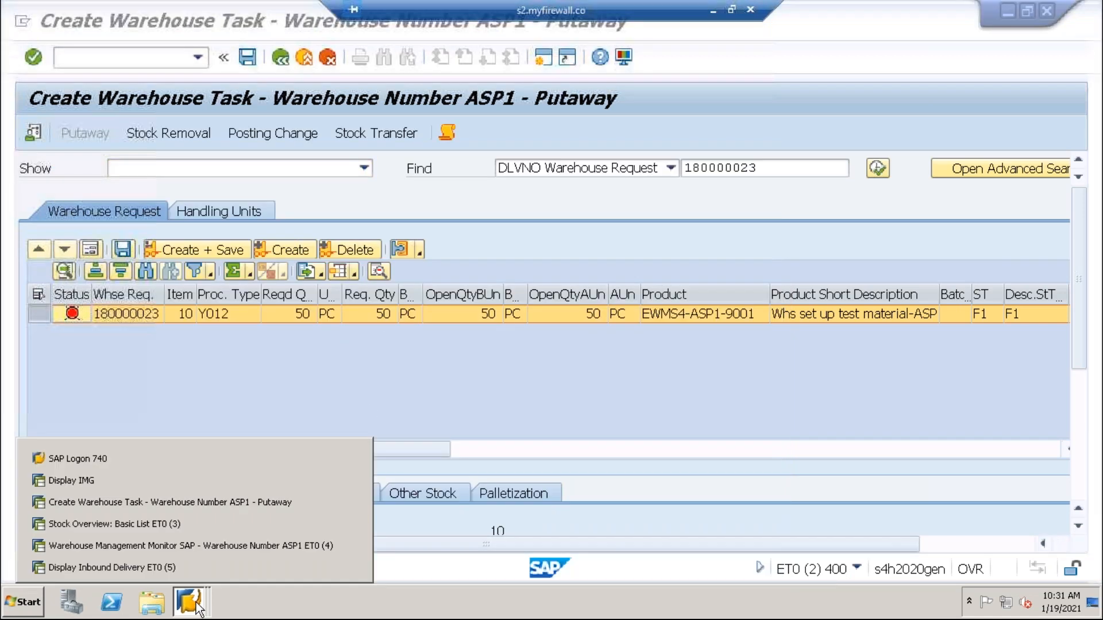
{"action": "left_click", "coordinate": [94, 479]}
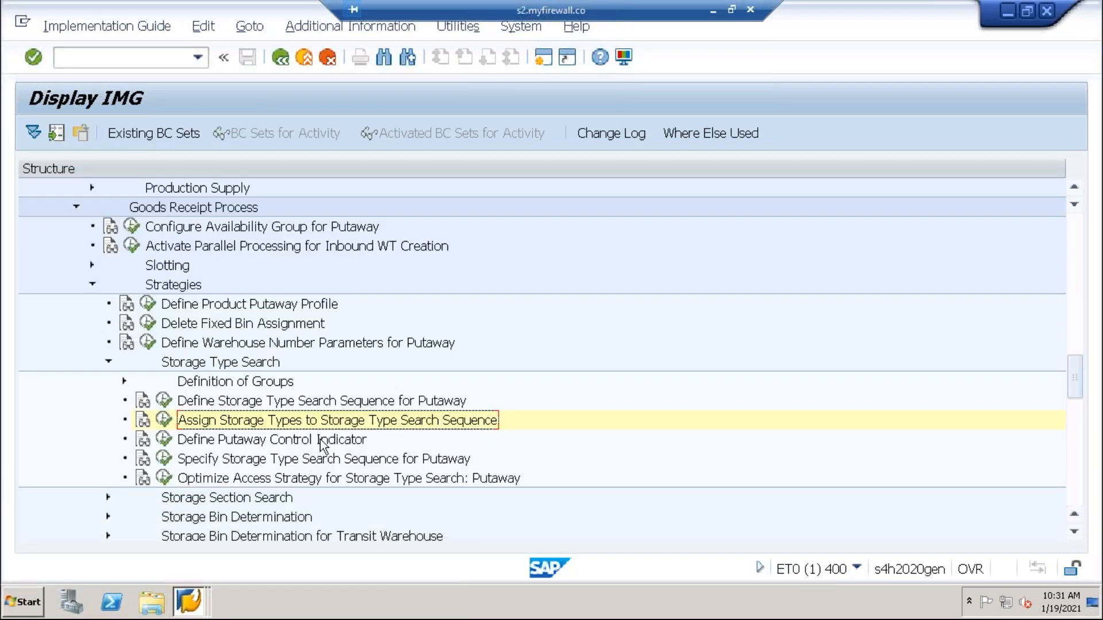
{"action": "left_click", "coordinate": [164, 420]}
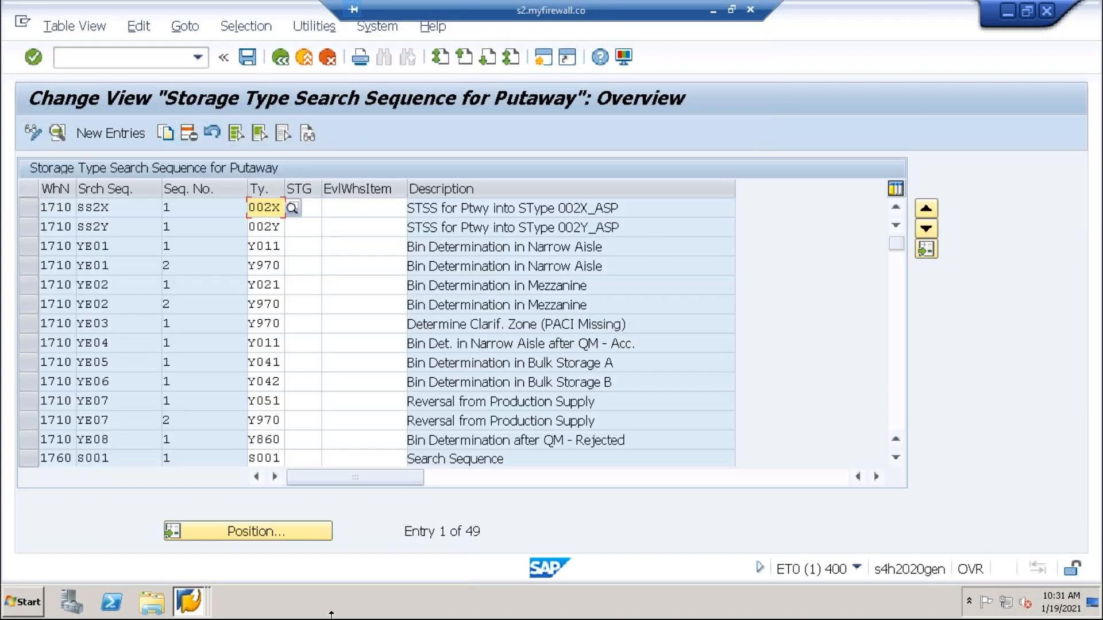
{"action": "left_click", "coordinate": [261, 534]}
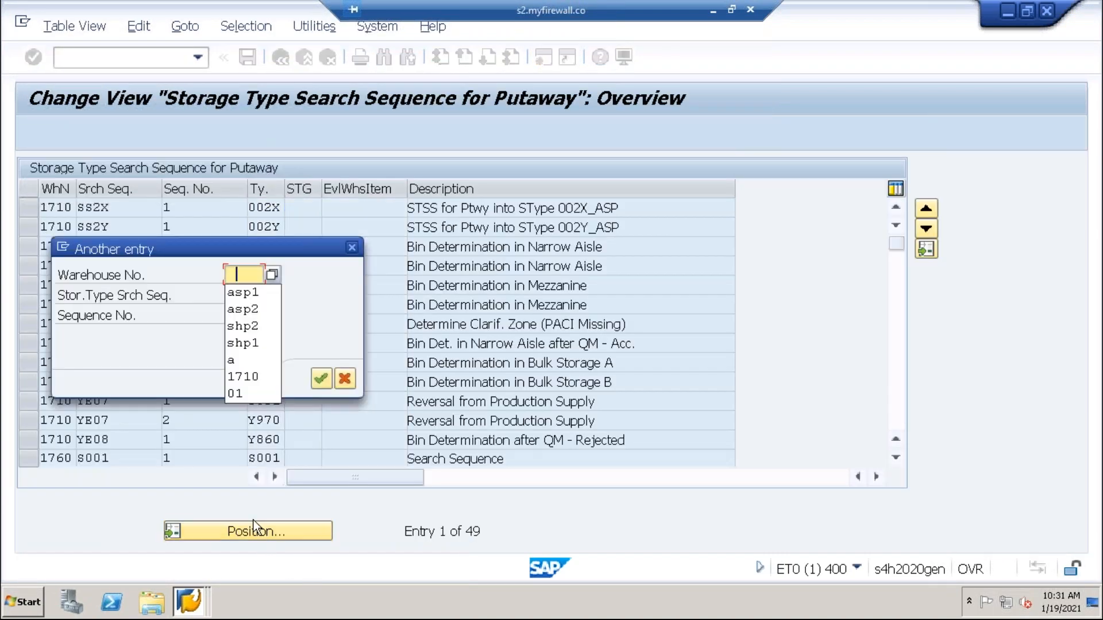
{"action": "left_click", "coordinate": [253, 292]}
{"action": "key", "text": "Return"}
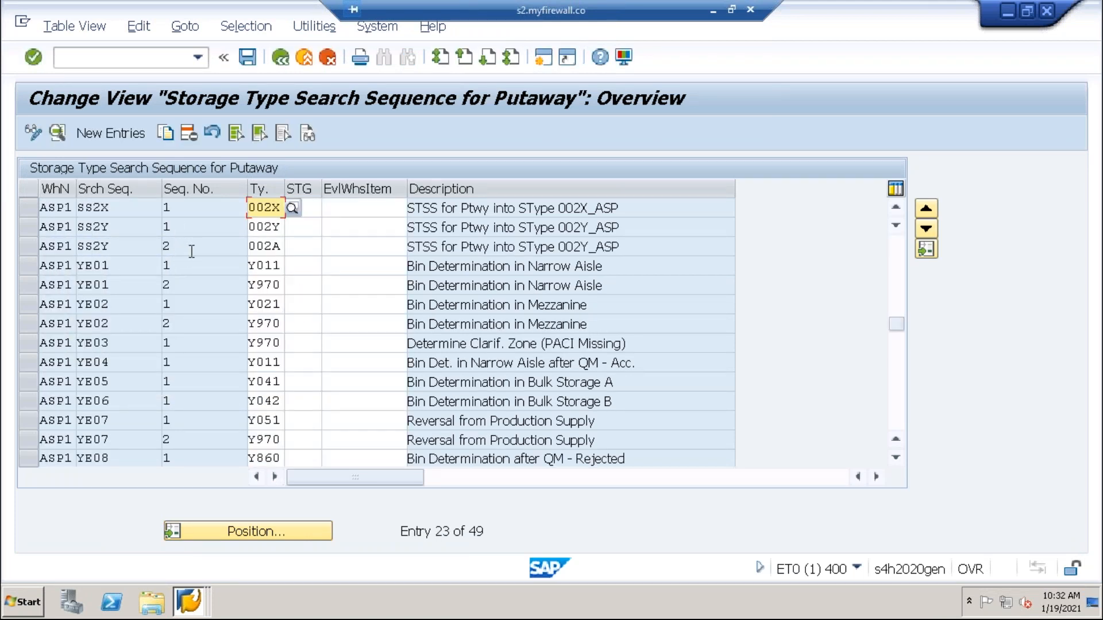
{"action": "left_click", "coordinate": [26, 246]}
{"action": "left_click", "coordinate": [115, 246]}
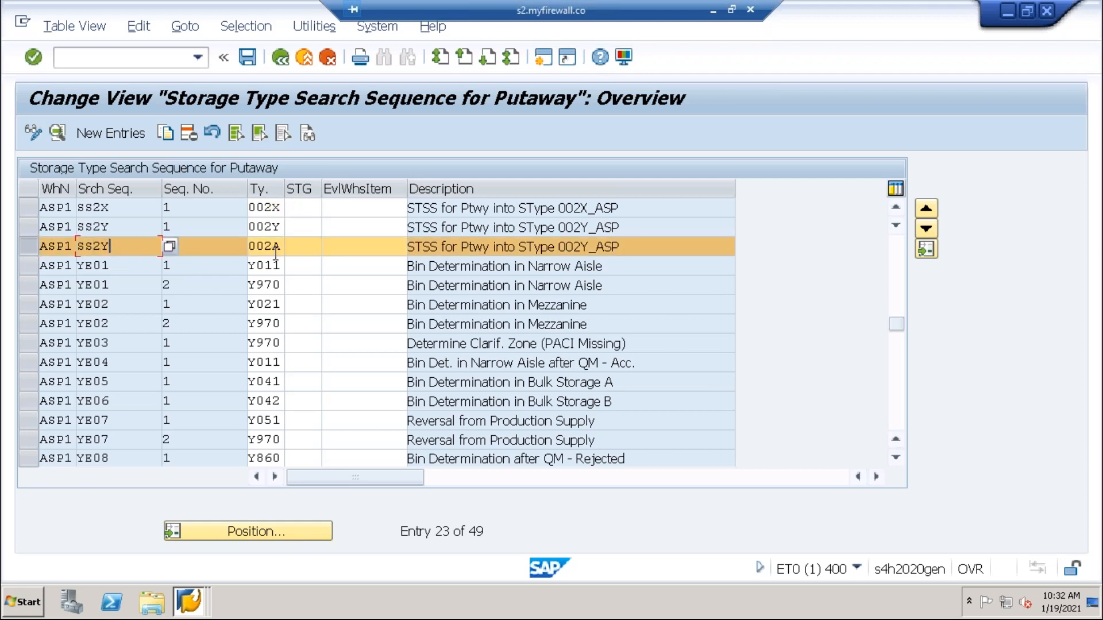
{"action": "left_click", "coordinate": [268, 248]}
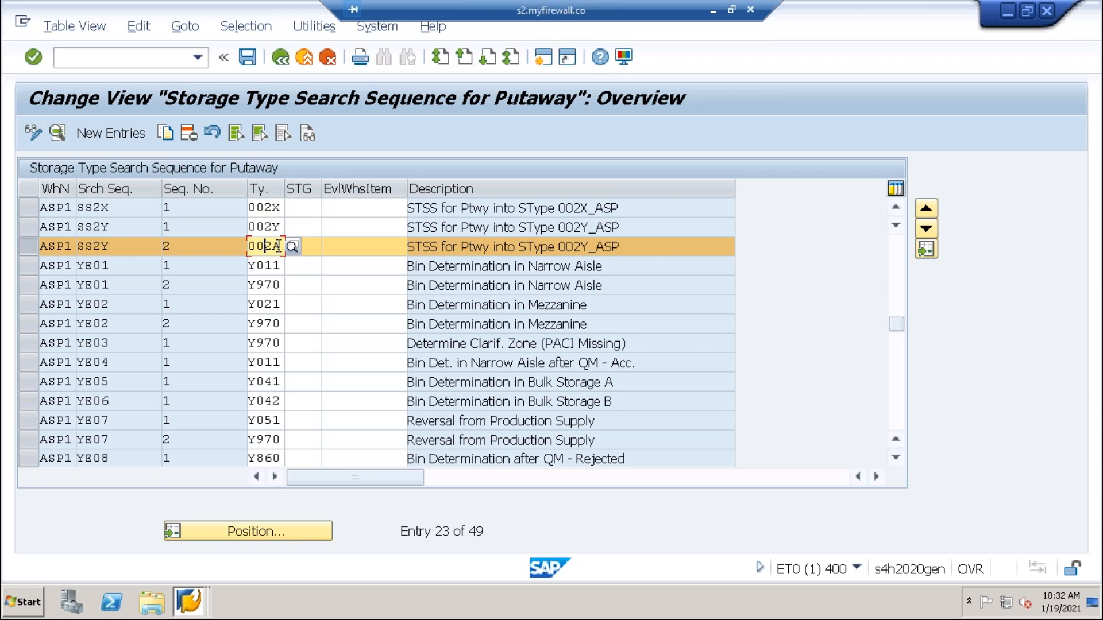
{"action": "left_click", "coordinate": [285, 57]}
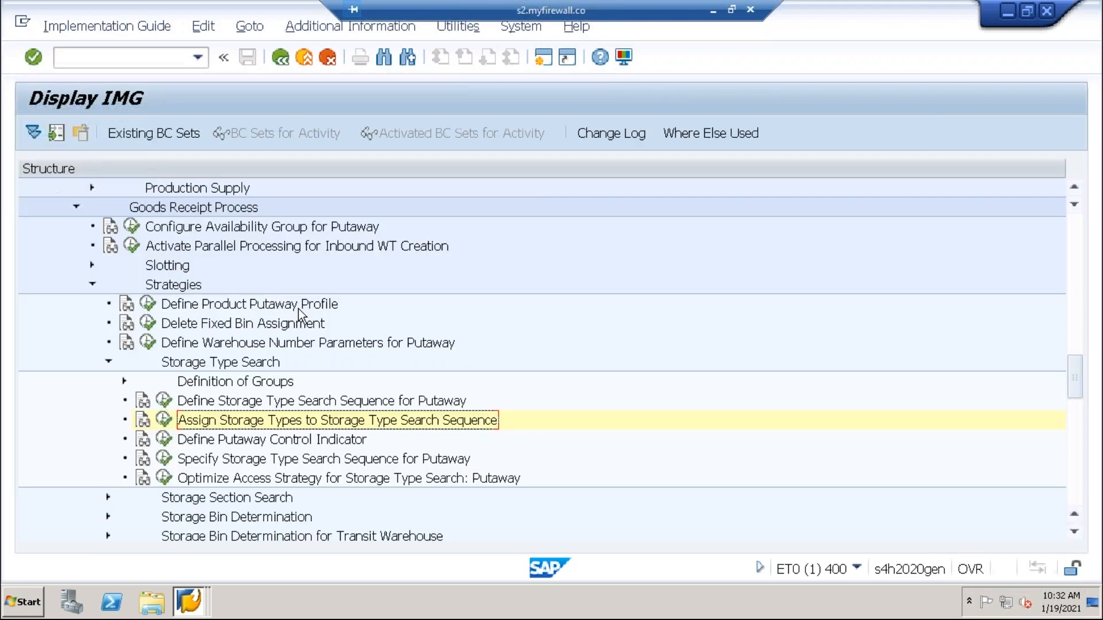
- Open Specify Storage Type Search Sequence for Putaway and position the list at the warehouse ASP1 entries
{"action": "left_click", "coordinate": [164, 459]}
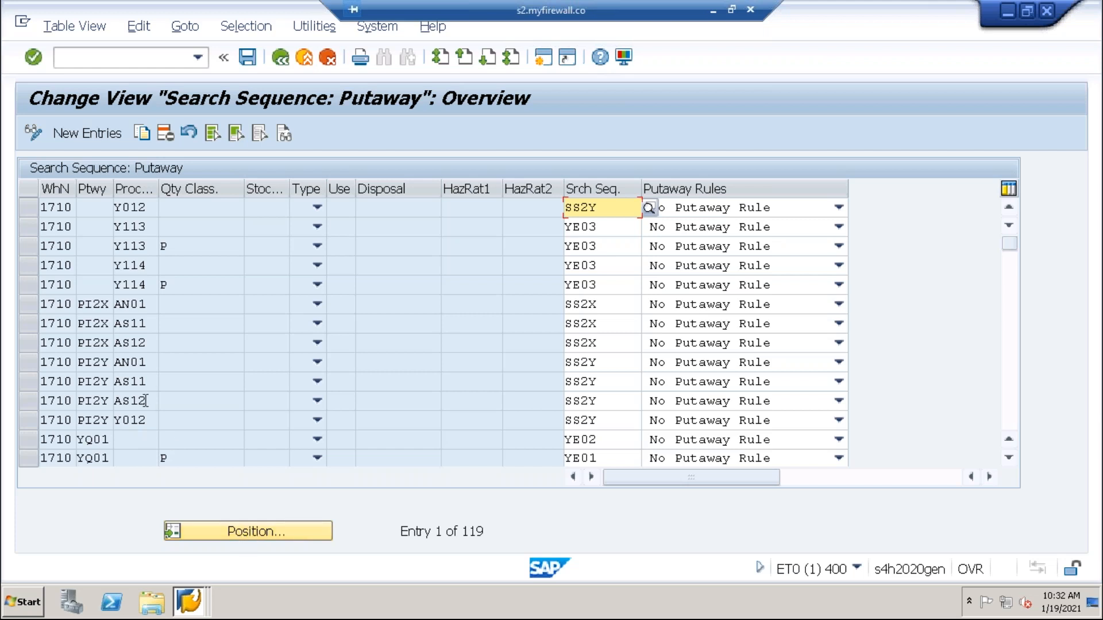
{"action": "left_click", "coordinate": [243, 536]}
{"action": "key", "text": "space"}
{"action": "key", "text": "Down"}
{"action": "key", "text": "Return"}
{"action": "key", "text": "Return"}
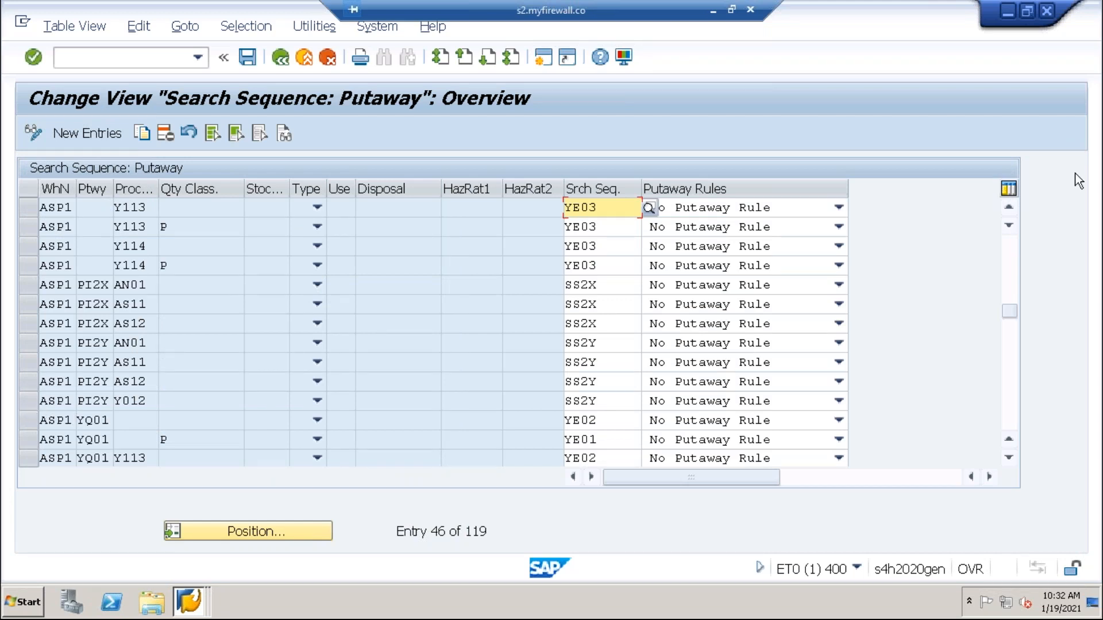
{"action": "left_click", "coordinate": [1011, 207]}
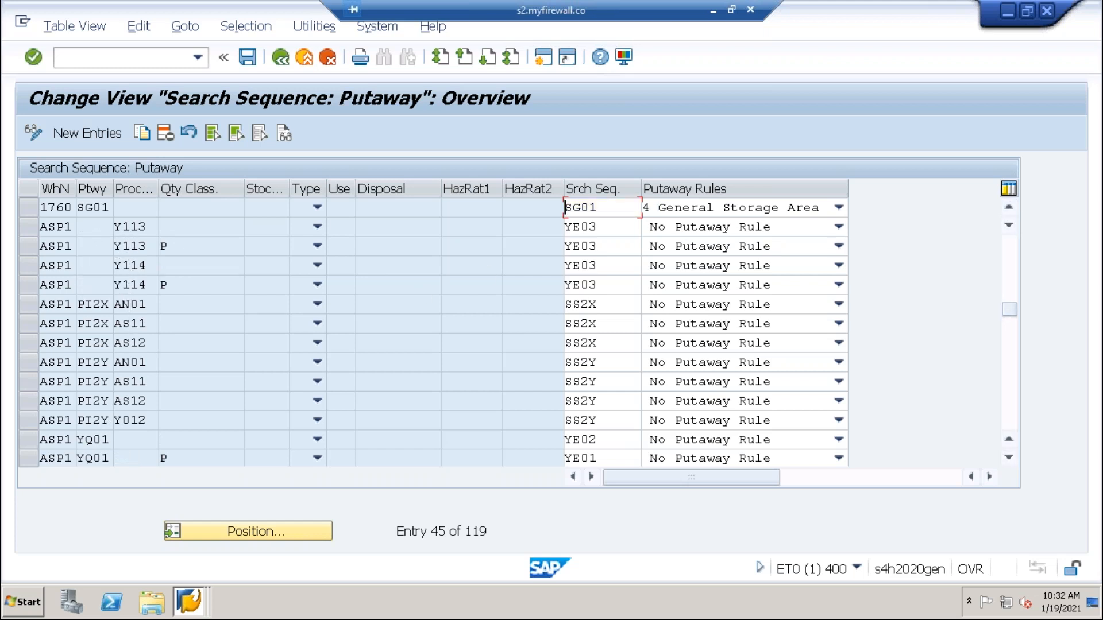
{"action": "scroll", "coordinate": [101, 431], "scroll_direction": "down", "scroll_amount": 2}
{"action": "scroll", "coordinate": [94, 331], "scroll_direction": "up", "scroll_amount": 2}
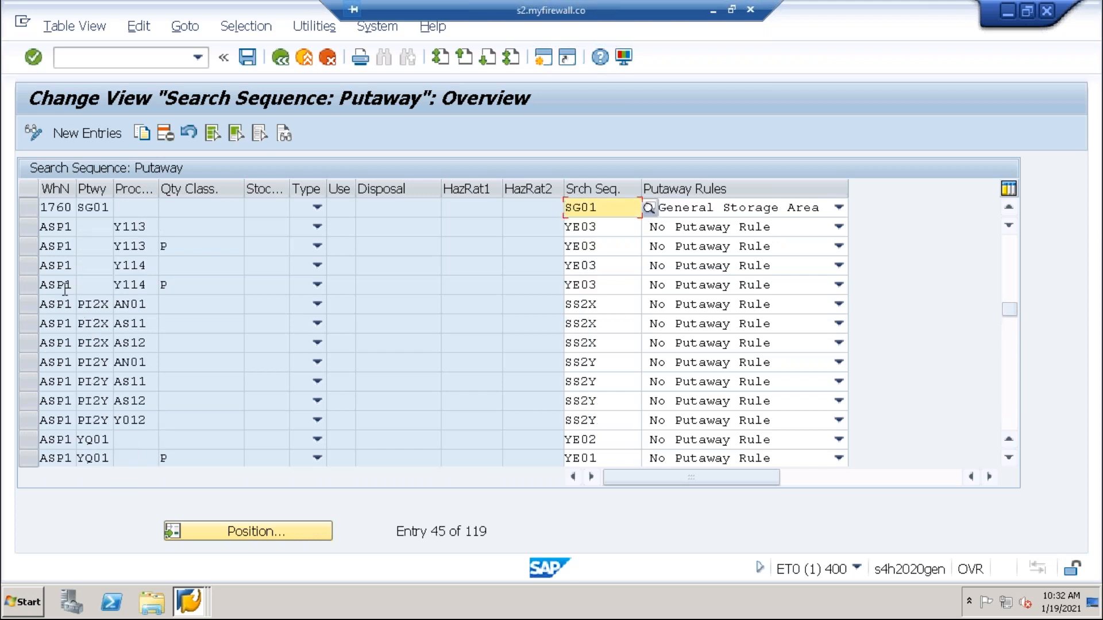
- Copy the ASP1 putaway search entry for PI2Y and Y012 with the putaway control indicator cleared, keeping search sequence SS2Y
{"action": "left_click", "coordinate": [27, 419]}
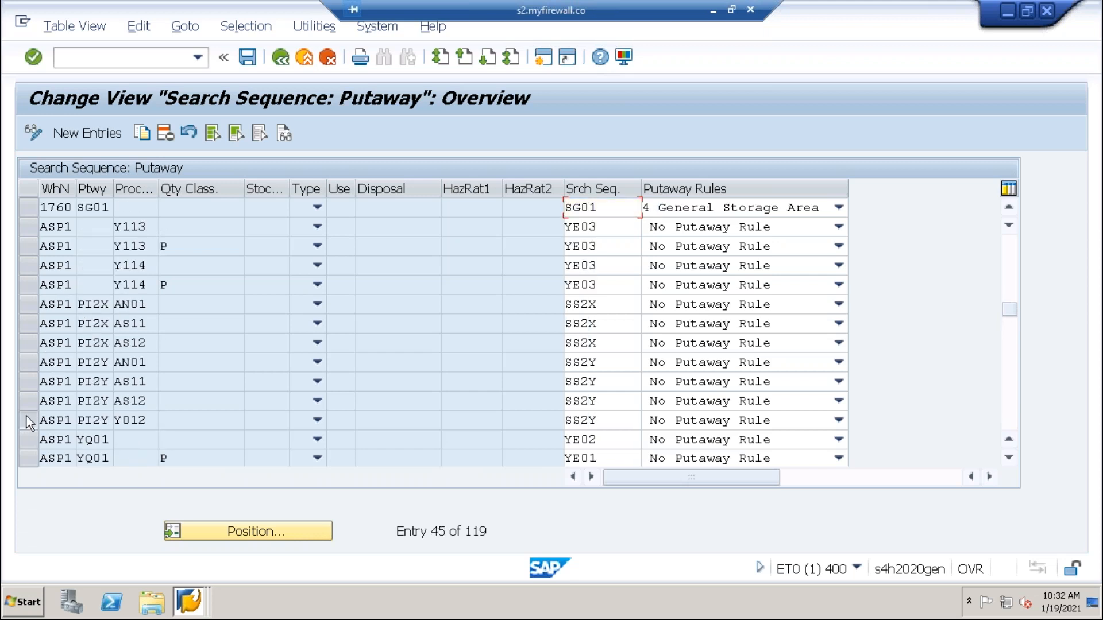
{"action": "left_click", "coordinate": [143, 133]}
{"action": "left_click", "coordinate": [102, 207]}
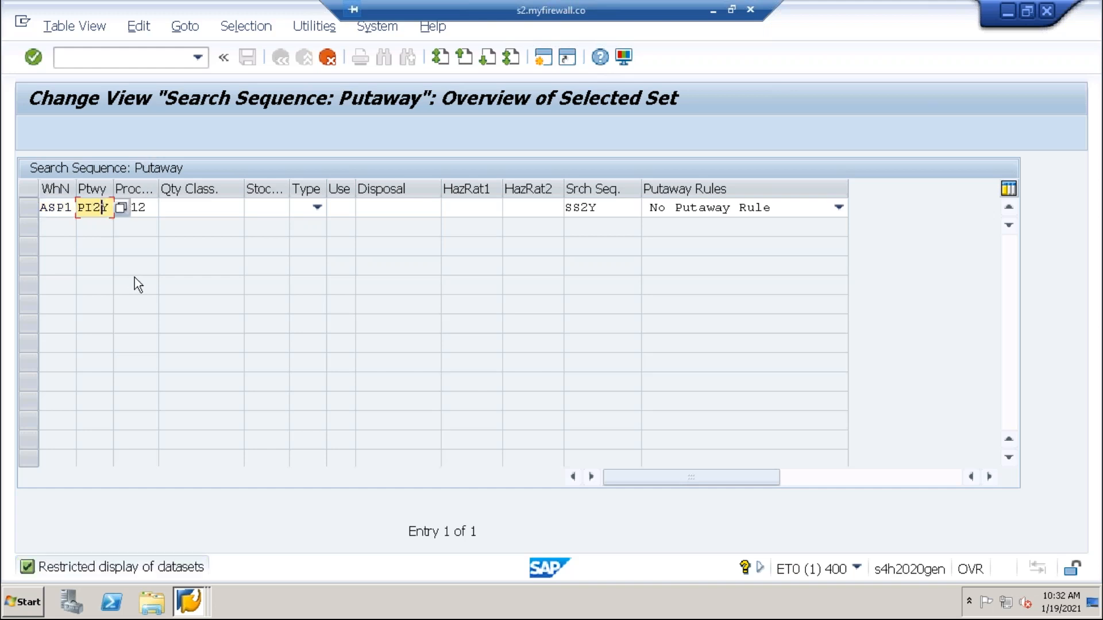
{"action": "key", "text": "BackSpace"}
{"action": "key", "text": "BackSpace"}
{"action": "key", "text": "BackSpace"}
{"action": "key", "text": "BackSpace"}
{"action": "left_click", "coordinate": [152, 207]}
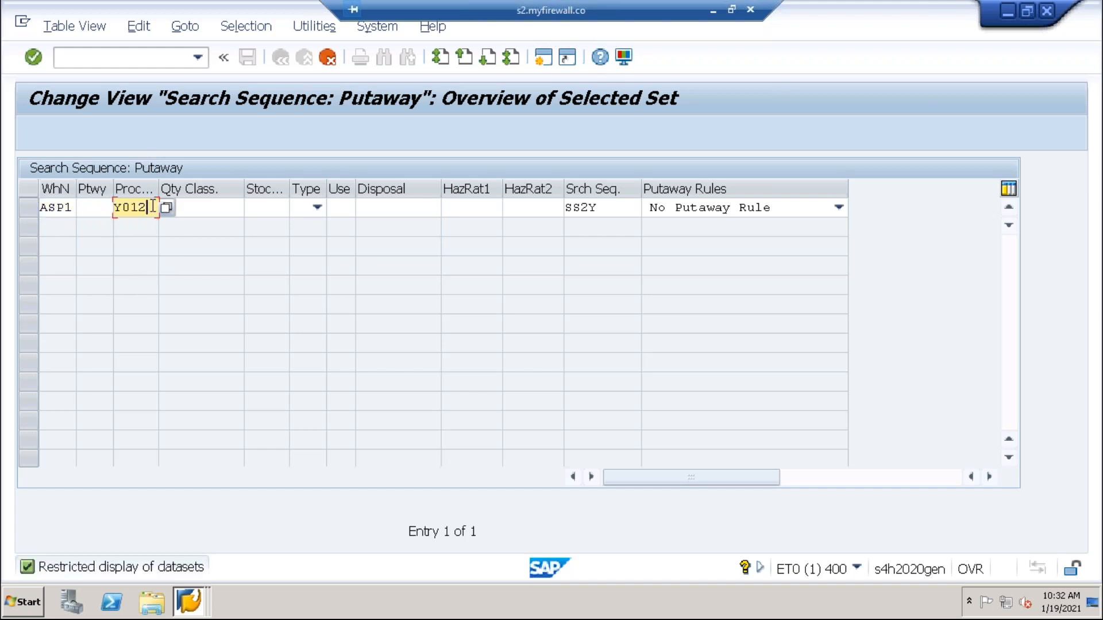
{"action": "left_click", "coordinate": [591, 206]}
{"action": "key", "text": "Return"}
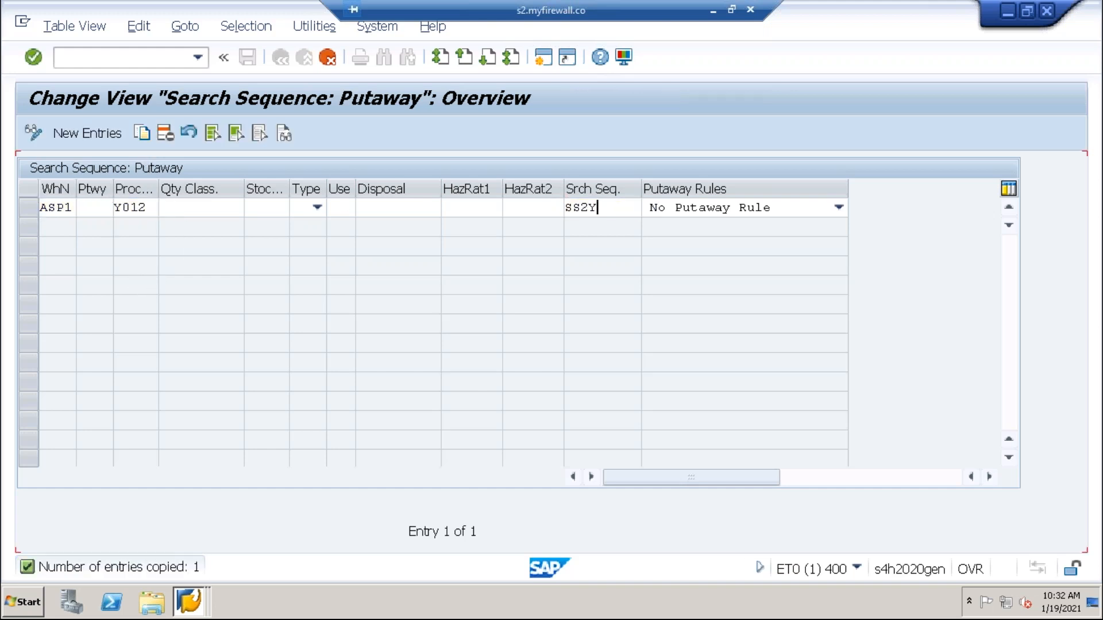
- Save the new search sequence entry to customizing request ET0K900063 and return to the Display IMG structure
{"action": "left_click", "coordinate": [248, 57]}
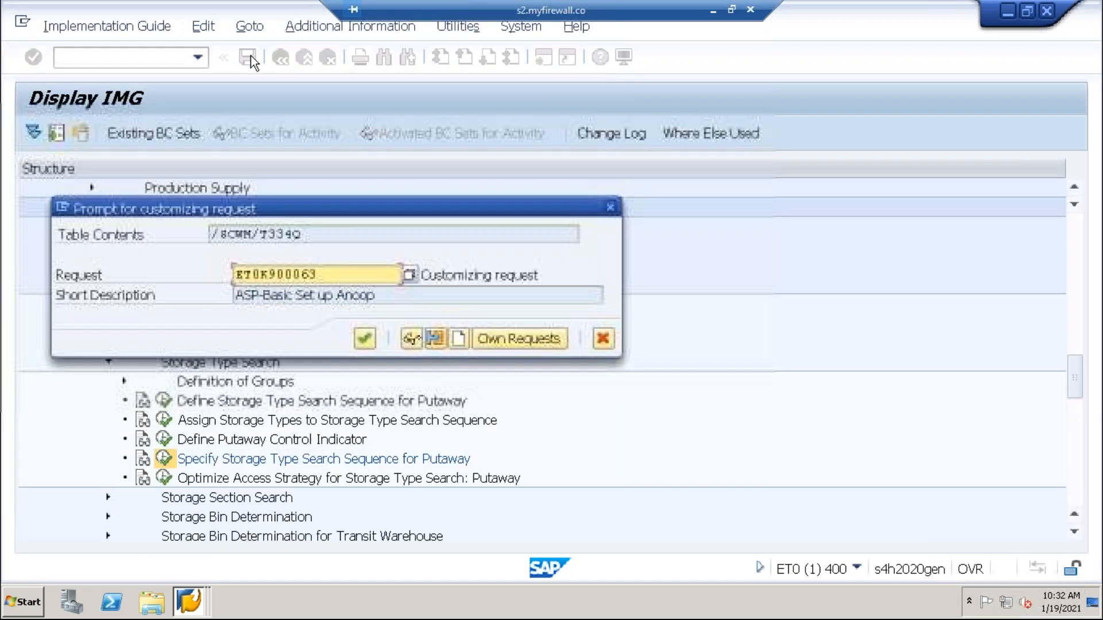
{"action": "left_click", "coordinate": [365, 339]}
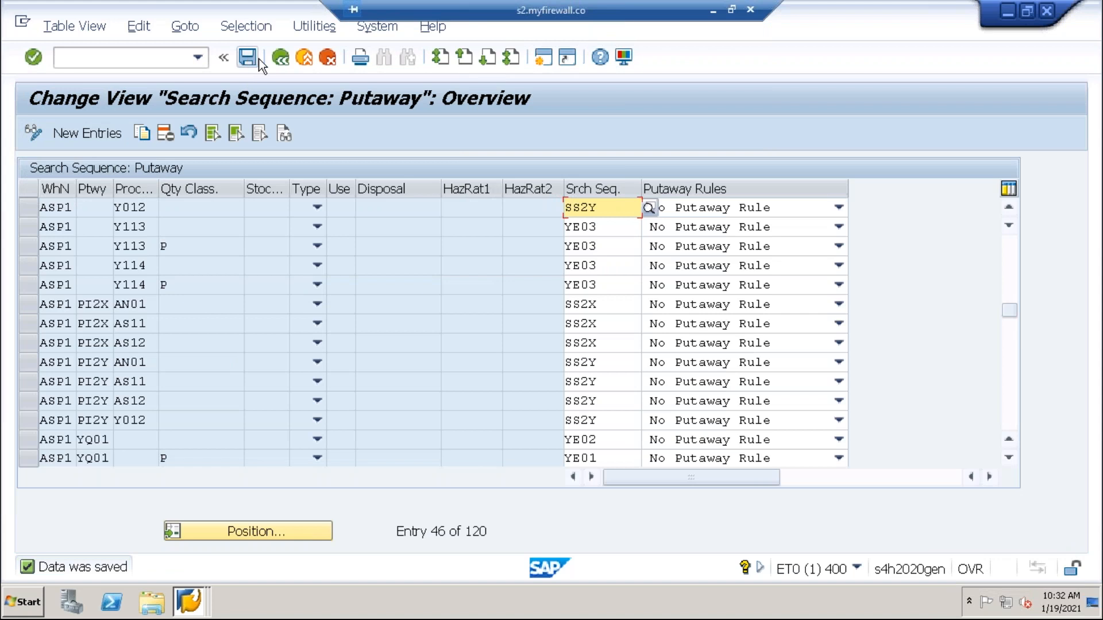
{"action": "left_click", "coordinate": [281, 58]}
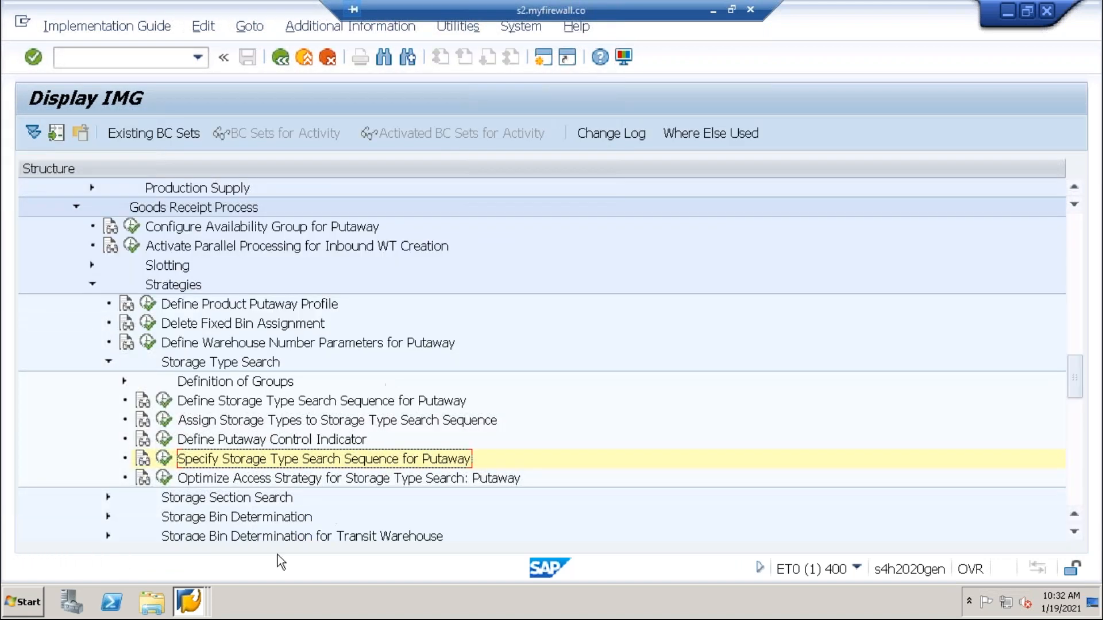
- Switch to the Create Warehouse Task session and create the putaway task for warehouse request 180000023 without saving it
{"action": "left_click", "coordinate": [198, 600]}
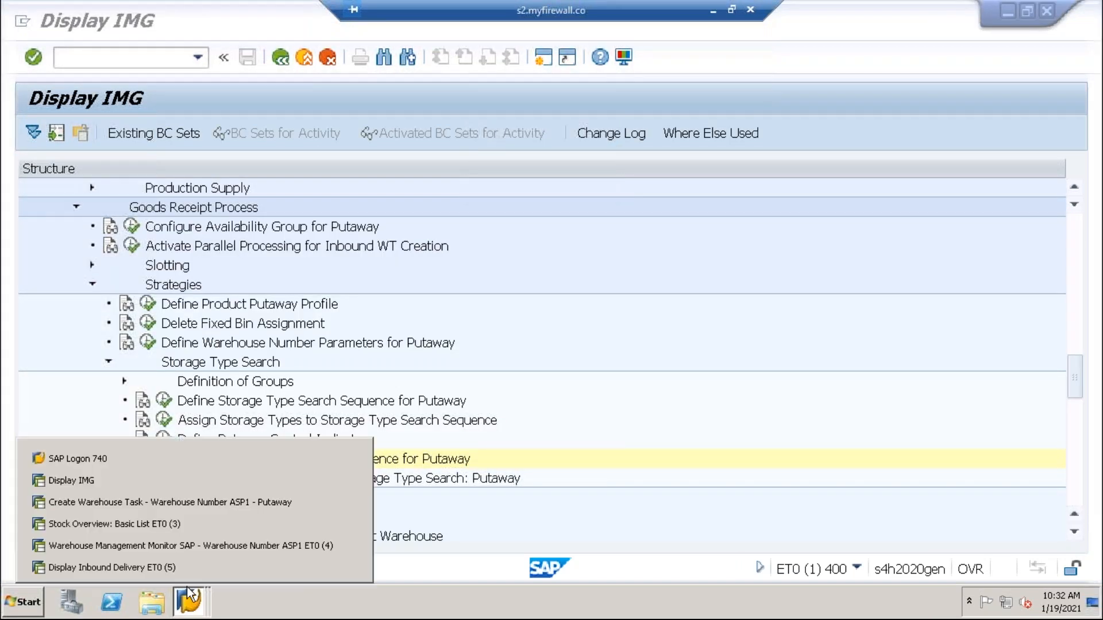
{"action": "left_click", "coordinate": [164, 496]}
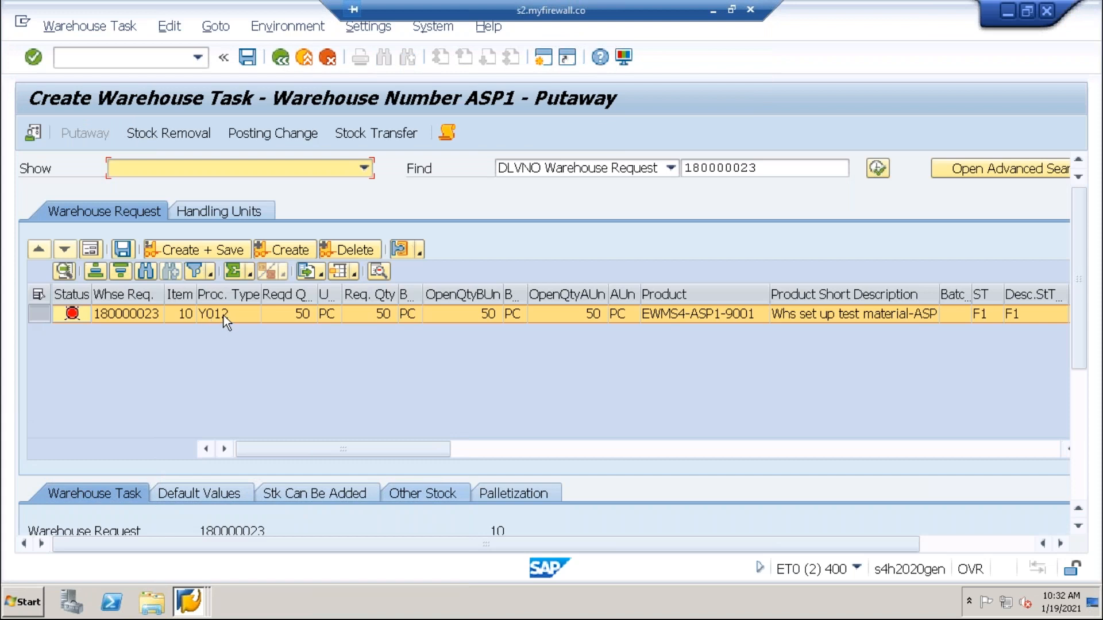
{"action": "left_click", "coordinate": [289, 249]}
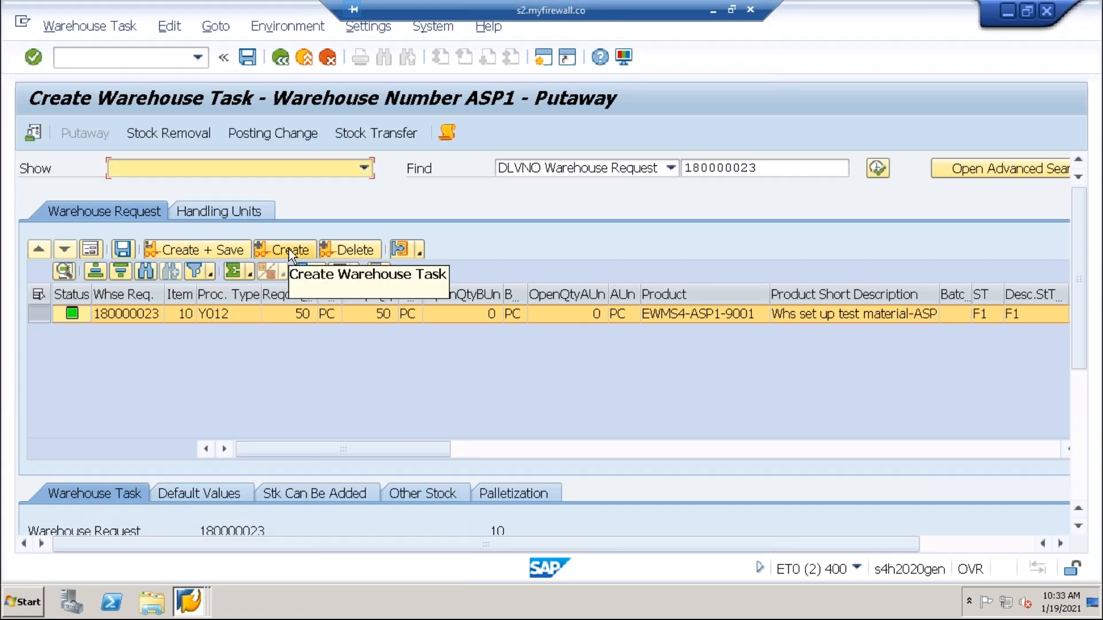
- Examine the proposed warehouse task's source and destination bins, adjusting column widths to read them, and return to the inbound delivery without saving
{"action": "left_click_drag", "start_coordinate": [1080, 296], "coordinate": [1091, 384]}
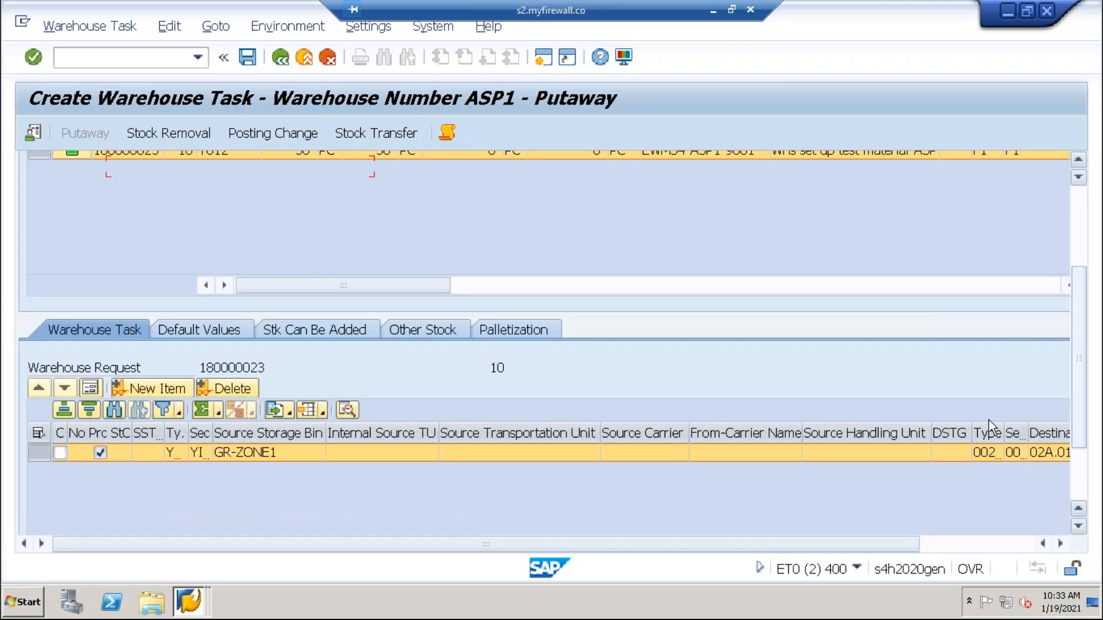
{"action": "left_click", "coordinate": [1063, 544]}
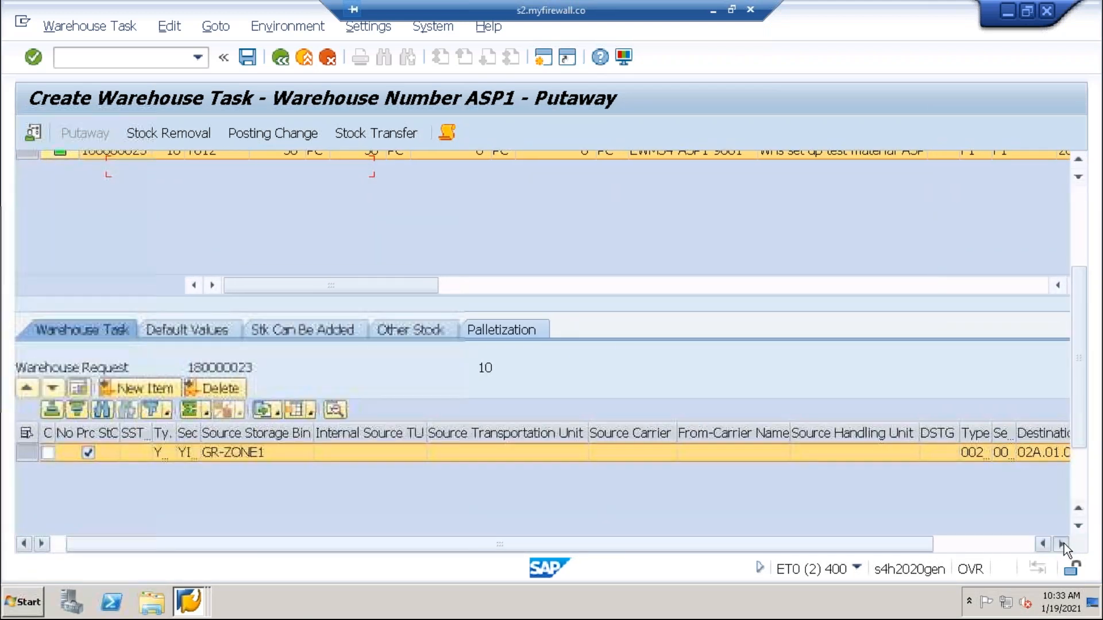
{"action": "left_click", "coordinate": [1064, 544]}
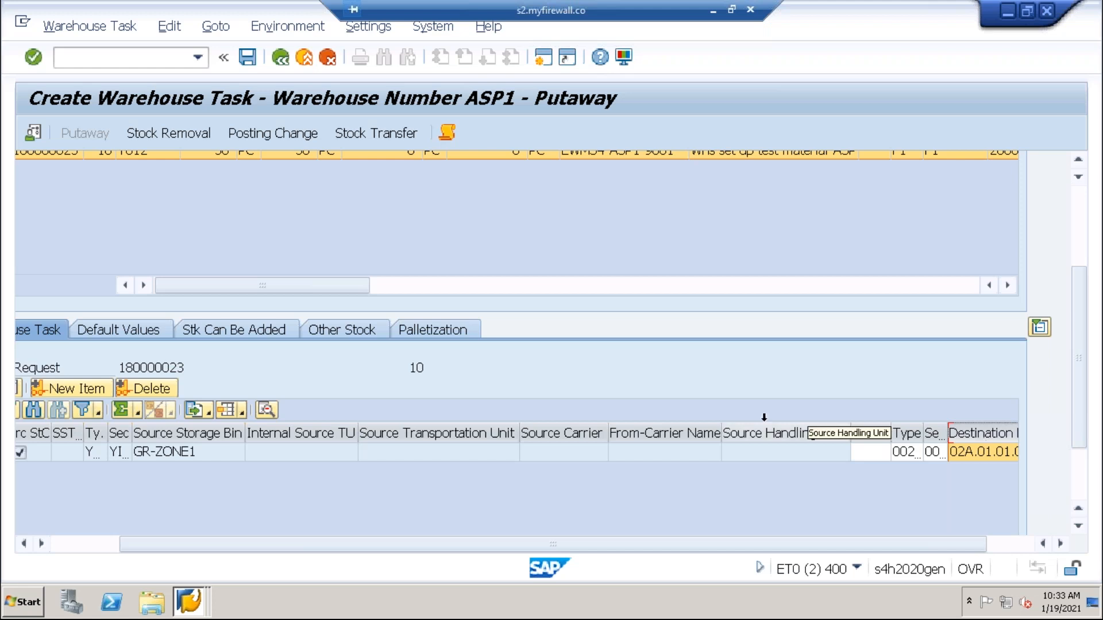
{"action": "left_click_drag", "start_coordinate": [718, 432], "coordinate": [651, 426]}
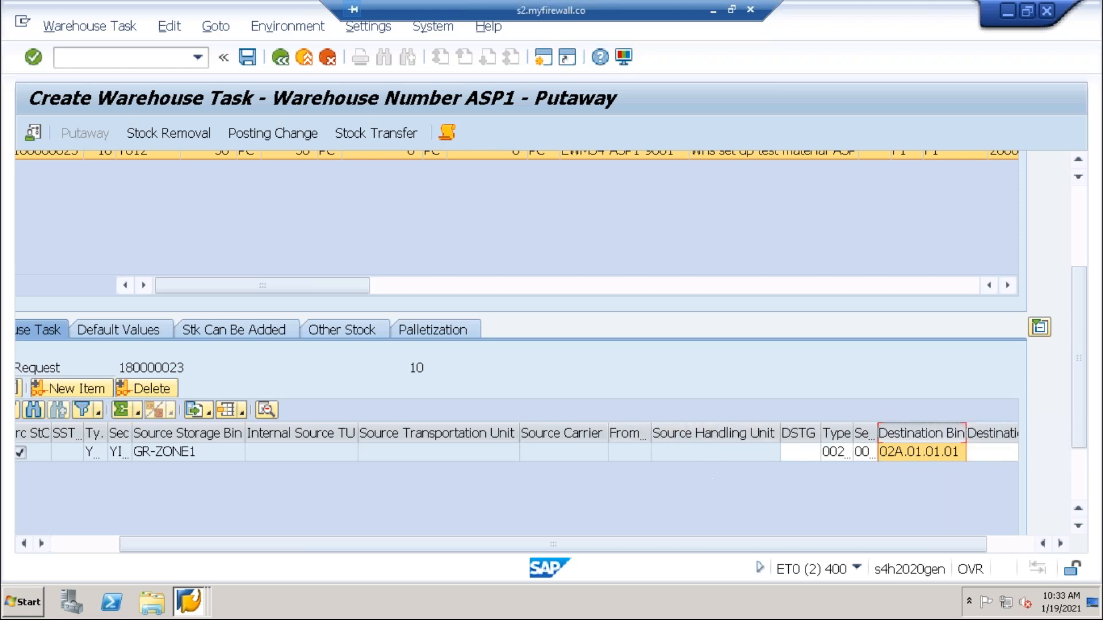
{"action": "left_click_drag", "start_coordinate": [970, 427], "coordinate": [992, 430]}
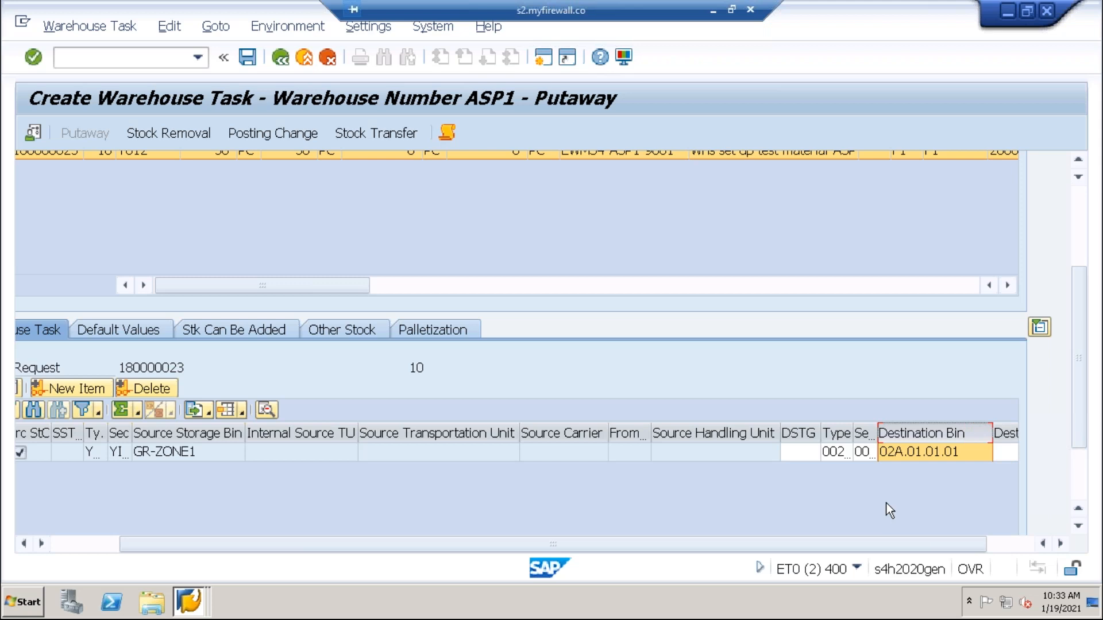
{"action": "left_click_drag", "start_coordinate": [180, 544], "coordinate": [60, 546]}
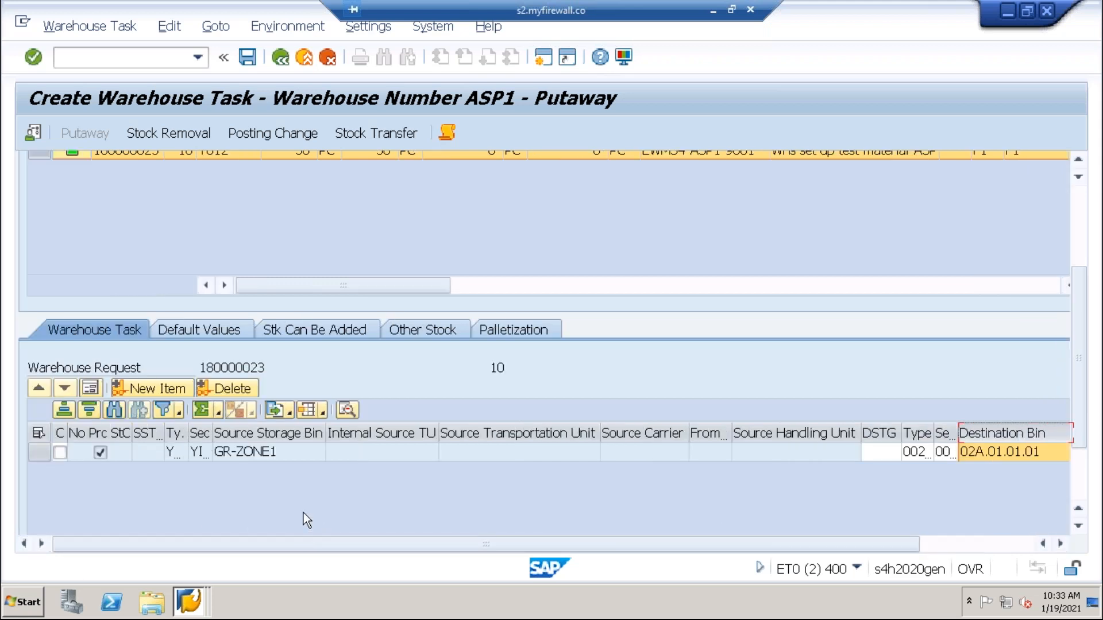
{"action": "scroll", "coordinate": [1085, 204], "scroll_direction": "up", "scroll_amount": 3}
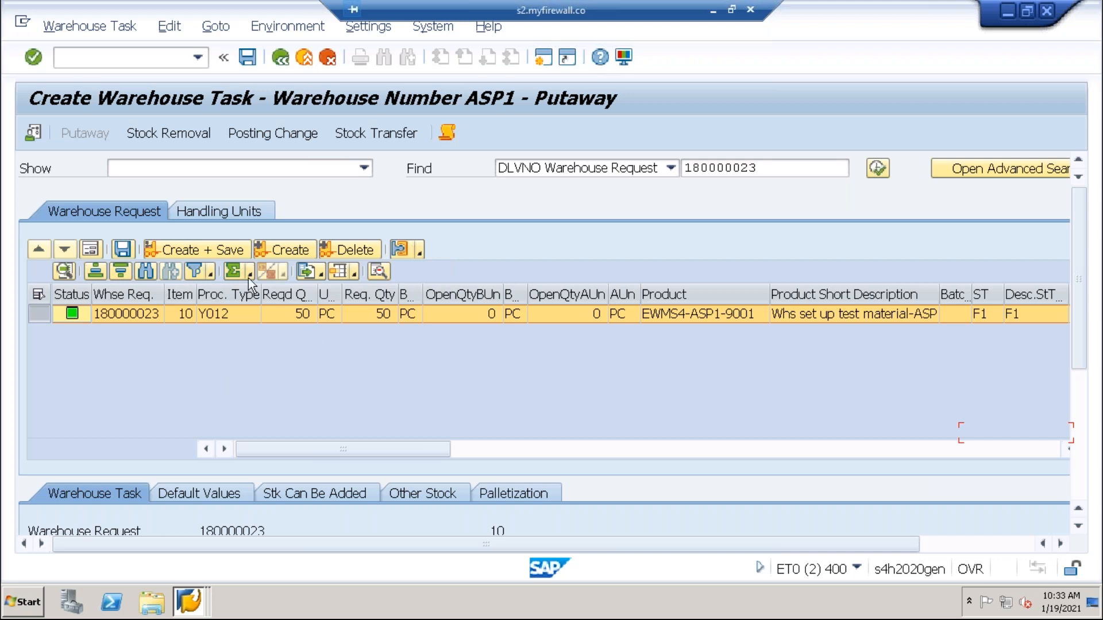
{"action": "left_click", "coordinate": [281, 57]}
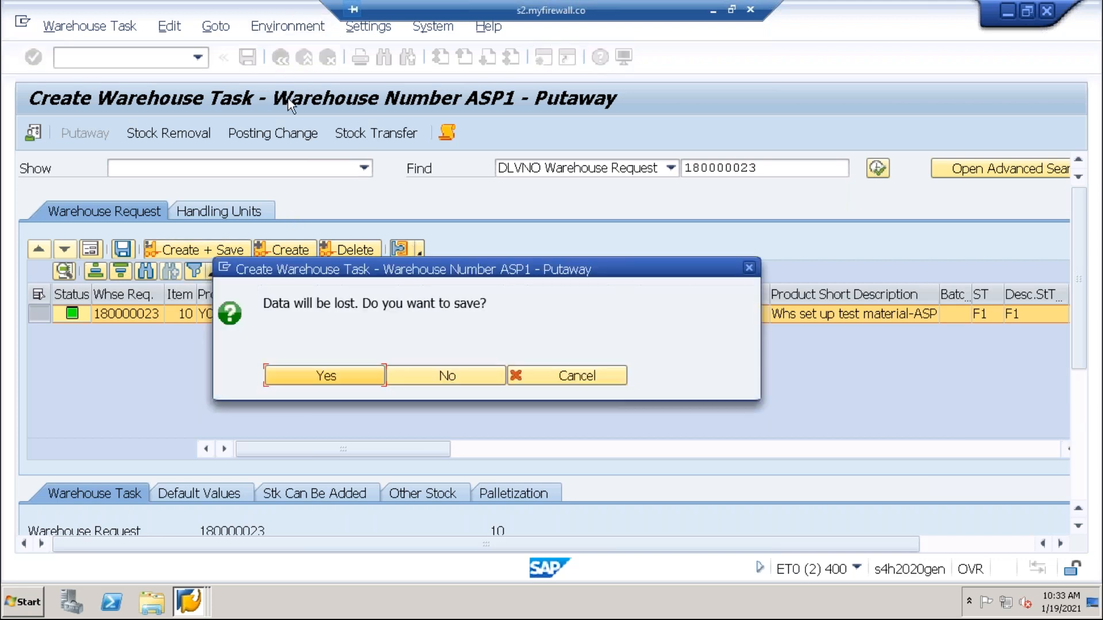
{"action": "left_click", "coordinate": [451, 376]}
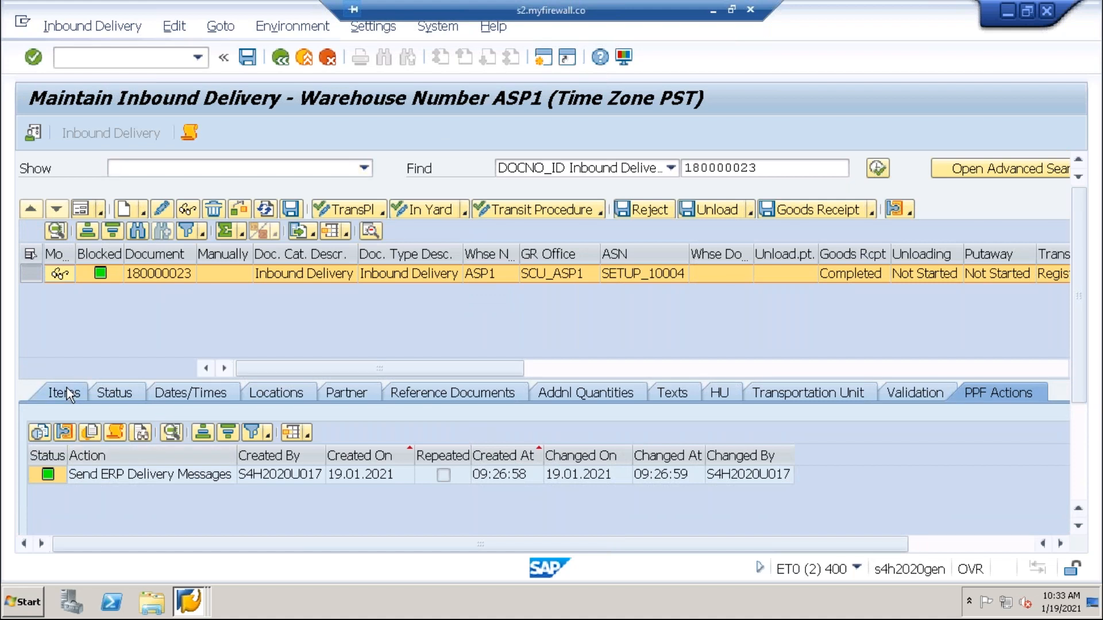
- Display item 10 of inbound delivery 180000023 in the item list and in form view down to its movement data
{"action": "left_click", "coordinate": [65, 388]}
{"action": "left_click", "coordinate": [90, 431]}
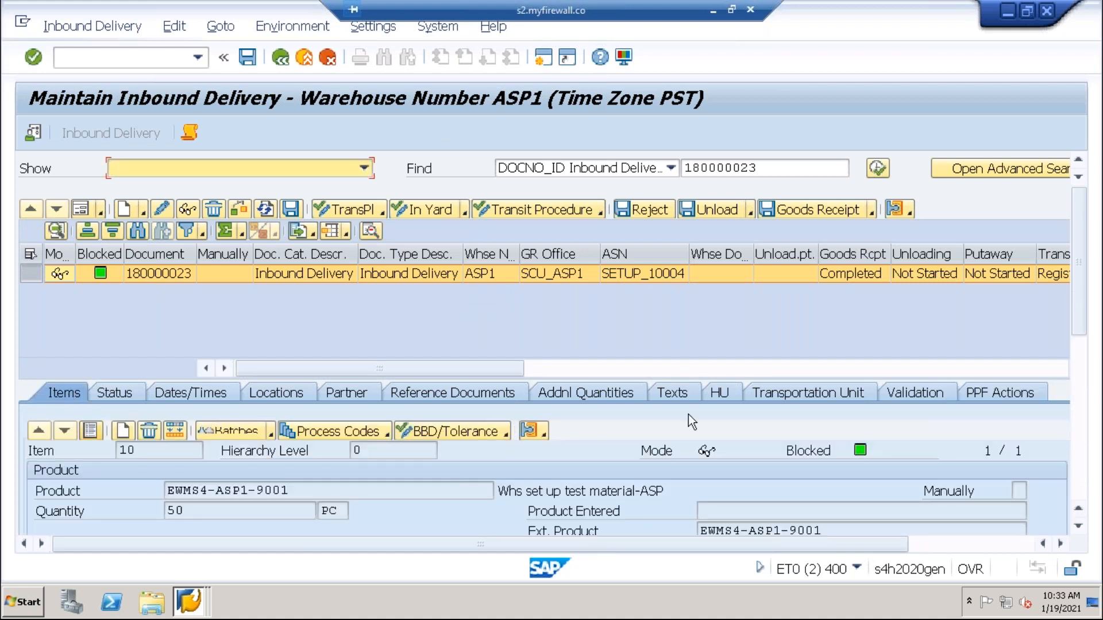
{"action": "left_click_drag", "start_coordinate": [1092, 285], "coordinate": [1094, 347]}
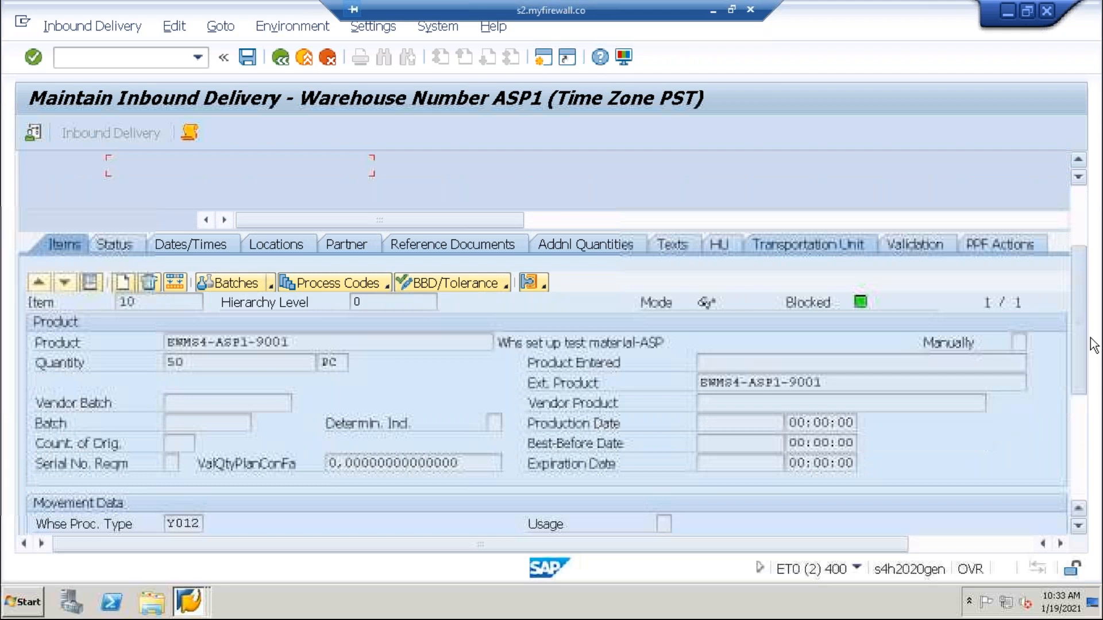
{"action": "left_click", "coordinate": [93, 286]}
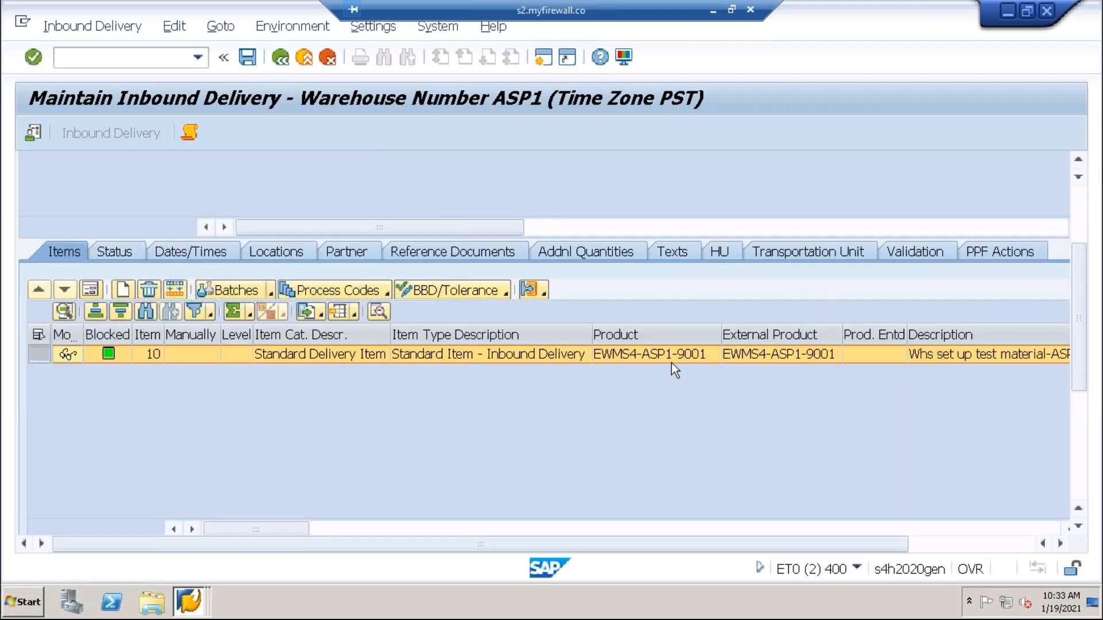
{"action": "left_click", "coordinate": [91, 288]}
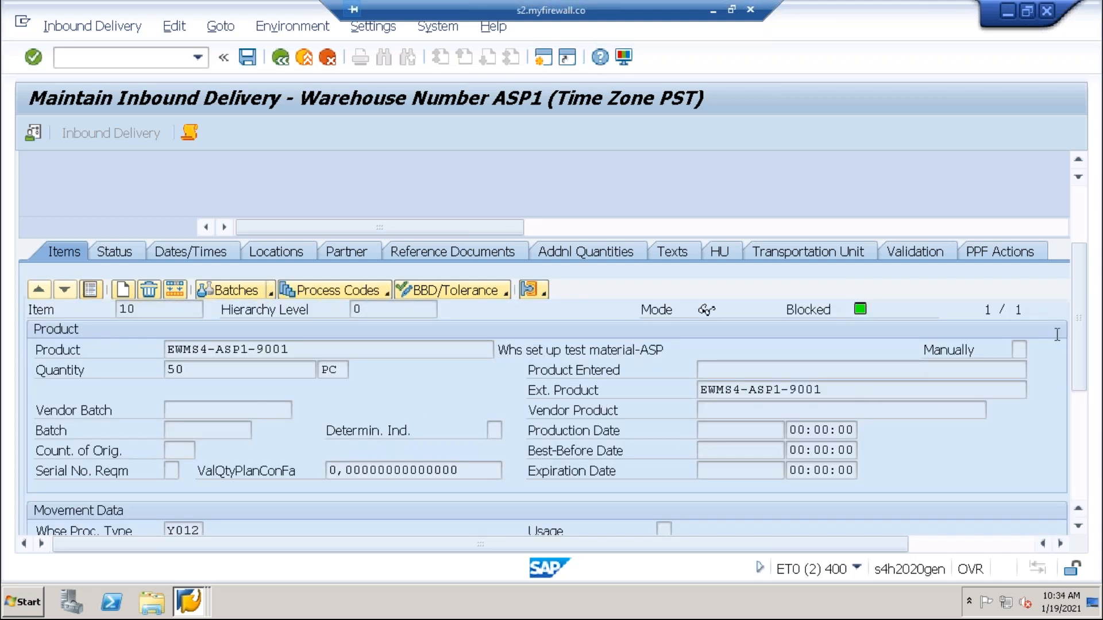
{"action": "left_click_drag", "start_coordinate": [1082, 325], "coordinate": [1084, 395]}
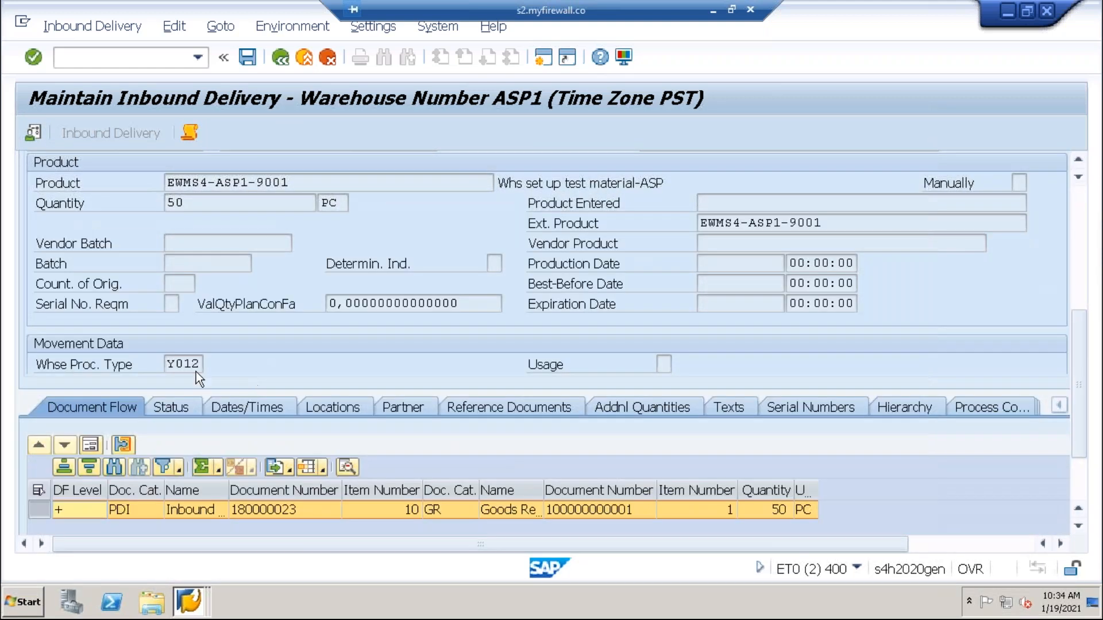
- Examine the item's movement data, checking the warehouse process type and the goods movement bin
{"action": "double_click", "coordinate": [180, 363]}
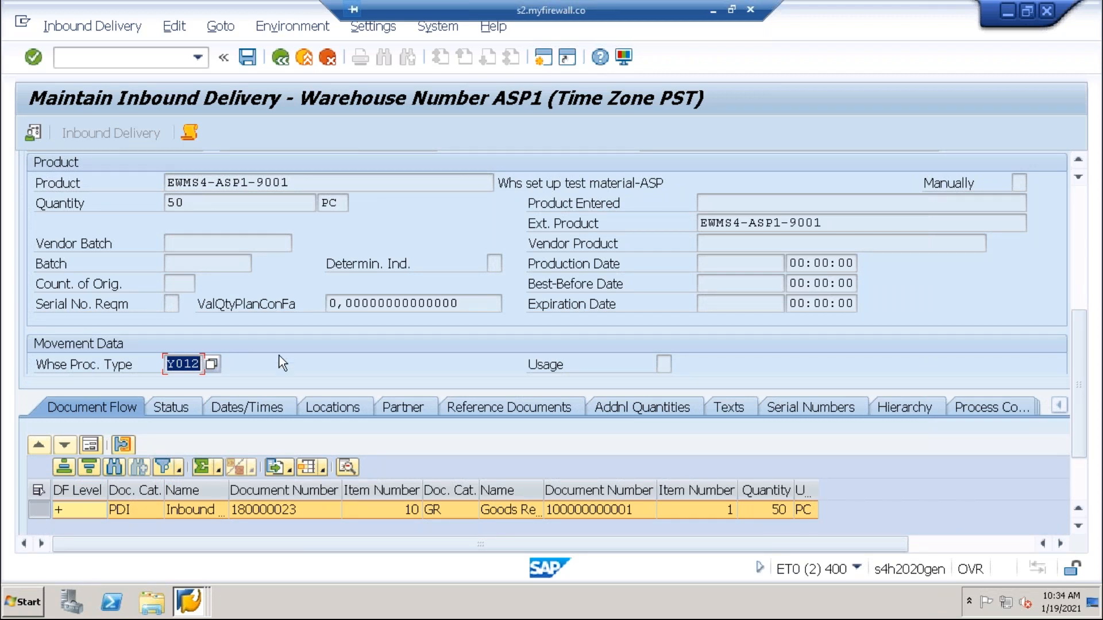
{"action": "left_click", "coordinate": [1002, 545]}
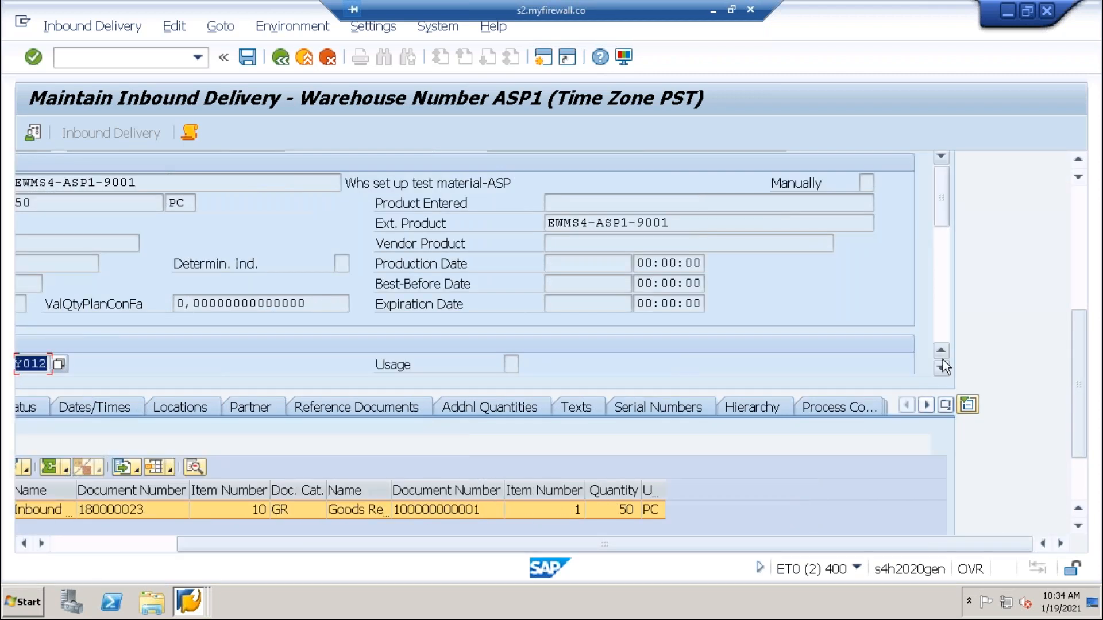
{"action": "left_click", "coordinate": [941, 368]}
{"action": "left_click", "coordinate": [939, 368]}
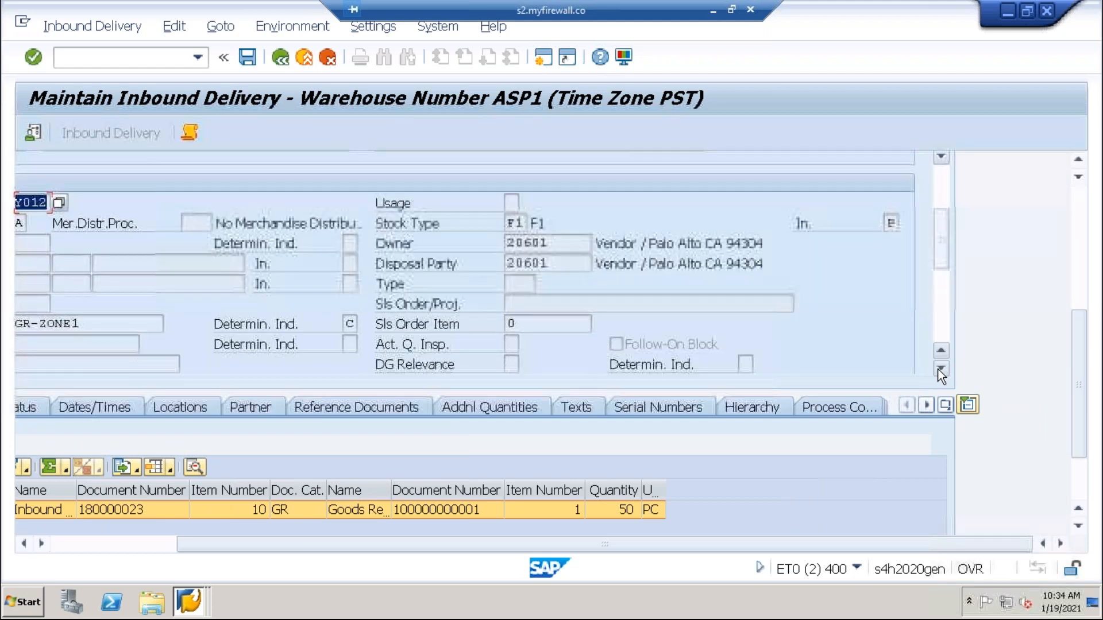
{"action": "left_click", "coordinate": [63, 543]}
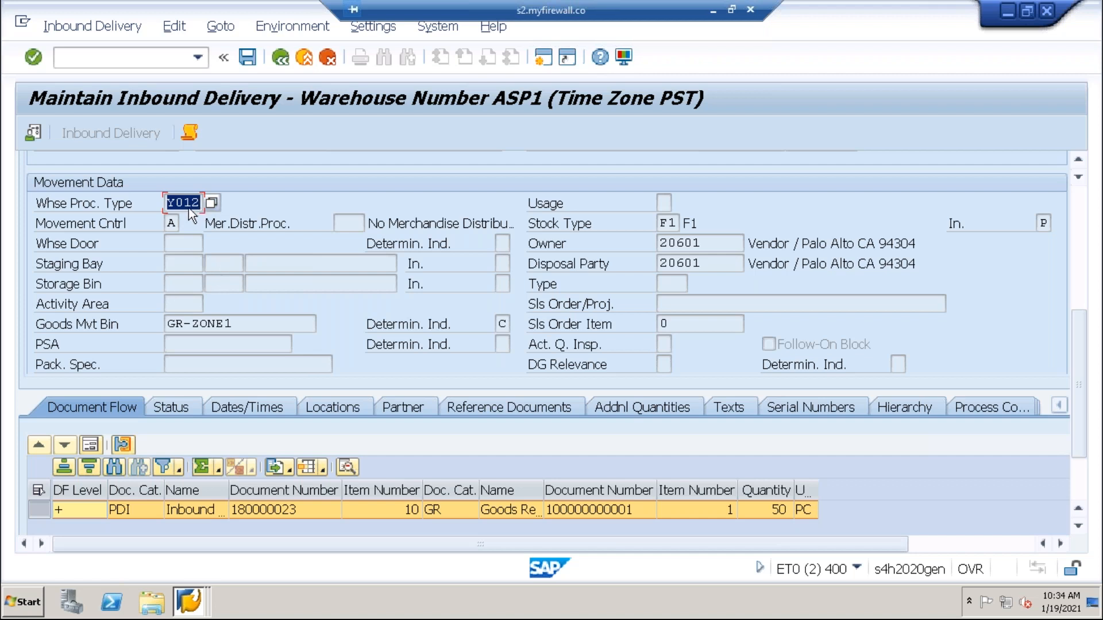
{"action": "left_click_drag", "start_coordinate": [168, 202], "coordinate": [202, 203]}
{"action": "left_click_drag", "start_coordinate": [245, 323], "coordinate": [165, 326]}
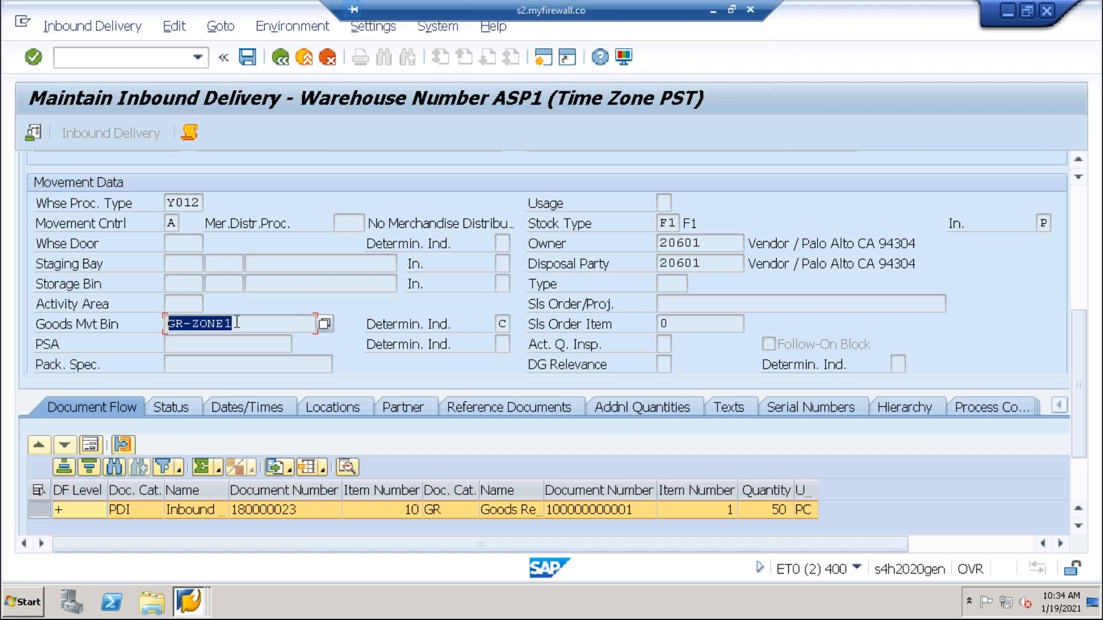
{"action": "left_click_drag", "start_coordinate": [245, 323], "coordinate": [175, 322]}
- Review the item's status and shipping conditions, recheck its warehouse process type and return to the delivery header
{"action": "scroll", "coordinate": [380, 295], "scroll_direction": "up", "scroll_amount": 1}
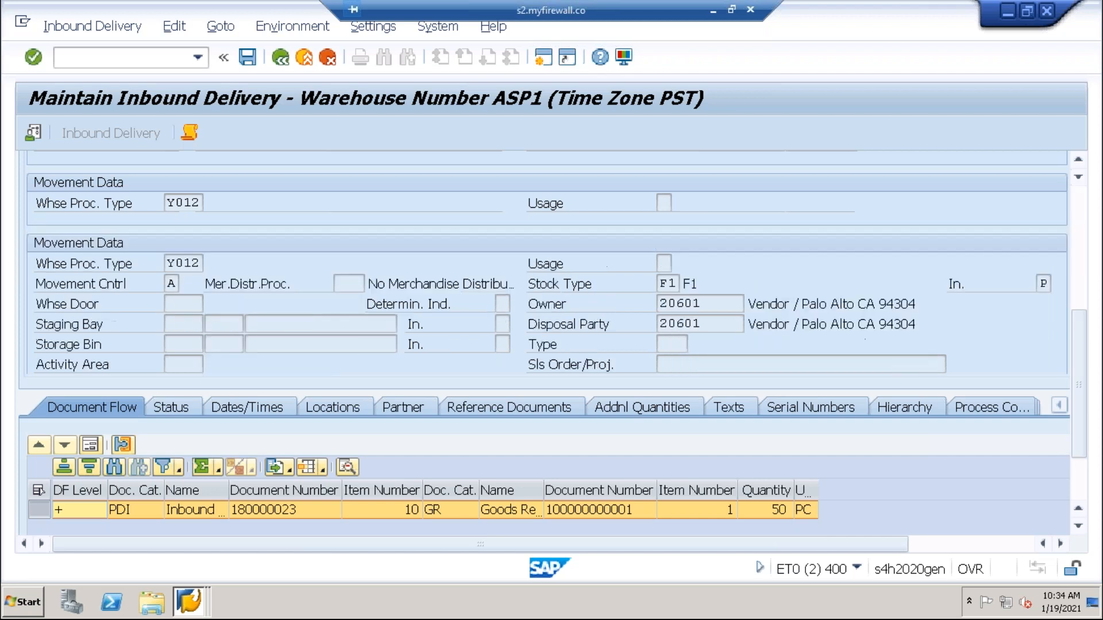
{"action": "scroll", "coordinate": [374, 304], "scroll_direction": "up", "scroll_amount": 1}
{"action": "scroll", "coordinate": [373, 304], "scroll_direction": "down", "scroll_amount": 2}
{"action": "scroll", "coordinate": [400, 290], "scroll_direction": "down", "scroll_amount": 5}
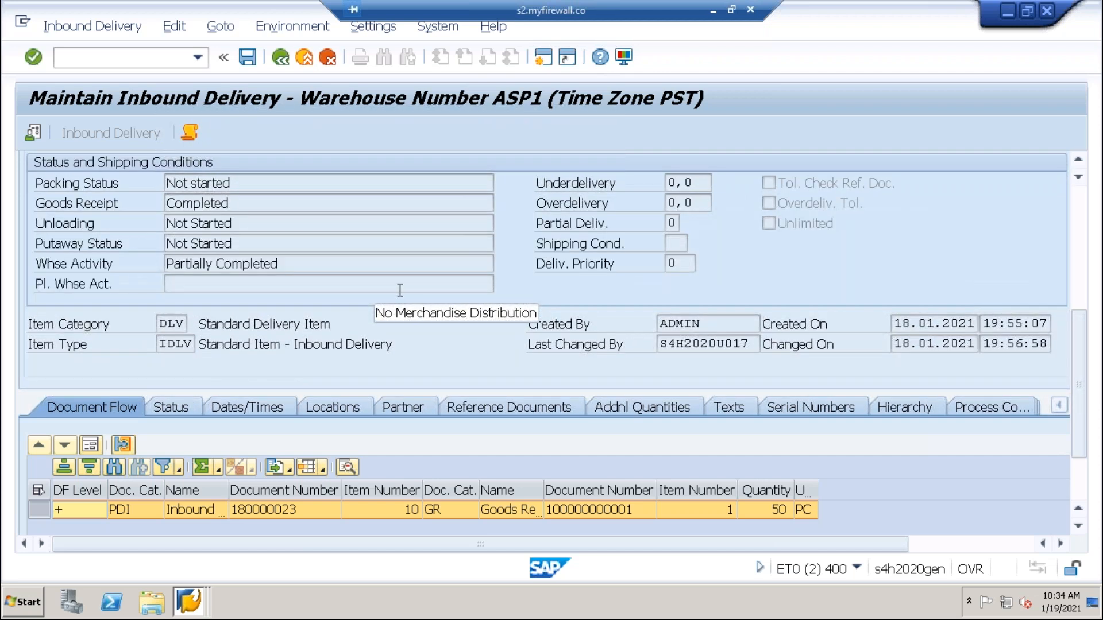
{"action": "scroll", "coordinate": [401, 290], "scroll_direction": "up", "scroll_amount": 4}
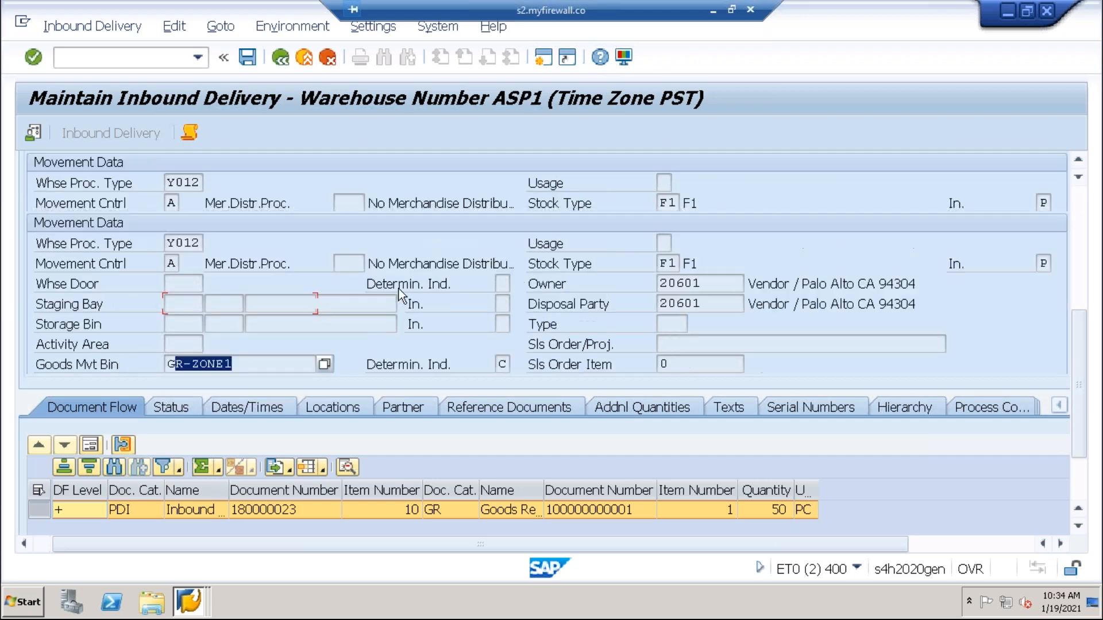
{"action": "left_click", "coordinate": [187, 243]}
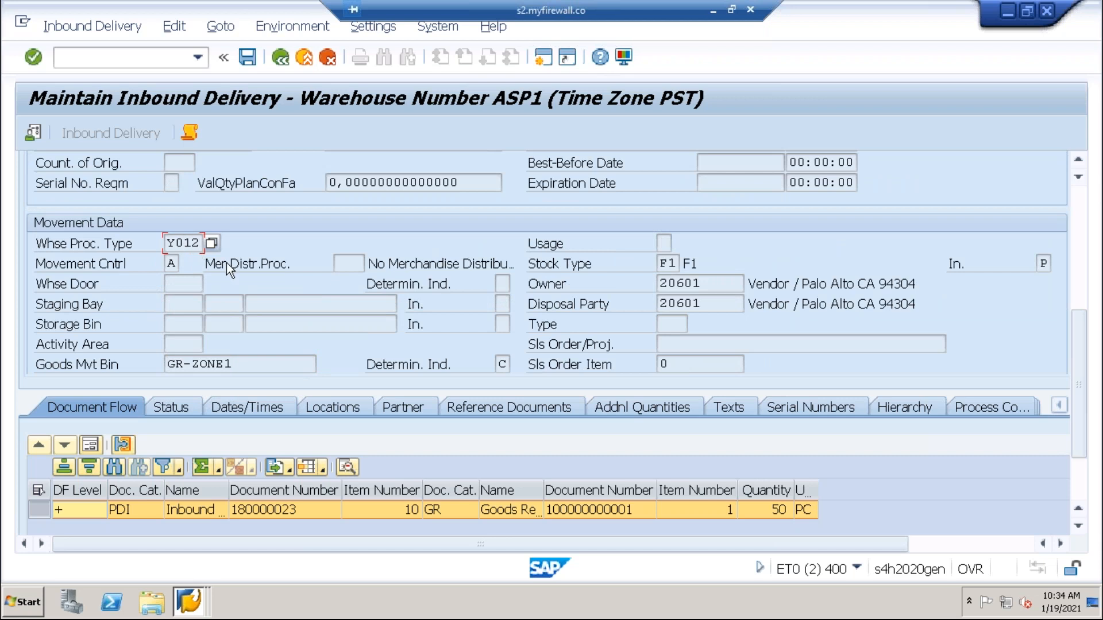
{"action": "scroll", "coordinate": [226, 263], "scroll_direction": "up", "scroll_amount": 3}
{"action": "scroll", "coordinate": [295, 267], "scroll_direction": "up", "scroll_amount": 2}
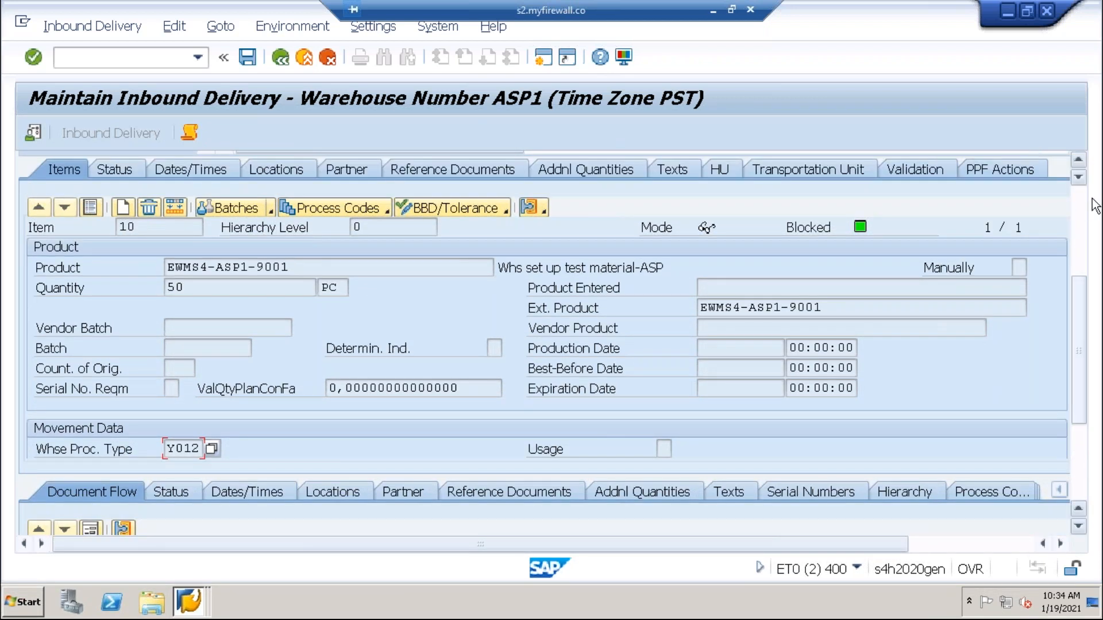
{"action": "scroll", "coordinate": [274, 357], "scroll_direction": "up", "scroll_amount": 5}
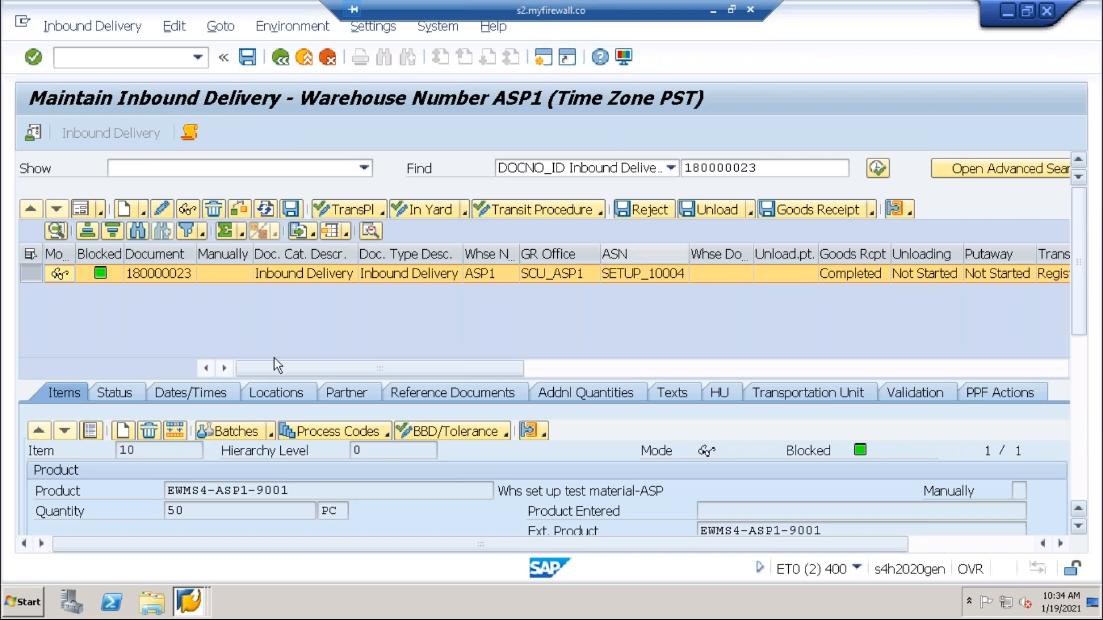
- Create and save the putaway warehouse task for inbound delivery 180000023, and open it for confirmation
{"action": "left_click", "coordinate": [125, 26]}
{"action": "mouse_move", "coordinate": [159, 82]}
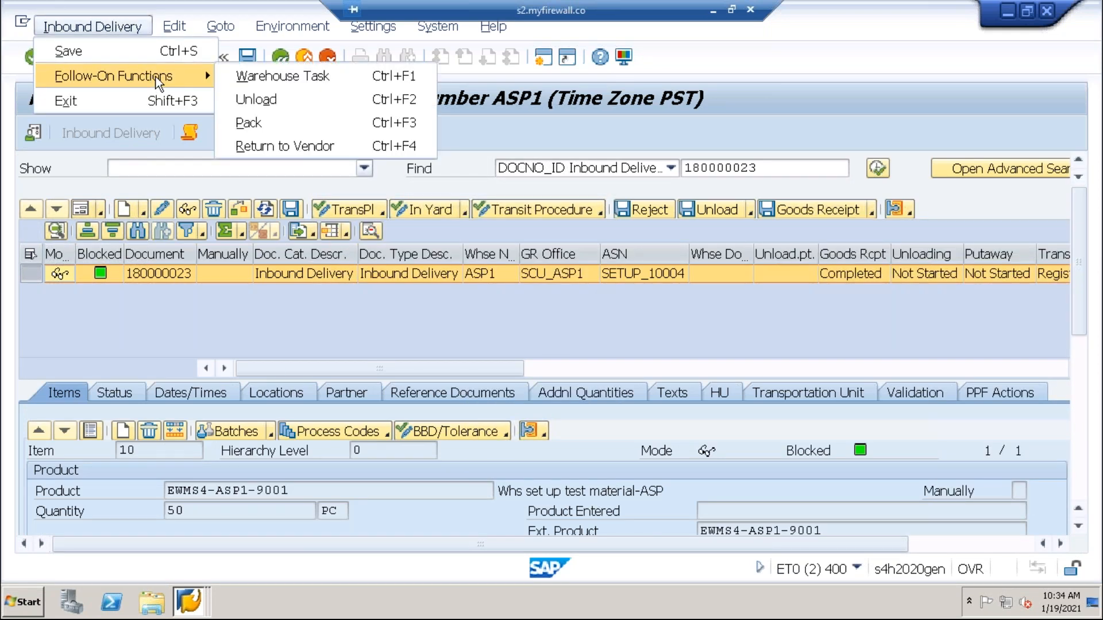
{"action": "left_click", "coordinate": [326, 75]}
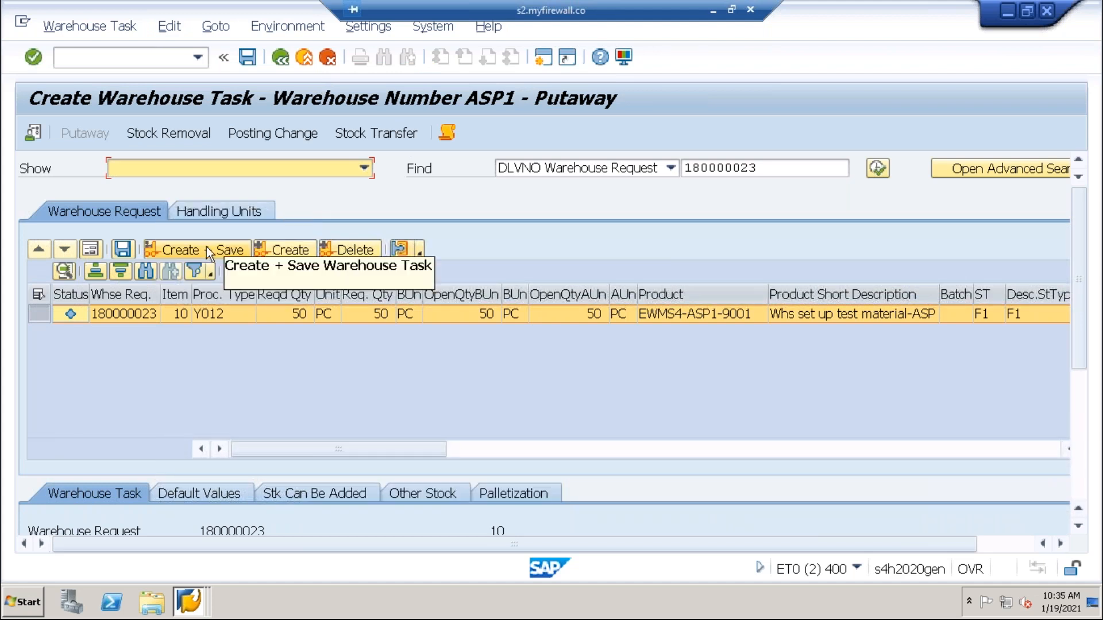
{"action": "left_click", "coordinate": [206, 247]}
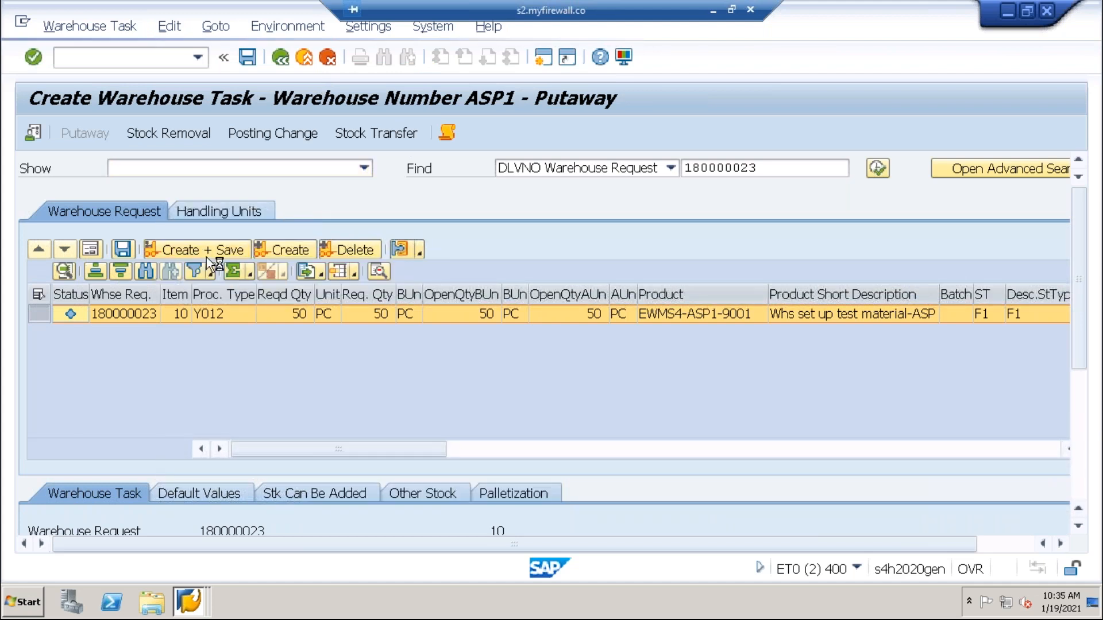
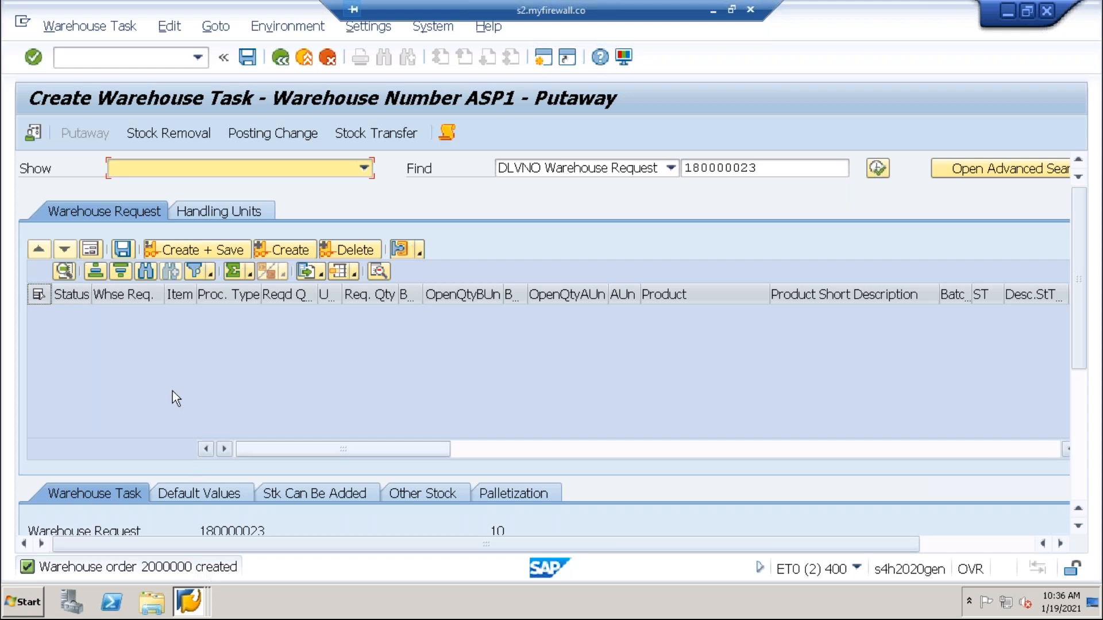
{"action": "left_click", "coordinate": [92, 28]}
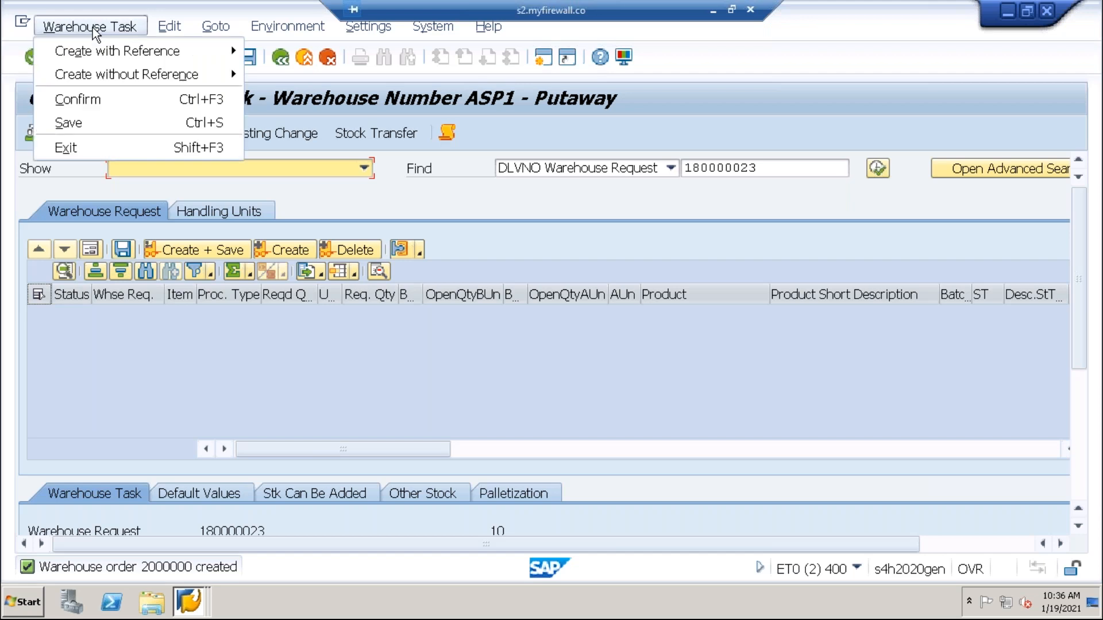
{"action": "left_click", "coordinate": [105, 96]}
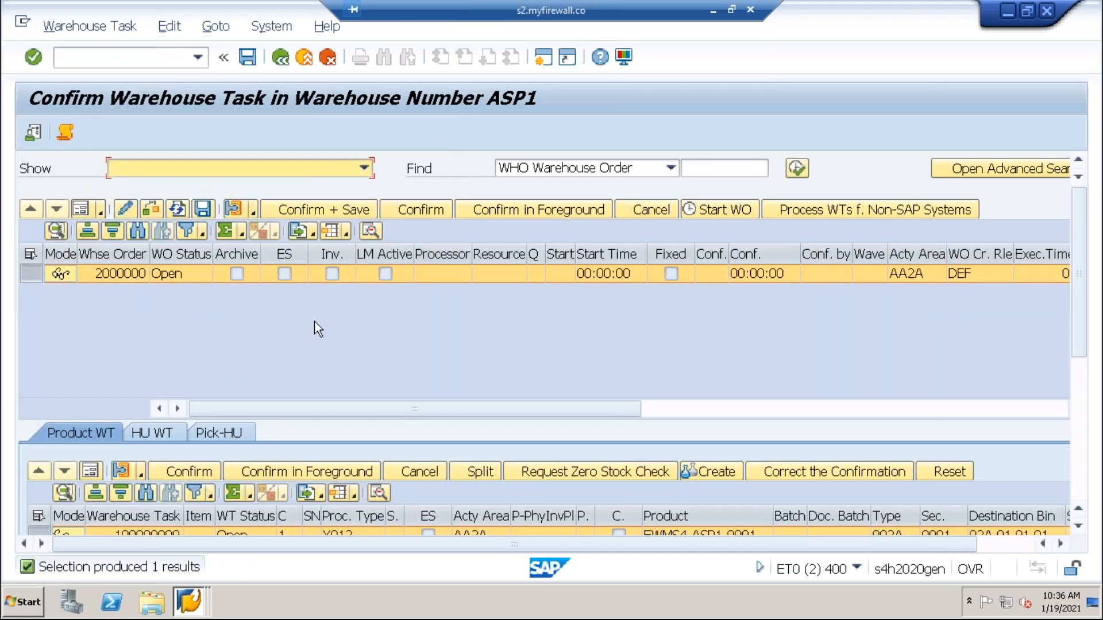
- Check the available stock of product EWMS4-ASP1-9001 in the warehouse monitor by refreshing and rerunning the selection
{"action": "left_click", "coordinate": [192, 601]}
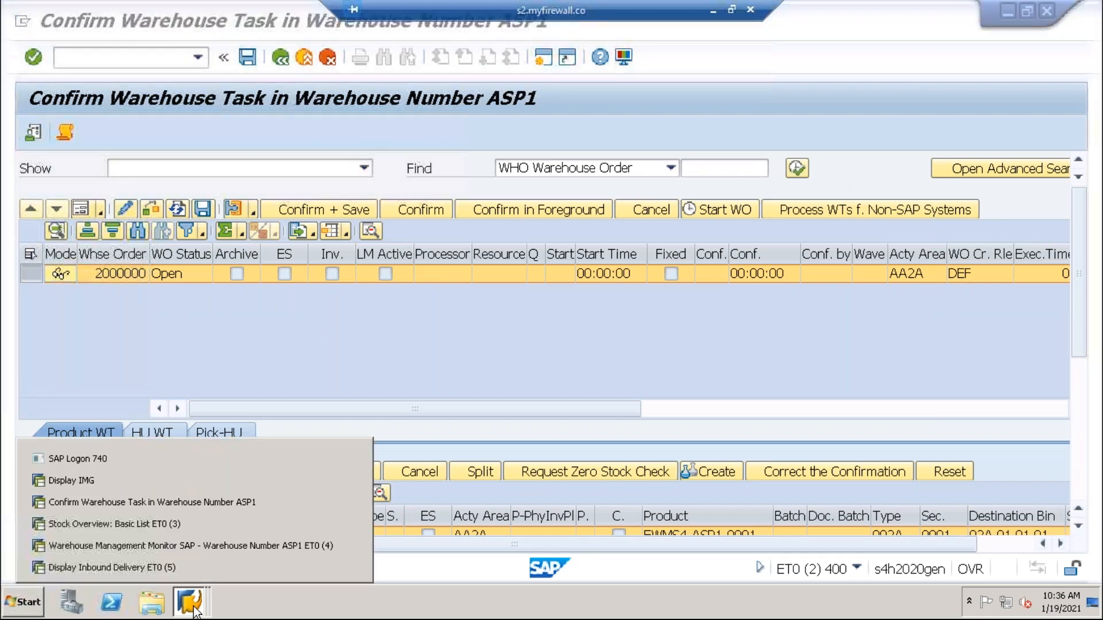
{"action": "left_click", "coordinate": [139, 547]}
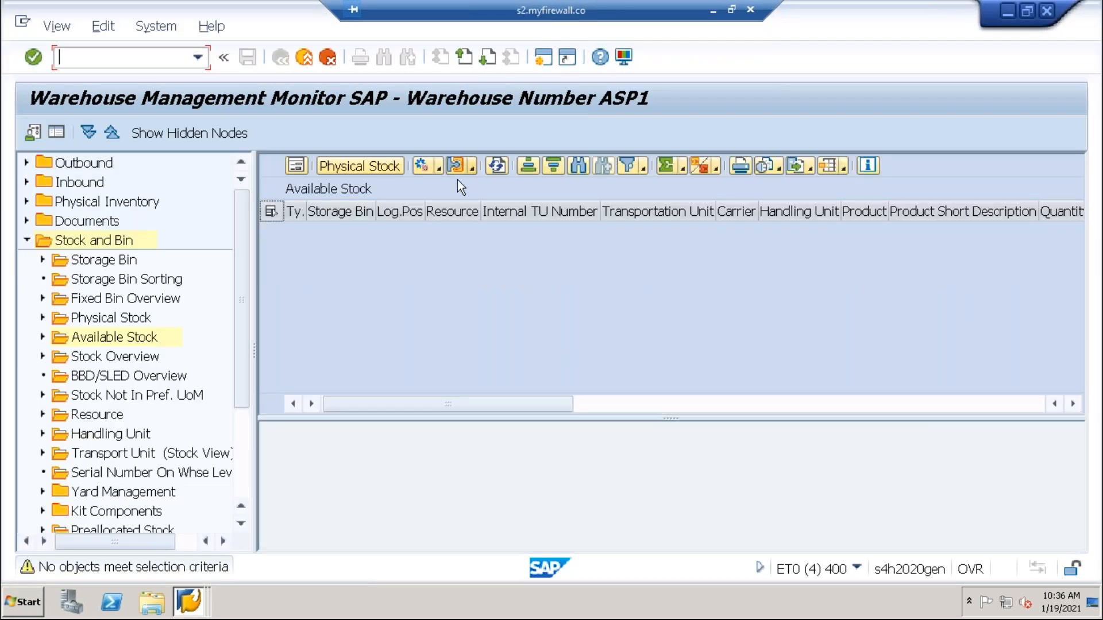
{"action": "left_click", "coordinate": [498, 166]}
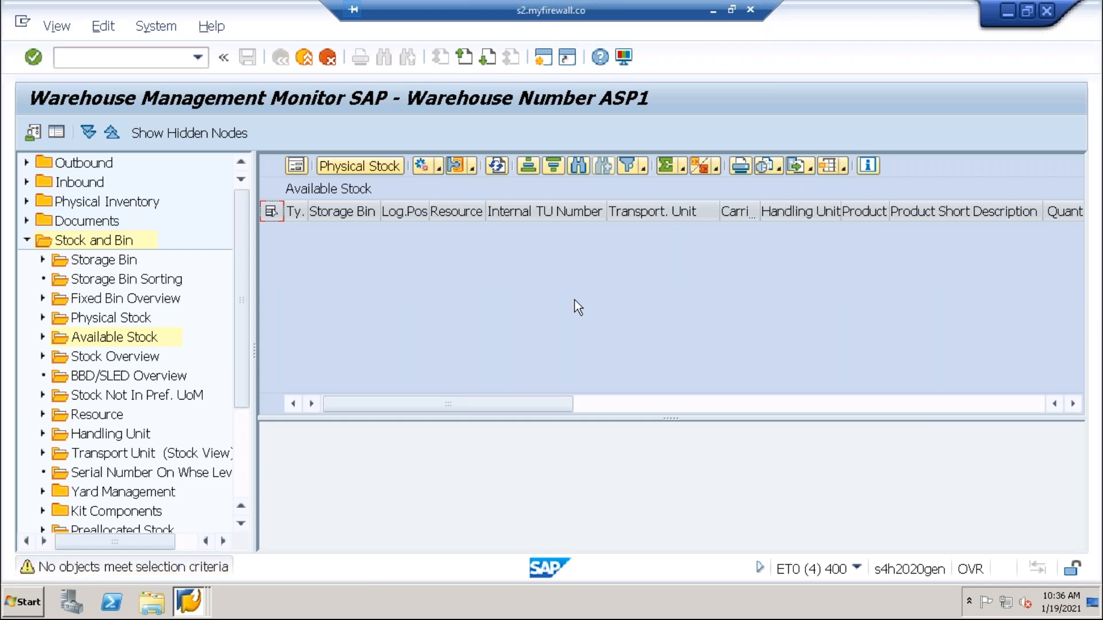
{"action": "left_click", "coordinate": [495, 167]}
{"action": "double_click", "coordinate": [138, 339]}
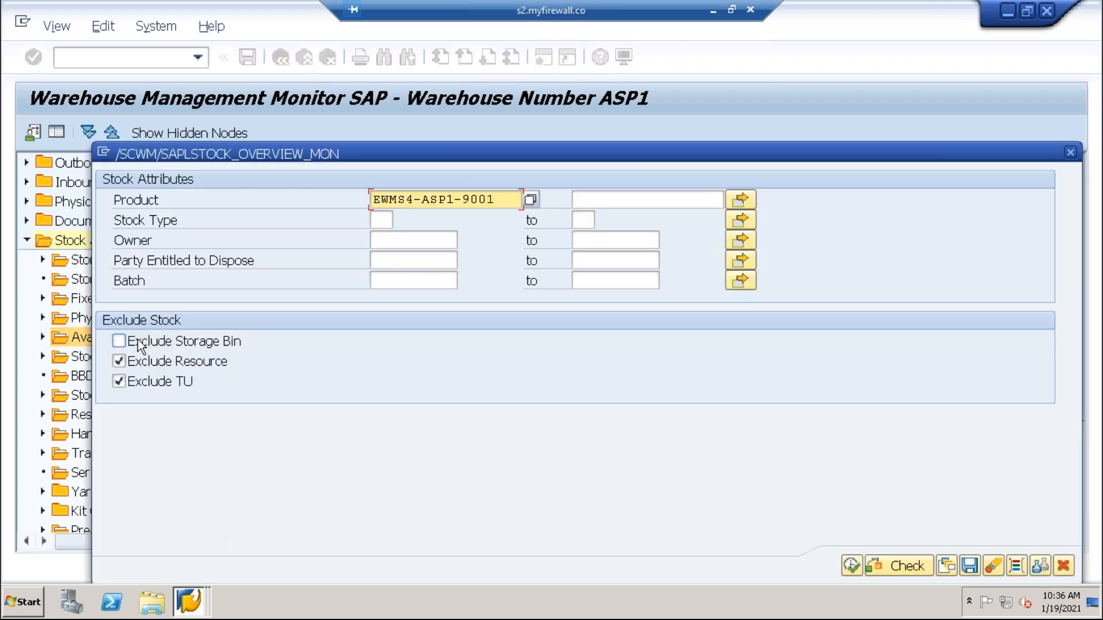
{"action": "left_click", "coordinate": [851, 567]}
{"action": "left_click", "coordinate": [498, 166]}
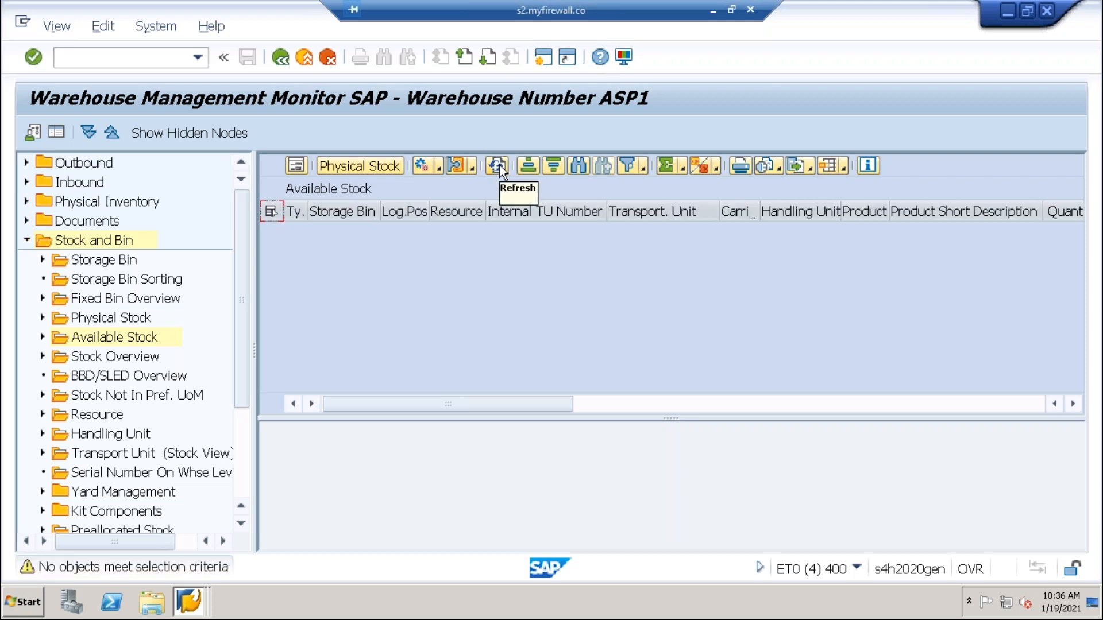
- Refresh the stock overview for material EWMS4-ASP1-9001 and check the unrestricted stock in storage location ROD1
{"action": "left_click", "coordinate": [189, 583]}
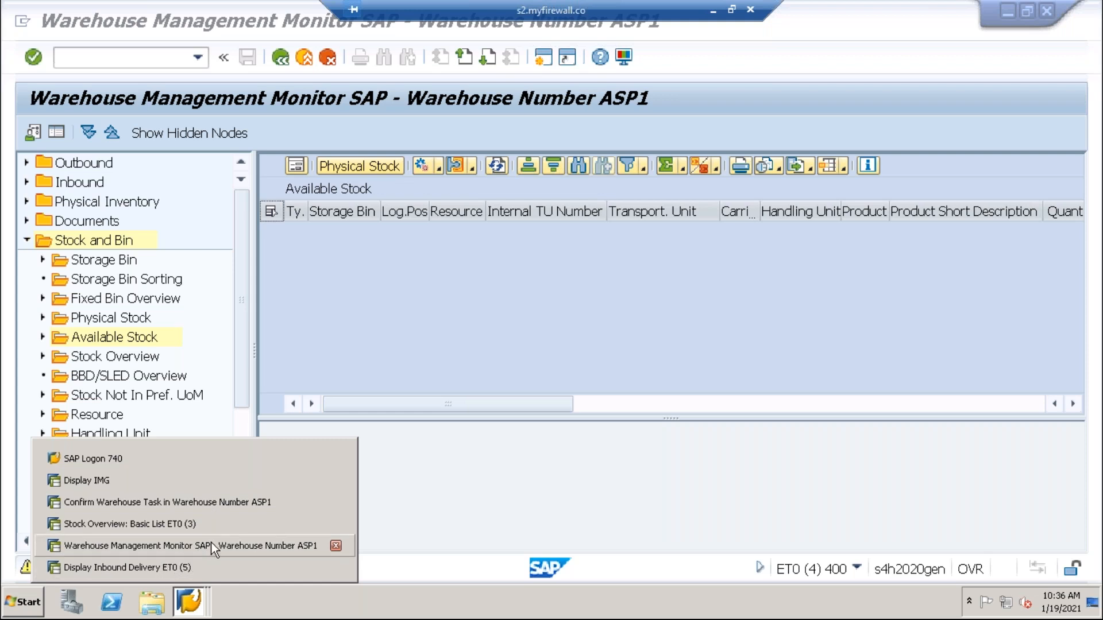
{"action": "left_click", "coordinate": [168, 520]}
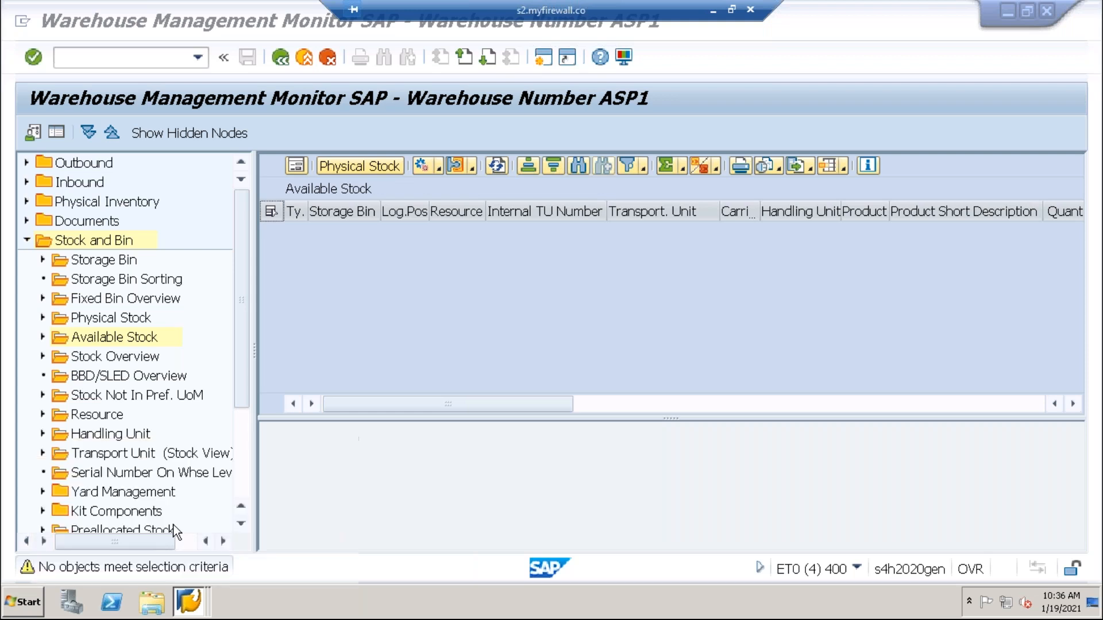
{"action": "left_click", "coordinate": [57, 130]}
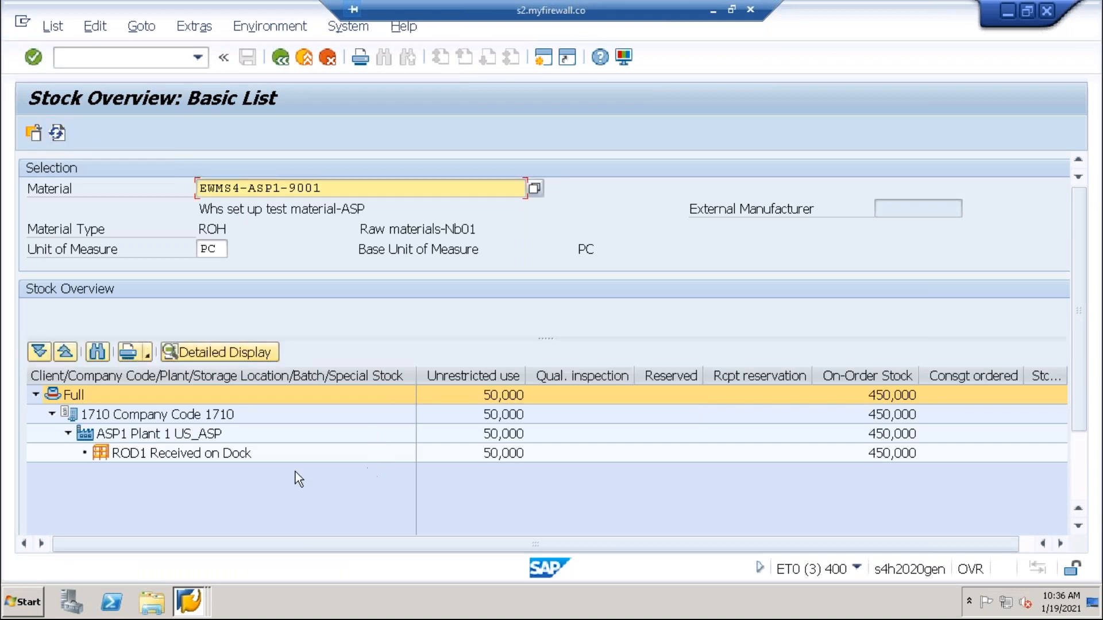
{"action": "left_click", "coordinate": [505, 454]}
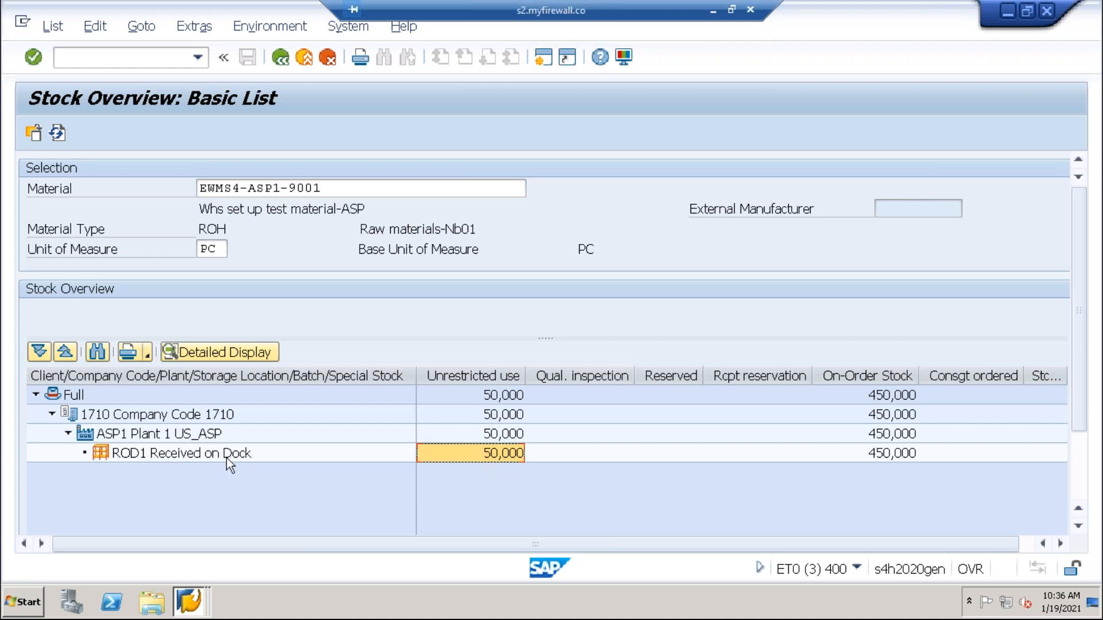
- Restart the warehouse monitor for ASP1 and display the physical stock of product EWMS4-ASP1-9001
{"action": "left_click", "coordinate": [188, 602]}
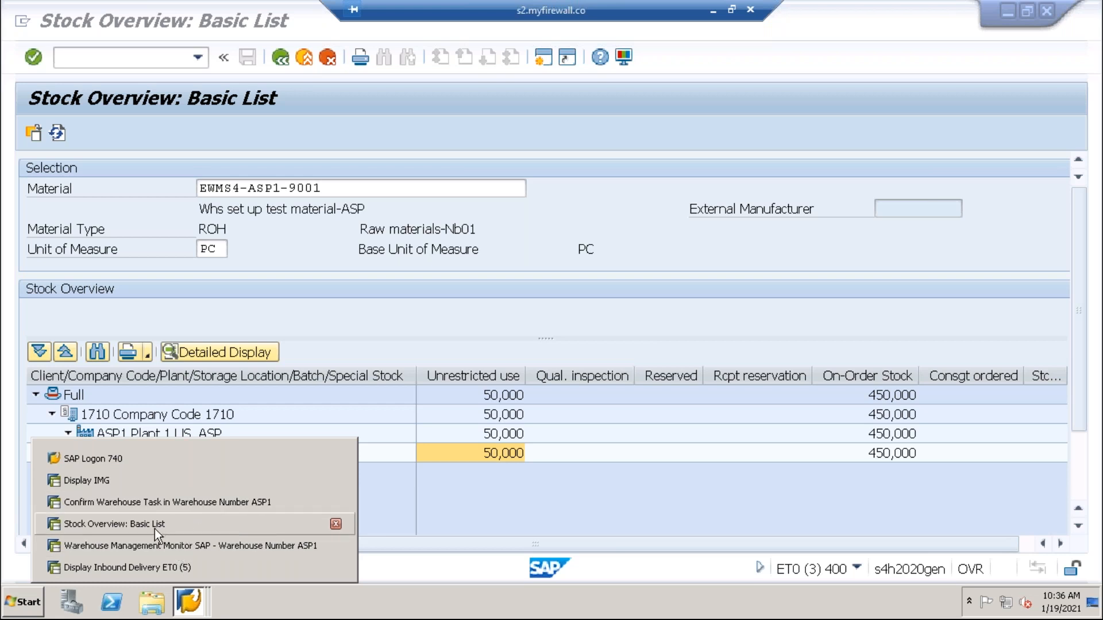
{"action": "left_click", "coordinate": [190, 545]}
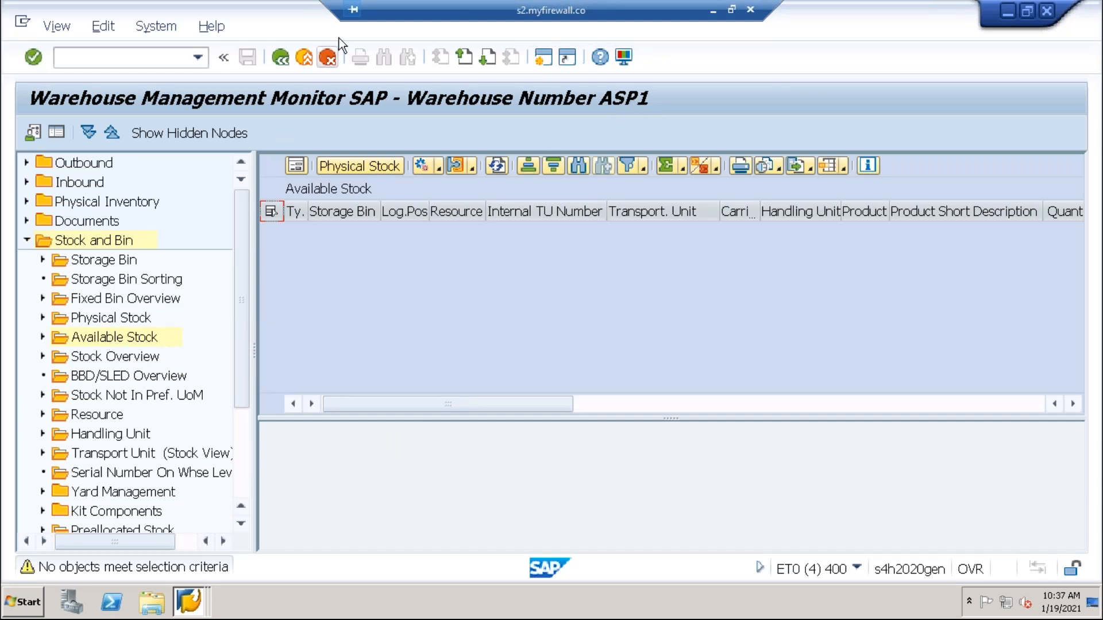
{"action": "left_click", "coordinate": [284, 58]}
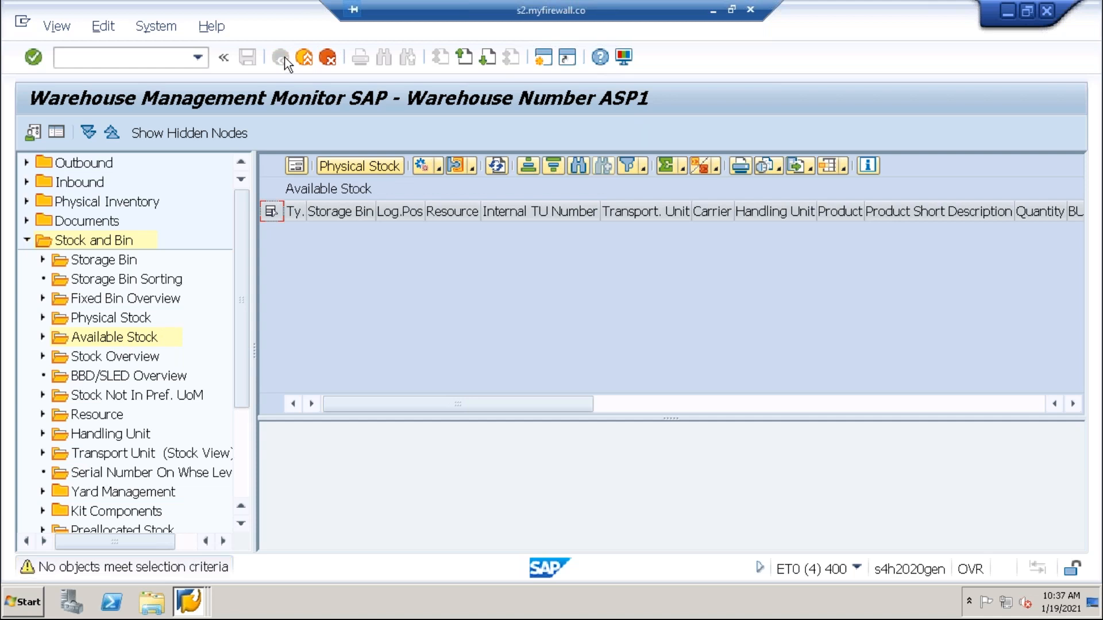
{"action": "left_click", "coordinate": [329, 57]}
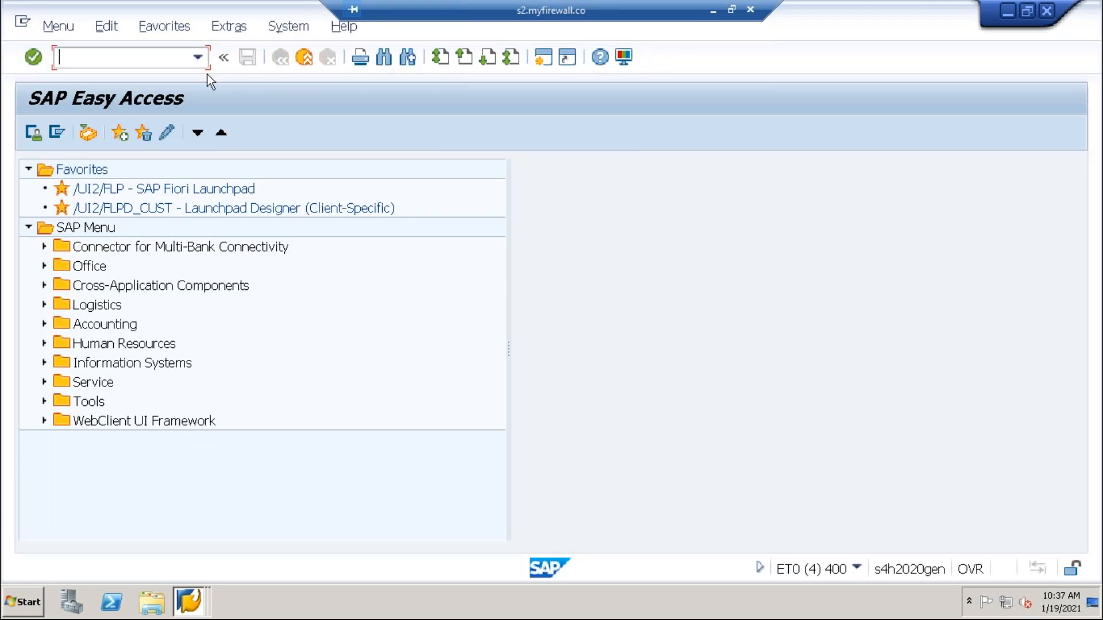
{"action": "left_click", "coordinate": [197, 57]}
{"action": "left_click", "coordinate": [130, 109]}
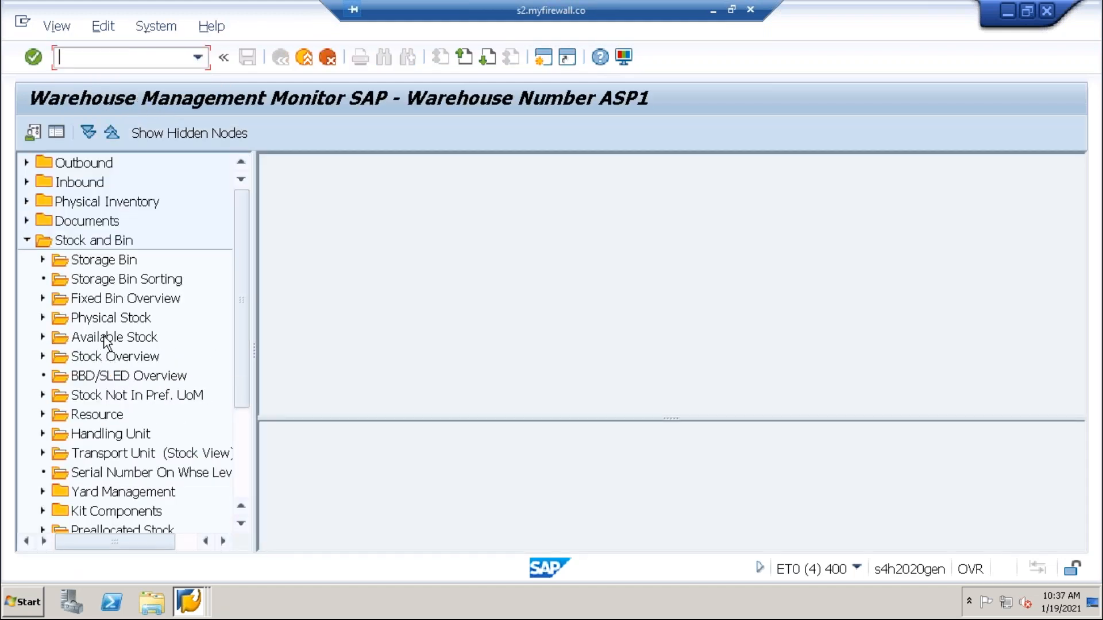
{"action": "double_click", "coordinate": [112, 319]}
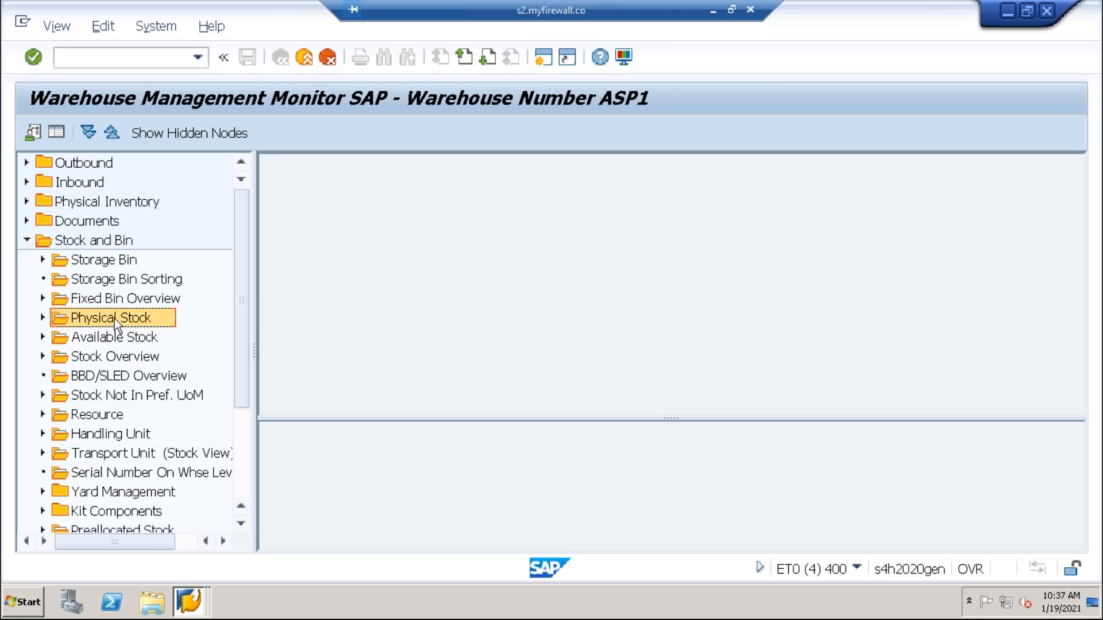
{"action": "left_click", "coordinate": [425, 199]}
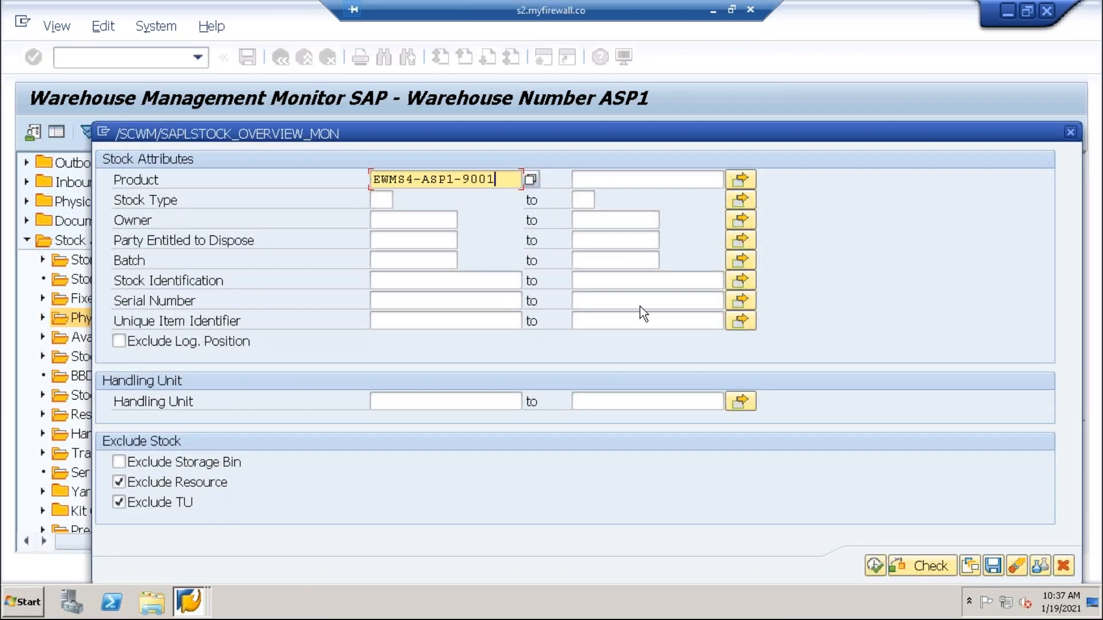
{"action": "left_click", "coordinate": [875, 566]}
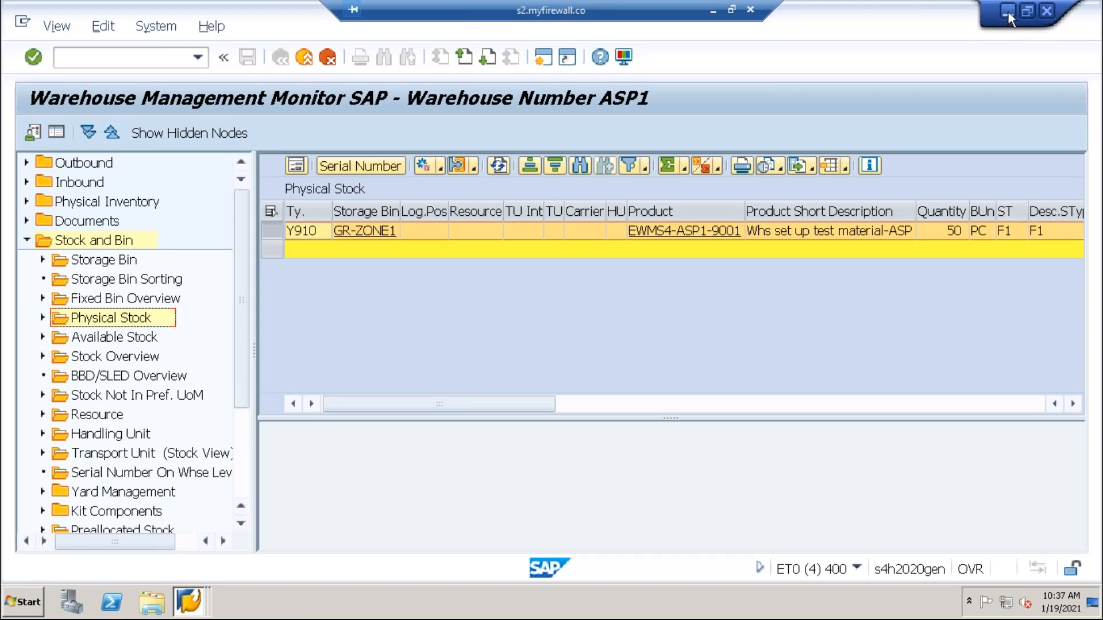
- Compare the monitor's physical stock with the ROD1 quantity in the stock overview and return to the monitor
{"action": "left_click", "coordinate": [192, 607]}
{"action": "left_click", "coordinate": [150, 524]}
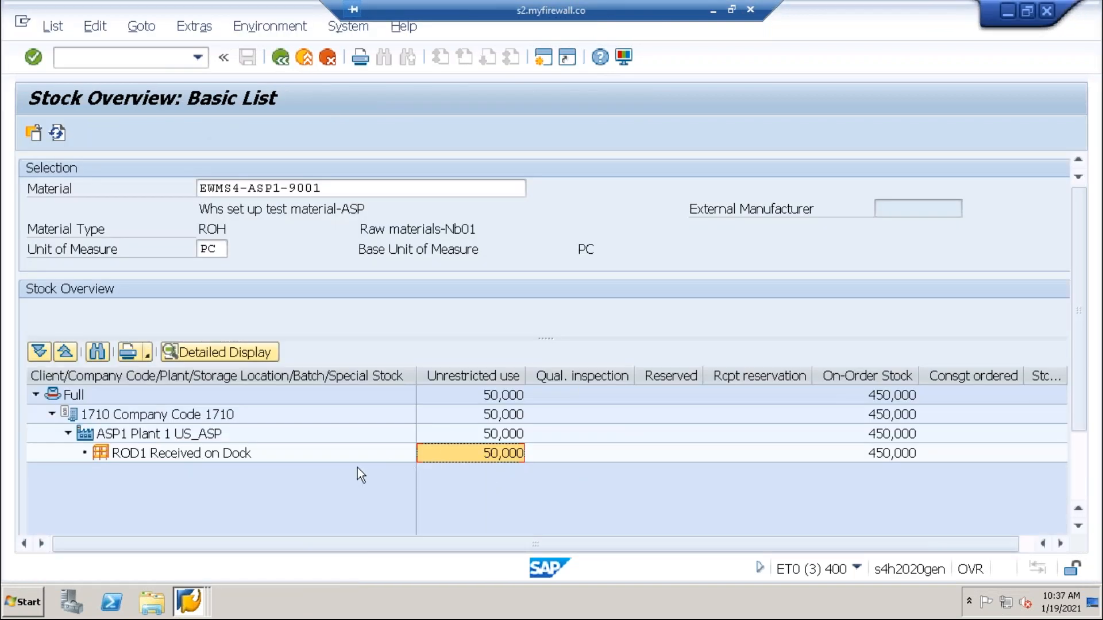
{"action": "left_click", "coordinate": [1005, 10]}
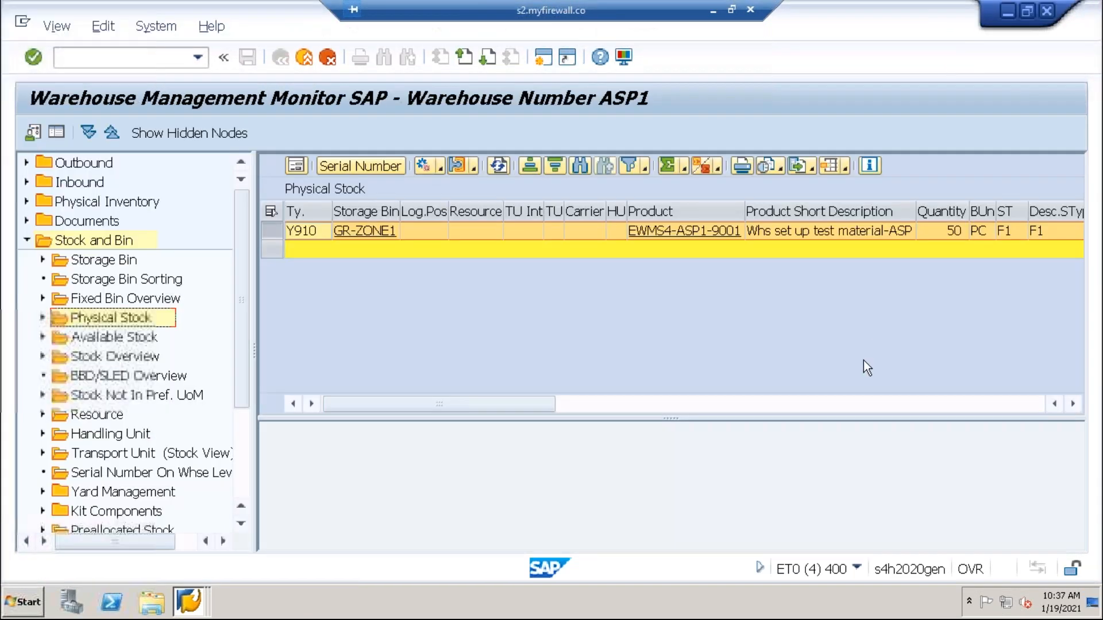
- Return to the warehouse task confirmation, select warehouse order 2000000, and confirm and save it
{"action": "left_click", "coordinate": [190, 603]}
{"action": "left_click", "coordinate": [172, 502]}
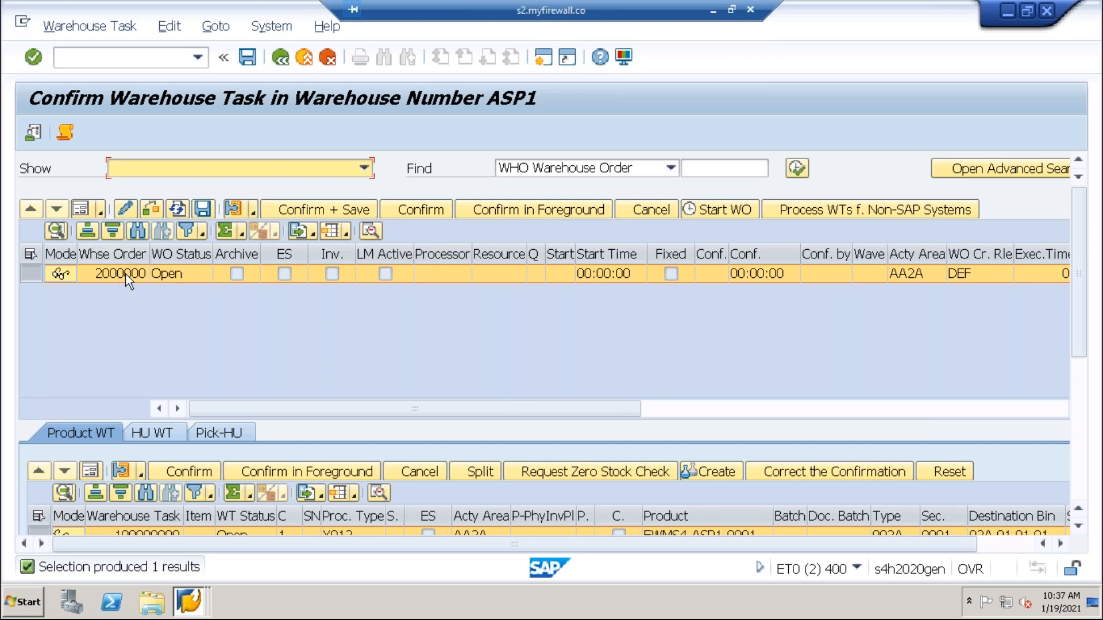
{"action": "scroll", "coordinate": [227, 510], "scroll_direction": "down", "scroll_amount": 3}
{"action": "scroll", "coordinate": [235, 507], "scroll_direction": "up", "scroll_amount": 3}
{"action": "left_click", "coordinate": [502, 275]}
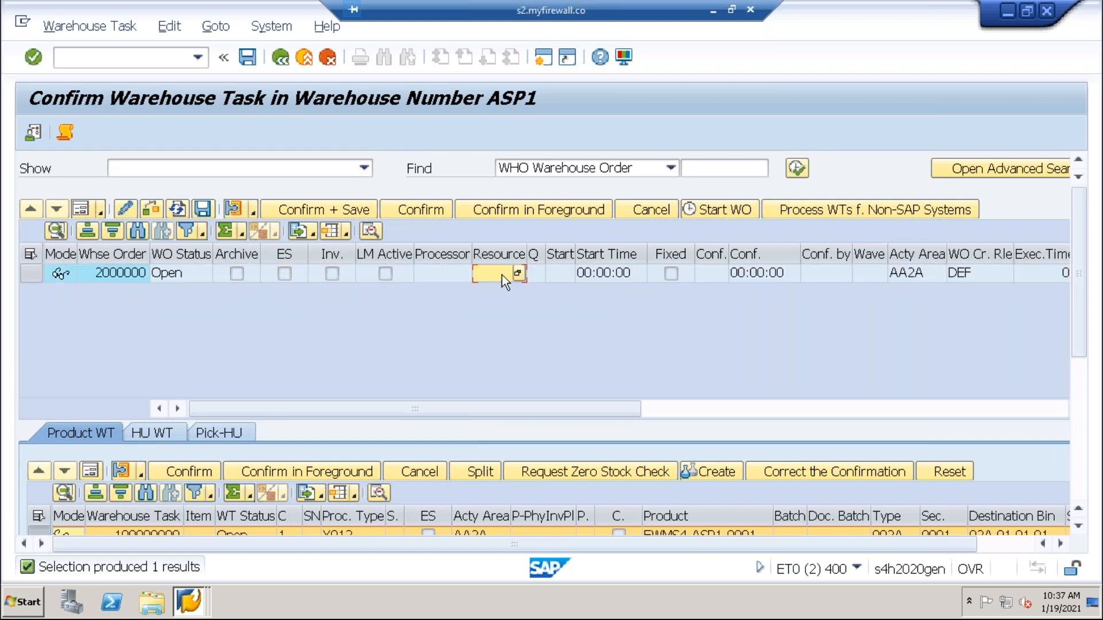
{"action": "left_click", "coordinate": [31, 273]}
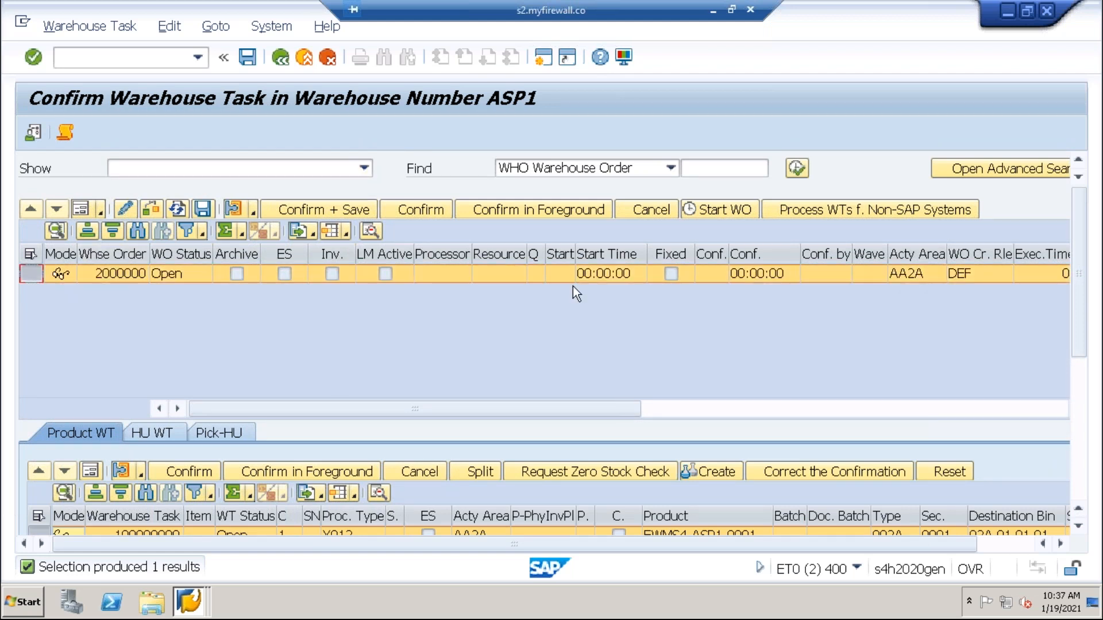
{"action": "left_click", "coordinate": [315, 208]}
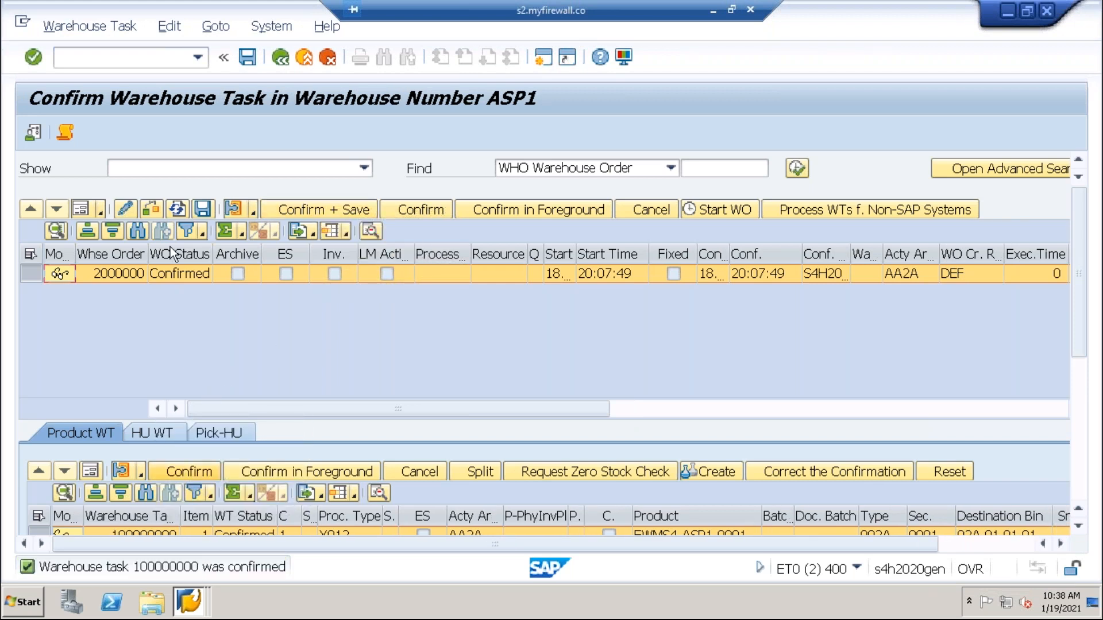
- Check the status of warehouse order 2000000 and of its product warehouse task
{"action": "left_click", "coordinate": [242, 516]}
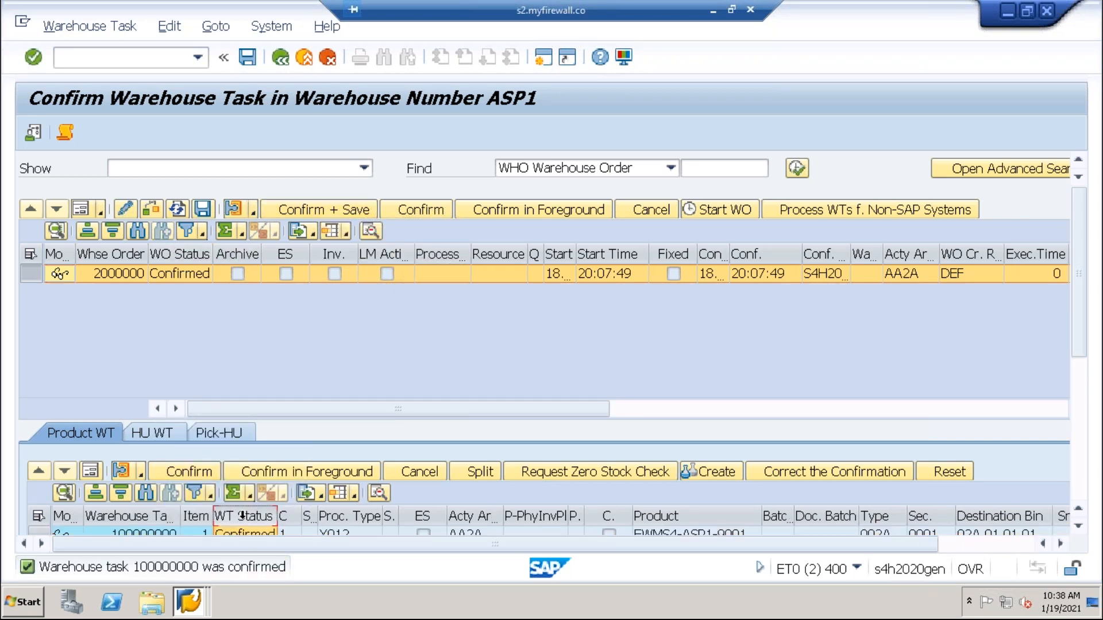
{"action": "left_click", "coordinate": [172, 256]}
{"action": "left_click", "coordinate": [31, 274]}
{"action": "left_click", "coordinate": [40, 531]}
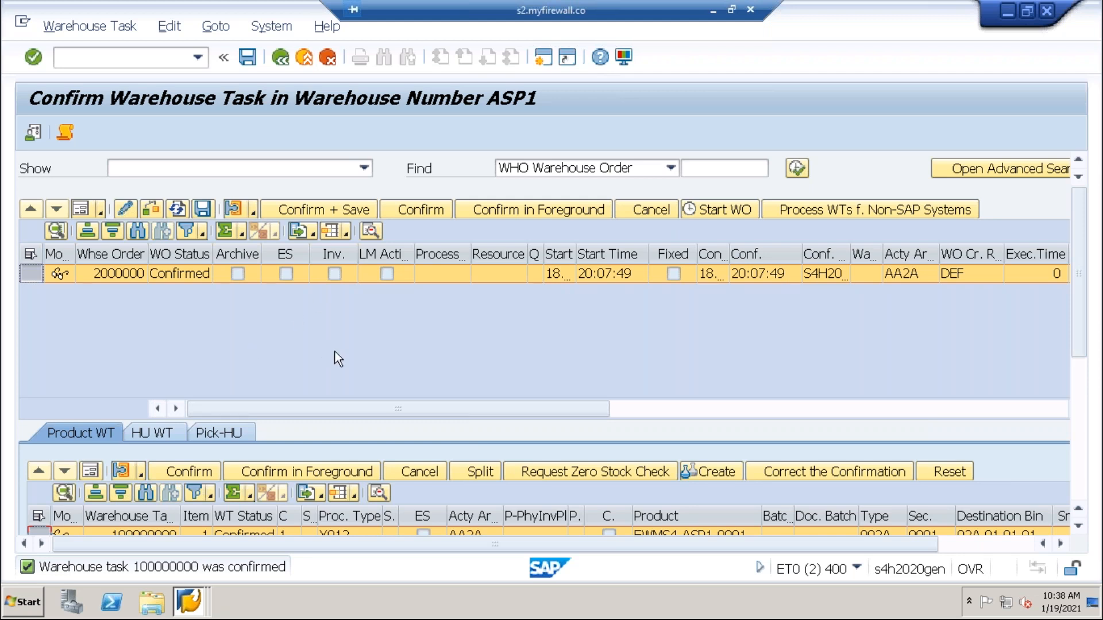
- Refresh the physical stock list in the warehouse monitor and widen the storage bin column to read the full bin
{"action": "left_click", "coordinate": [180, 612]}
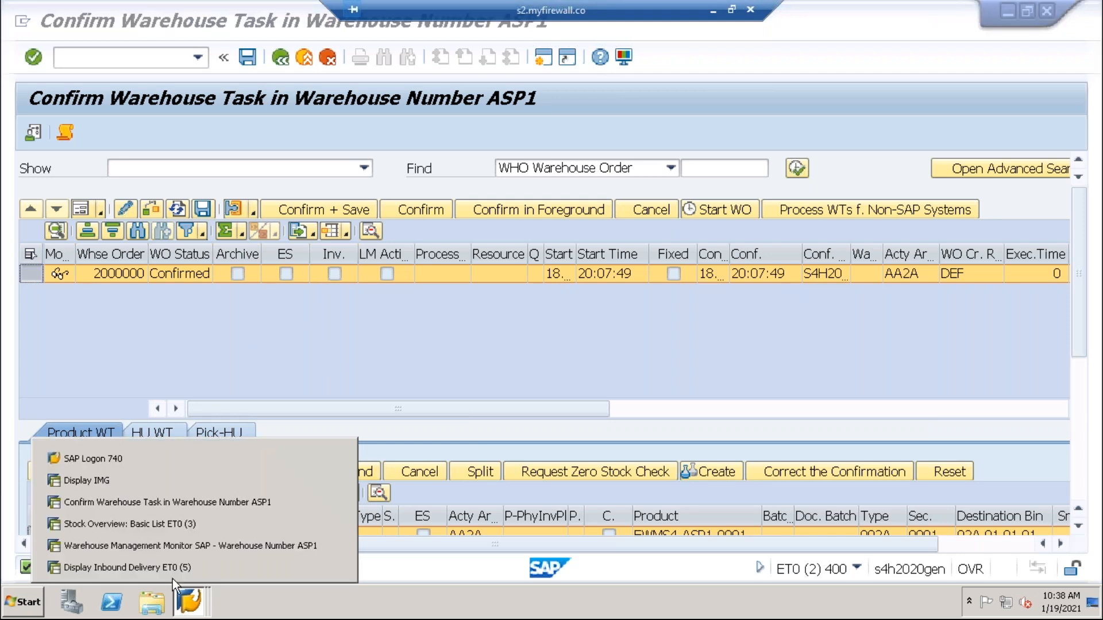
{"action": "left_click", "coordinate": [180, 547]}
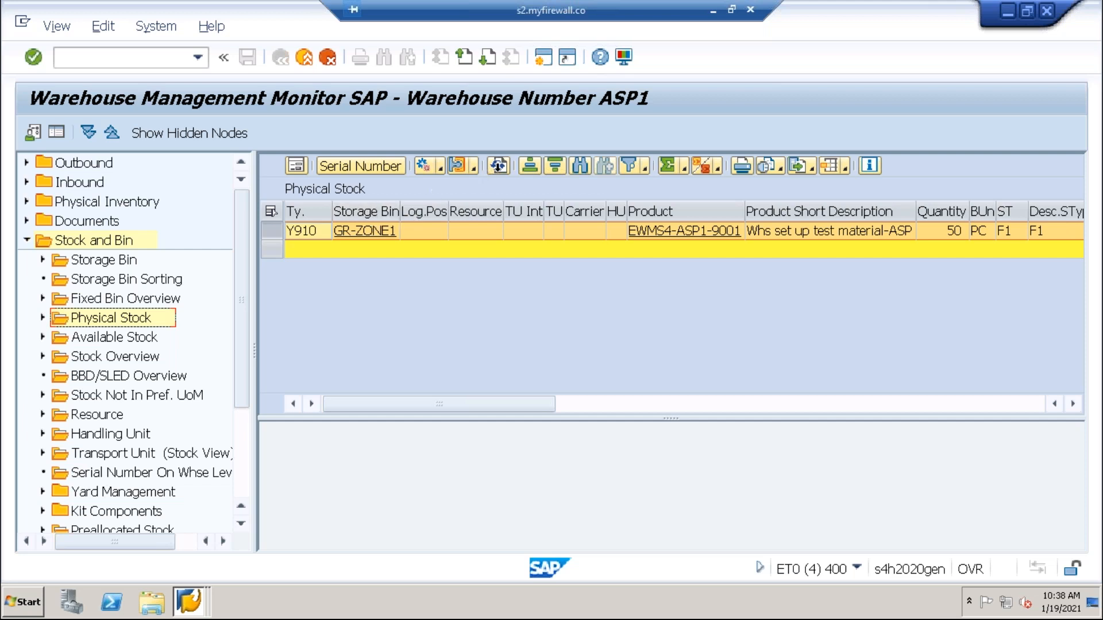
{"action": "left_click", "coordinate": [501, 167]}
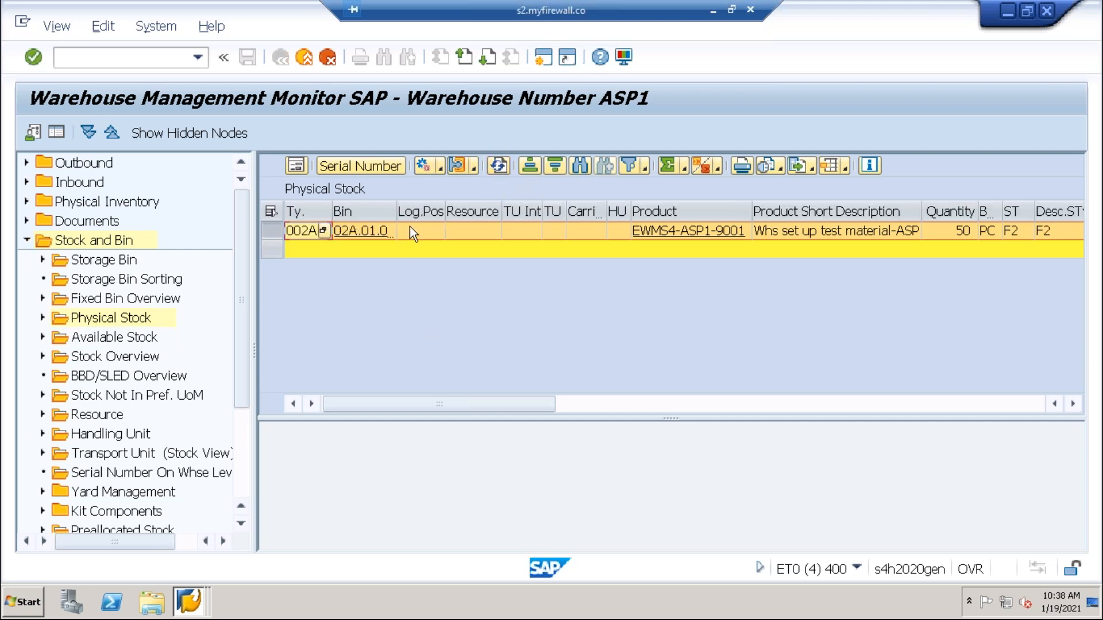
{"action": "left_click_drag", "start_coordinate": [397, 212], "coordinate": [438, 214]}
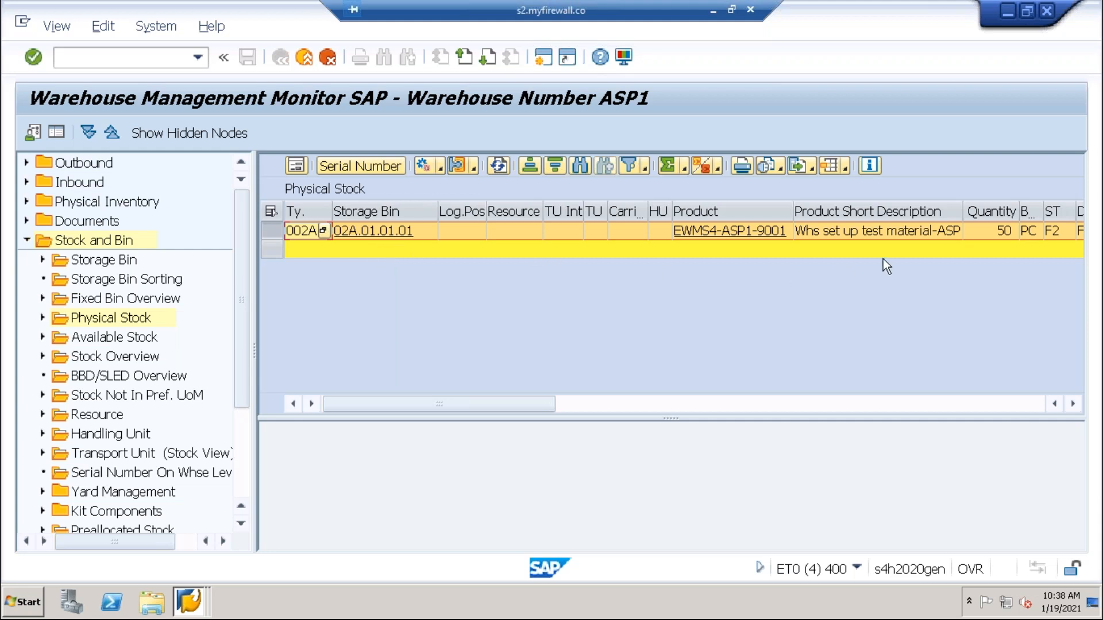
- Check the product's stock type in the monitor, and compare it with the AFS1 unrestricted stock in the refreshed stock overview
{"action": "left_click", "coordinate": [1055, 213]}
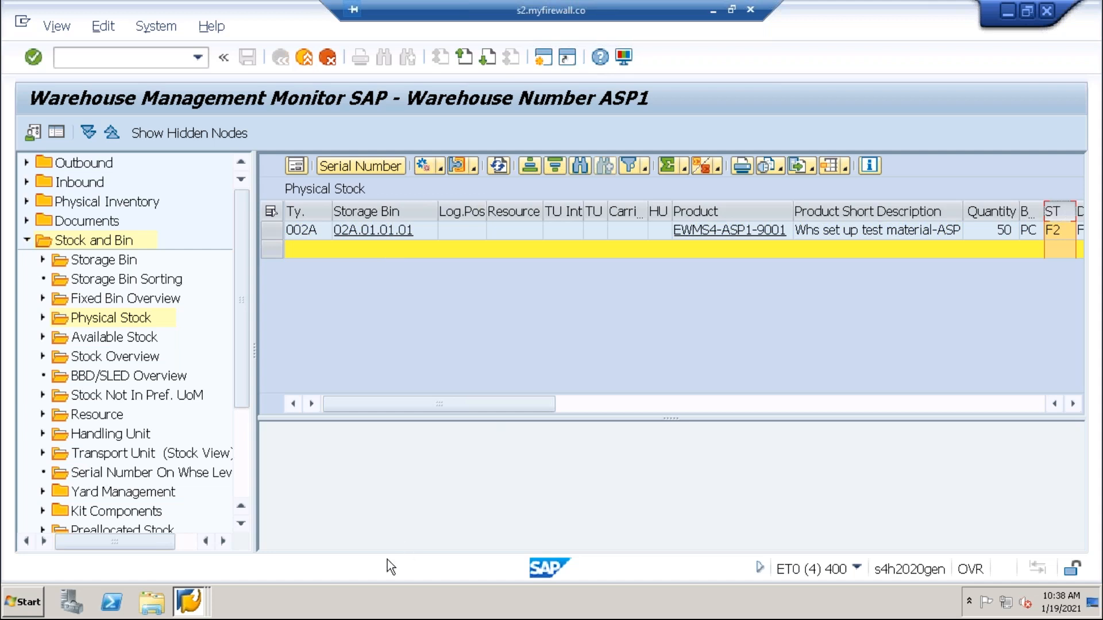
{"action": "left_click", "coordinate": [192, 603]}
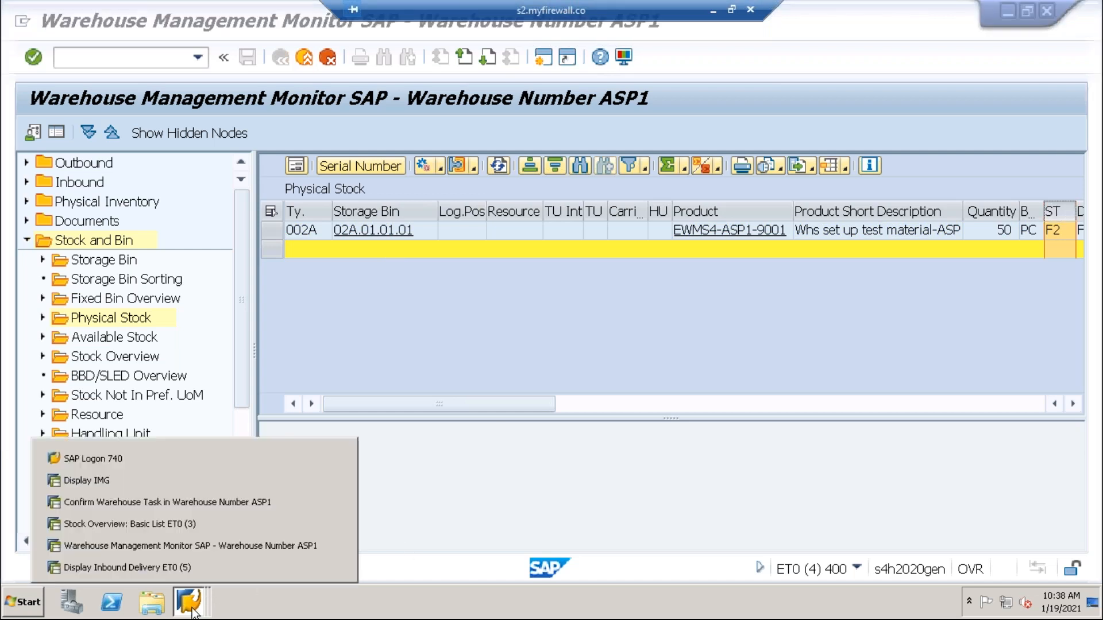
{"action": "left_click", "coordinate": [139, 523]}
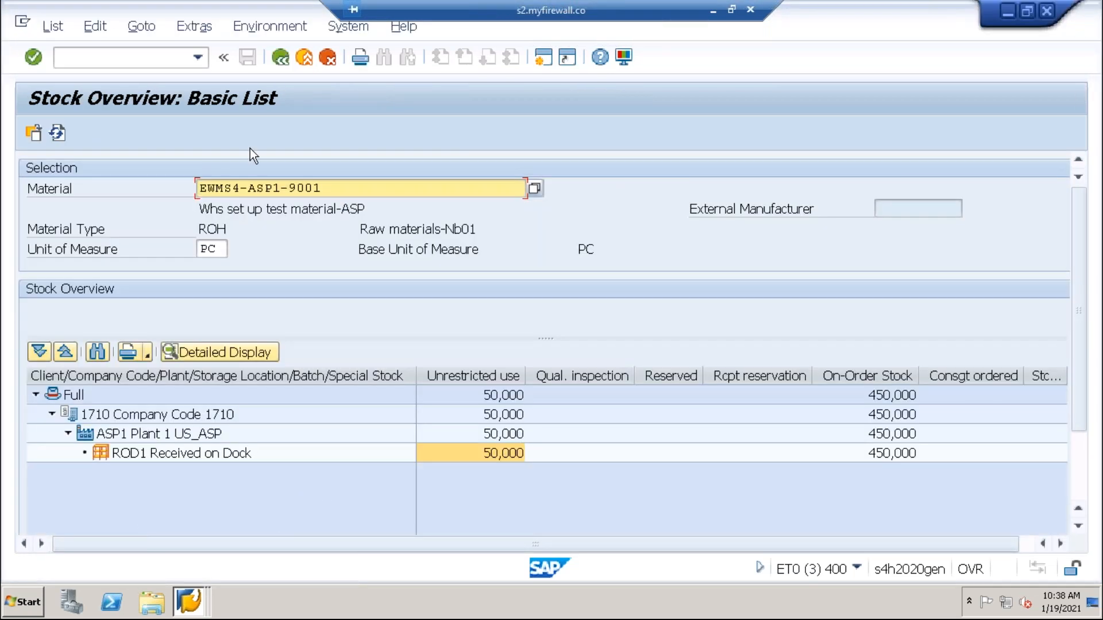
{"action": "left_click", "coordinate": [58, 132]}
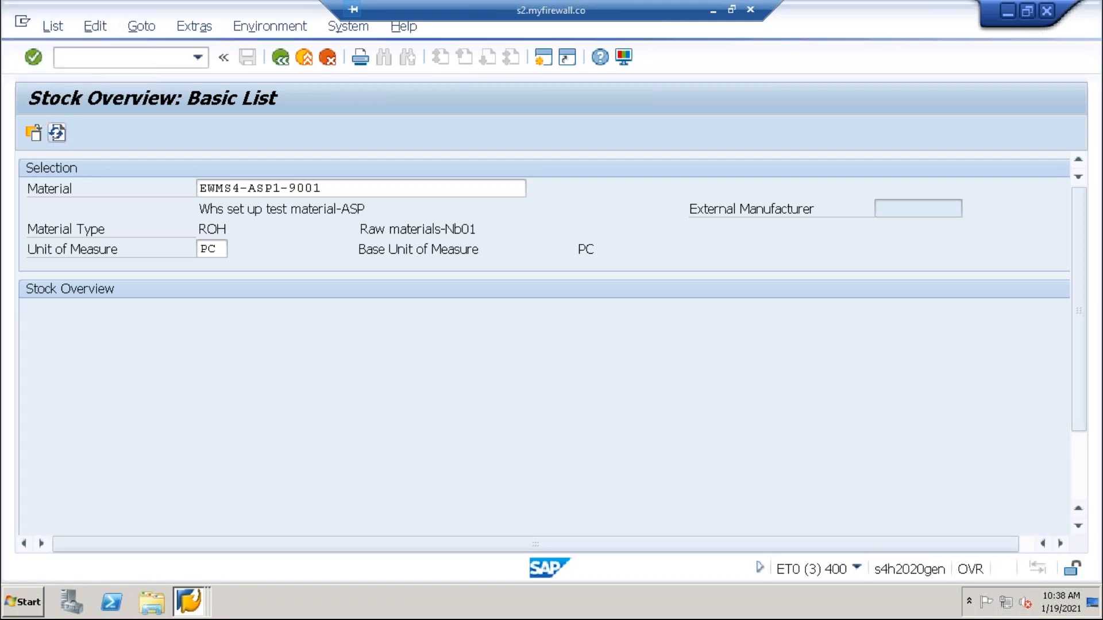
{"action": "left_click", "coordinate": [182, 453]}
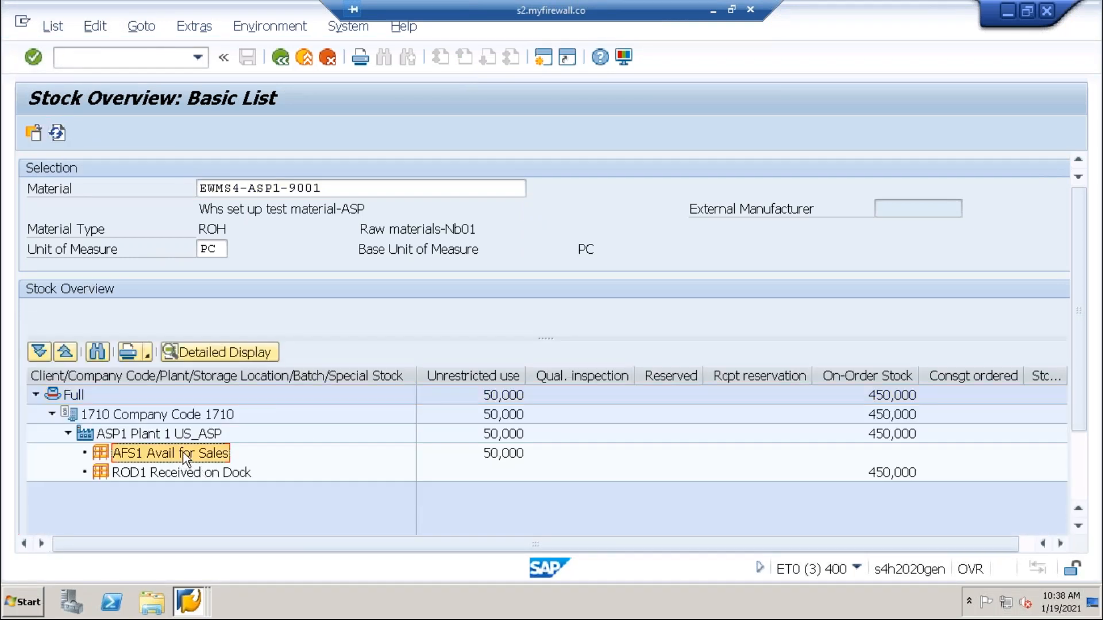
{"action": "left_click", "coordinate": [505, 452]}
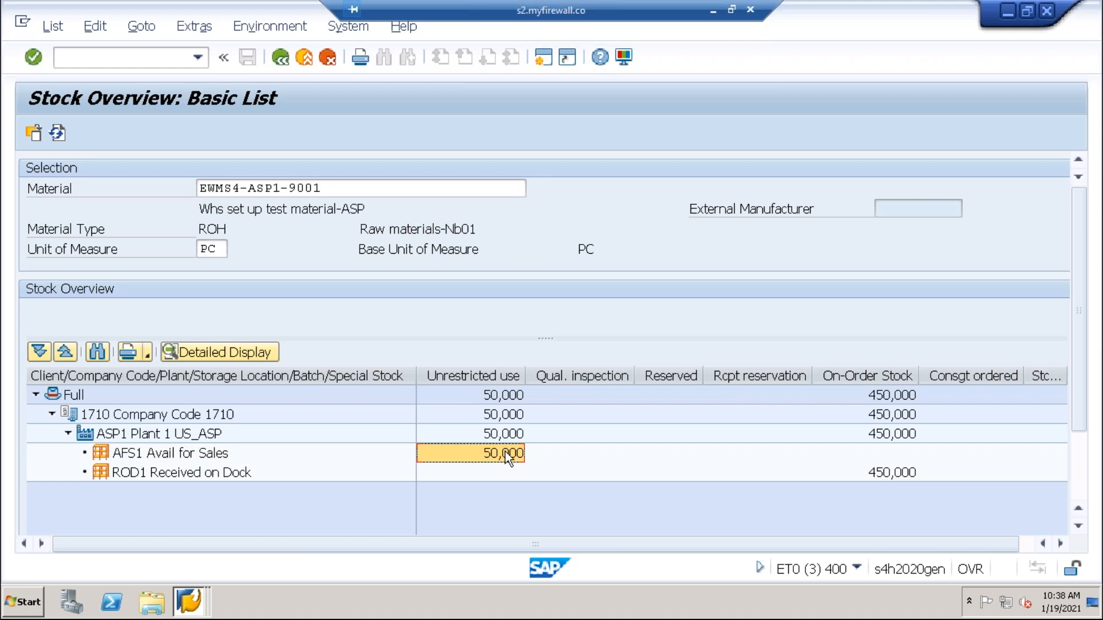
{"action": "left_click", "coordinate": [153, 455]}
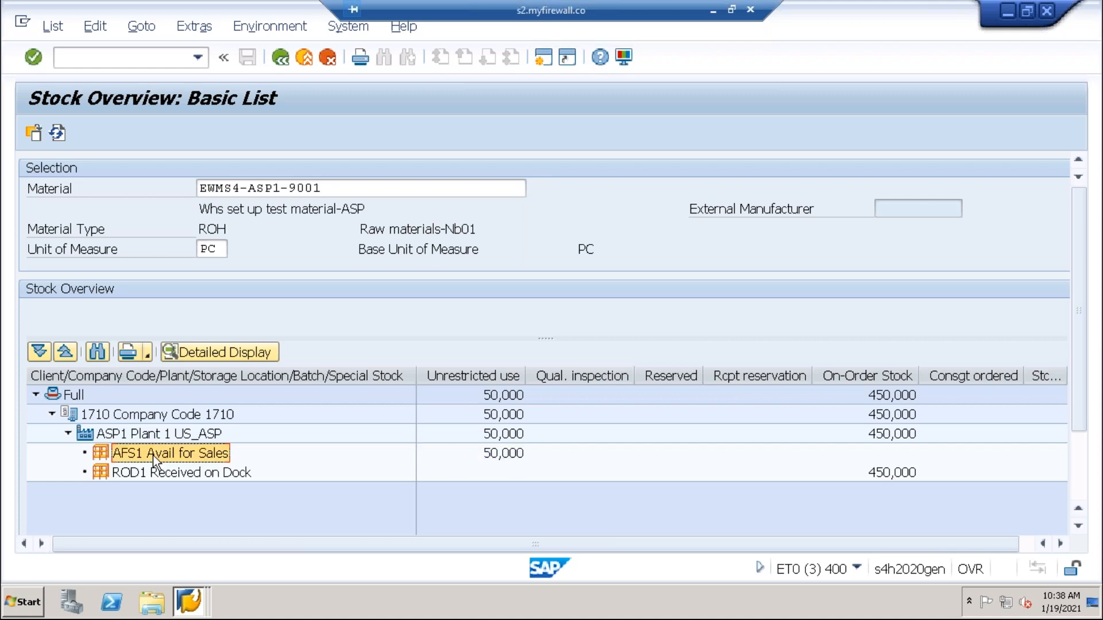
- Open the 01_Introduction to EWM presentation, review the SAP S/4HANA structure diagram on slide 6, and return to the SAP stock overview
{"action": "left_click", "coordinate": [713, 11]}
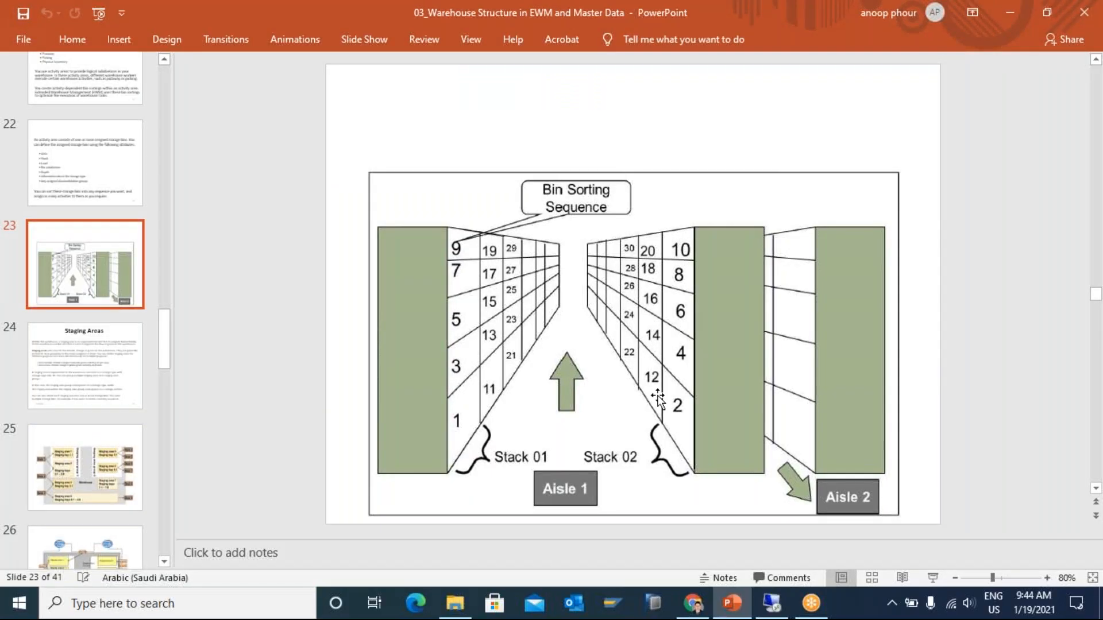
{"action": "left_click", "coordinate": [455, 603]}
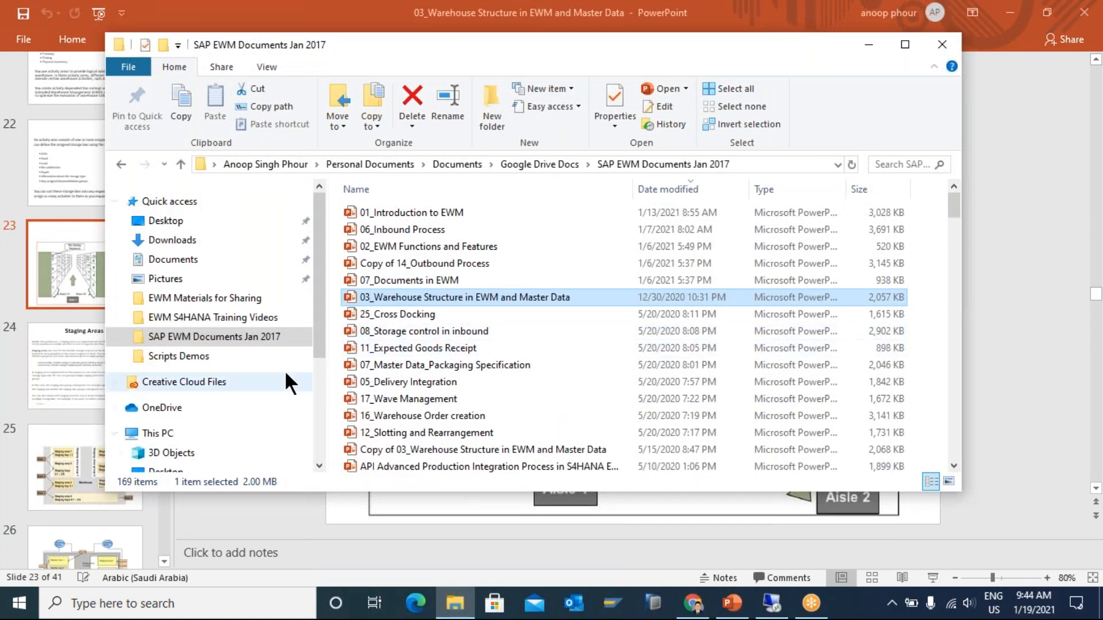
{"action": "left_click", "coordinate": [437, 212]}
{"action": "double_click", "coordinate": [436, 212]}
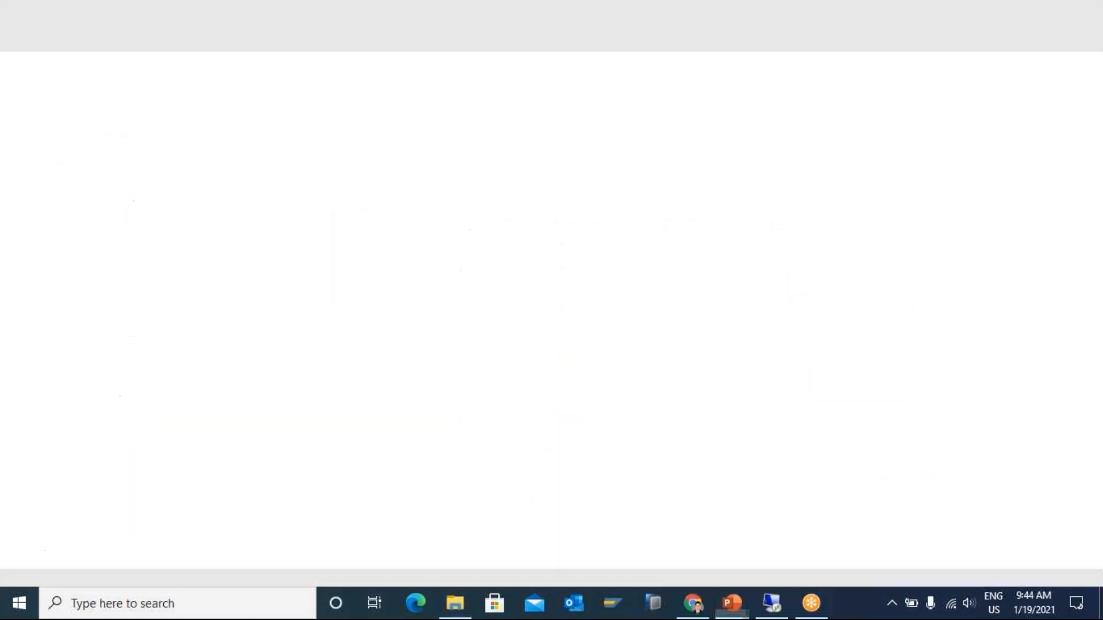
{"action": "scroll", "coordinate": [132, 422], "scroll_direction": "down", "scroll_amount": 4}
{"action": "scroll", "coordinate": [125, 419], "scroll_direction": "down", "scroll_amount": 1}
{"action": "left_click", "coordinate": [125, 418]}
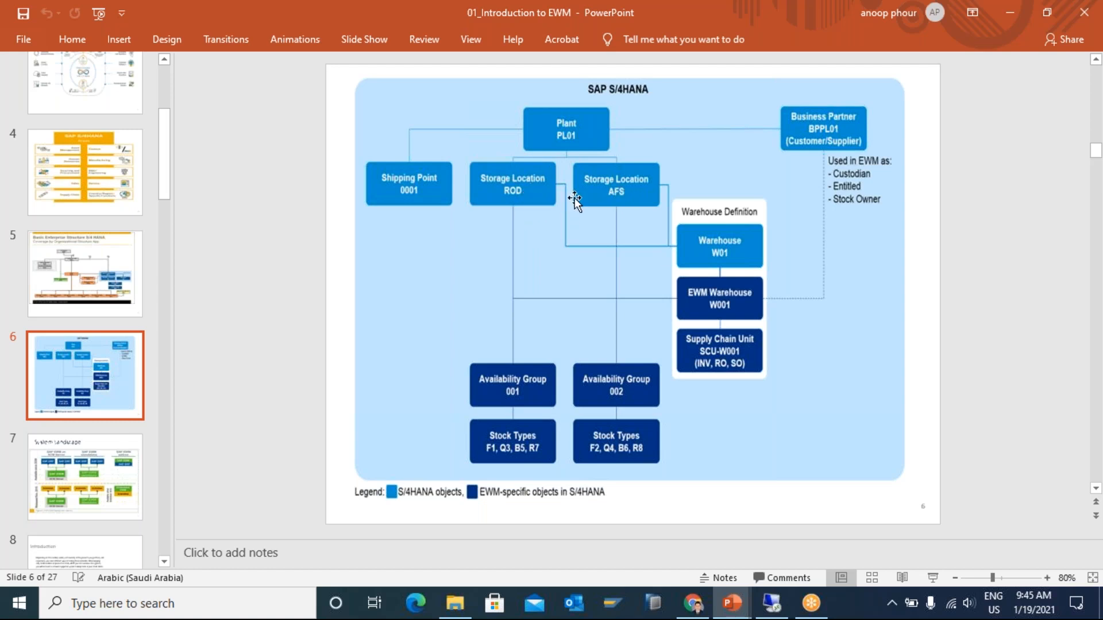
{"action": "left_click", "coordinate": [773, 606]}
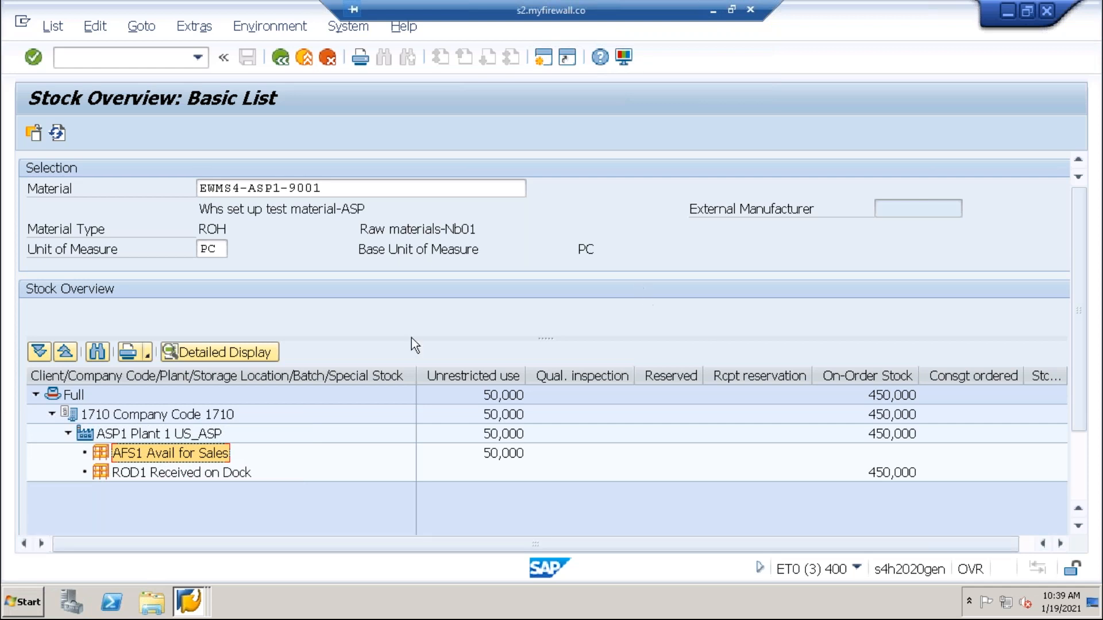
{"action": "left_click", "coordinate": [159, 434]}
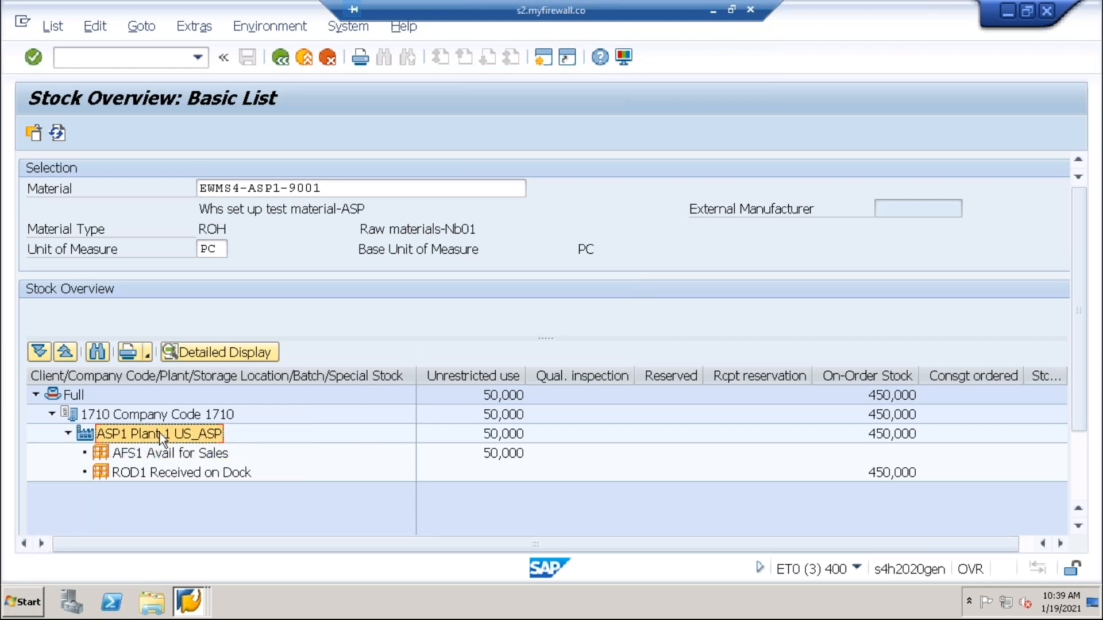
{"action": "left_click", "coordinate": [190, 27]}
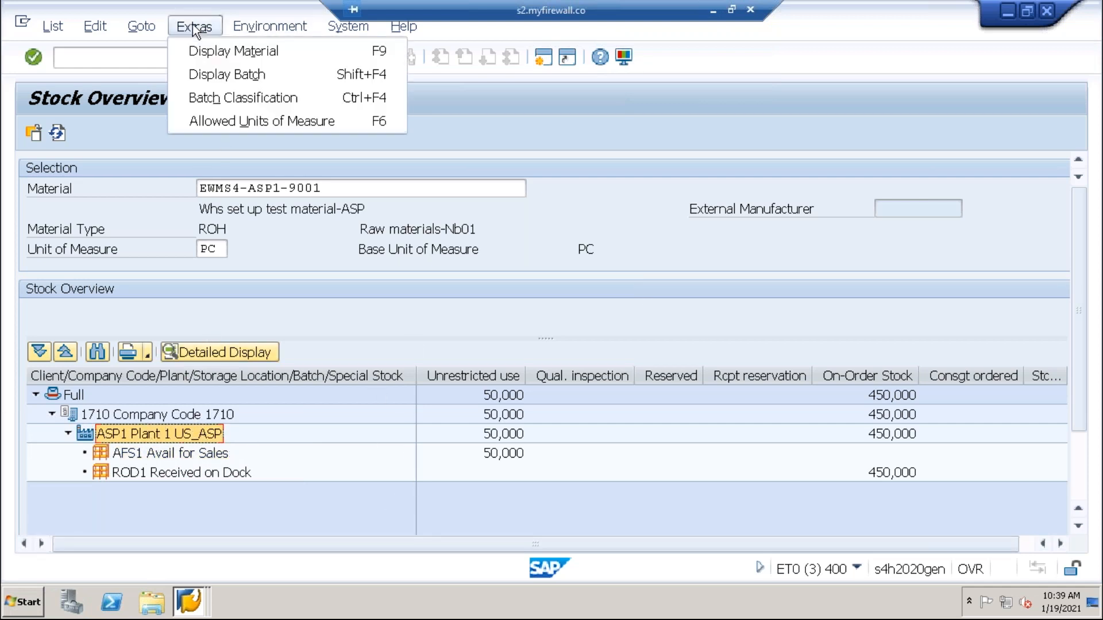
{"action": "mouse_move", "coordinate": [256, 33]}
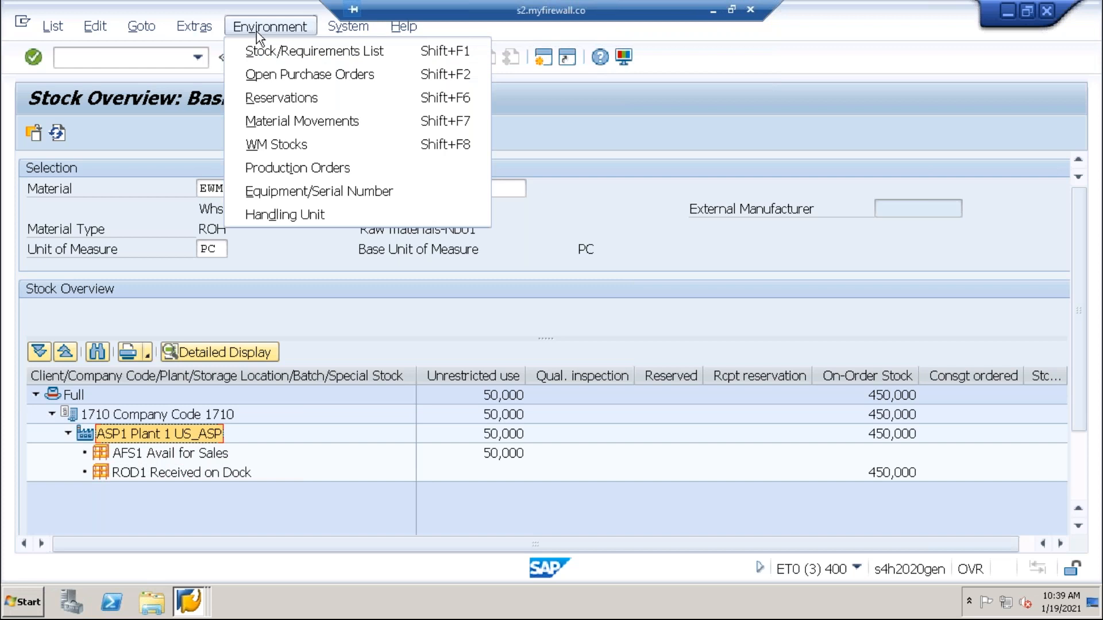
{"action": "left_click", "coordinate": [317, 119]}
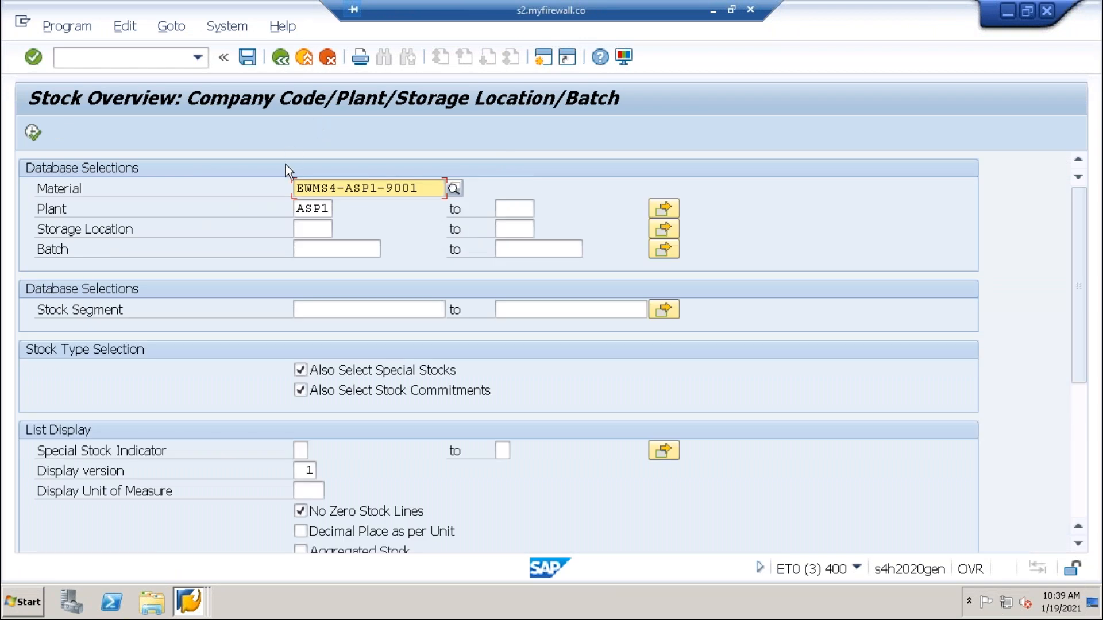
{"action": "left_click", "coordinate": [280, 57]}
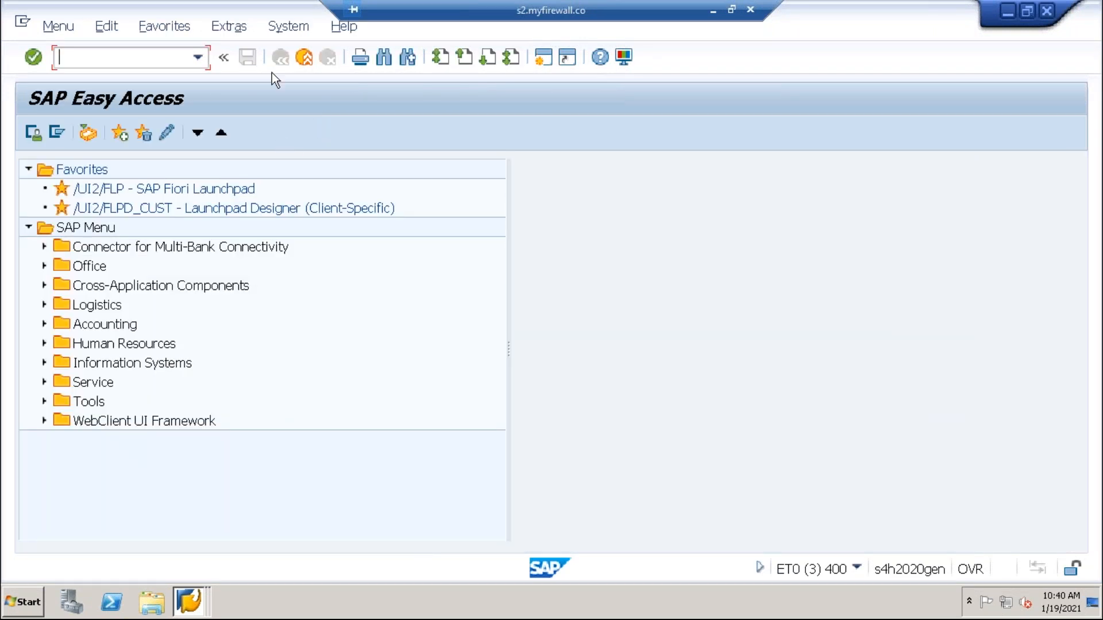
- Run transaction MMBE to display the stock overview for material EWMS4-ASP1-9001 in plant ASP1
{"action": "left_click", "coordinate": [196, 57]}
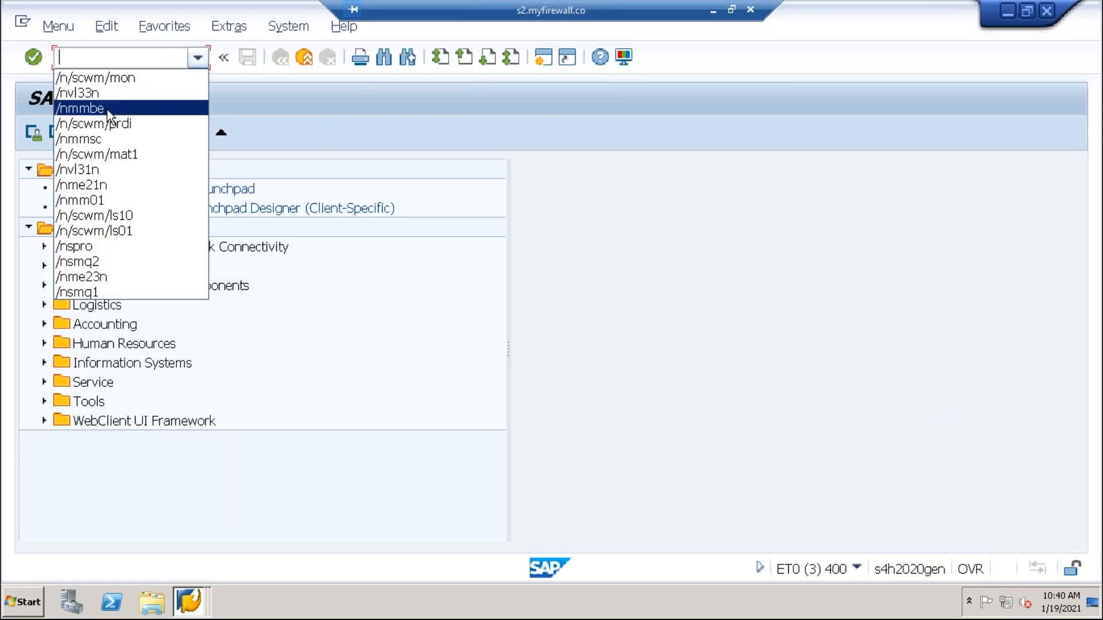
{"action": "left_click", "coordinate": [107, 110]}
{"action": "key", "text": "Return"}
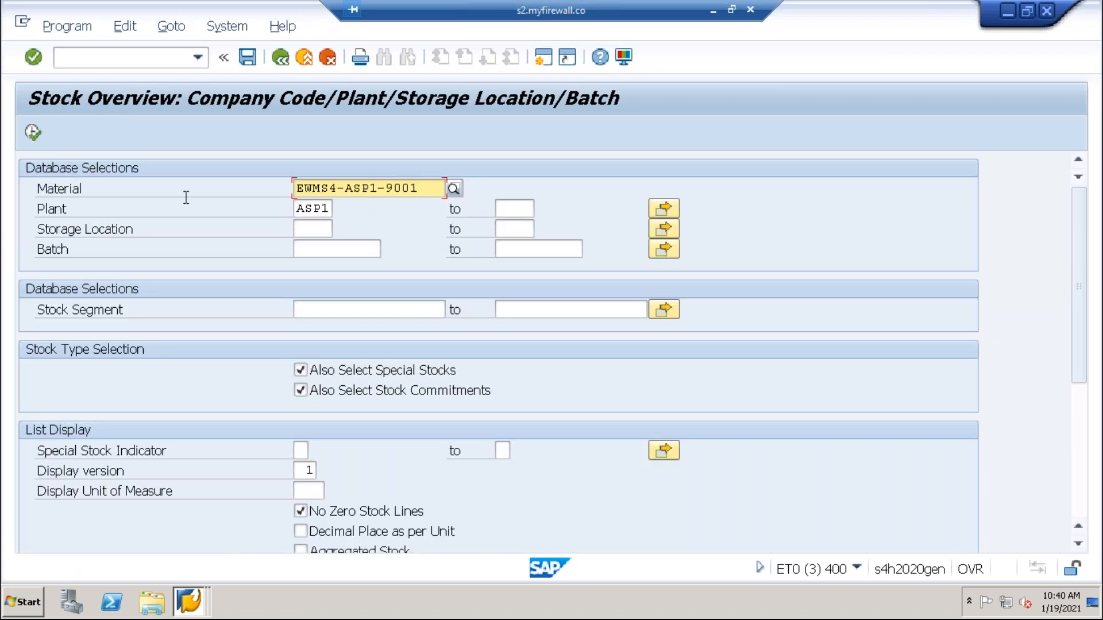
{"action": "left_click", "coordinate": [32, 133]}
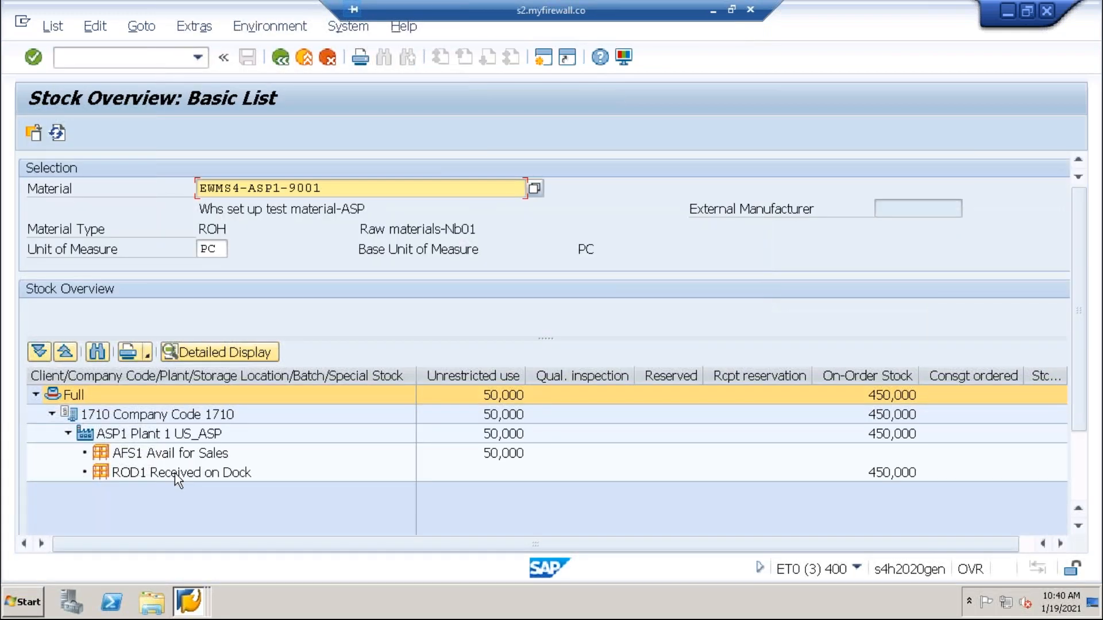
- Display the material movements for plant ASP1 from the stock overview
{"action": "left_click", "coordinate": [160, 435]}
{"action": "left_click", "coordinate": [141, 27]}
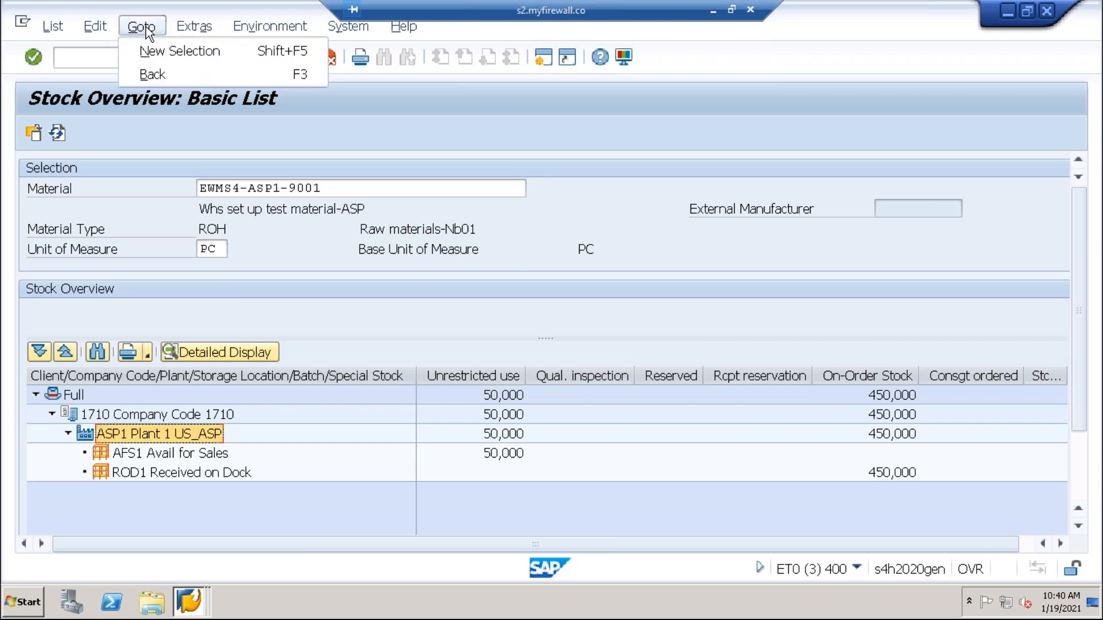
{"action": "left_click", "coordinate": [194, 27]}
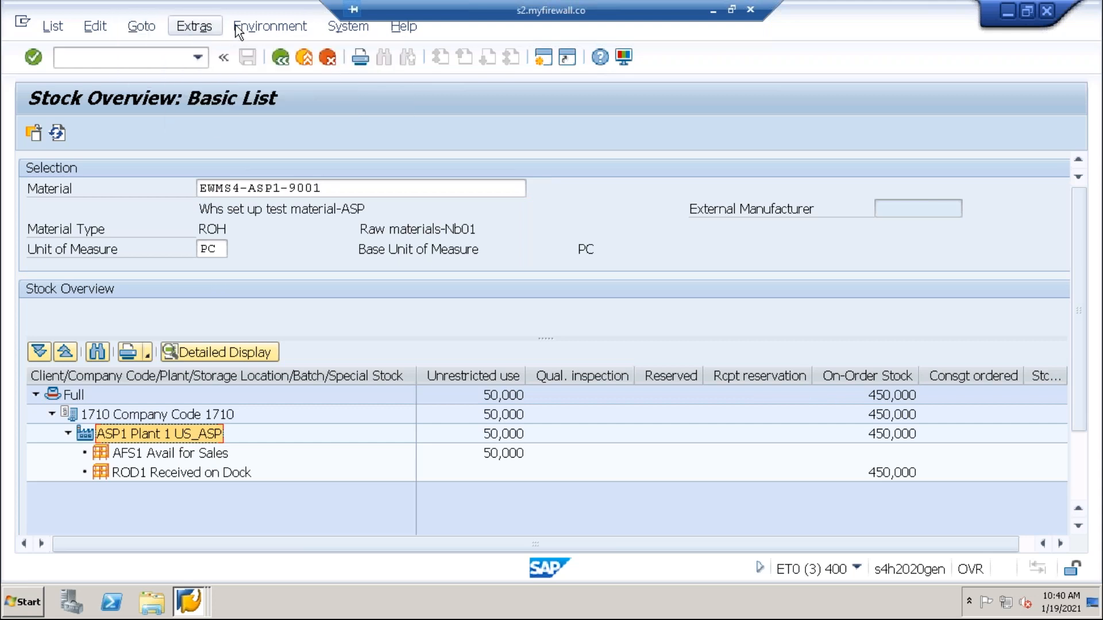
{"action": "left_click", "coordinate": [265, 27]}
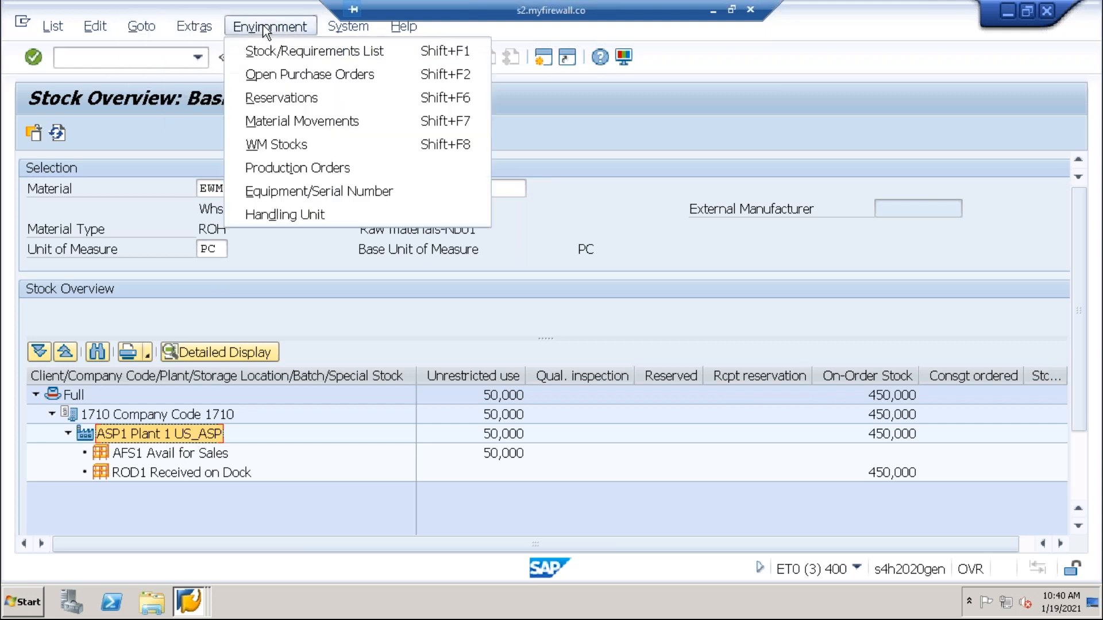
{"action": "left_click", "coordinate": [332, 123]}
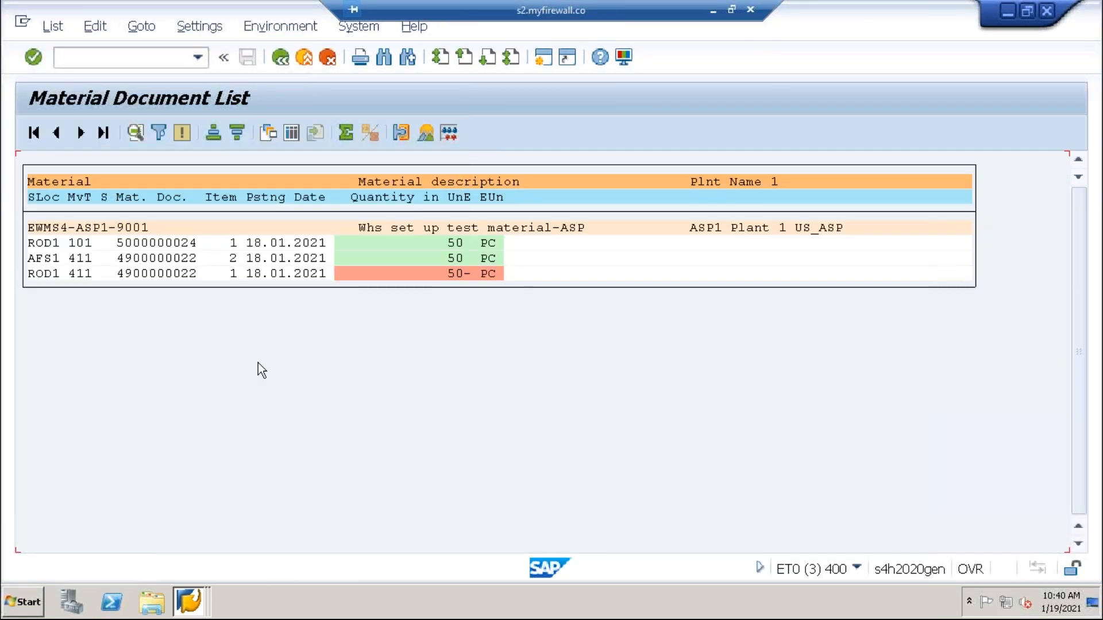
- Examine the material documents for movement types 101 and 411, comparing storage locations ROD1 and AFS1 and their quantities
{"action": "left_click", "coordinate": [88, 243]}
{"action": "left_click", "coordinate": [176, 244]}
{"action": "left_click", "coordinate": [178, 274]}
{"action": "left_click", "coordinate": [55, 274]}
{"action": "left_click", "coordinate": [48, 258]}
{"action": "left_click", "coordinate": [457, 260]}
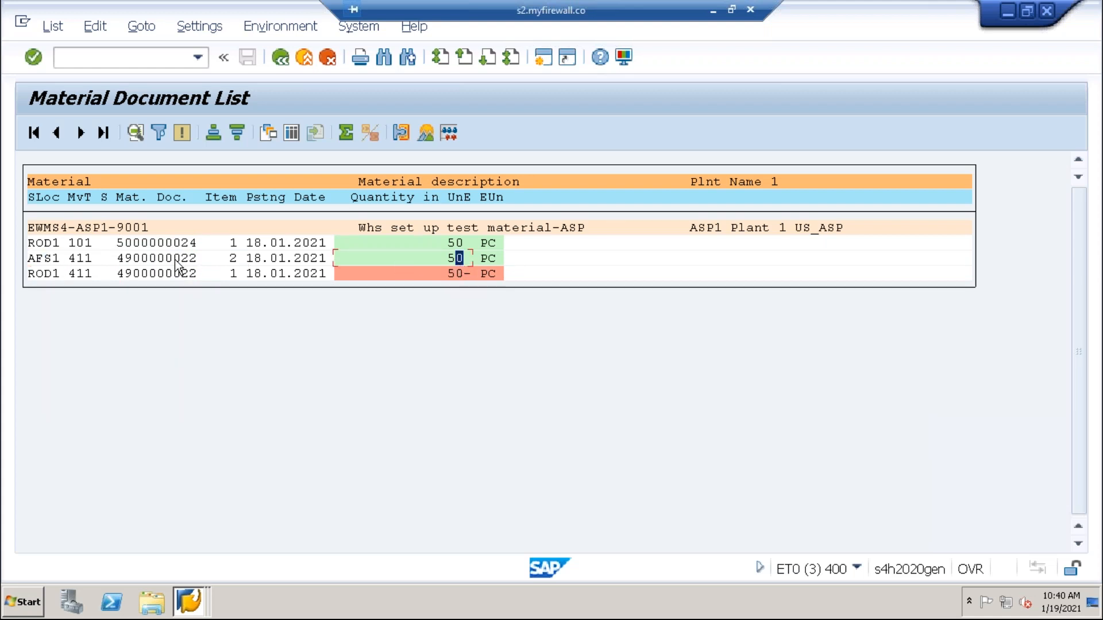
{"action": "left_click", "coordinate": [53, 273]}
{"action": "left_click", "coordinate": [56, 258]}
- Leave the remote SAP session and return to the PowerPoint slide showing the SAP S/4HANA organizational structure
{"action": "left_click", "coordinate": [281, 59]}
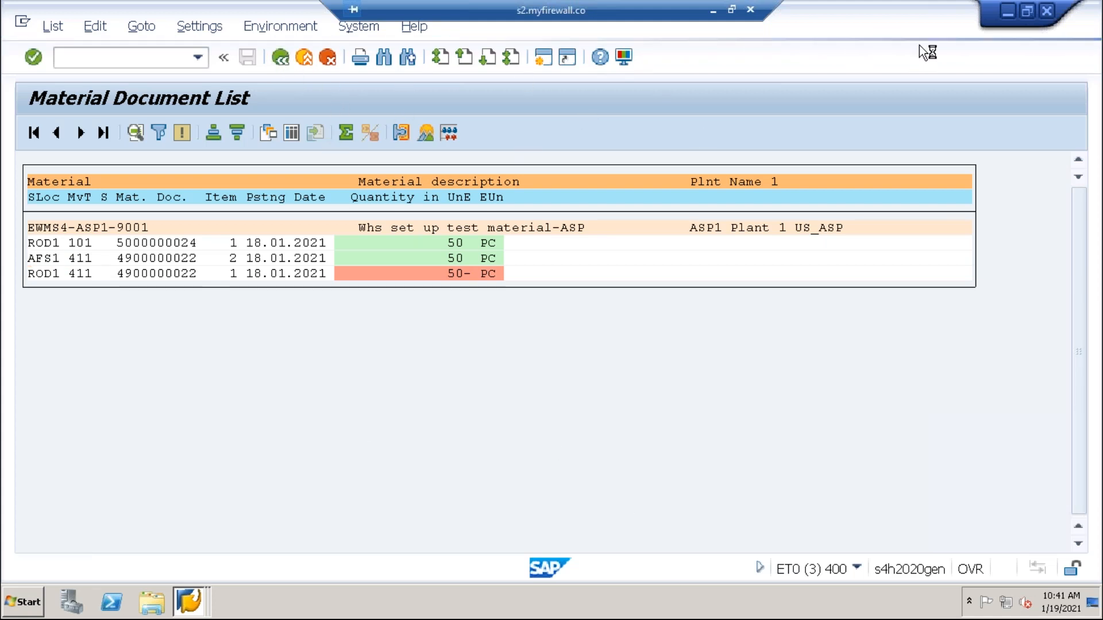
{"action": "left_click", "coordinate": [190, 601]}
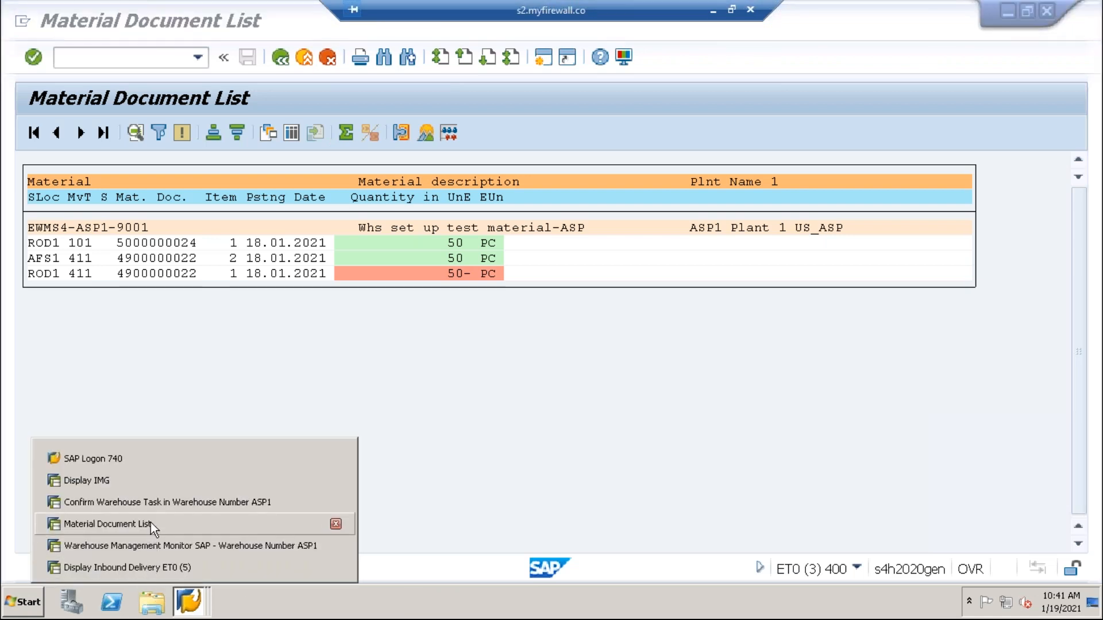
{"action": "left_click", "coordinate": [713, 10]}
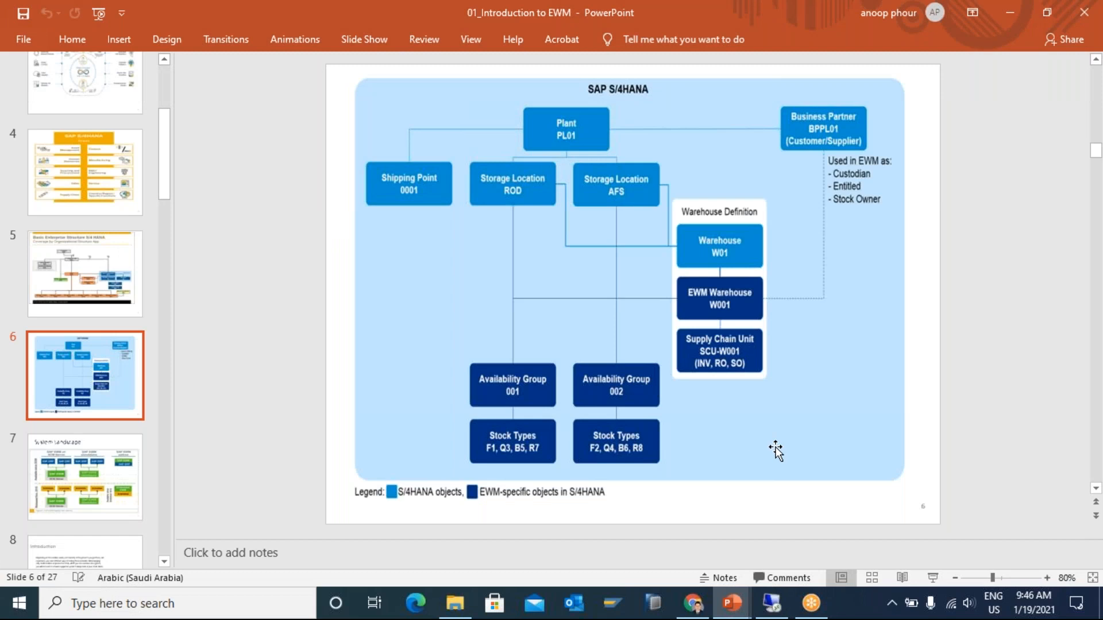